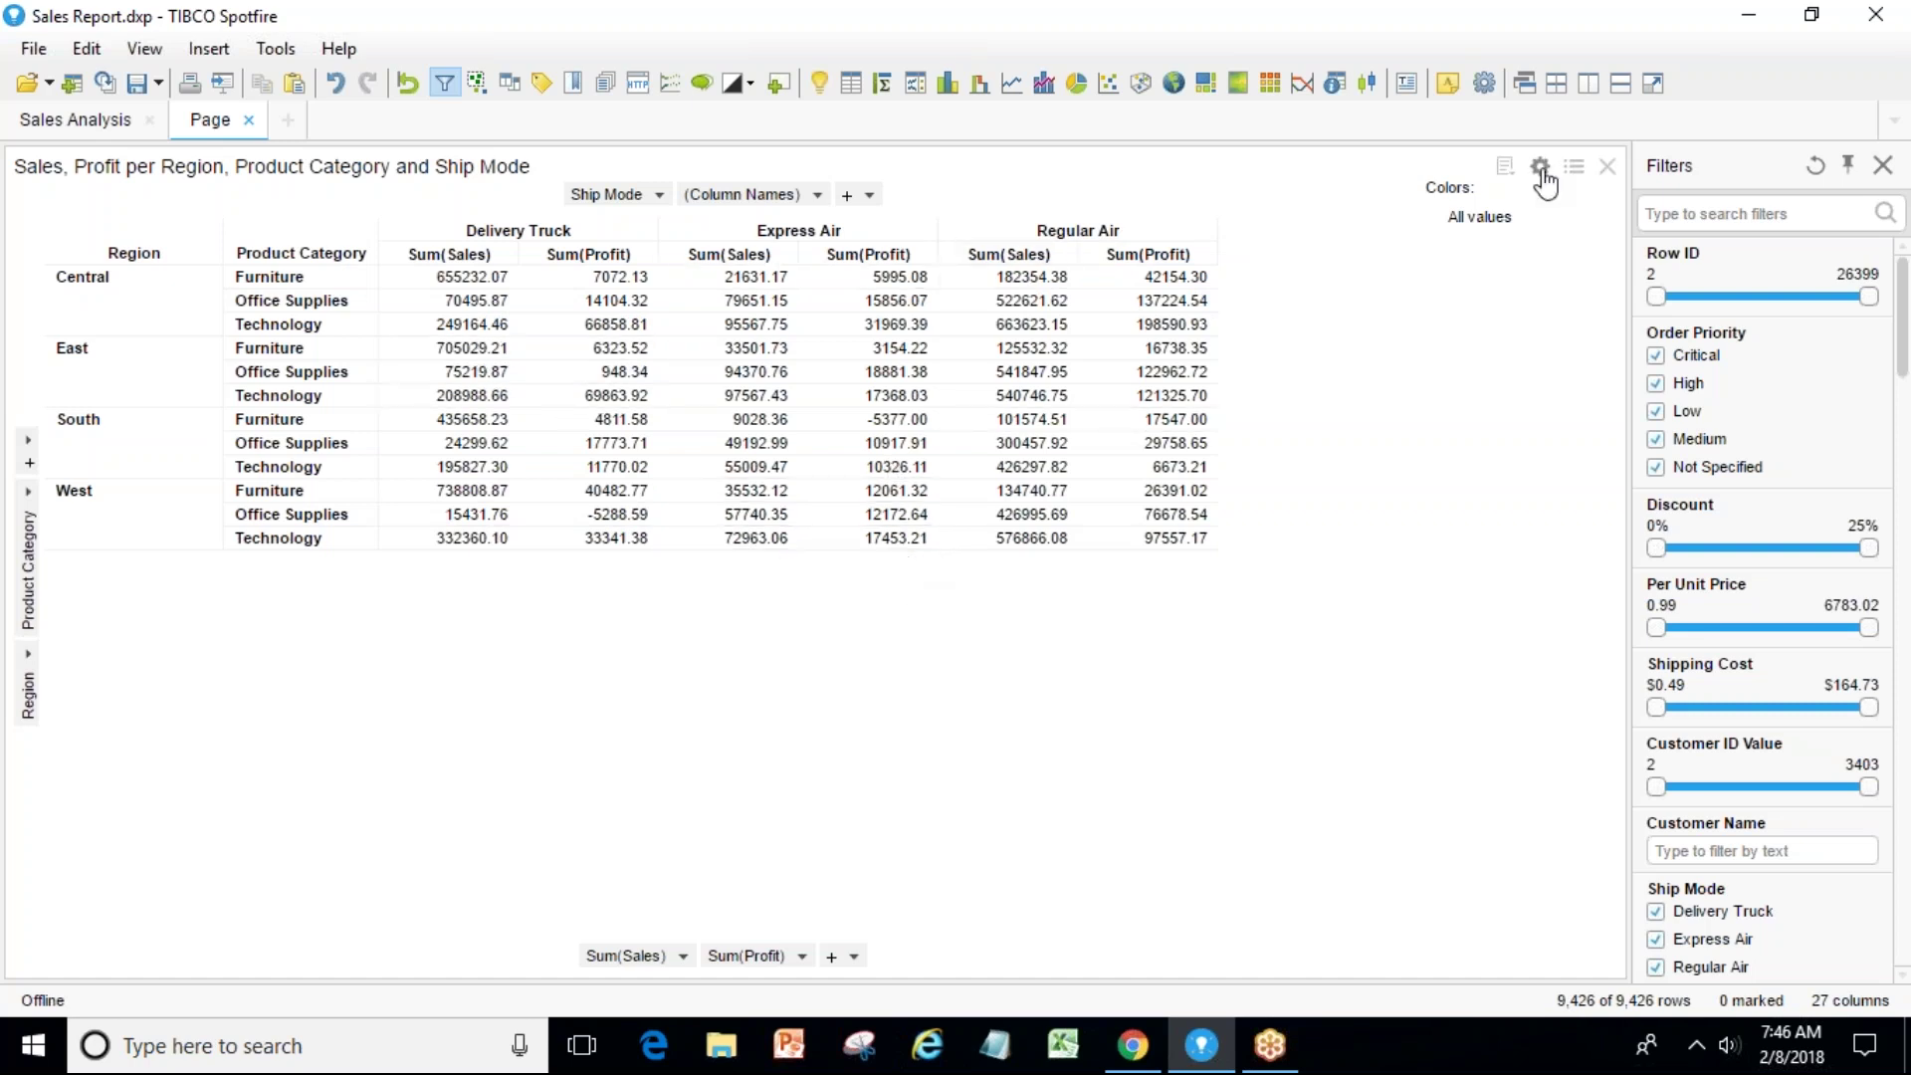
# Add a color scheme grouping for Sum(Profit) in the cross table's color properties.
pyautogui.click(1540, 166)
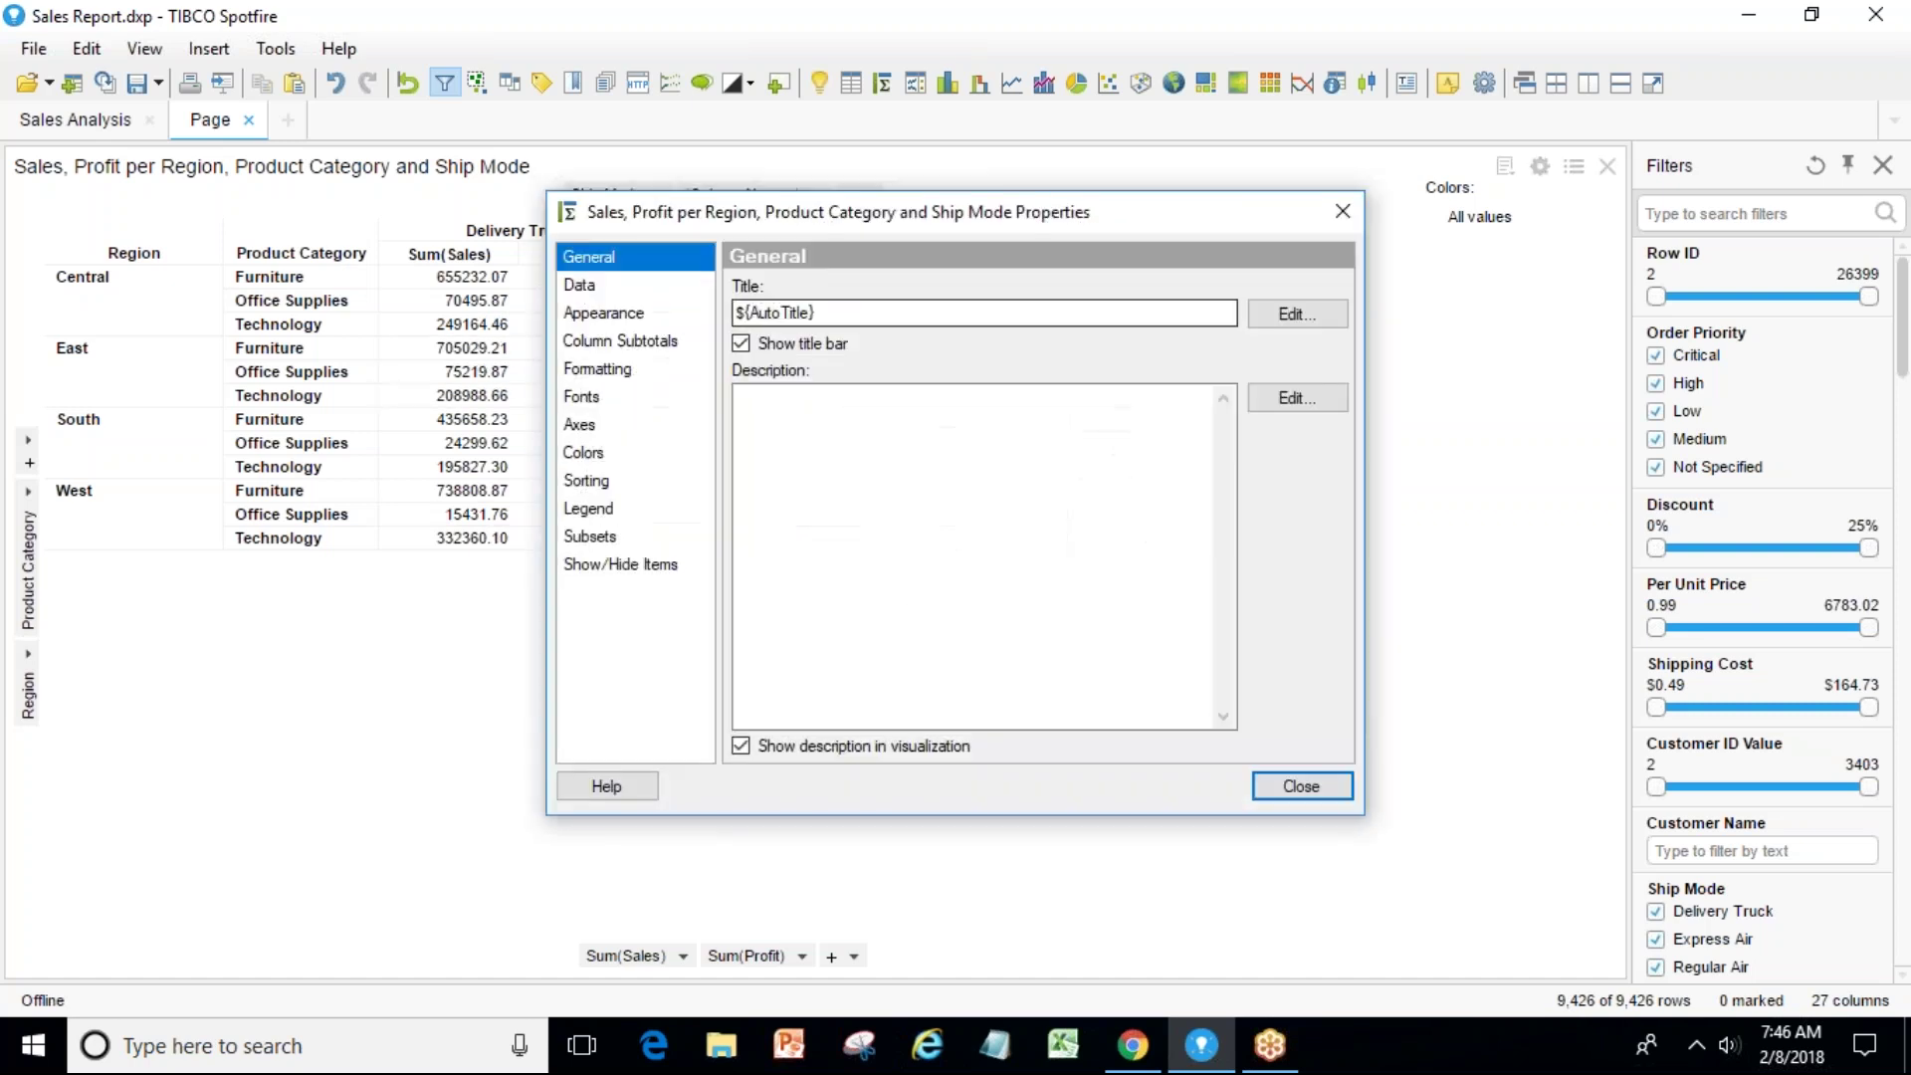
pyautogui.click(585, 452)
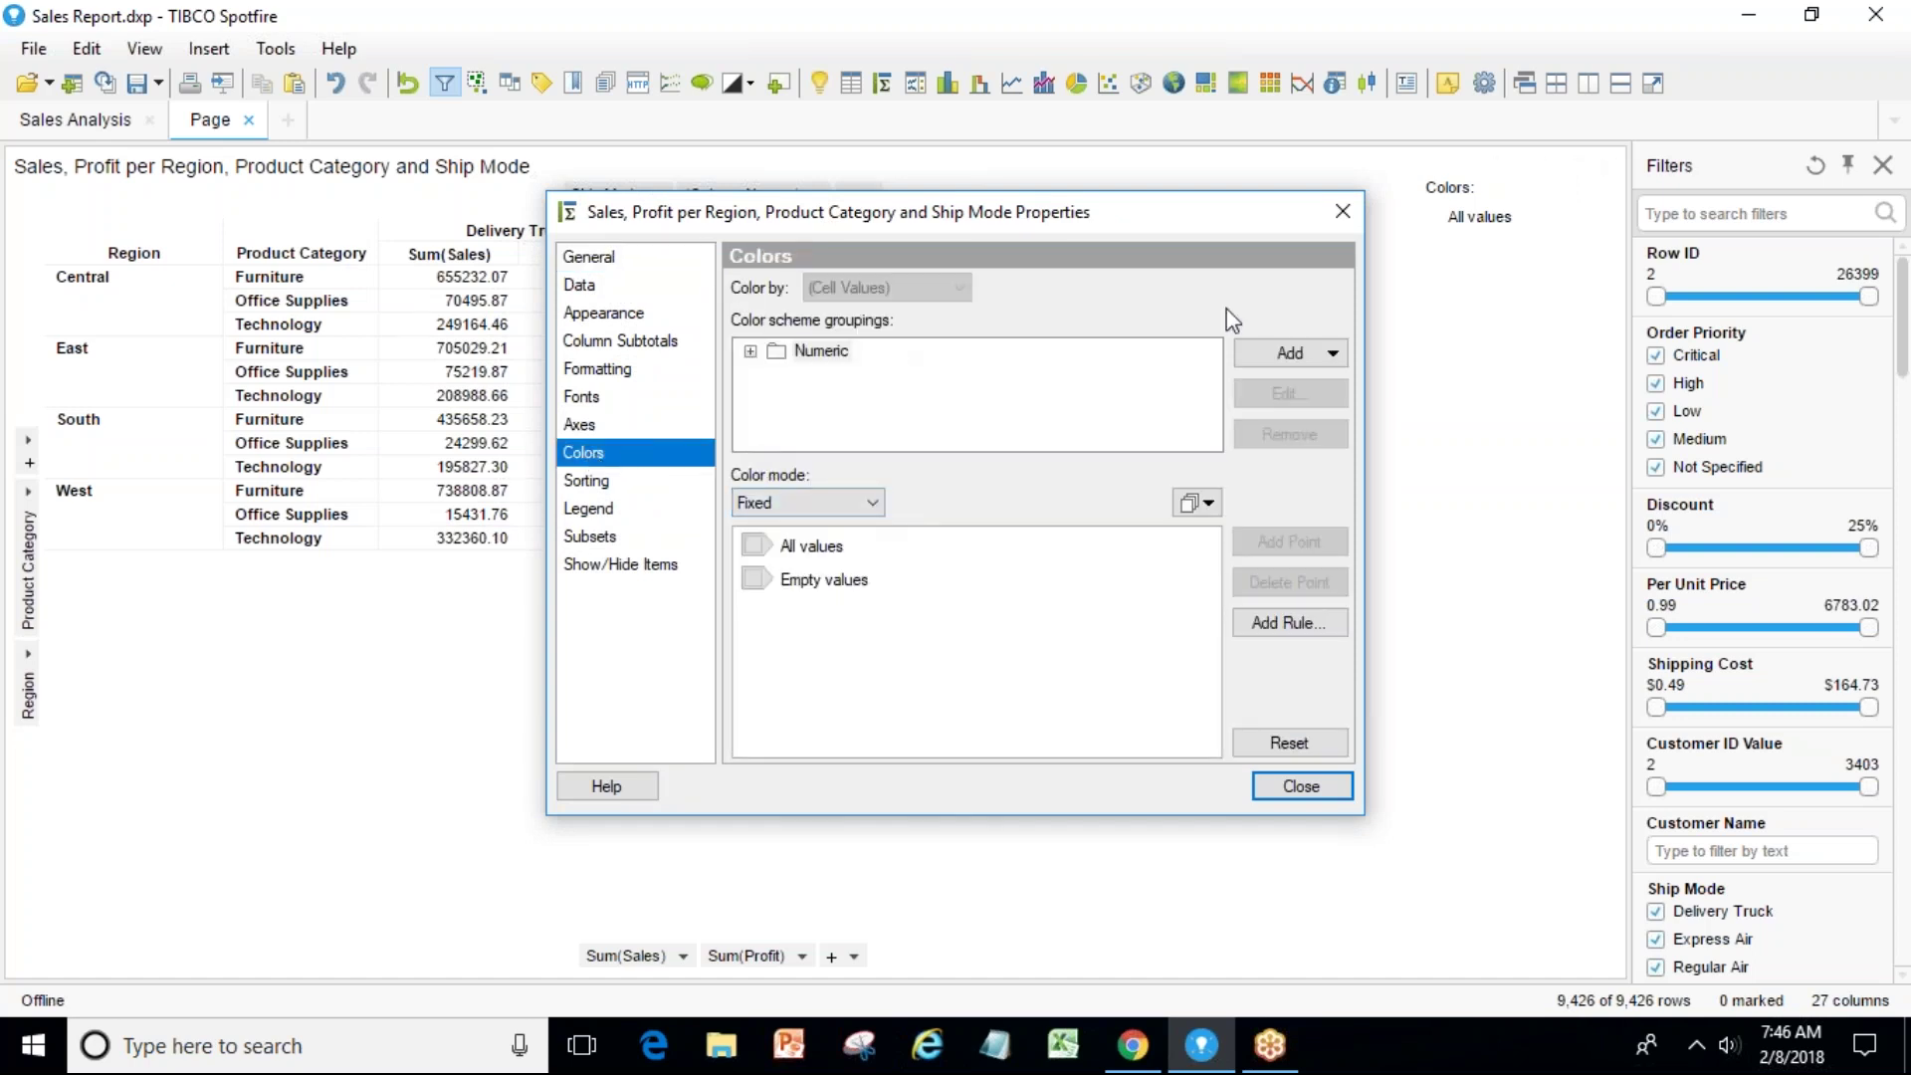
pyautogui.click(1275, 353)
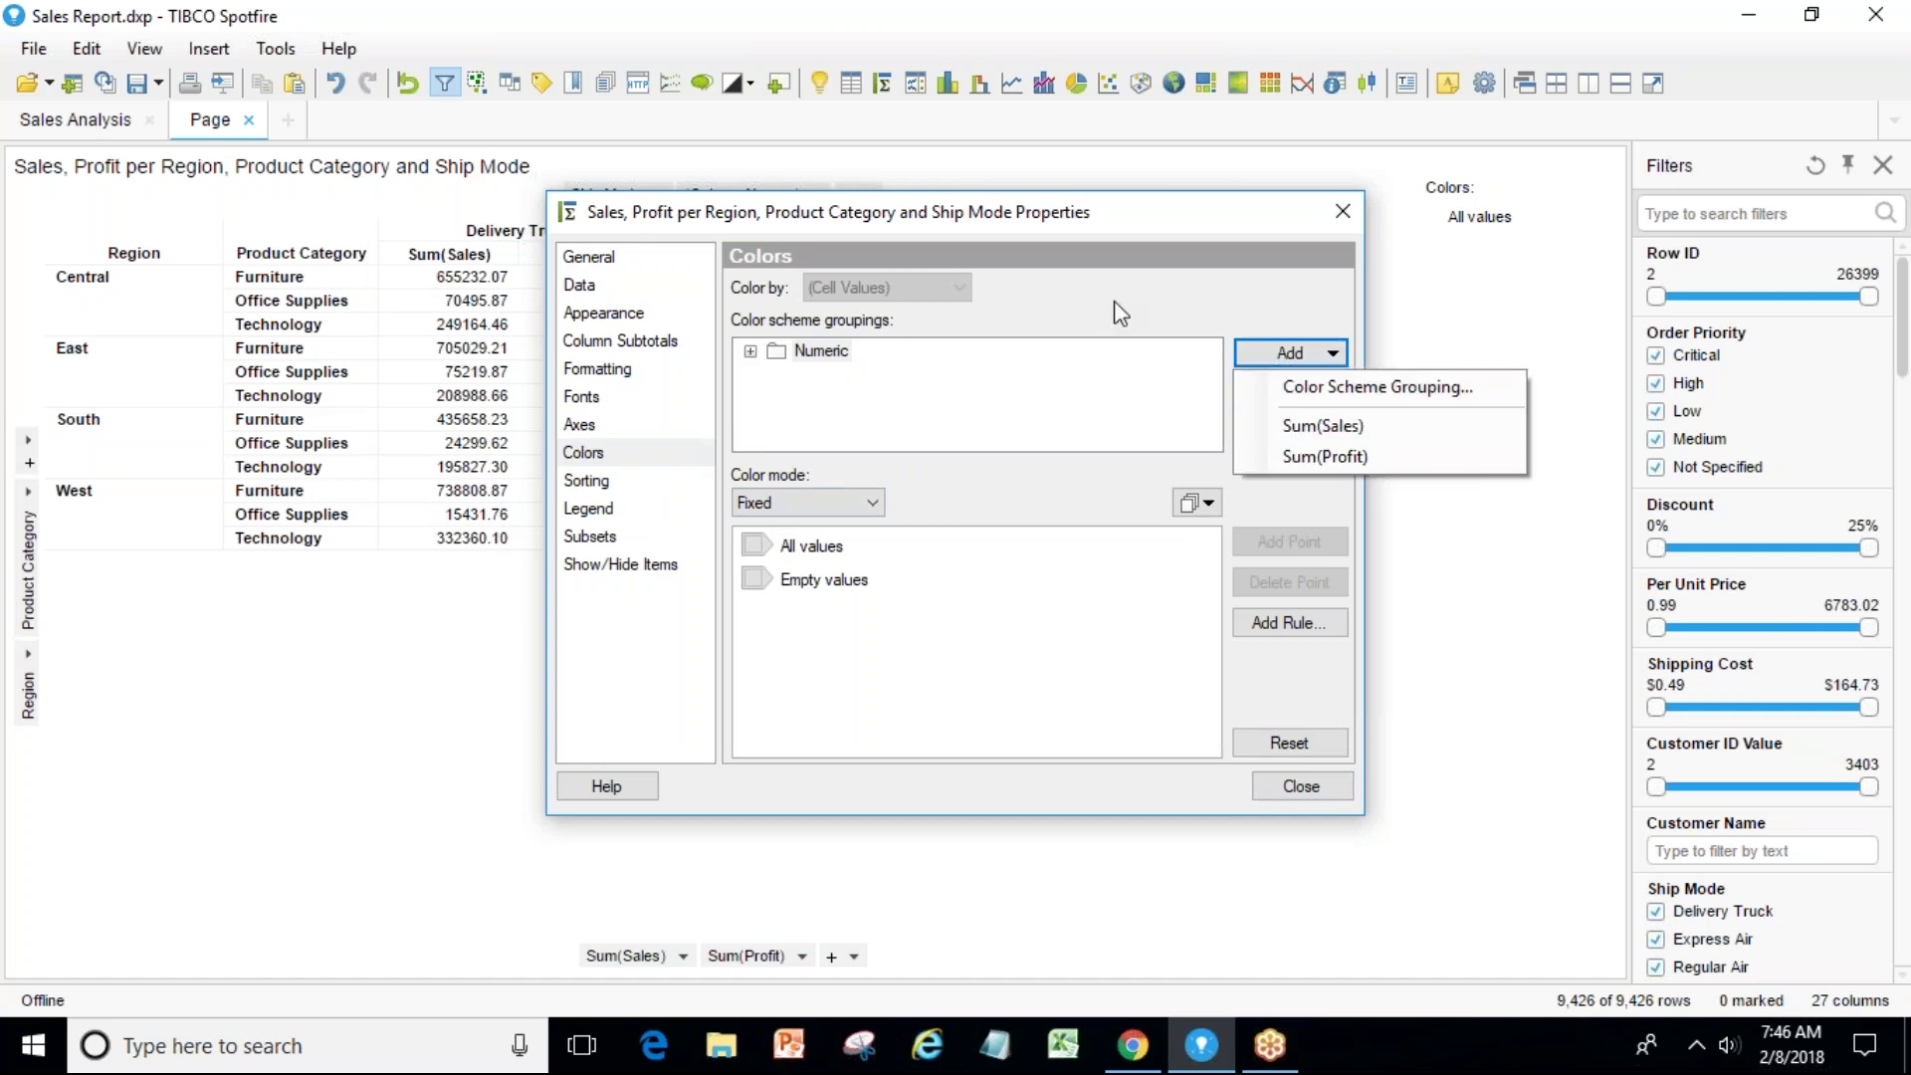
pyautogui.click(1298, 452)
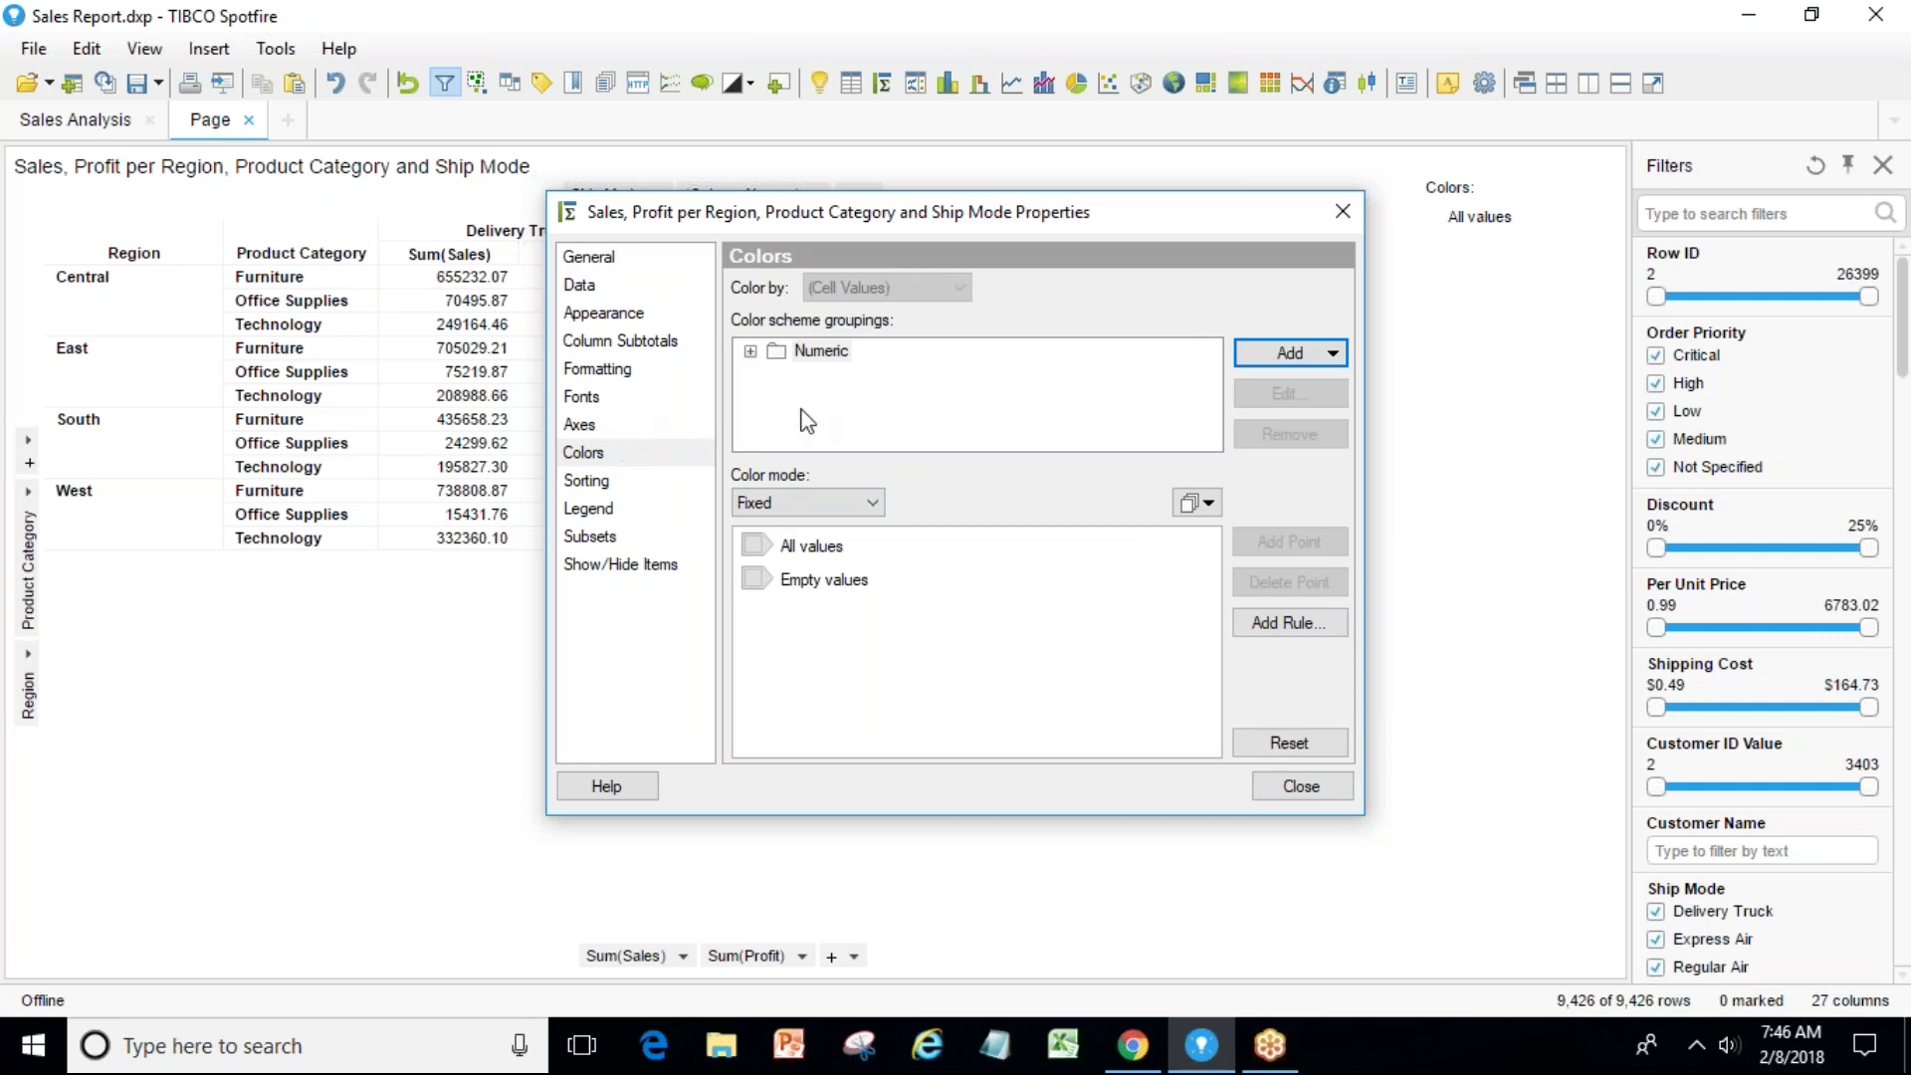
pyautogui.click(1279, 355)
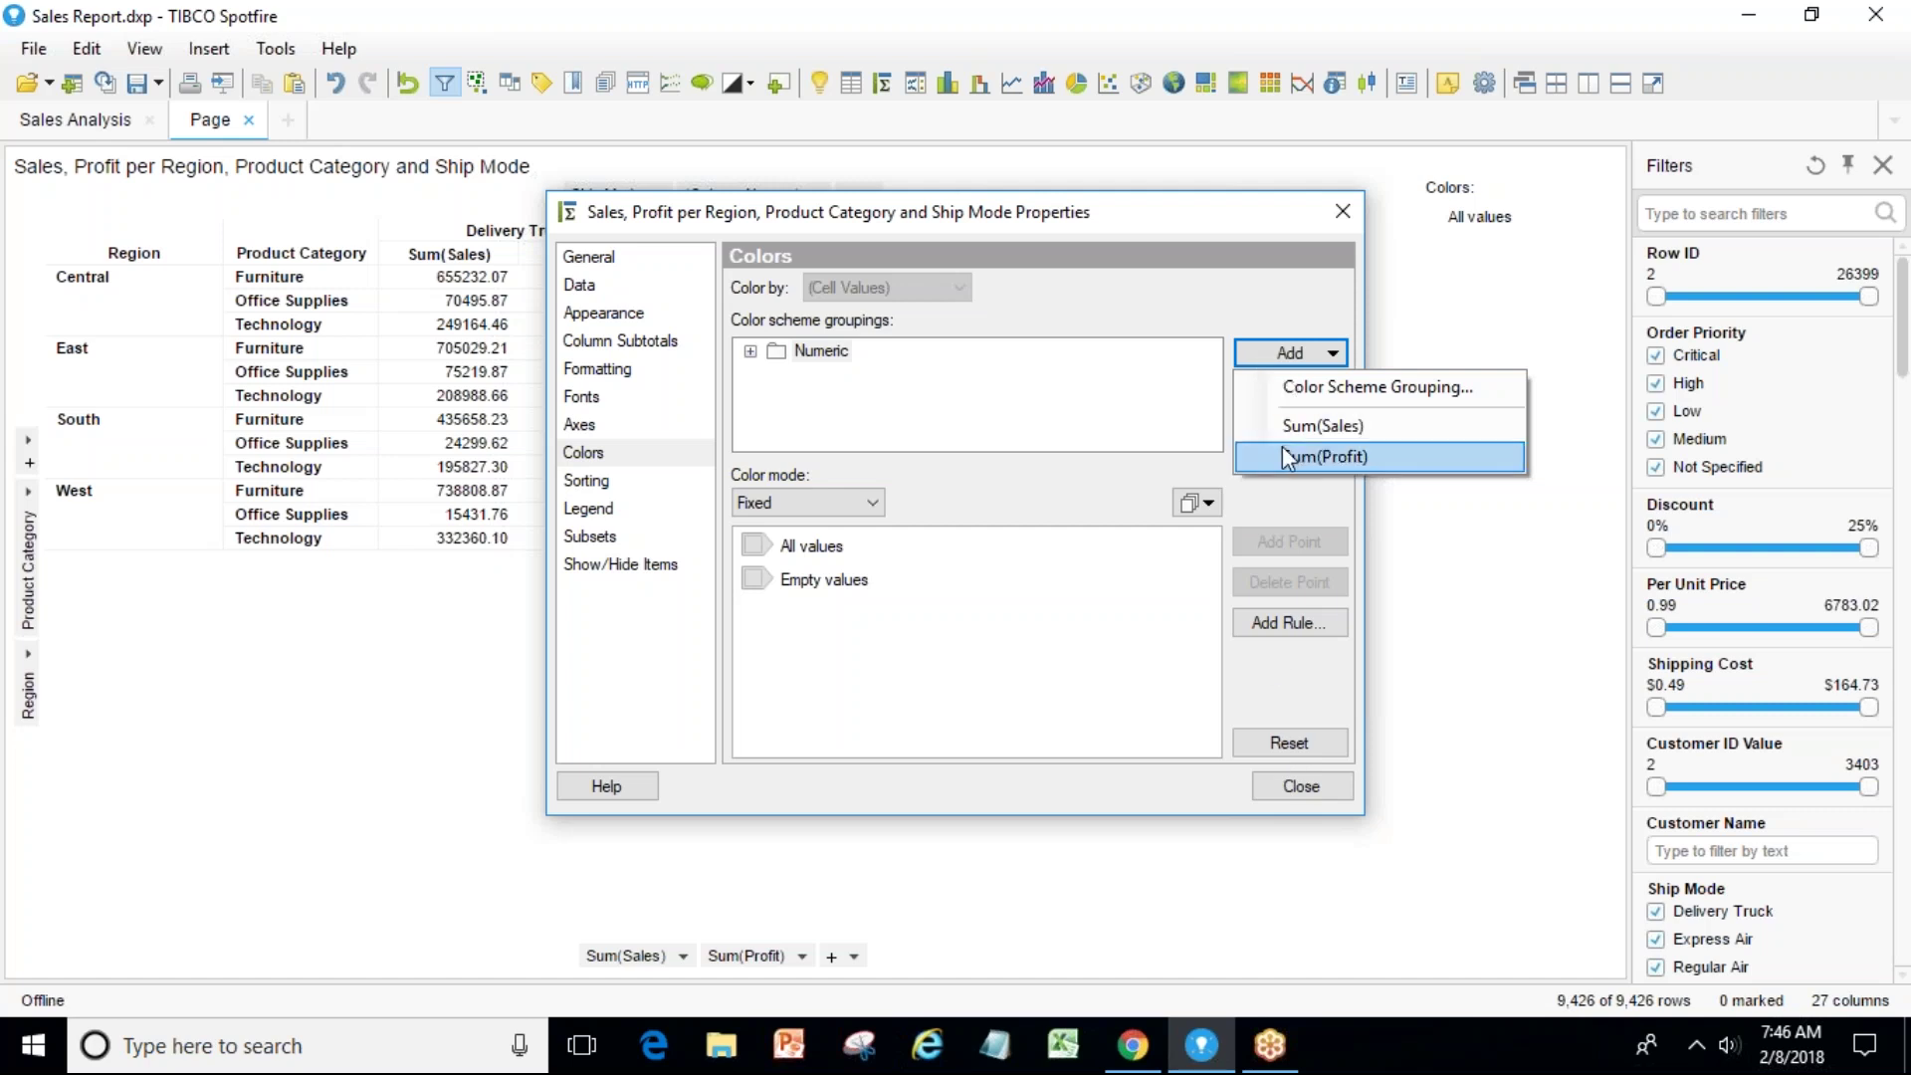
pyautogui.click(1199, 458)
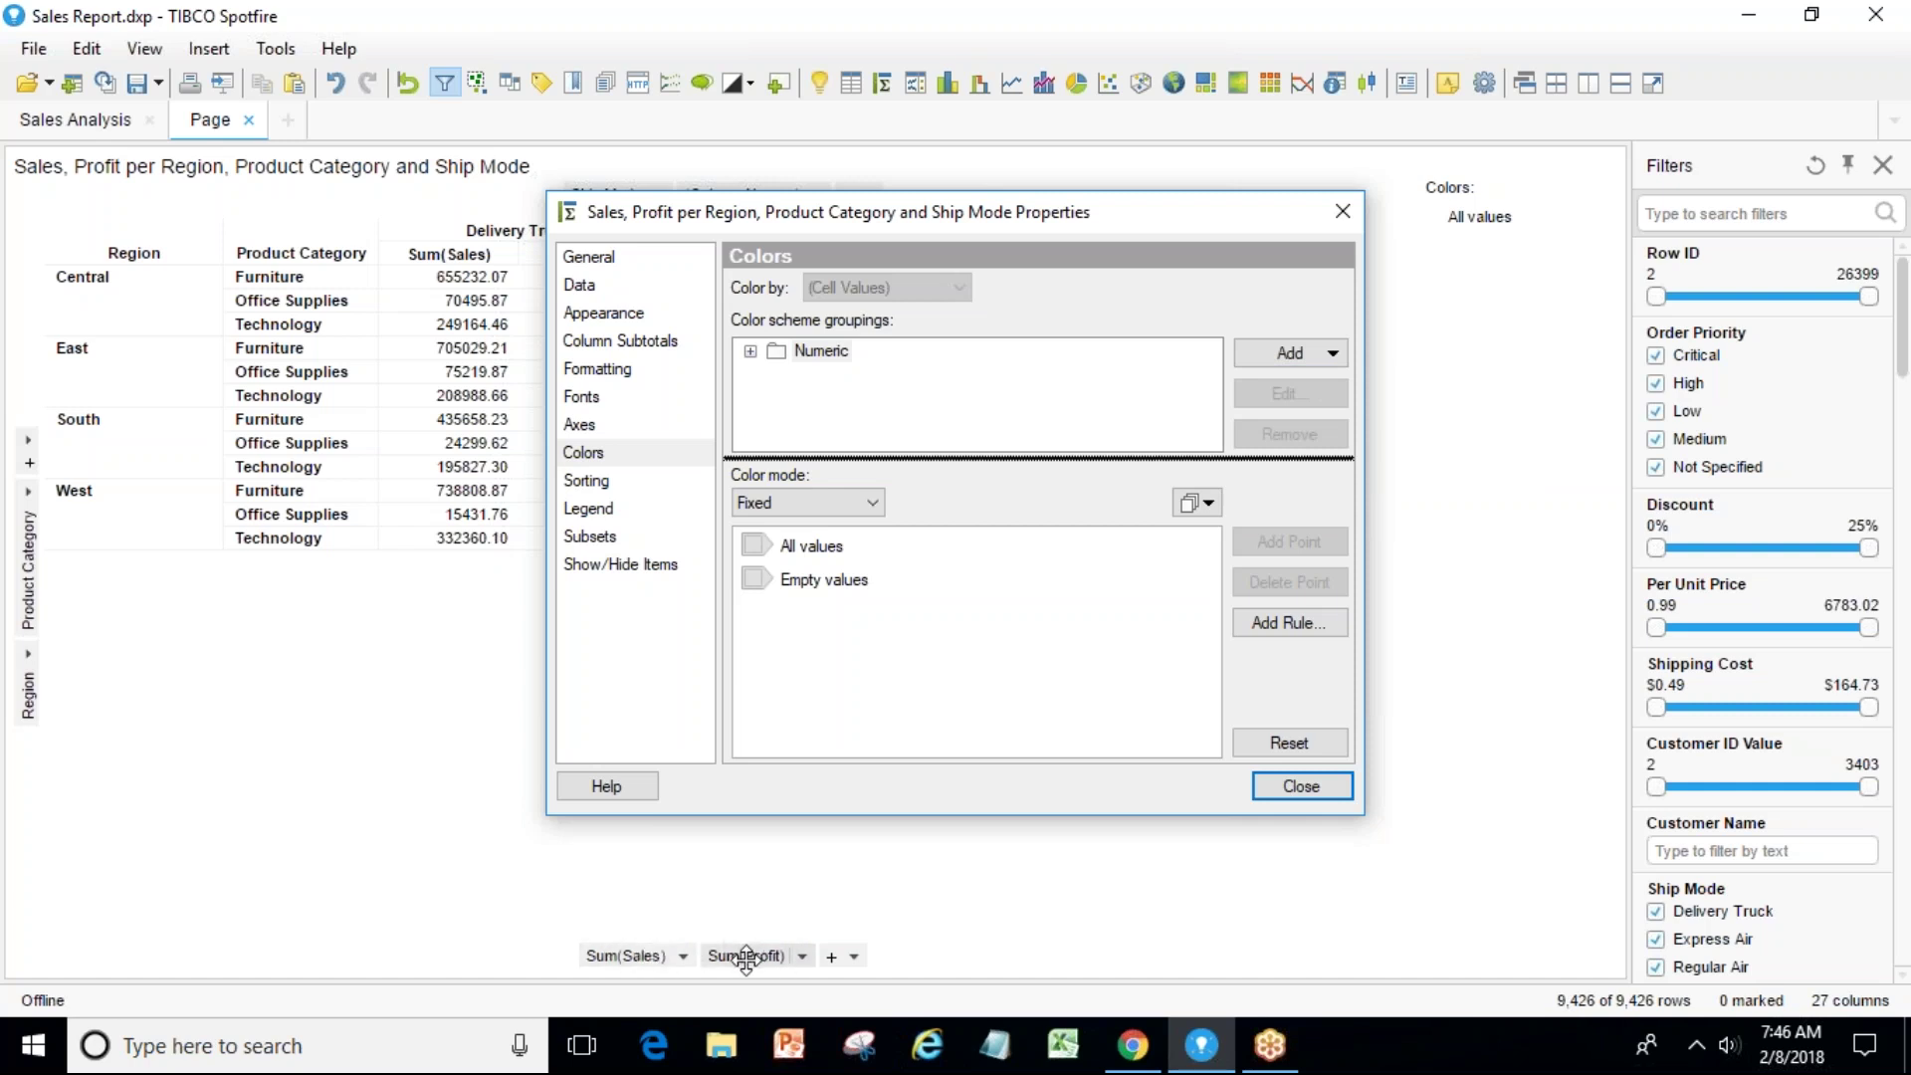
pyautogui.click(1331, 355)
pyautogui.click(1312, 446)
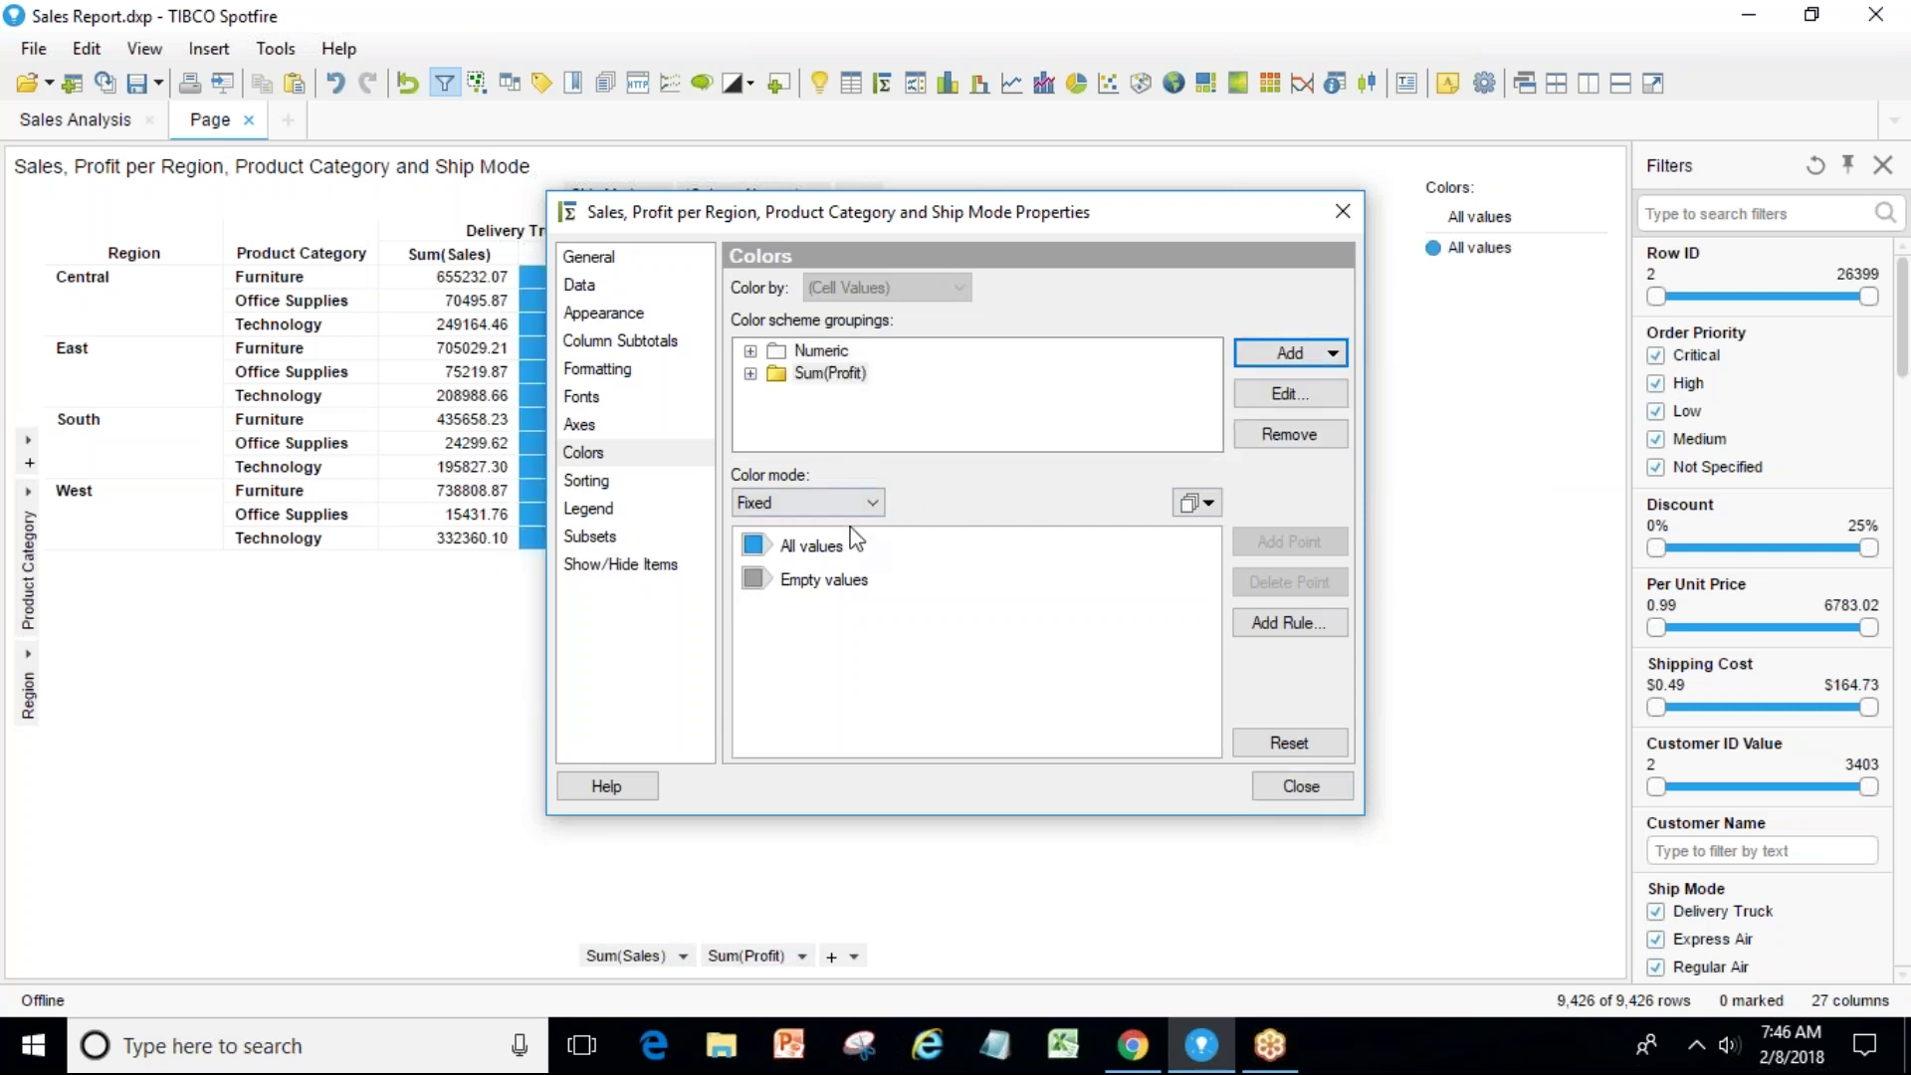
# Add a red color rule named Losses for Sum(Profit) values less than 0, and close the properties.
pyautogui.click(1296, 623)
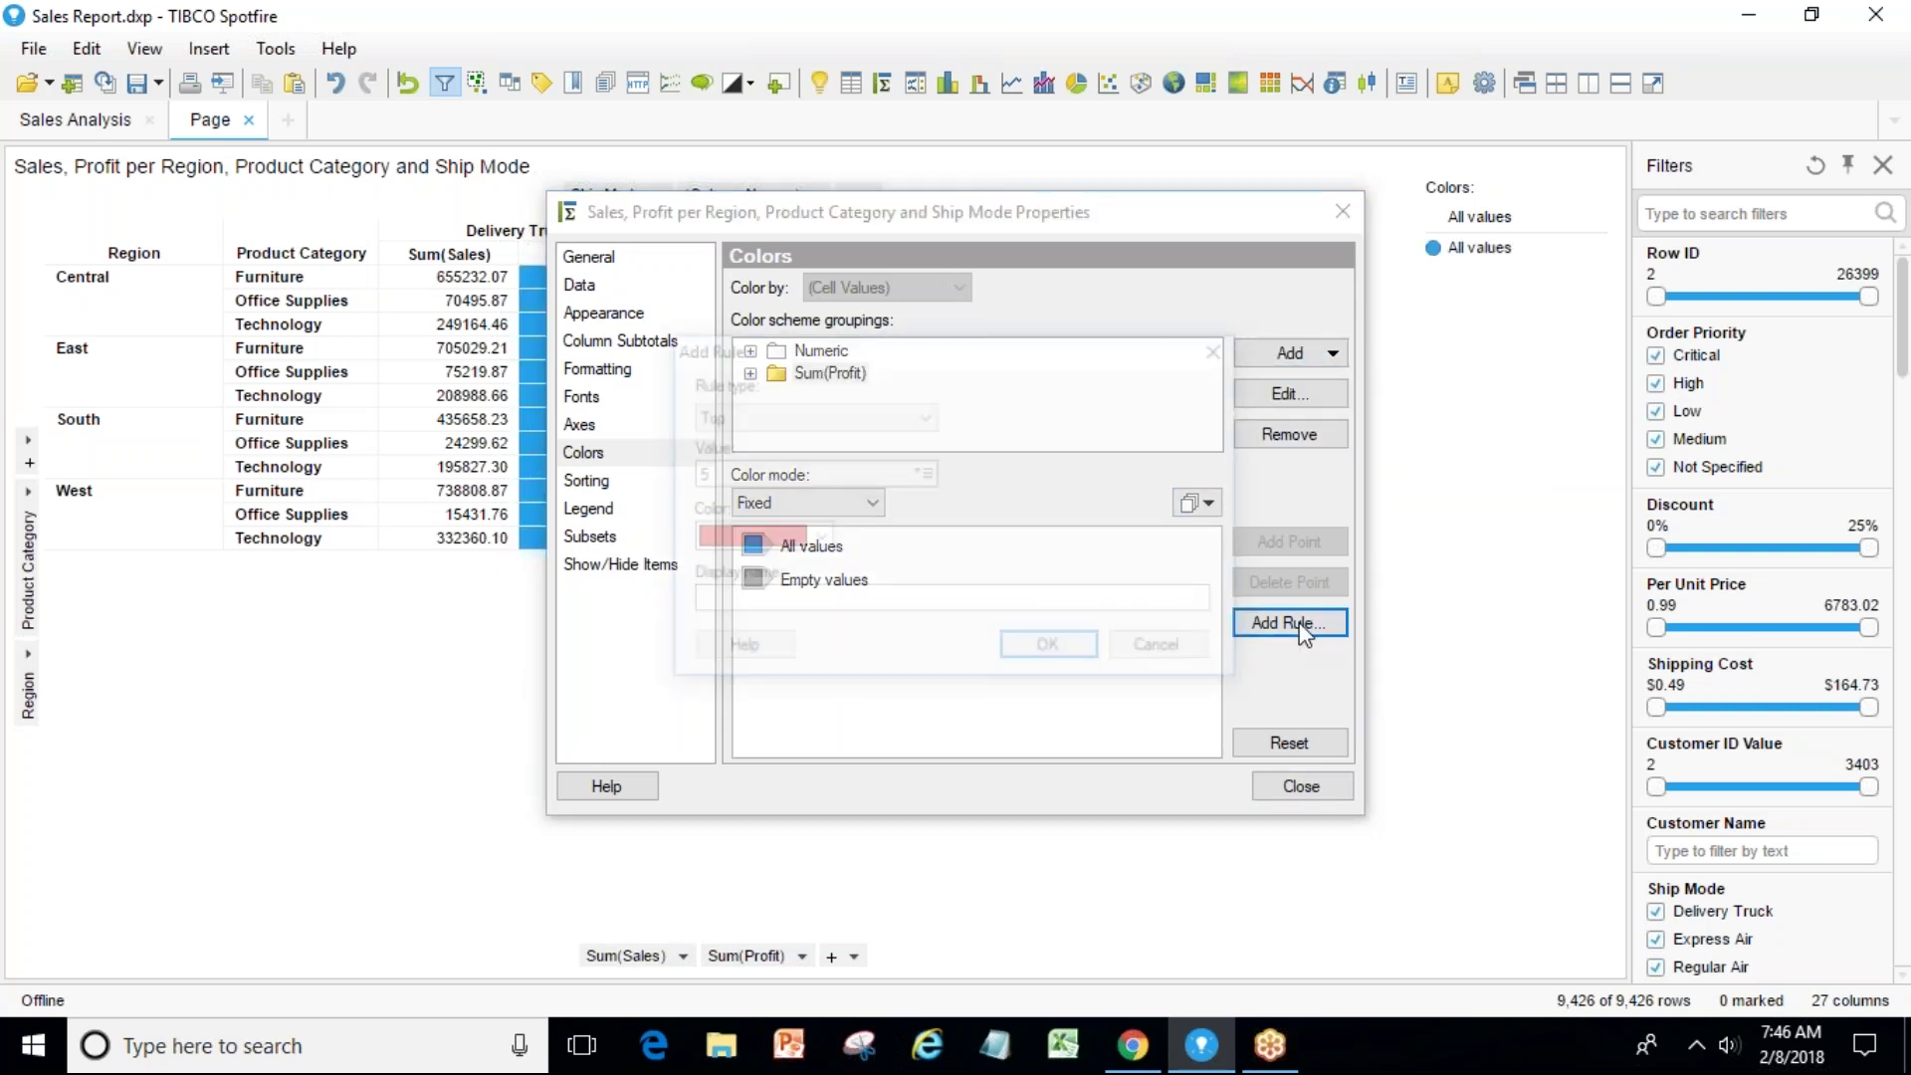
pyautogui.click(816, 418)
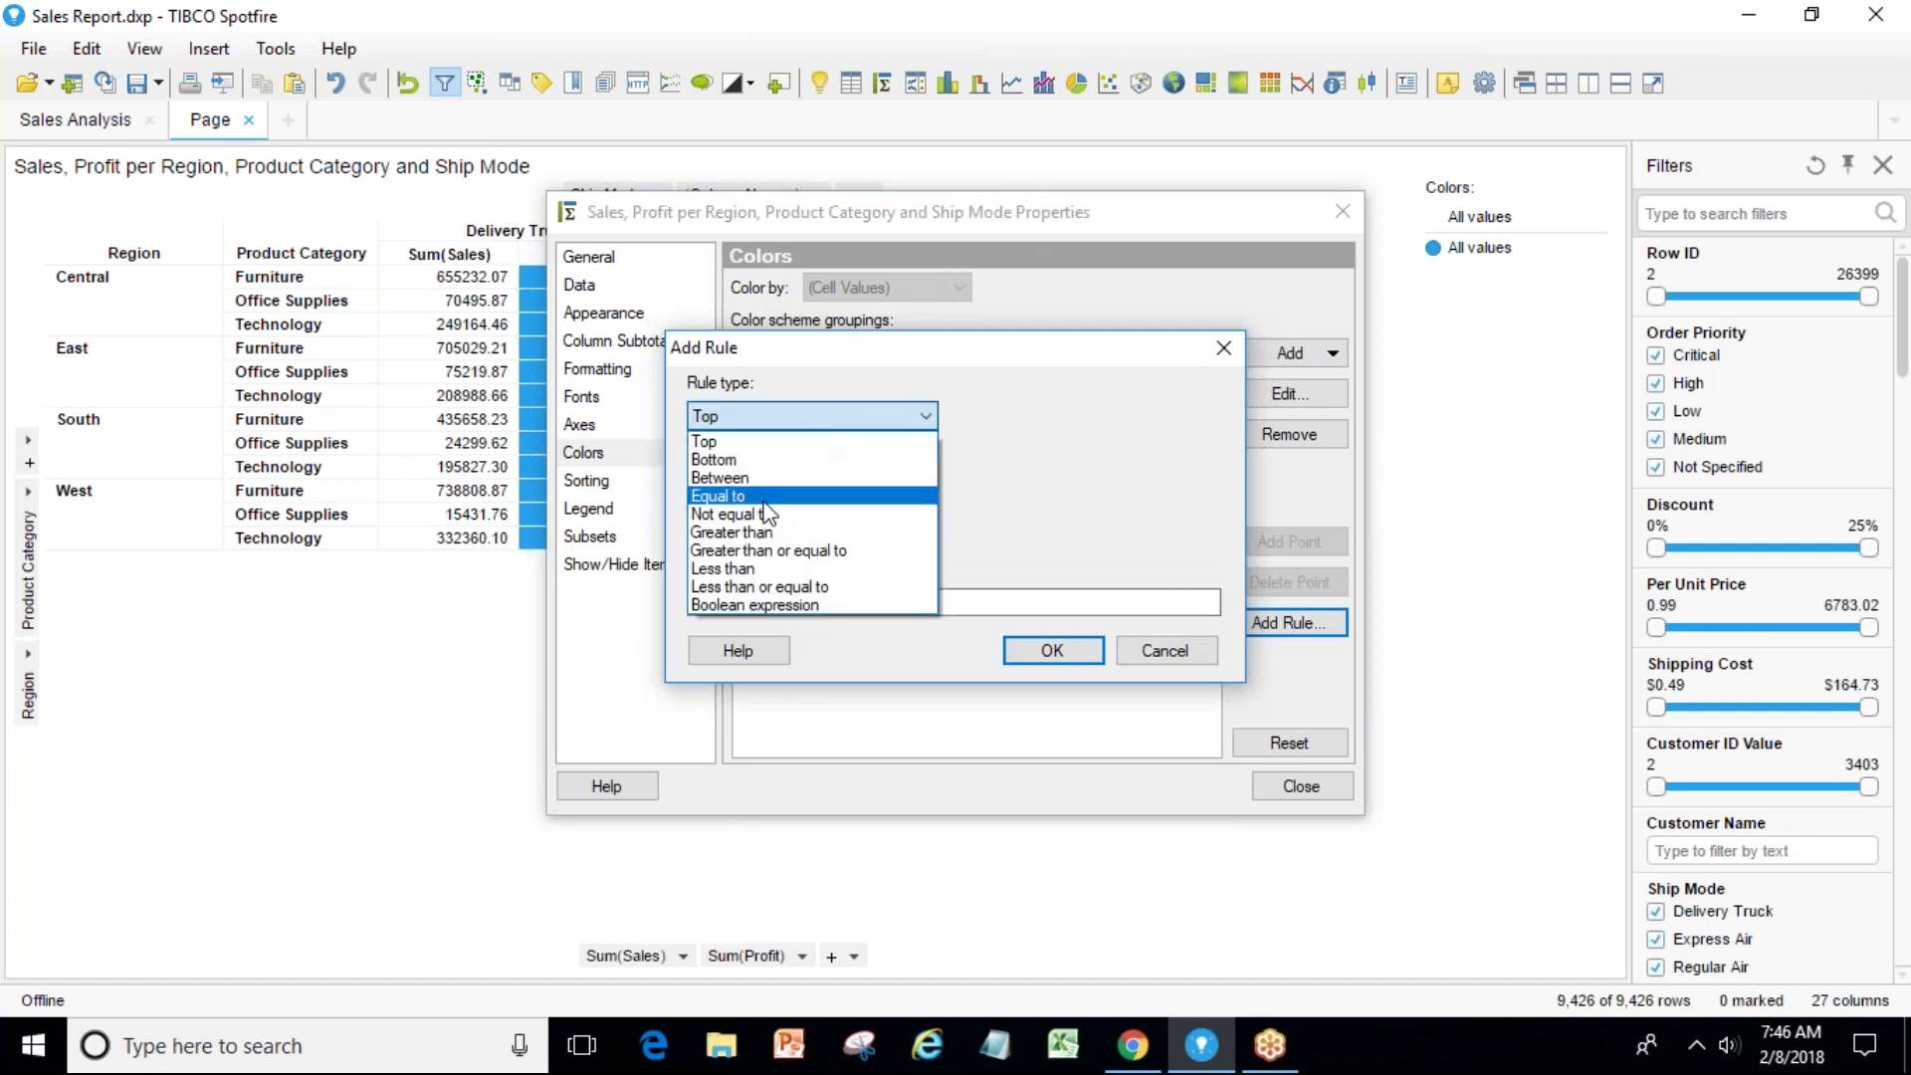
pyautogui.click(737, 568)
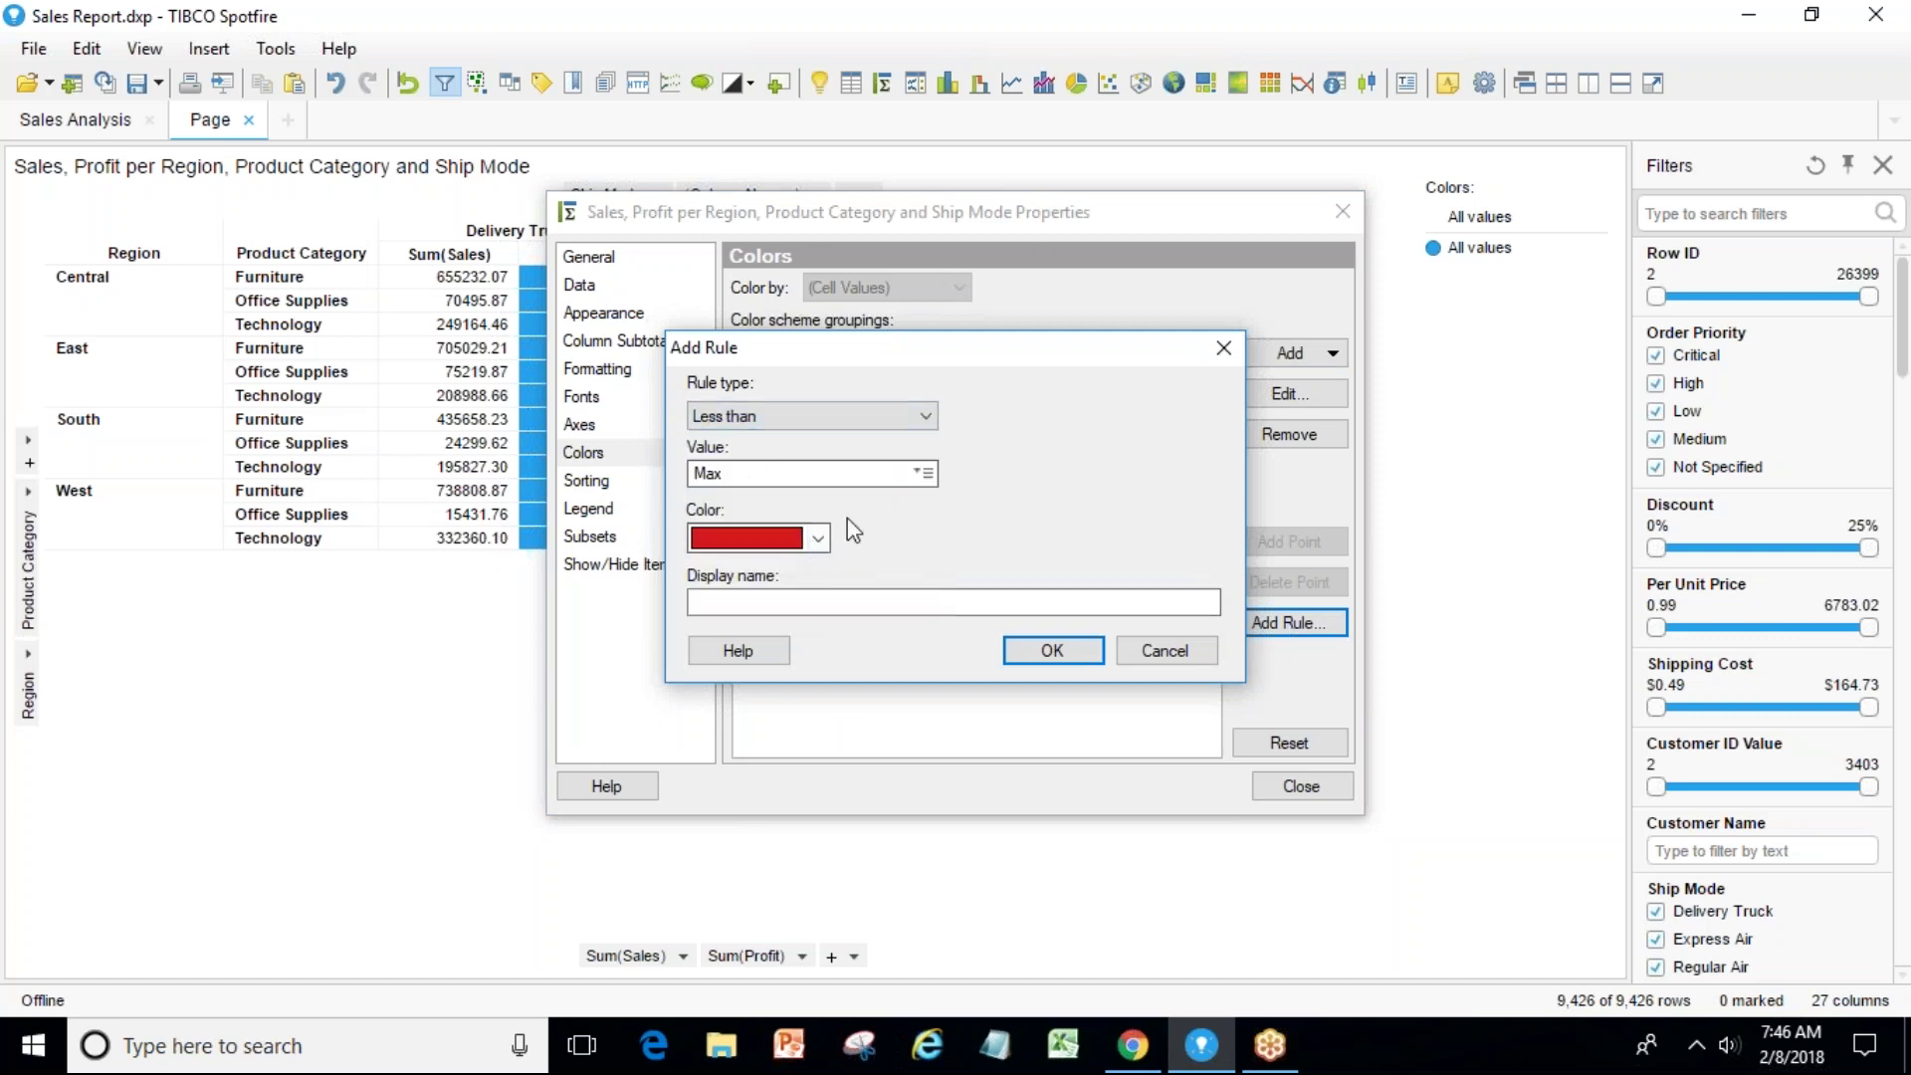
pyautogui.click(924, 476)
pyautogui.click(991, 490)
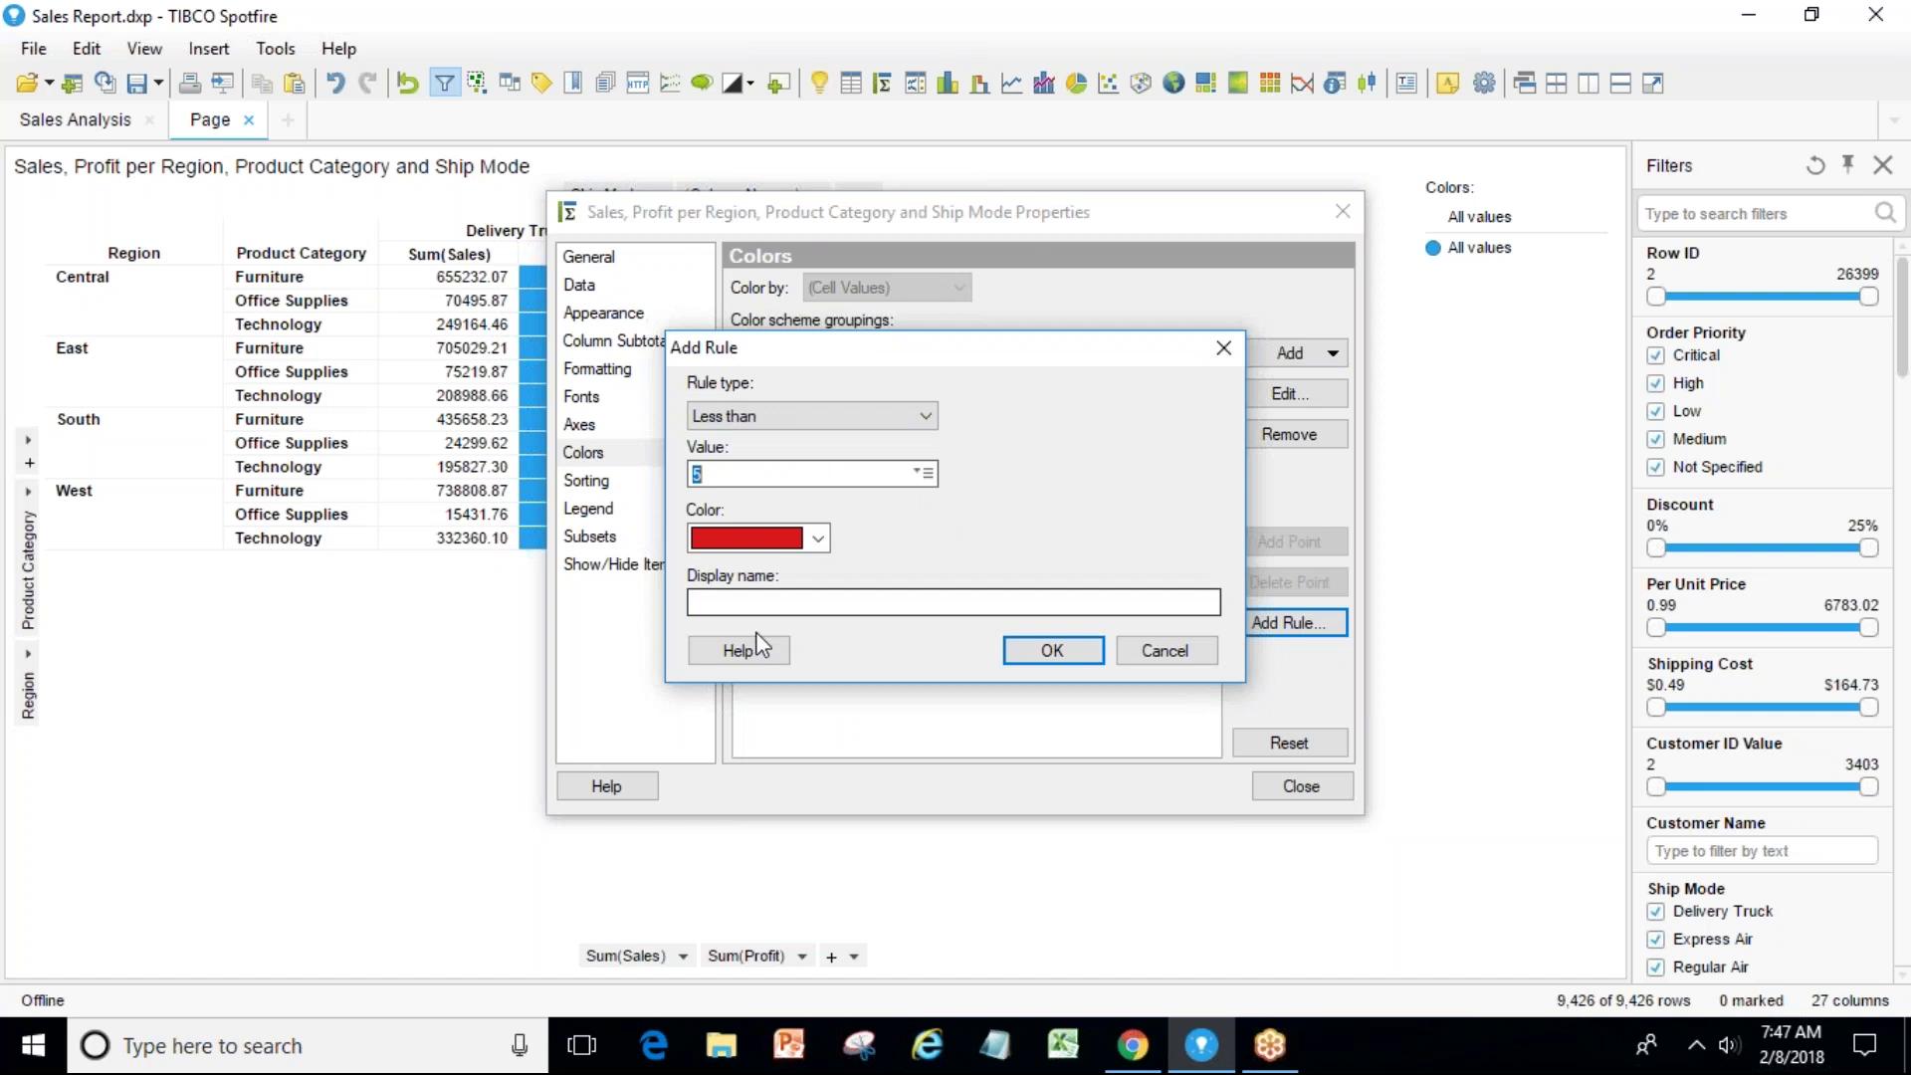
pyautogui.write('0')
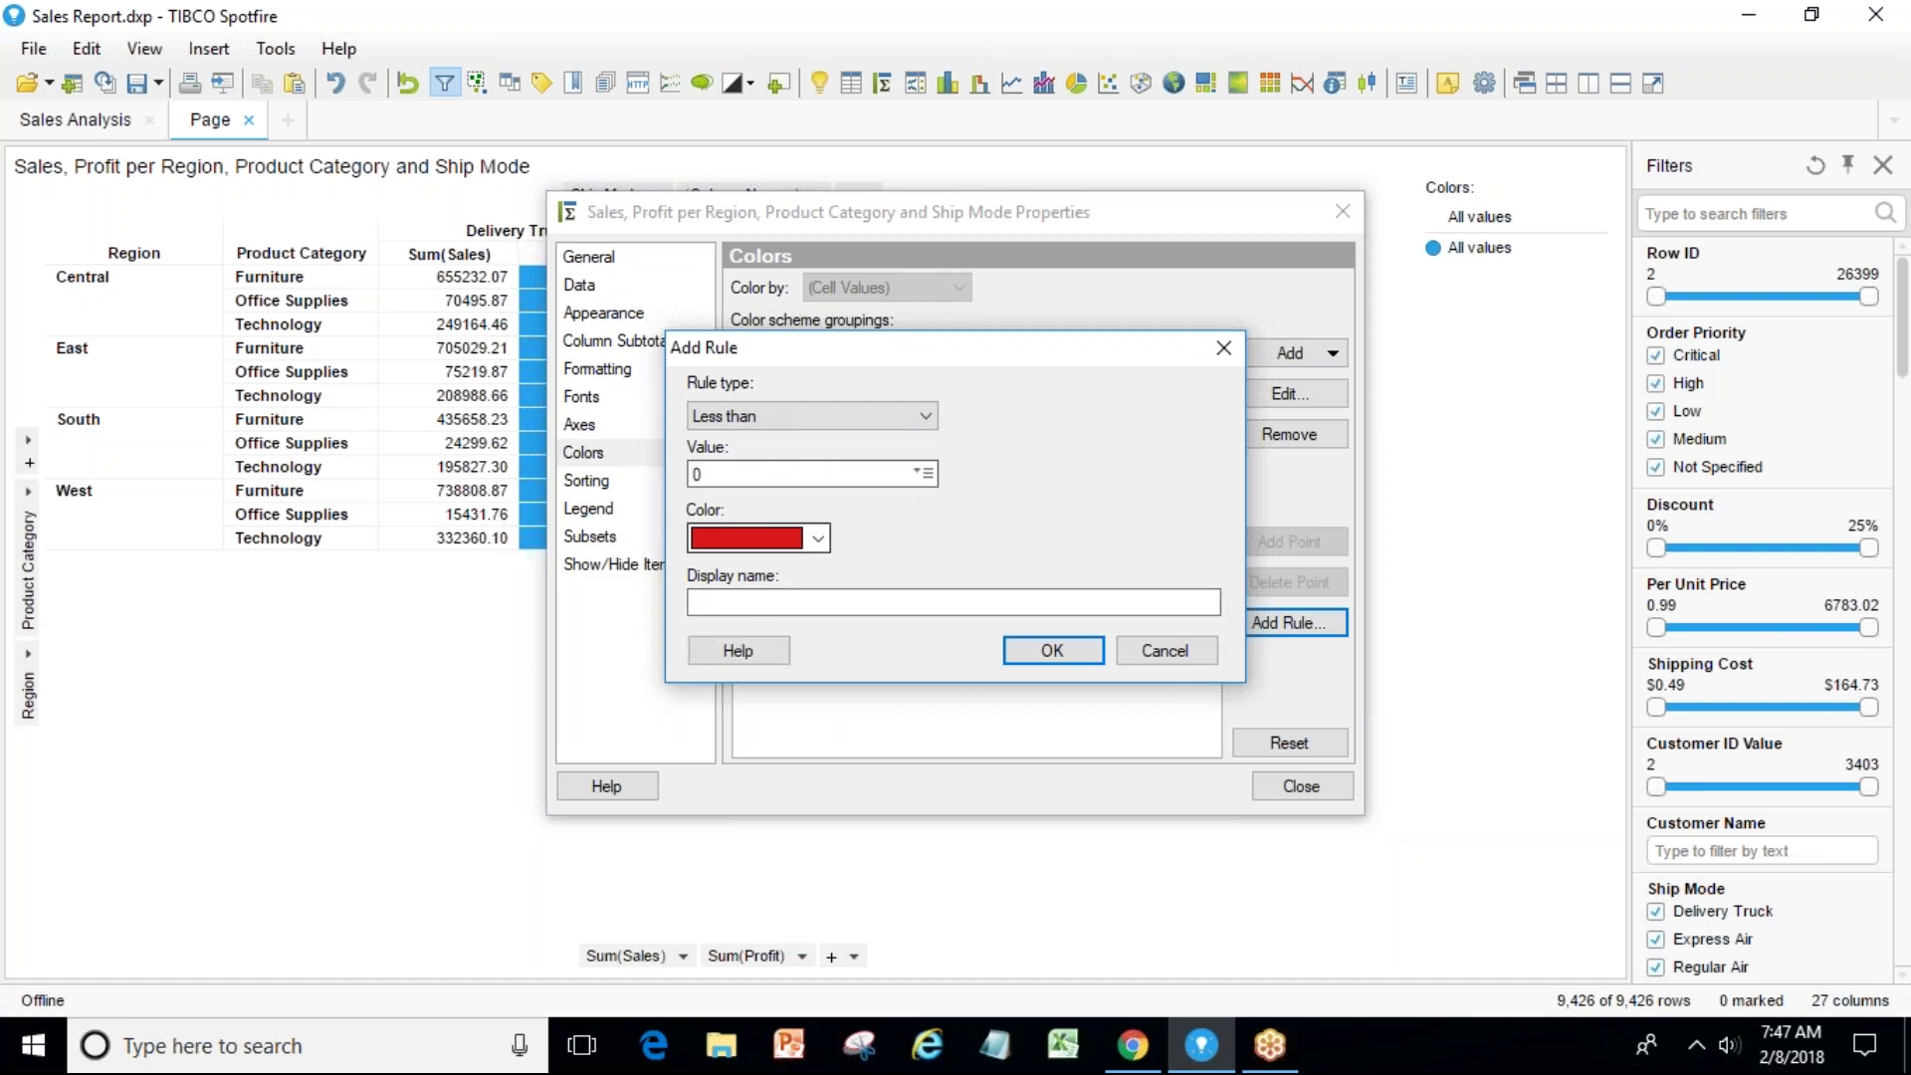
pyautogui.press('Tab')
pyautogui.press('Tab')
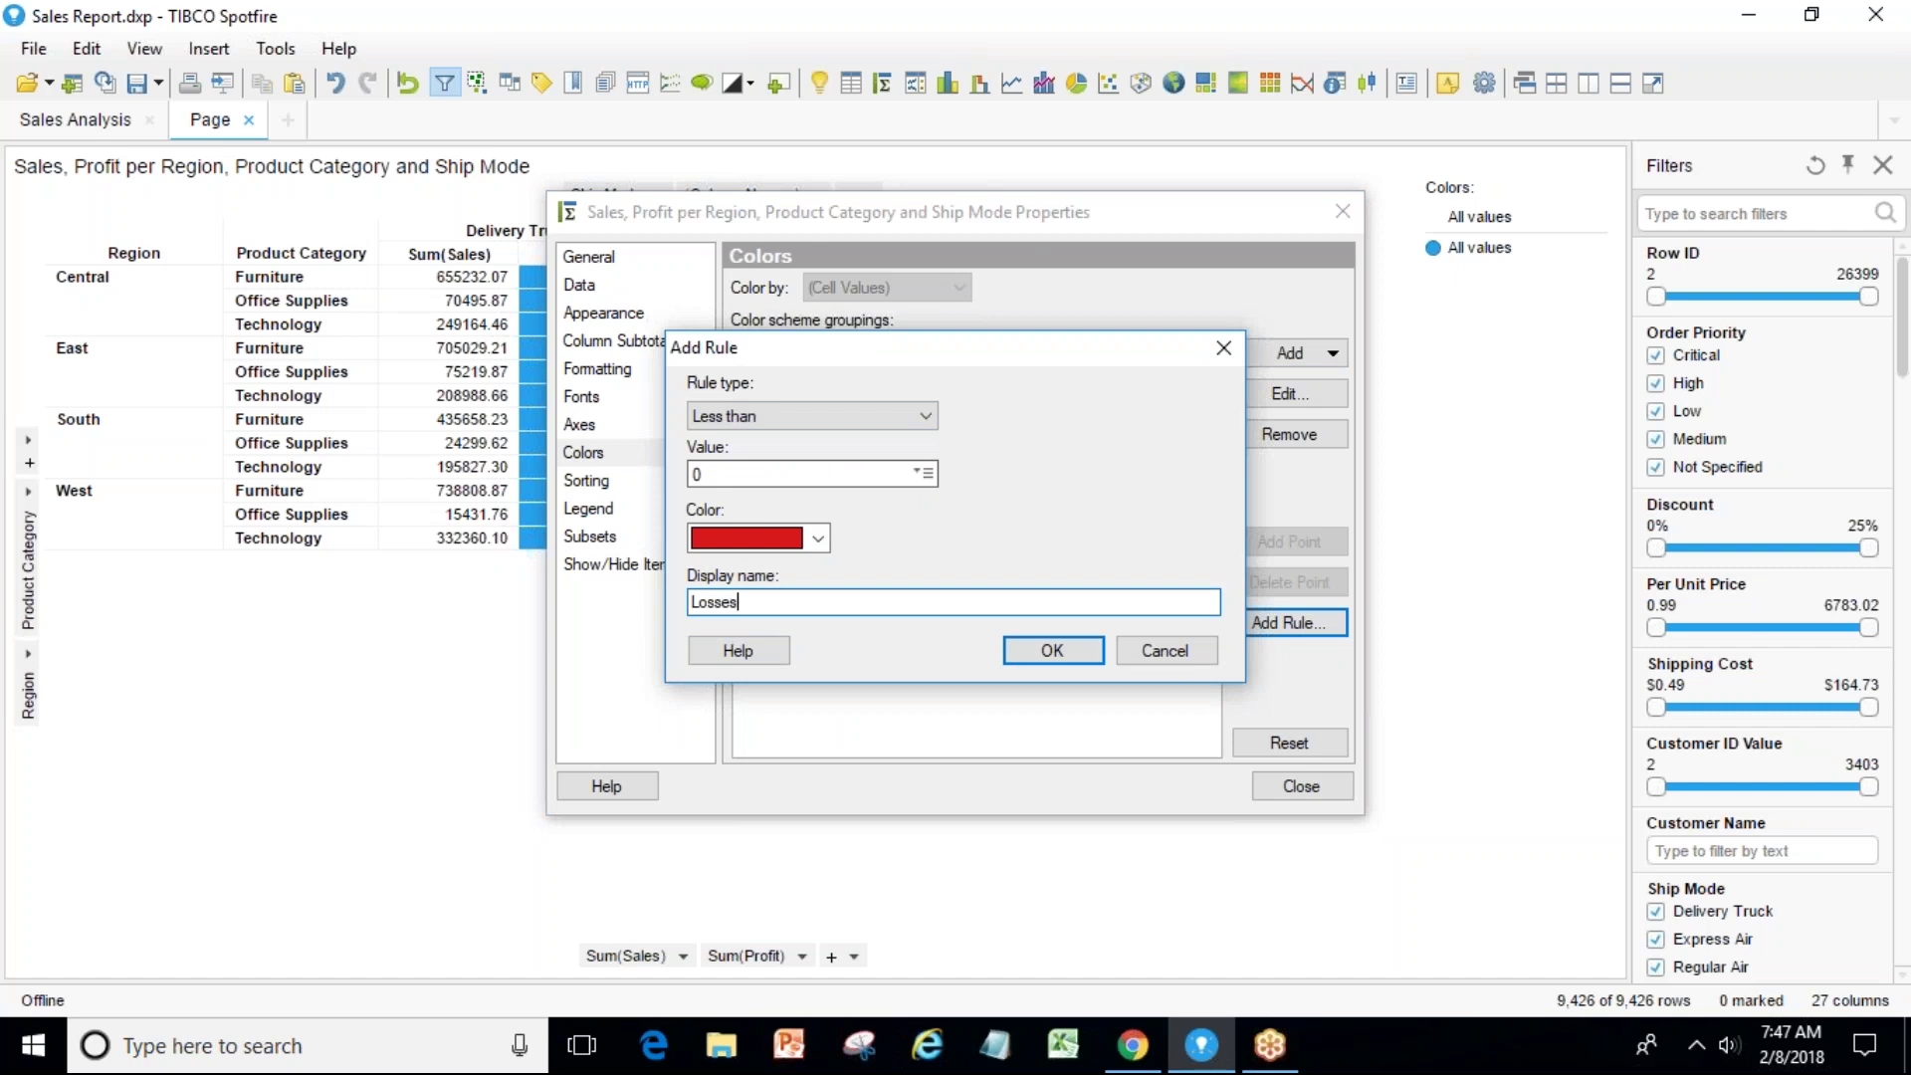
pyautogui.click(1055, 652)
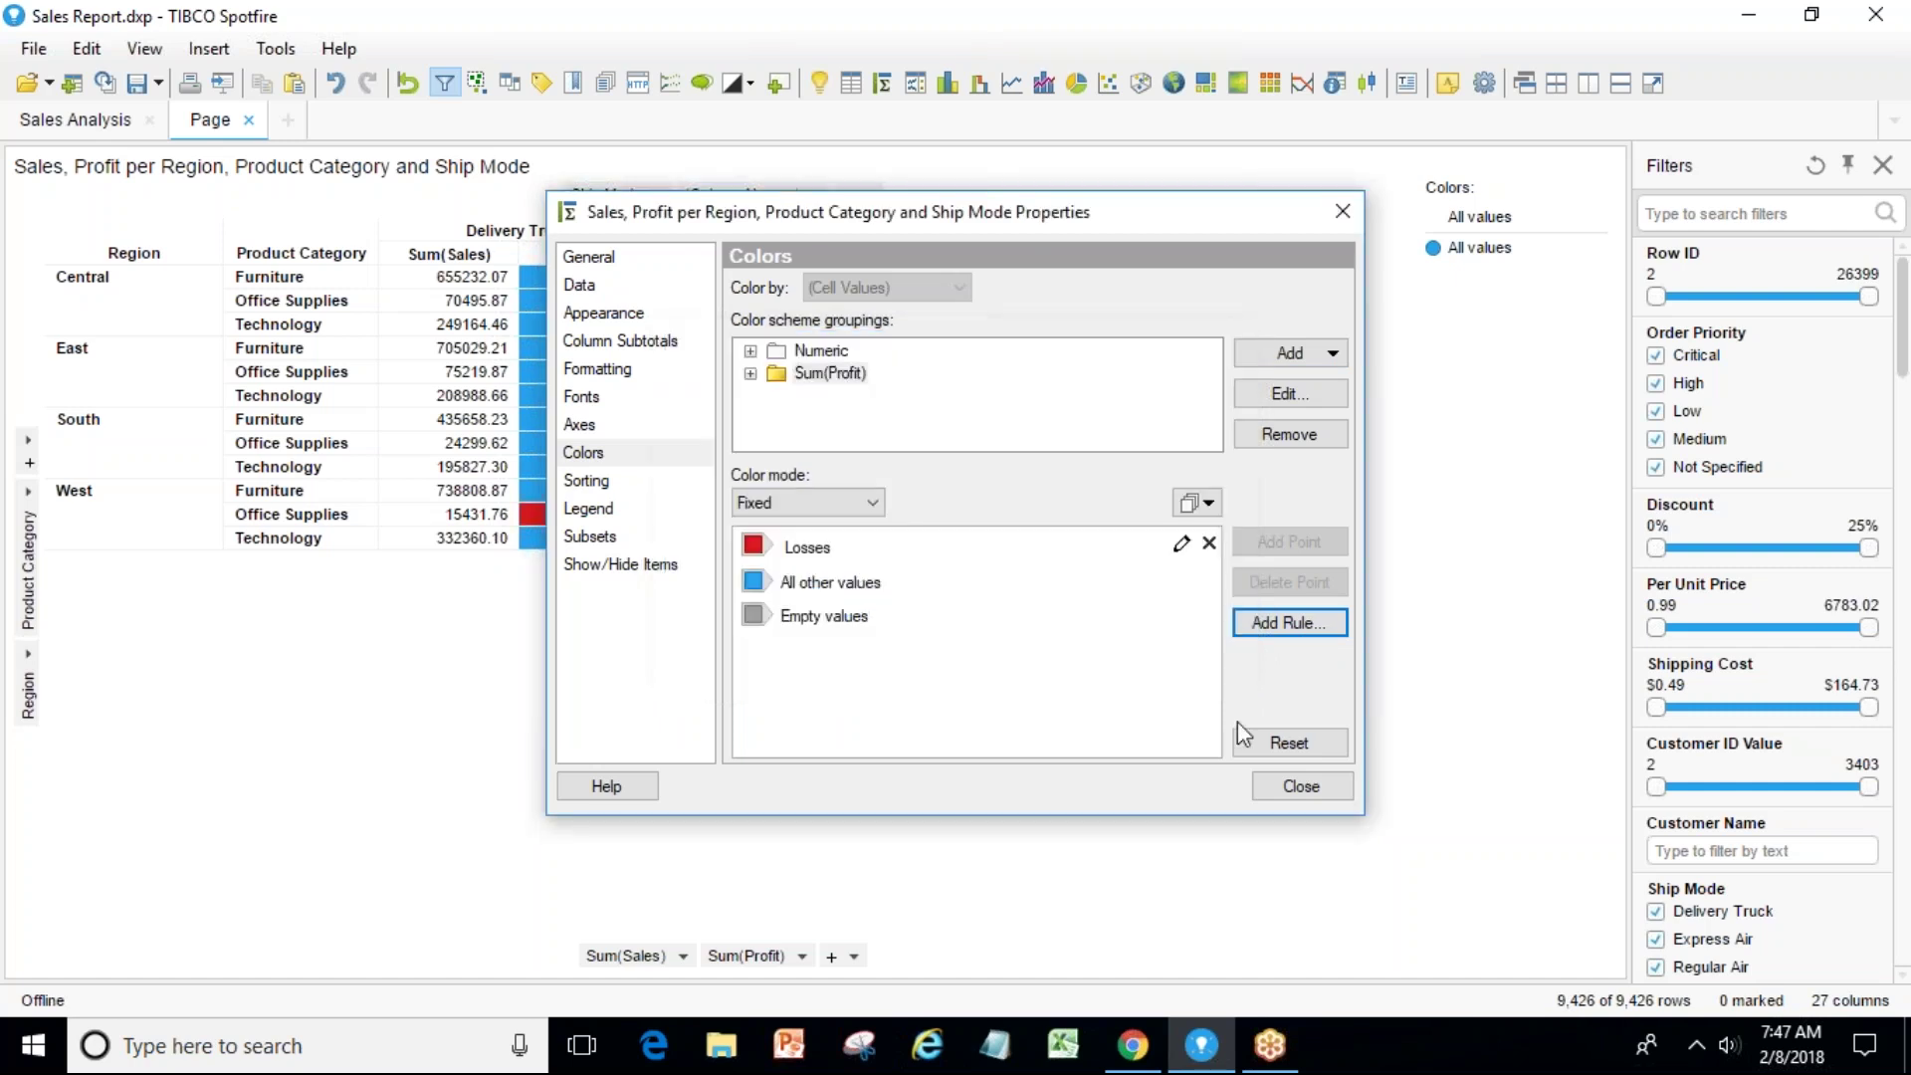
pyautogui.click(1301, 786)
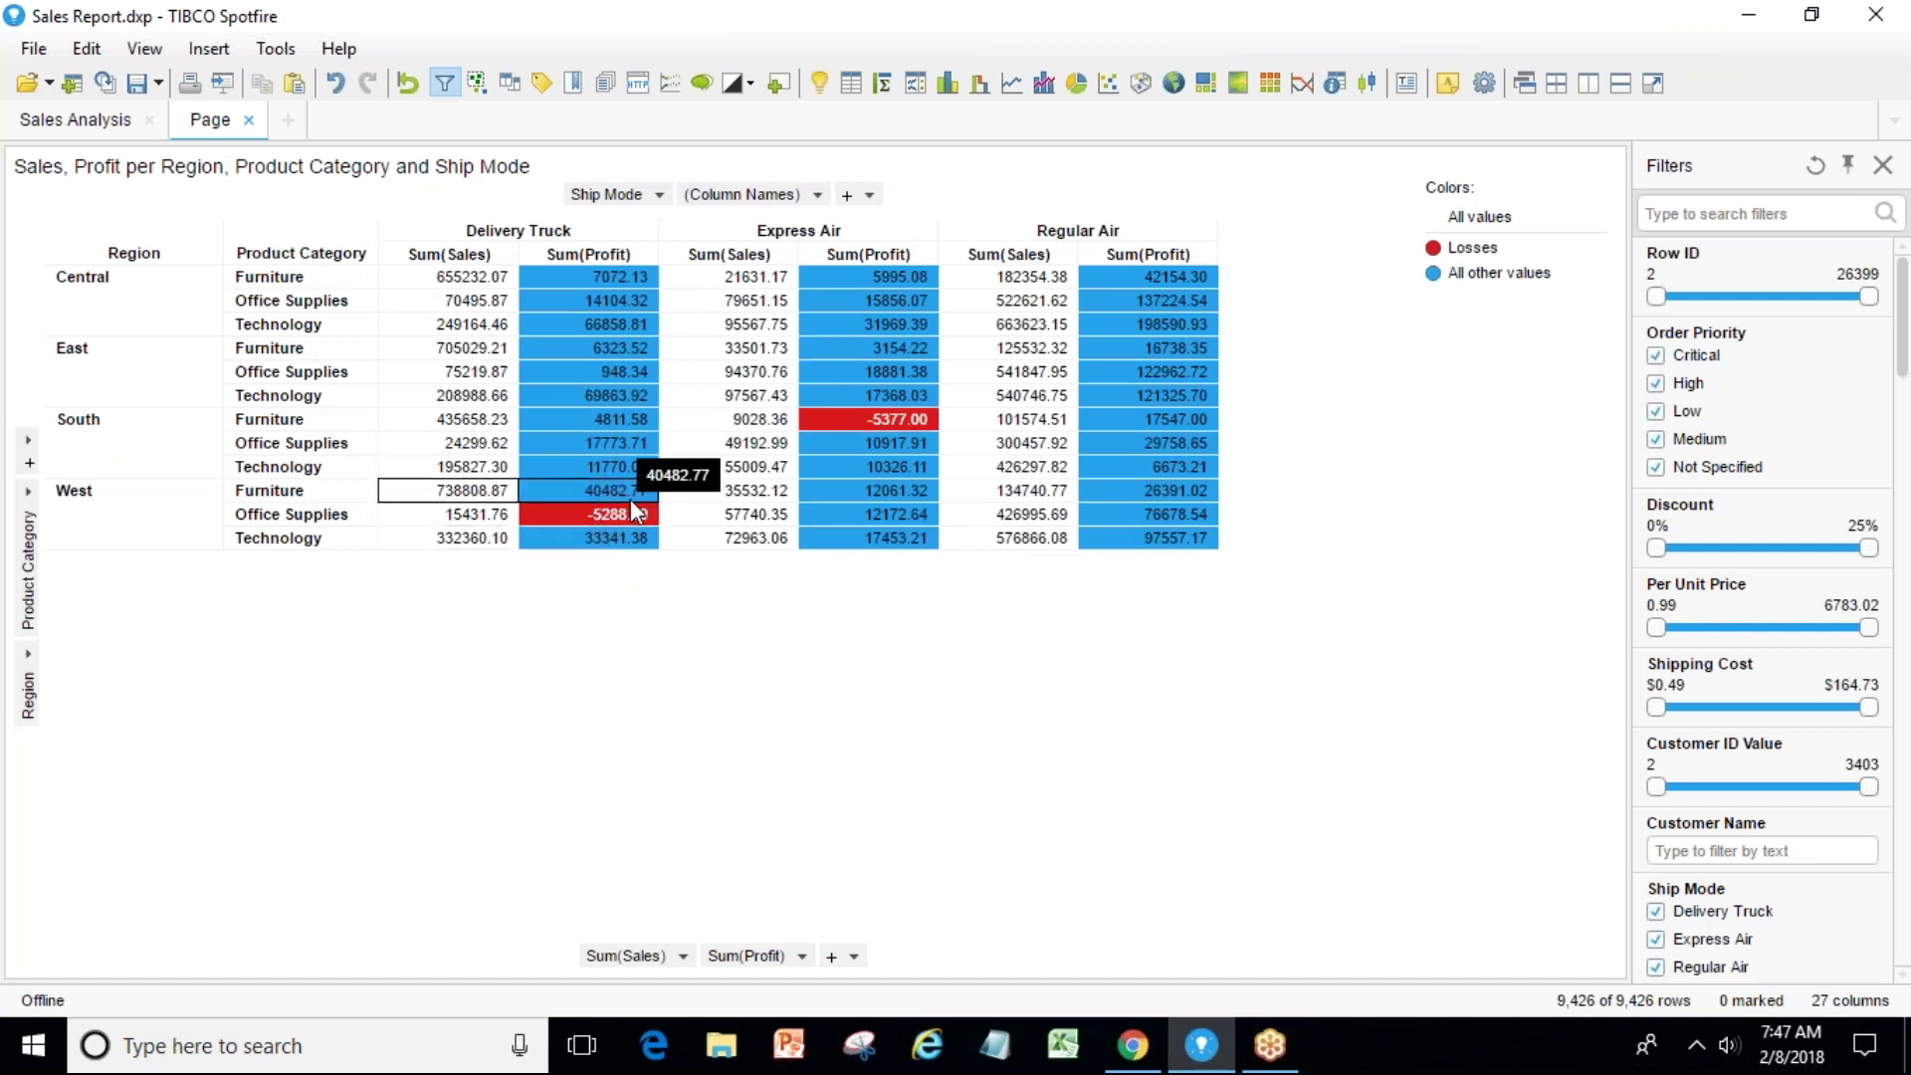
pyautogui.moveTo(657, 526)
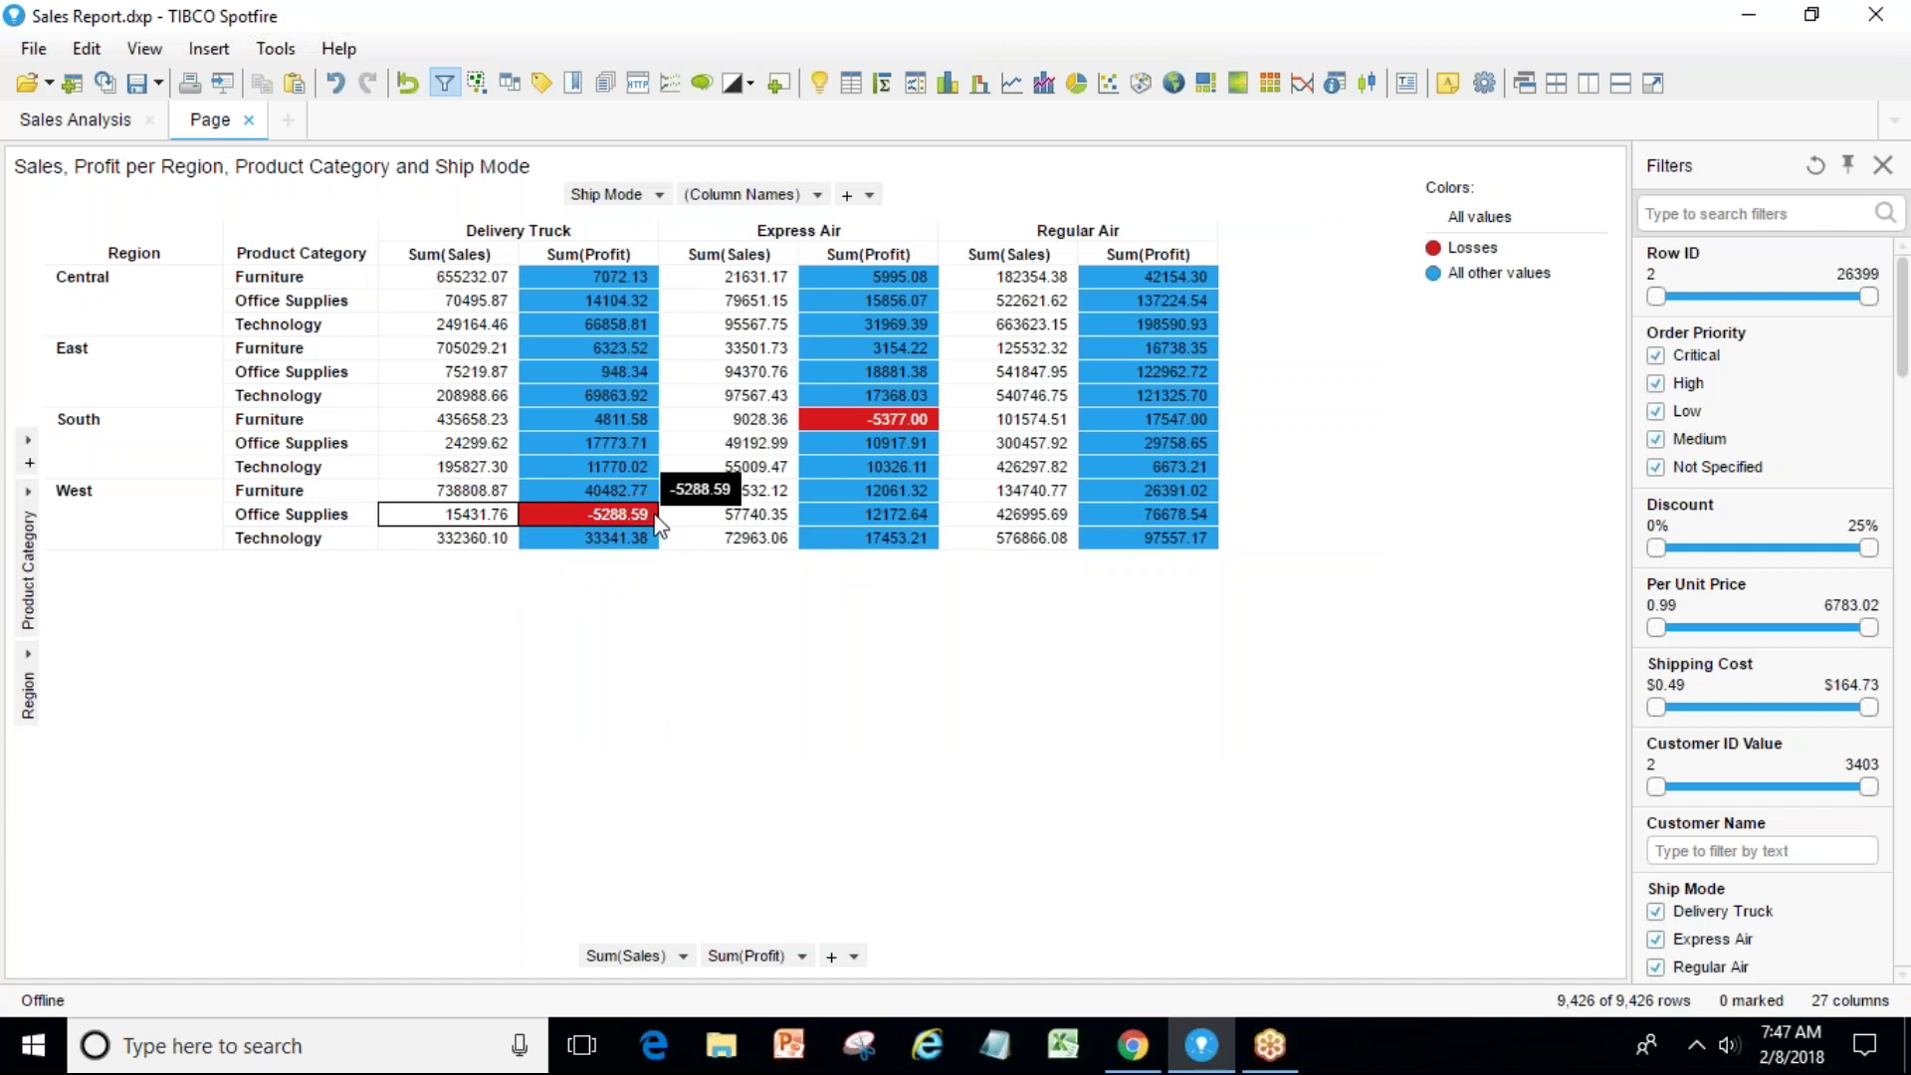
pyautogui.moveTo(681, 495)
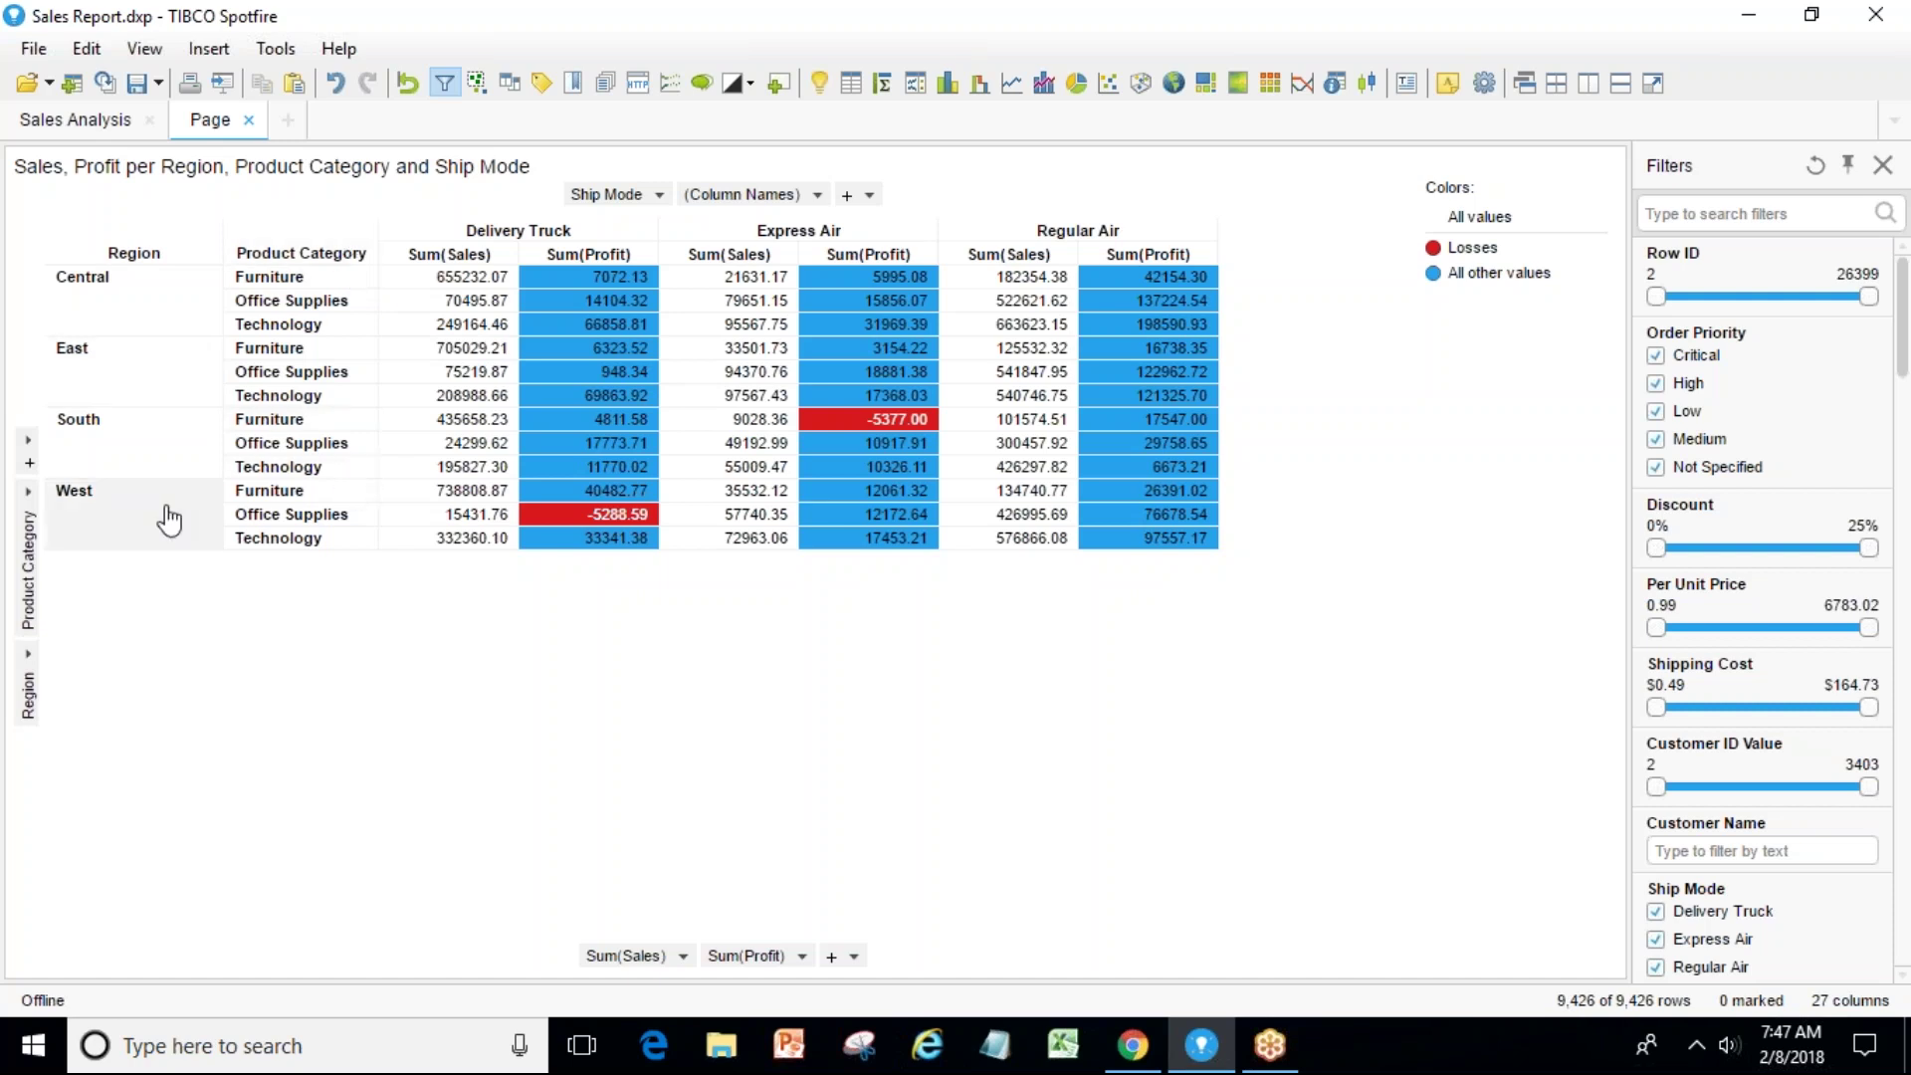
# Add Product Sub-Category as a row level in the cross table and widen its column to fit longer names.
pyautogui.click(30, 443)
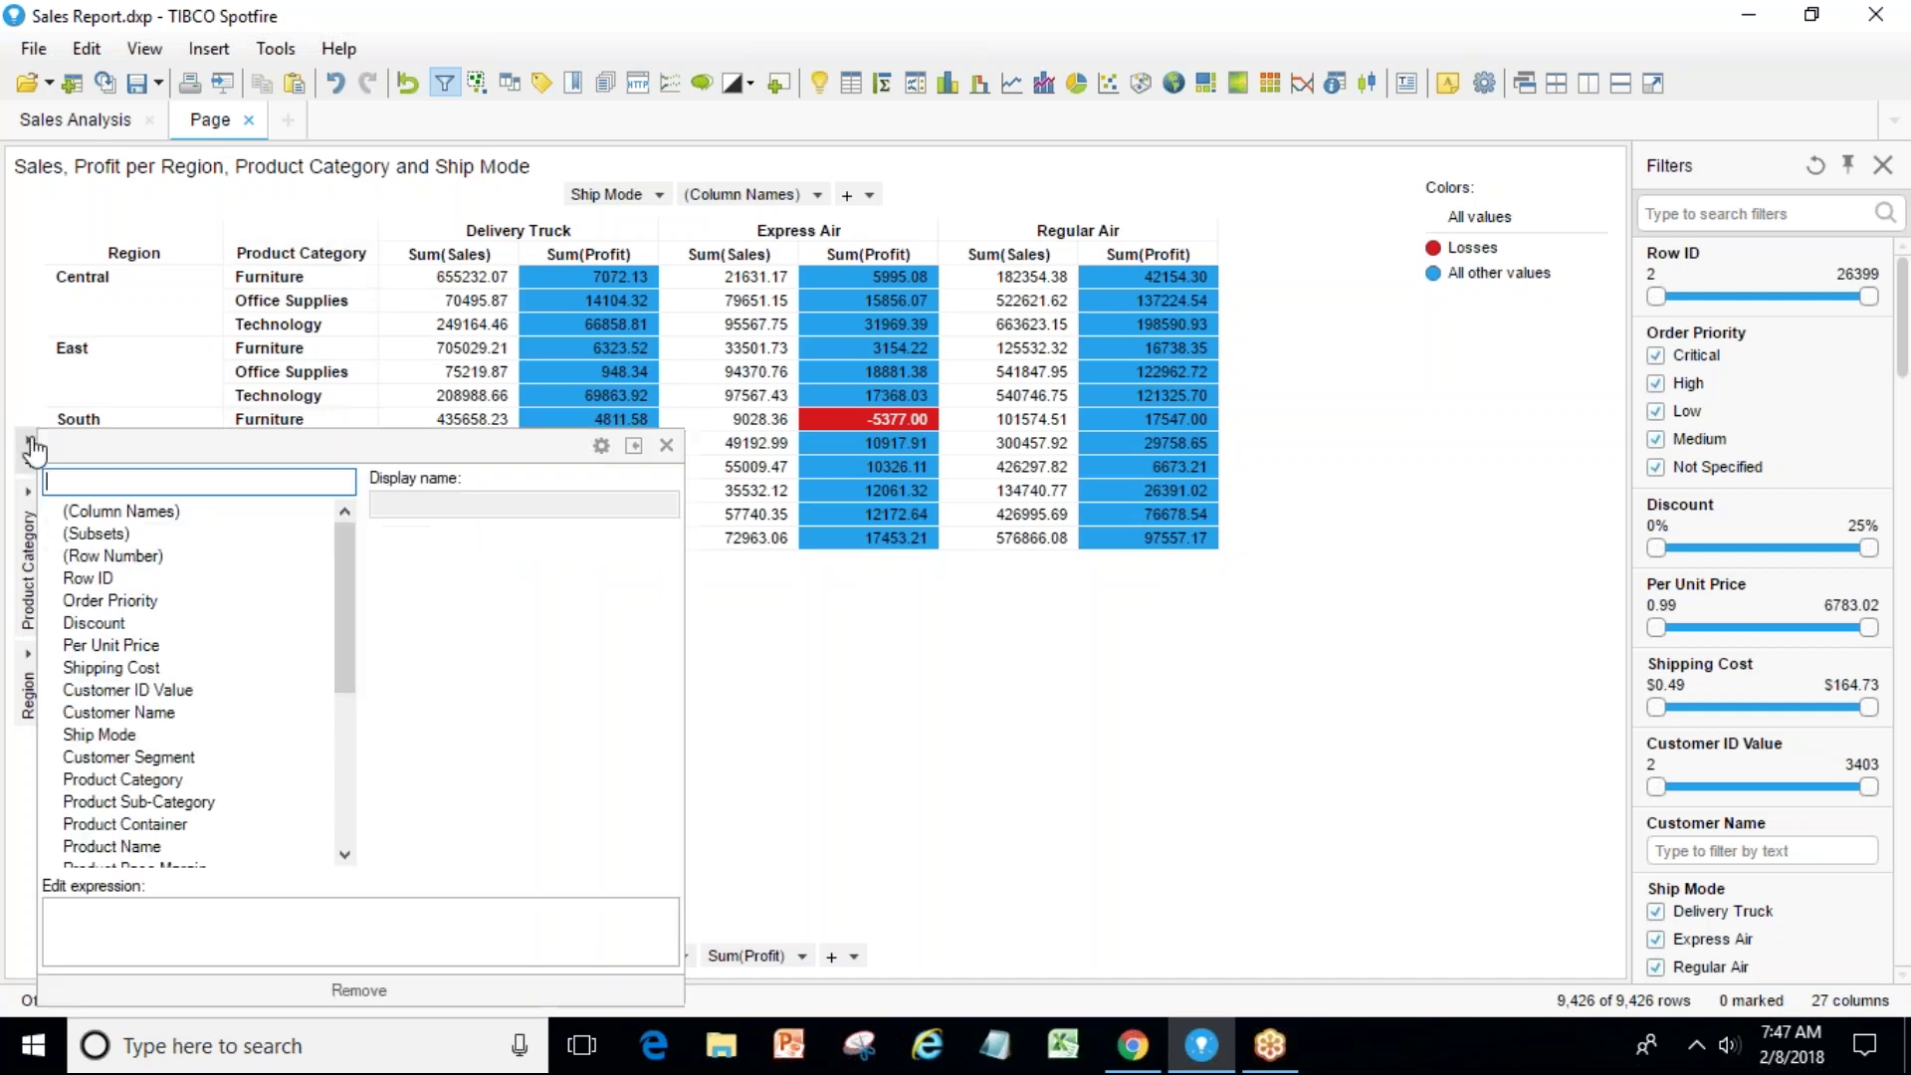
pyautogui.click(212, 802)
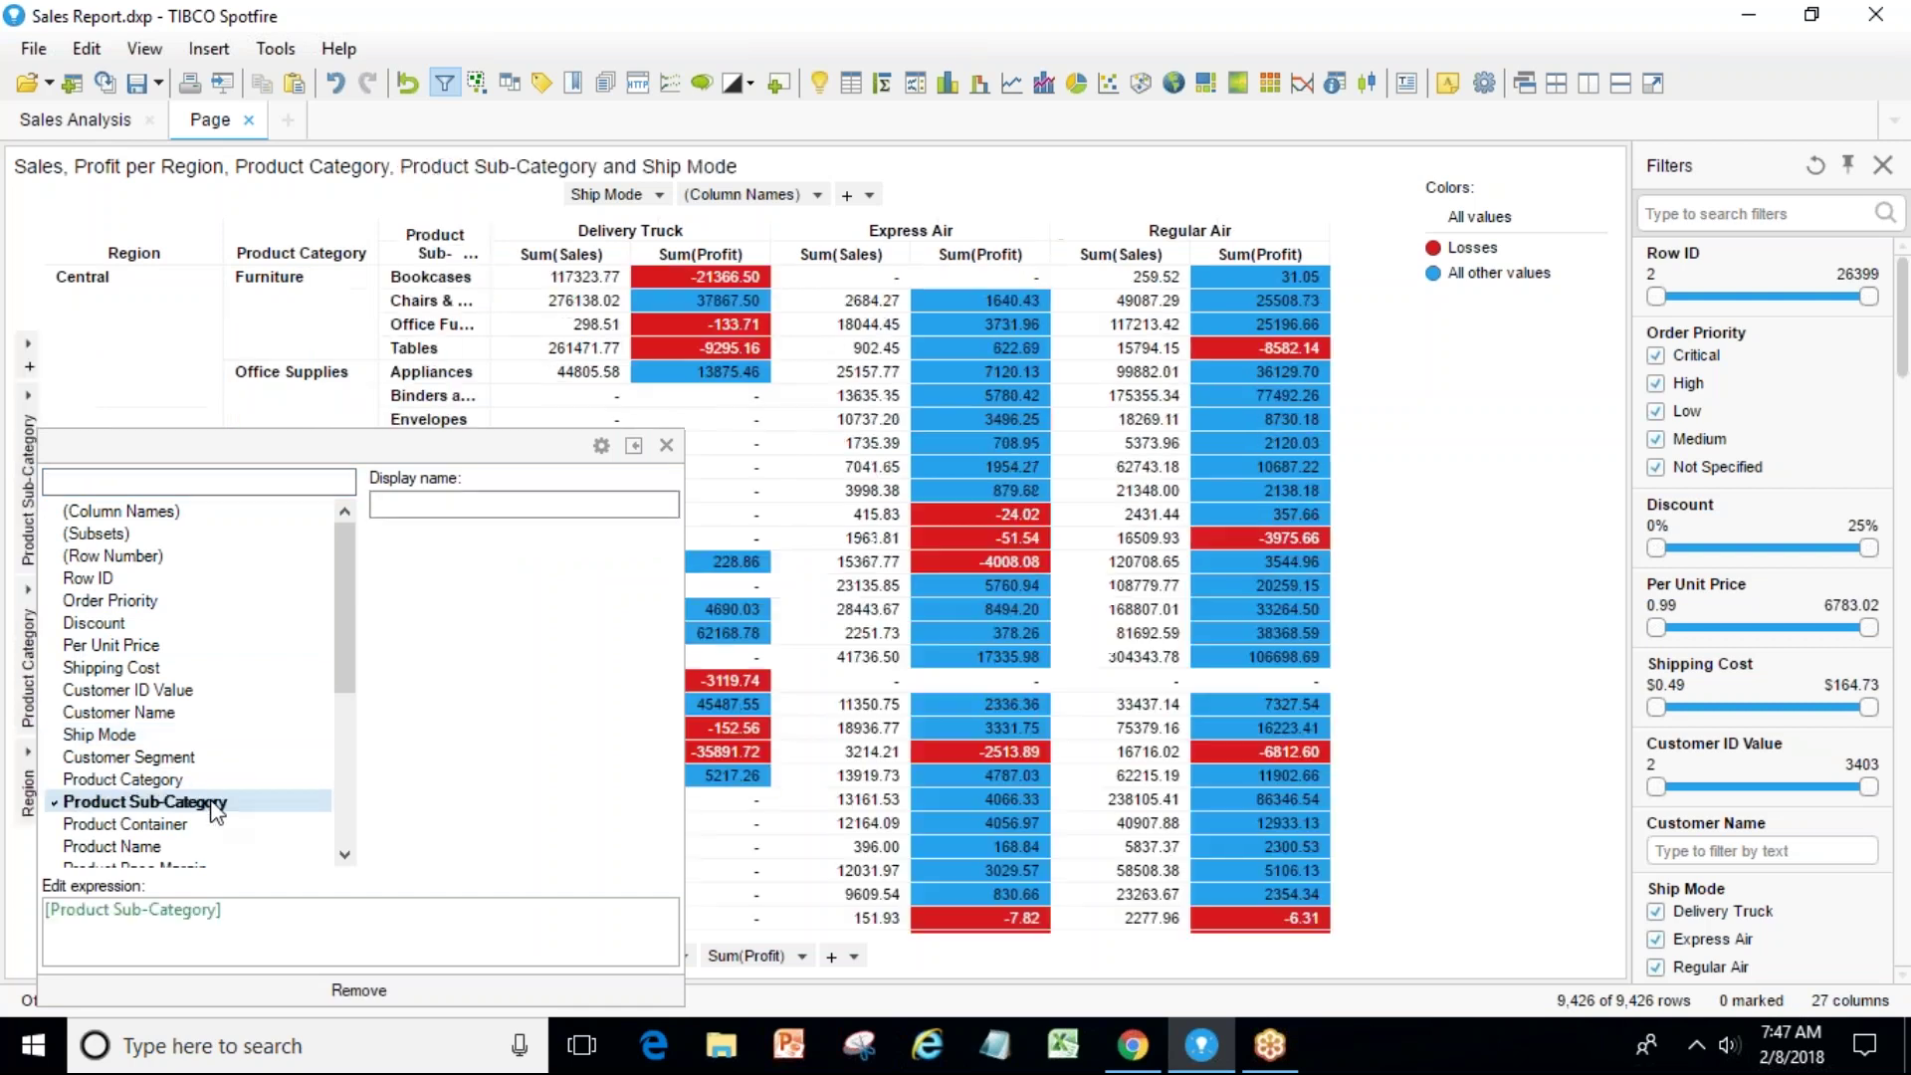
pyautogui.click(1527, 477)
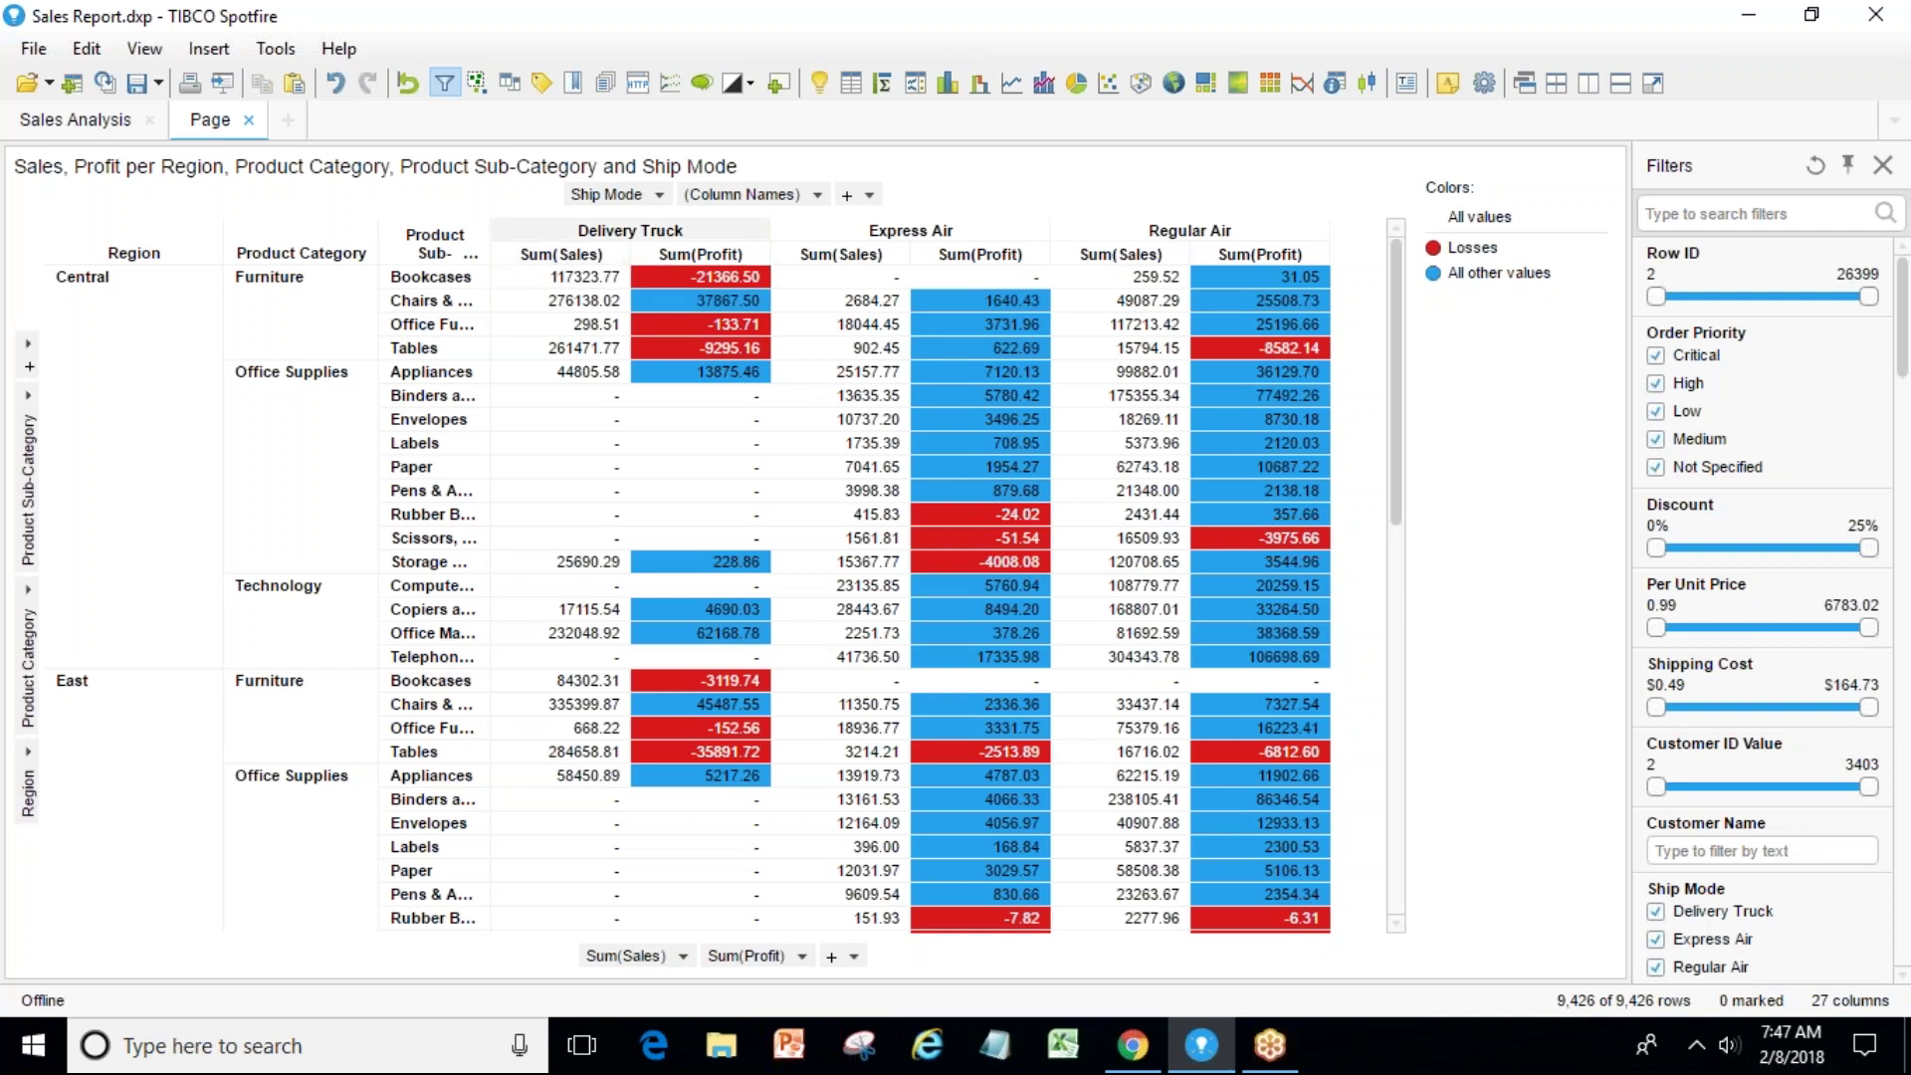
pyautogui.moveTo(490, 243); pyautogui.dragTo(561, 243)
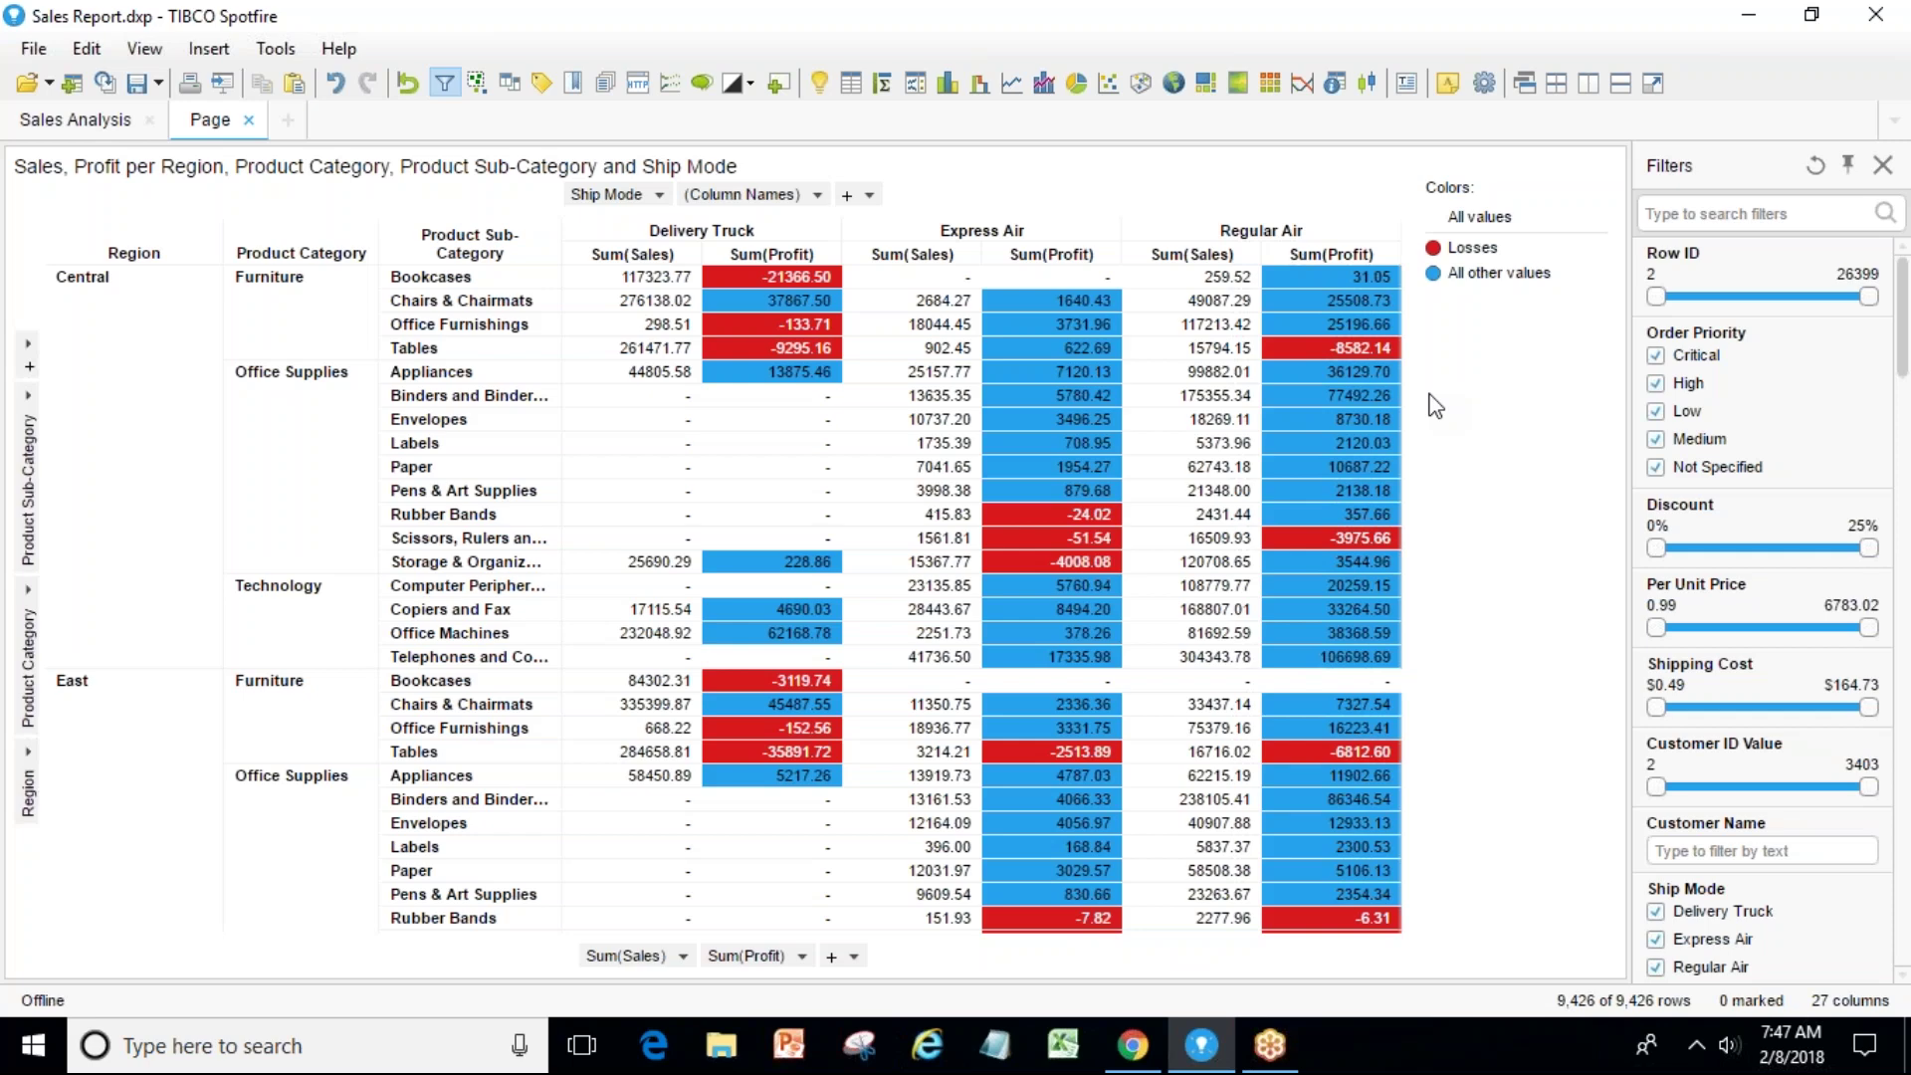
# Undo the column widening and the added Product Sub-Category row level.
pyautogui.click(335, 86)
pyautogui.click(335, 85)
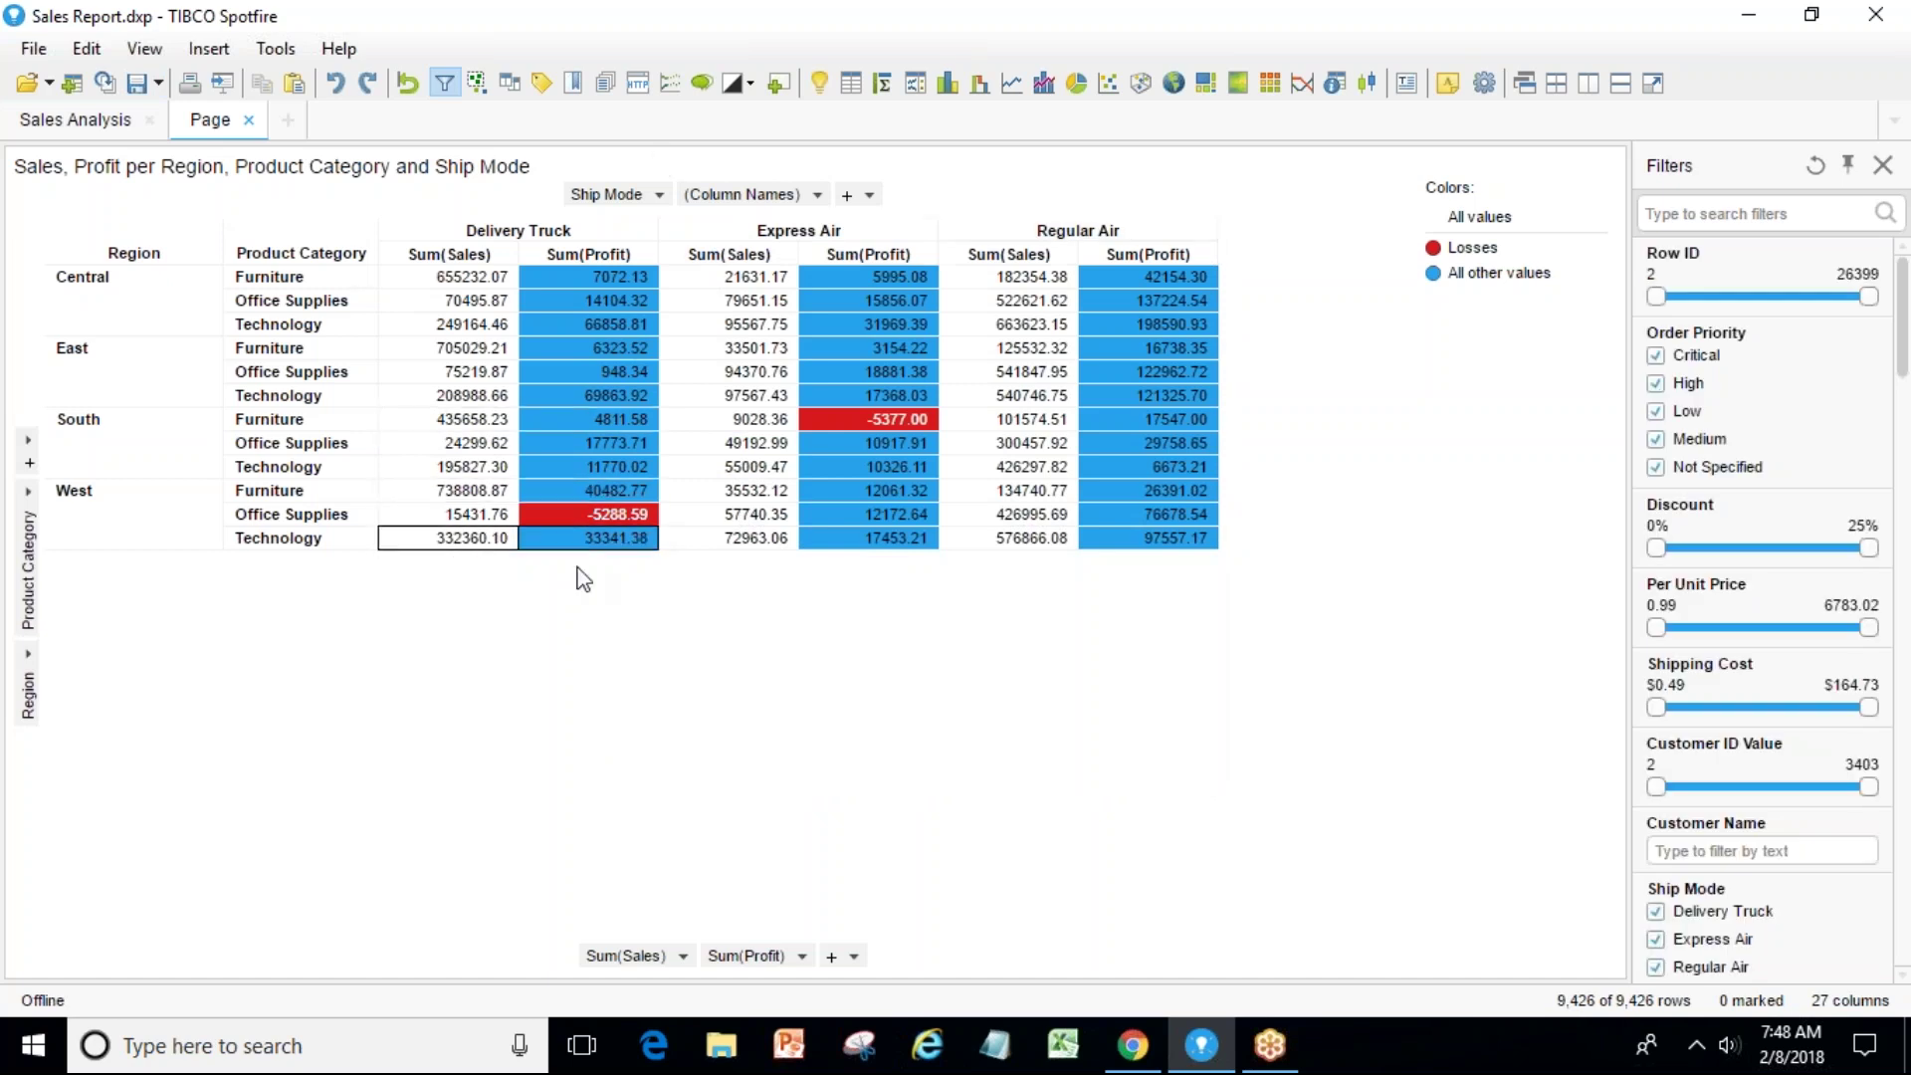
pyautogui.moveTo(637, 955); pyautogui.dragTo(776, 956)
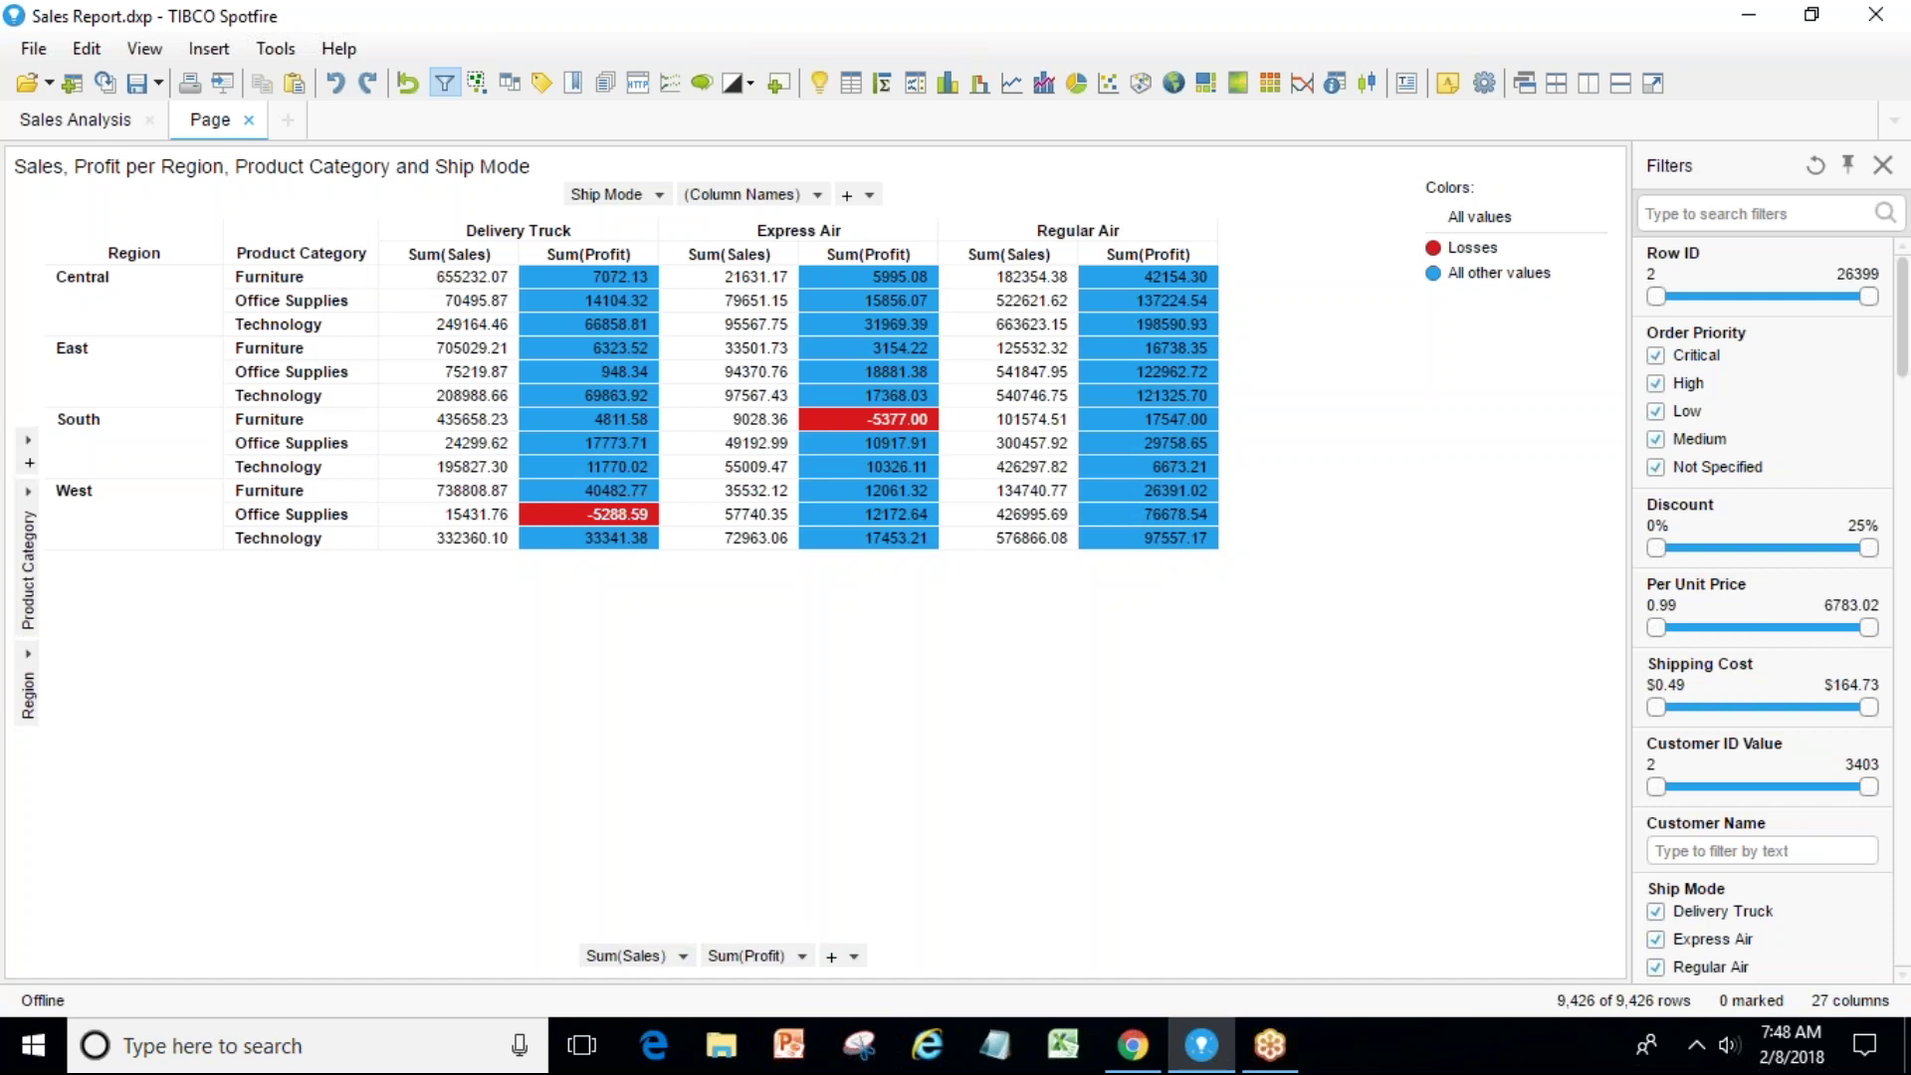
# Edit the custom expression of the cell values so that Sum([Sales]) is displayed as [Total Sales].
pyautogui.rightClick(676, 957)
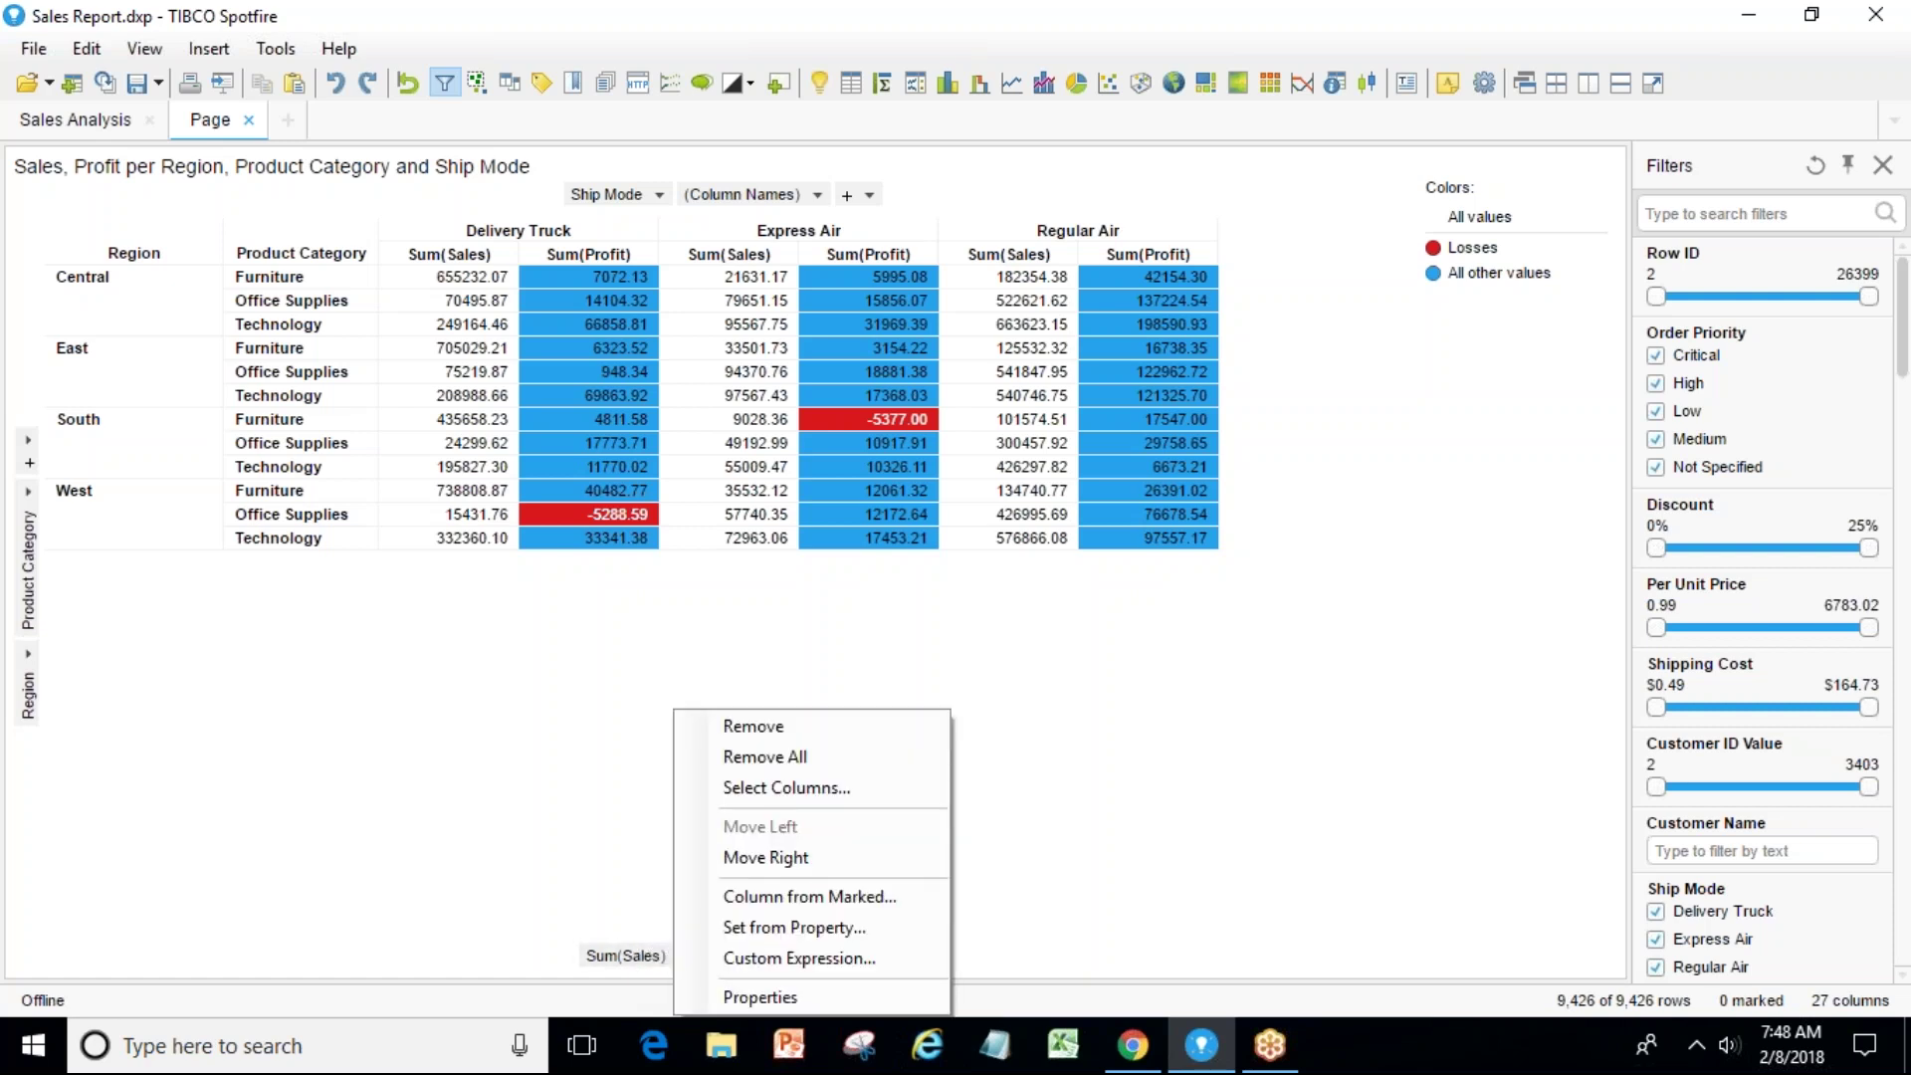
pyautogui.click(742, 957)
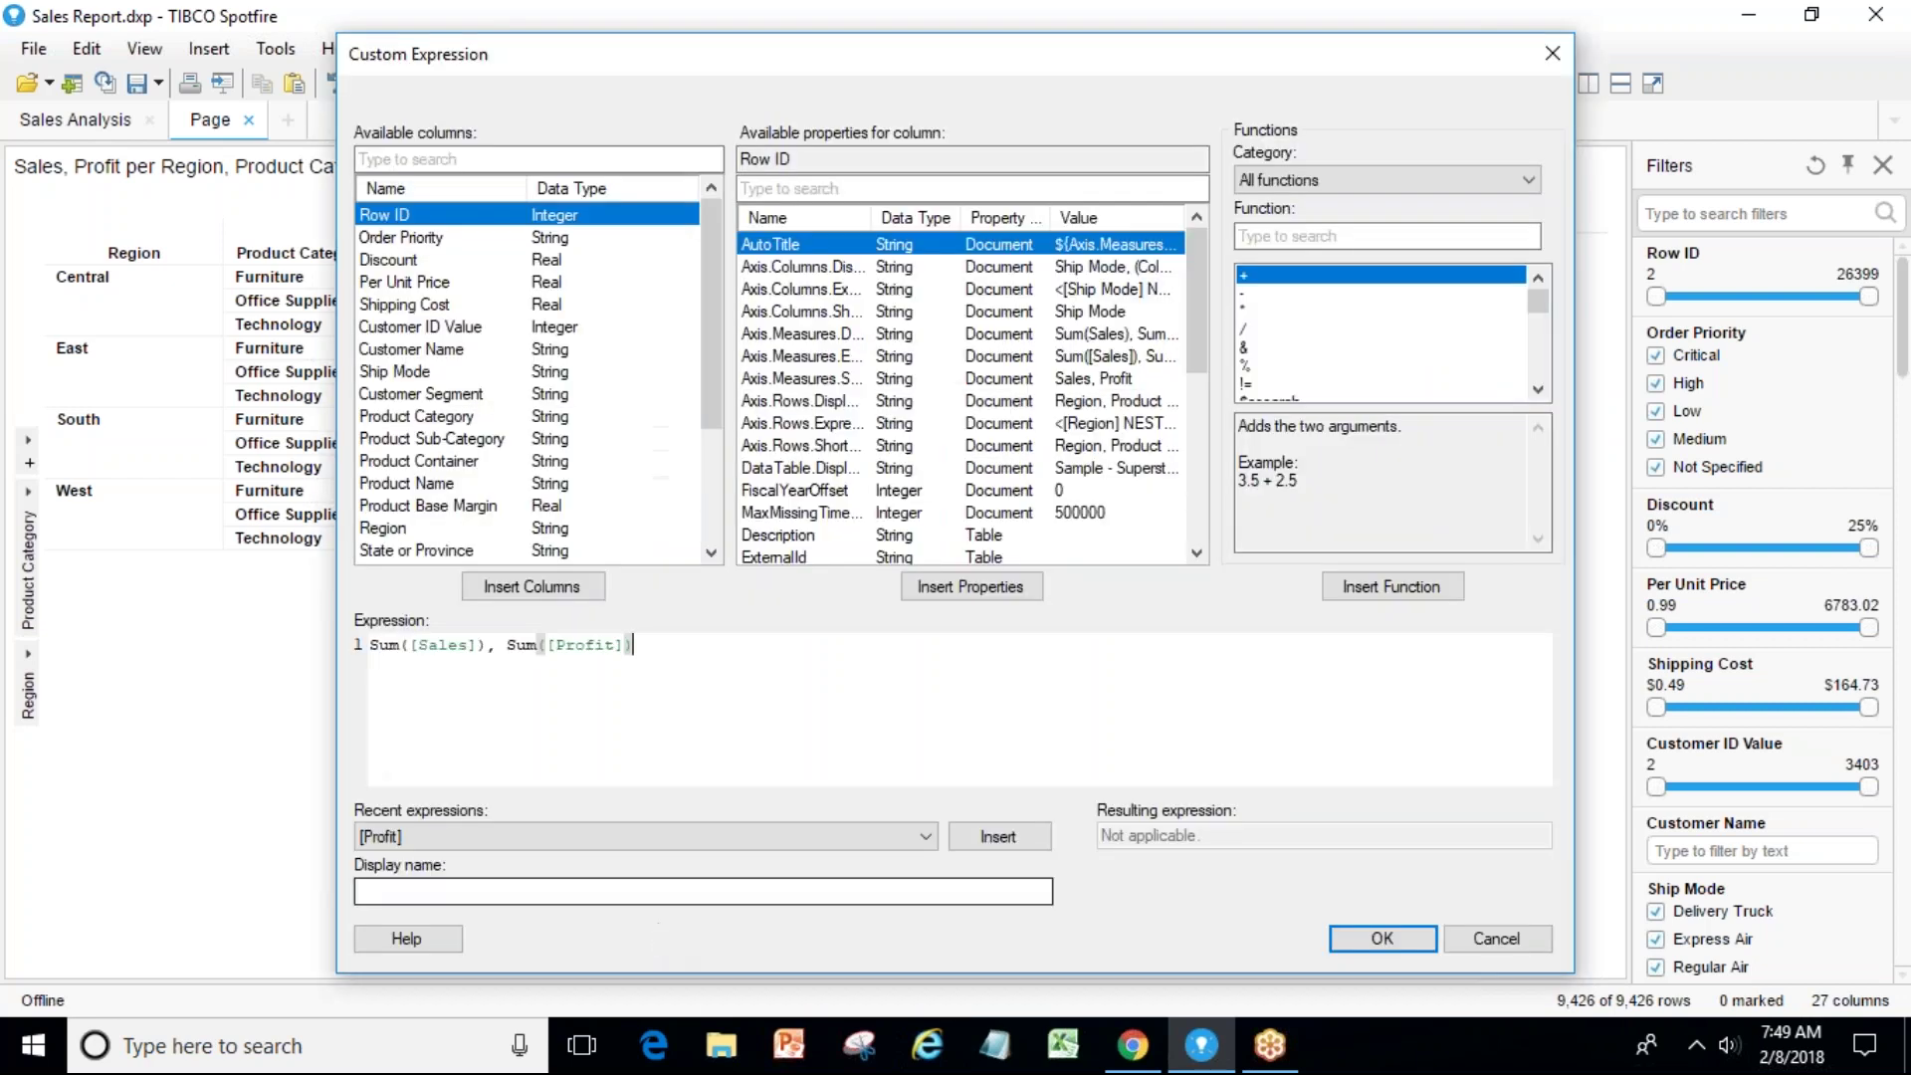
pyautogui.click(486, 645)
pyautogui.write('as')
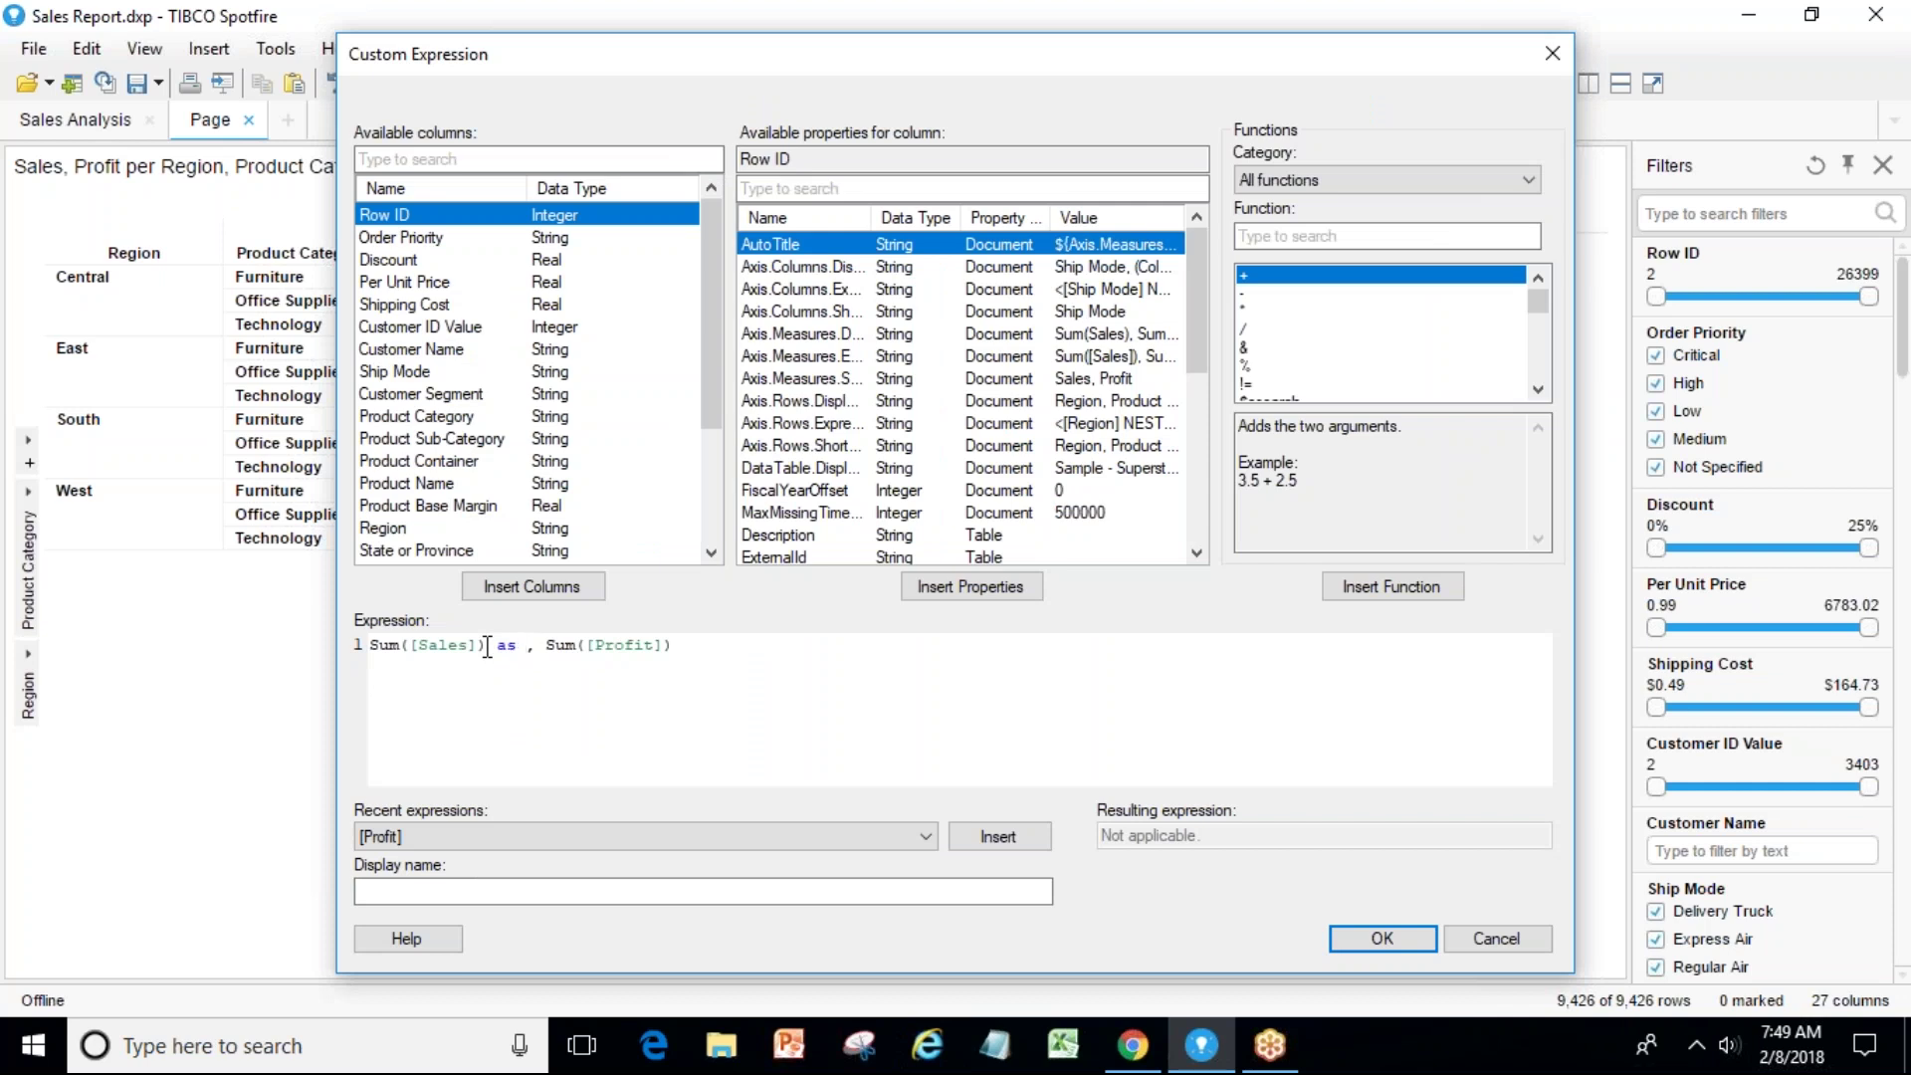
pyautogui.write('[')
pyautogui.write('Total ')
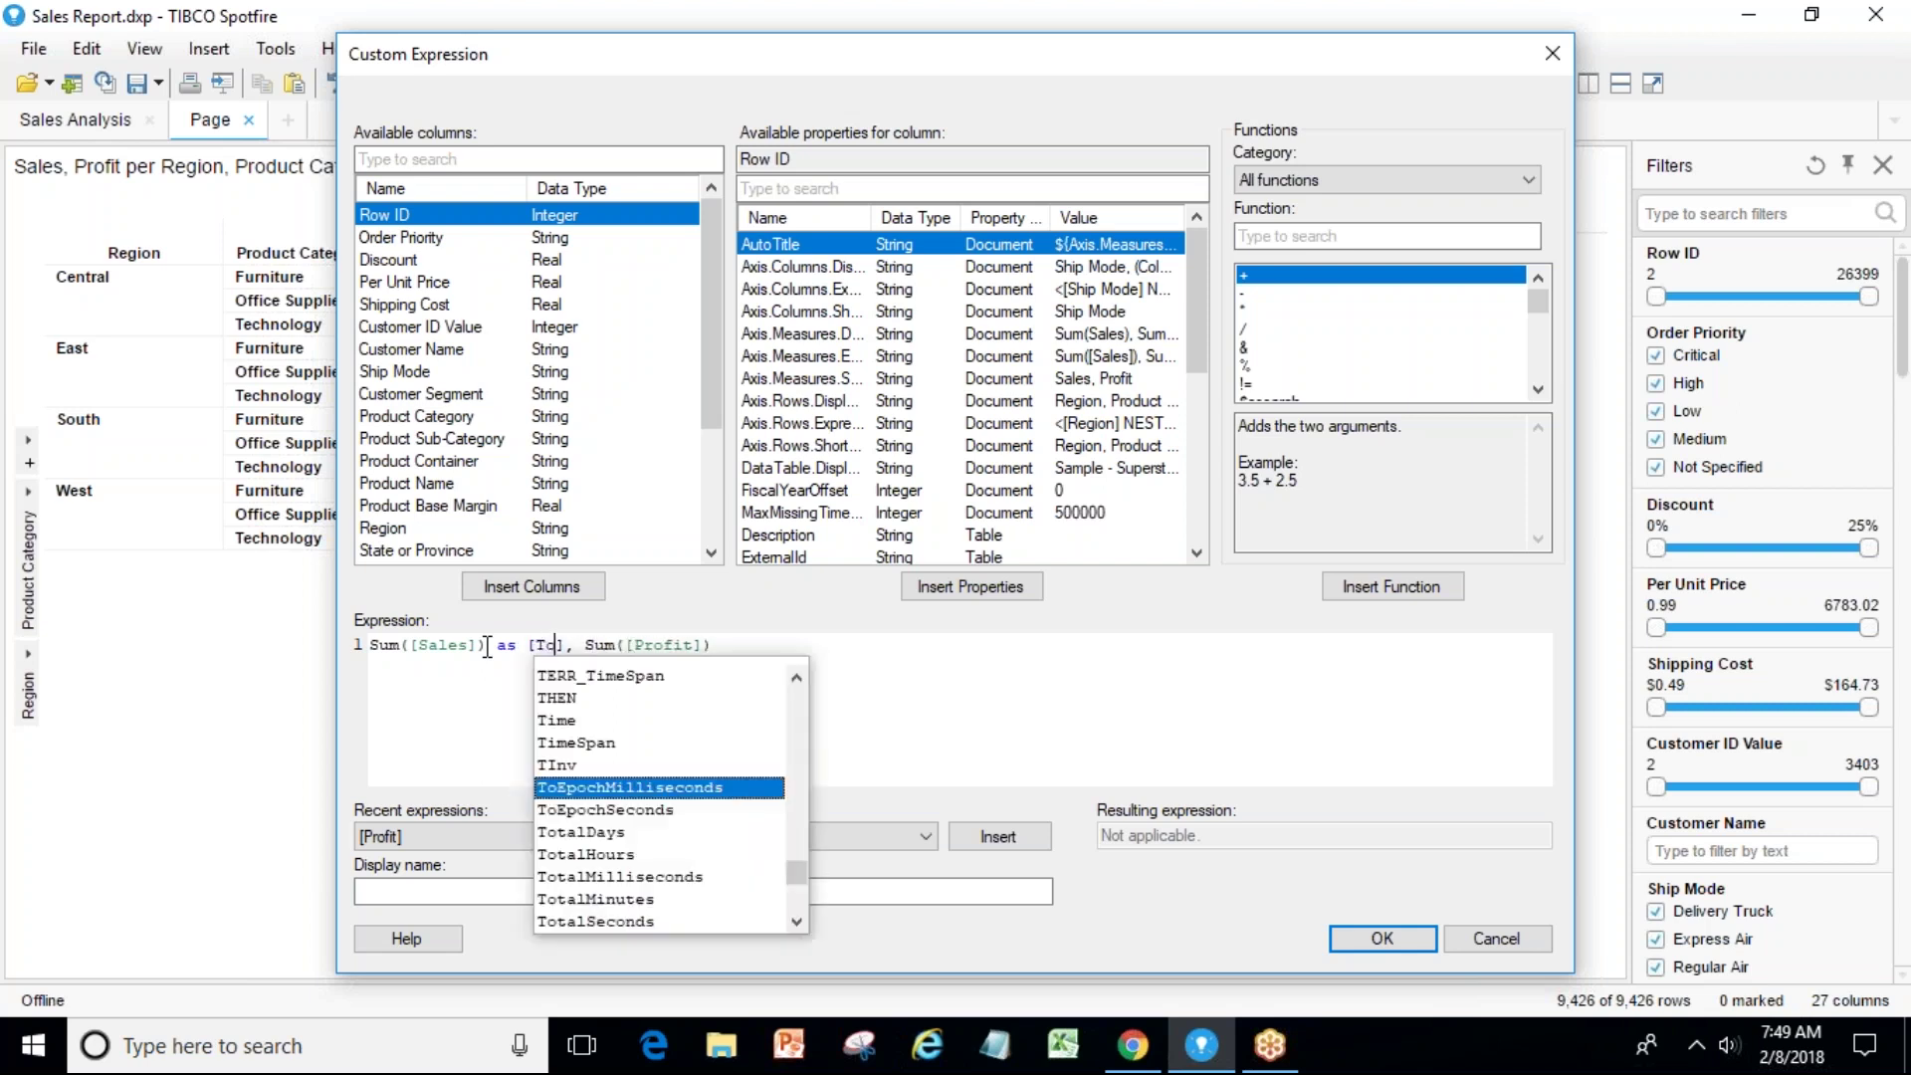
pyautogui.write('Sales')
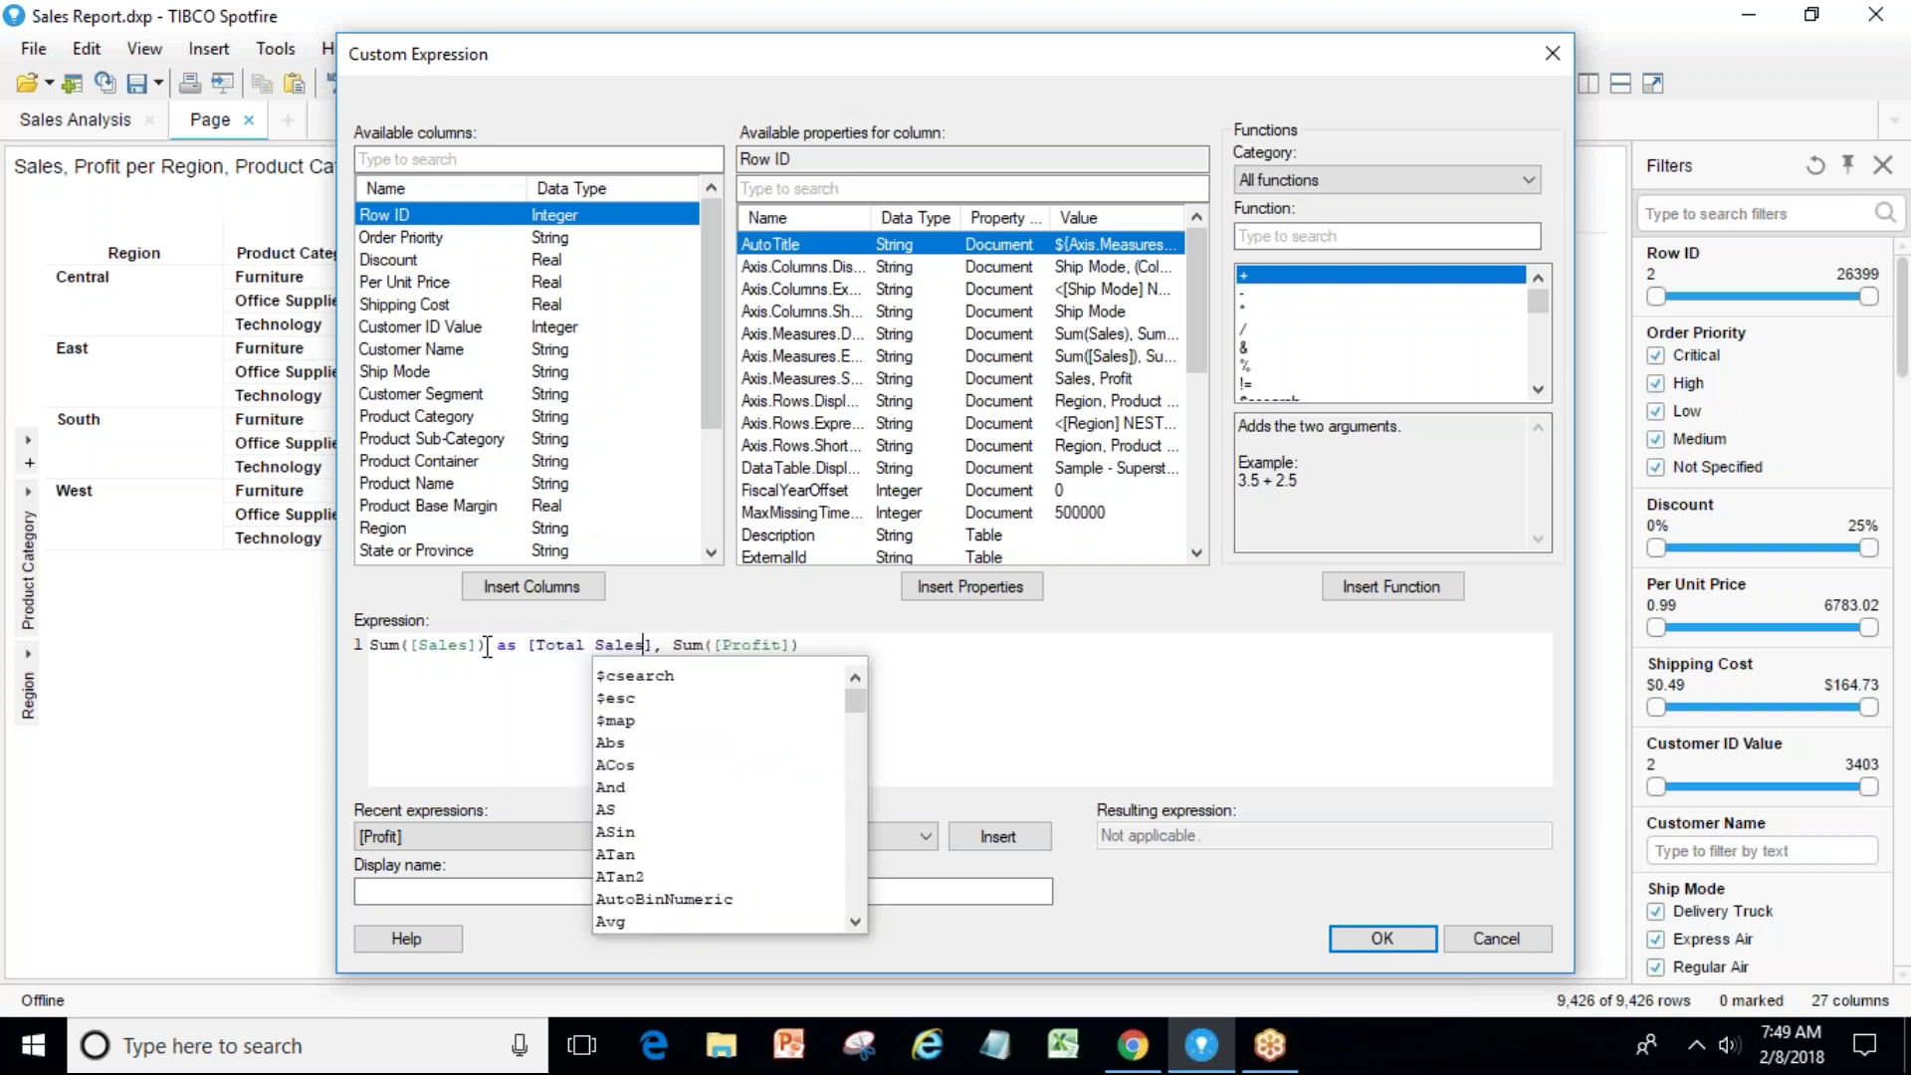
# Give Sum([Profit]) the alias [Total Profit] in the custom expression and apply it.
pyautogui.click(874, 643)
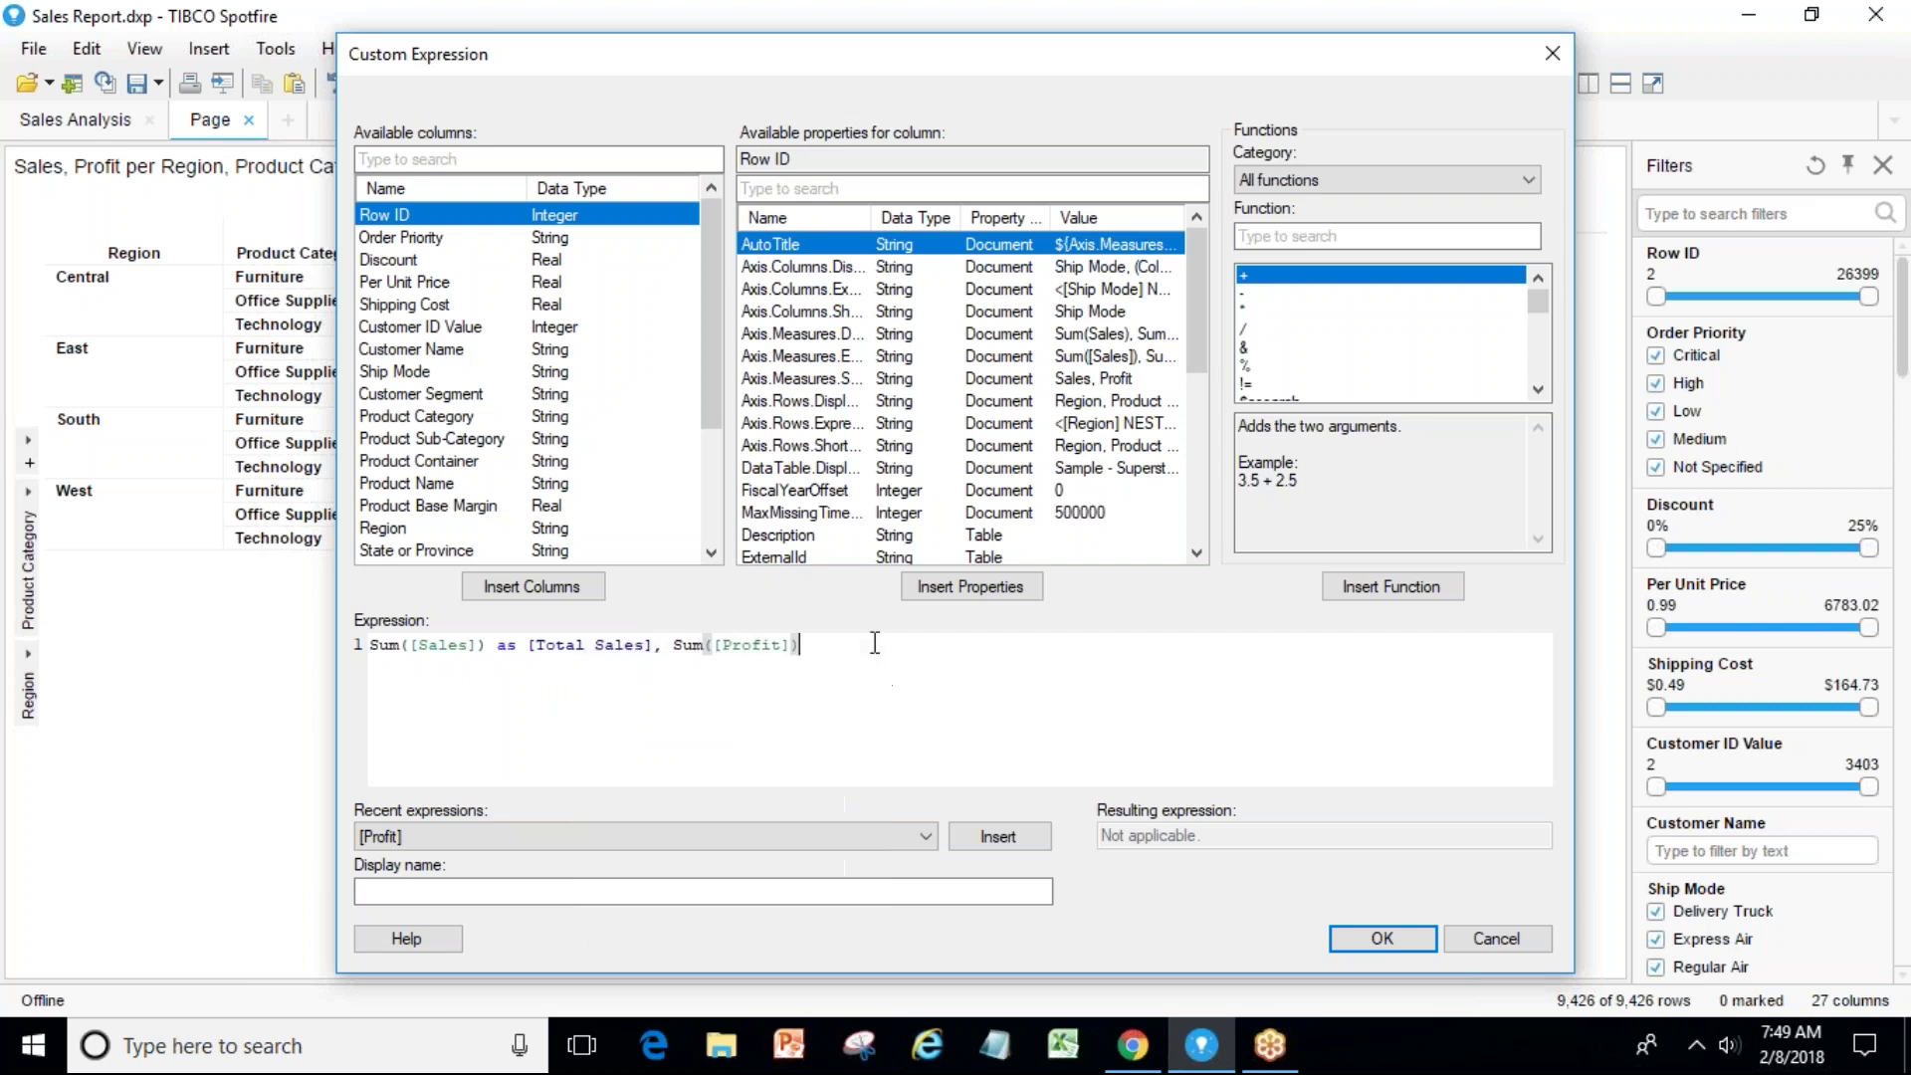
pyautogui.write('as')
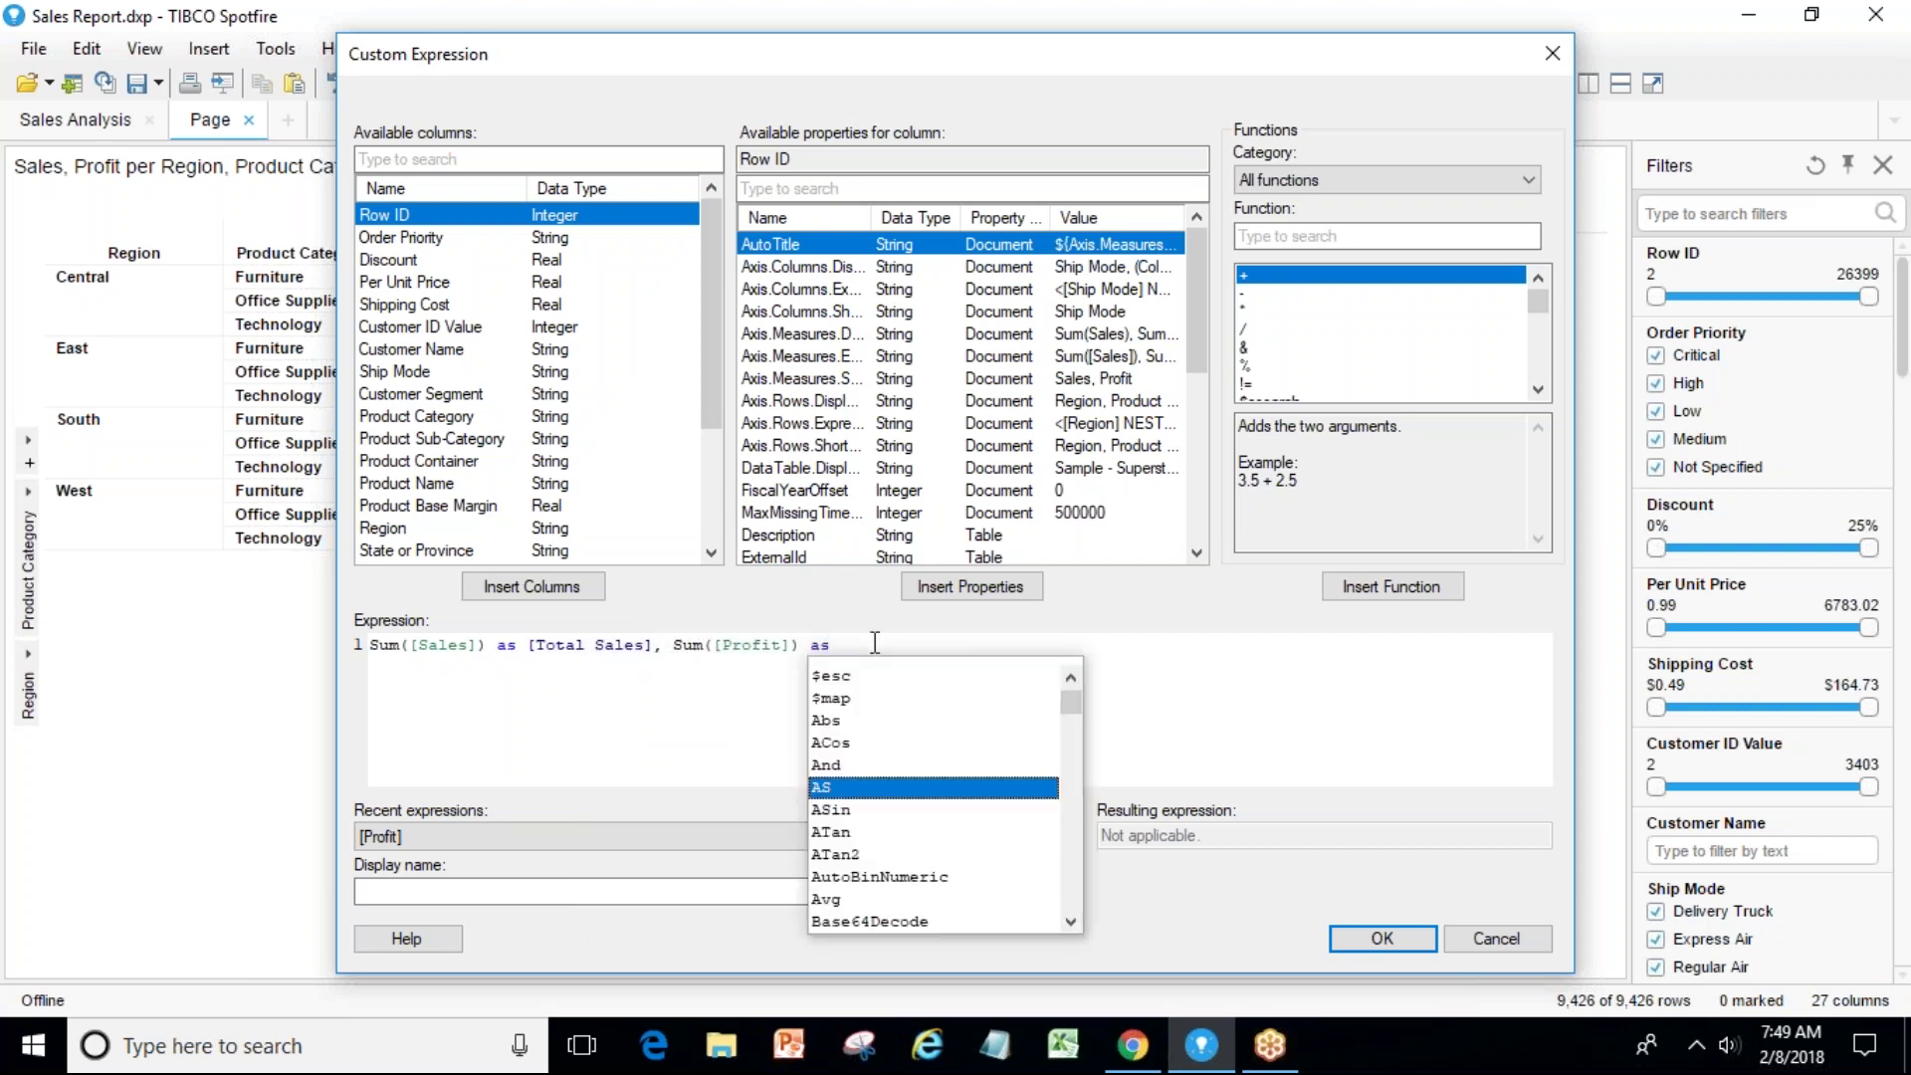
pyautogui.write(' [T')
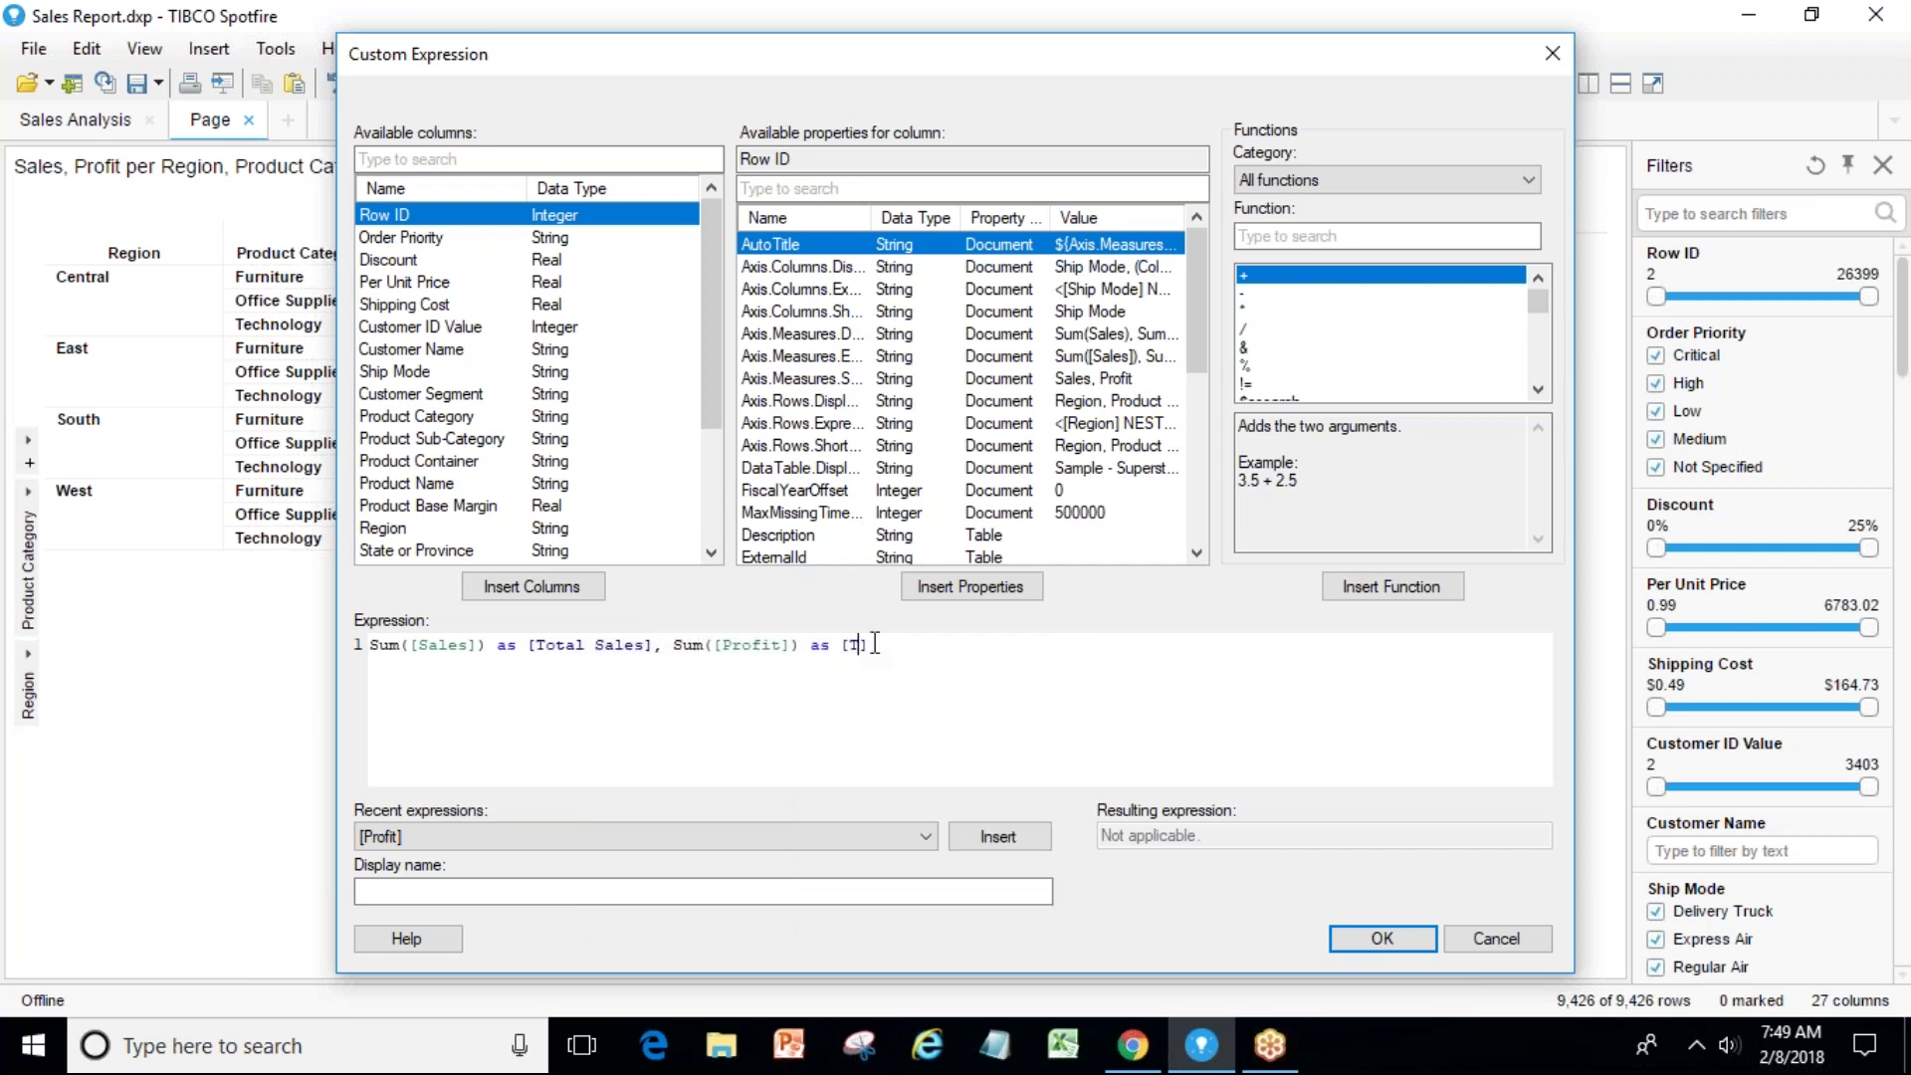
pyautogui.write('otal pro')
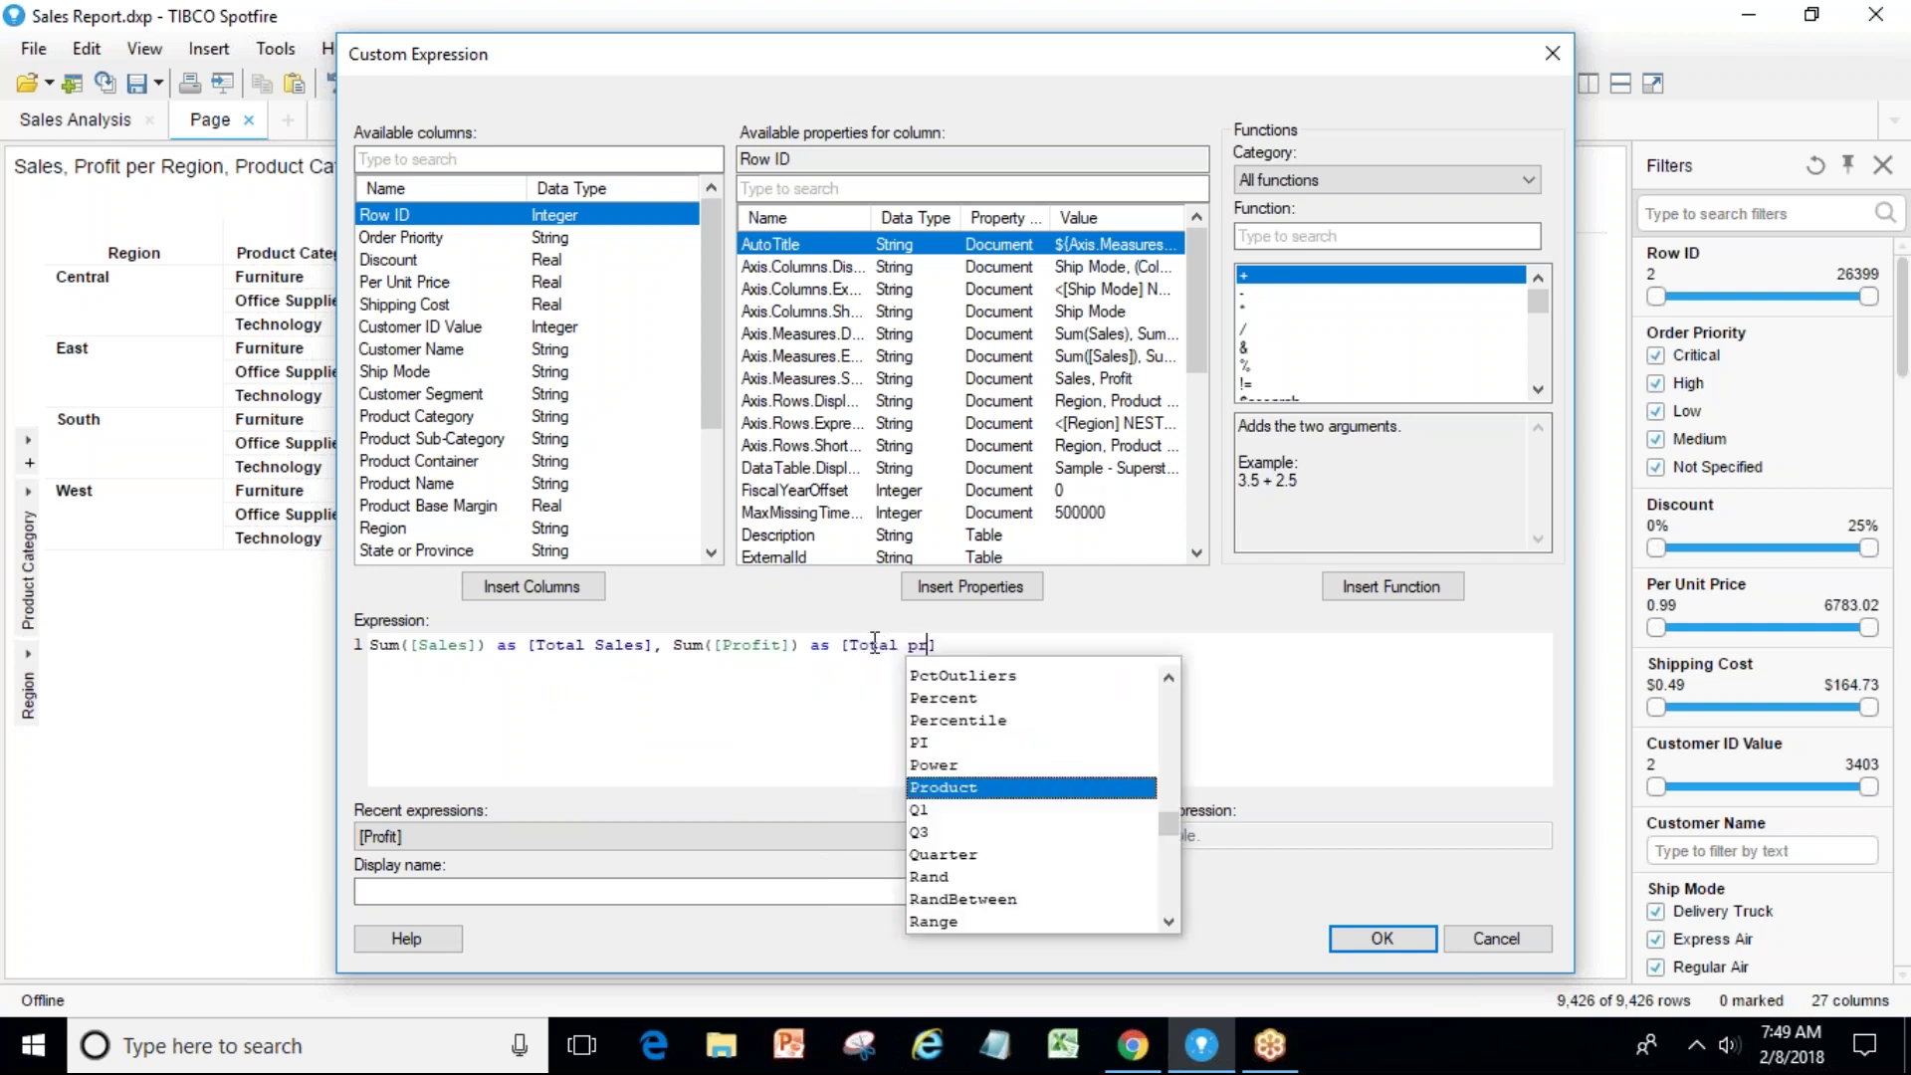
pyautogui.write('fit')
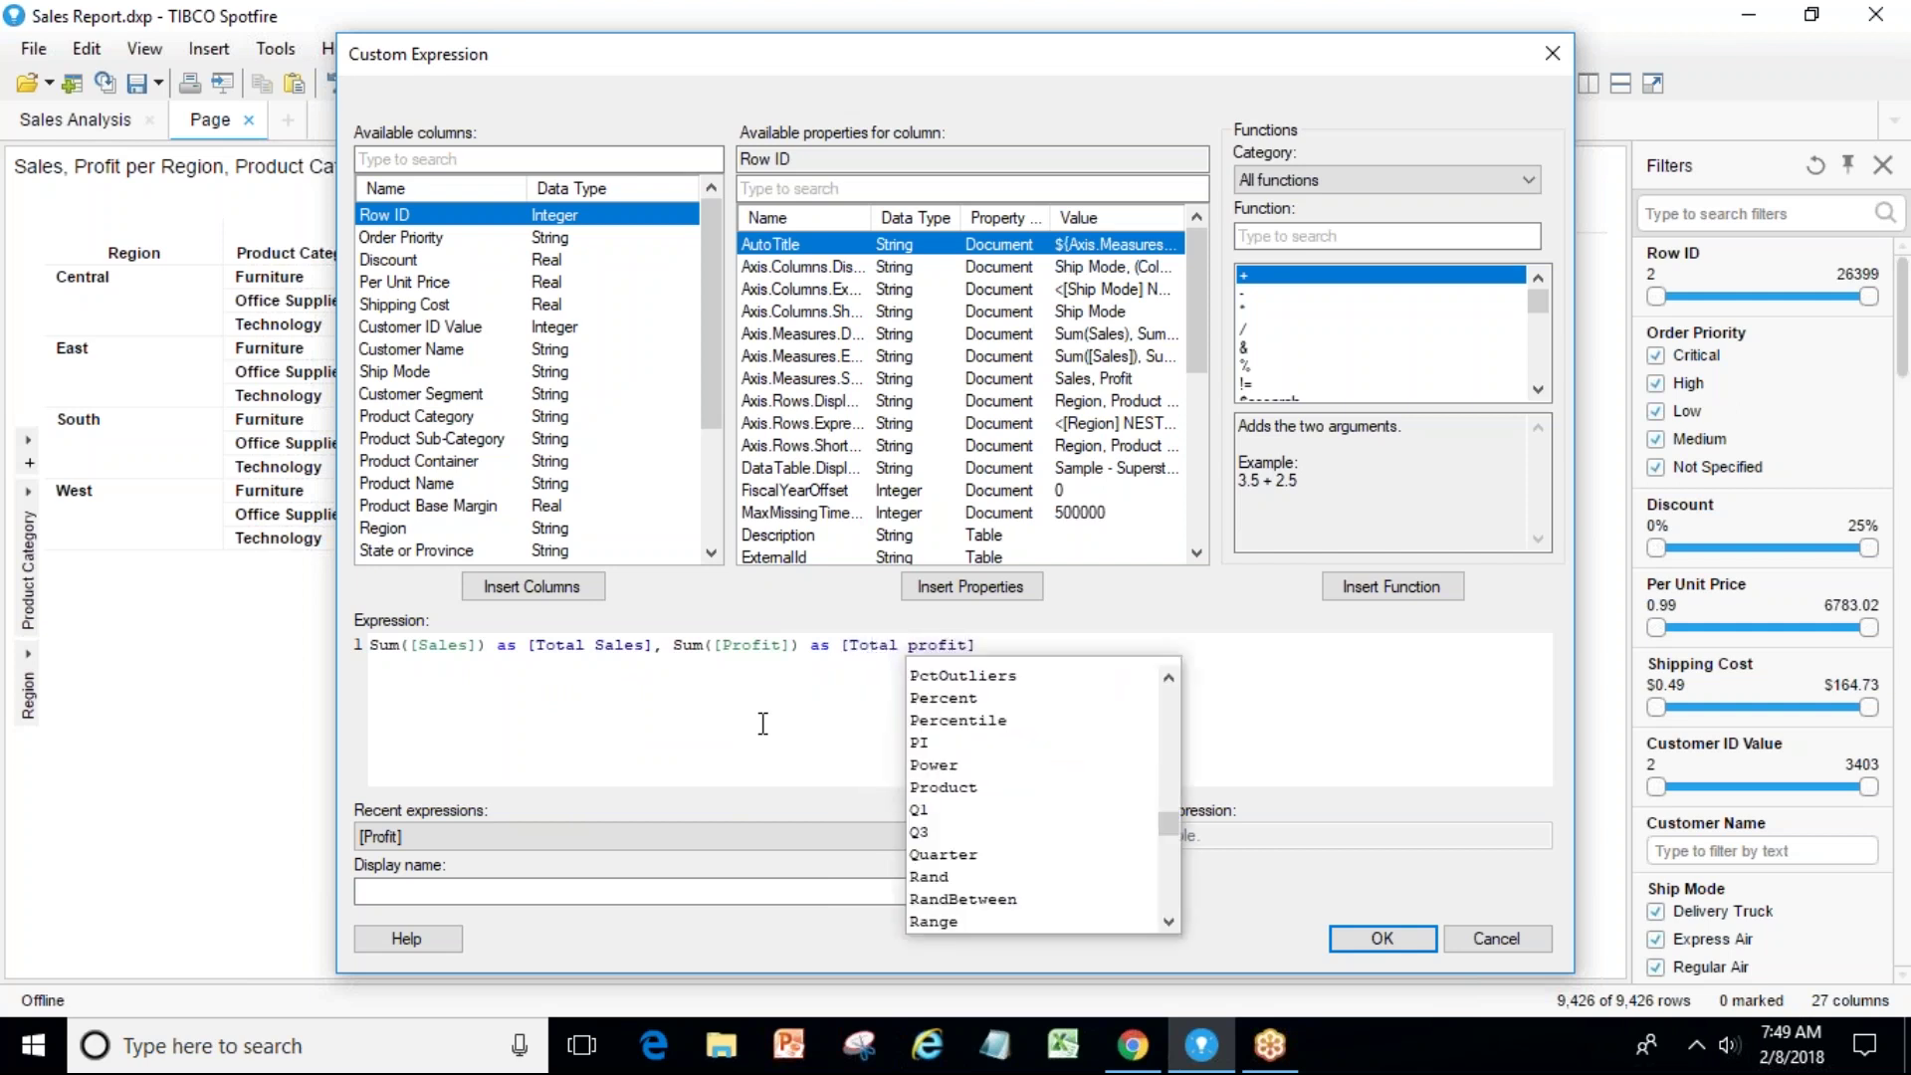
pyautogui.click(924, 643)
pyautogui.press('BackSpace')
pyautogui.write('P')
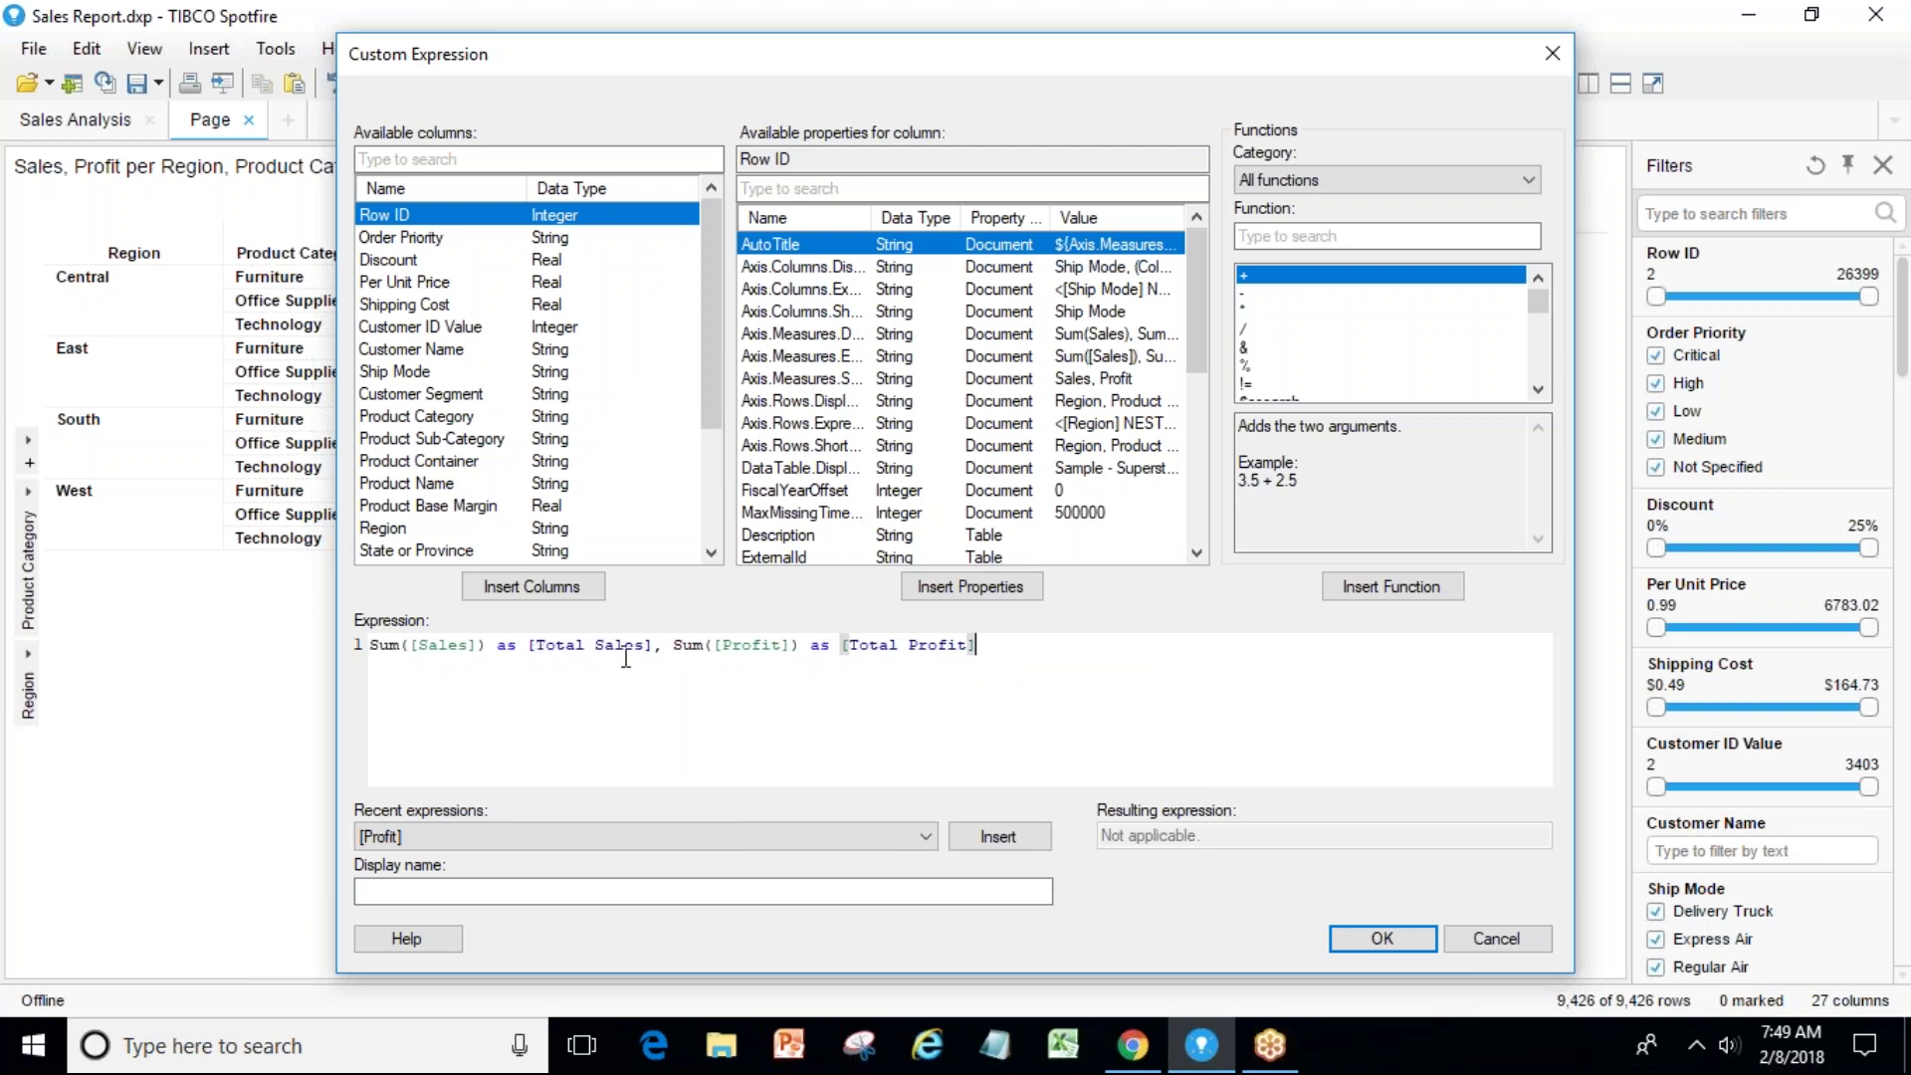
pyautogui.click(1379, 940)
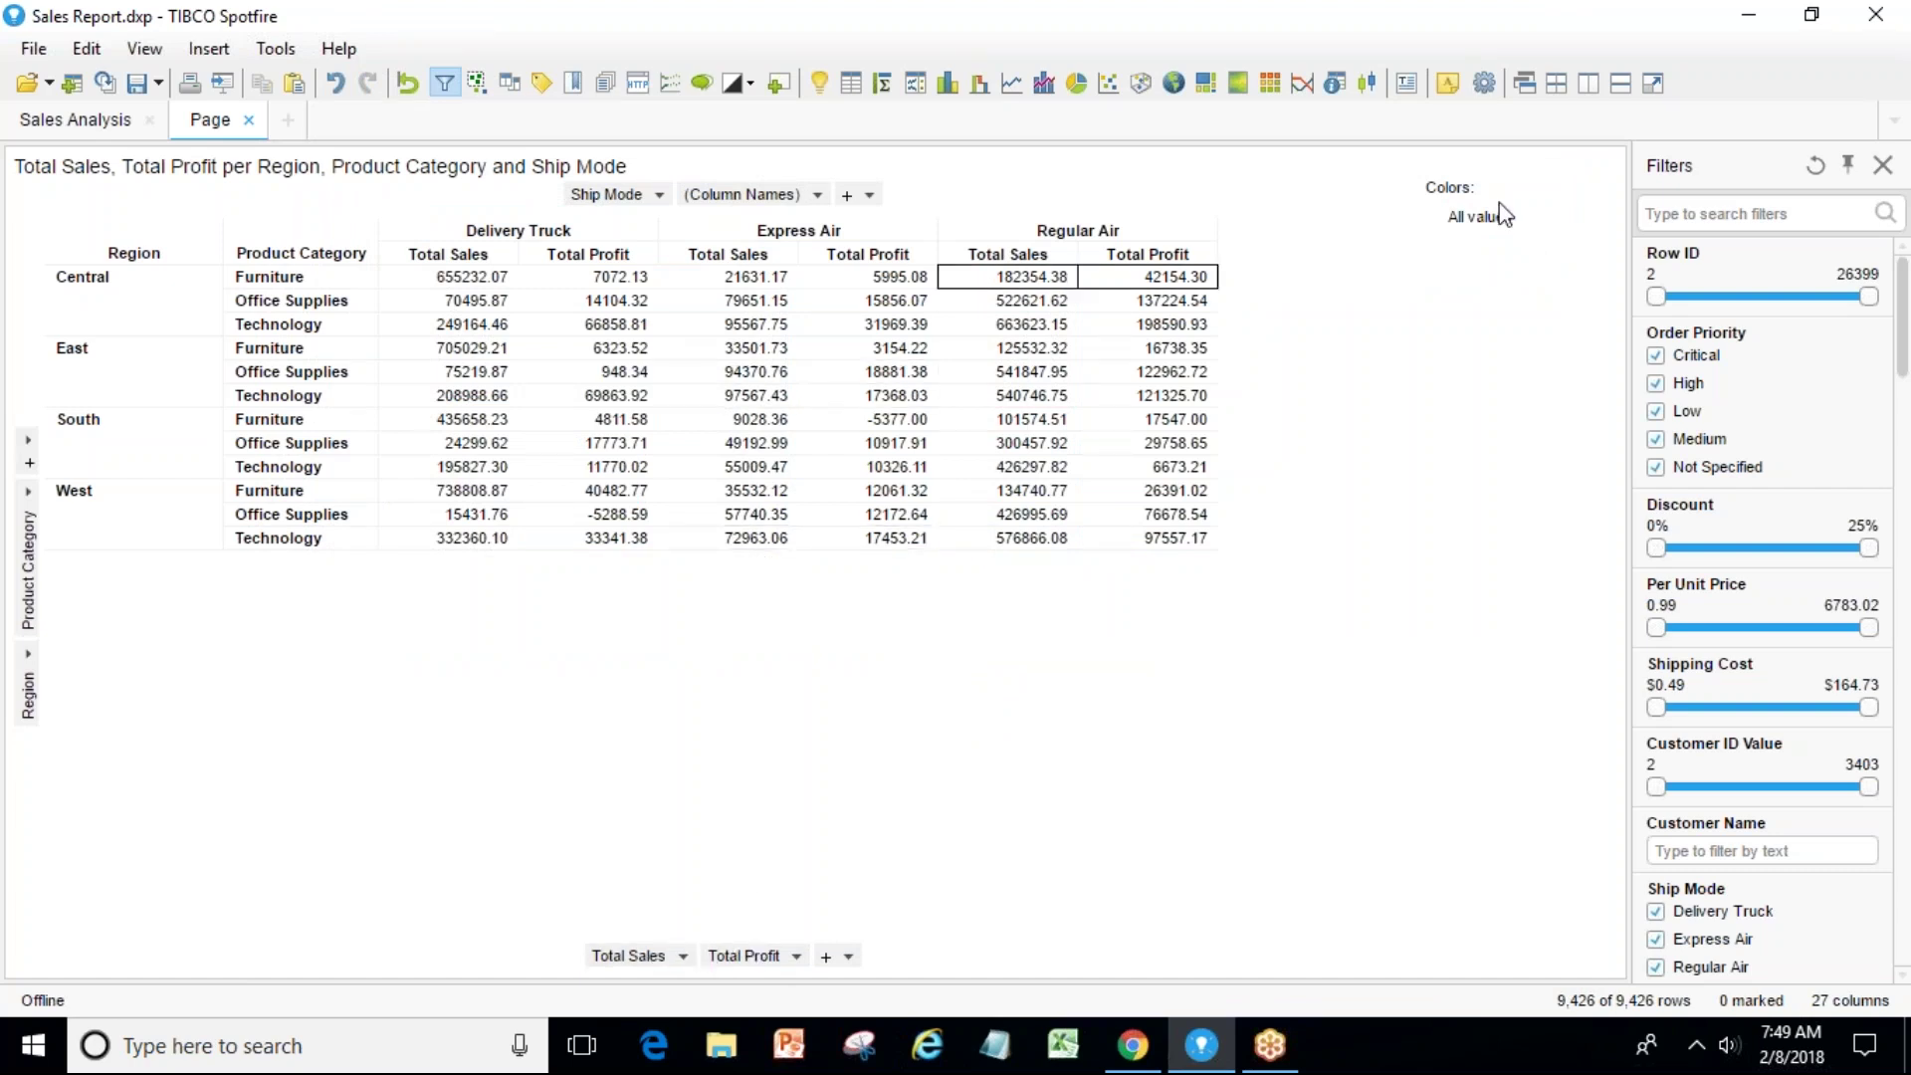
# Delete the Losses rule from the Sum(Profit) color scheme grouping in the cross table's color properties.
pyautogui.click(1541, 167)
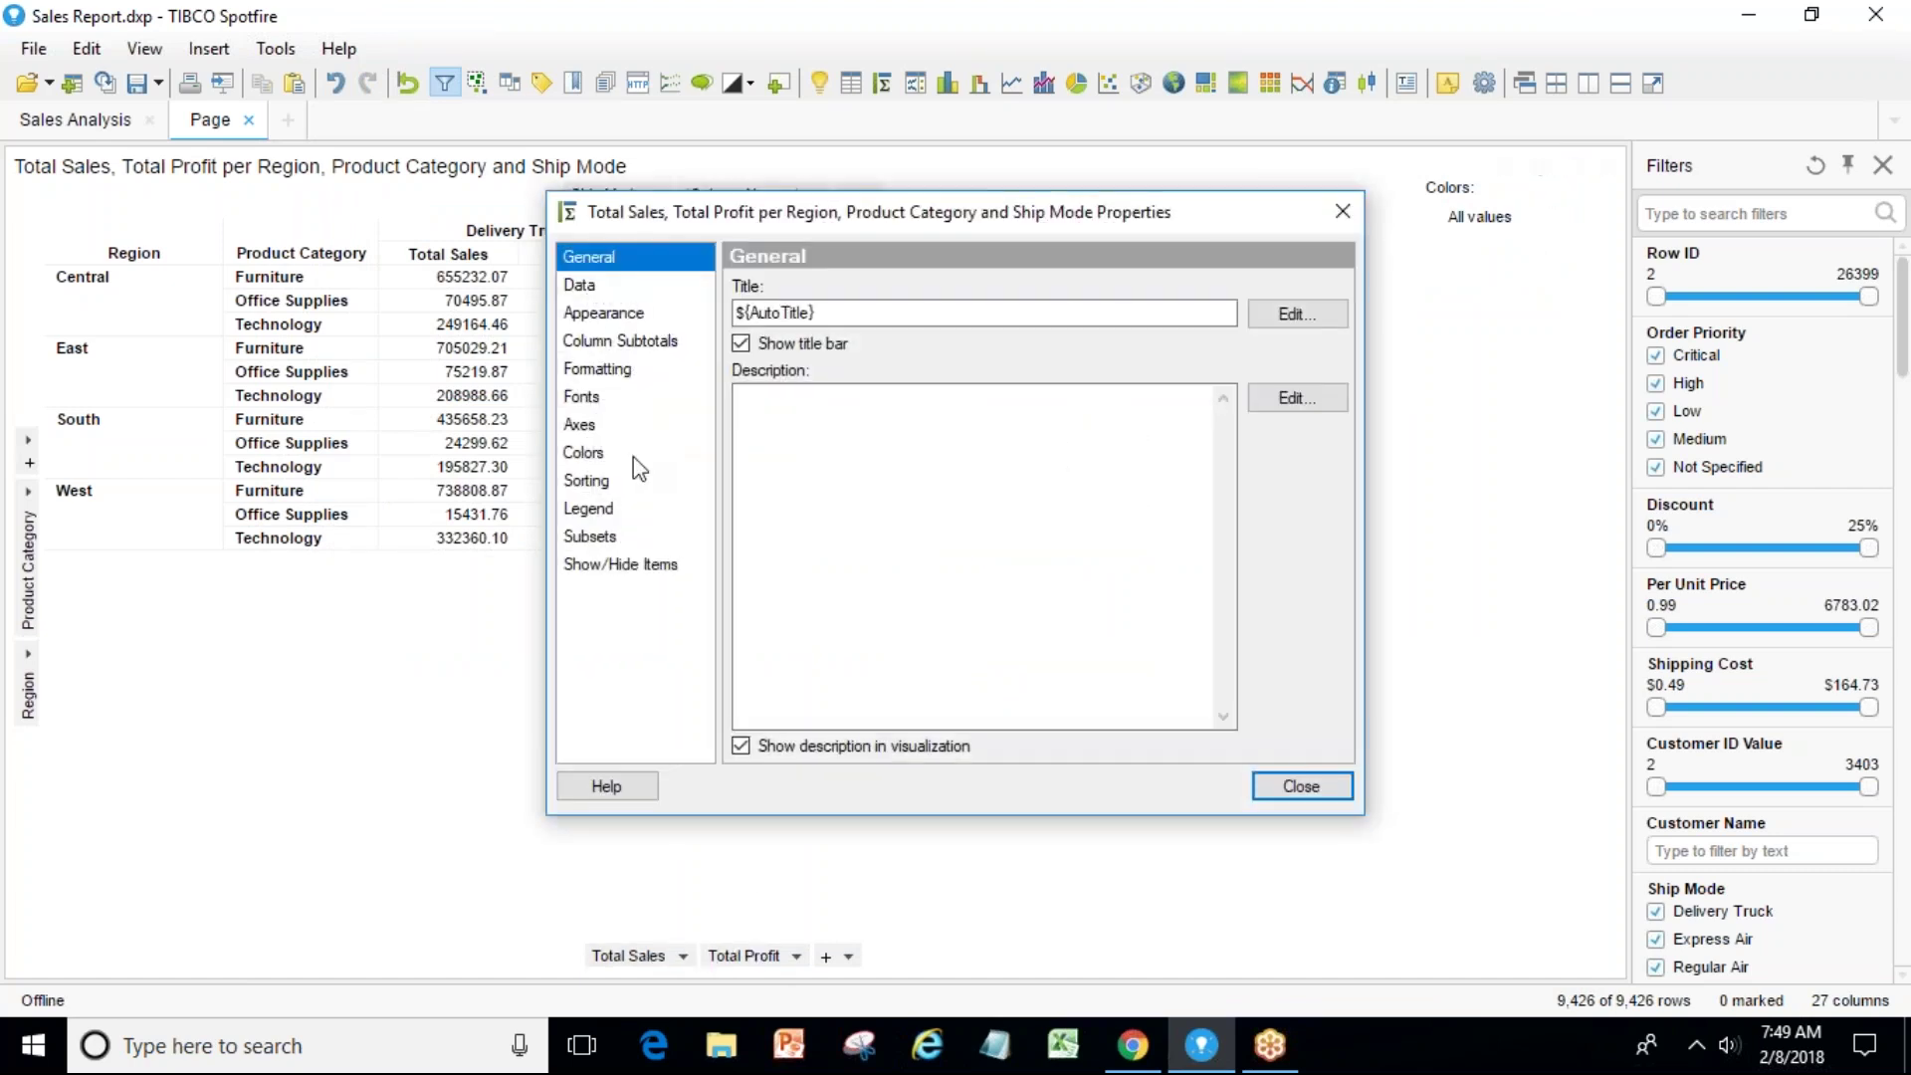
pyautogui.click(597, 455)
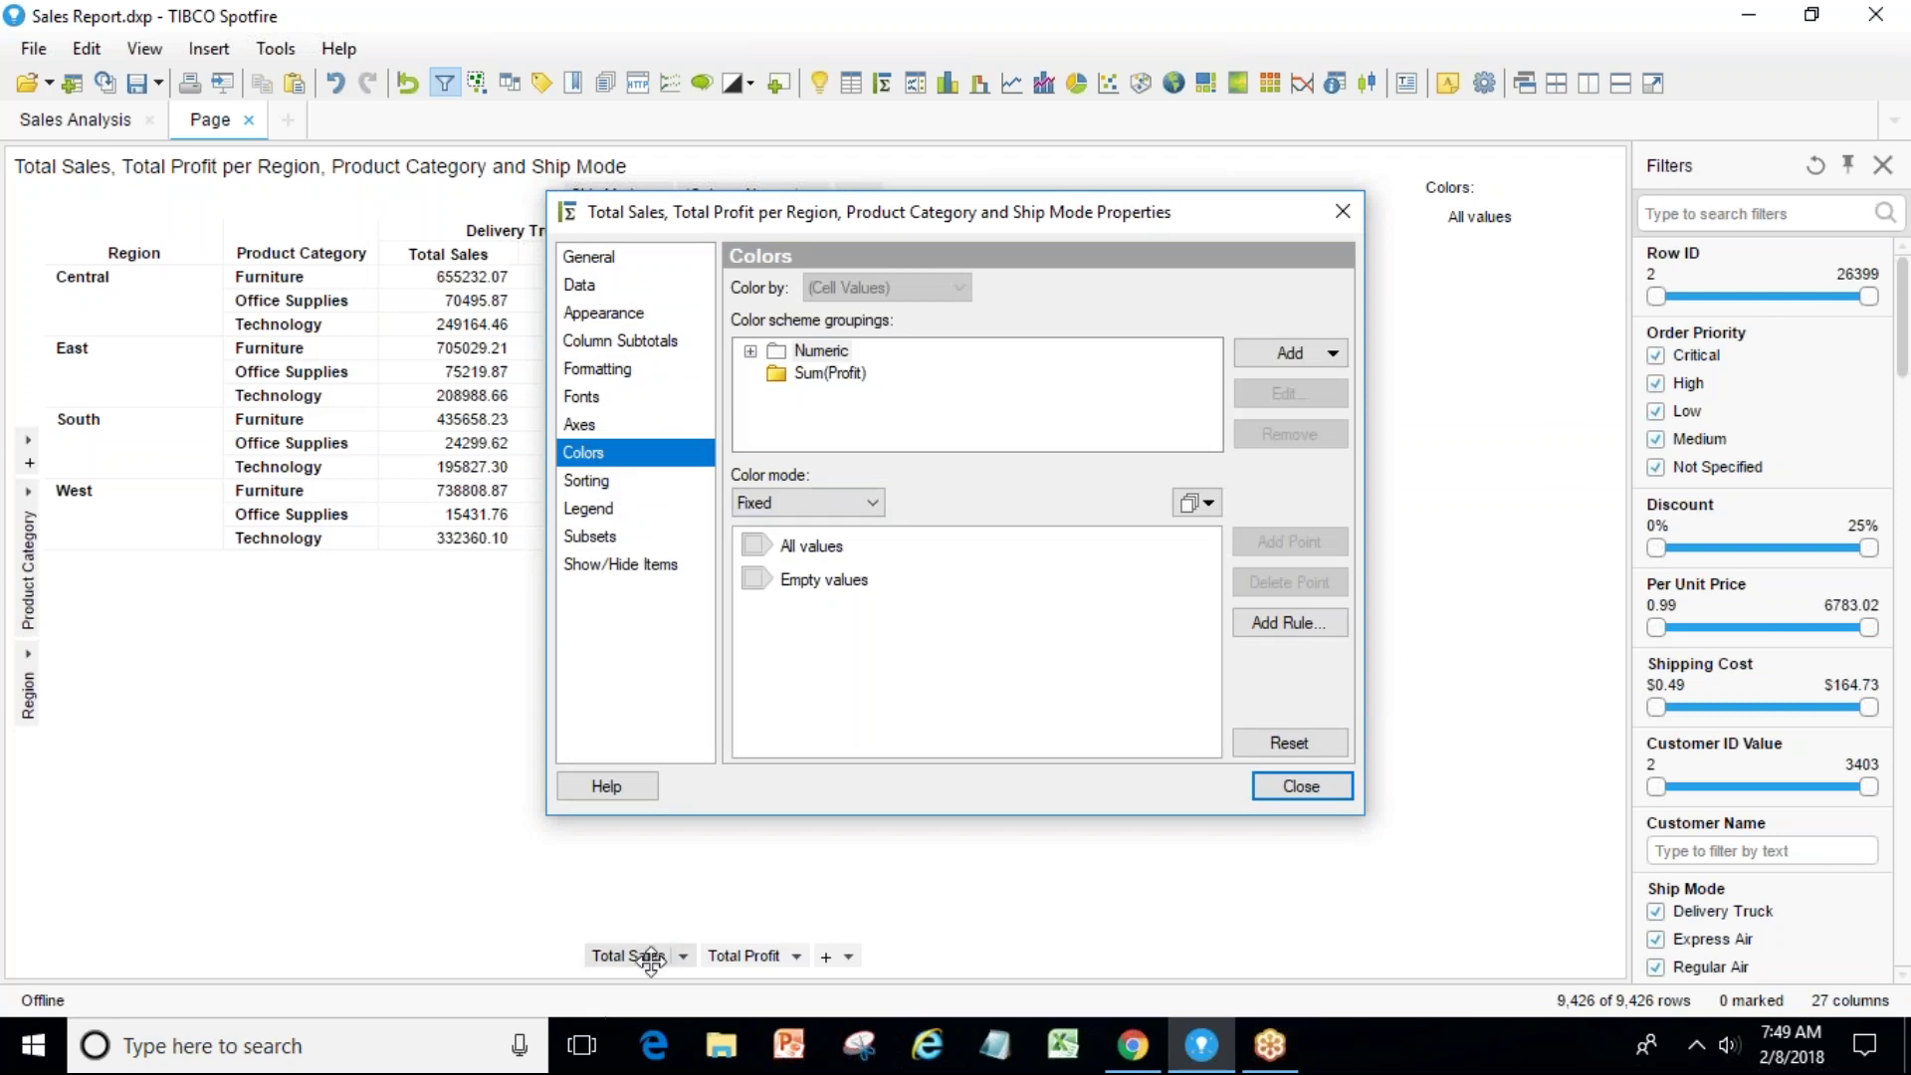
pyautogui.click(830, 373)
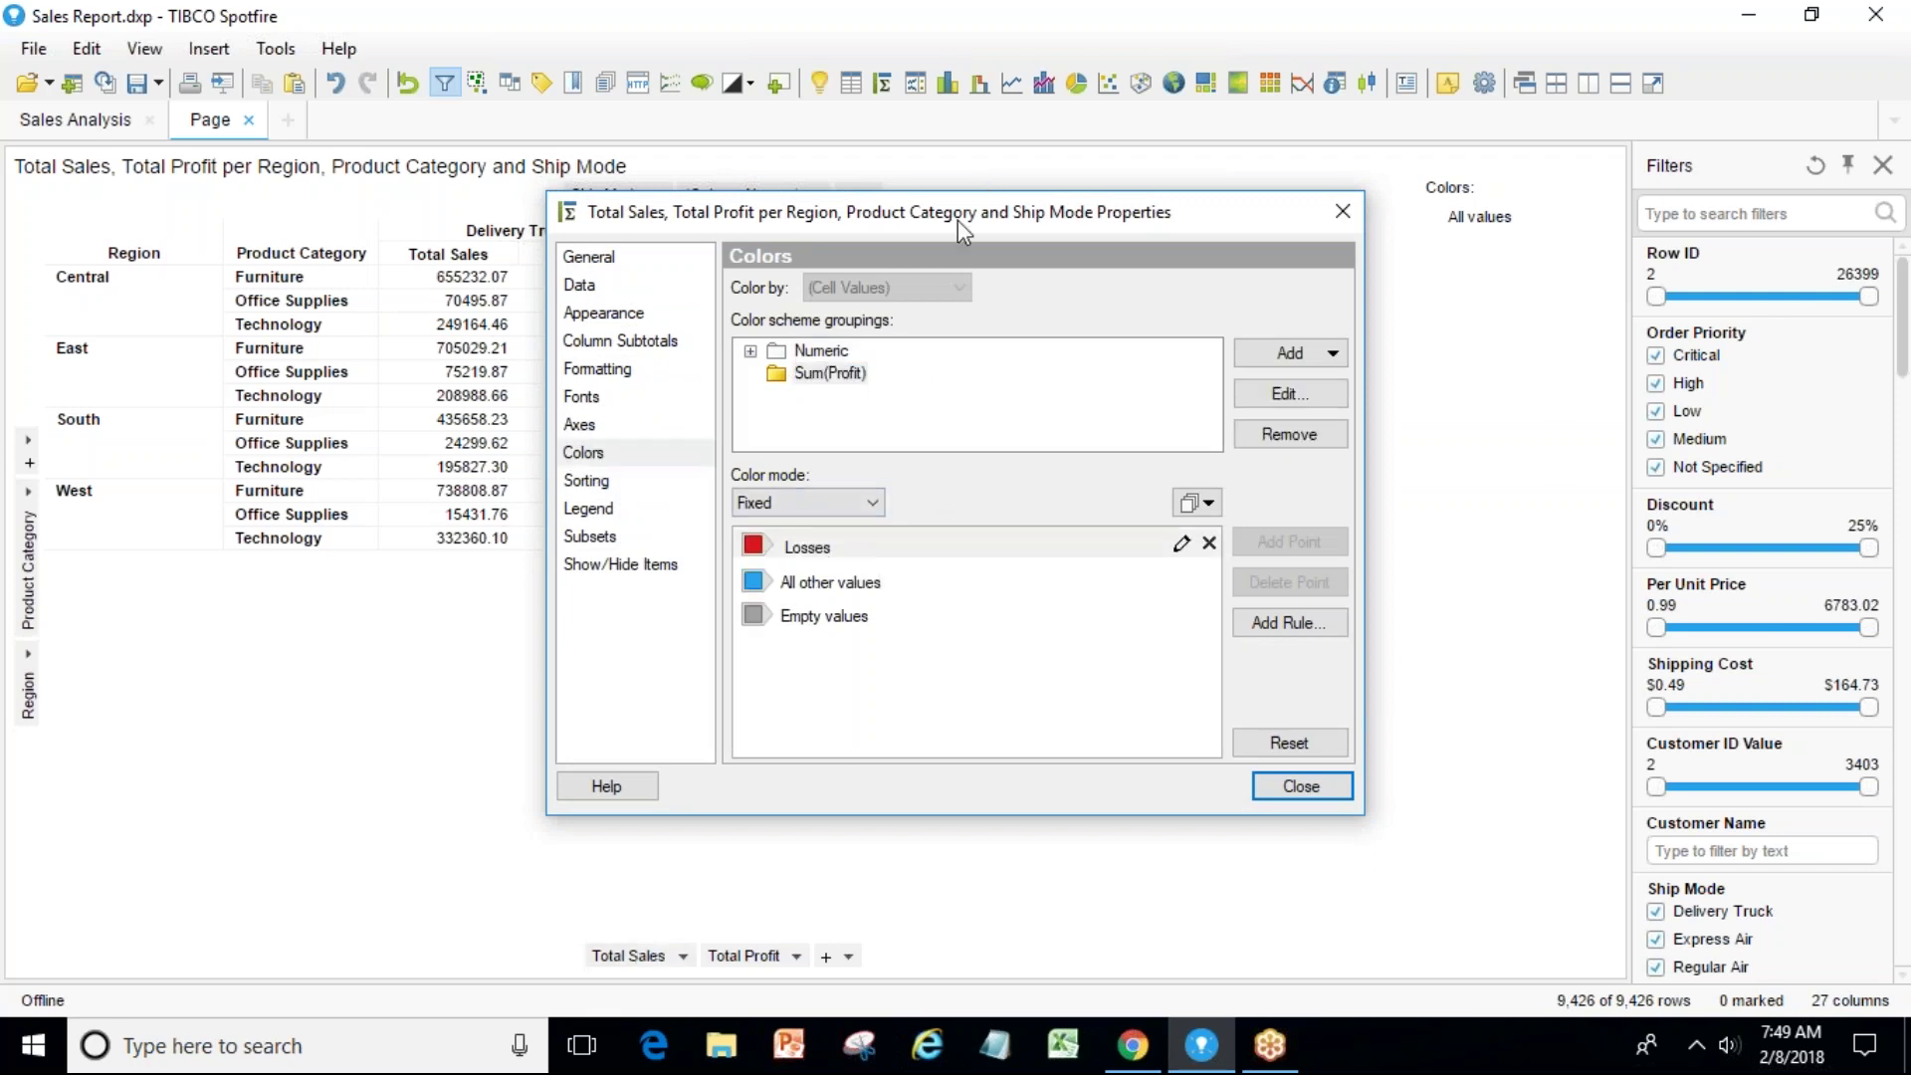
pyautogui.moveTo(1035, 217); pyautogui.dragTo(1261, 179)
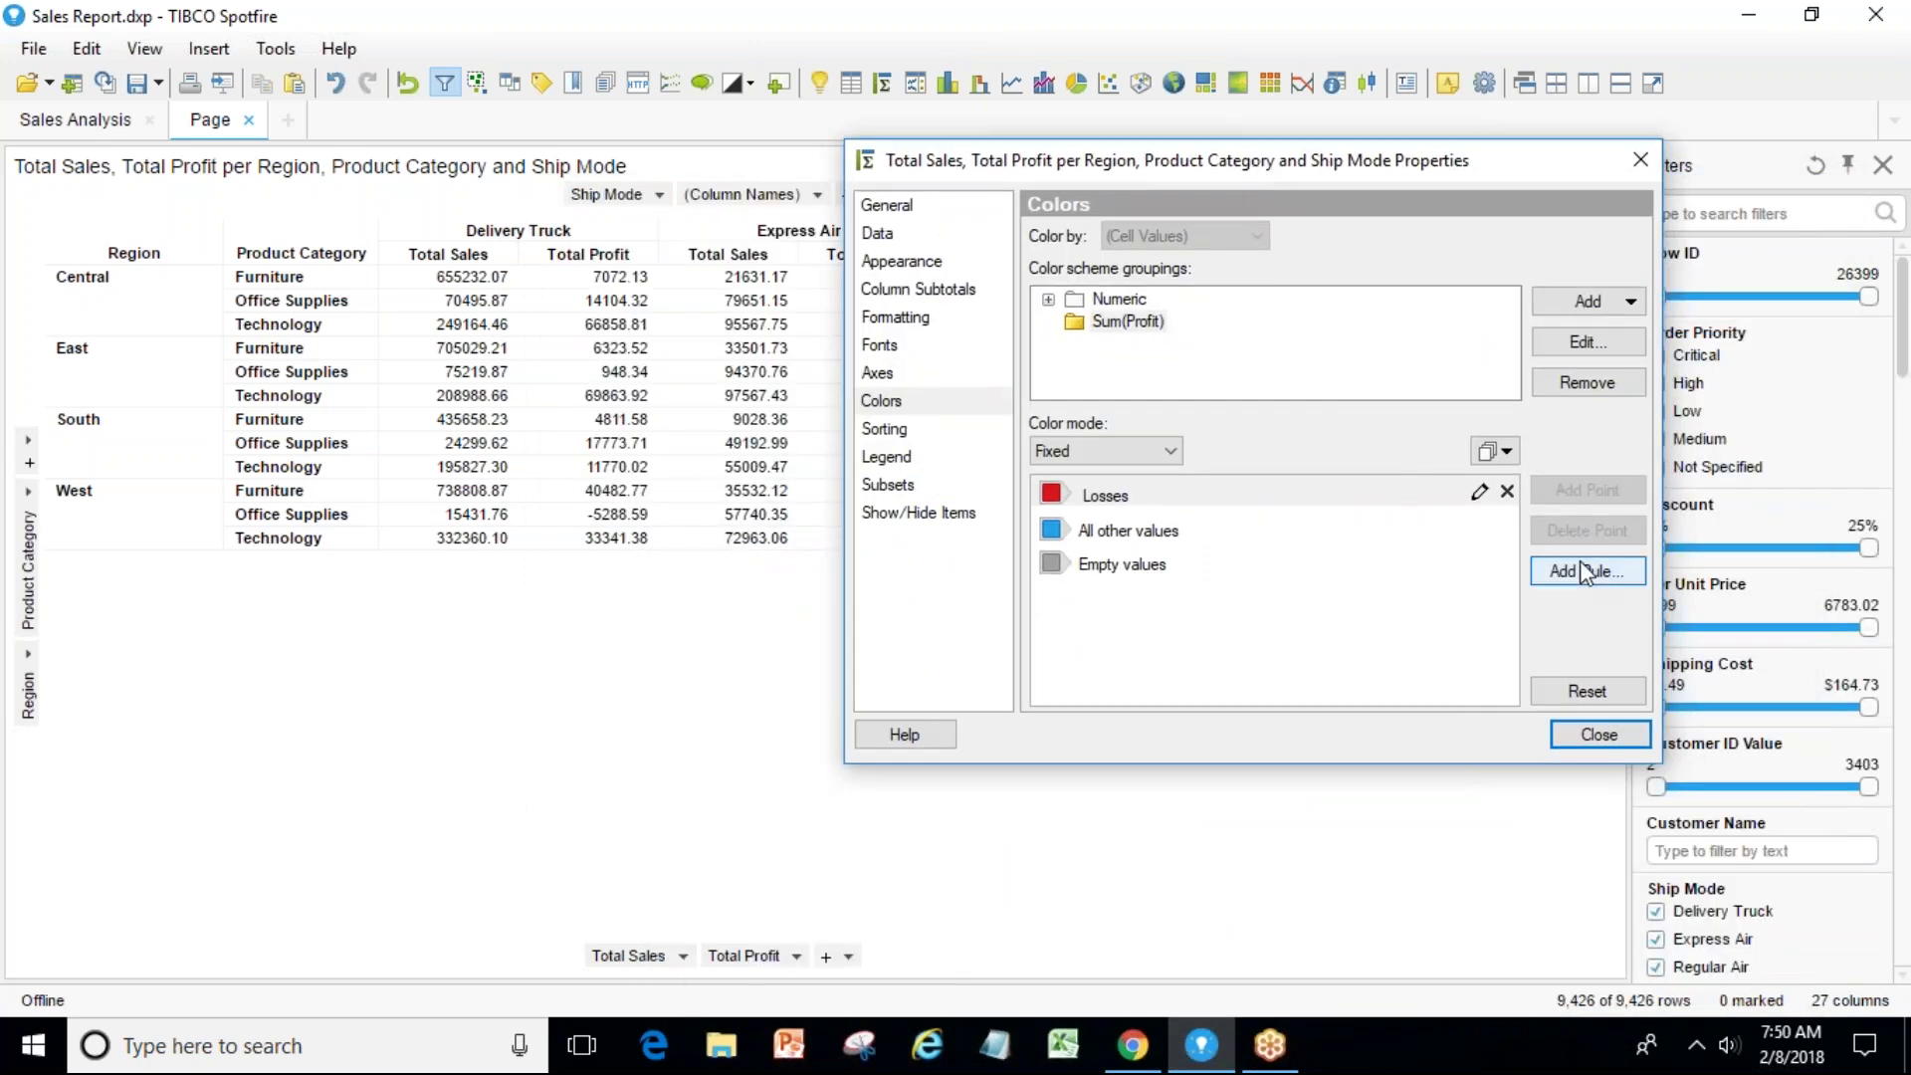
pyautogui.click(1127, 323)
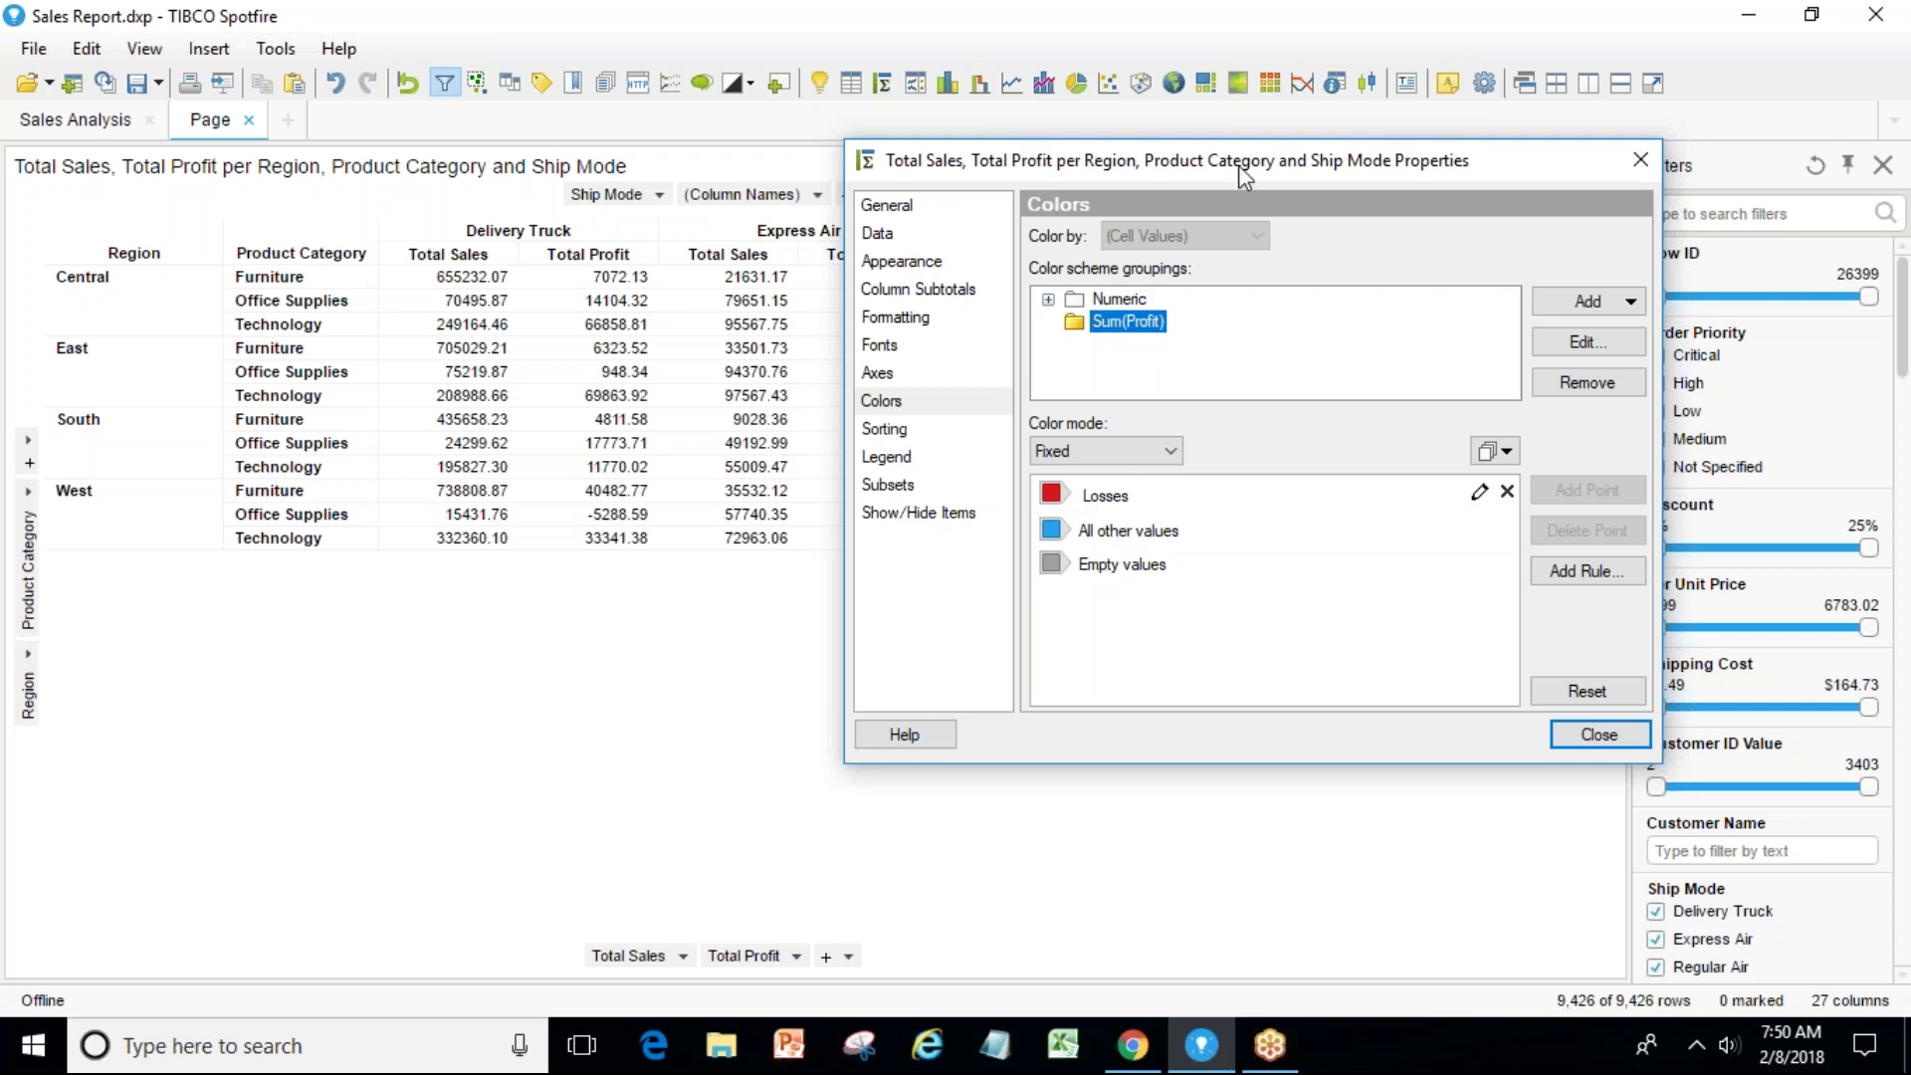
pyautogui.moveTo(1245, 166); pyautogui.dragTo(1186, 89)
pyautogui.click(1035, 430)
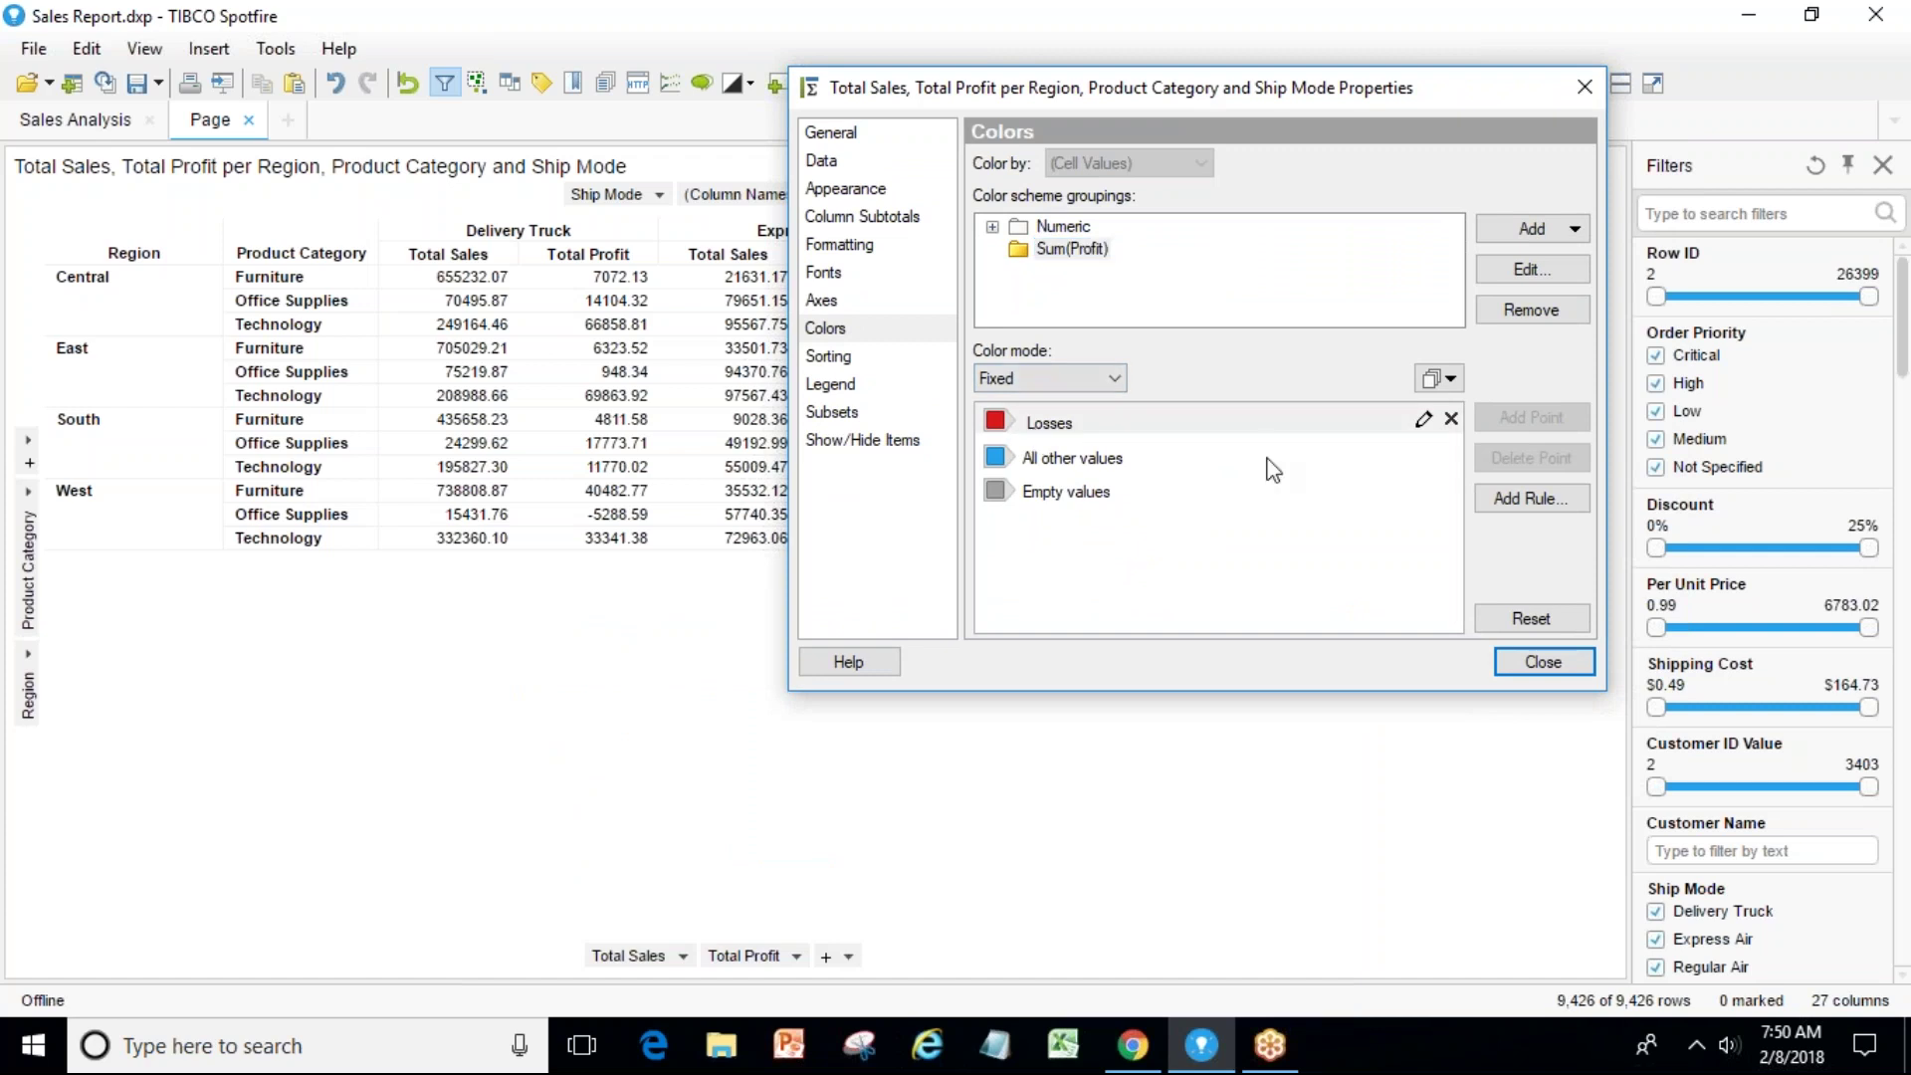
pyautogui.click(1451, 419)
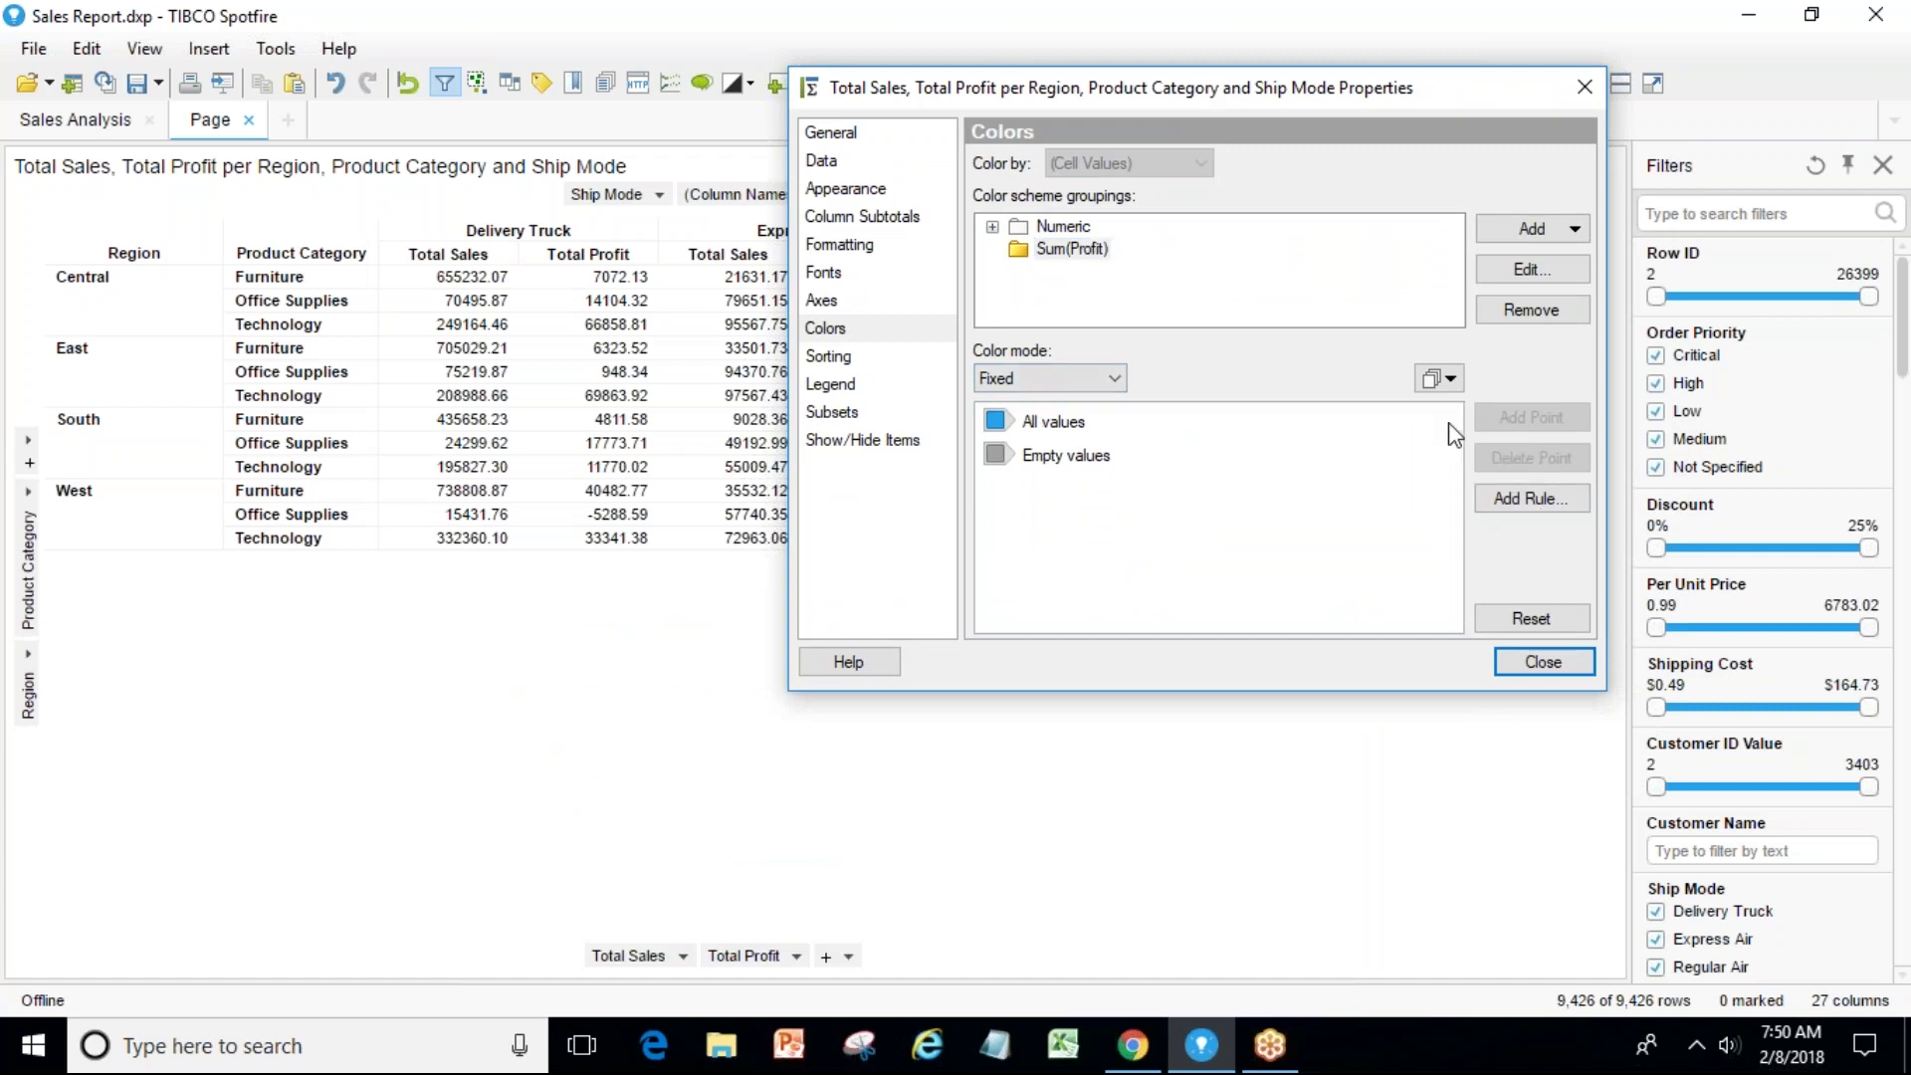
# Replace the Sum(Profit) color scheme grouping with a new grouping for Total Profit.
pyautogui.click(1117, 251)
pyautogui.click(1525, 310)
pyautogui.click(1571, 231)
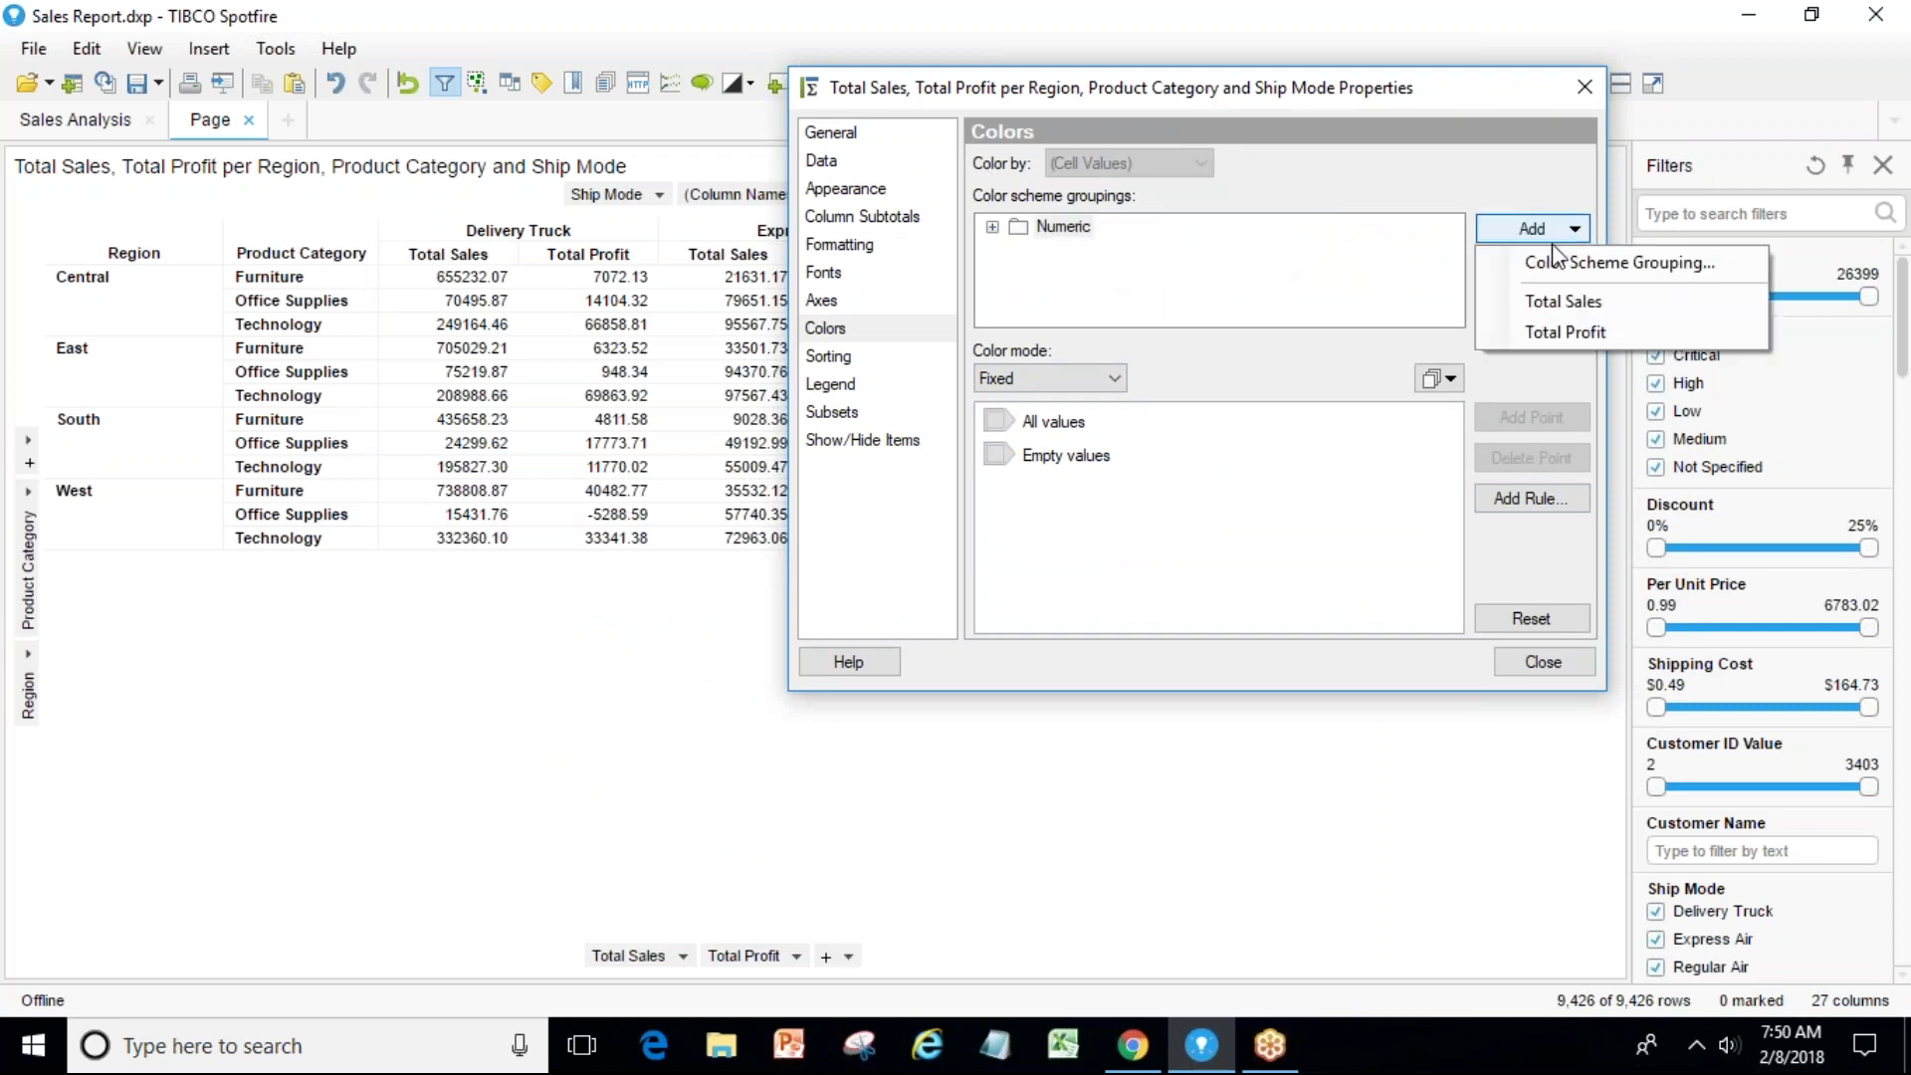
pyautogui.click(1558, 329)
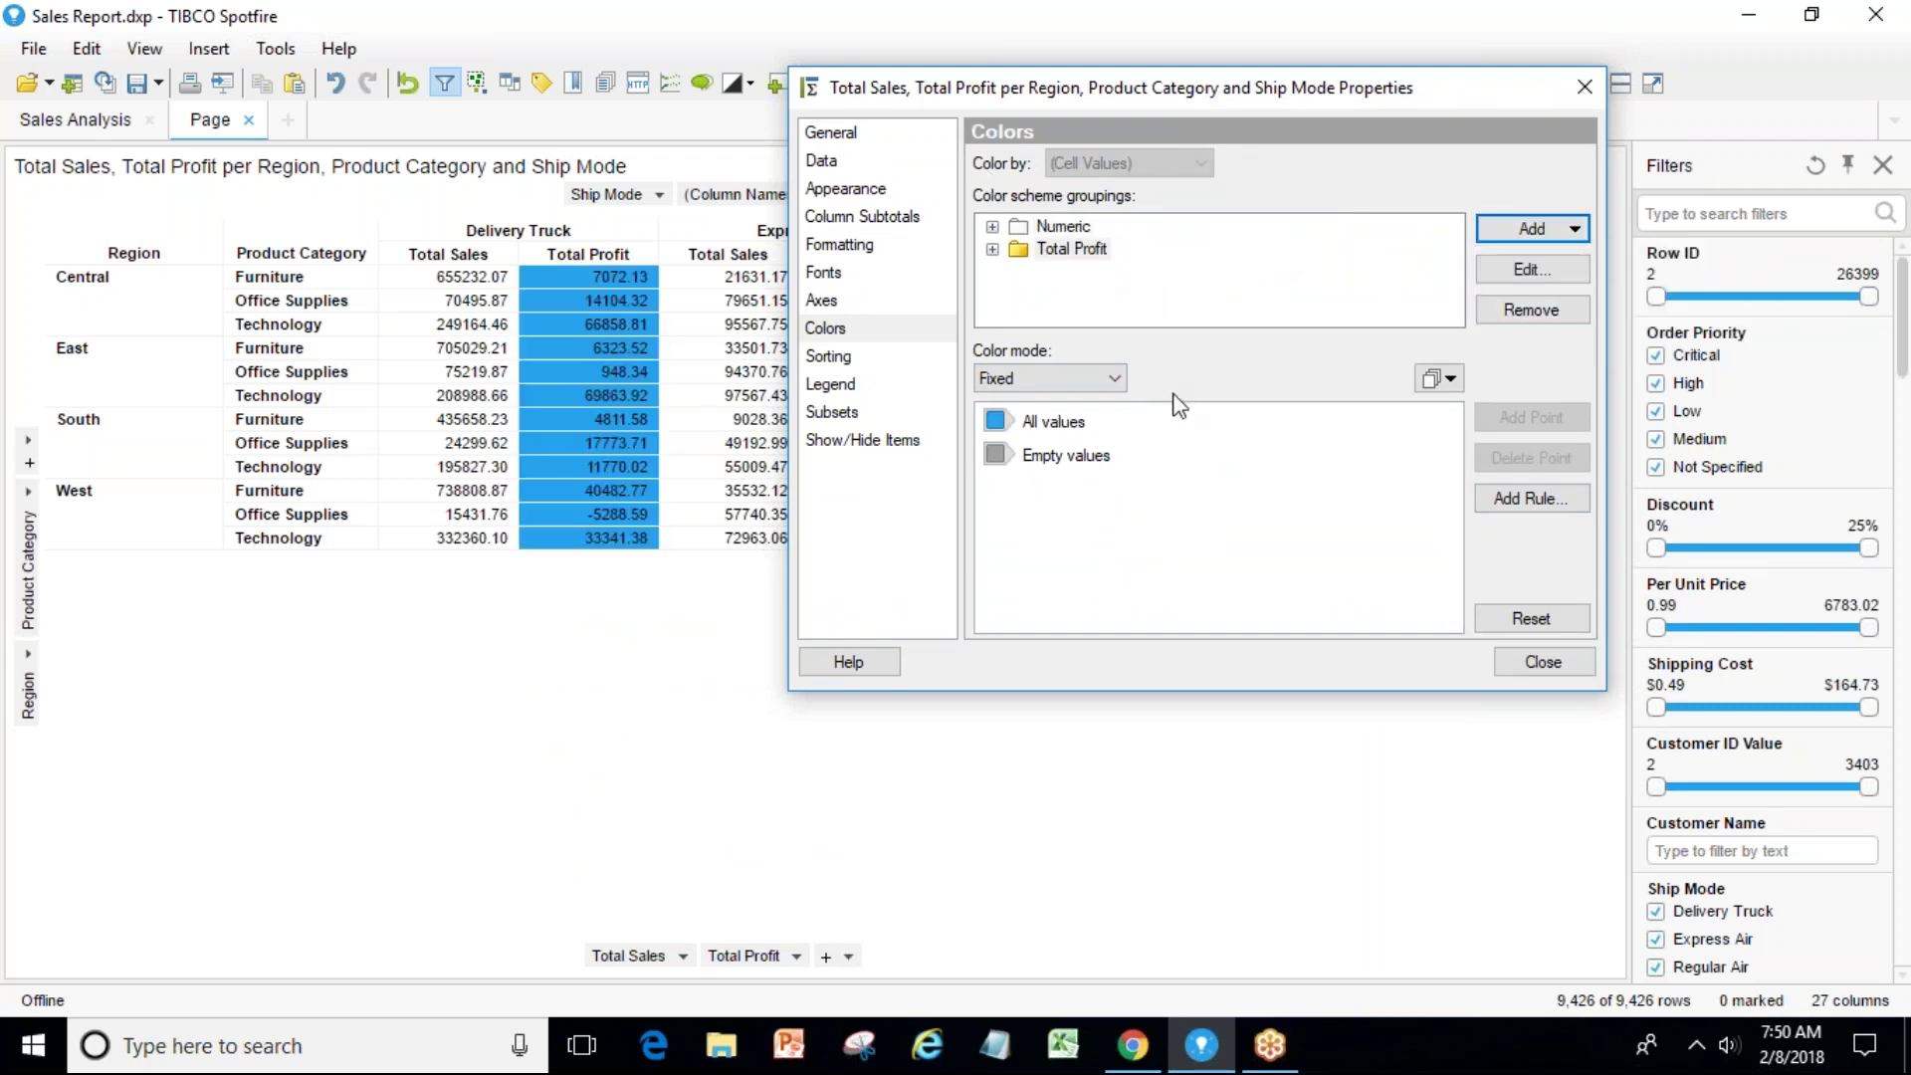
# Add a red color rule to the Total Profit grouping for values less than 0, with the display name Losses.
pyautogui.click(1531, 498)
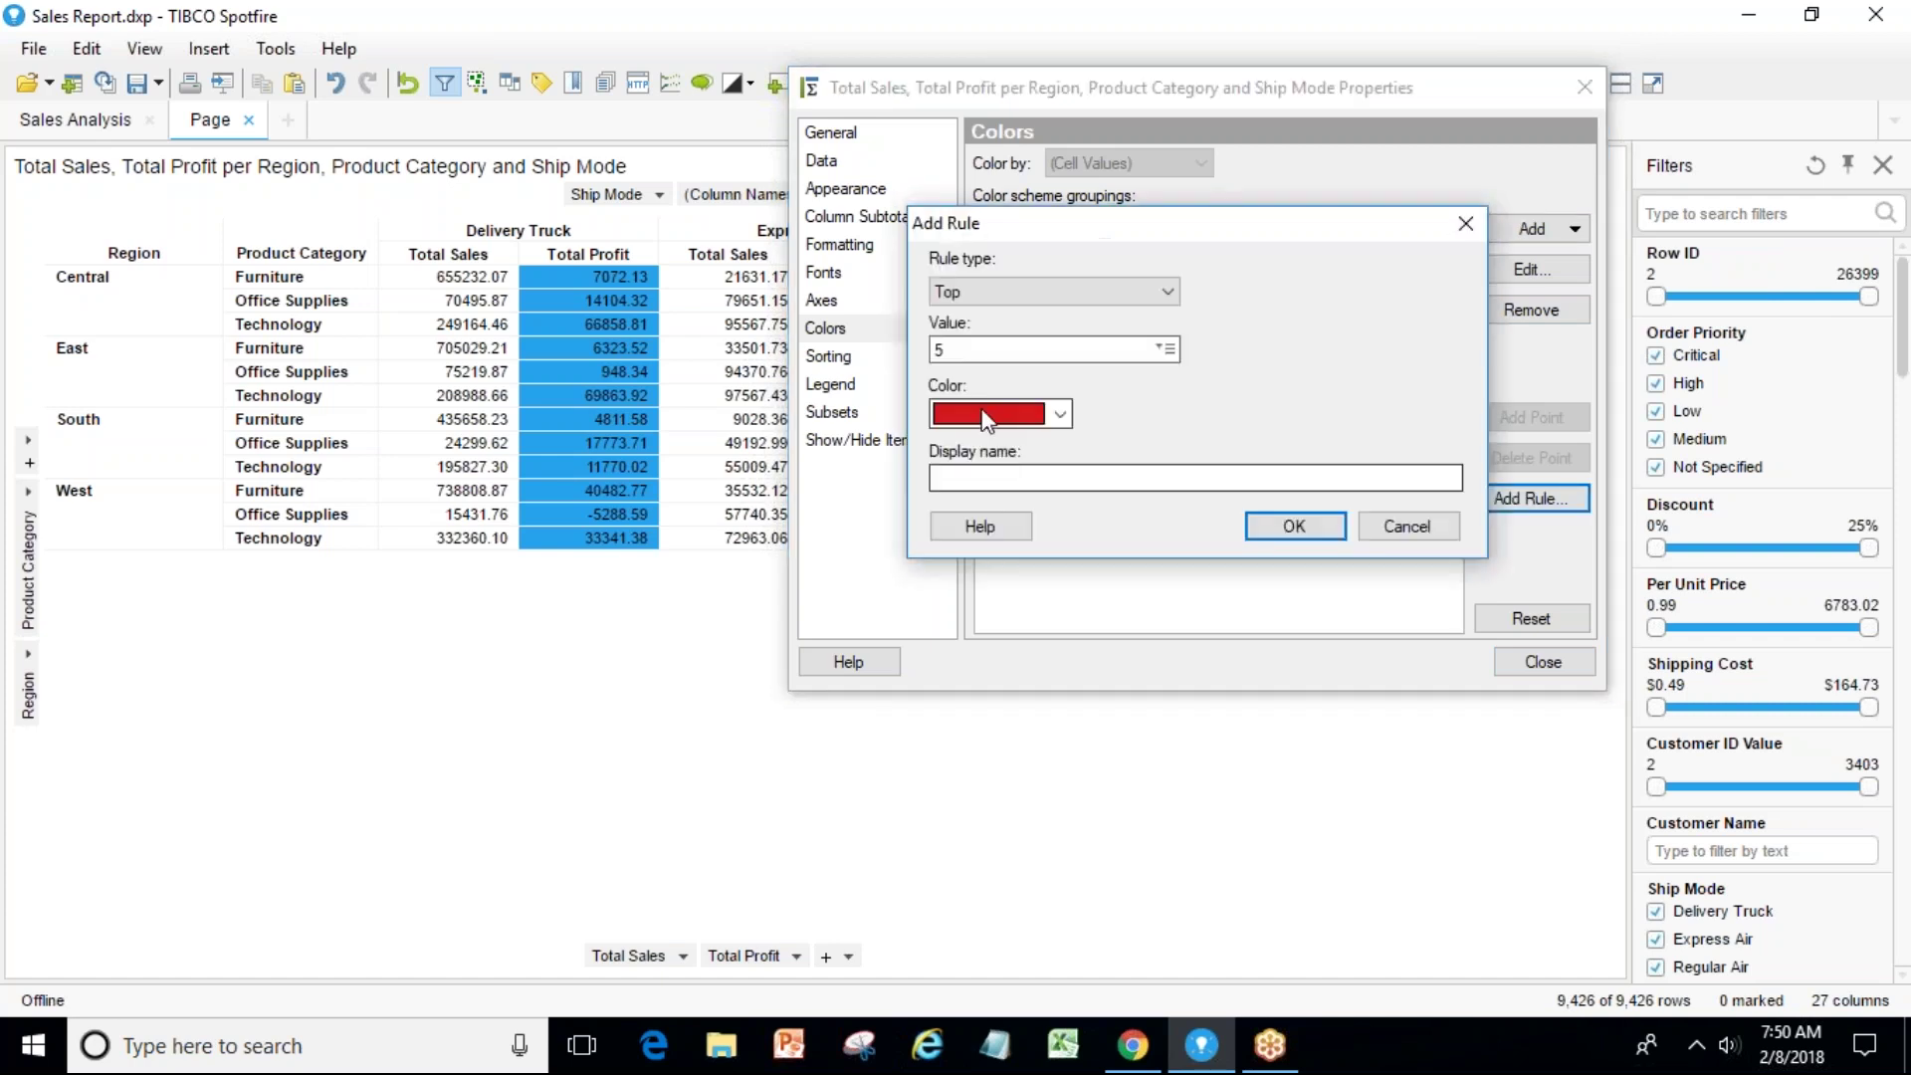
pyautogui.click(1042, 291)
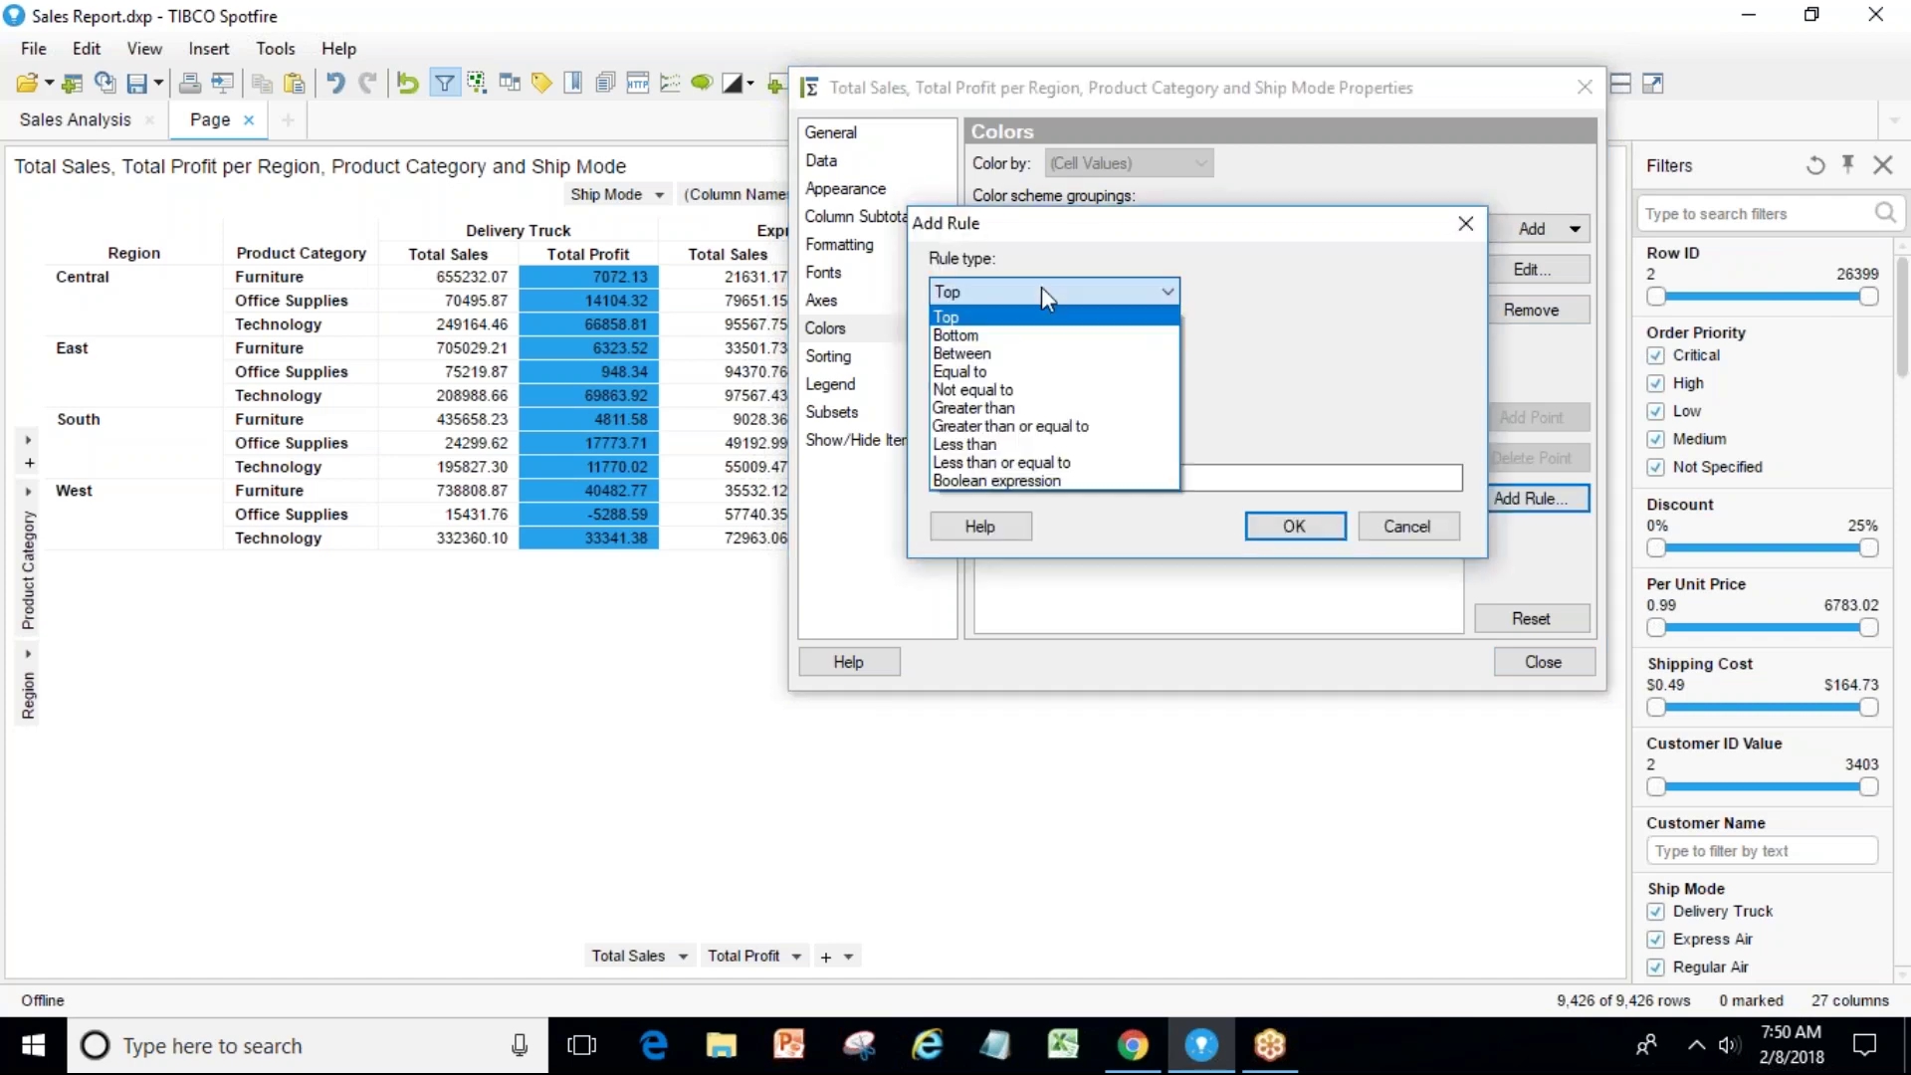
pyautogui.click(958, 442)
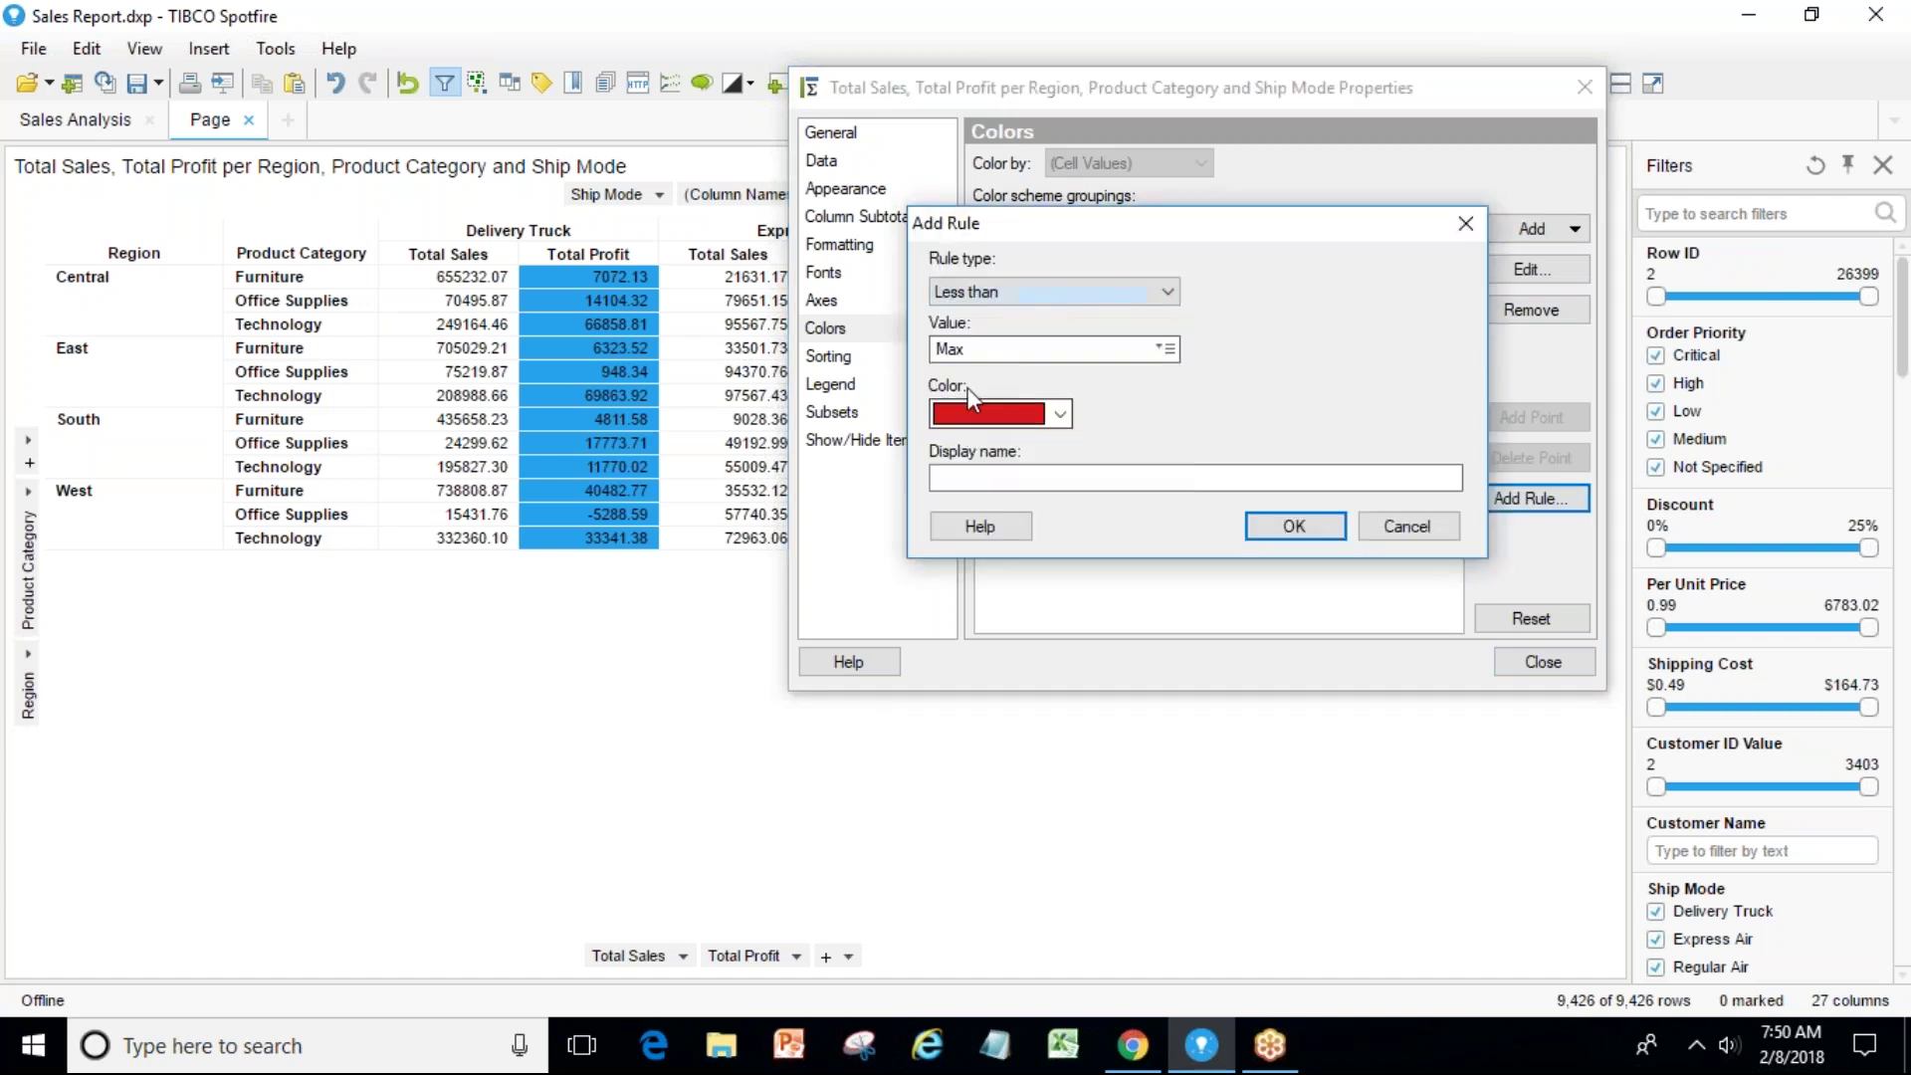
pyautogui.click(1164, 349)
pyautogui.click(1196, 360)
pyautogui.click(983, 481)
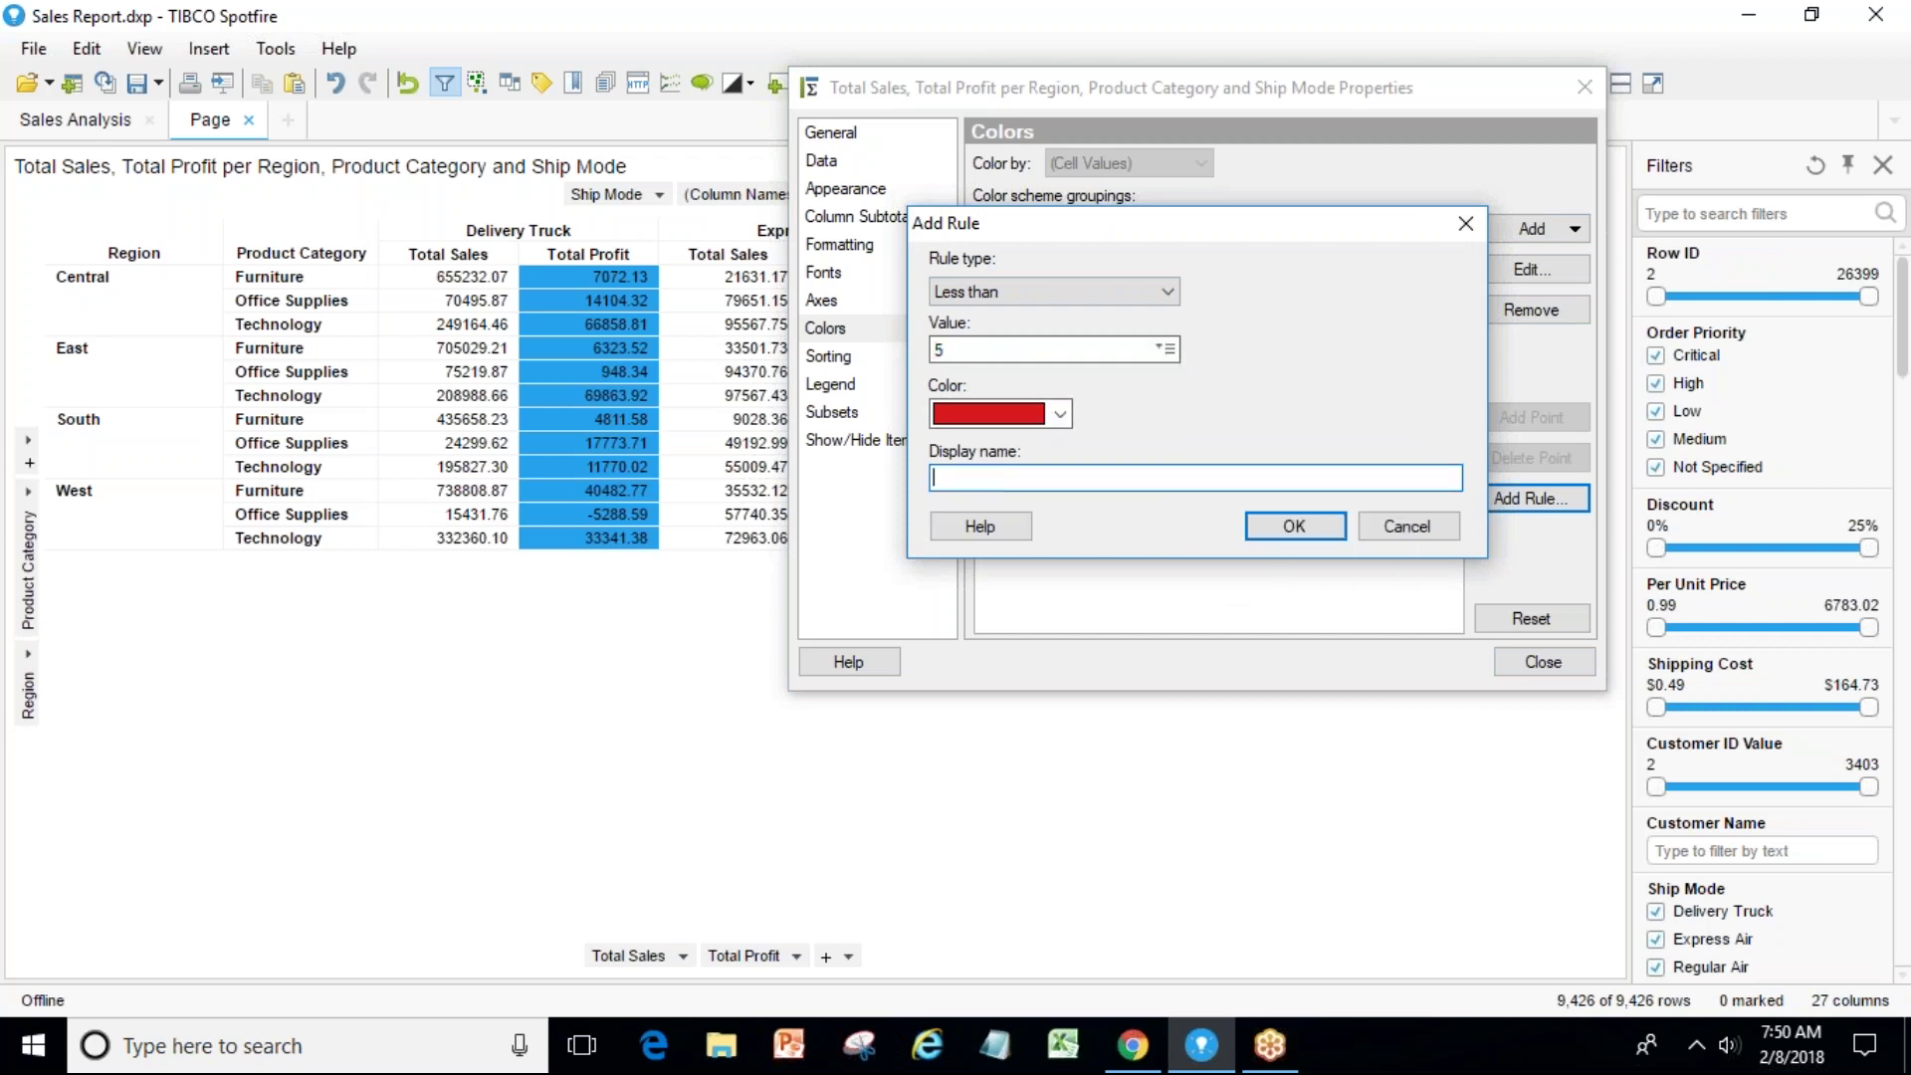
pyautogui.click(1166, 350)
pyautogui.click(1202, 369)
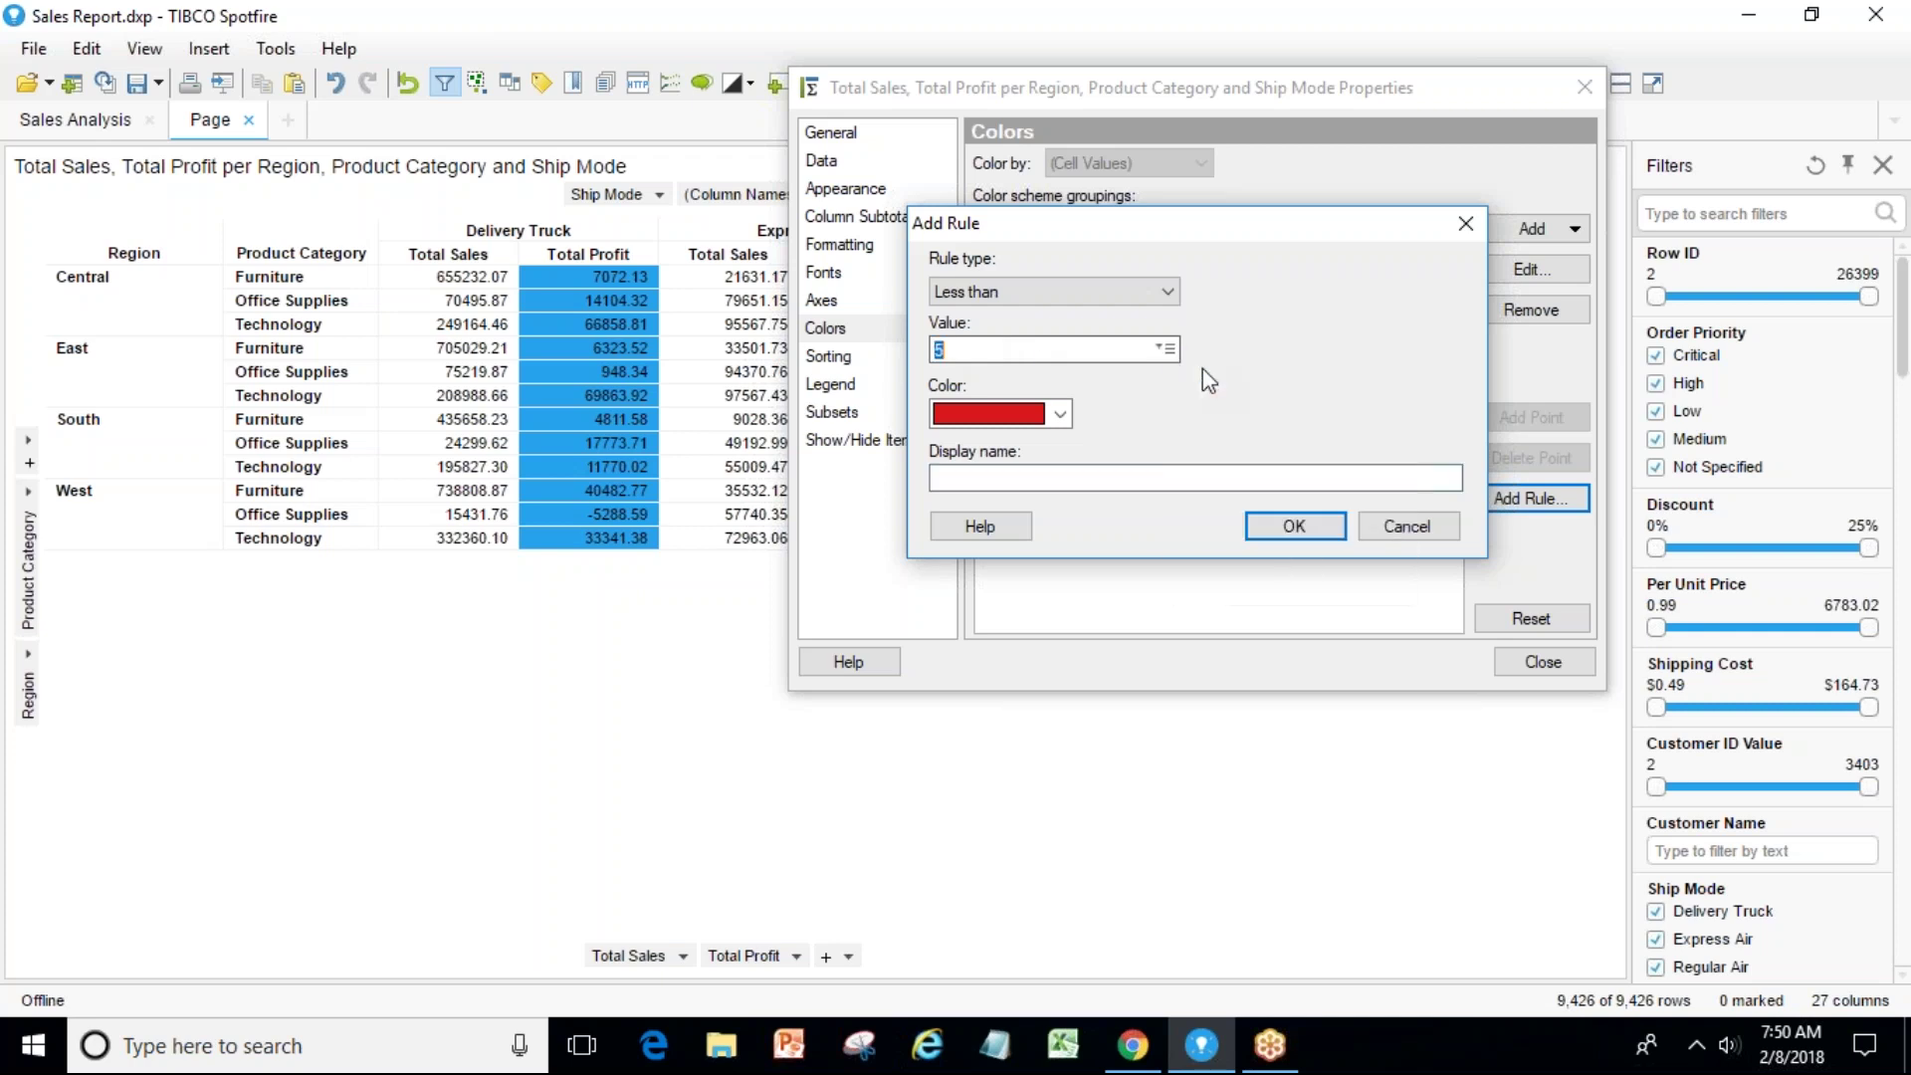
pyautogui.write('0')
pyautogui.press('Tab')
pyautogui.press('Tab')
pyautogui.write('L')
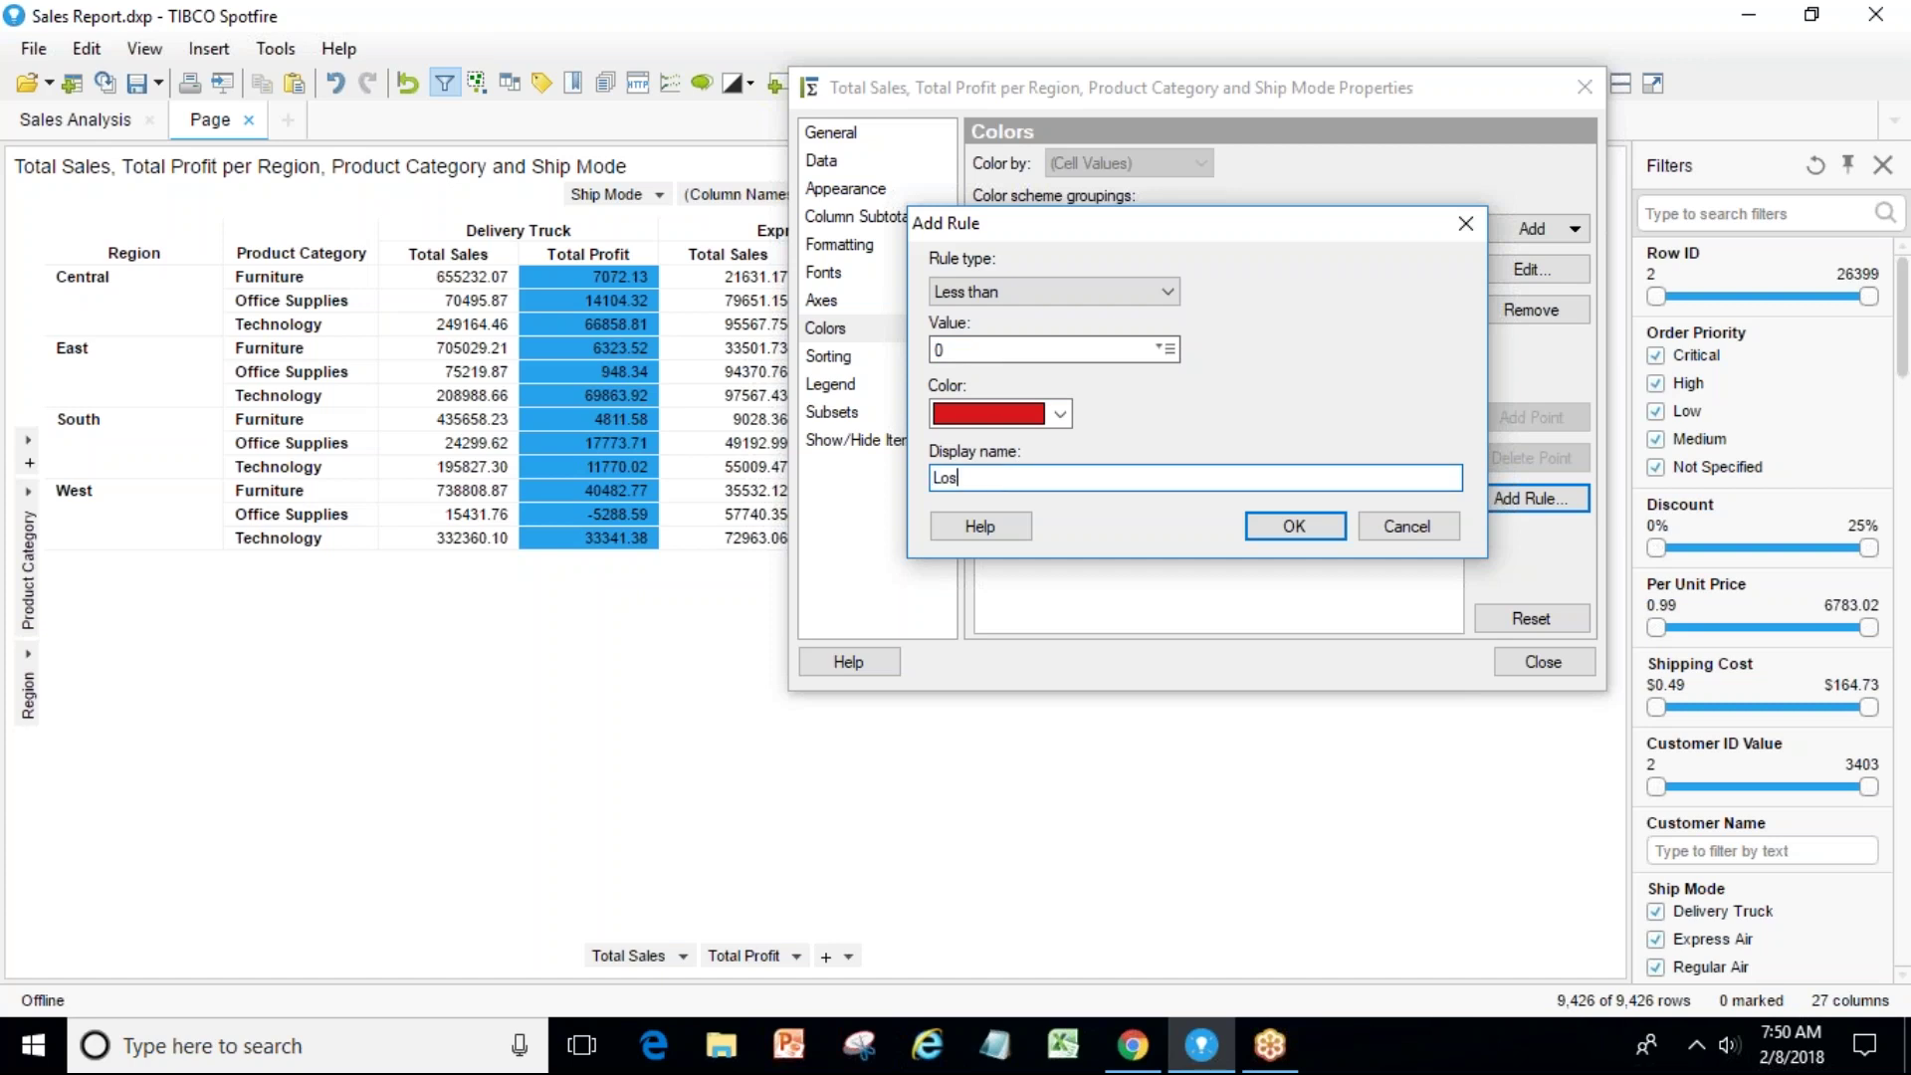
pyautogui.click(1293, 525)
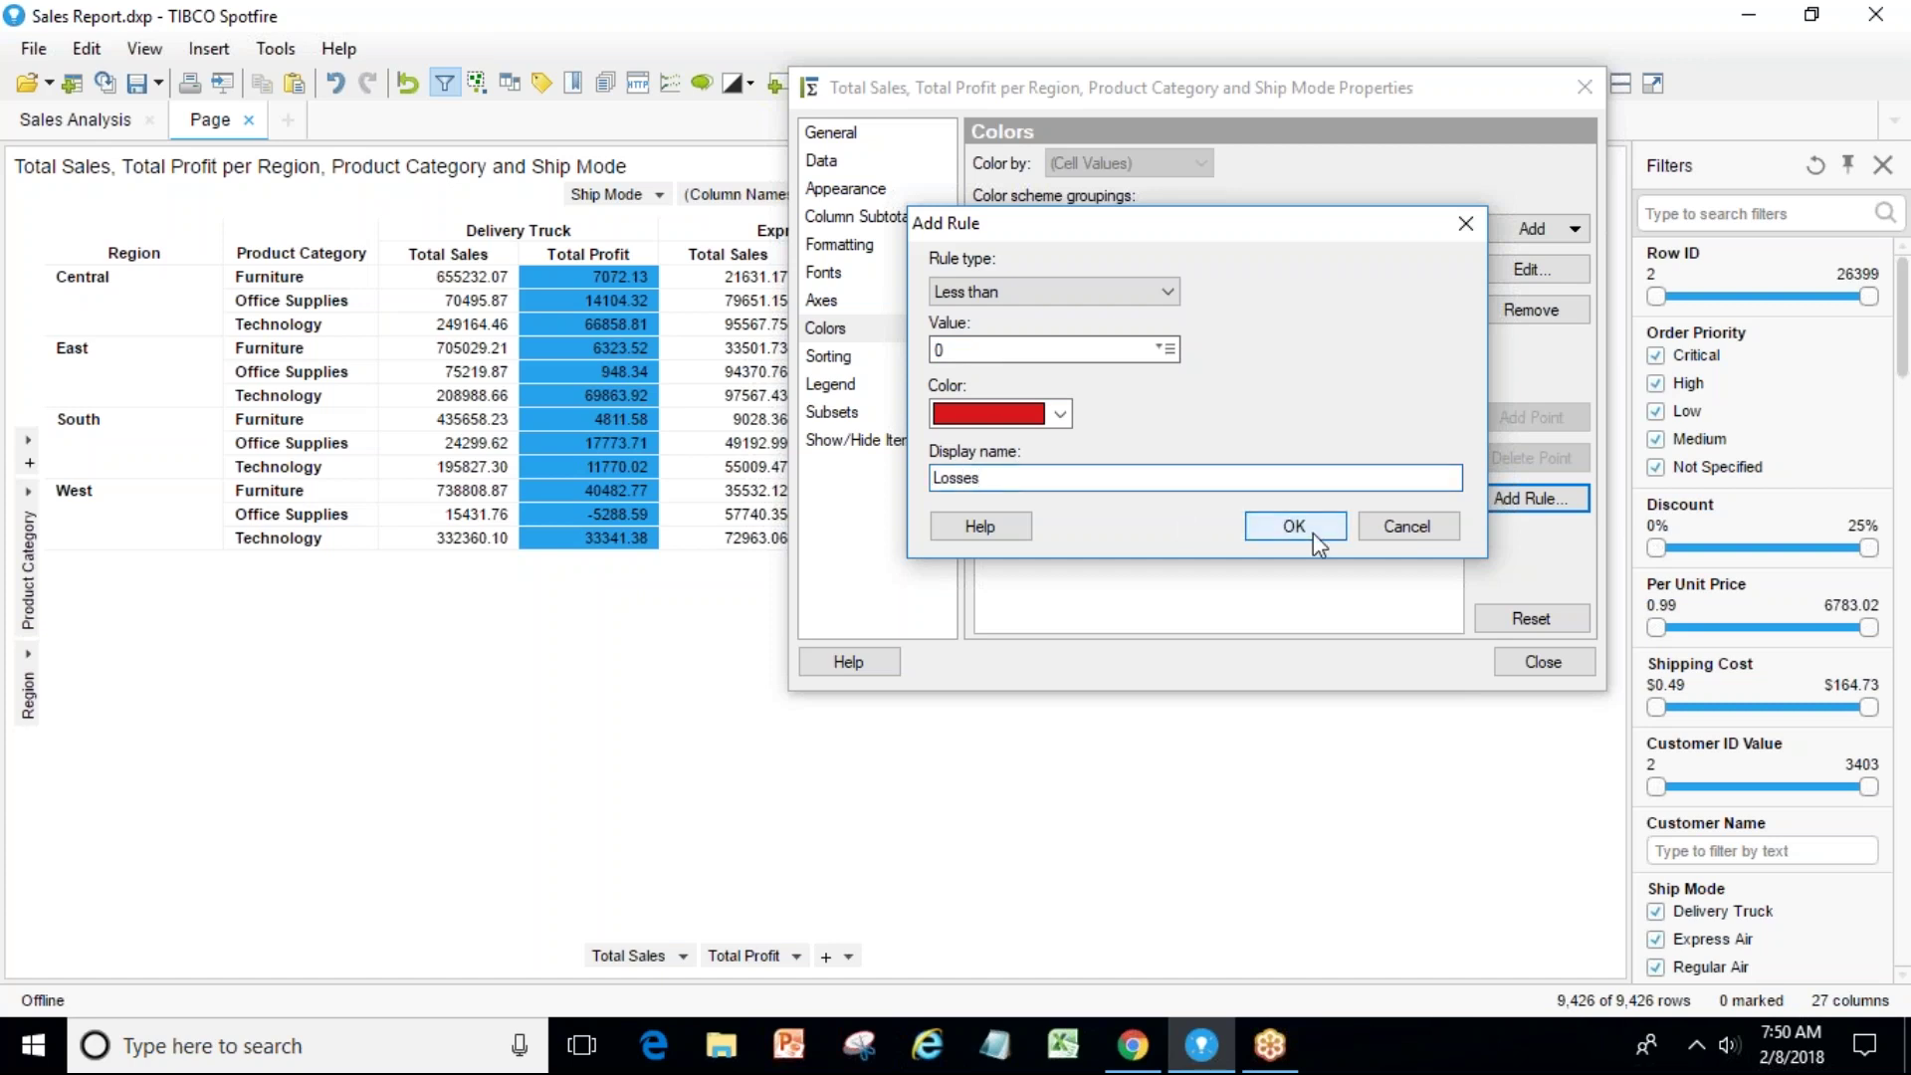
pyautogui.click(1544, 662)
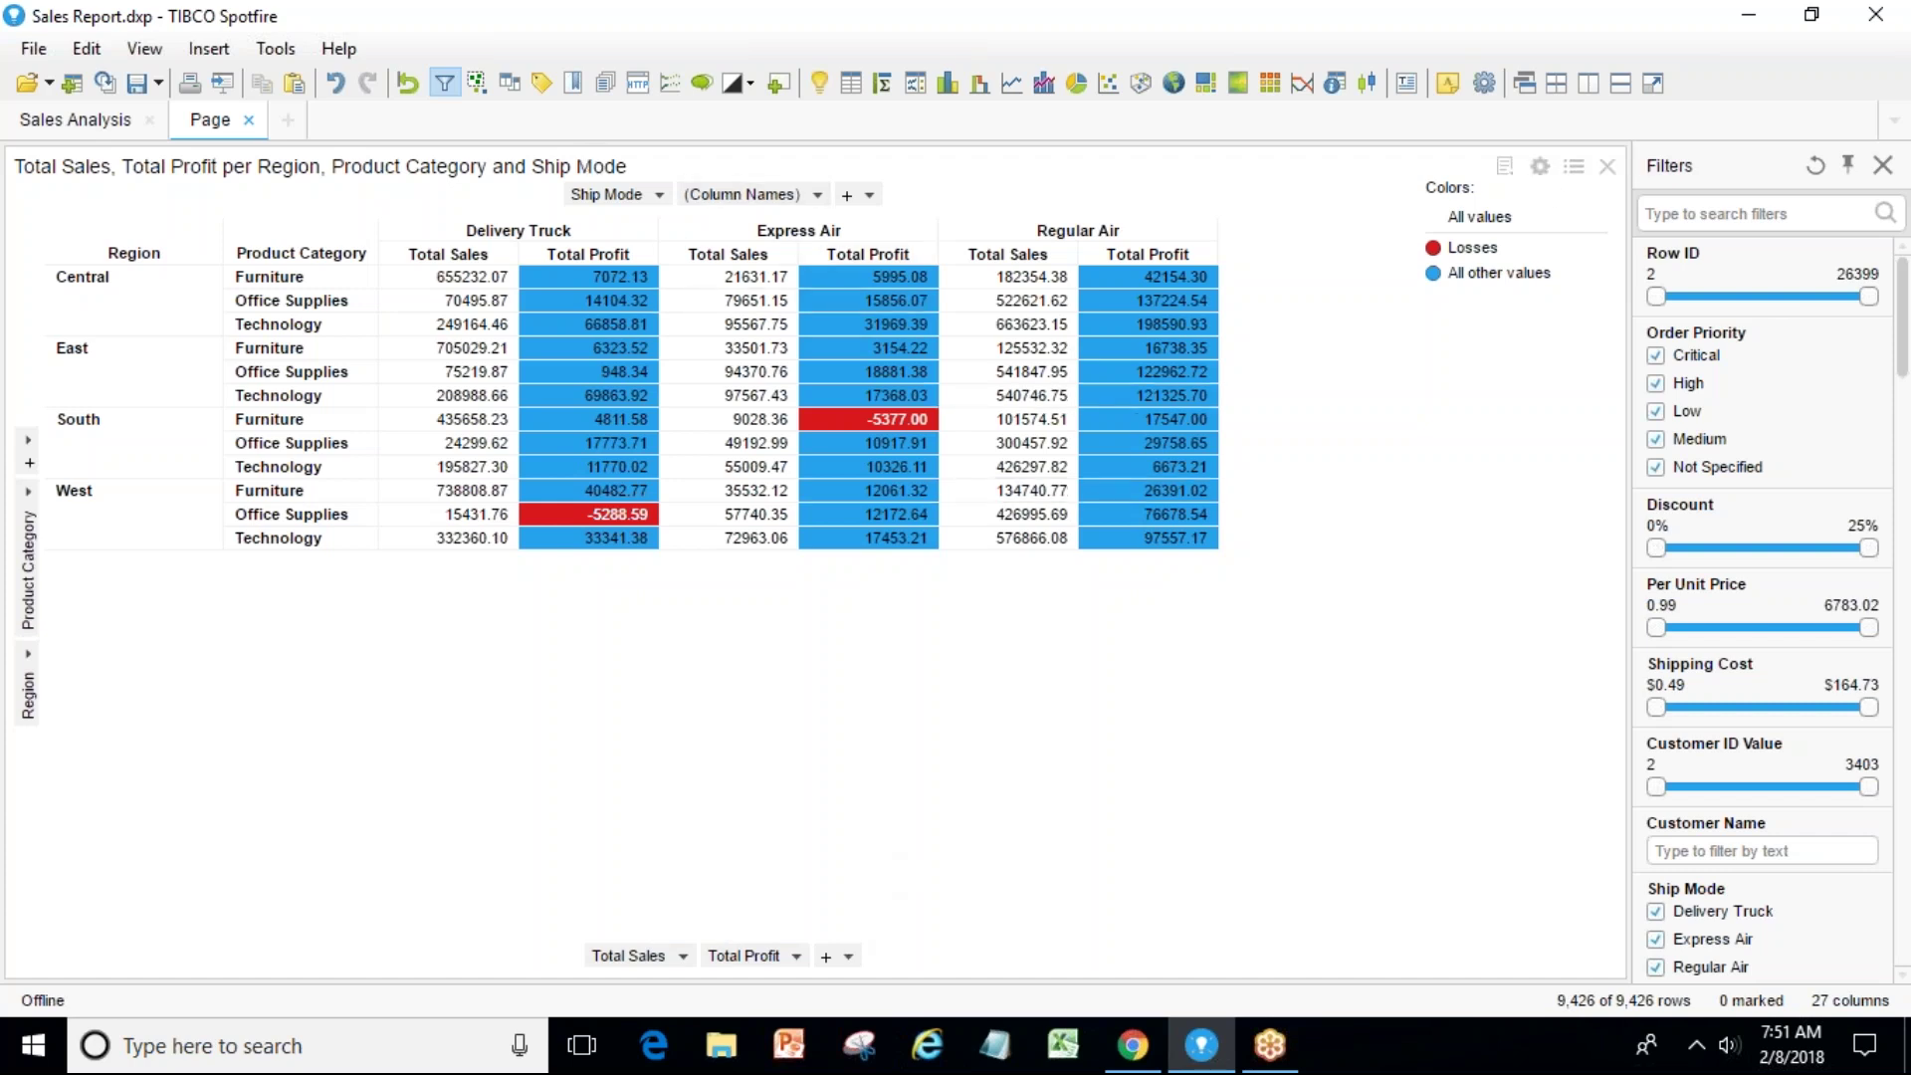
# Switch the cross table's cell borders off and on again, and disable table data export in Spotfire web clients.
pyautogui.click(1539, 167)
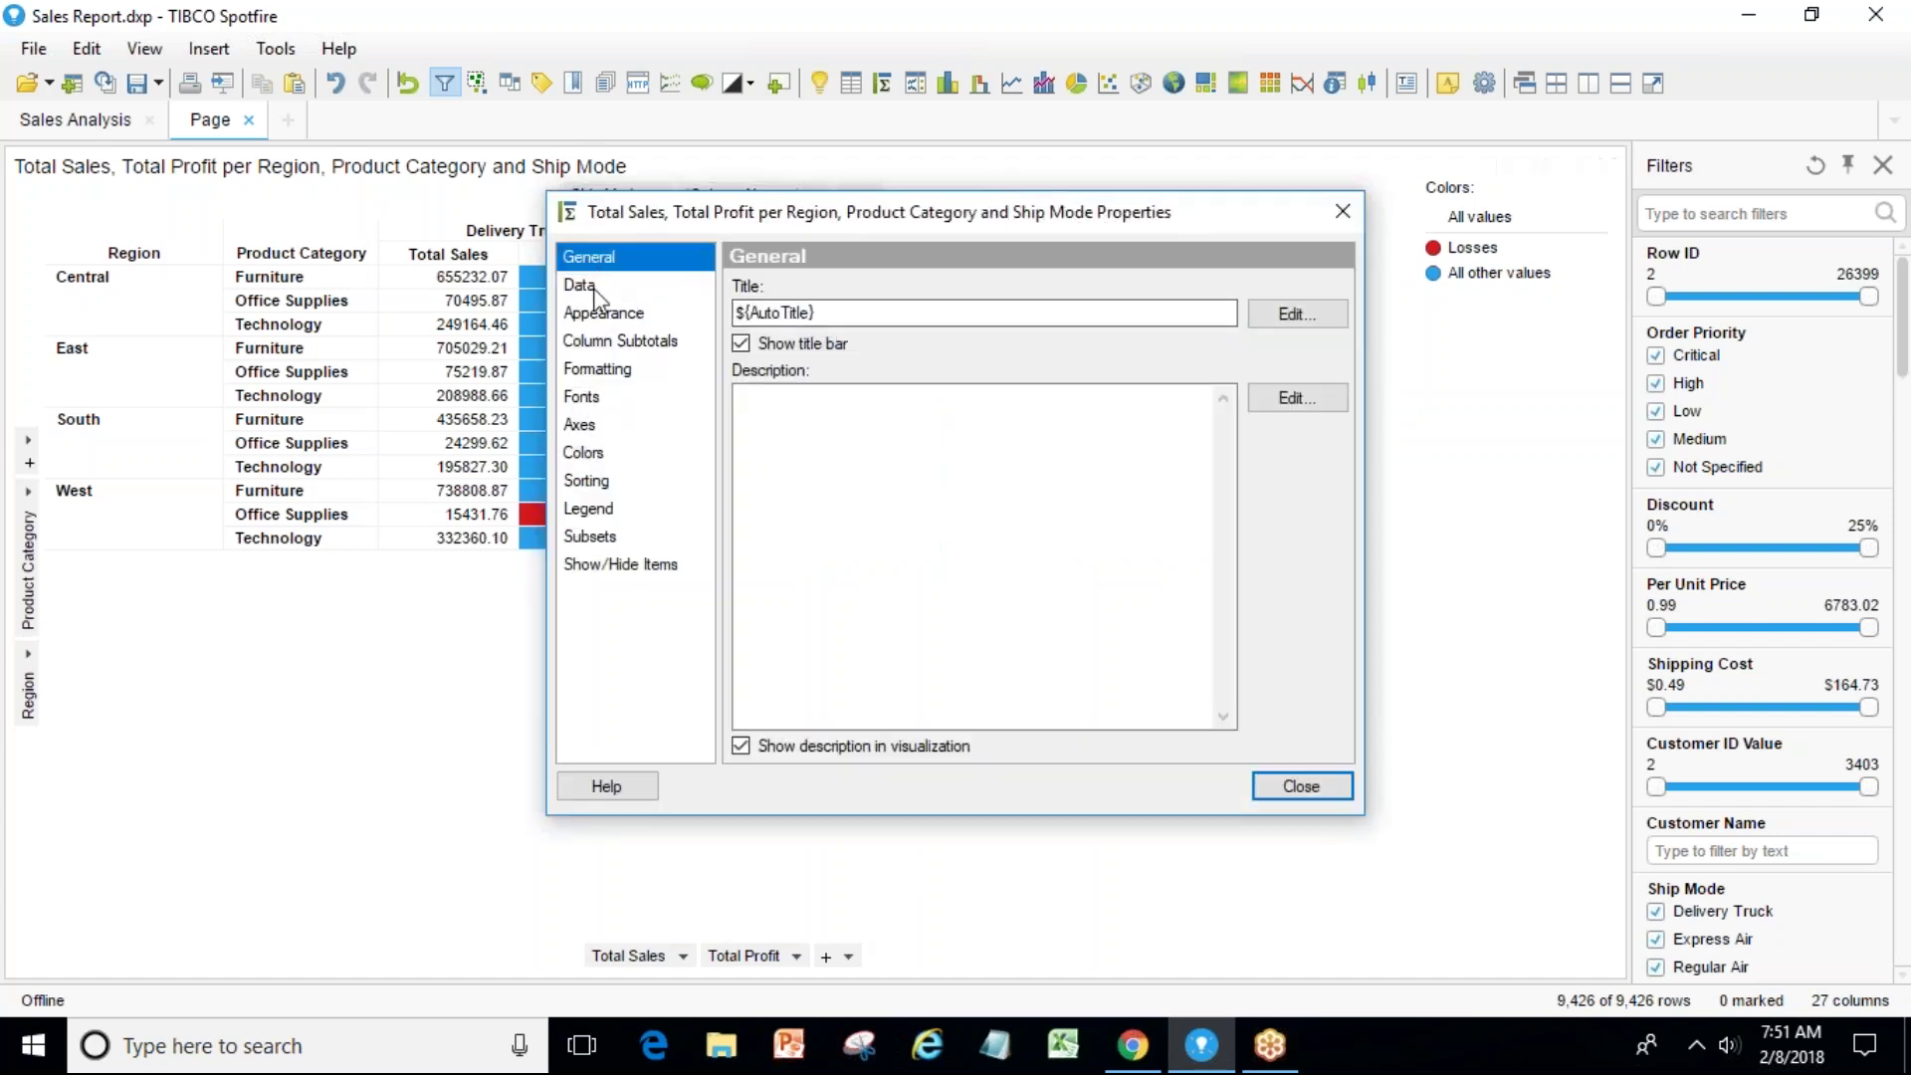
pyautogui.click(597, 314)
pyautogui.moveTo(907, 219); pyautogui.dragTo(1499, 174)
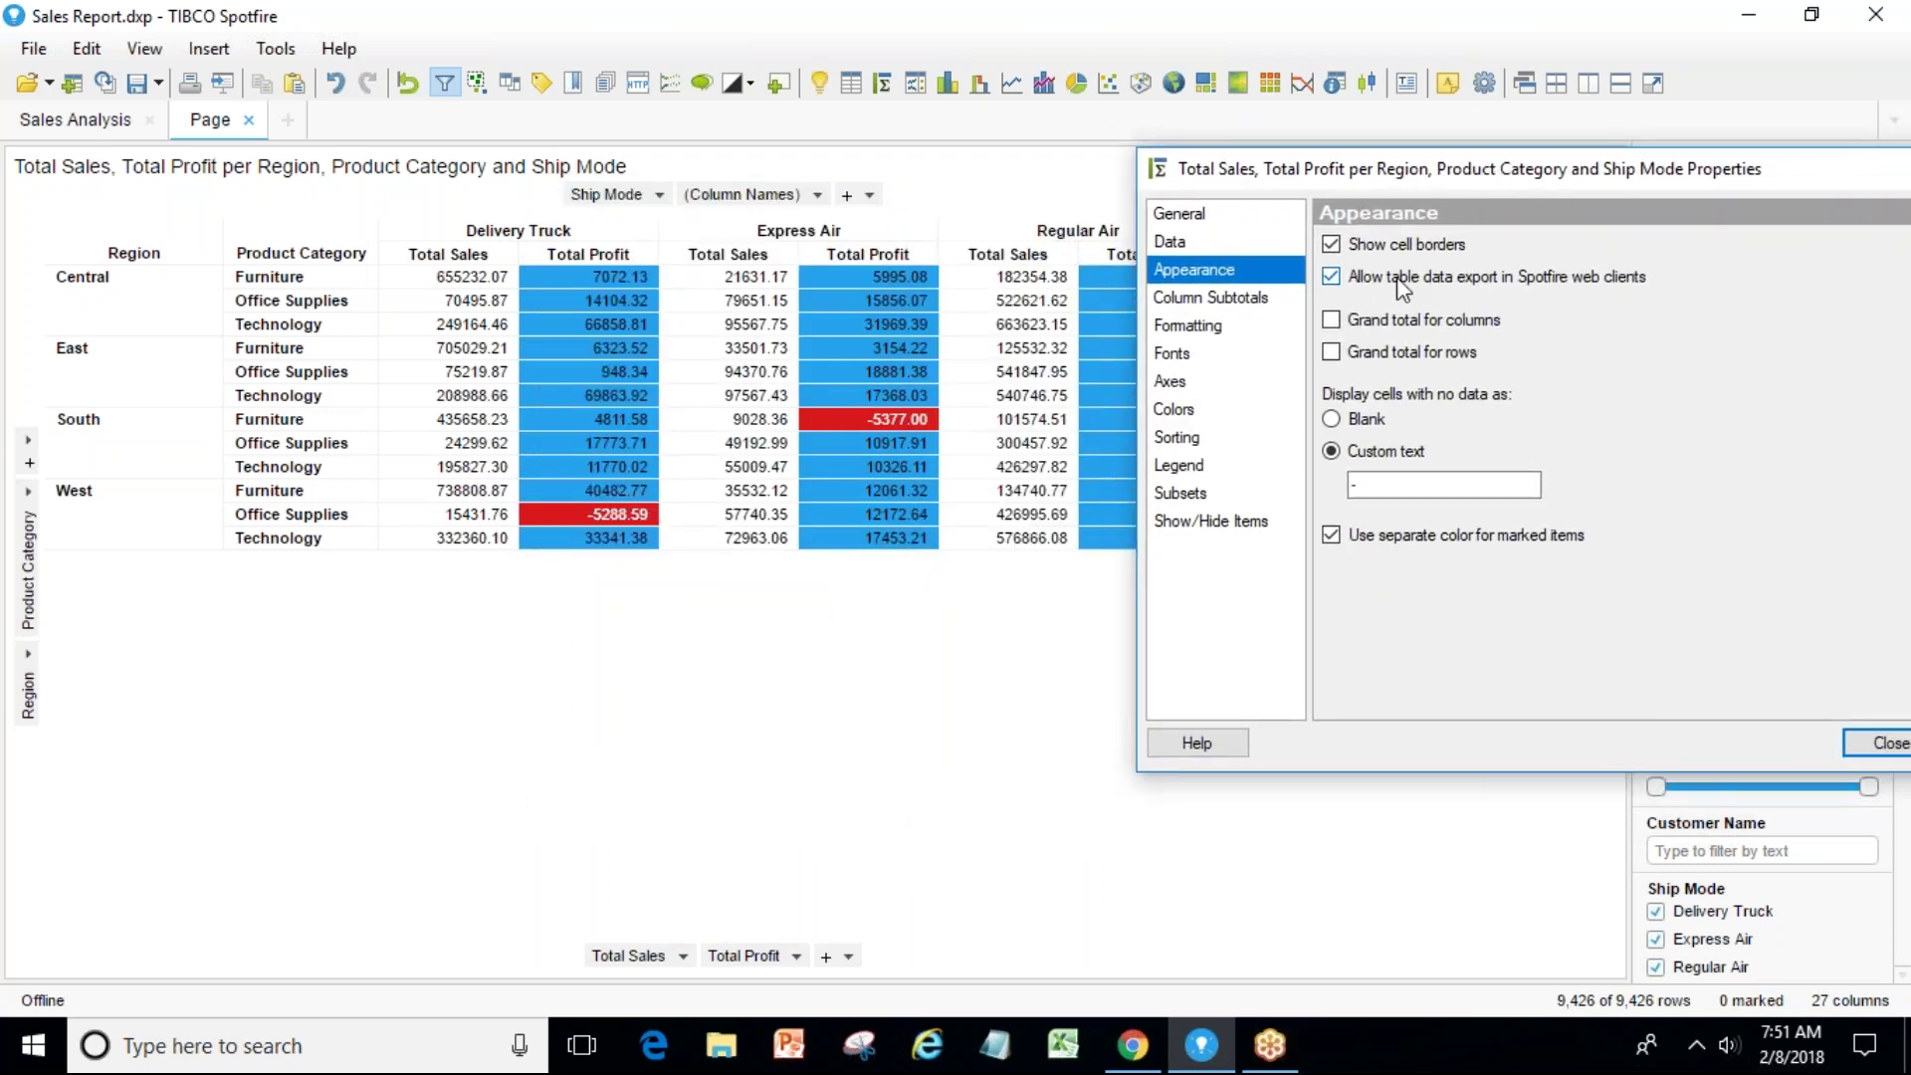
pyautogui.click(1332, 245)
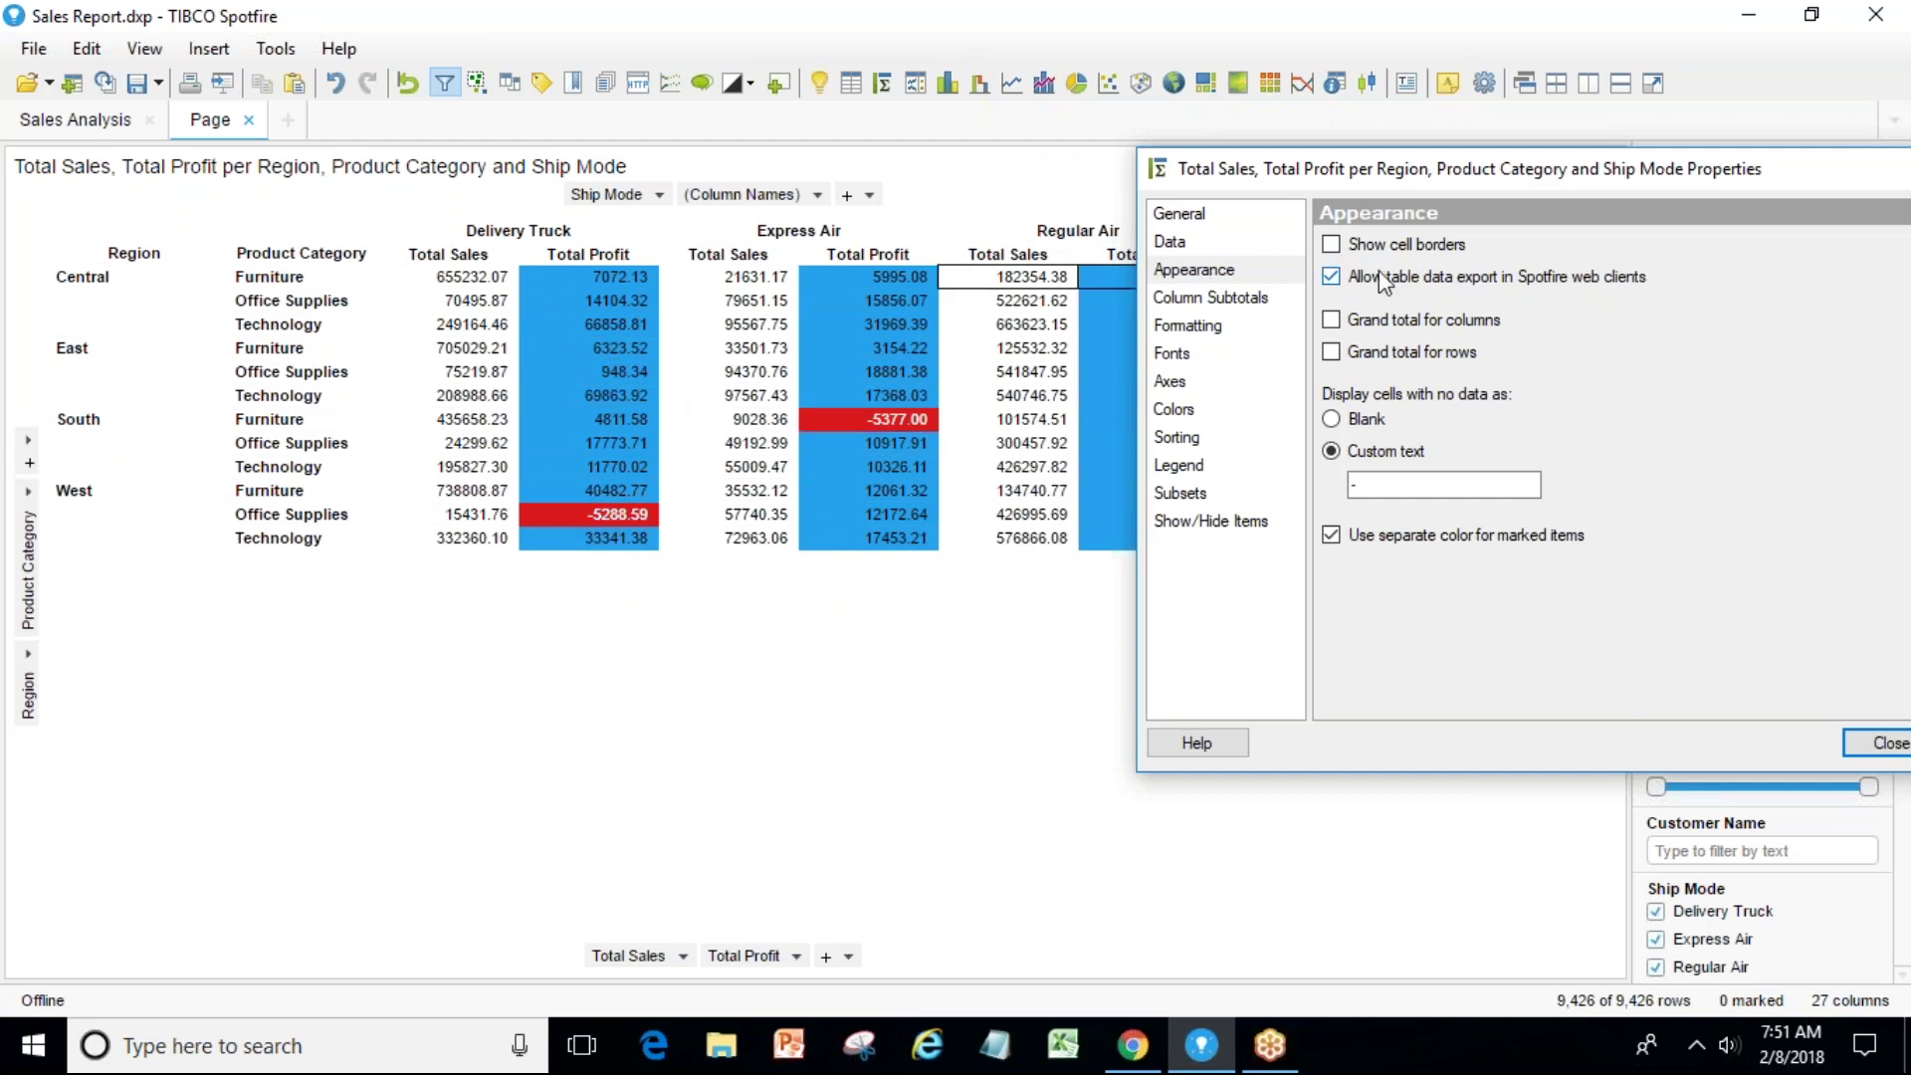
pyautogui.click(1331, 244)
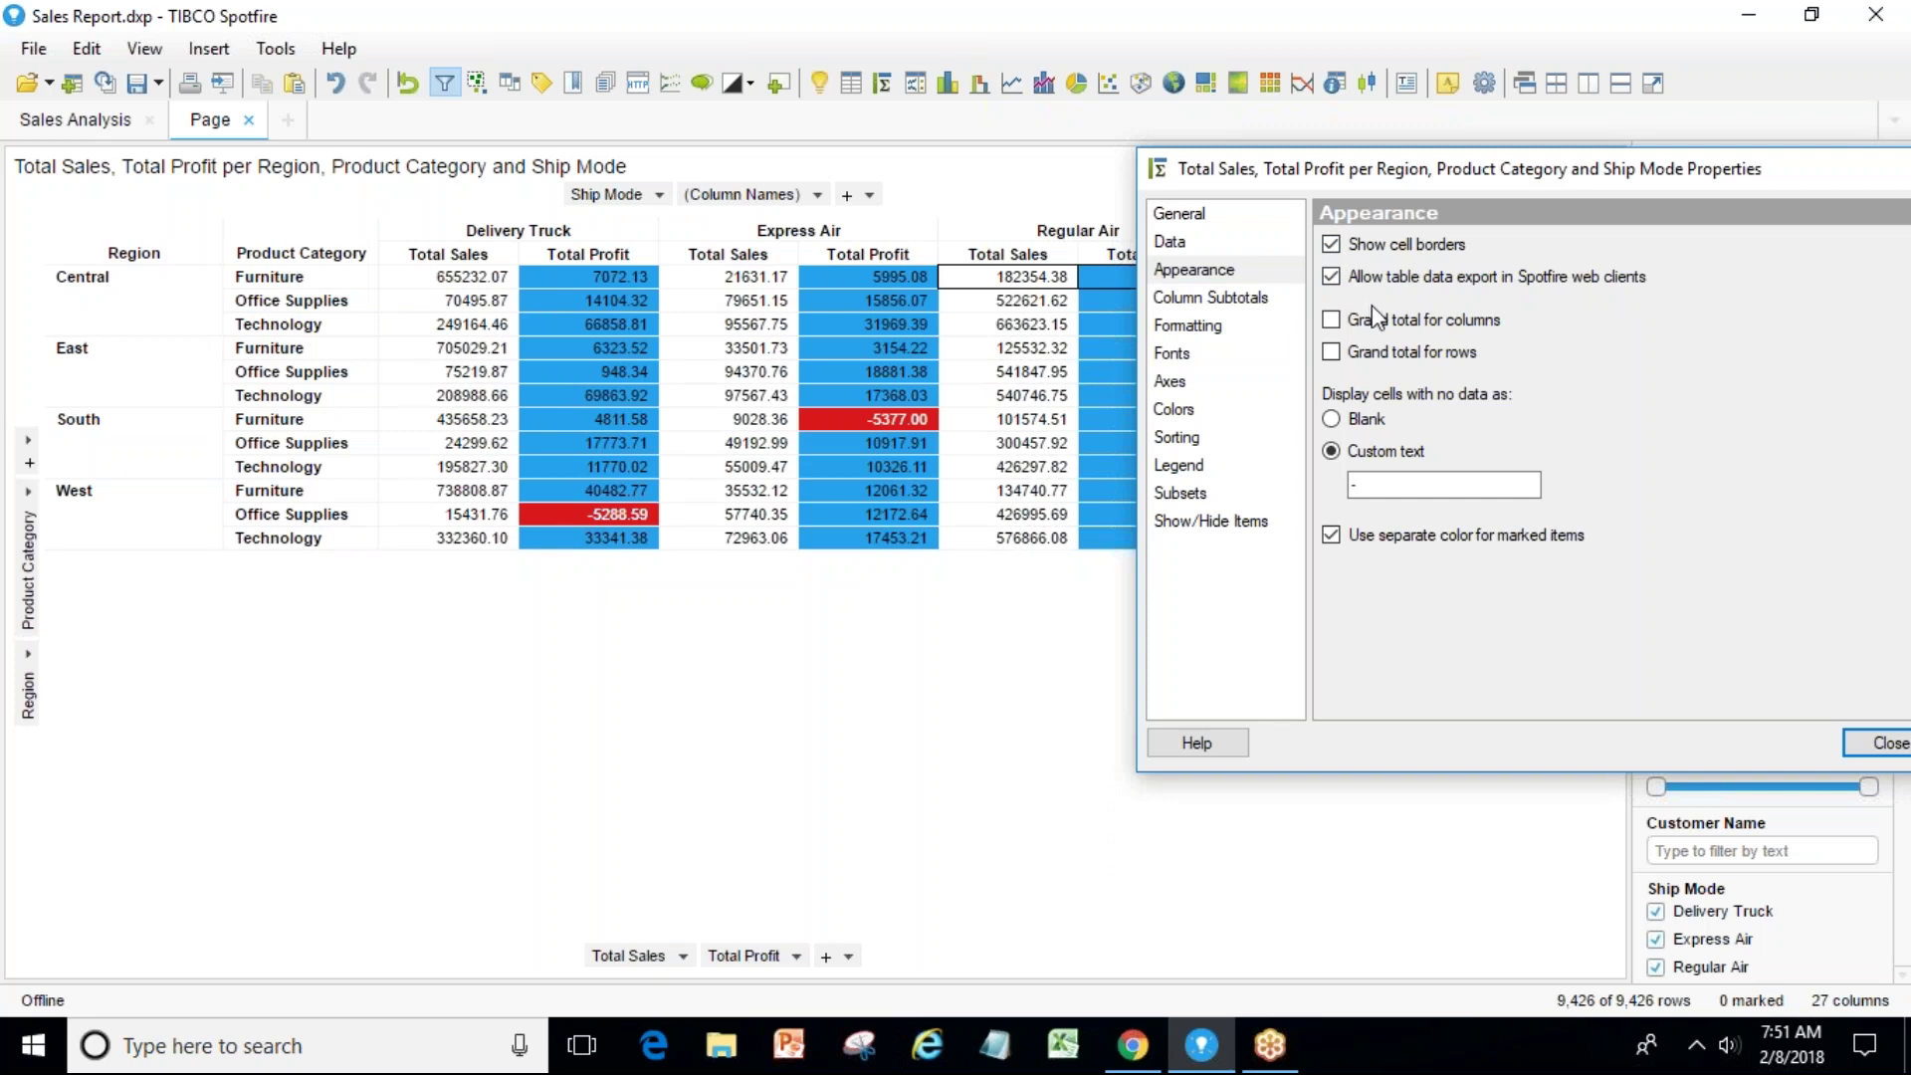
pyautogui.click(1331, 278)
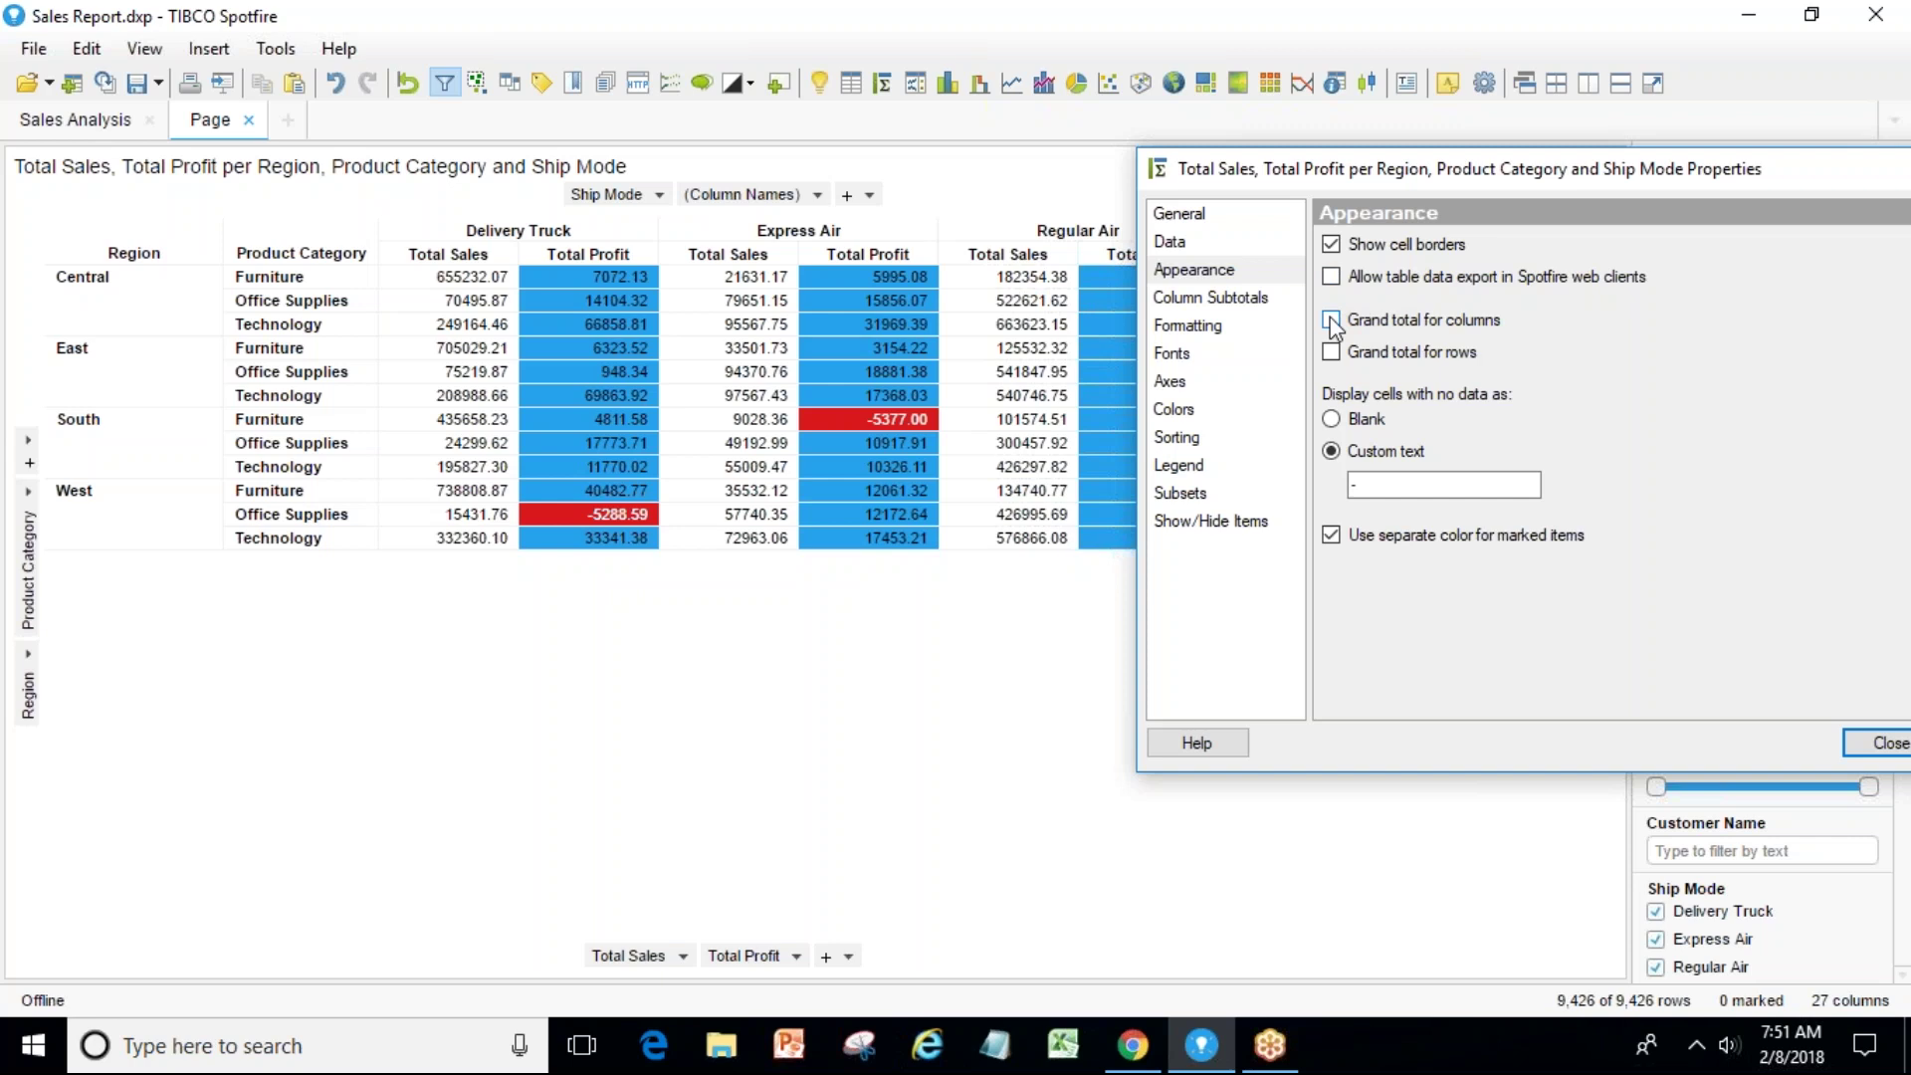
# Show grand totals for columns and rows in the cross table and view the totals.
pyautogui.click(1331, 321)
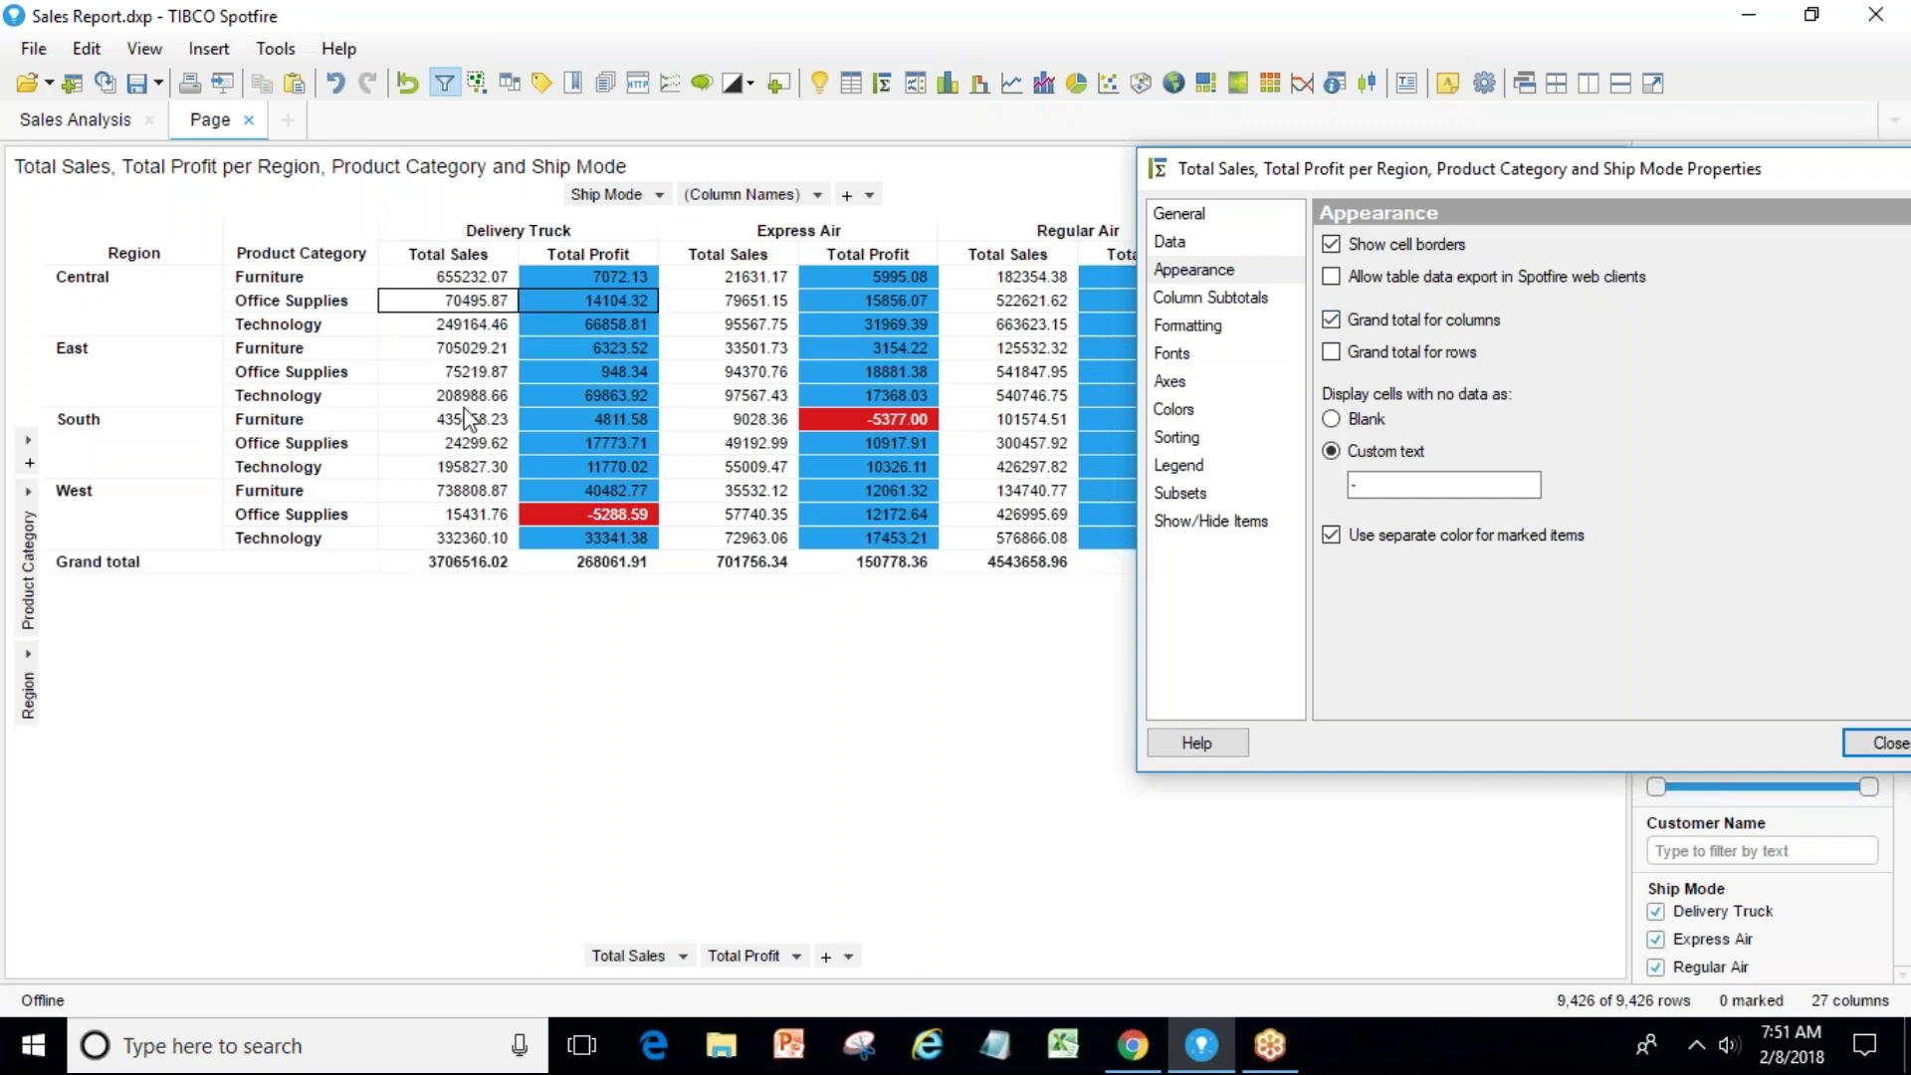
pyautogui.moveTo(458, 574)
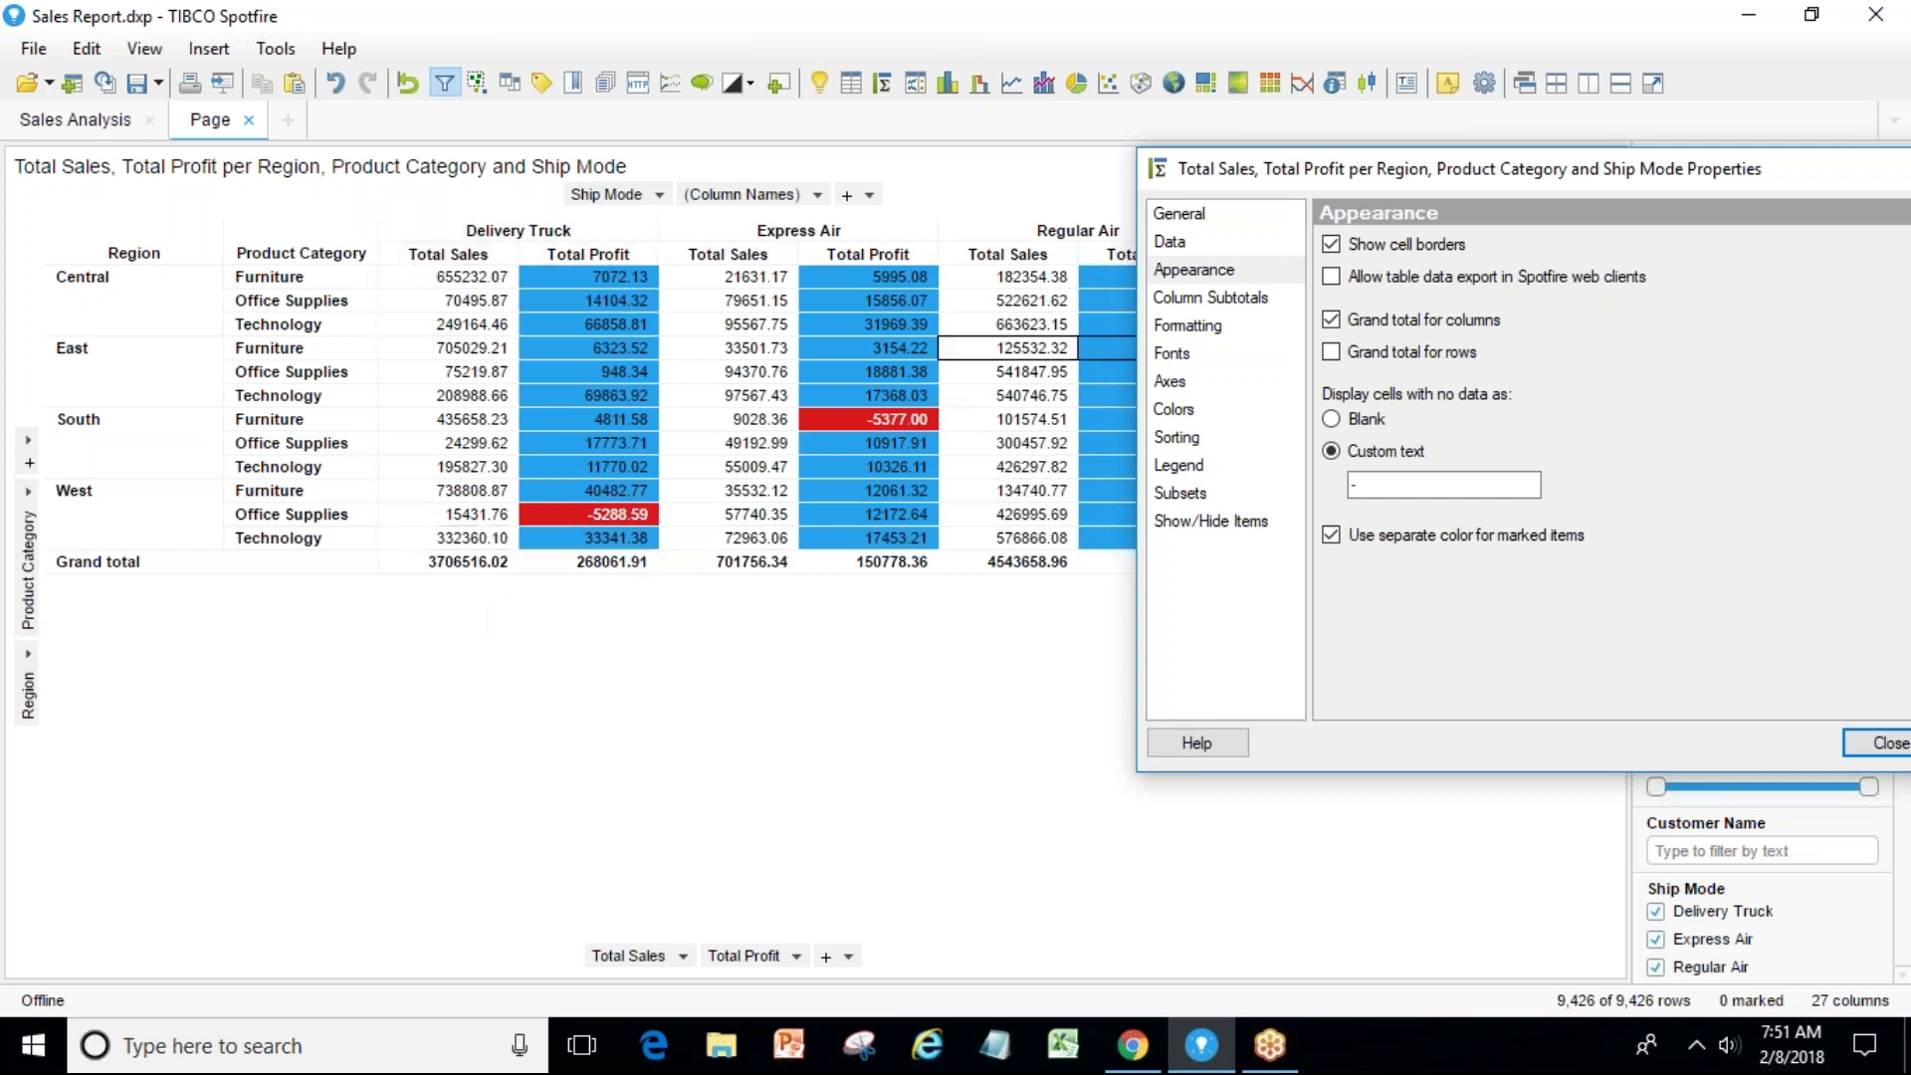
pyautogui.click(1330, 355)
pyautogui.moveTo(1616, 177); pyautogui.dragTo(1117, 713)
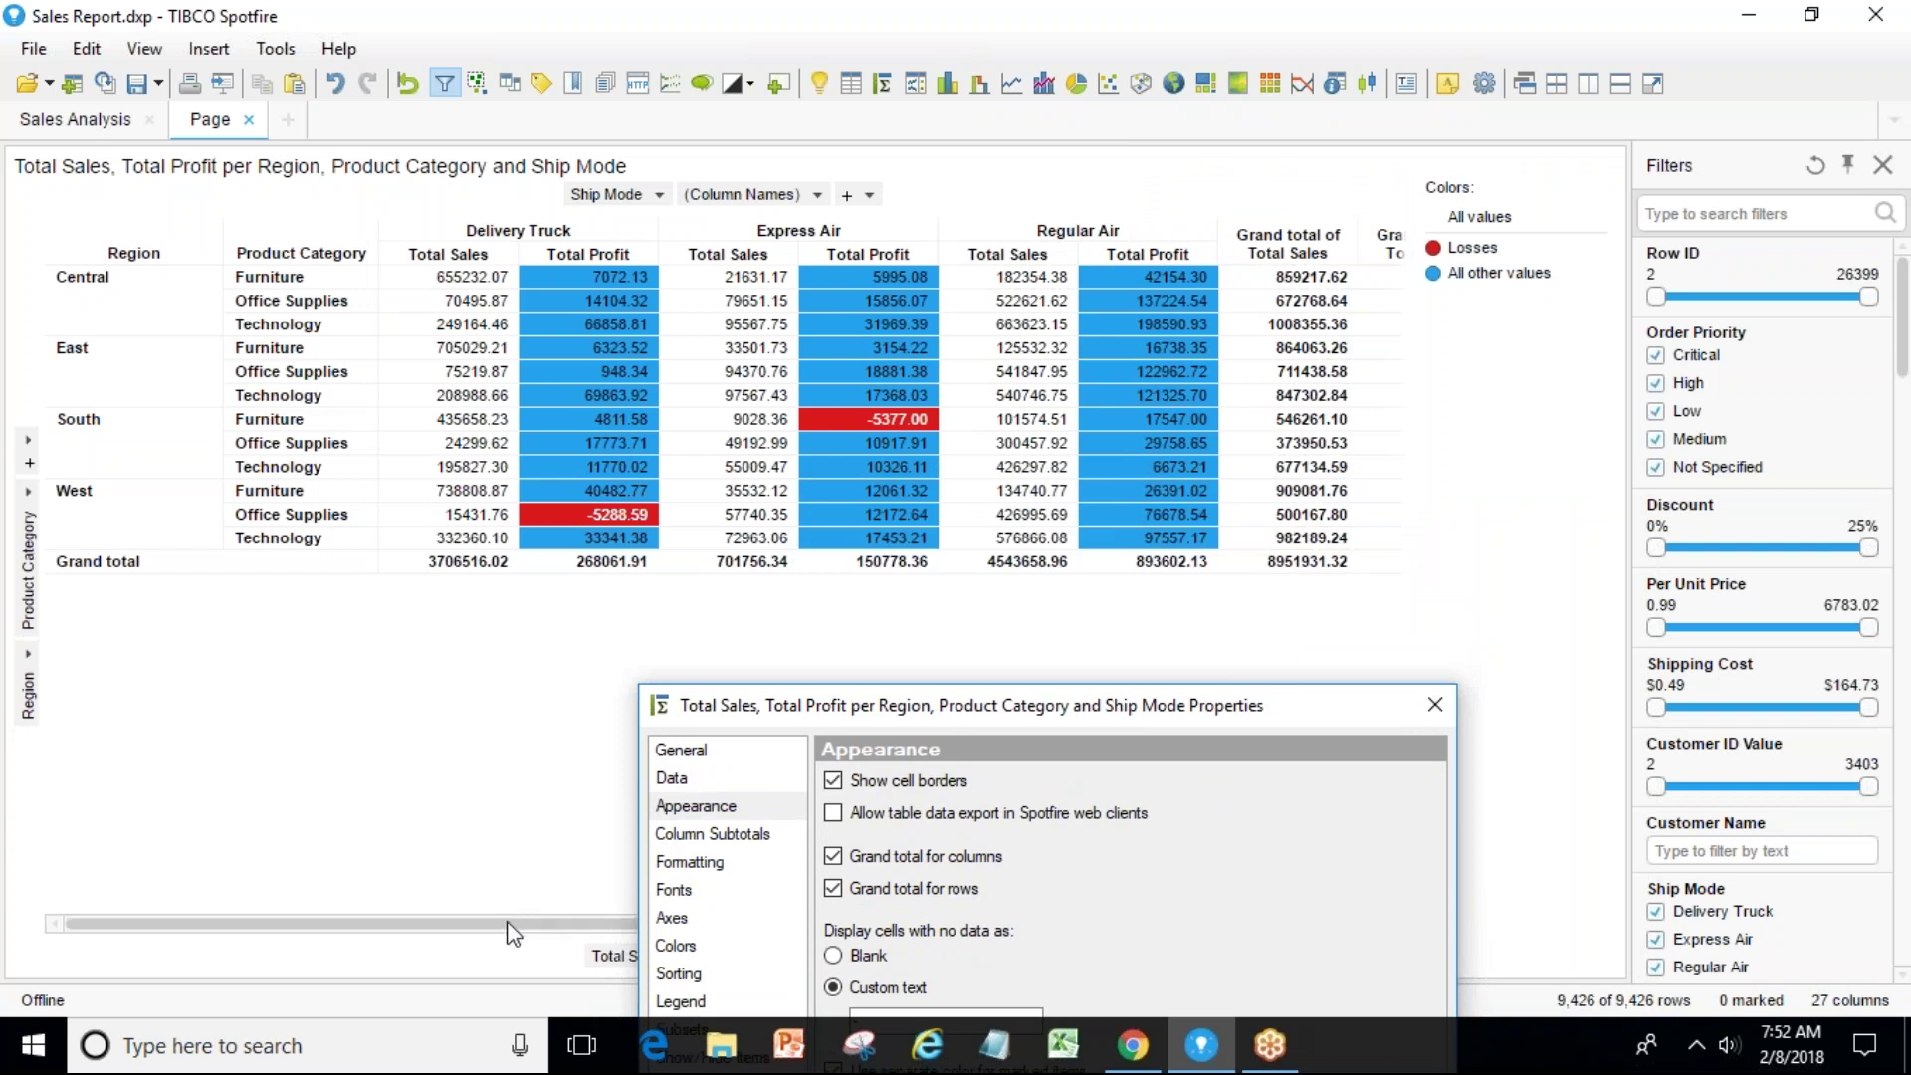
pyautogui.moveTo(513, 933); pyautogui.dragTo(597, 928)
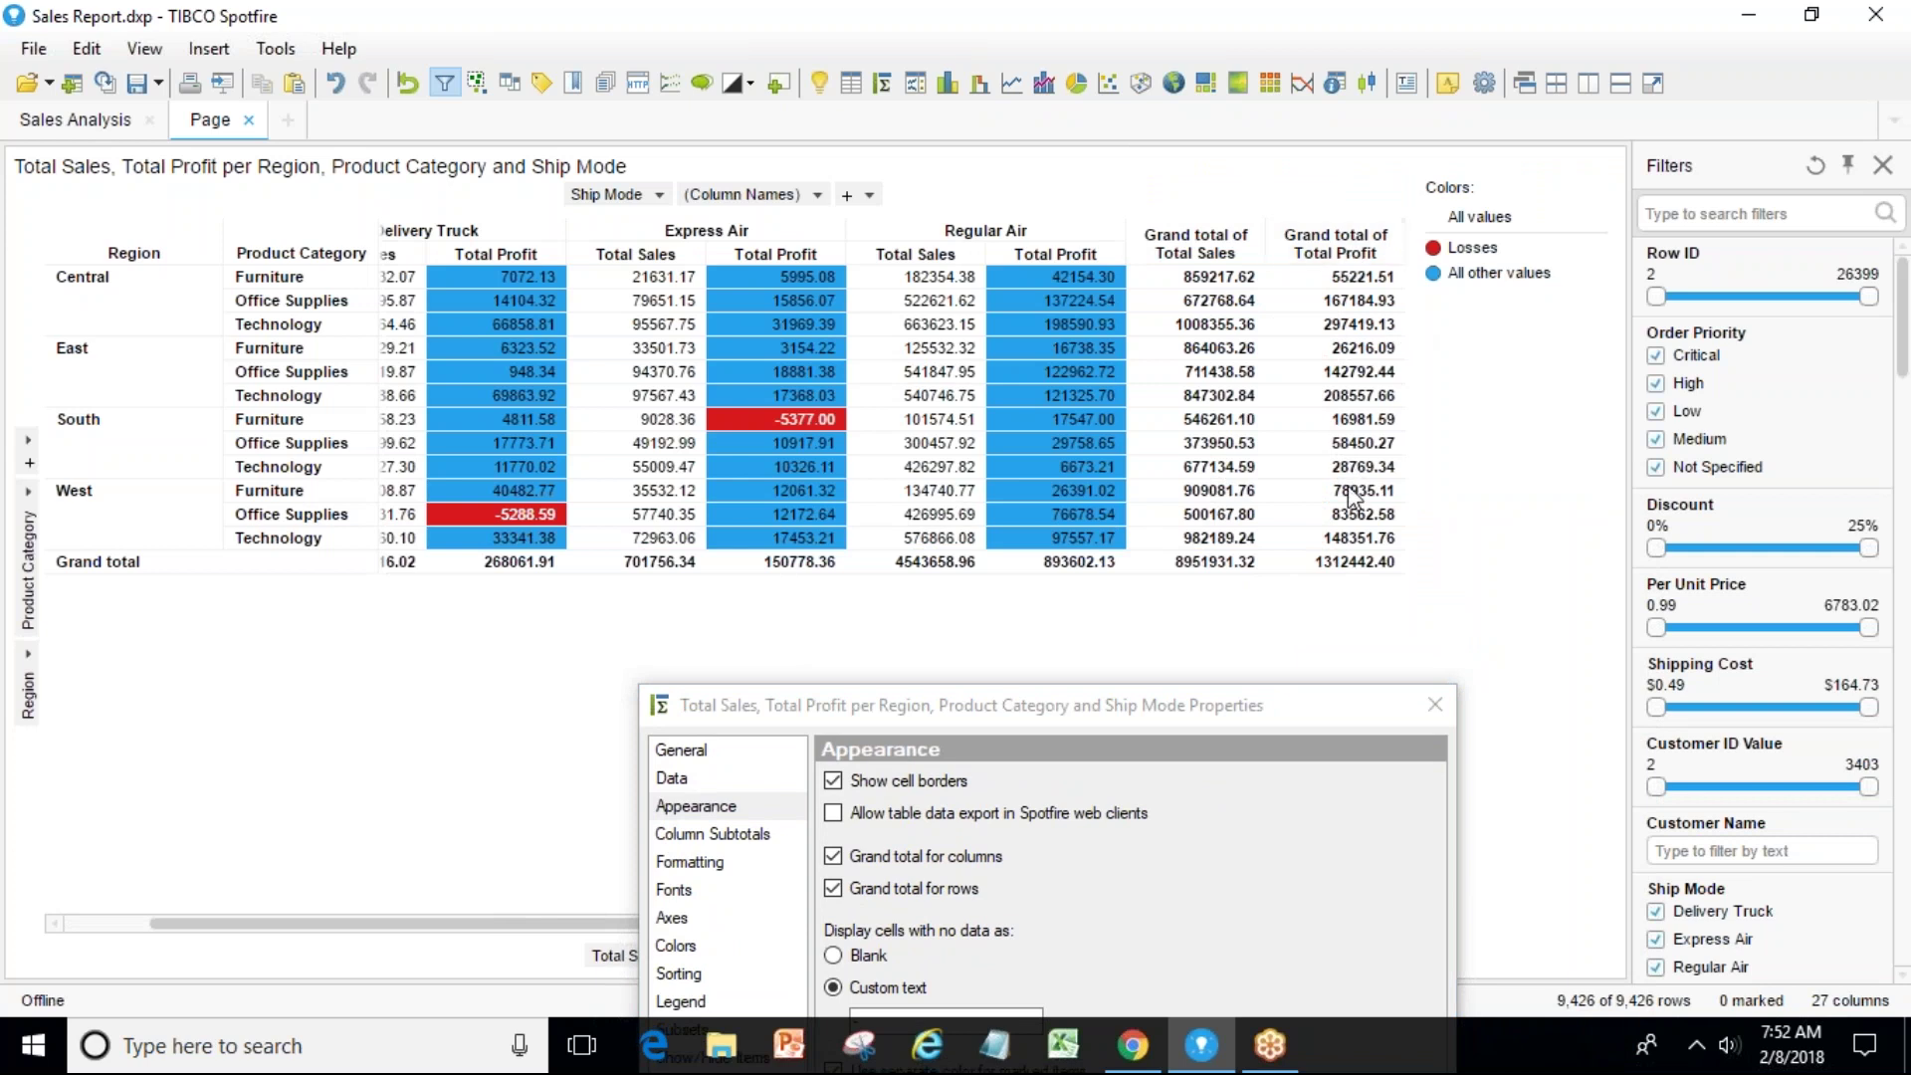
pyautogui.moveTo(1234, 576); pyautogui.dragTo(1472, 209)
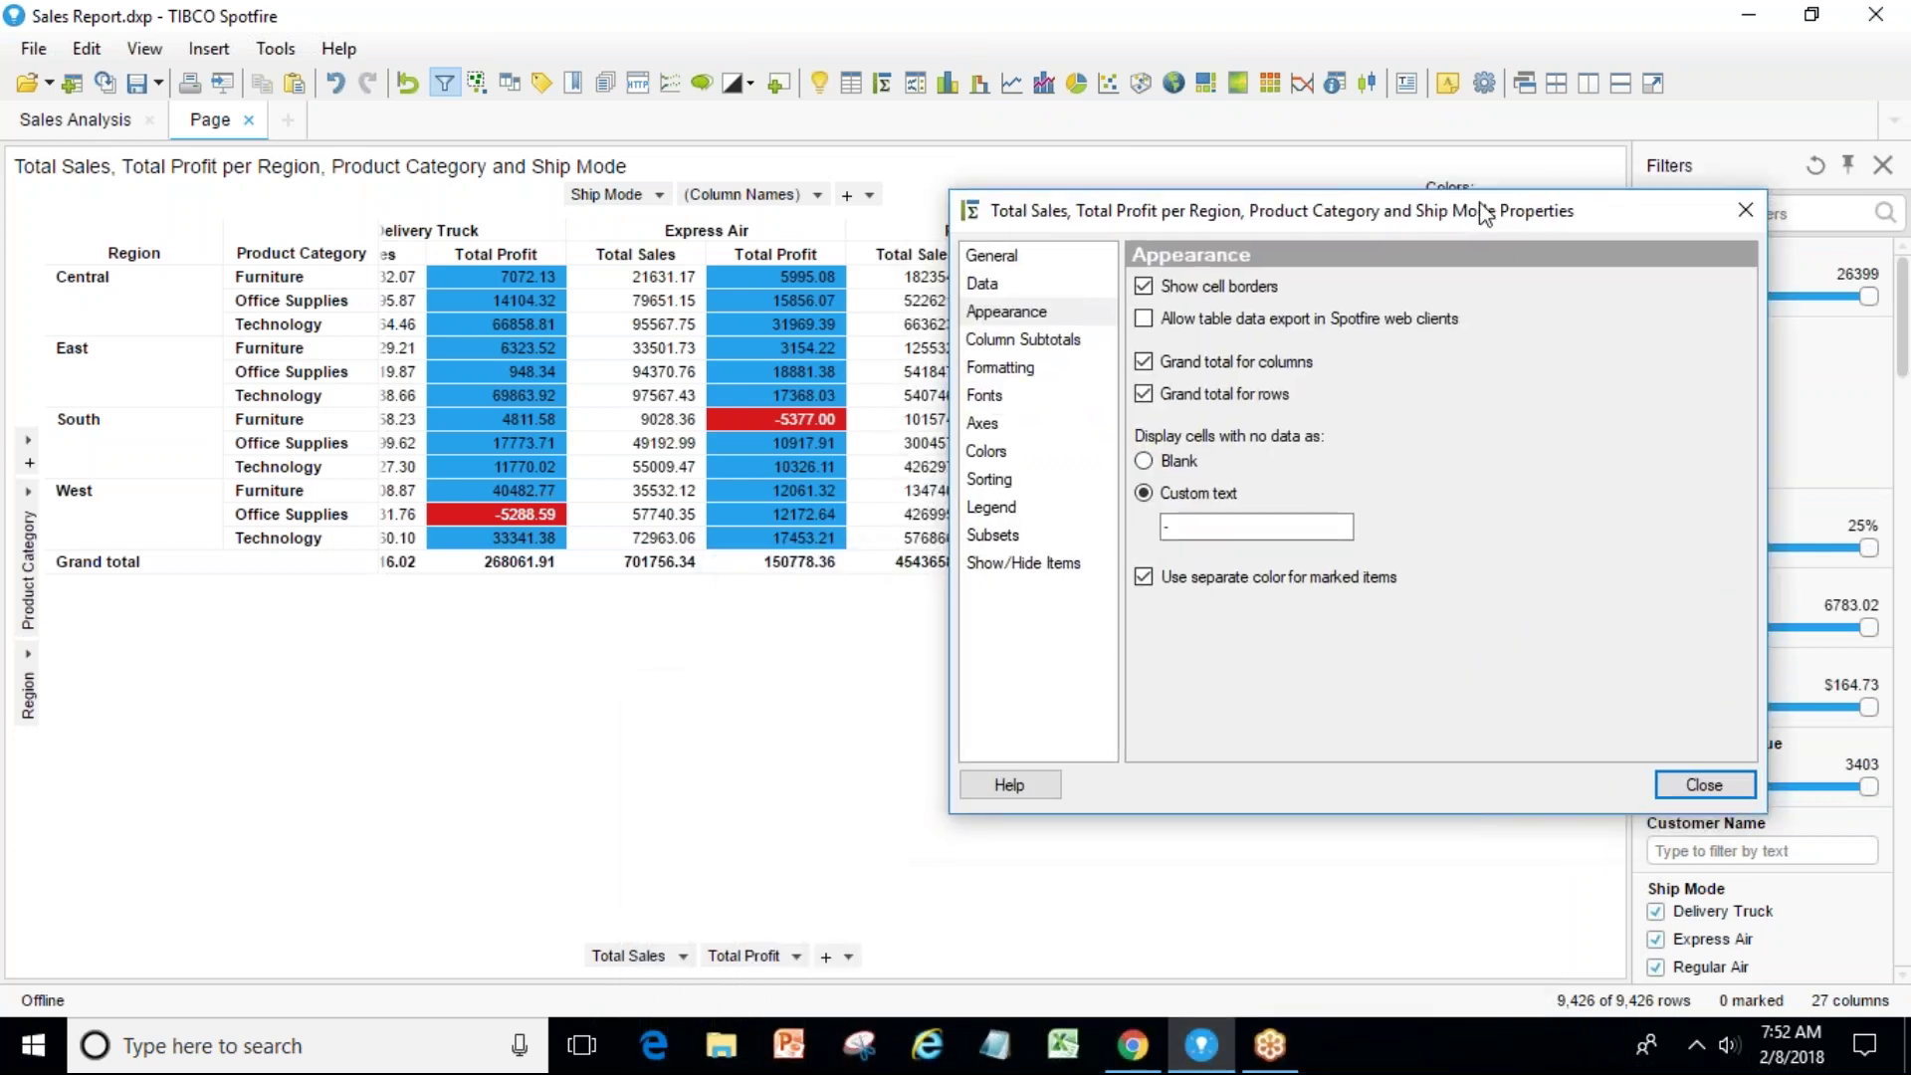
# Turn off the grand totals for rows and columns and close the cross table's properties.
pyautogui.click(1144, 392)
pyautogui.click(1144, 360)
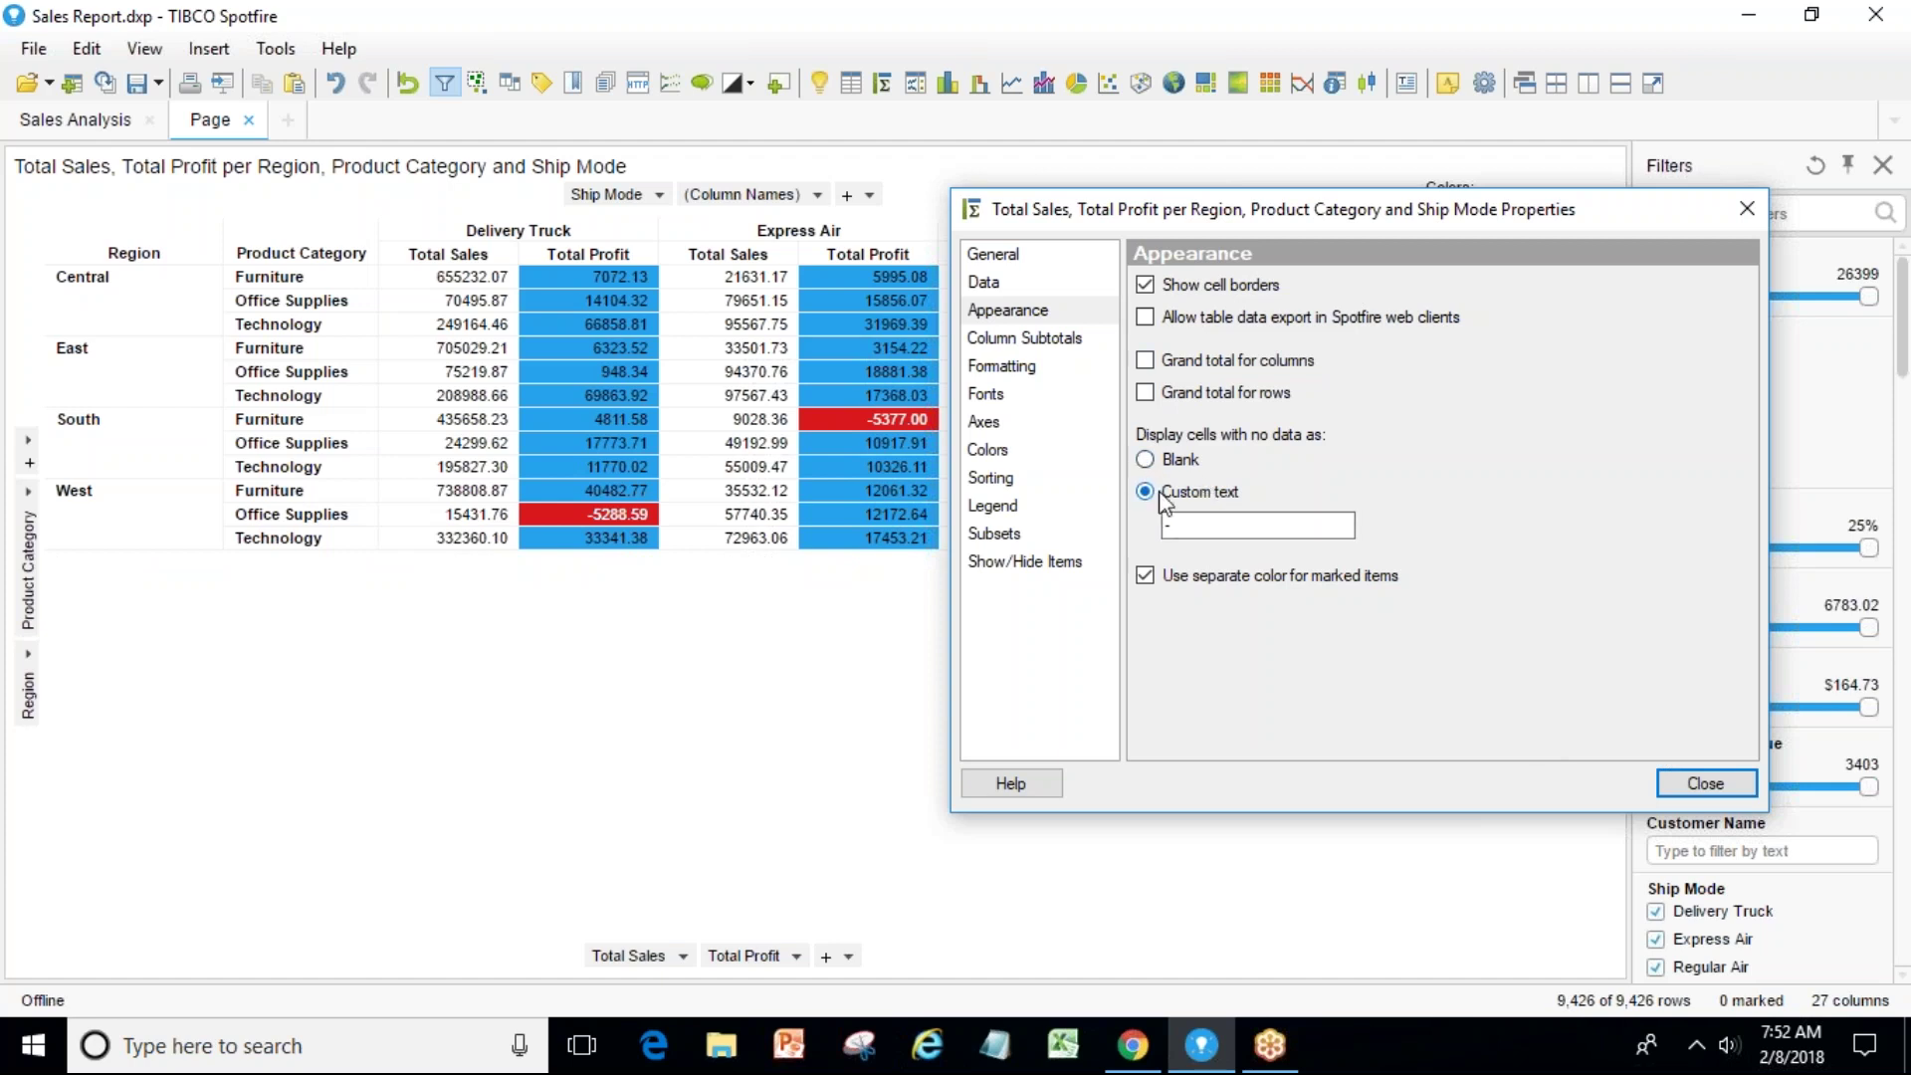
pyautogui.click(1697, 783)
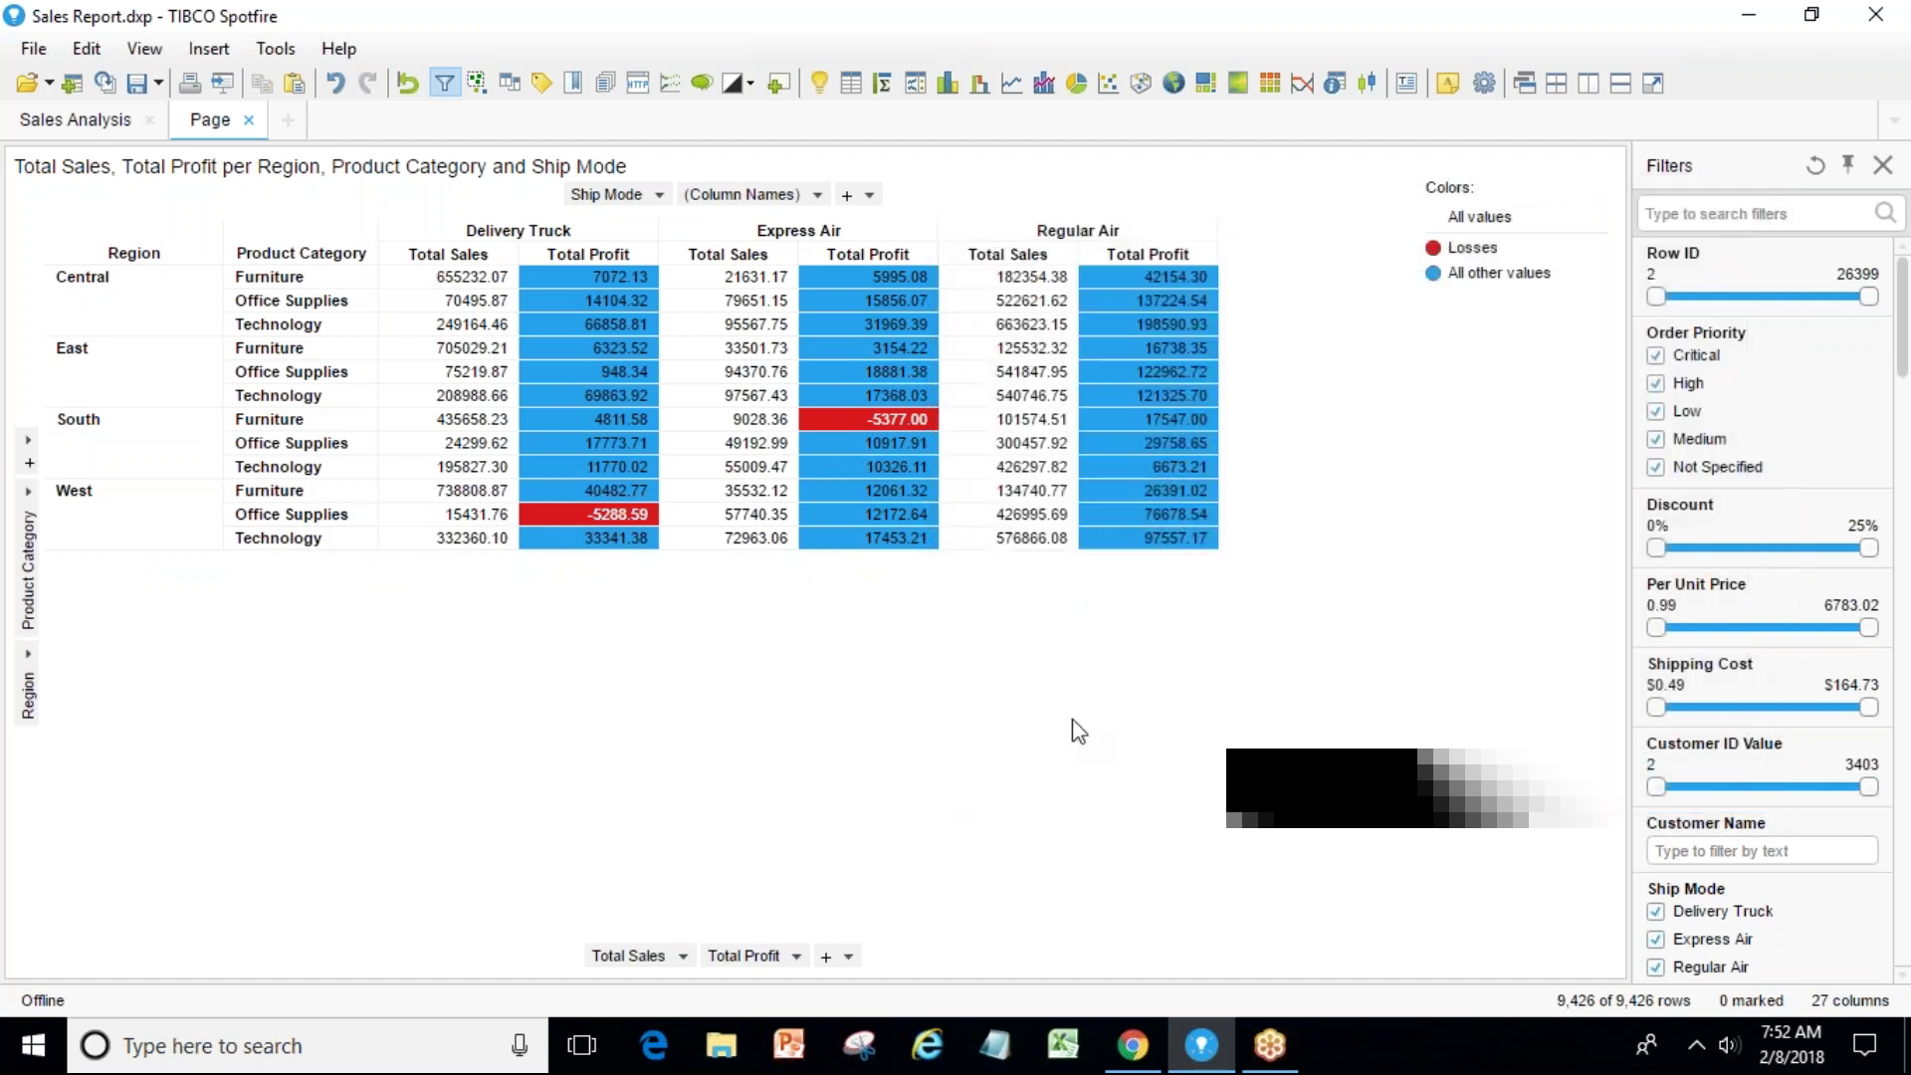
# Add Product Sub-Category as a third row level in the cross table, below Product Category.
pyautogui.click(30, 450)
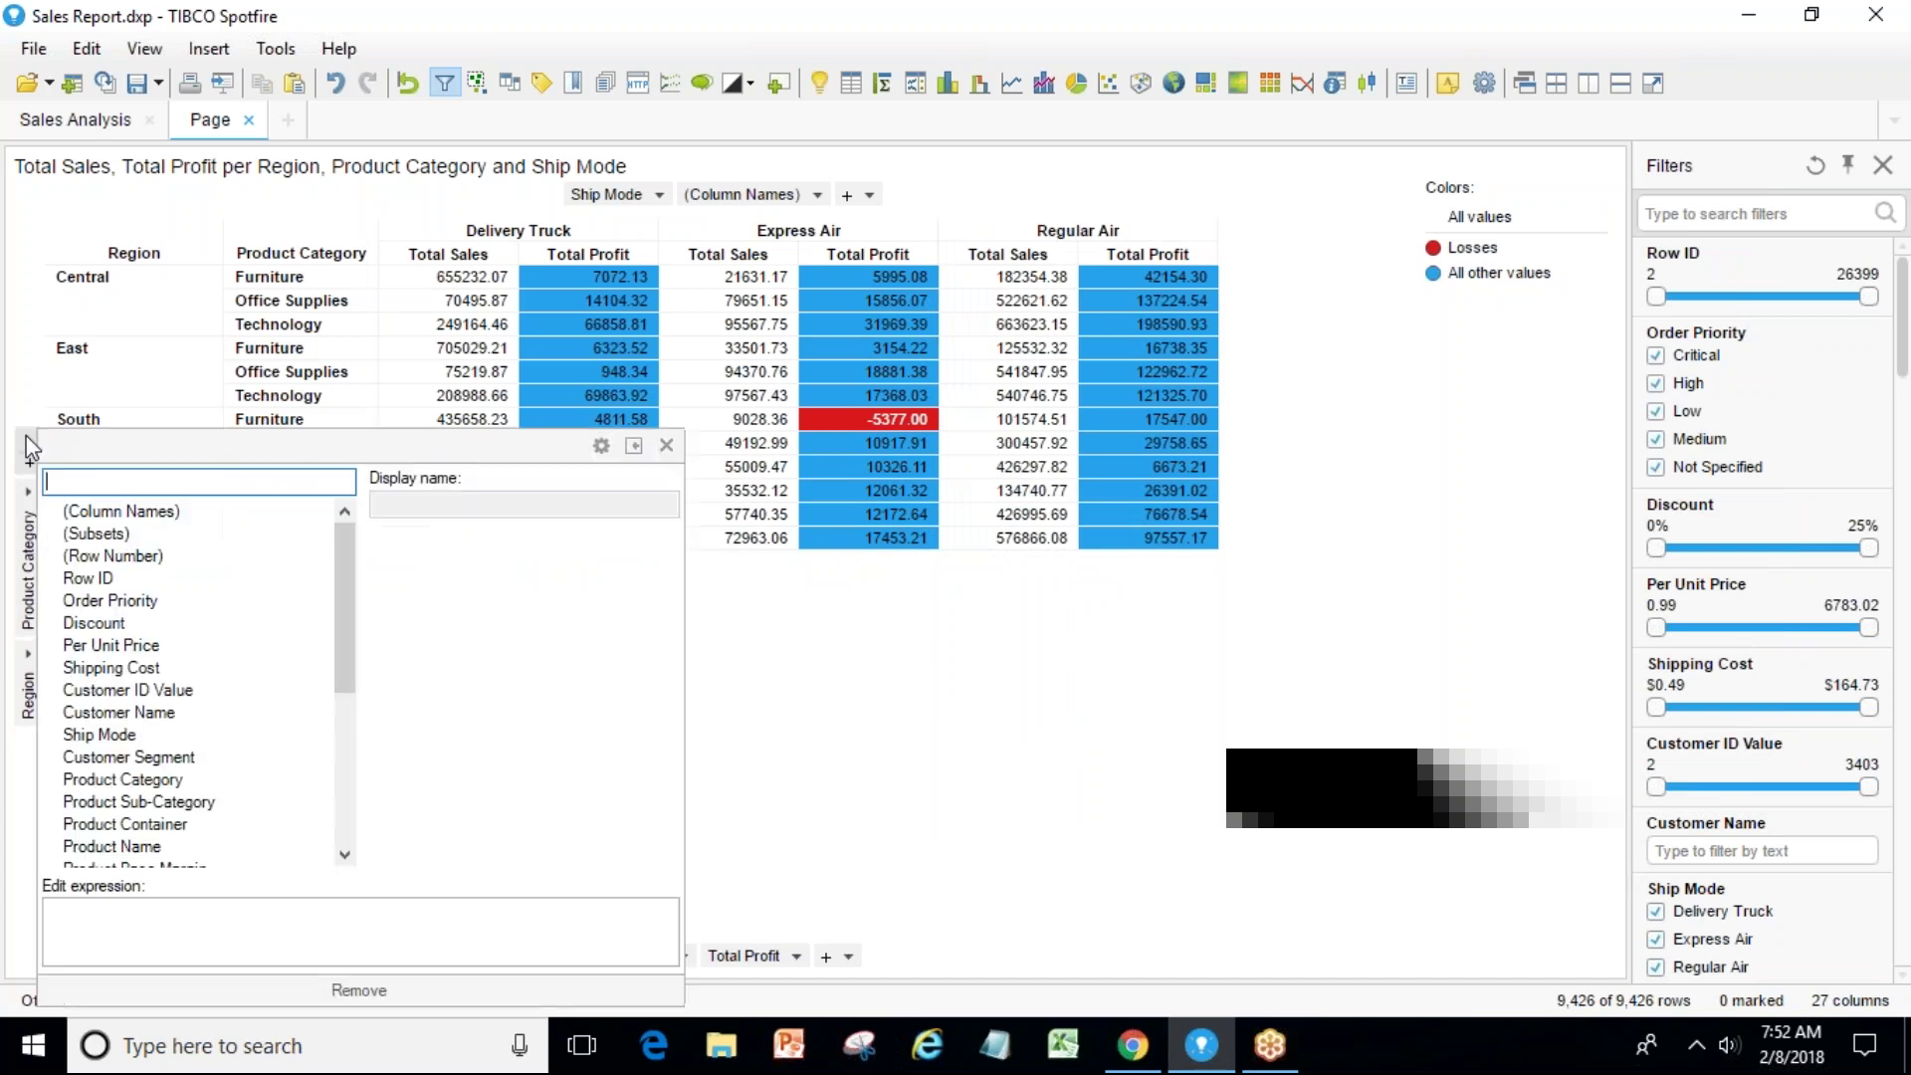
pyautogui.click(190, 794)
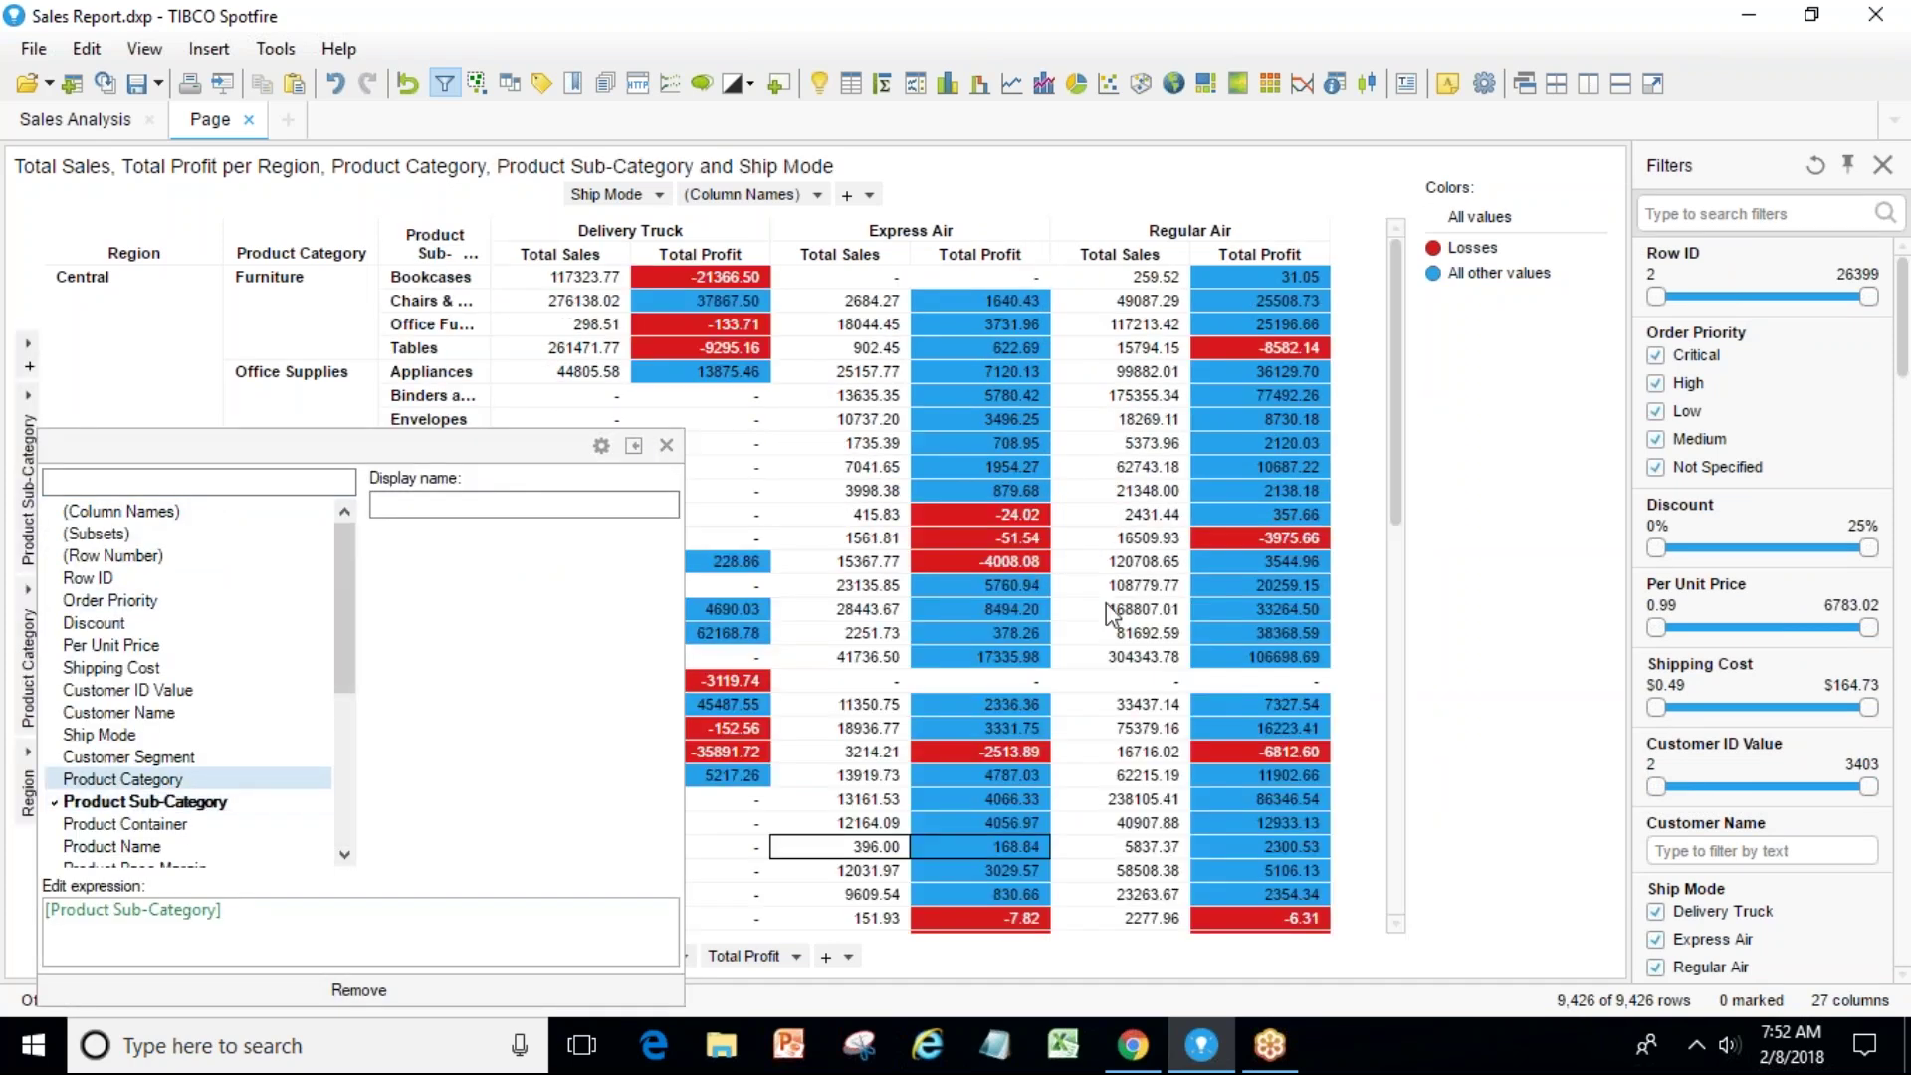
pyautogui.click(1427, 448)
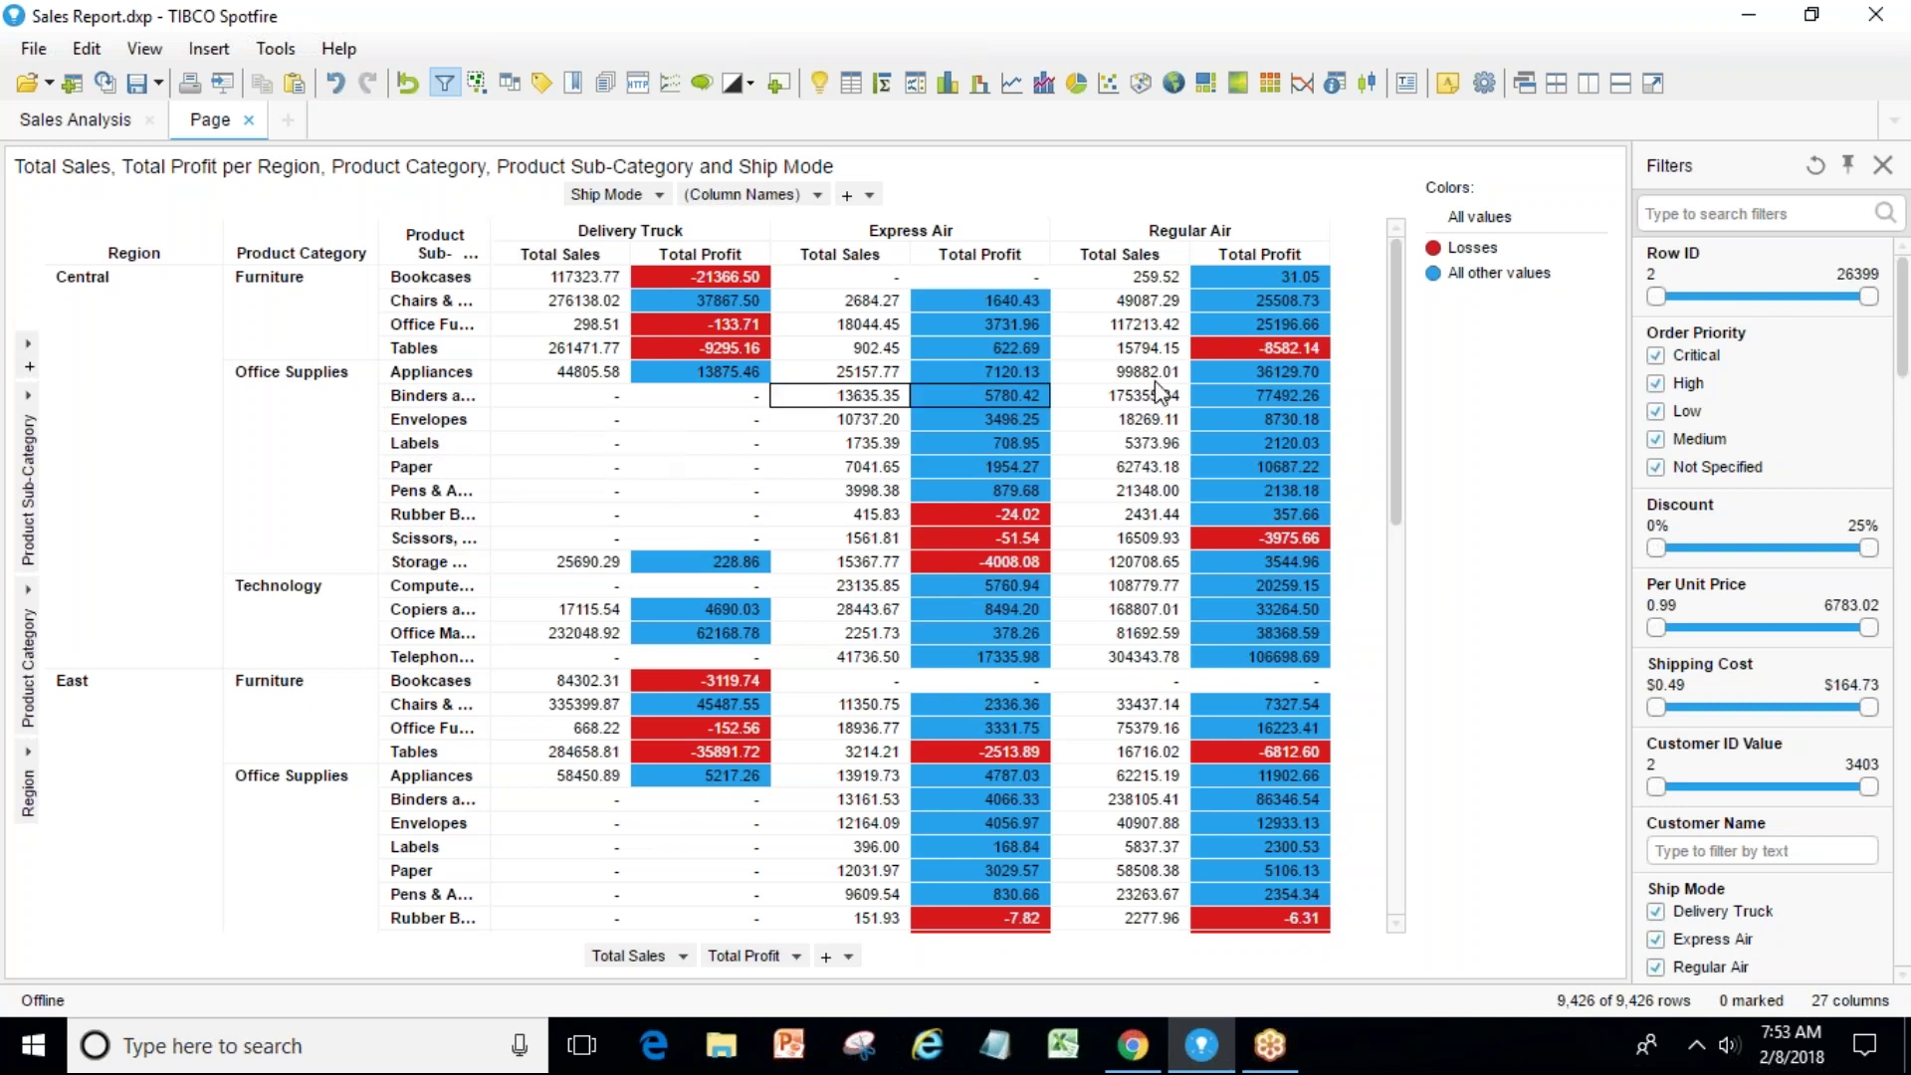
pyautogui.moveTo(1407, 396); pyautogui.dragTo(1403, 349)
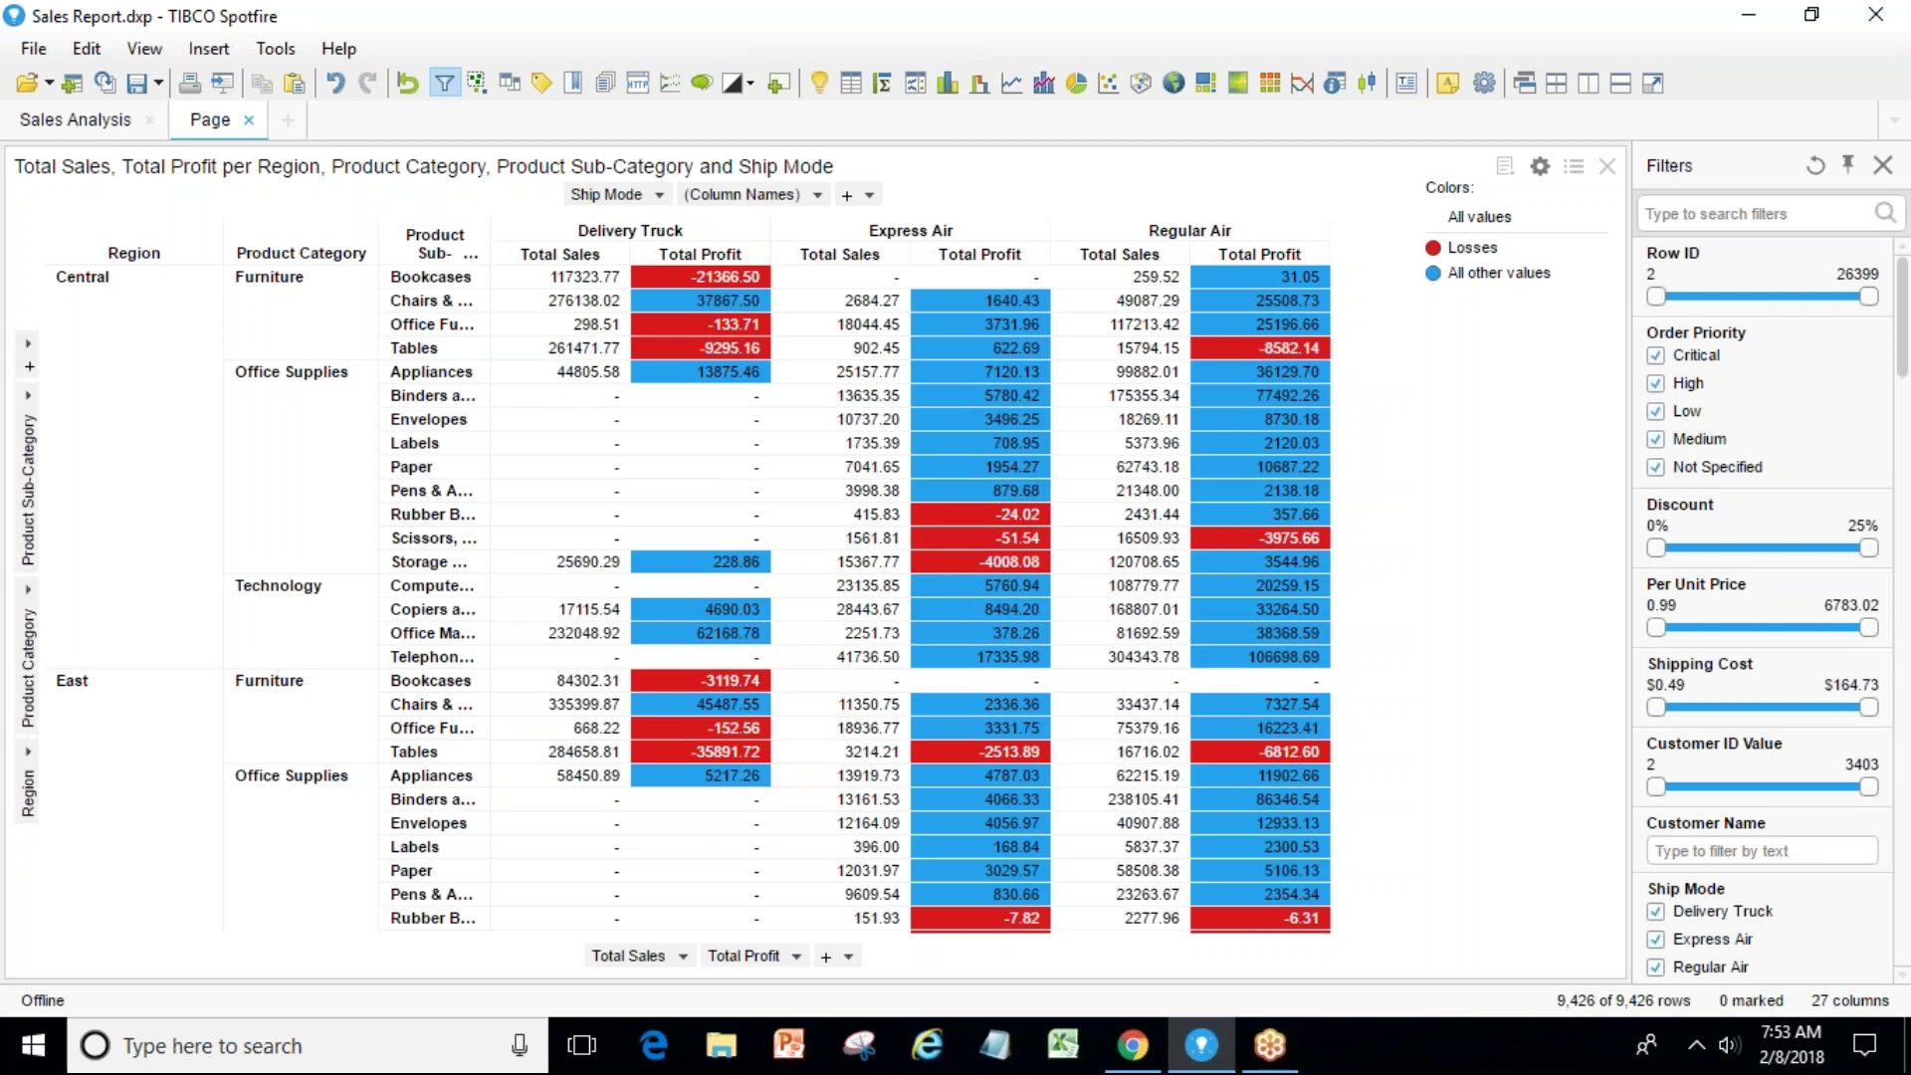
# Set the cross table's appearance to display cells with no data as blank.
pyautogui.click(1539, 166)
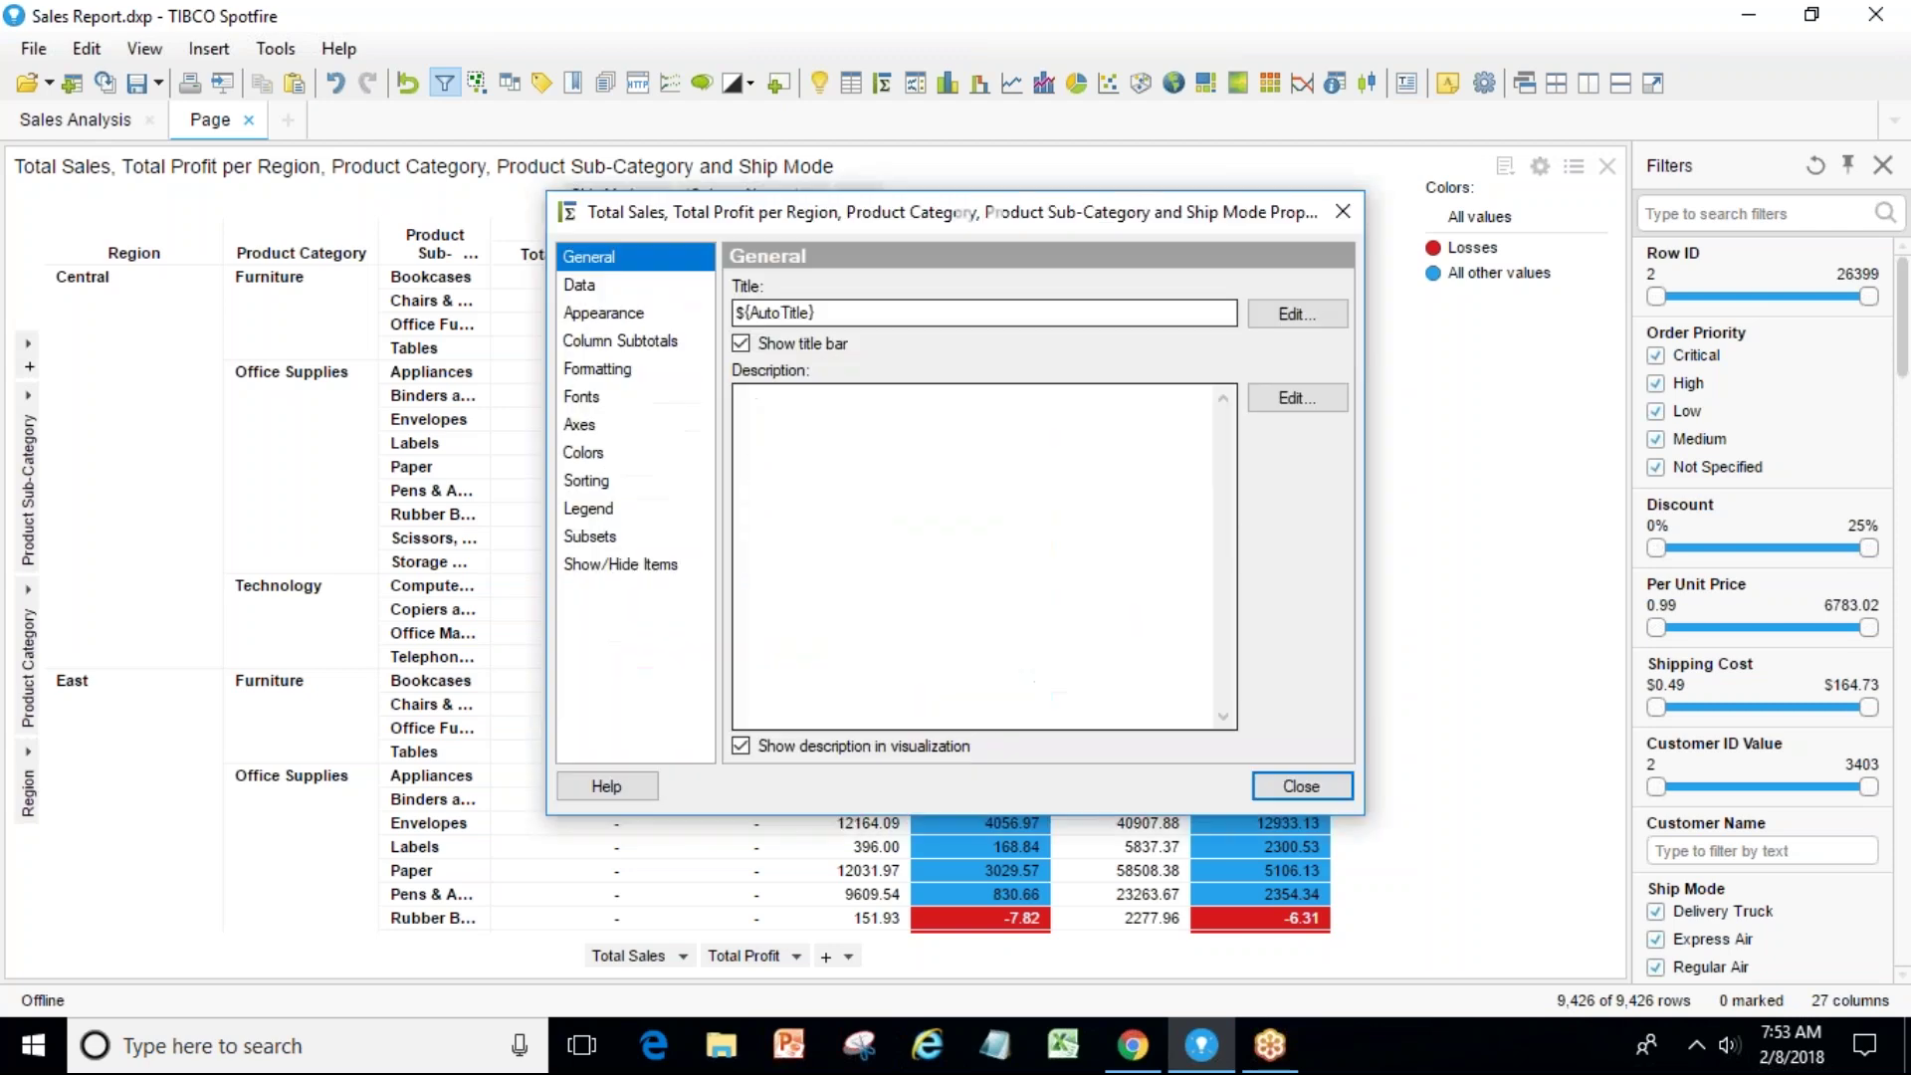
pyautogui.click(604, 314)
pyautogui.moveTo(839, 214); pyautogui.dragTo(1343, 112)
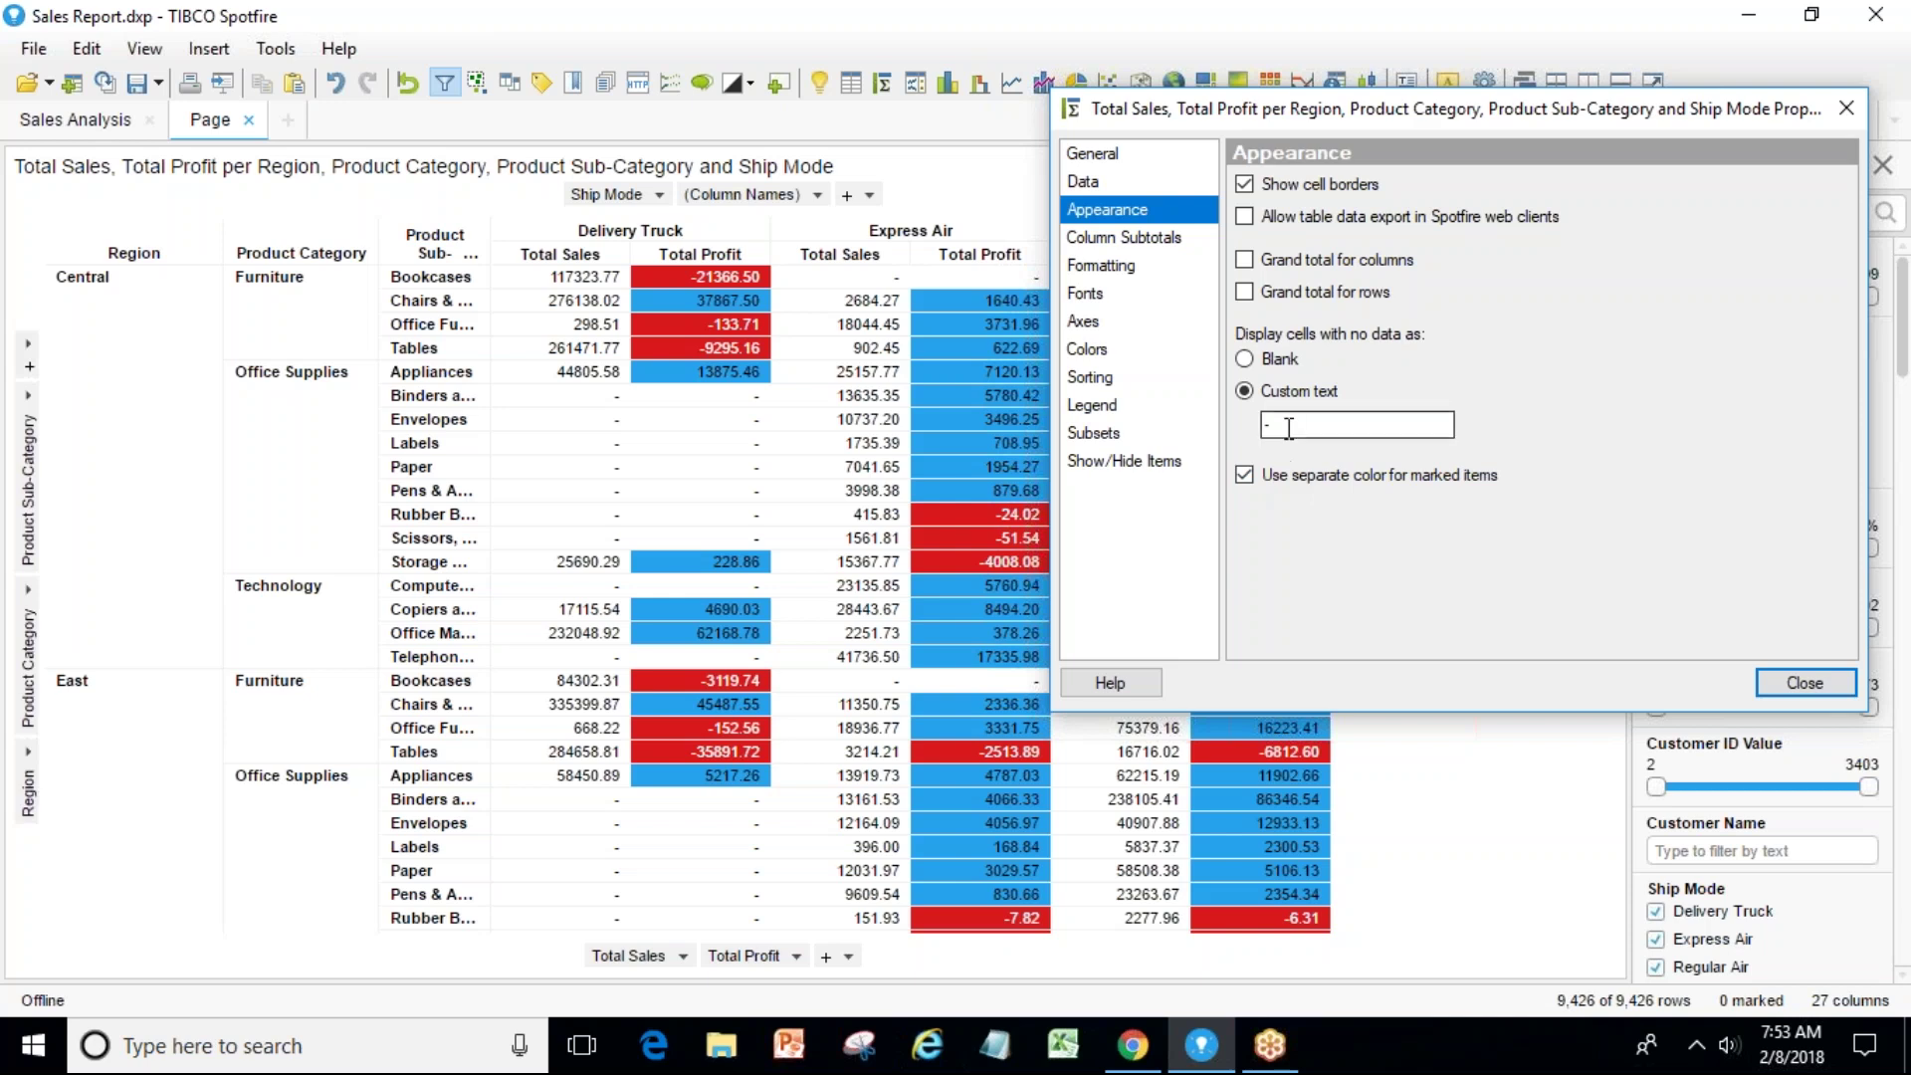
pyautogui.click(1244, 359)
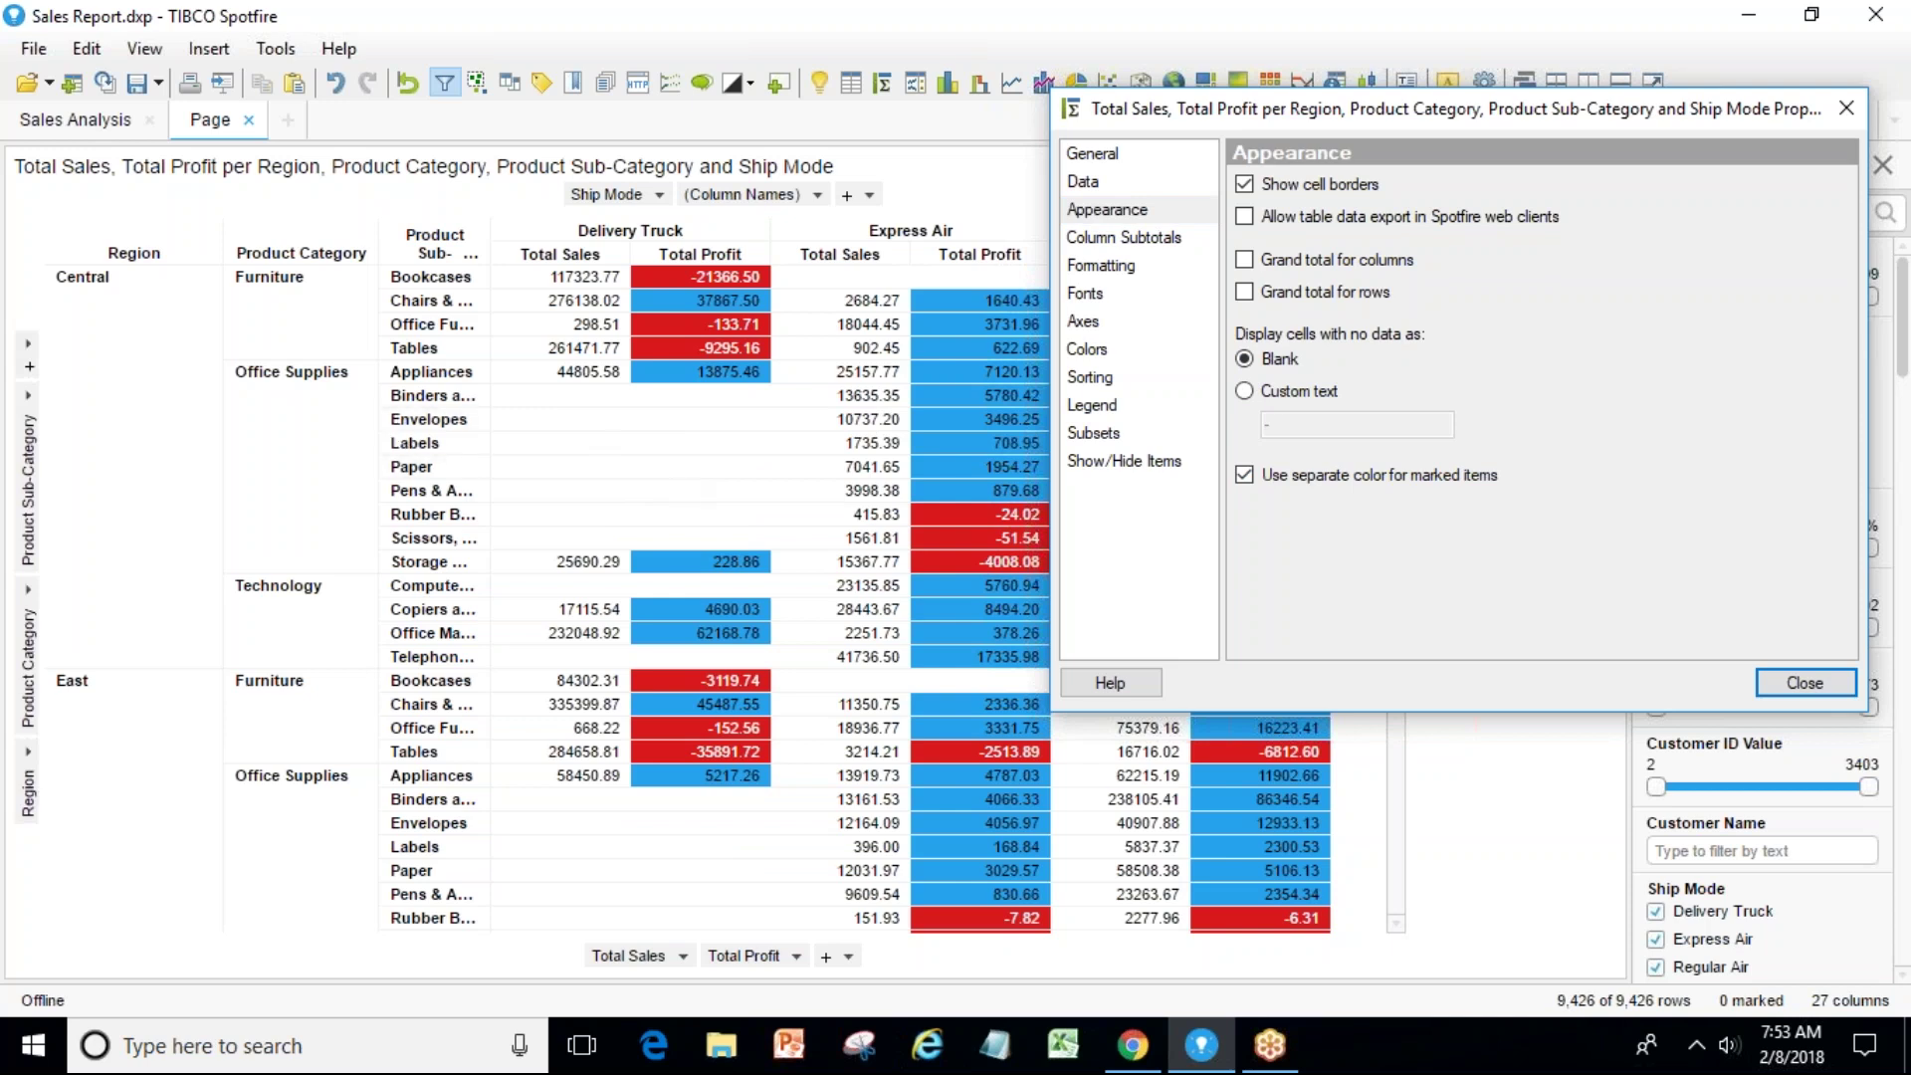
pyautogui.moveTo(557, 430)
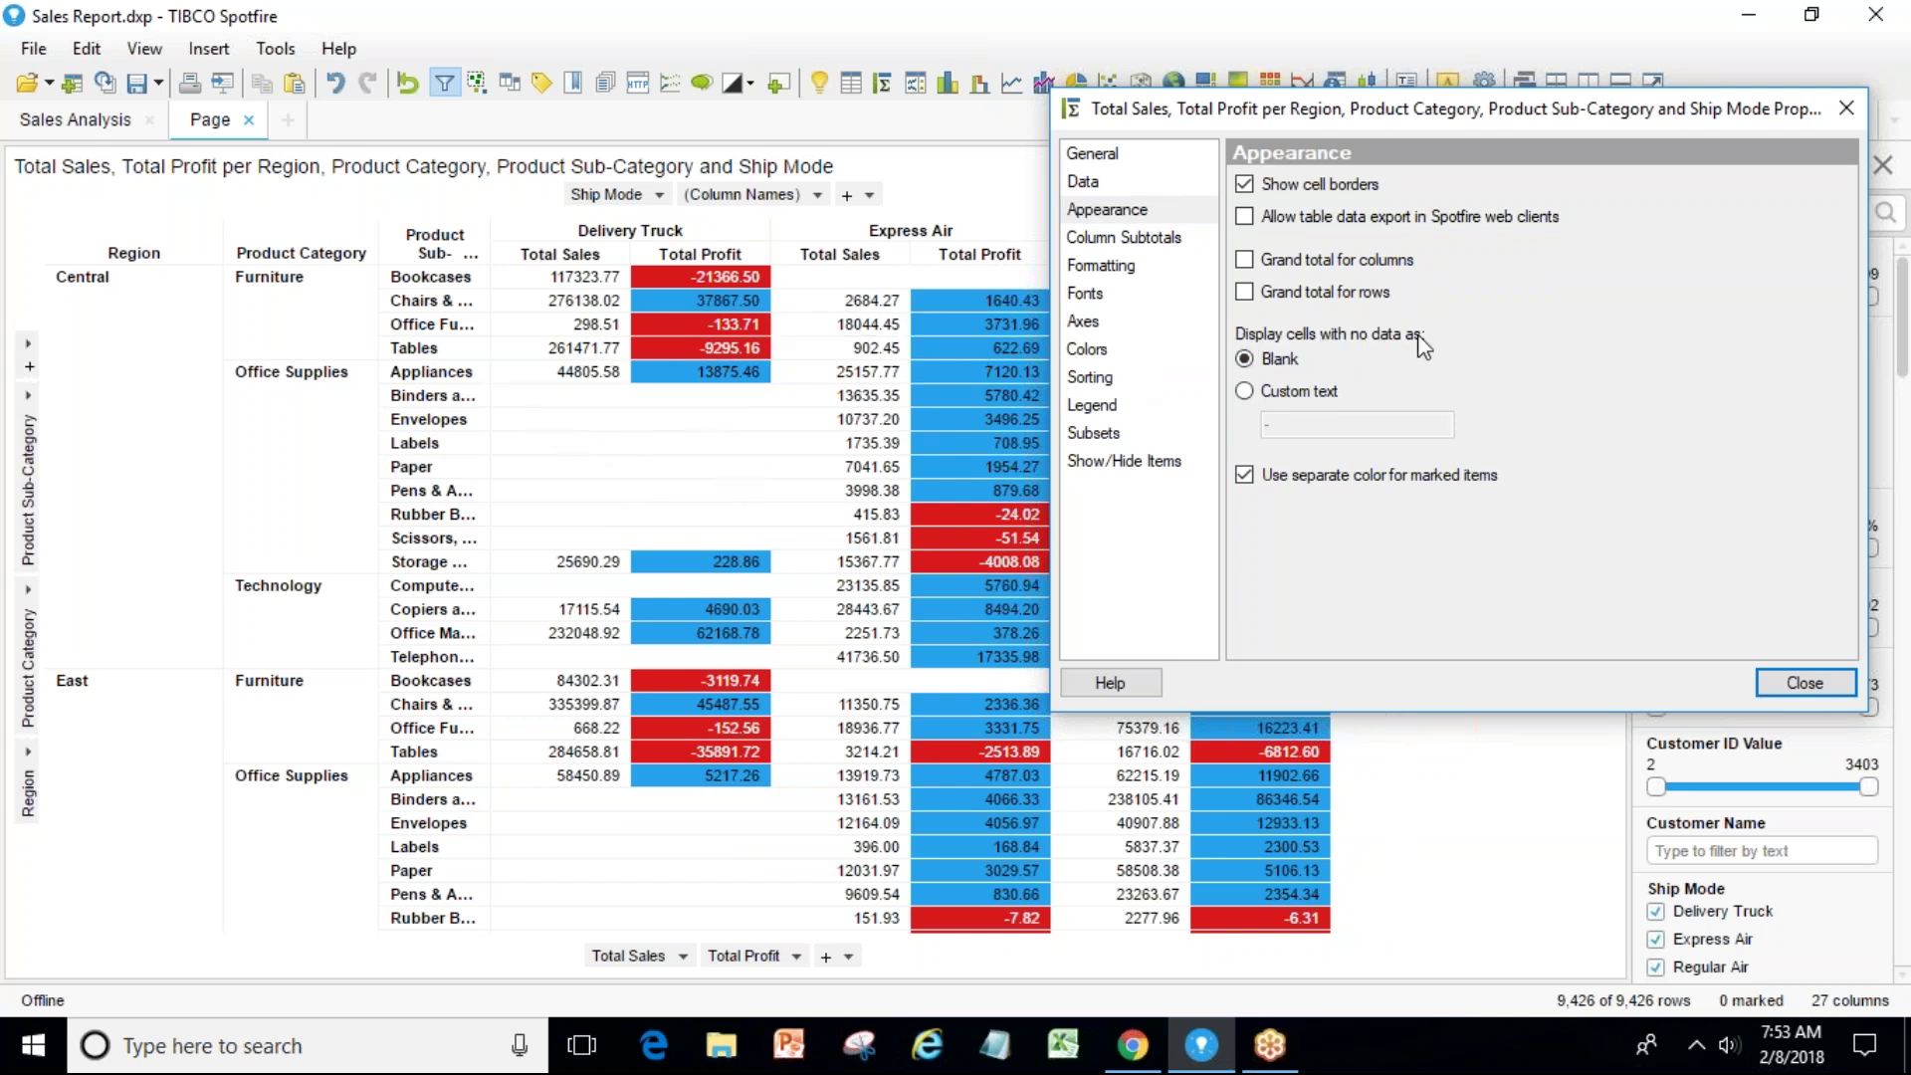
# Display the cross table's cells with no data as the custom text NA.
pyautogui.click(1245, 390)
pyautogui.click(1281, 428)
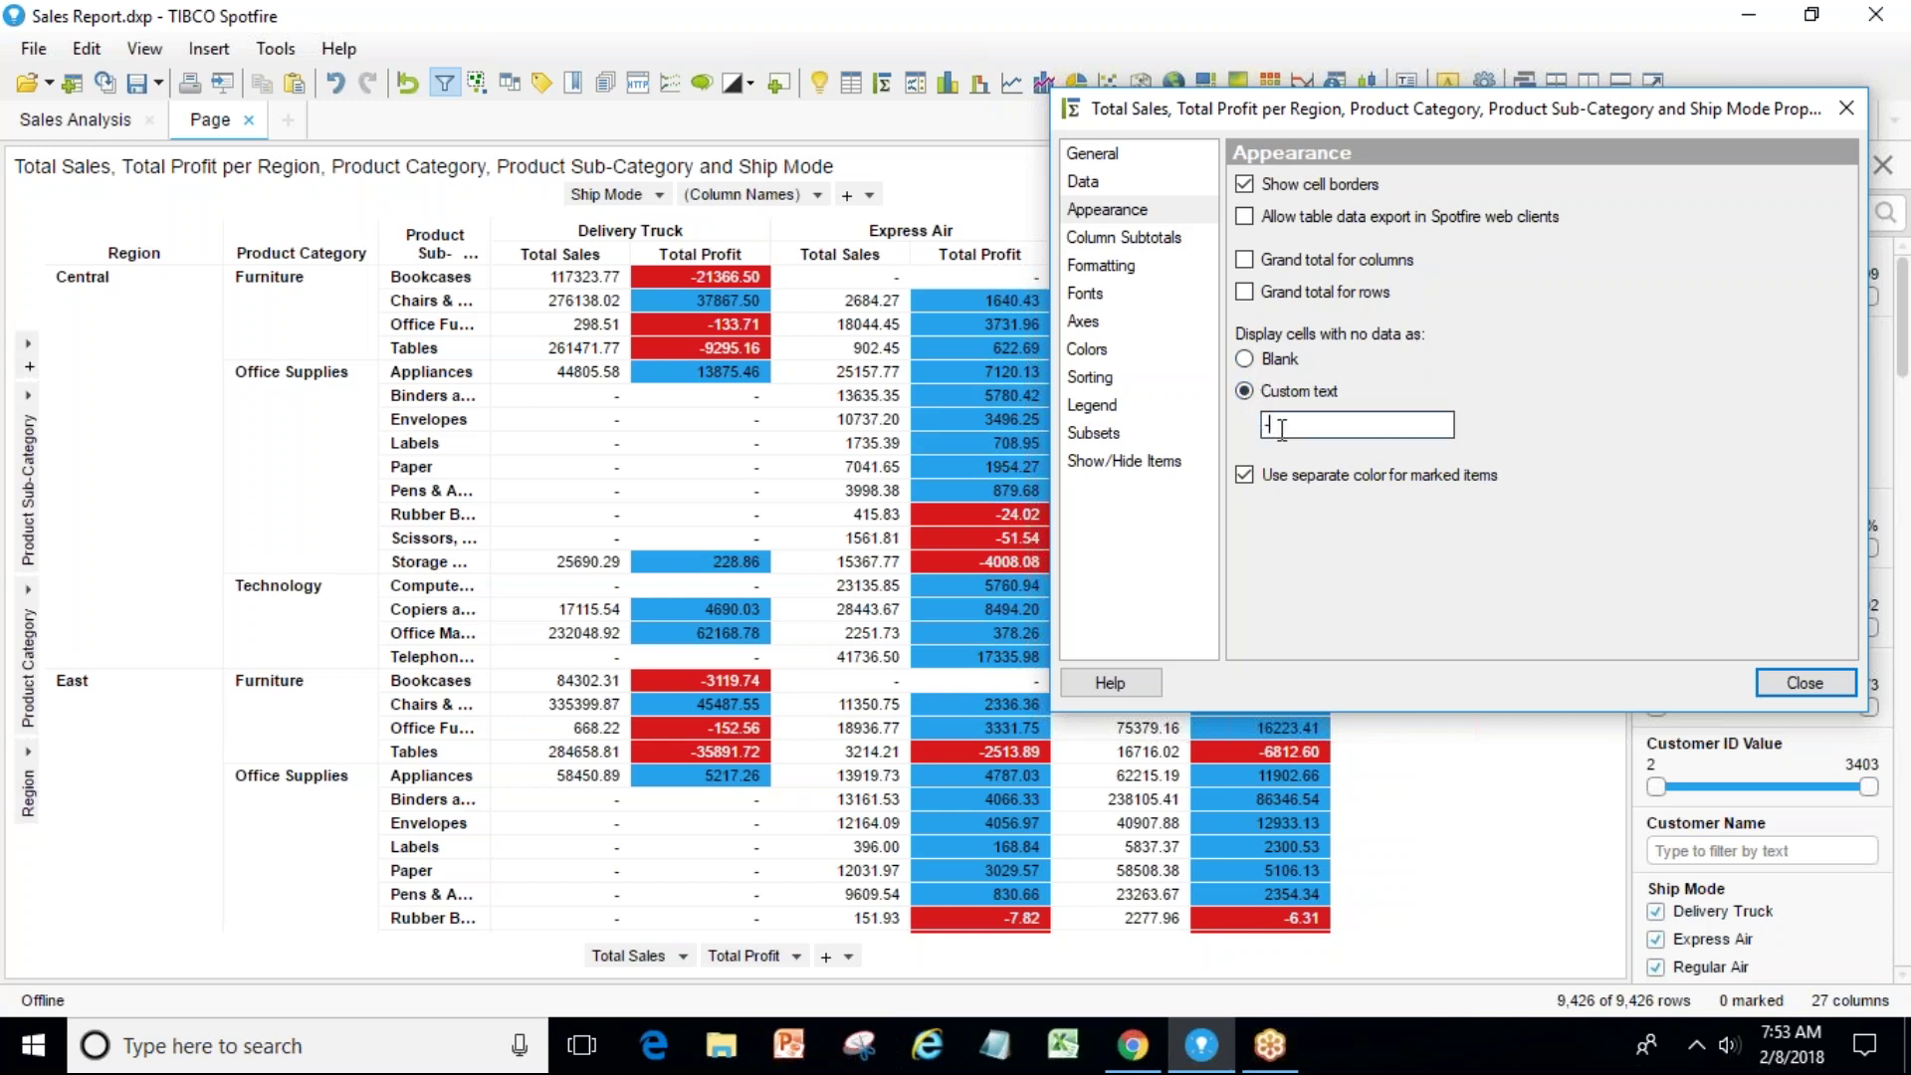
pyautogui.write('NA')
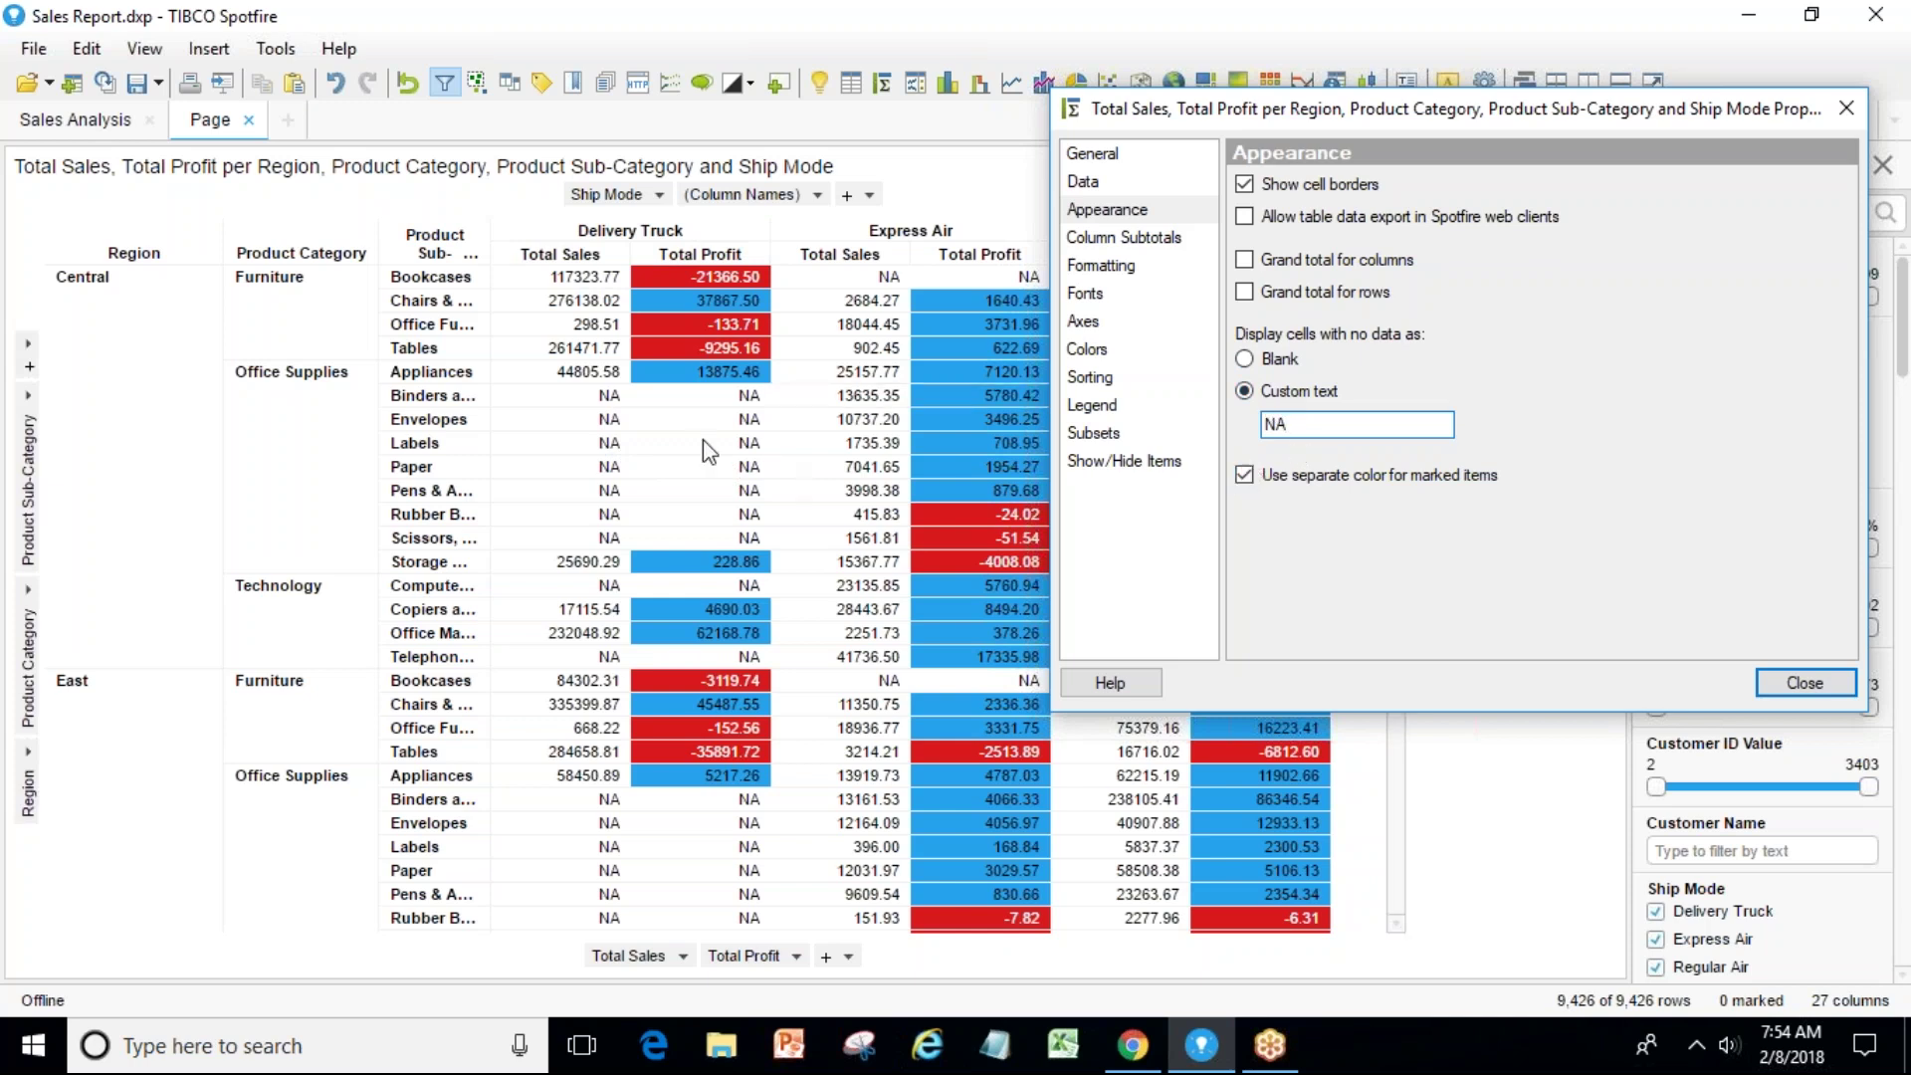
# Mark several blocks of cells to examine the marking color, ending with Central's Express Air values for Office Supplies and Technology.
pyautogui.moveTo(706, 448); pyautogui.dragTo(639, 575)
pyautogui.moveTo(627, 370); pyautogui.dragTo(714, 659)
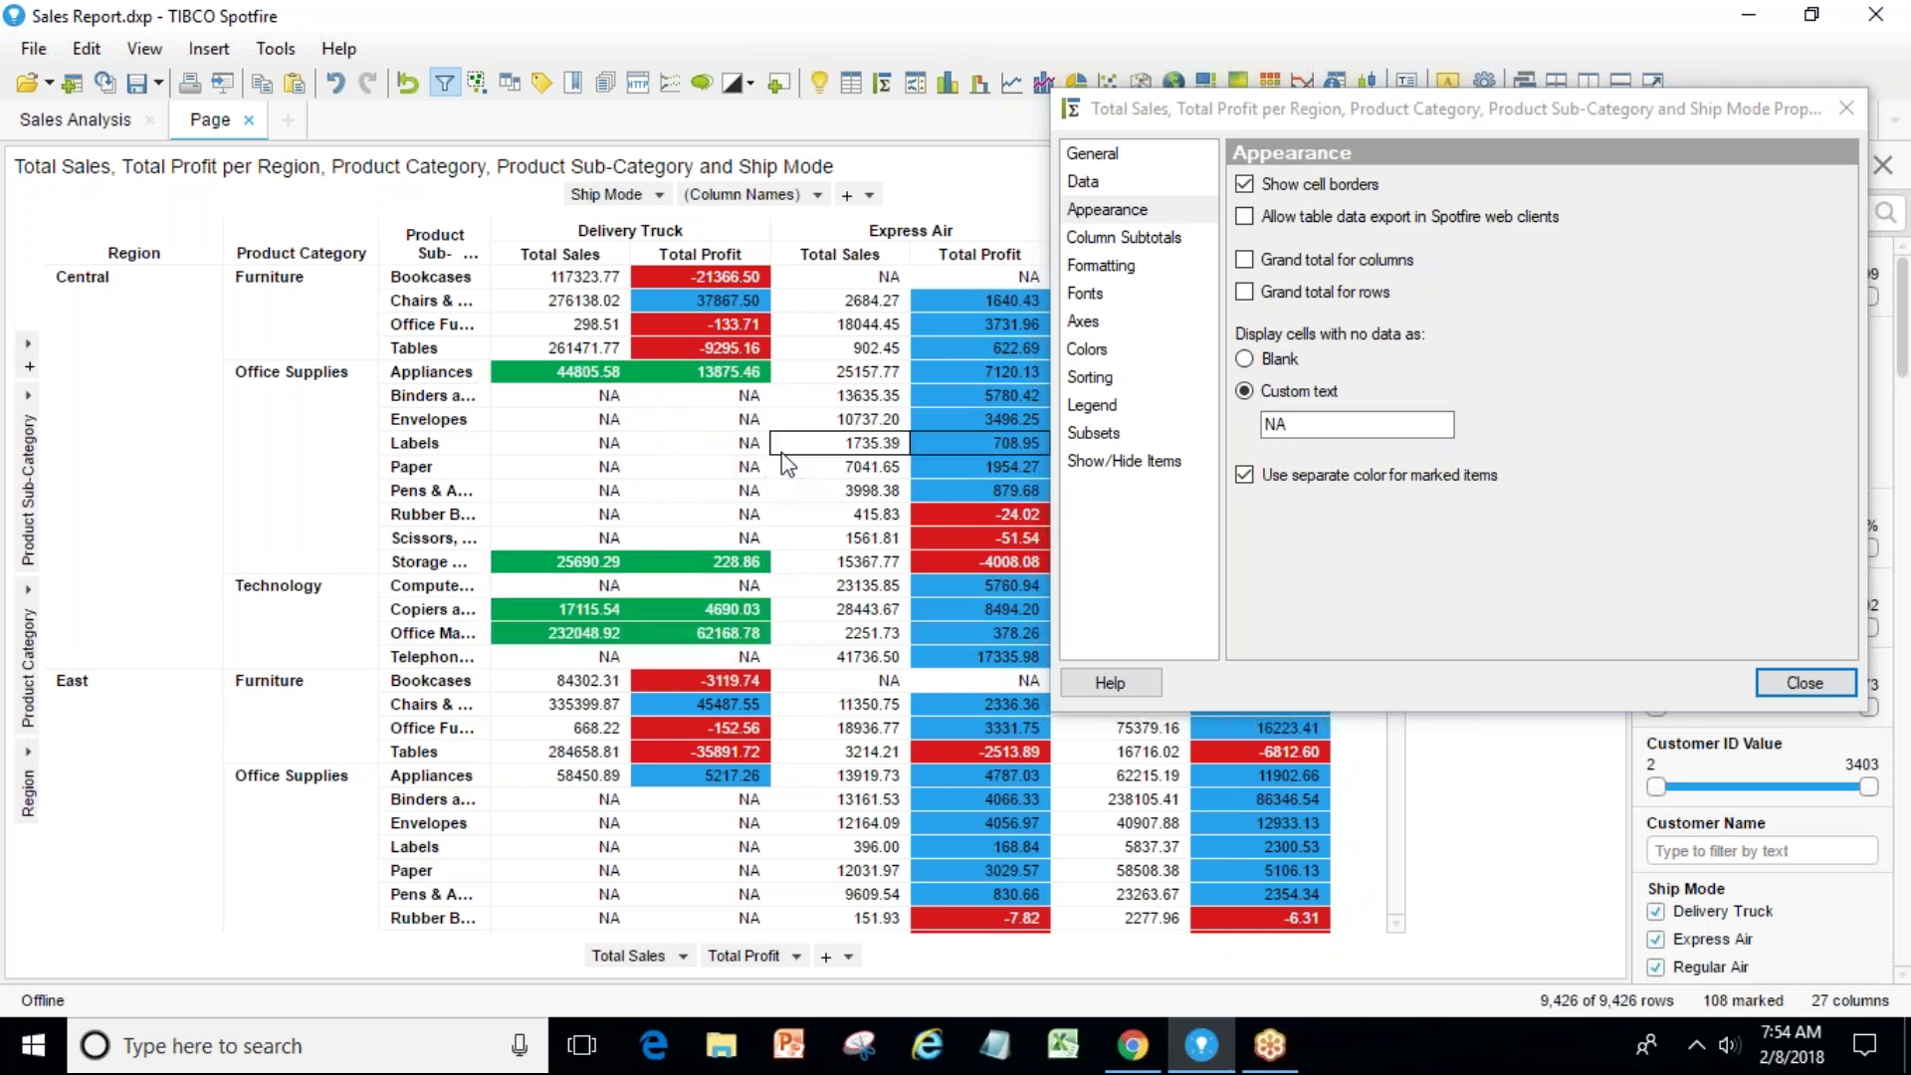
pyautogui.click(697, 463)
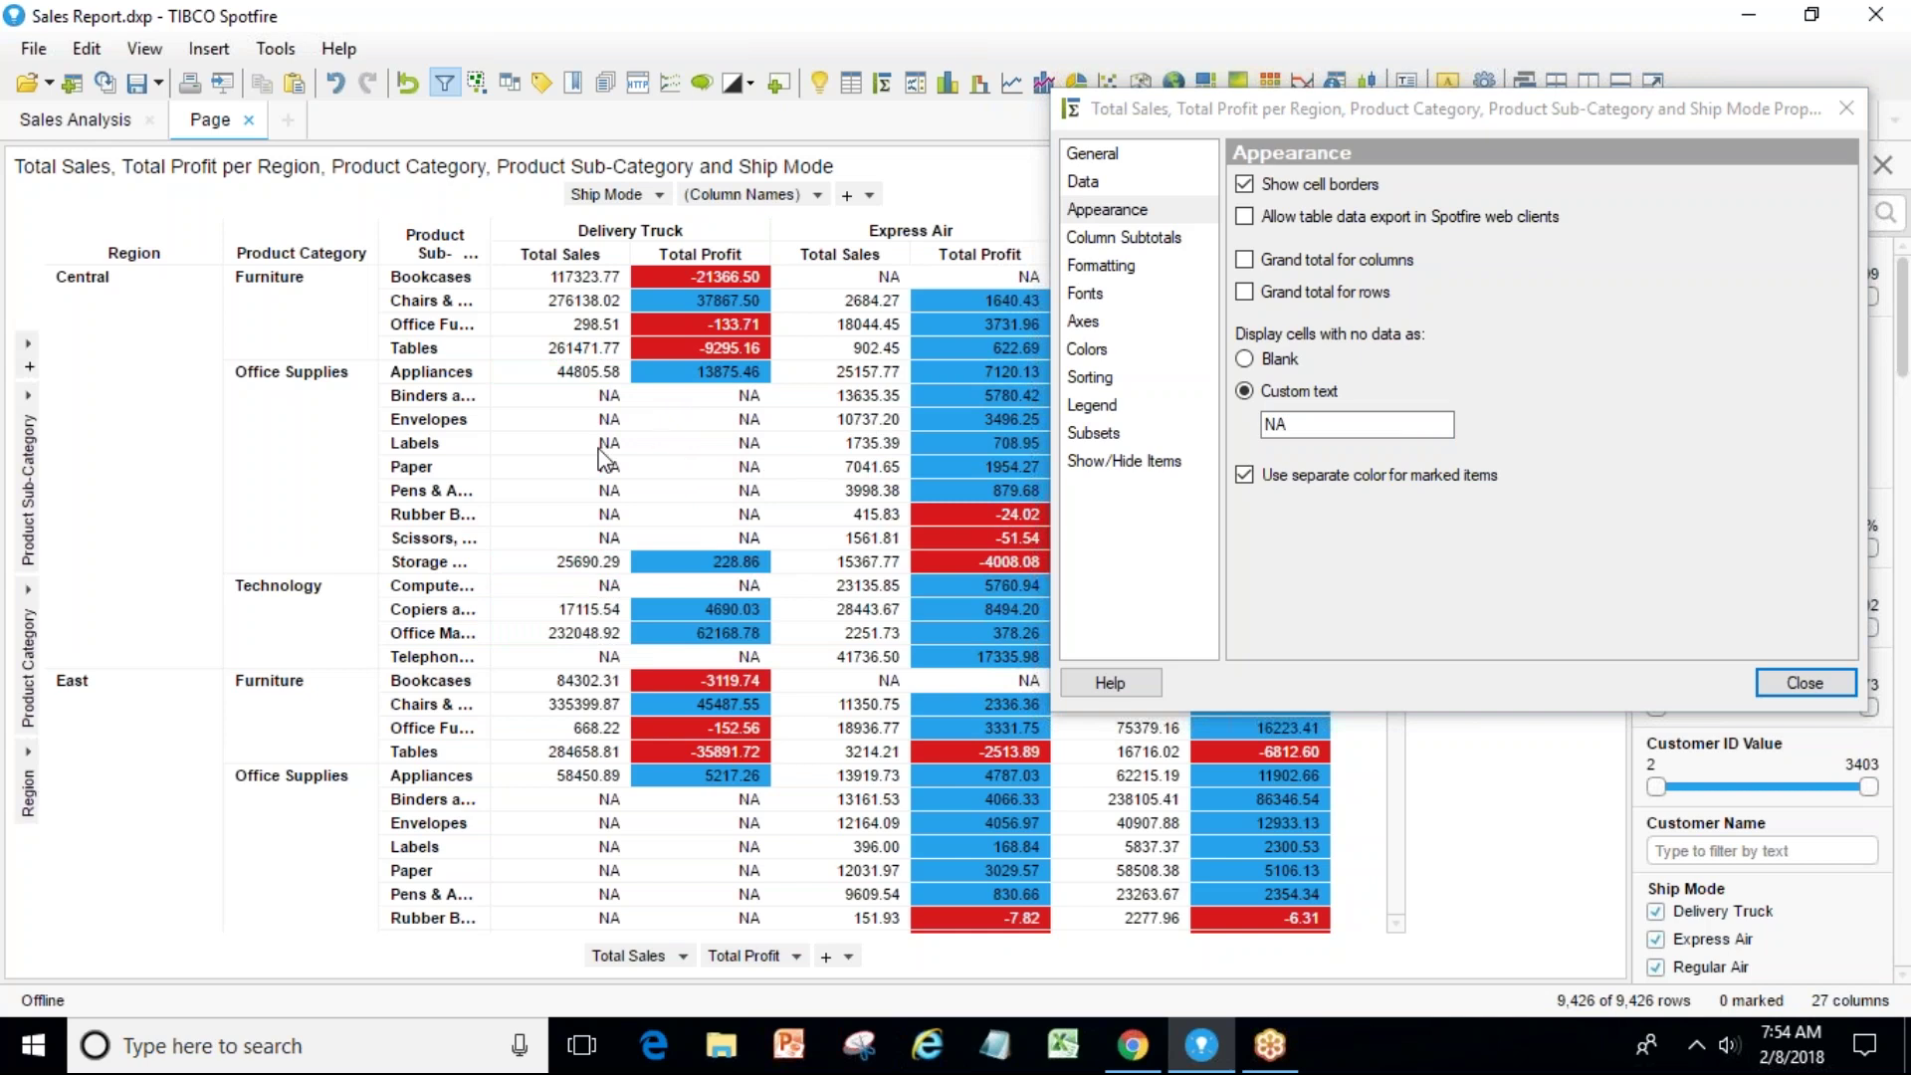
pyautogui.moveTo(641, 469); pyautogui.dragTo(676, 510)
pyautogui.click(822, 491)
pyautogui.moveTo(599, 400); pyautogui.dragTo(773, 529)
pyautogui.moveTo(573, 410); pyautogui.dragTo(732, 546)
pyautogui.moveTo(853, 402); pyautogui.dragTo(975, 321)
pyautogui.moveTo(995, 478); pyautogui.dragTo(1021, 898)
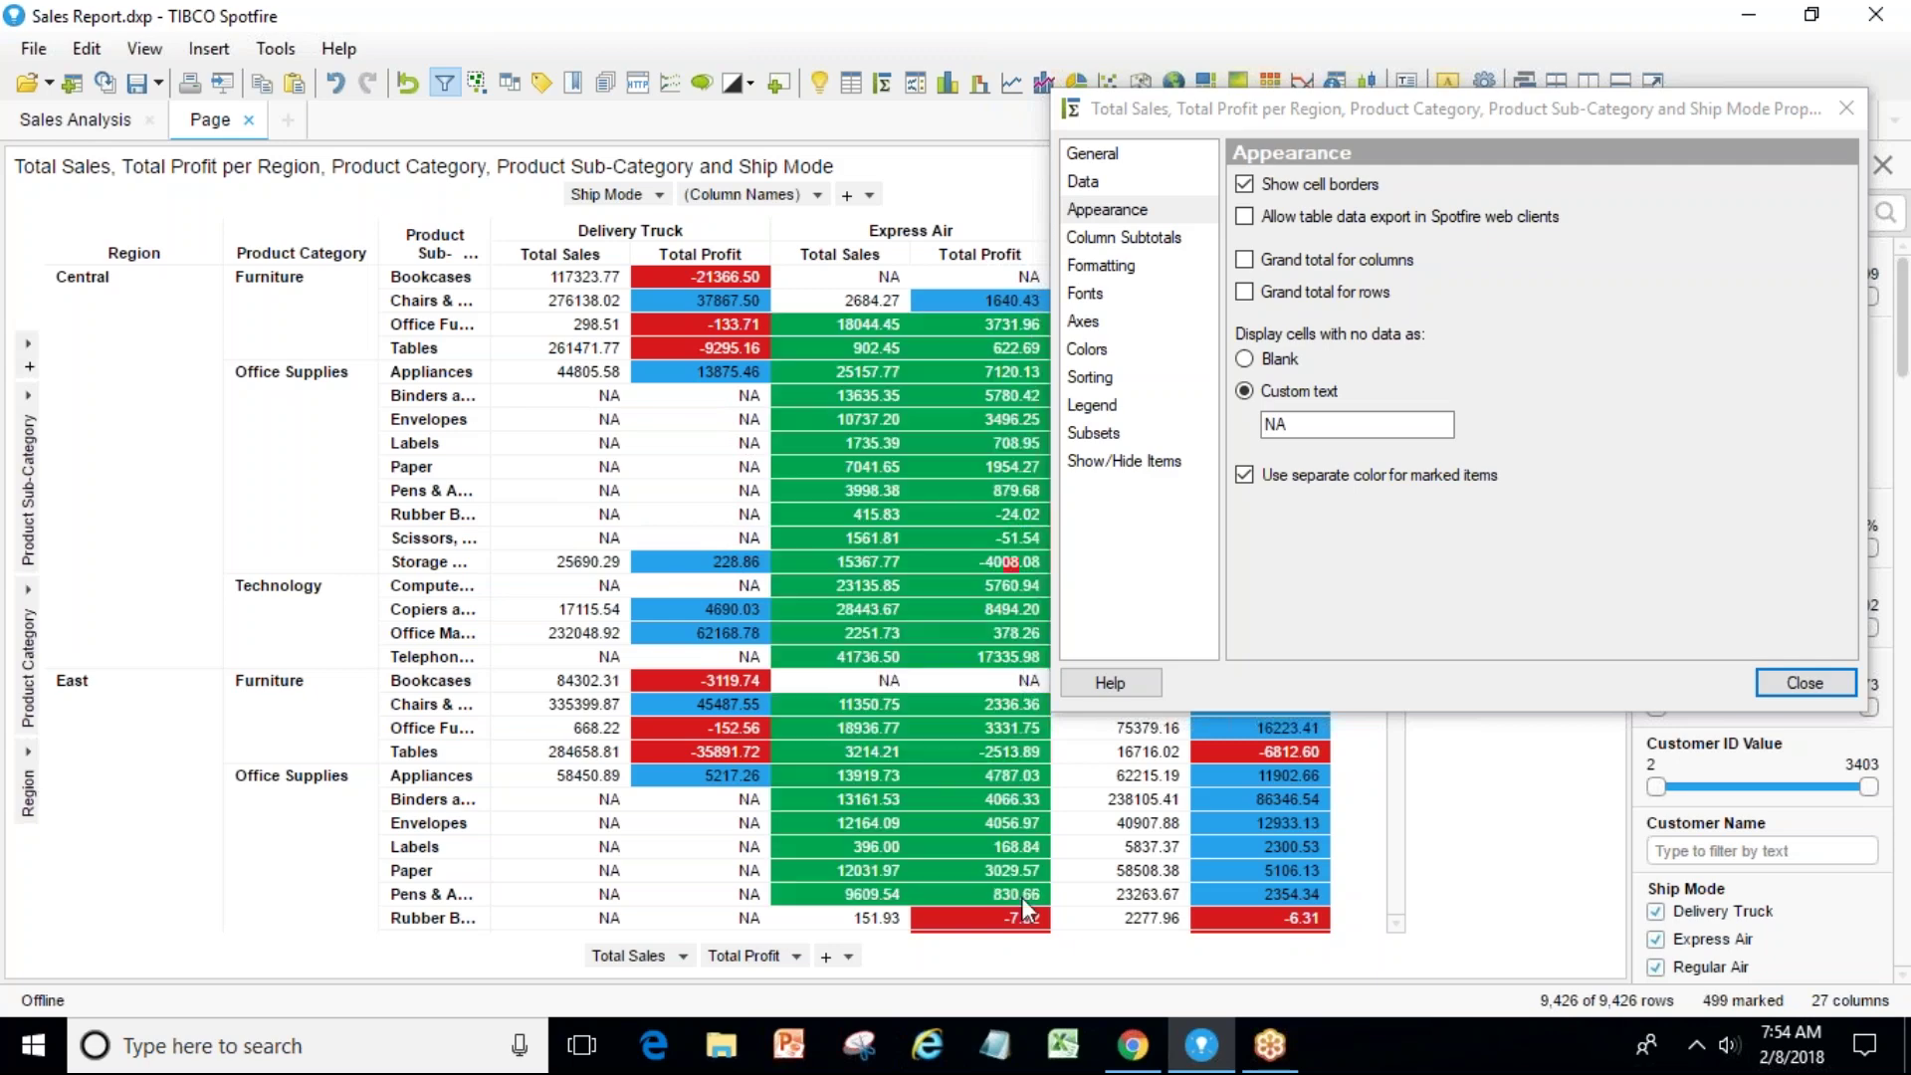
pyautogui.click(846, 443)
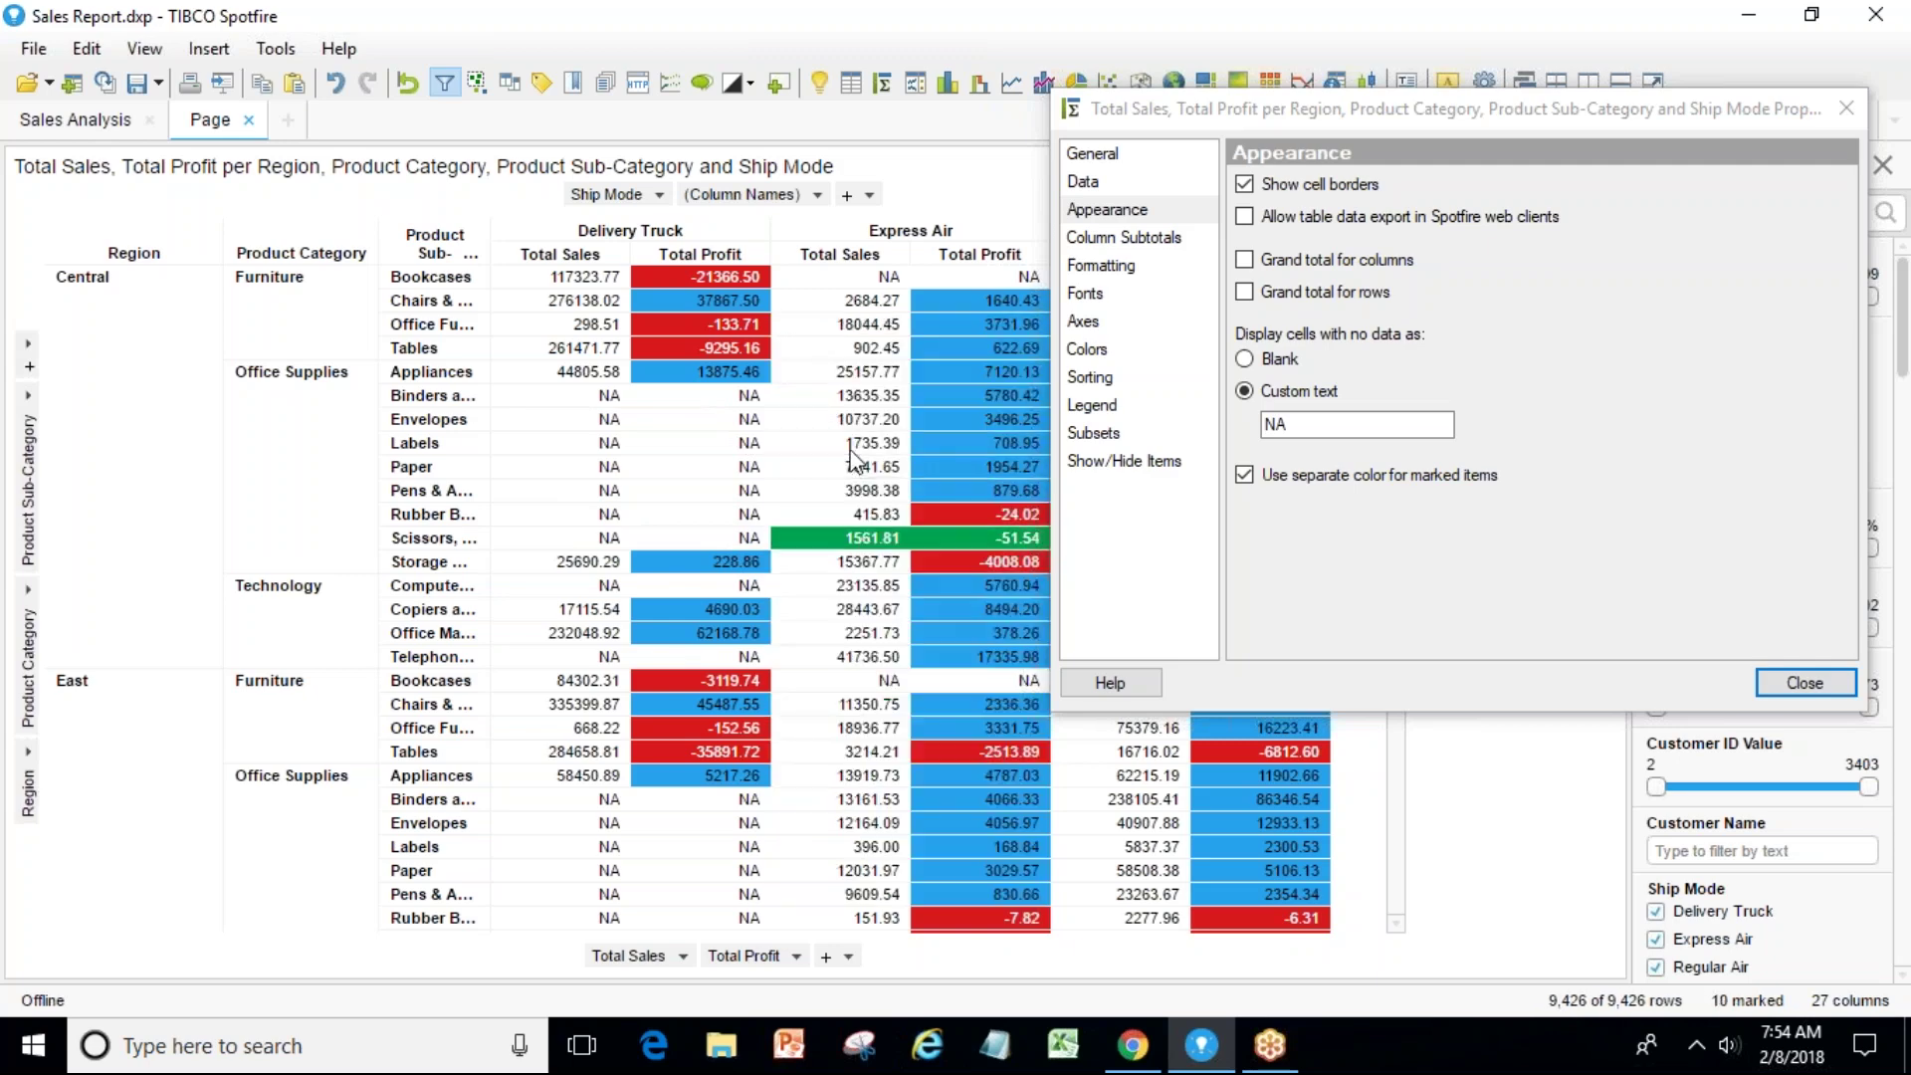
pyautogui.moveTo(839, 378); pyautogui.dragTo(843, 655)
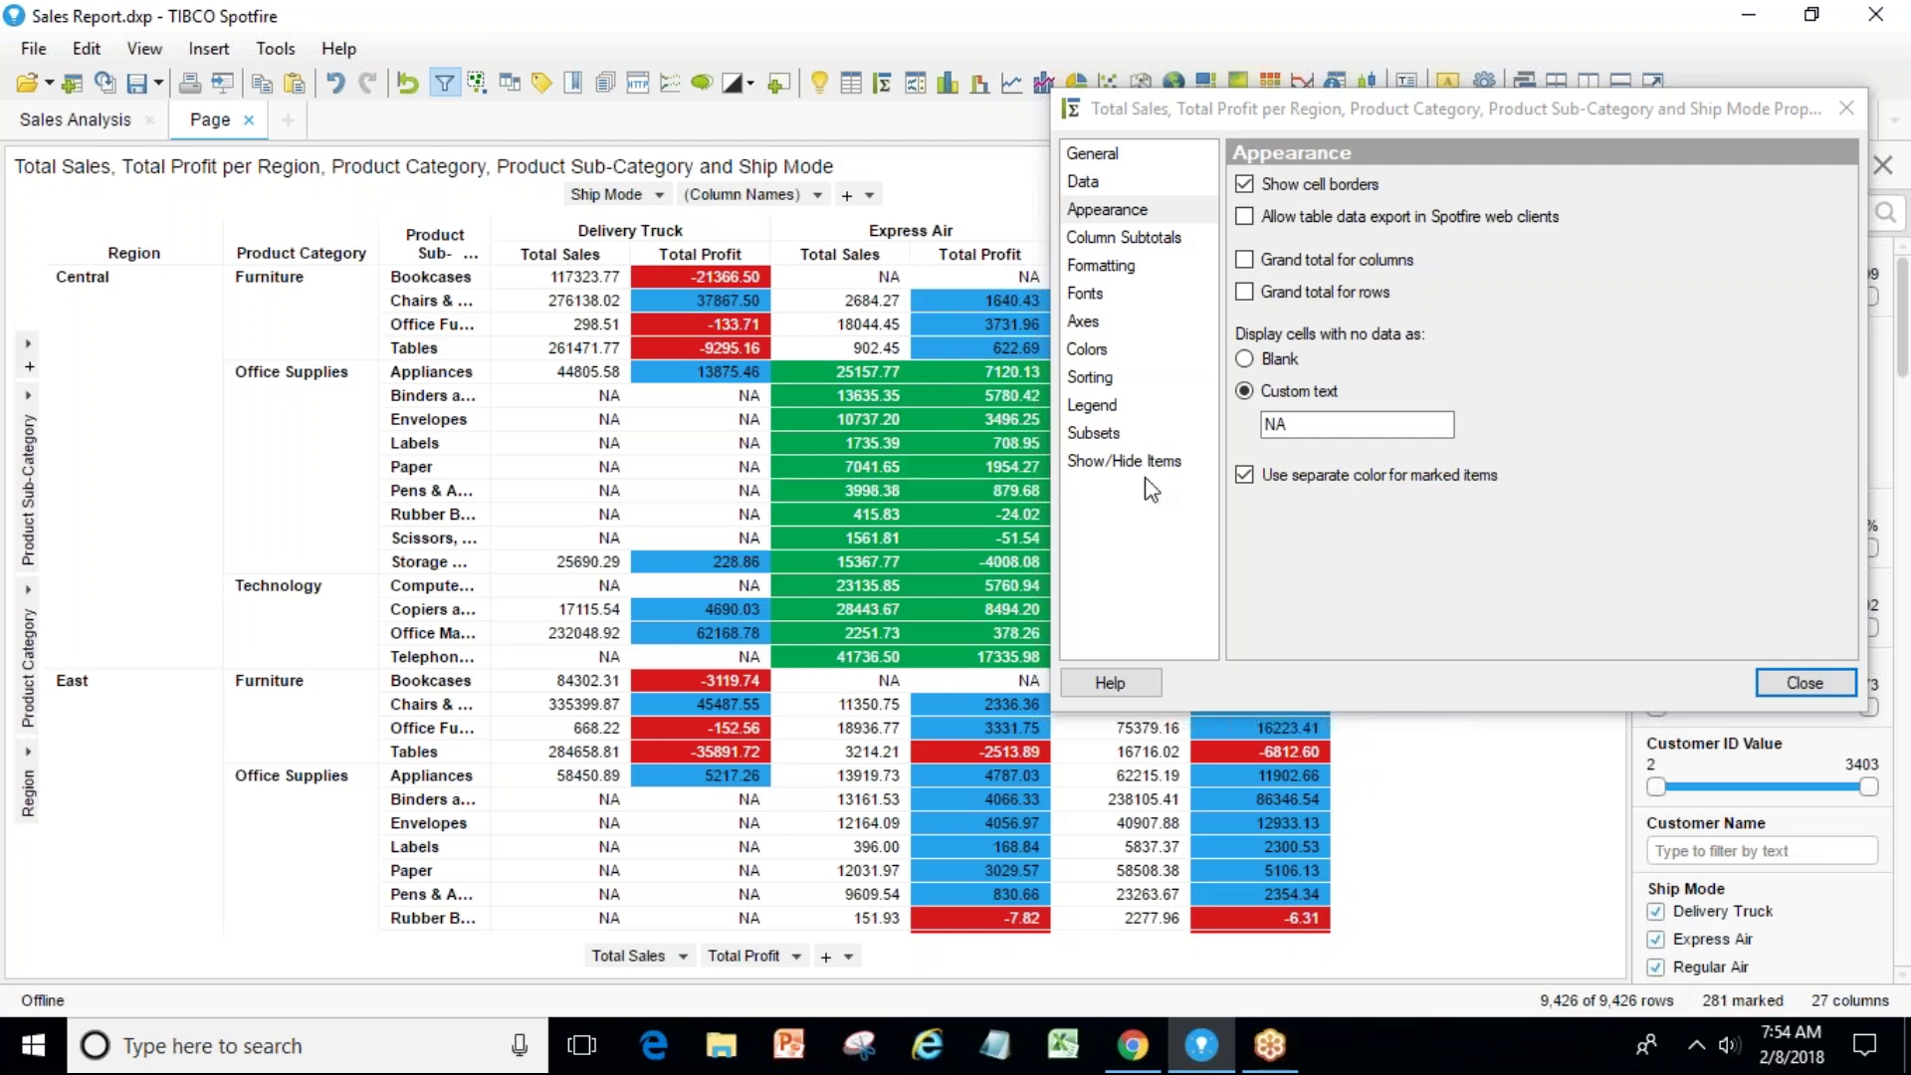
# Switch the separate color for marked items off and on again, and mark Central's Labels values under Express Air.
pyautogui.click(1245, 475)
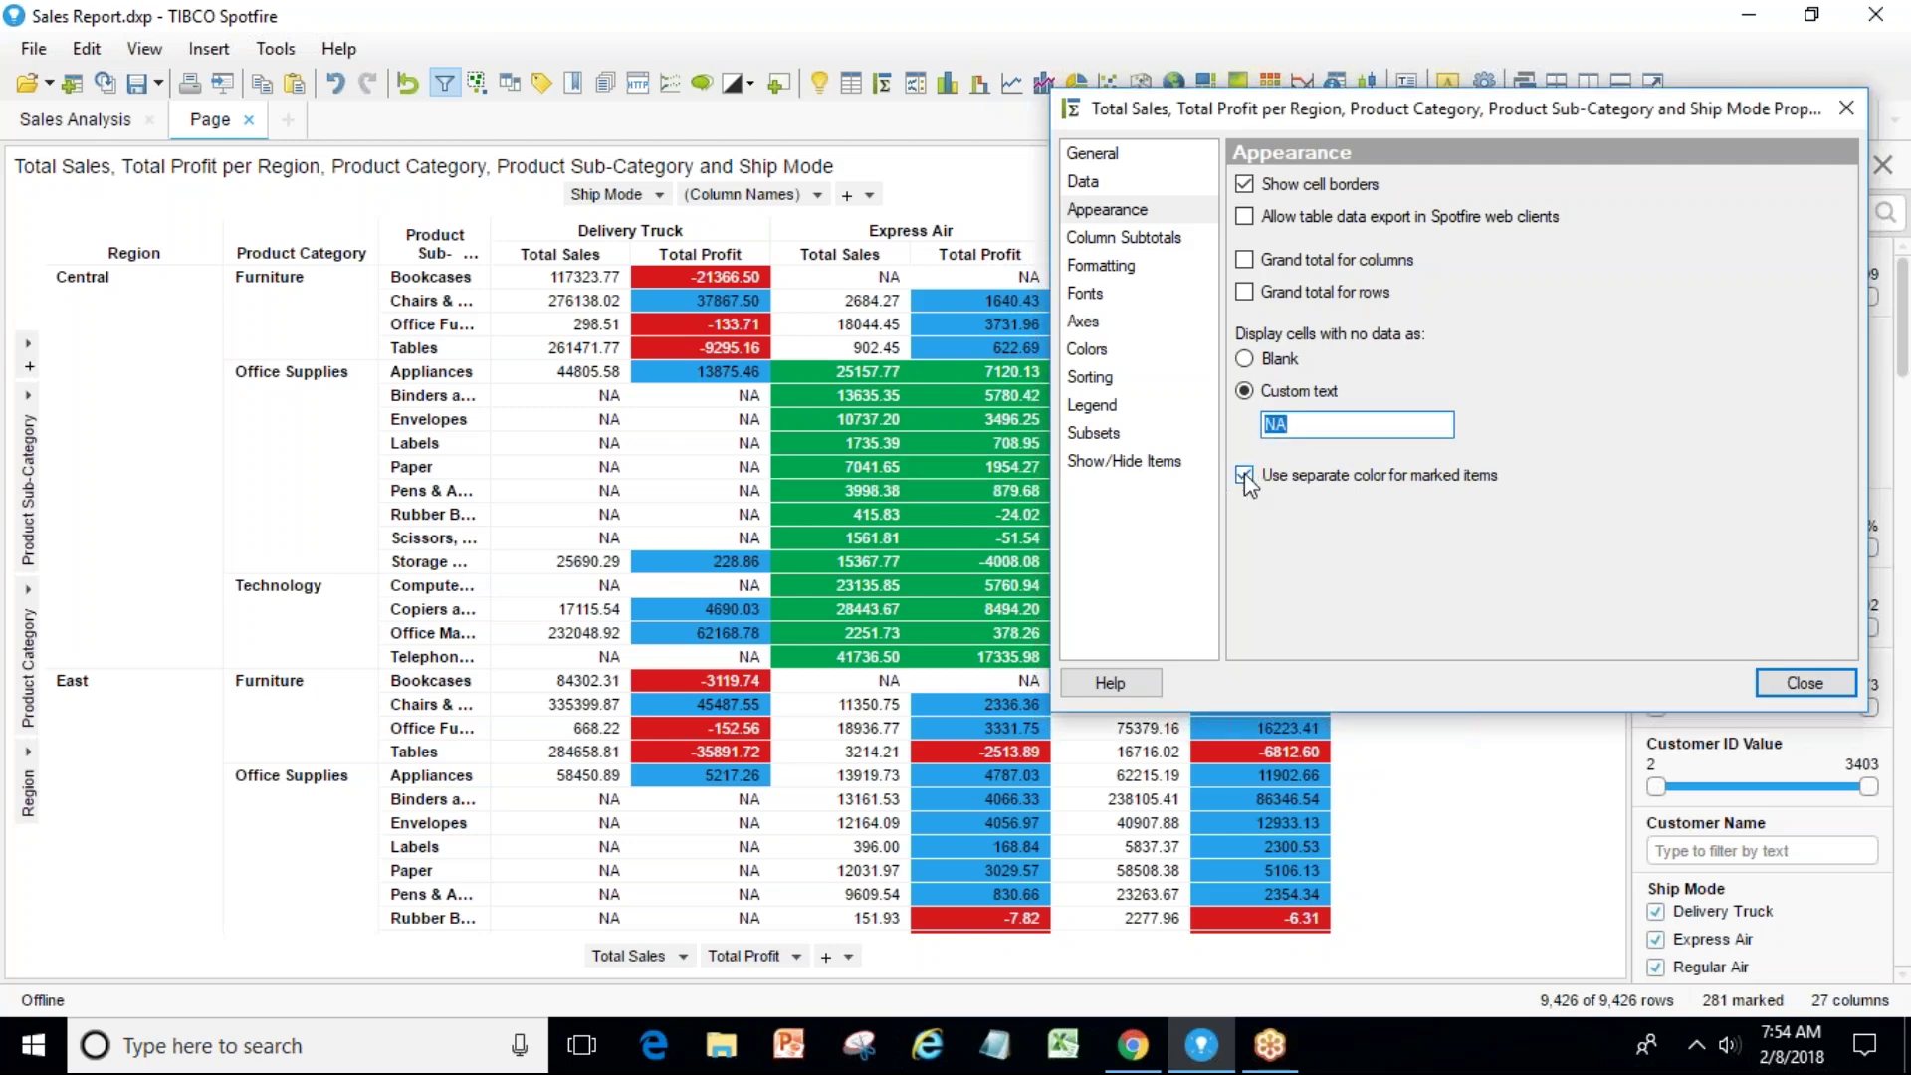
pyautogui.click(1245, 475)
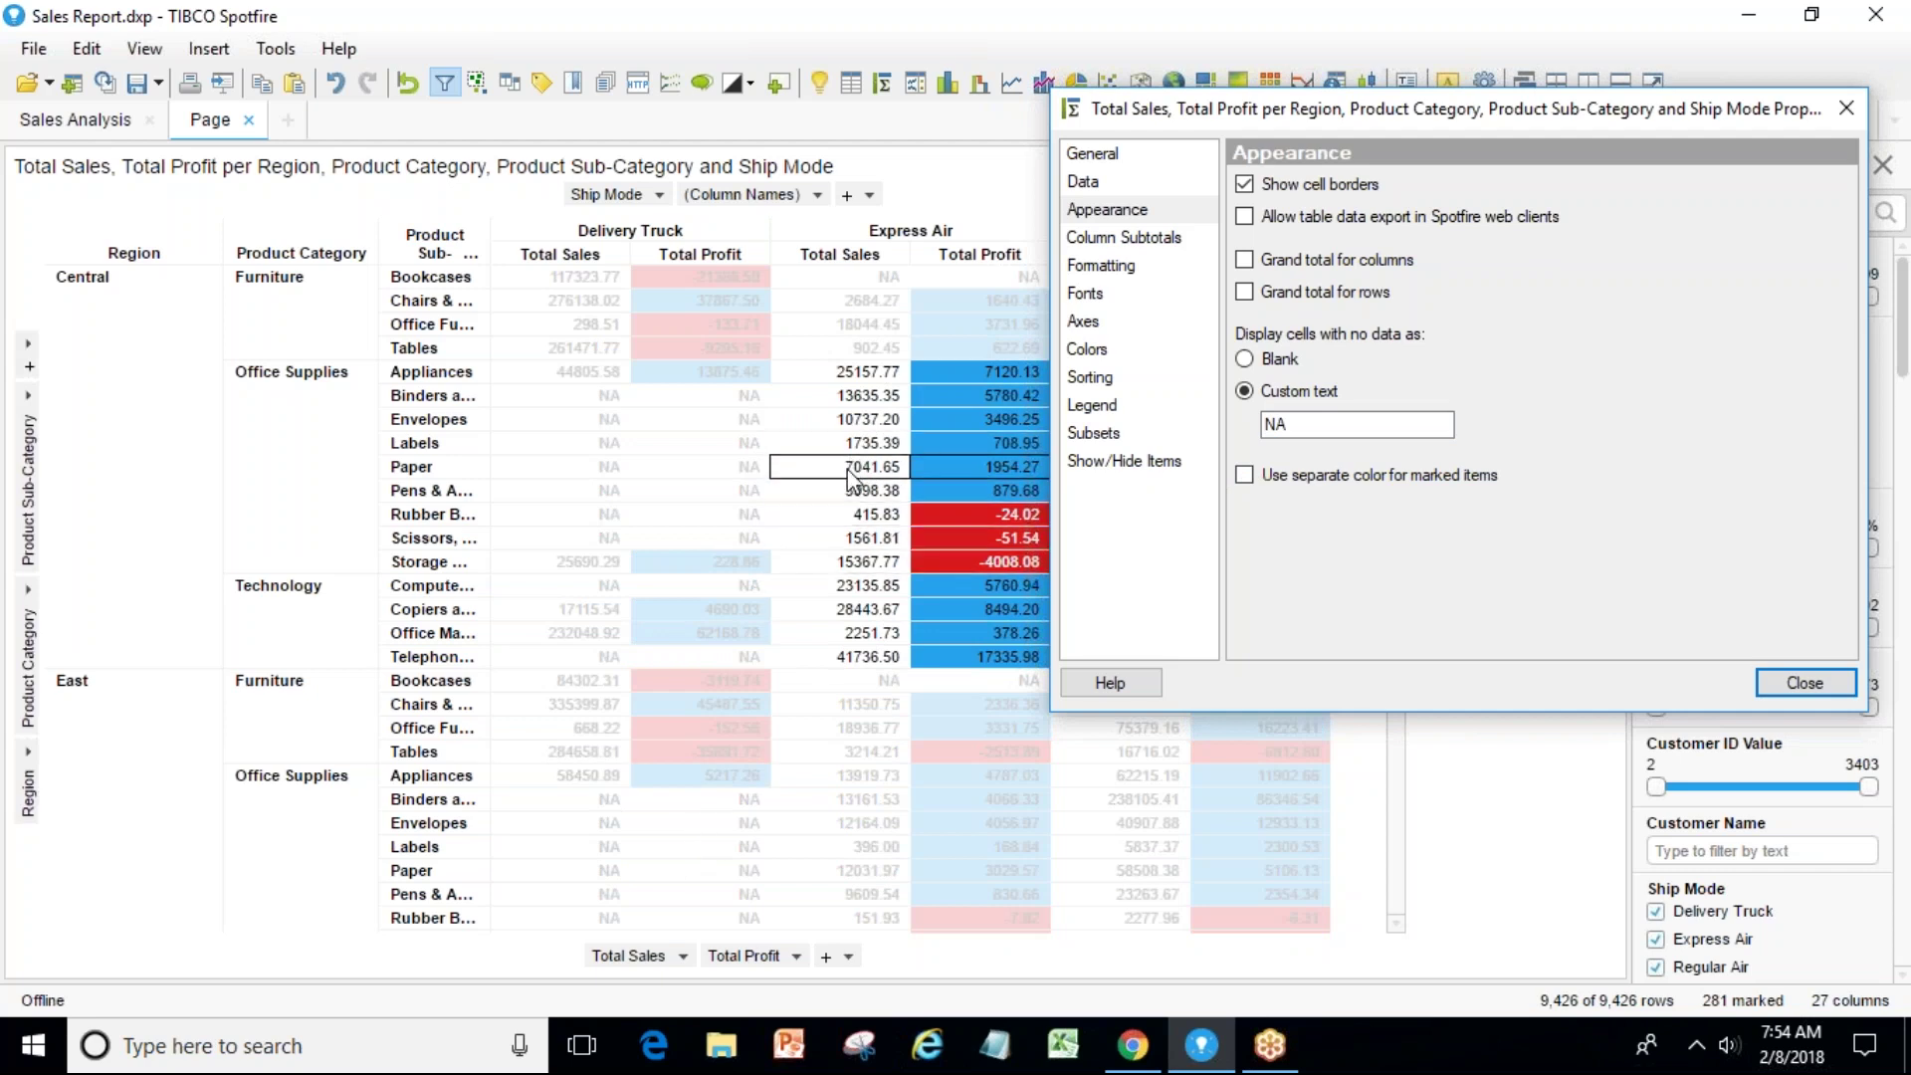
pyautogui.click(1244, 475)
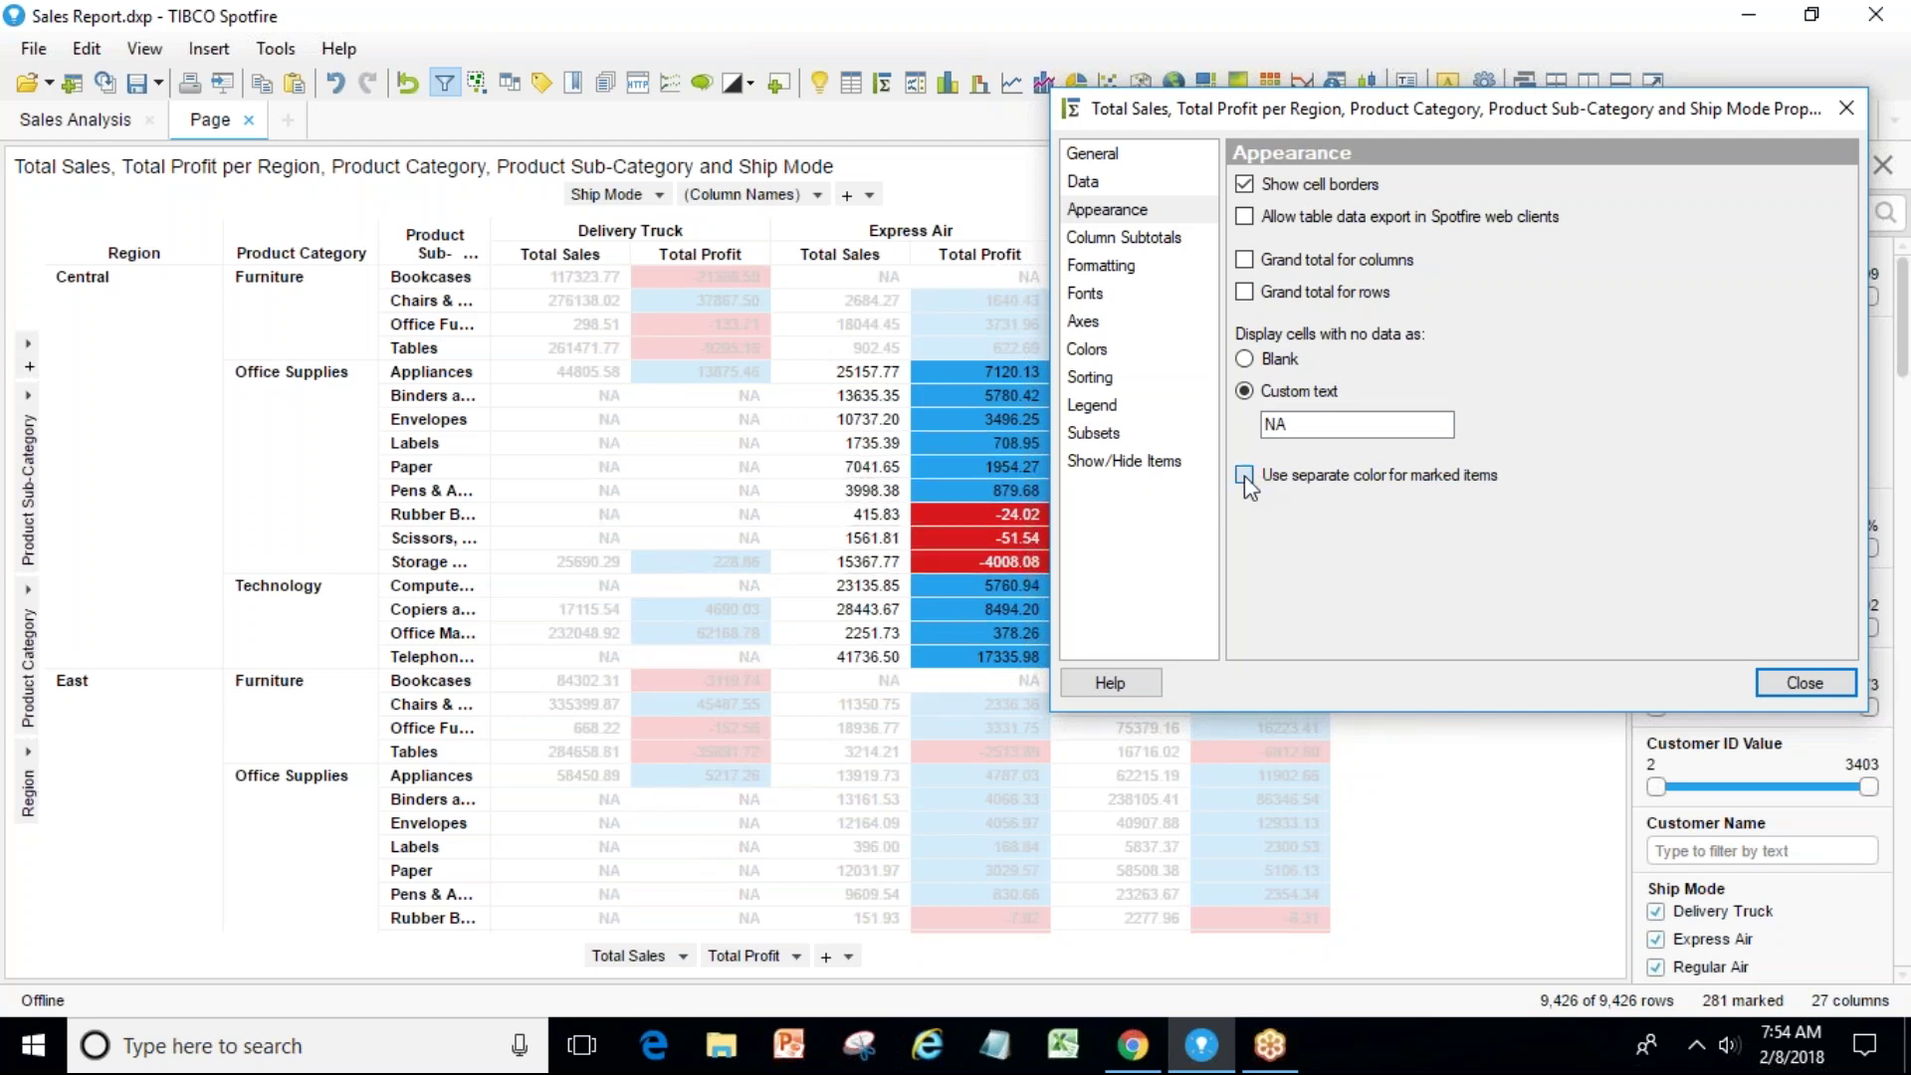
pyautogui.click(928, 444)
# Open the cross table's column subtotal settings and compare the listed levels with the row hierarchy.
pyautogui.click(1122, 239)
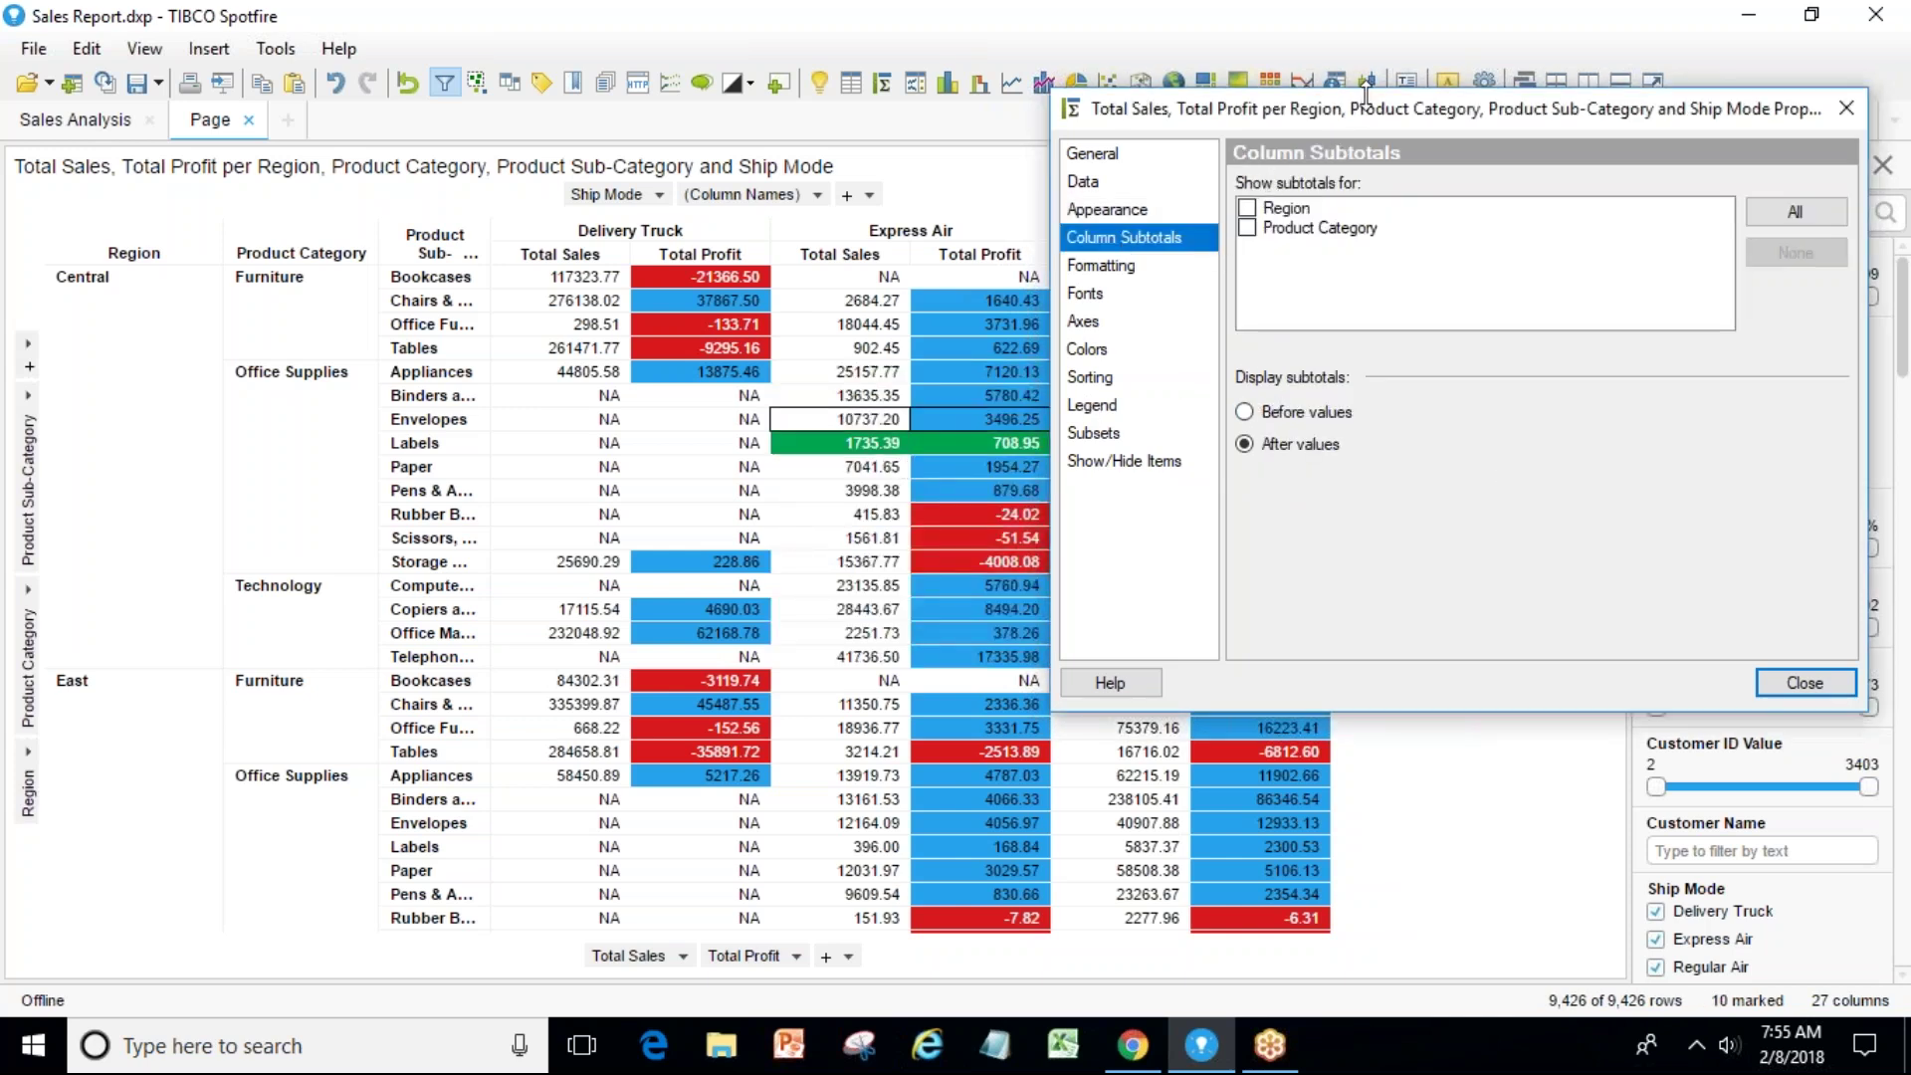
pyautogui.click(1103, 209)
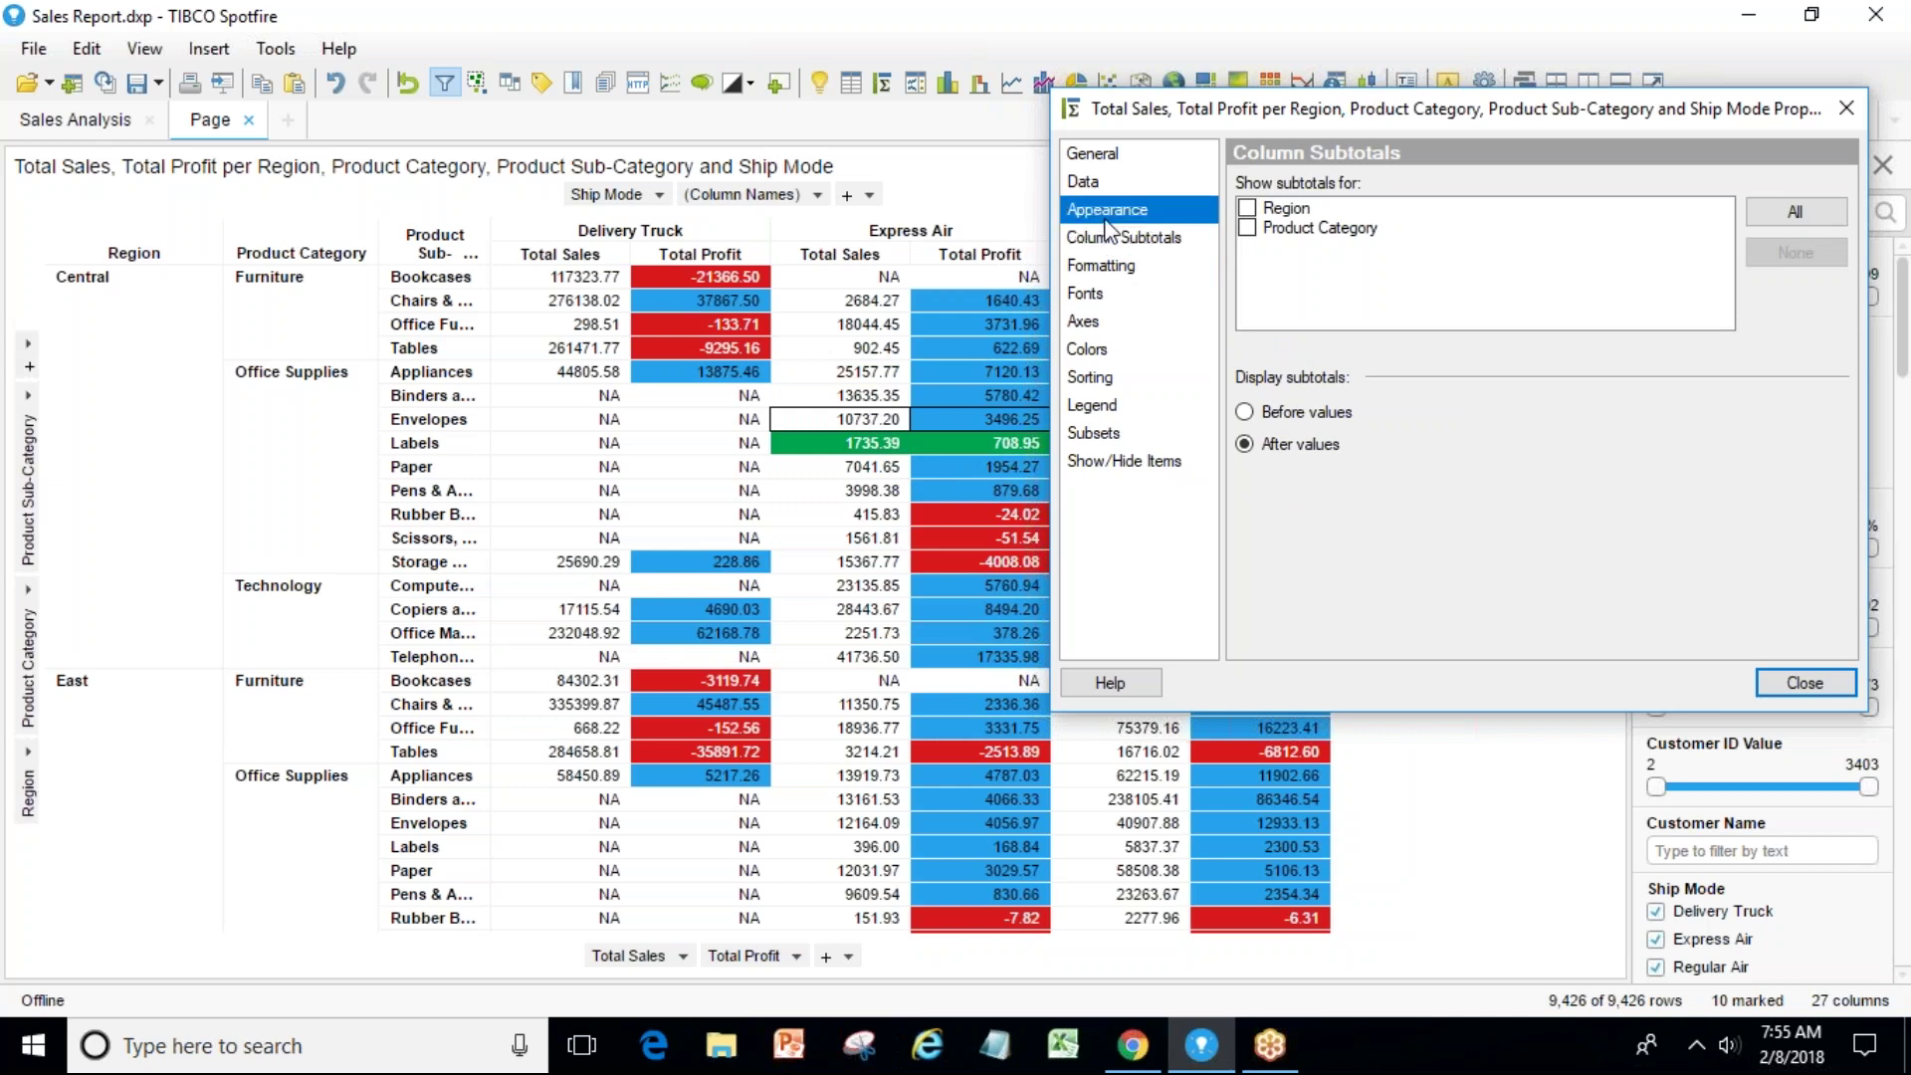
pyautogui.click(1161, 255)
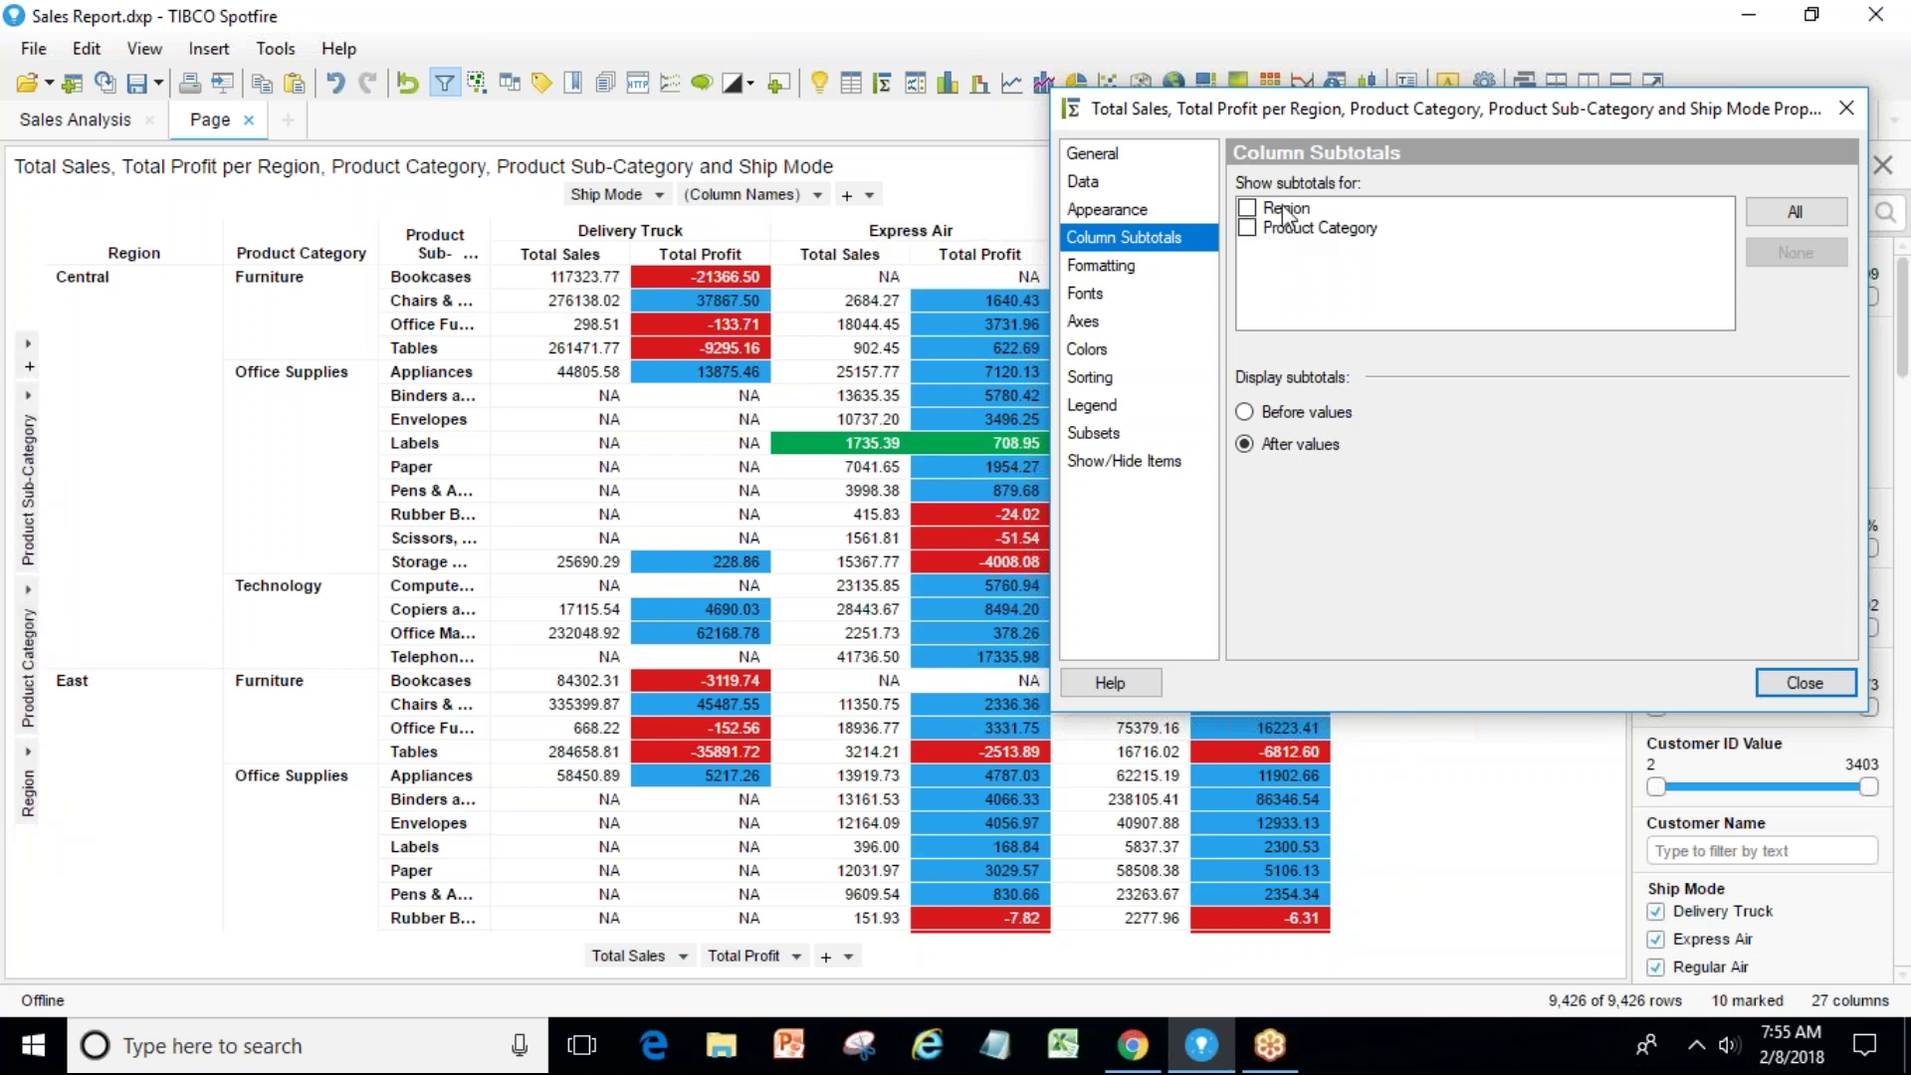
pyautogui.moveTo(20, 690)
pyautogui.mouseDown()
pyautogui.moveTo(22, 725)
pyautogui.moveTo(22, 697)
pyautogui.mouseUp()
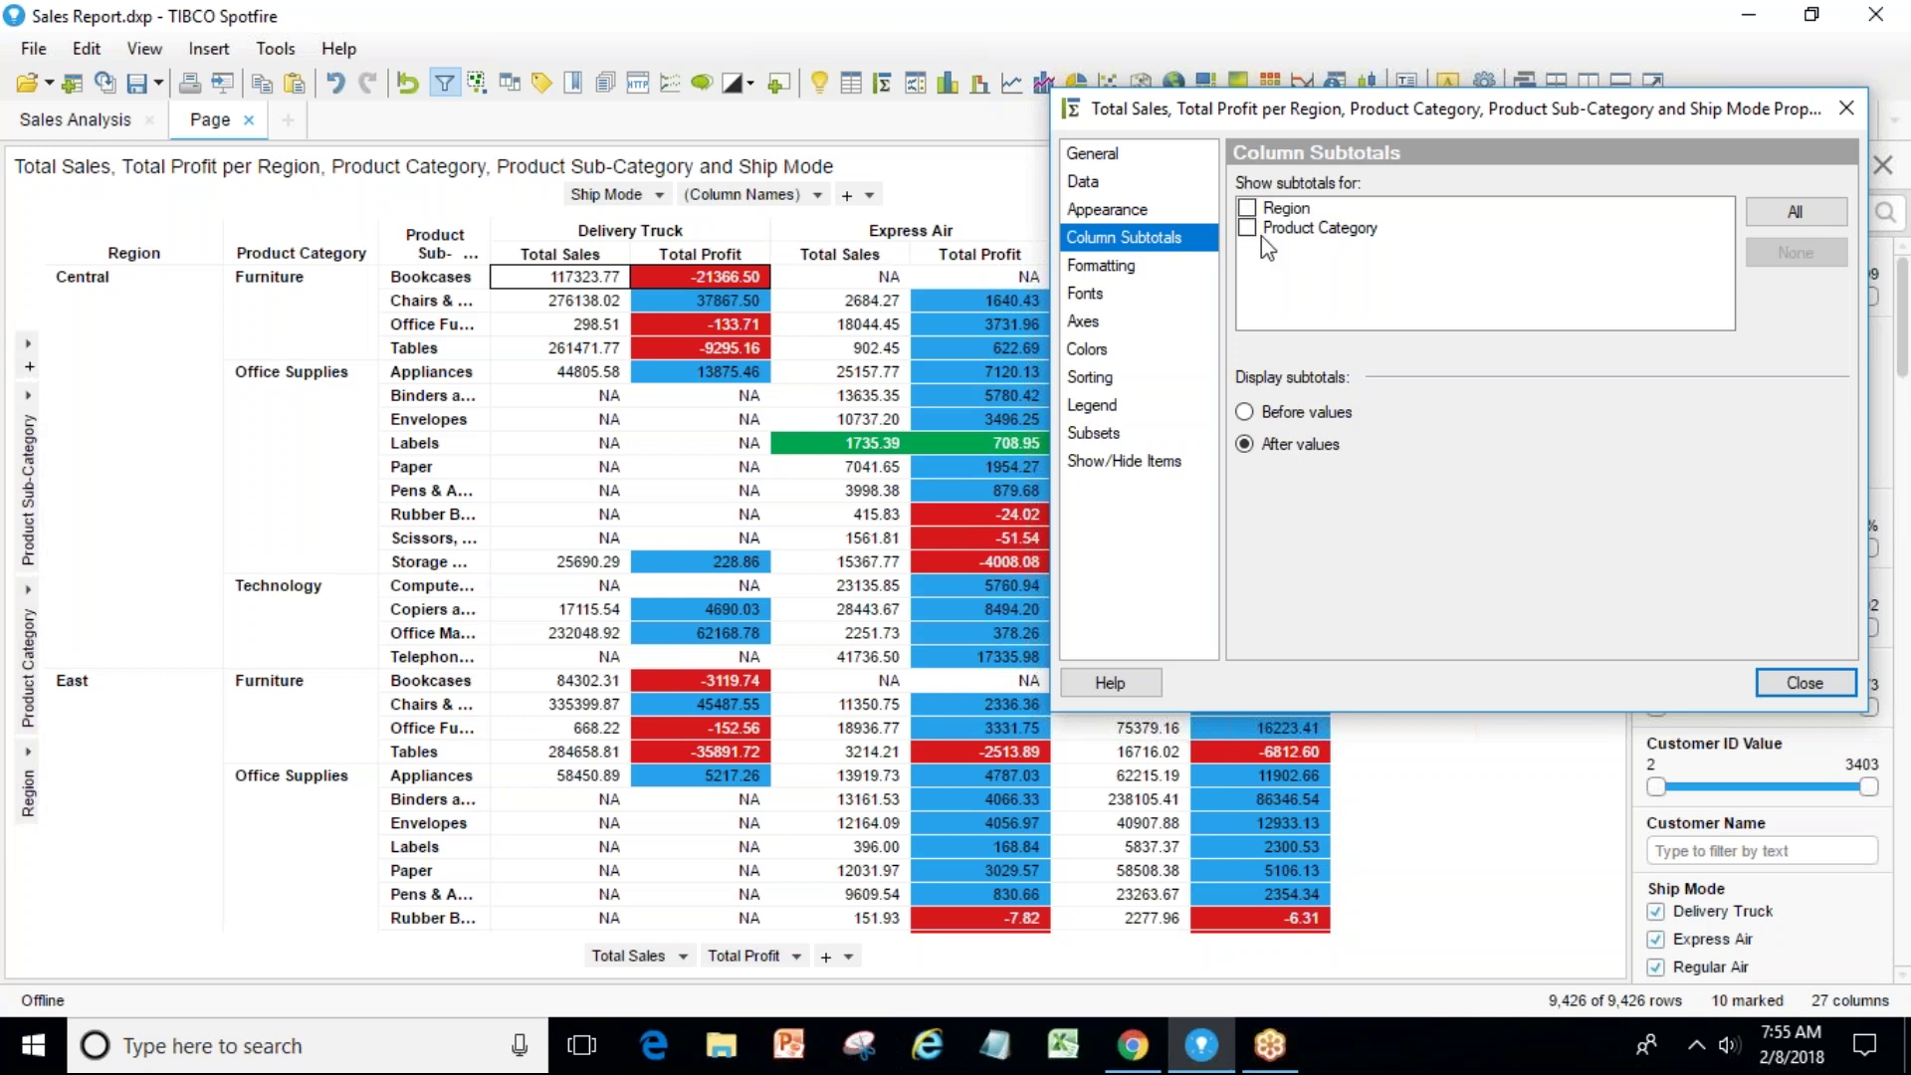
pyautogui.click(1274, 273)
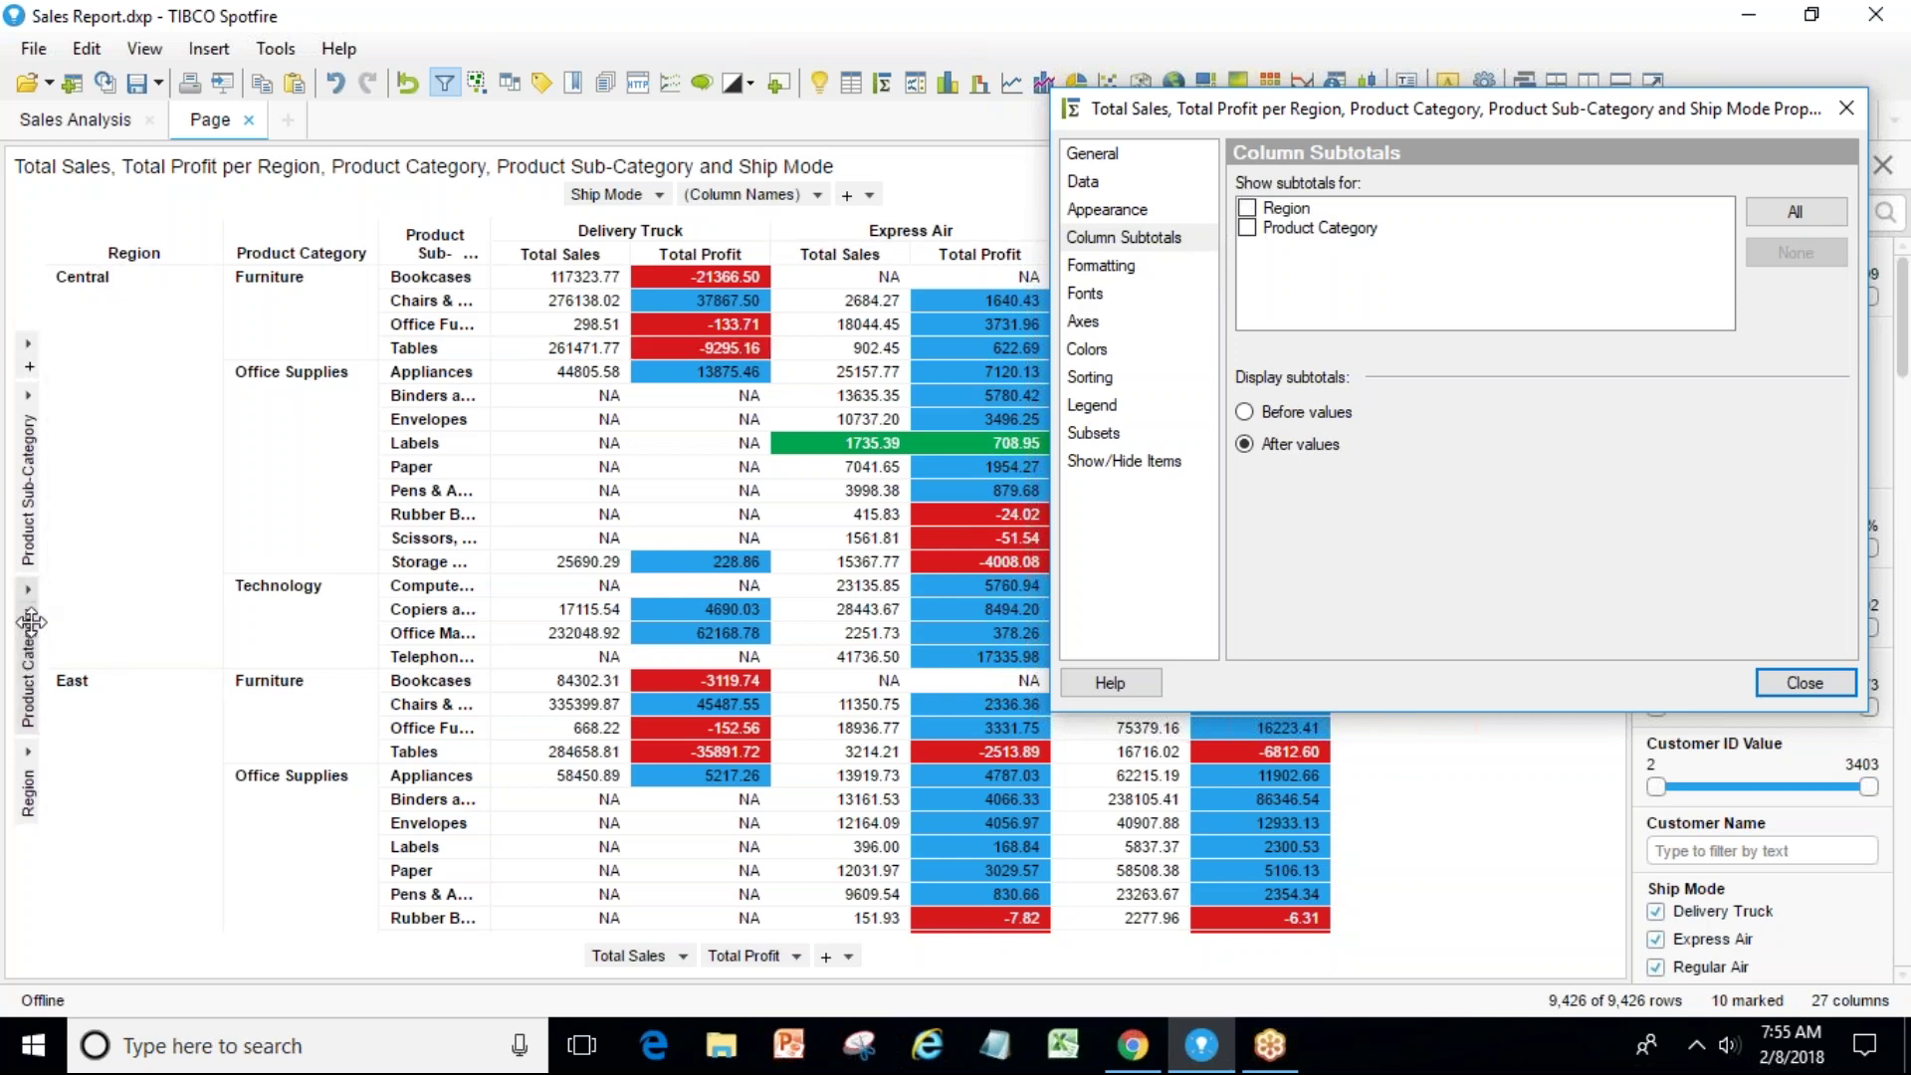
# Add Customer Segment as a fourth row level below Product Sub-Category, and undo the addition.
pyautogui.click(29, 363)
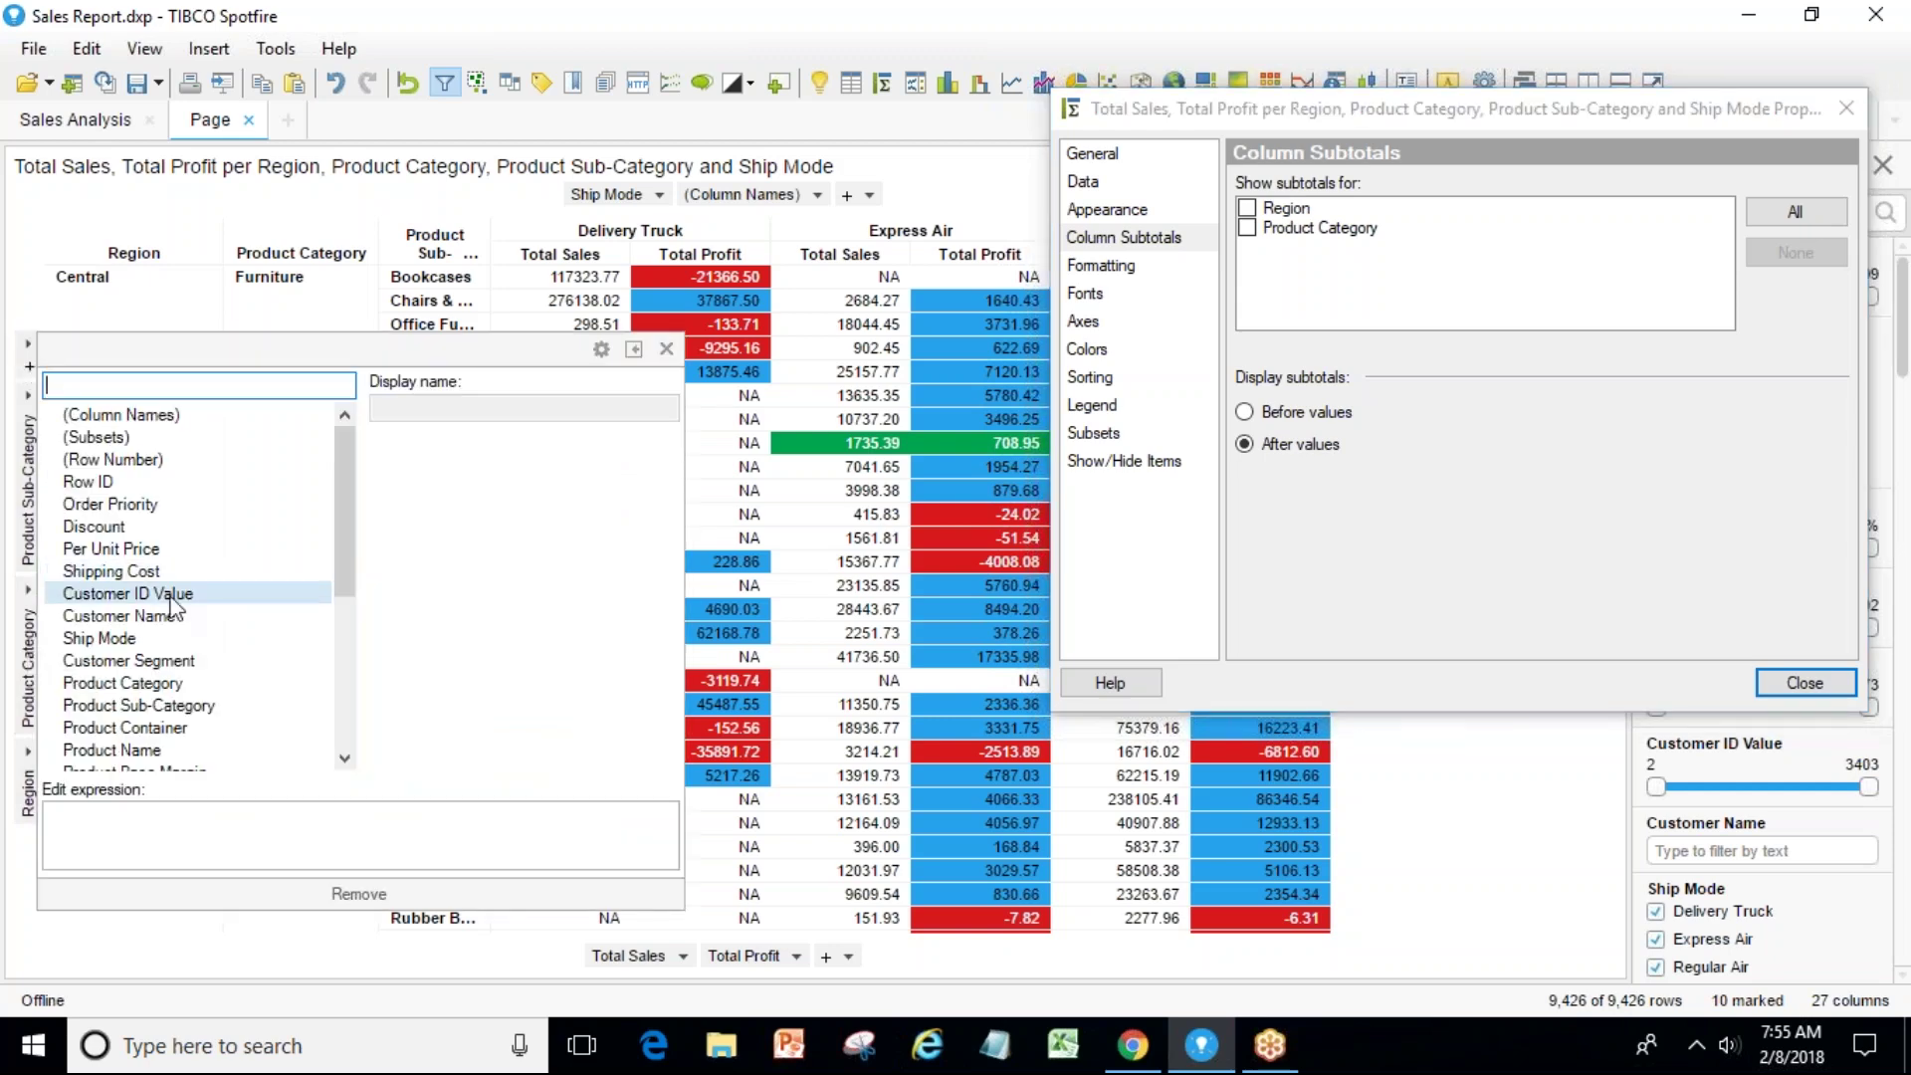
pyautogui.click(219, 659)
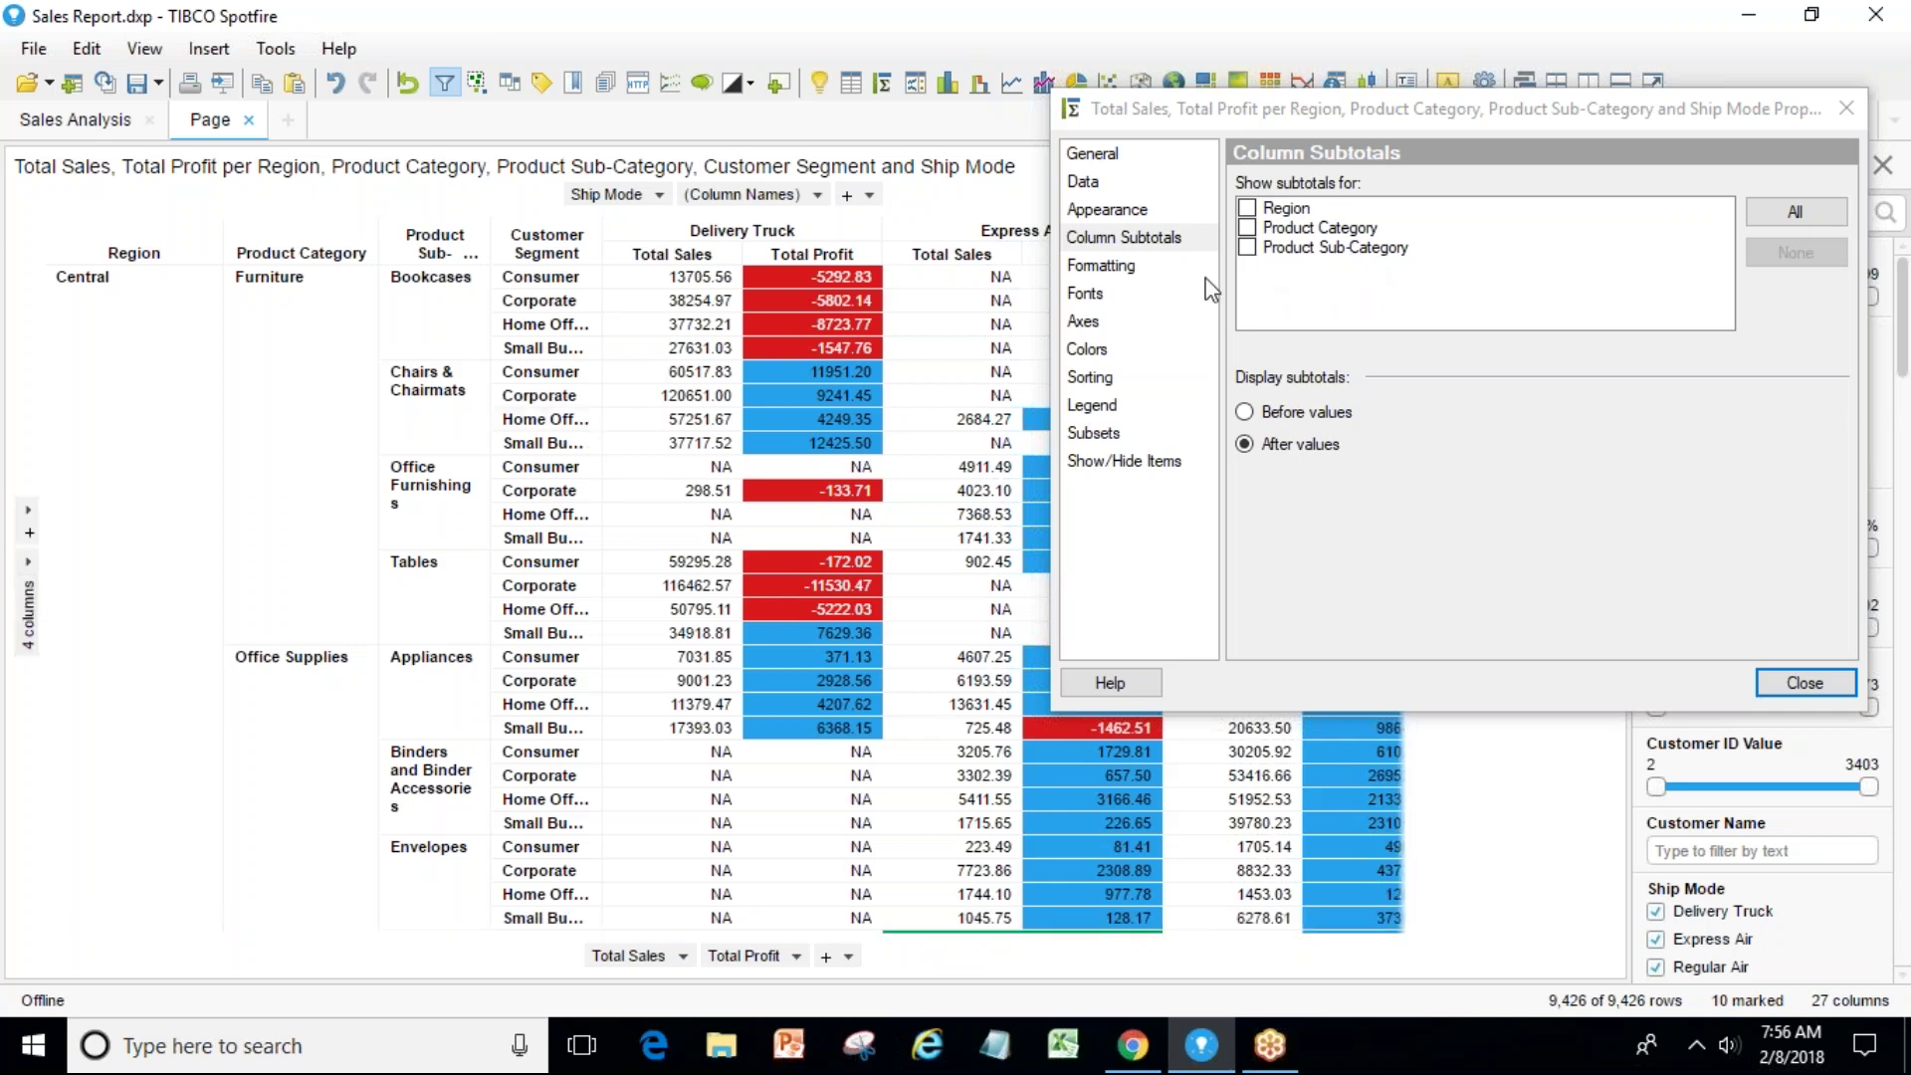
pyautogui.click(326, 86)
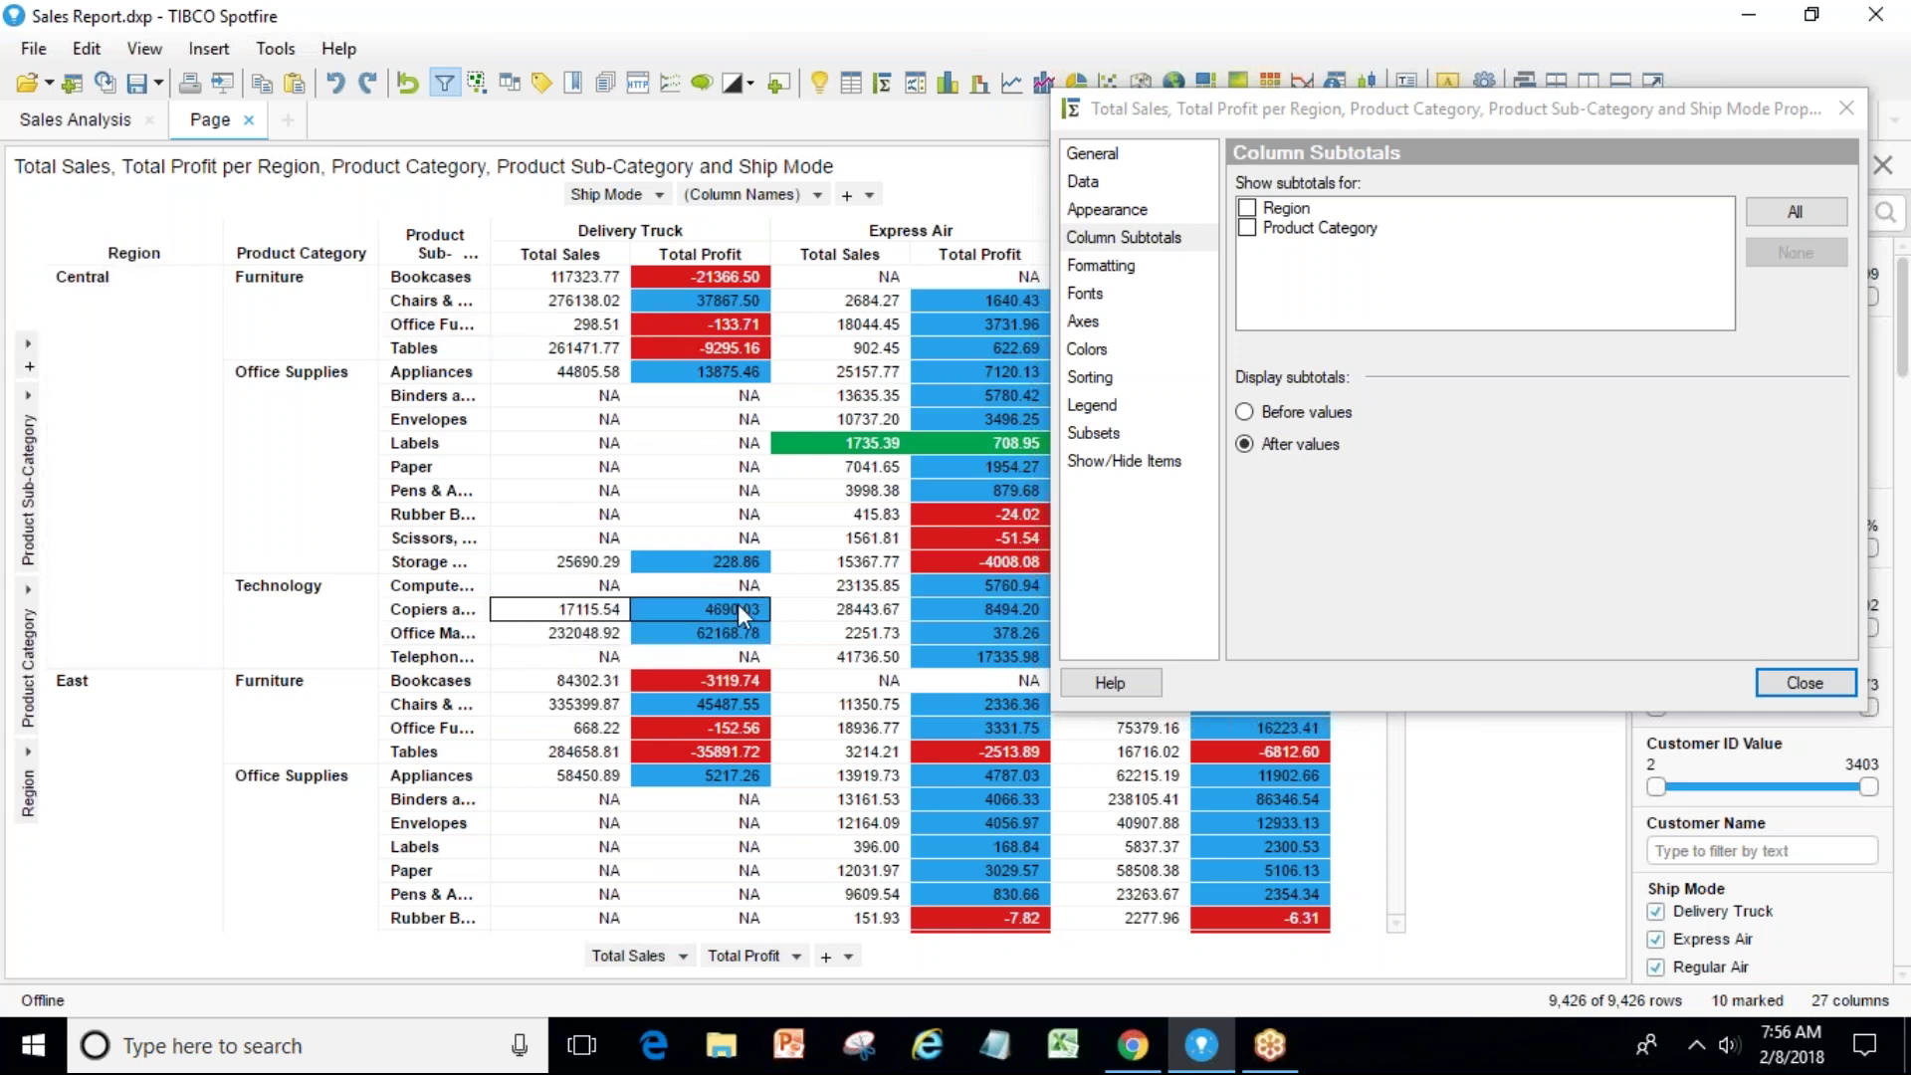
# Show column subtotals for Region and Product Category after the values, and turn both off again.
pyautogui.click(1246, 208)
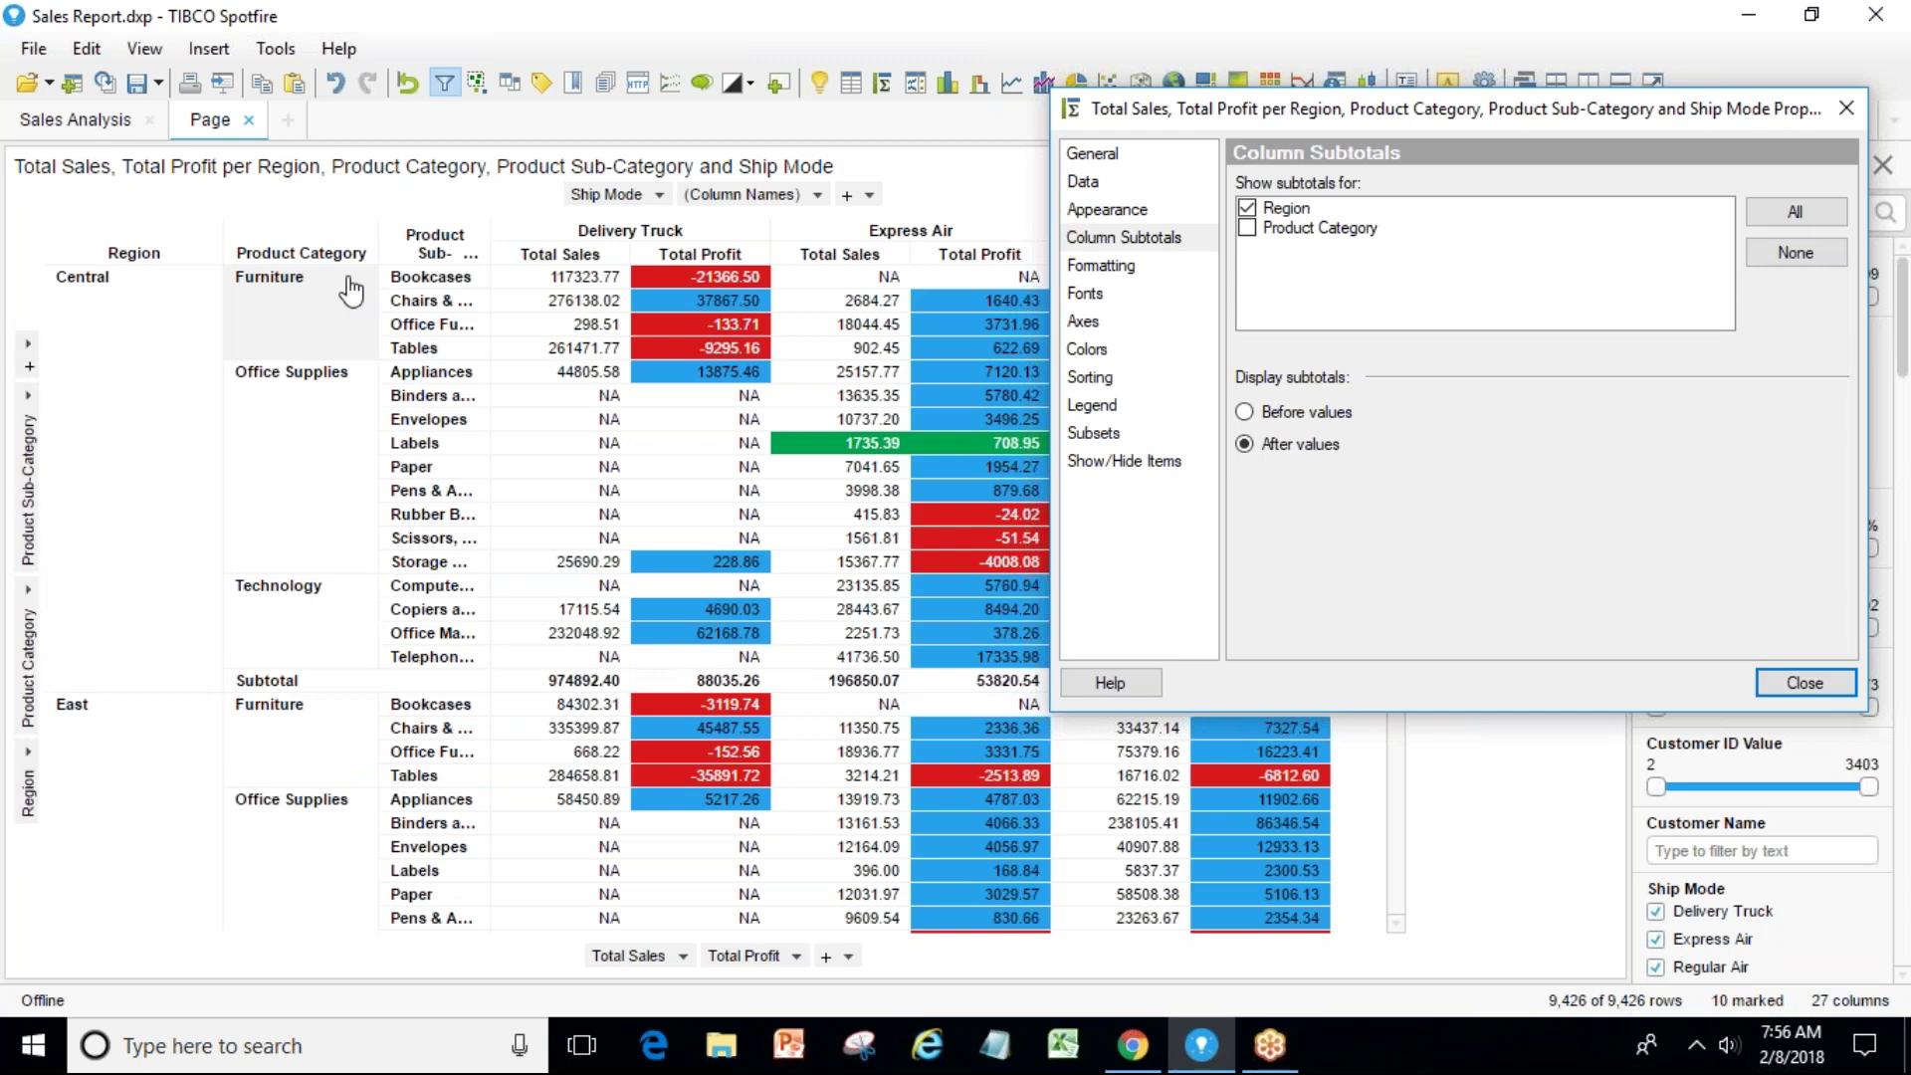
pyautogui.click(1249, 231)
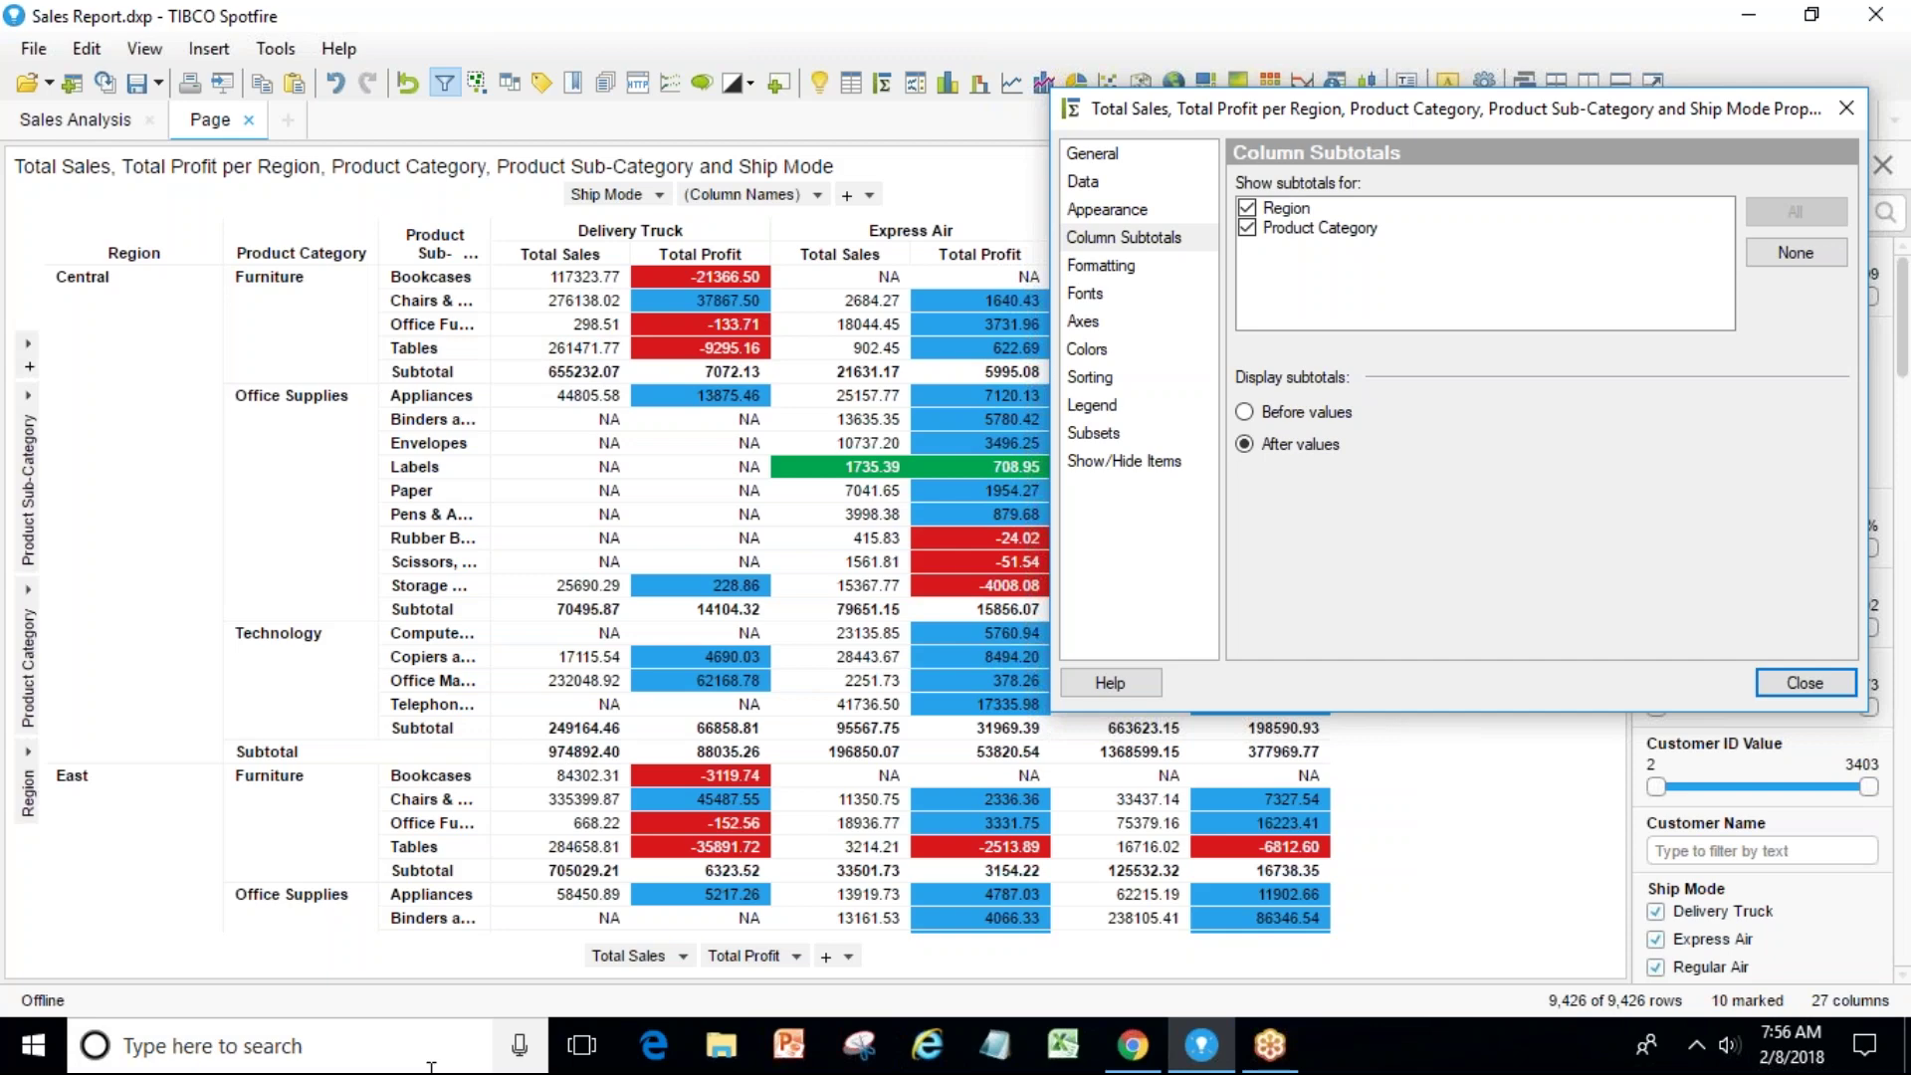
pyautogui.click(1246, 445)
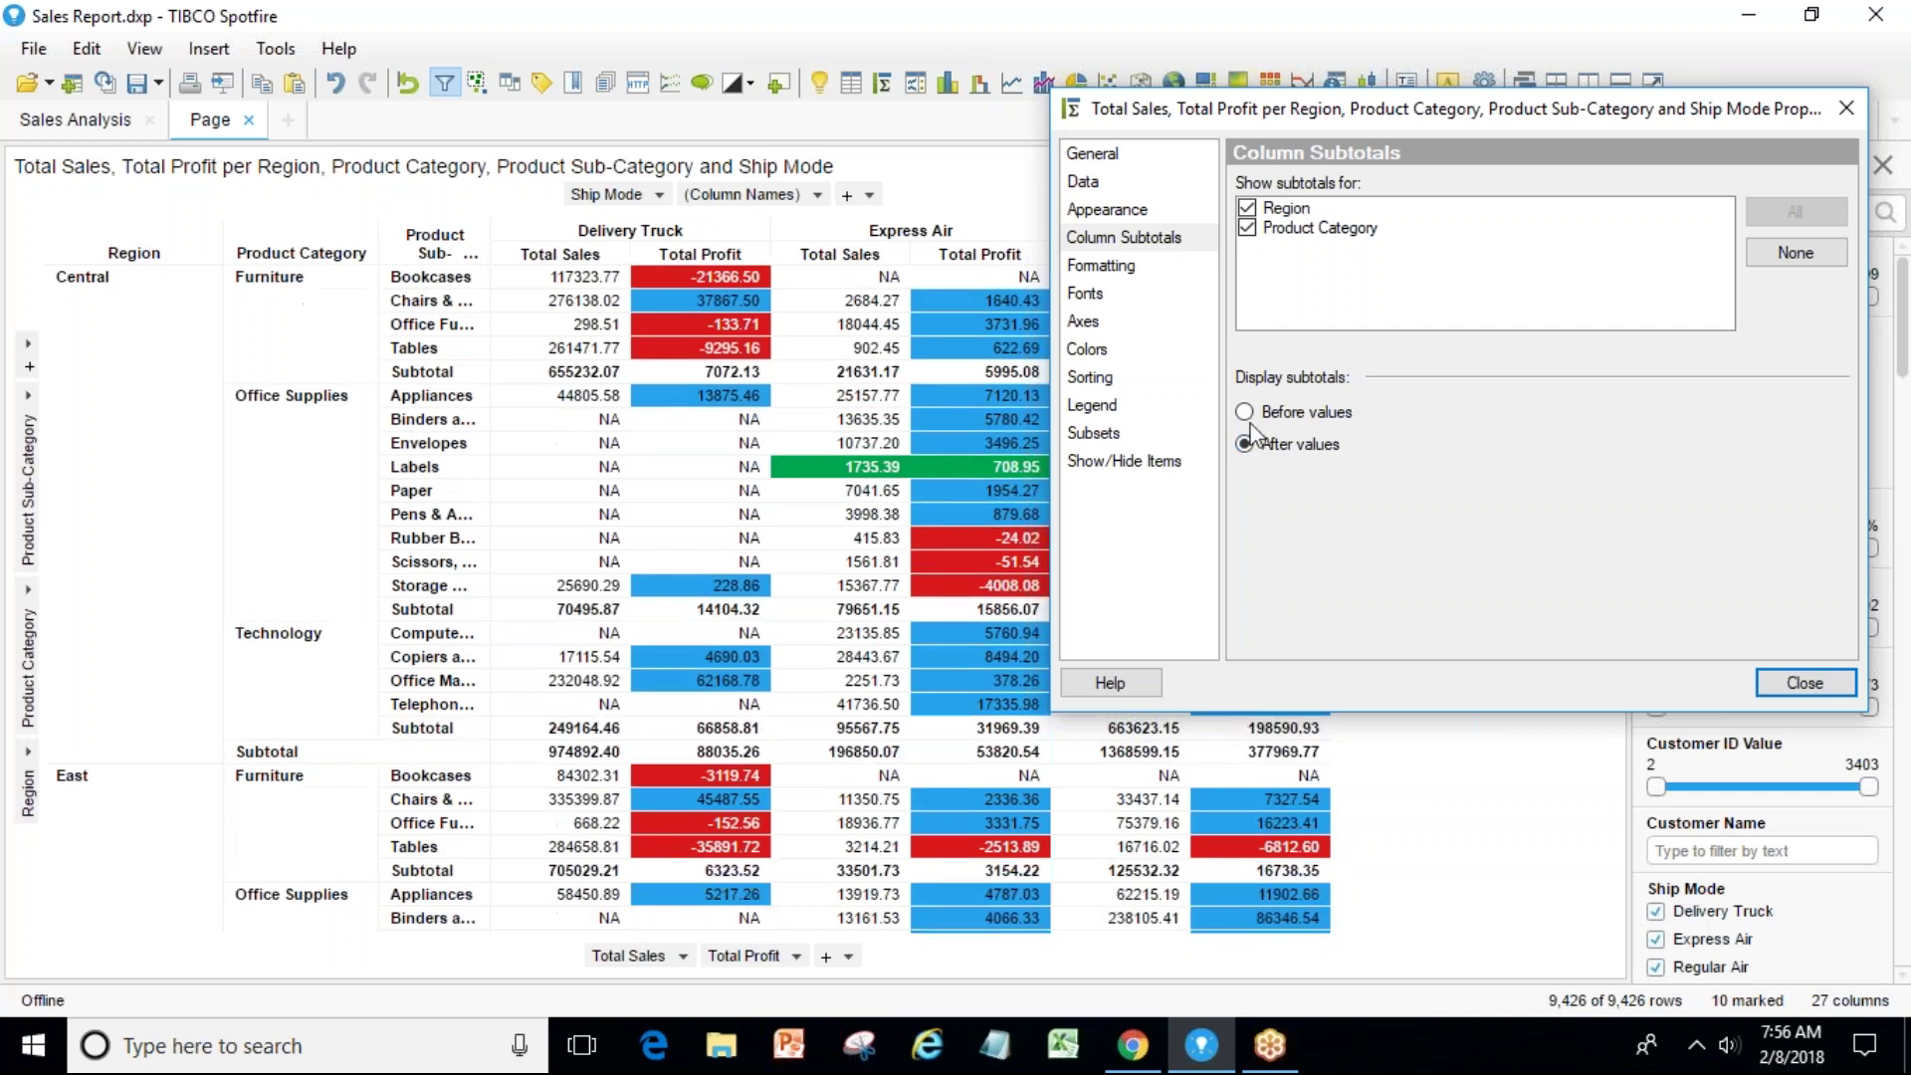
pyautogui.click(1247, 228)
pyautogui.click(1246, 208)
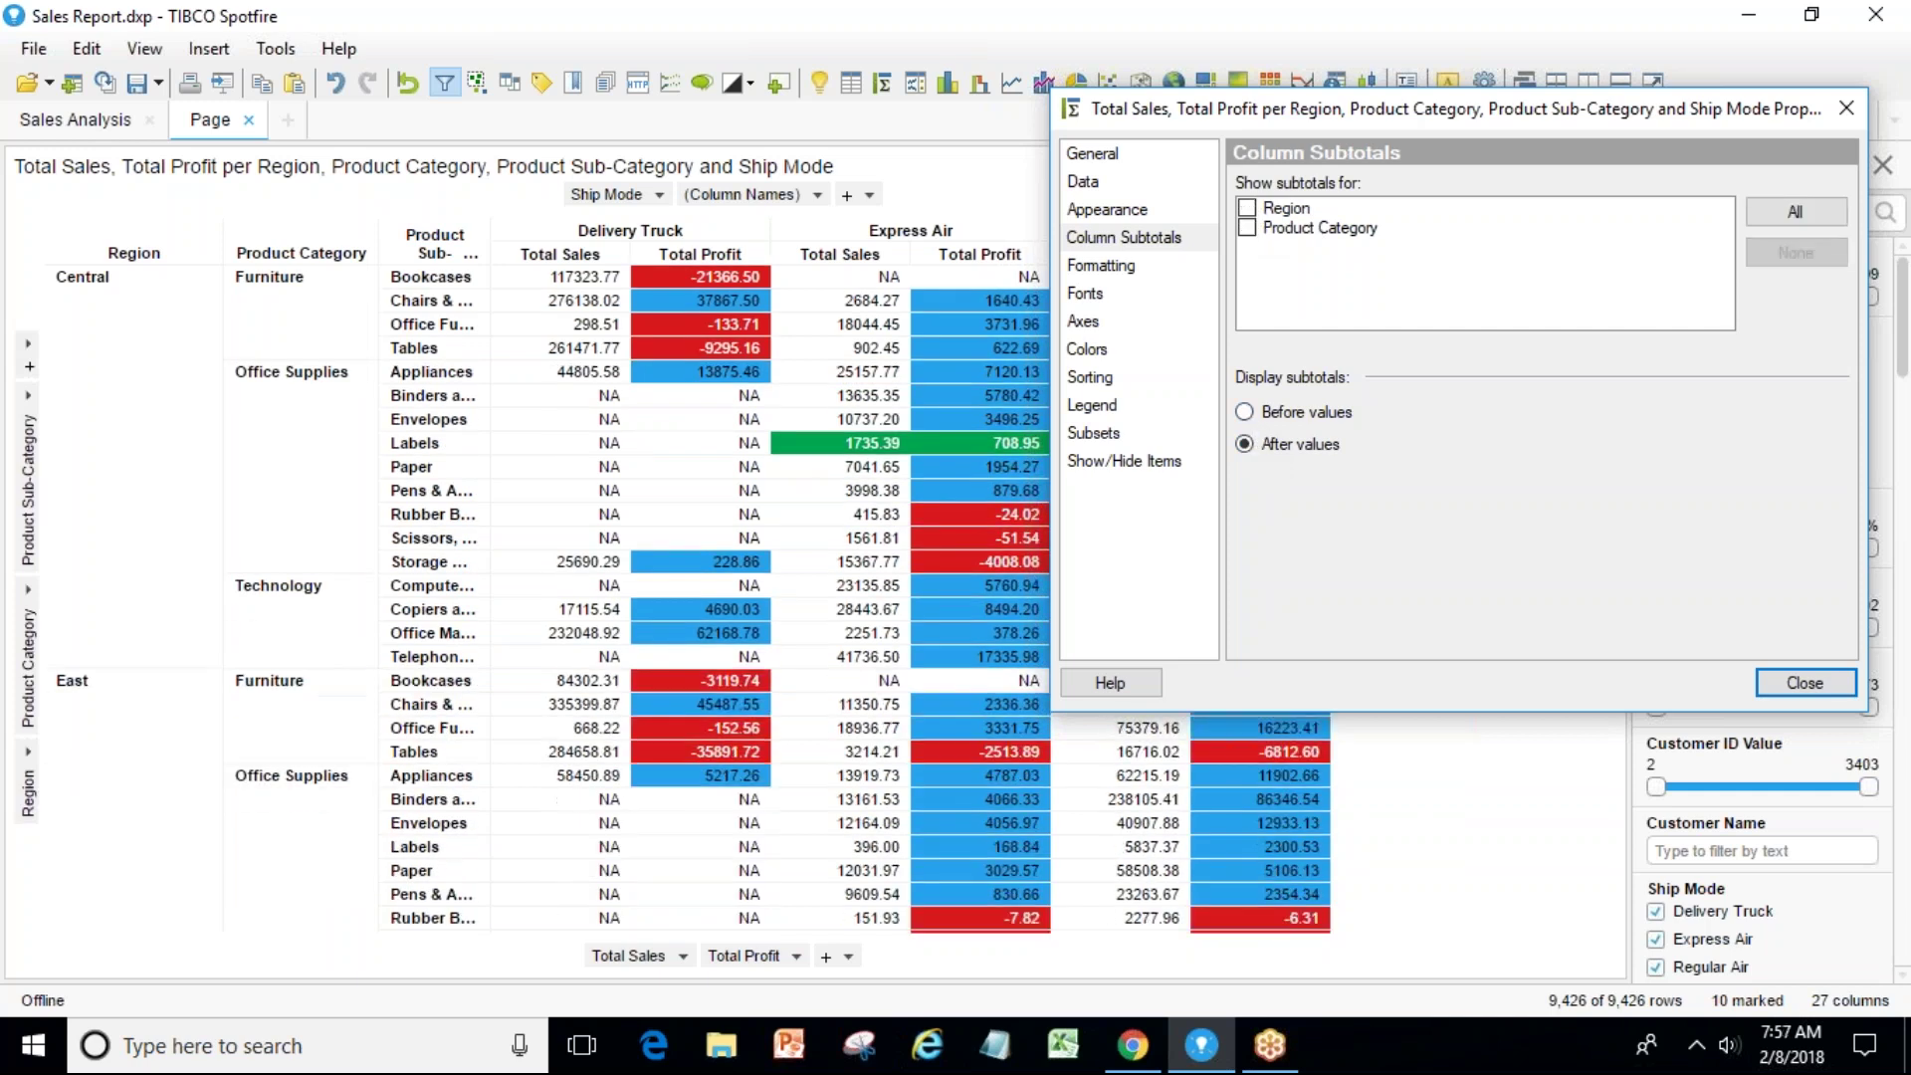
# Format Total Sales as United States (USD) currency with 2 decimals and the standard short number format.
pyautogui.click(1103, 266)
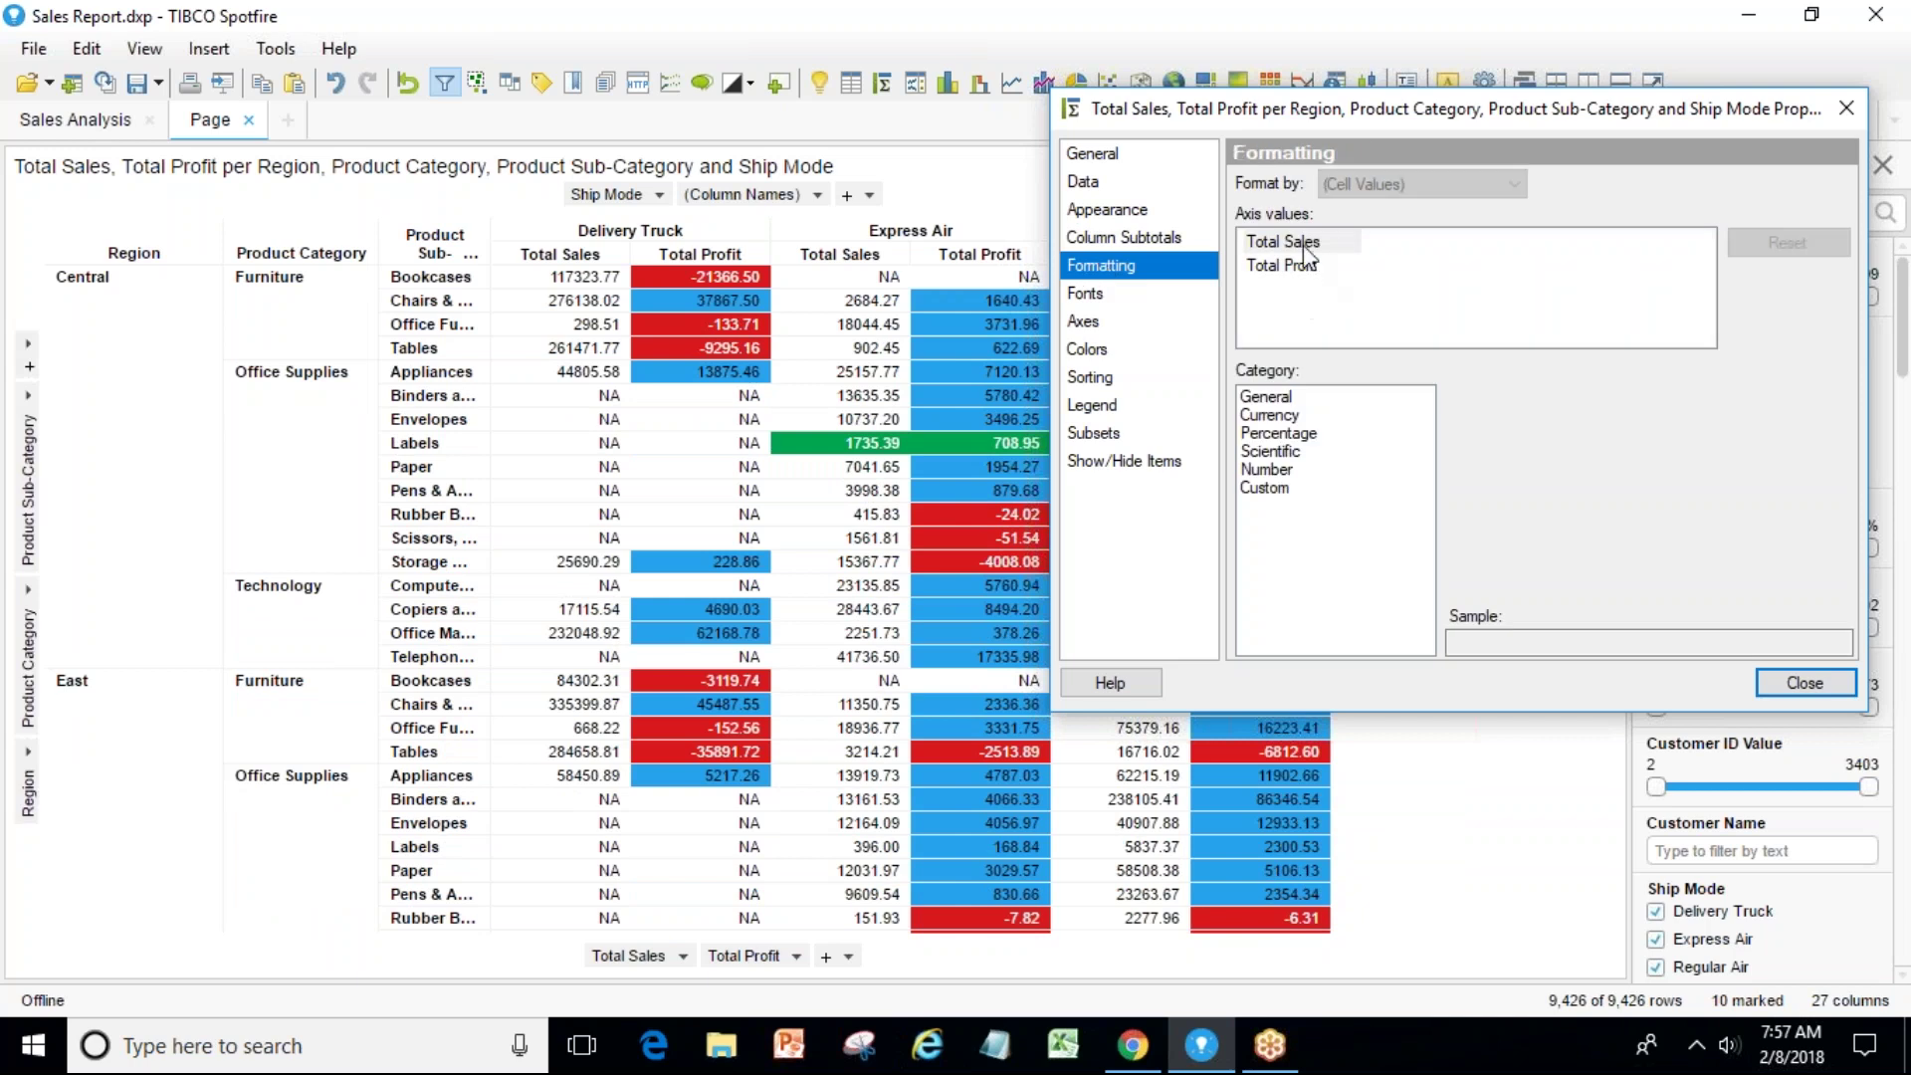
pyautogui.click(1298, 245)
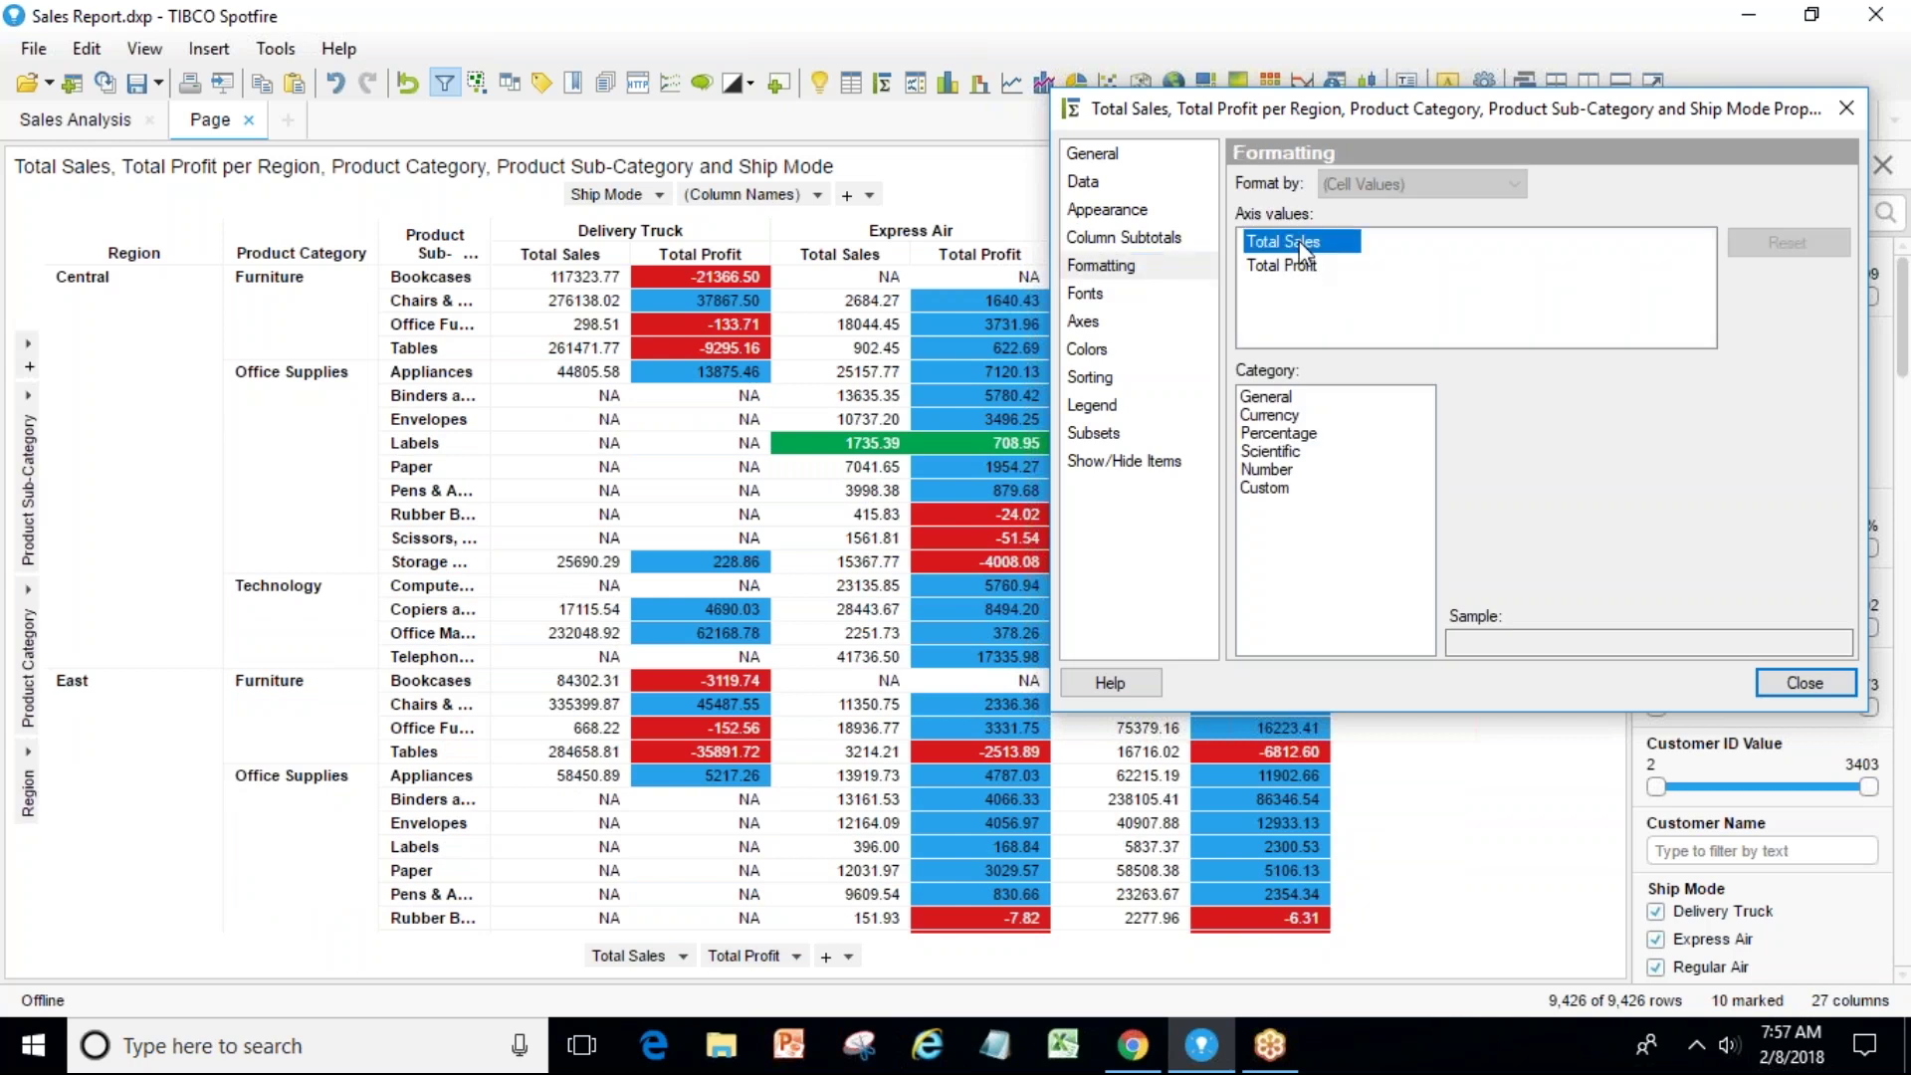
pyautogui.click(1279, 416)
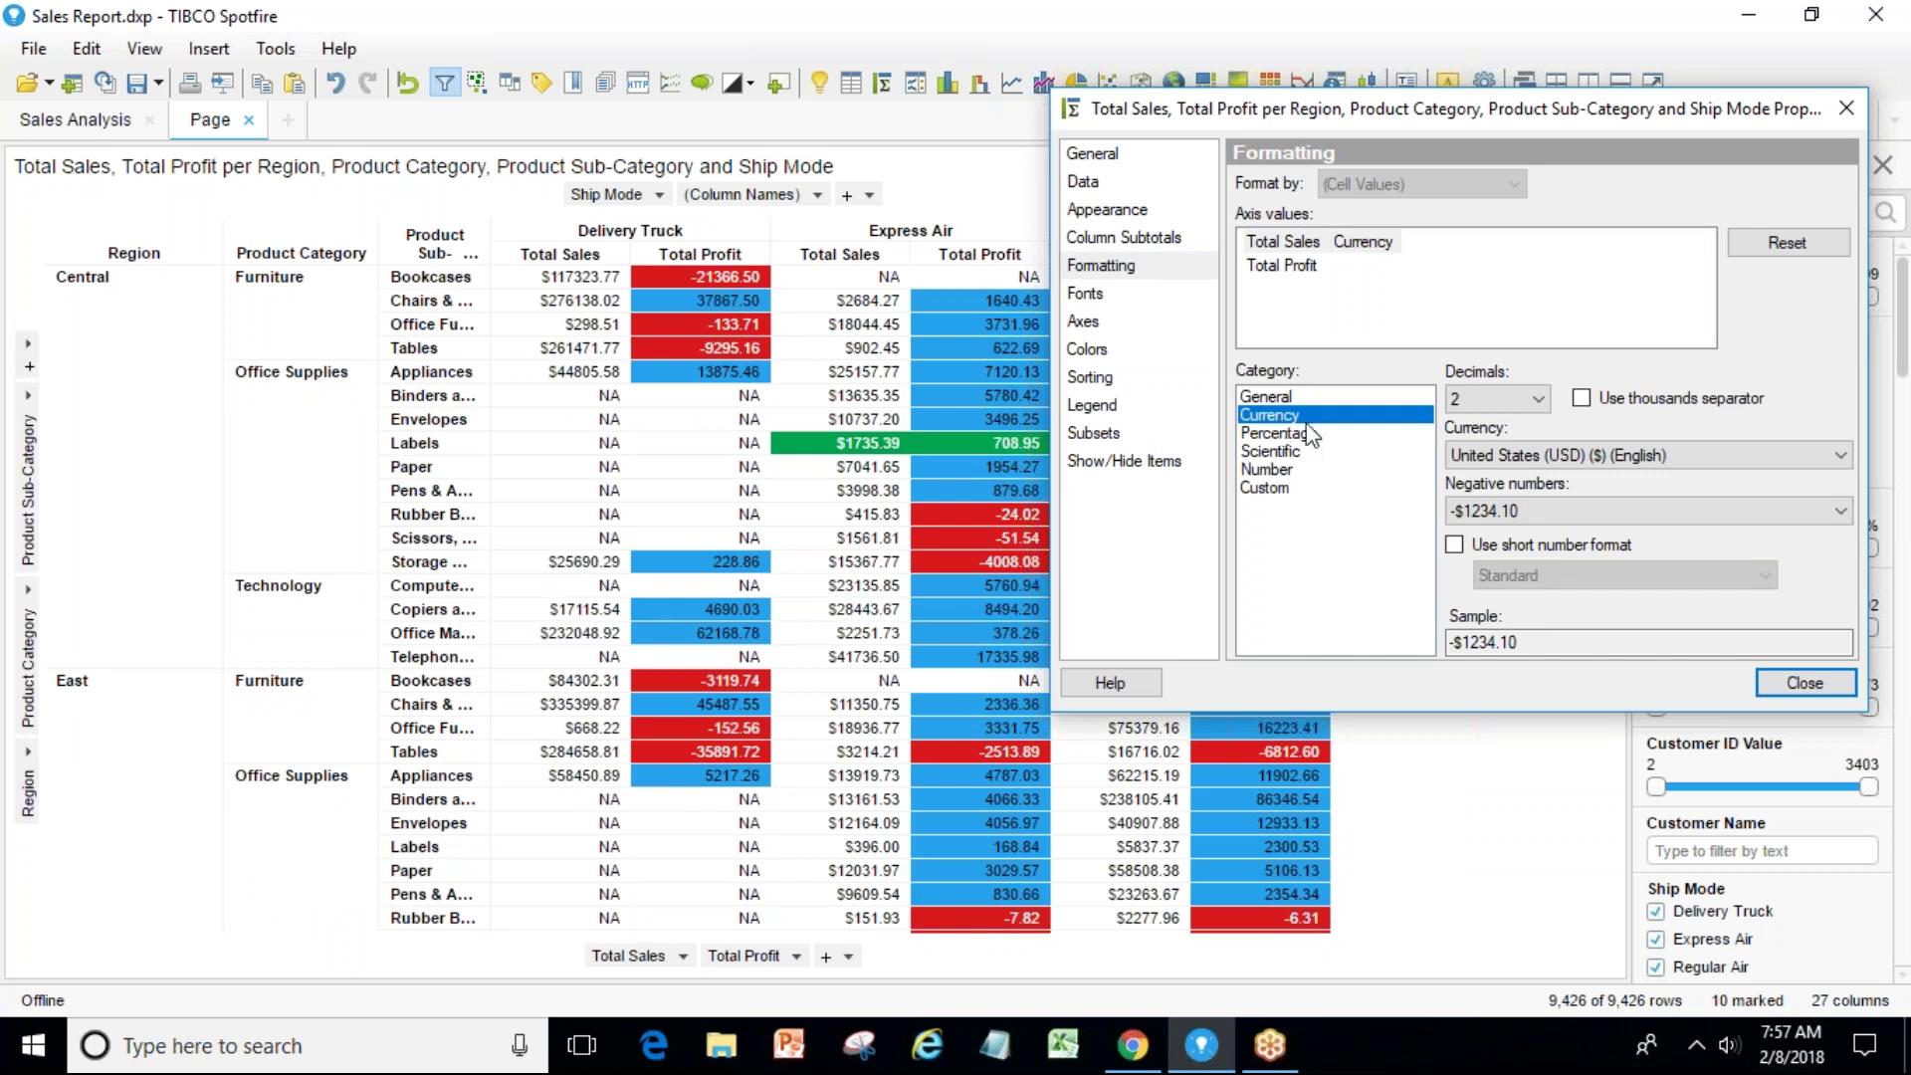
pyautogui.click(1499, 456)
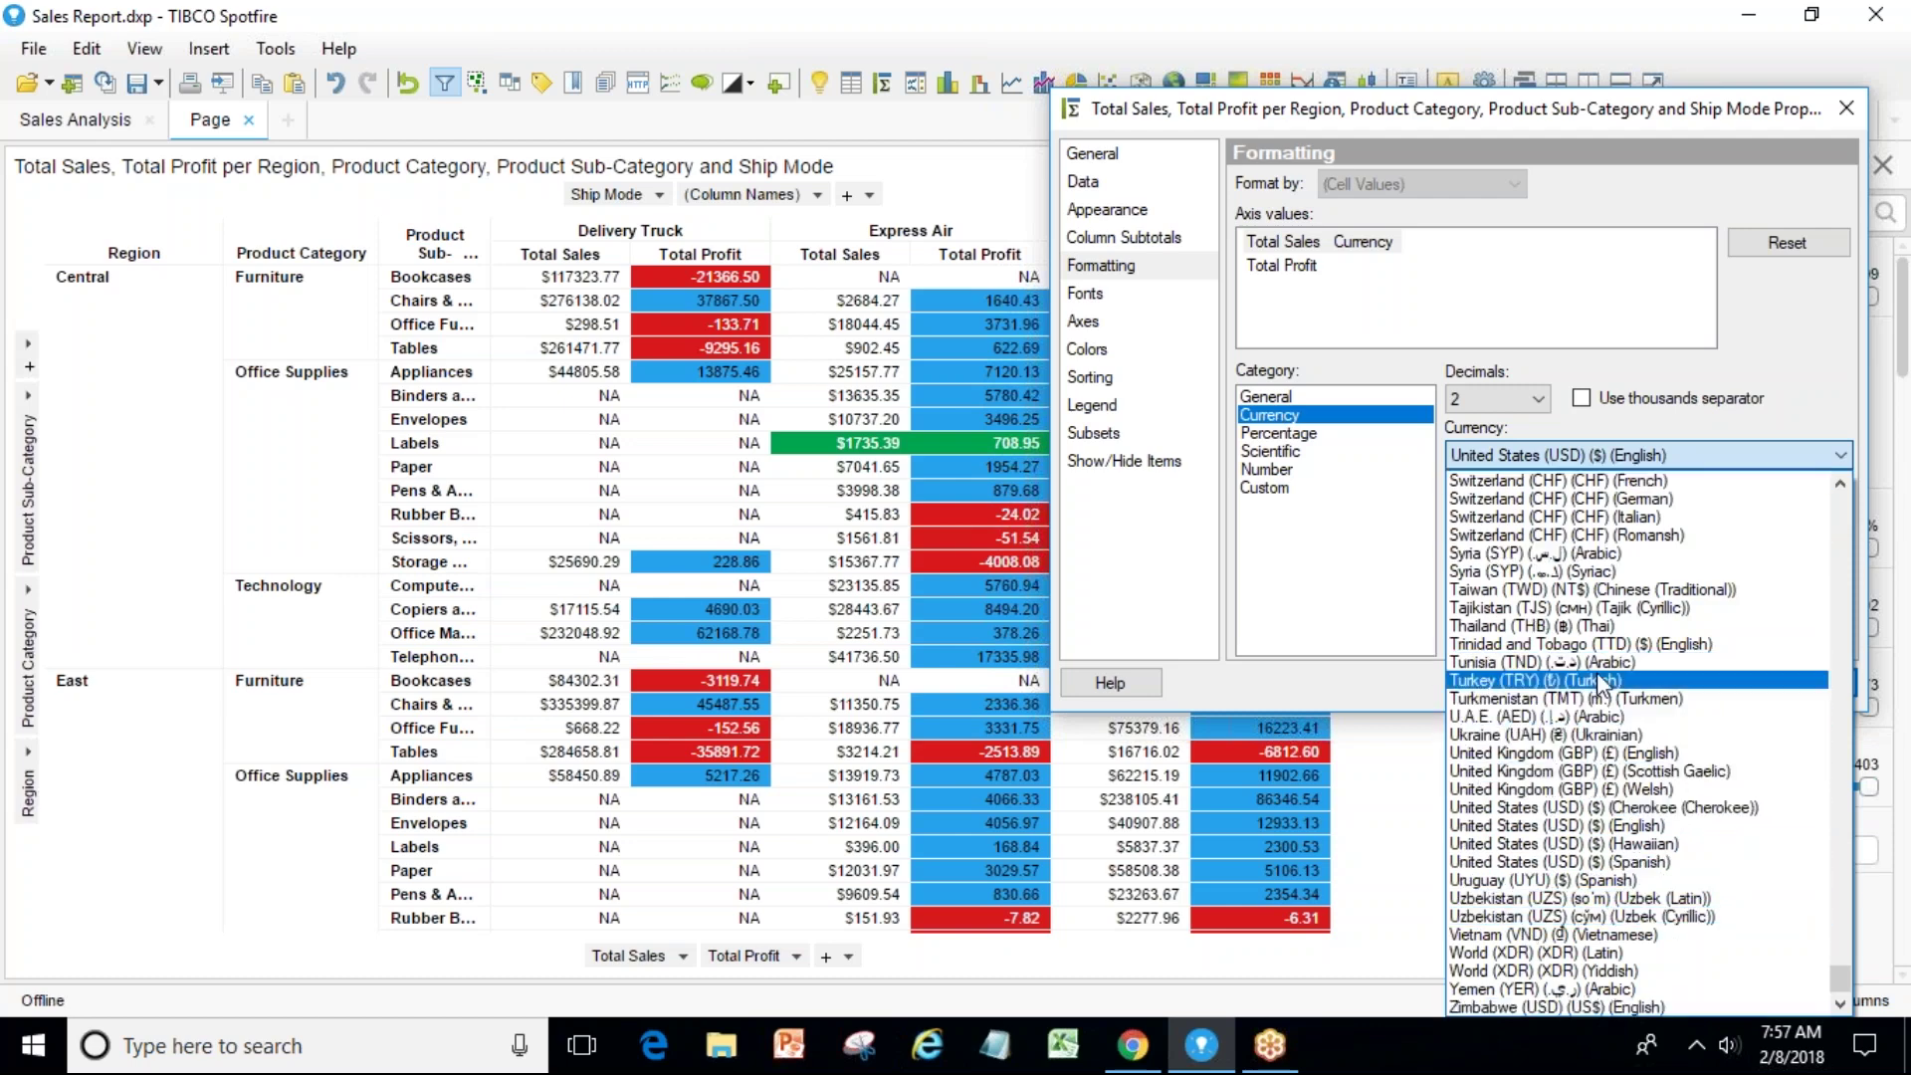
pyautogui.click(1313, 609)
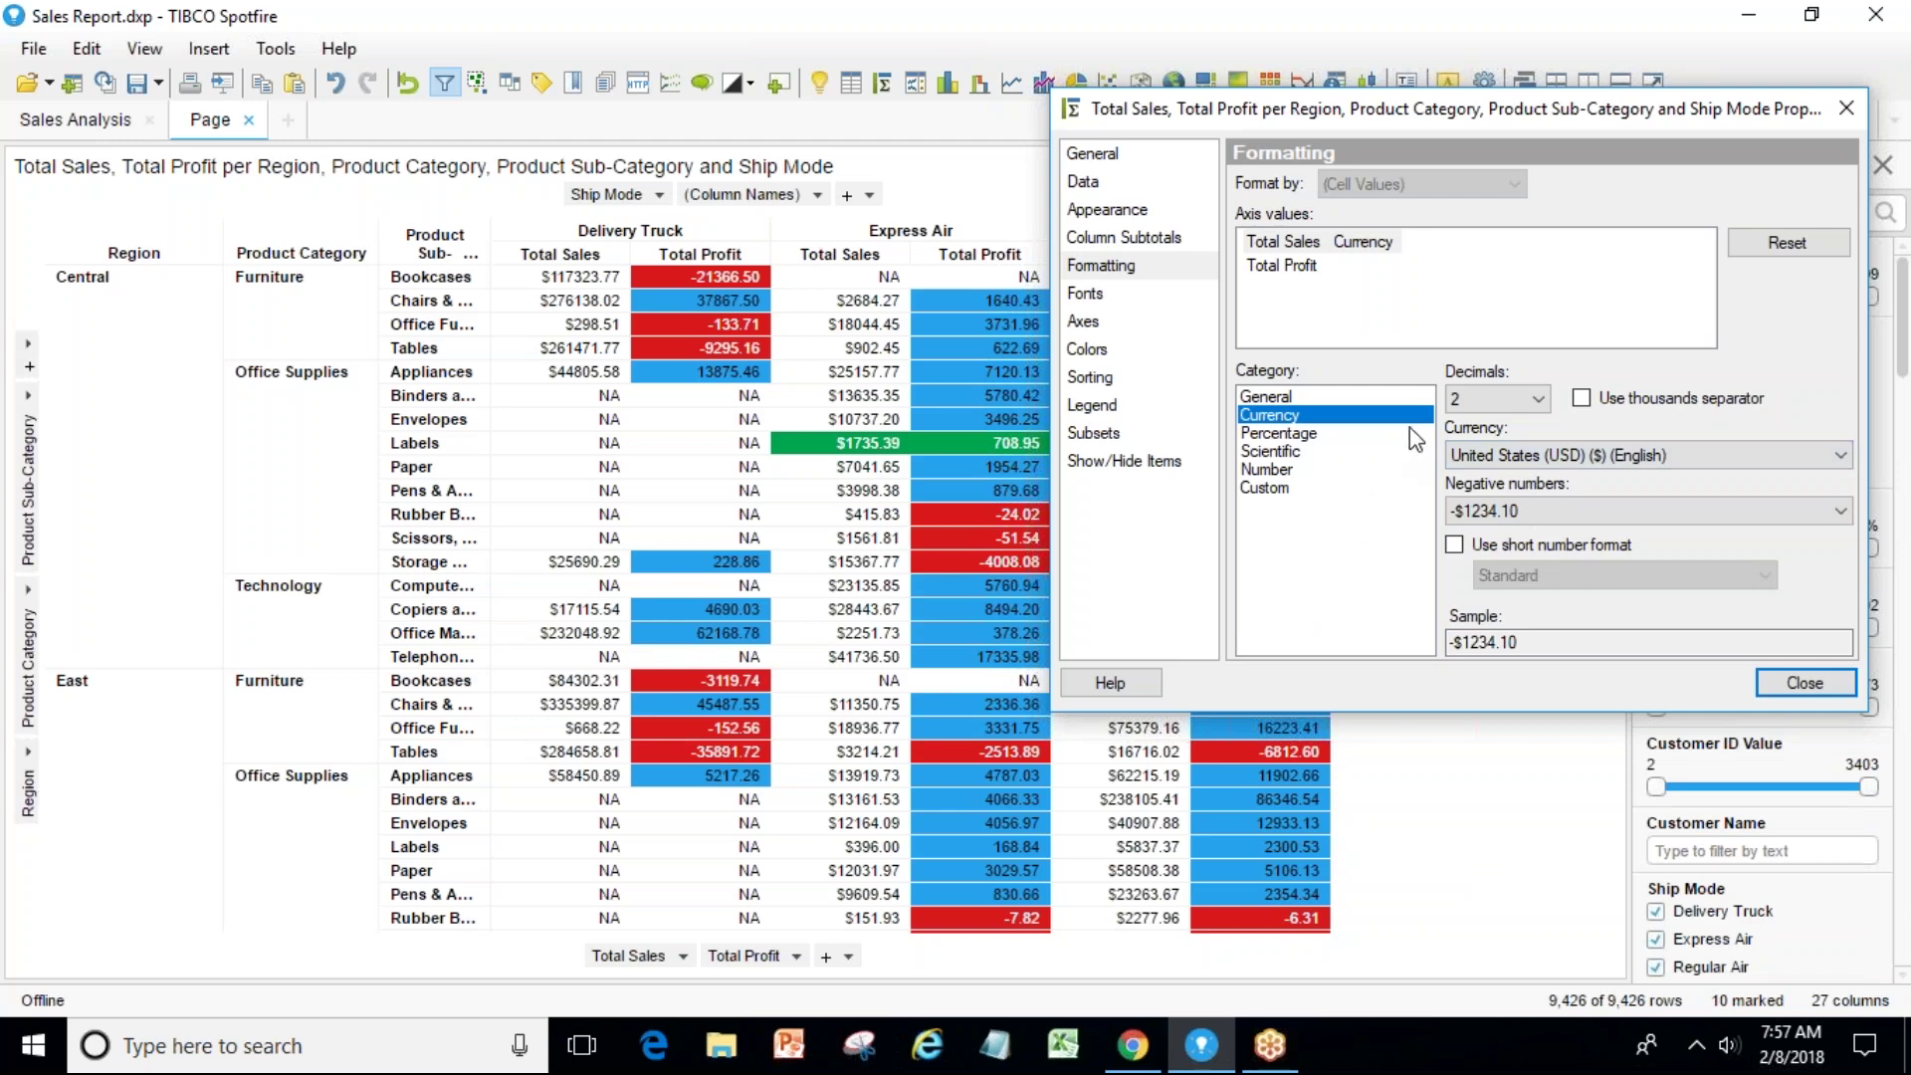
pyautogui.click(1473, 545)
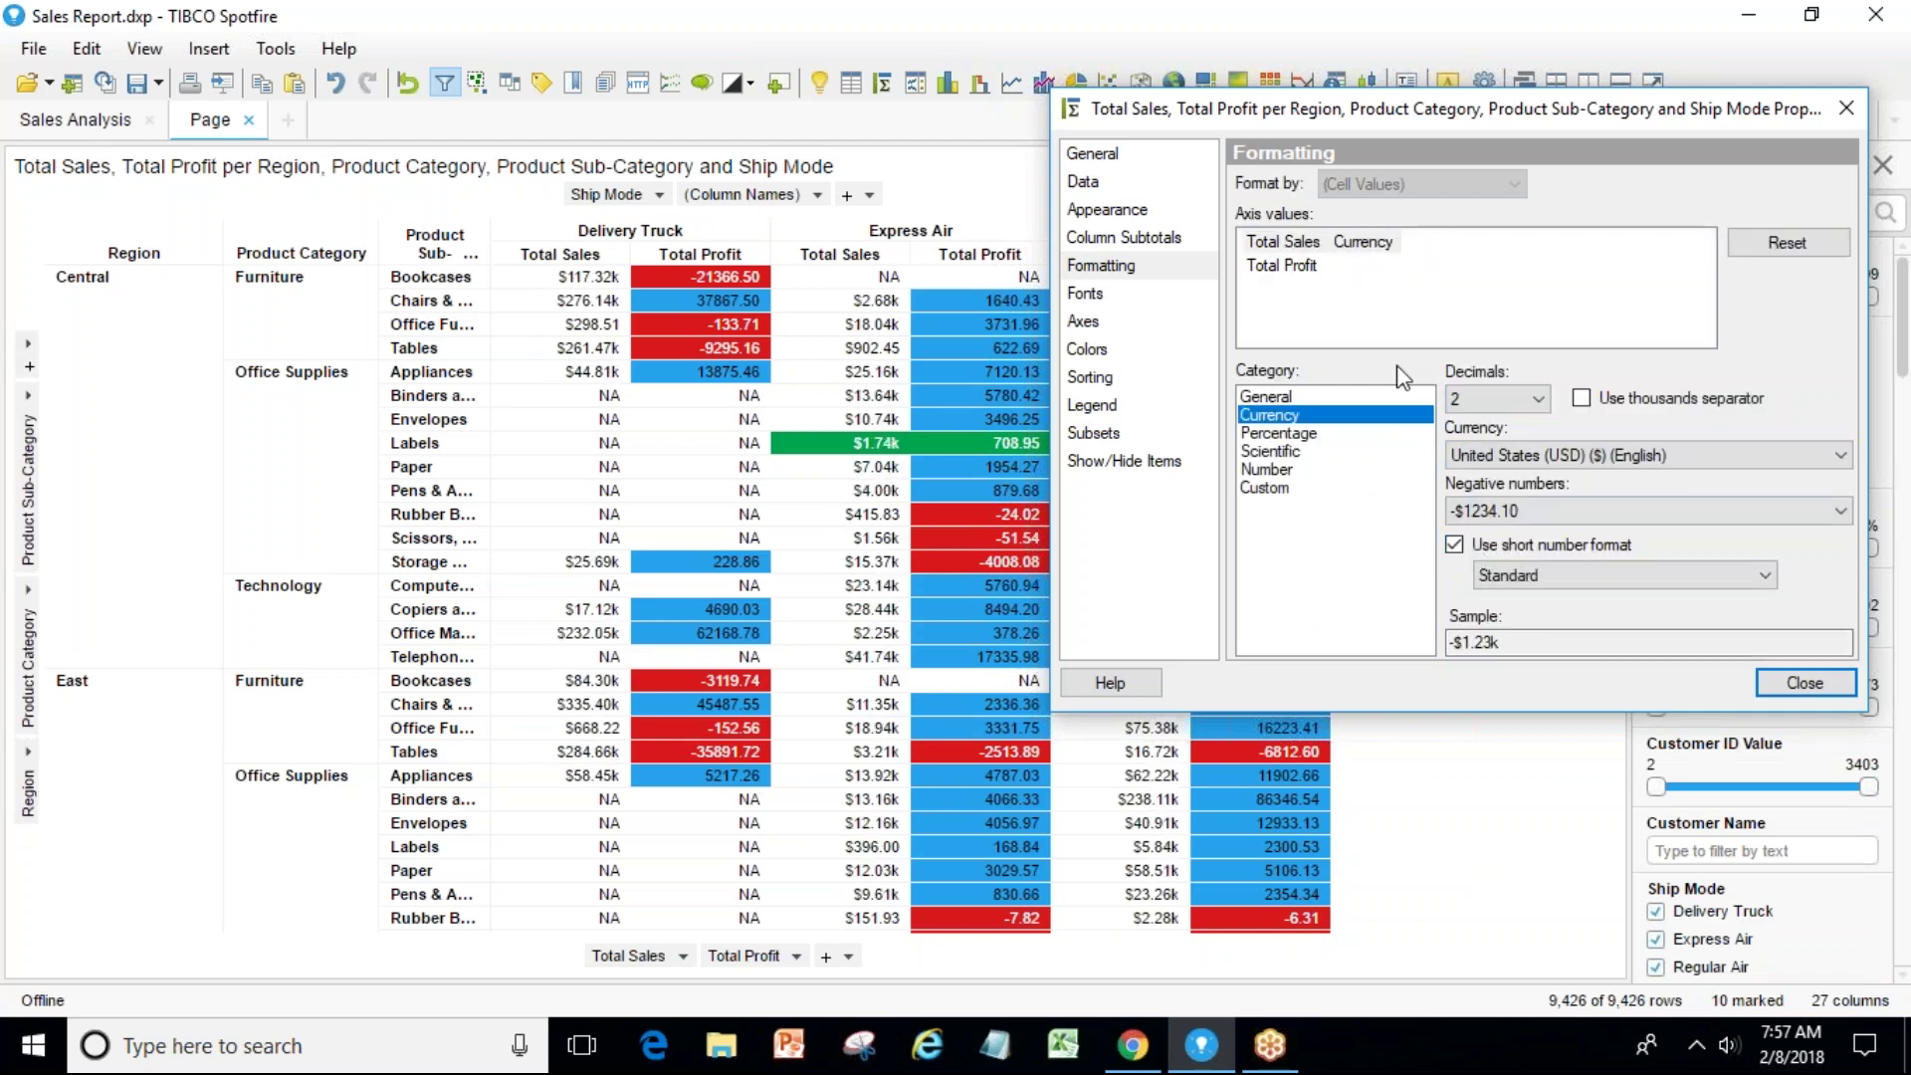
# Format Total Profit as United States (USD) currency with 2 decimals and the standard short number format.
pyautogui.click(1297, 267)
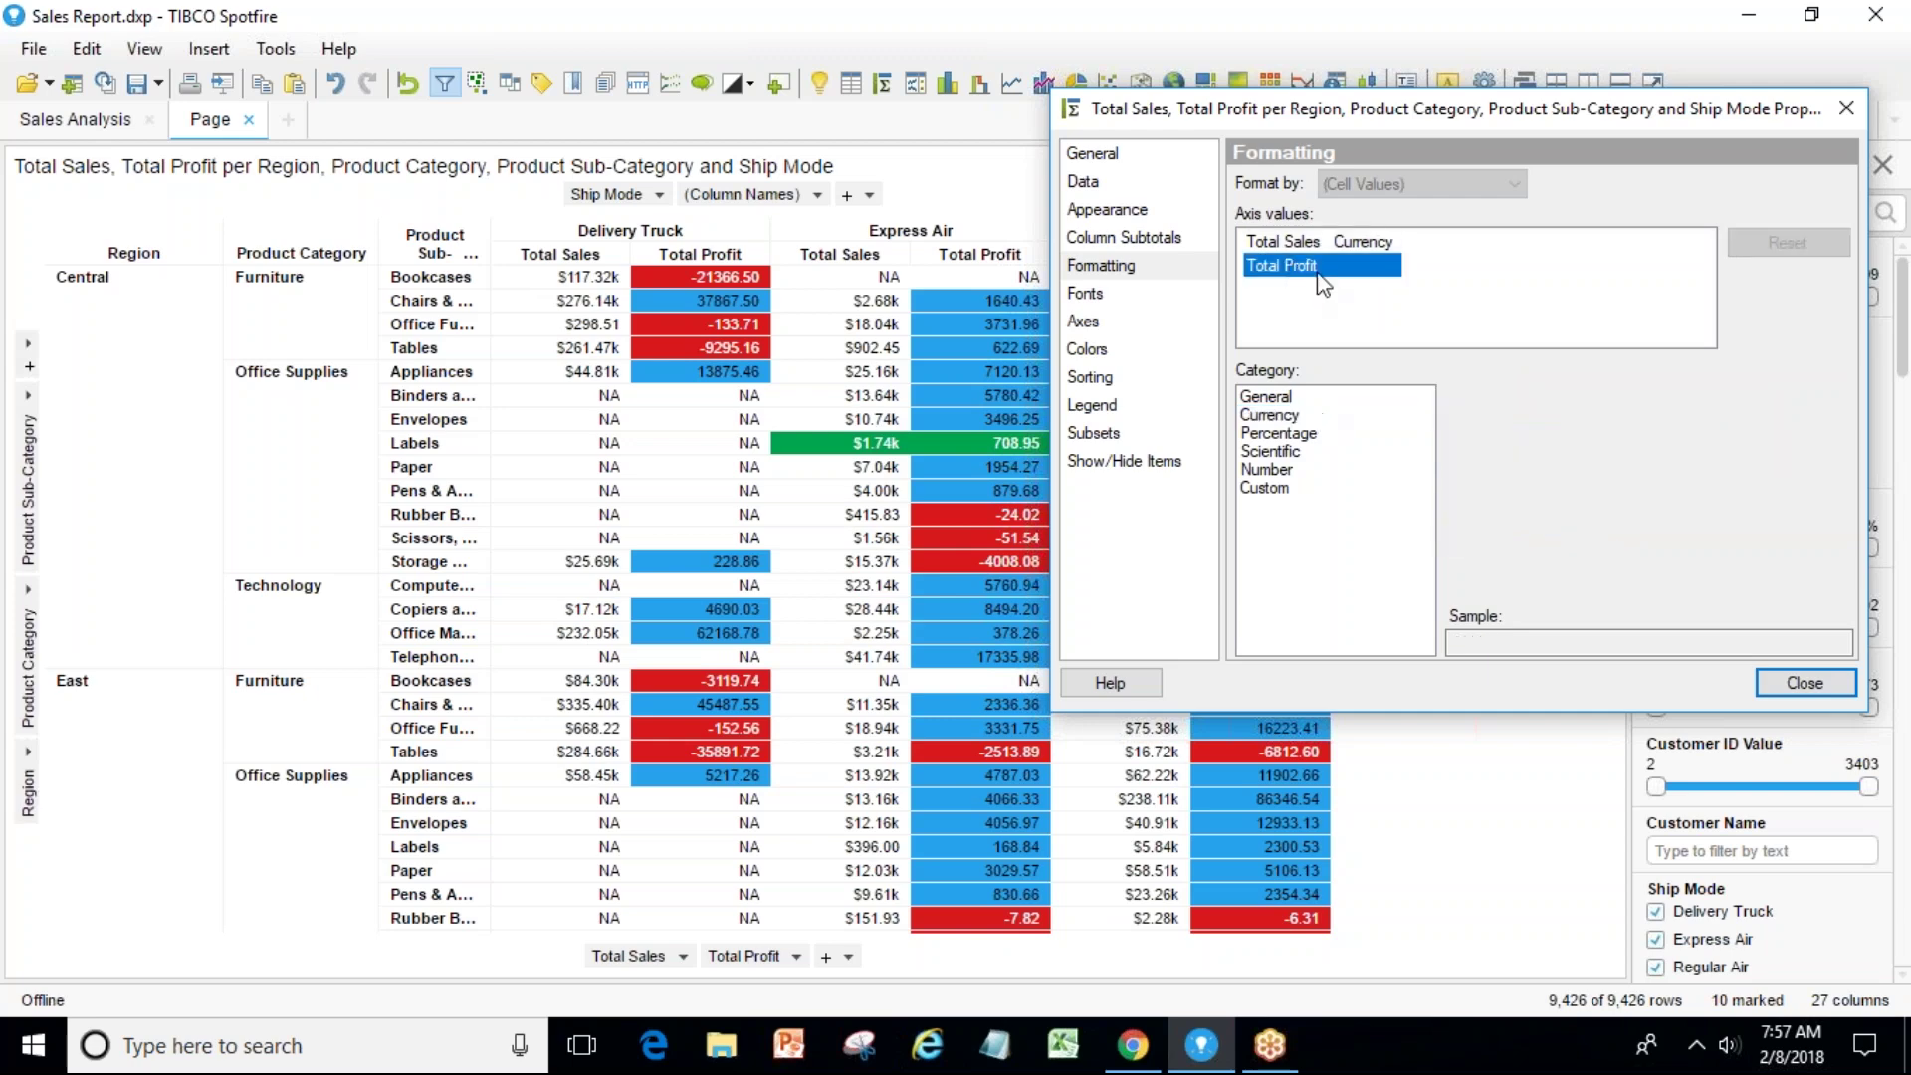
pyautogui.click(1297, 239)
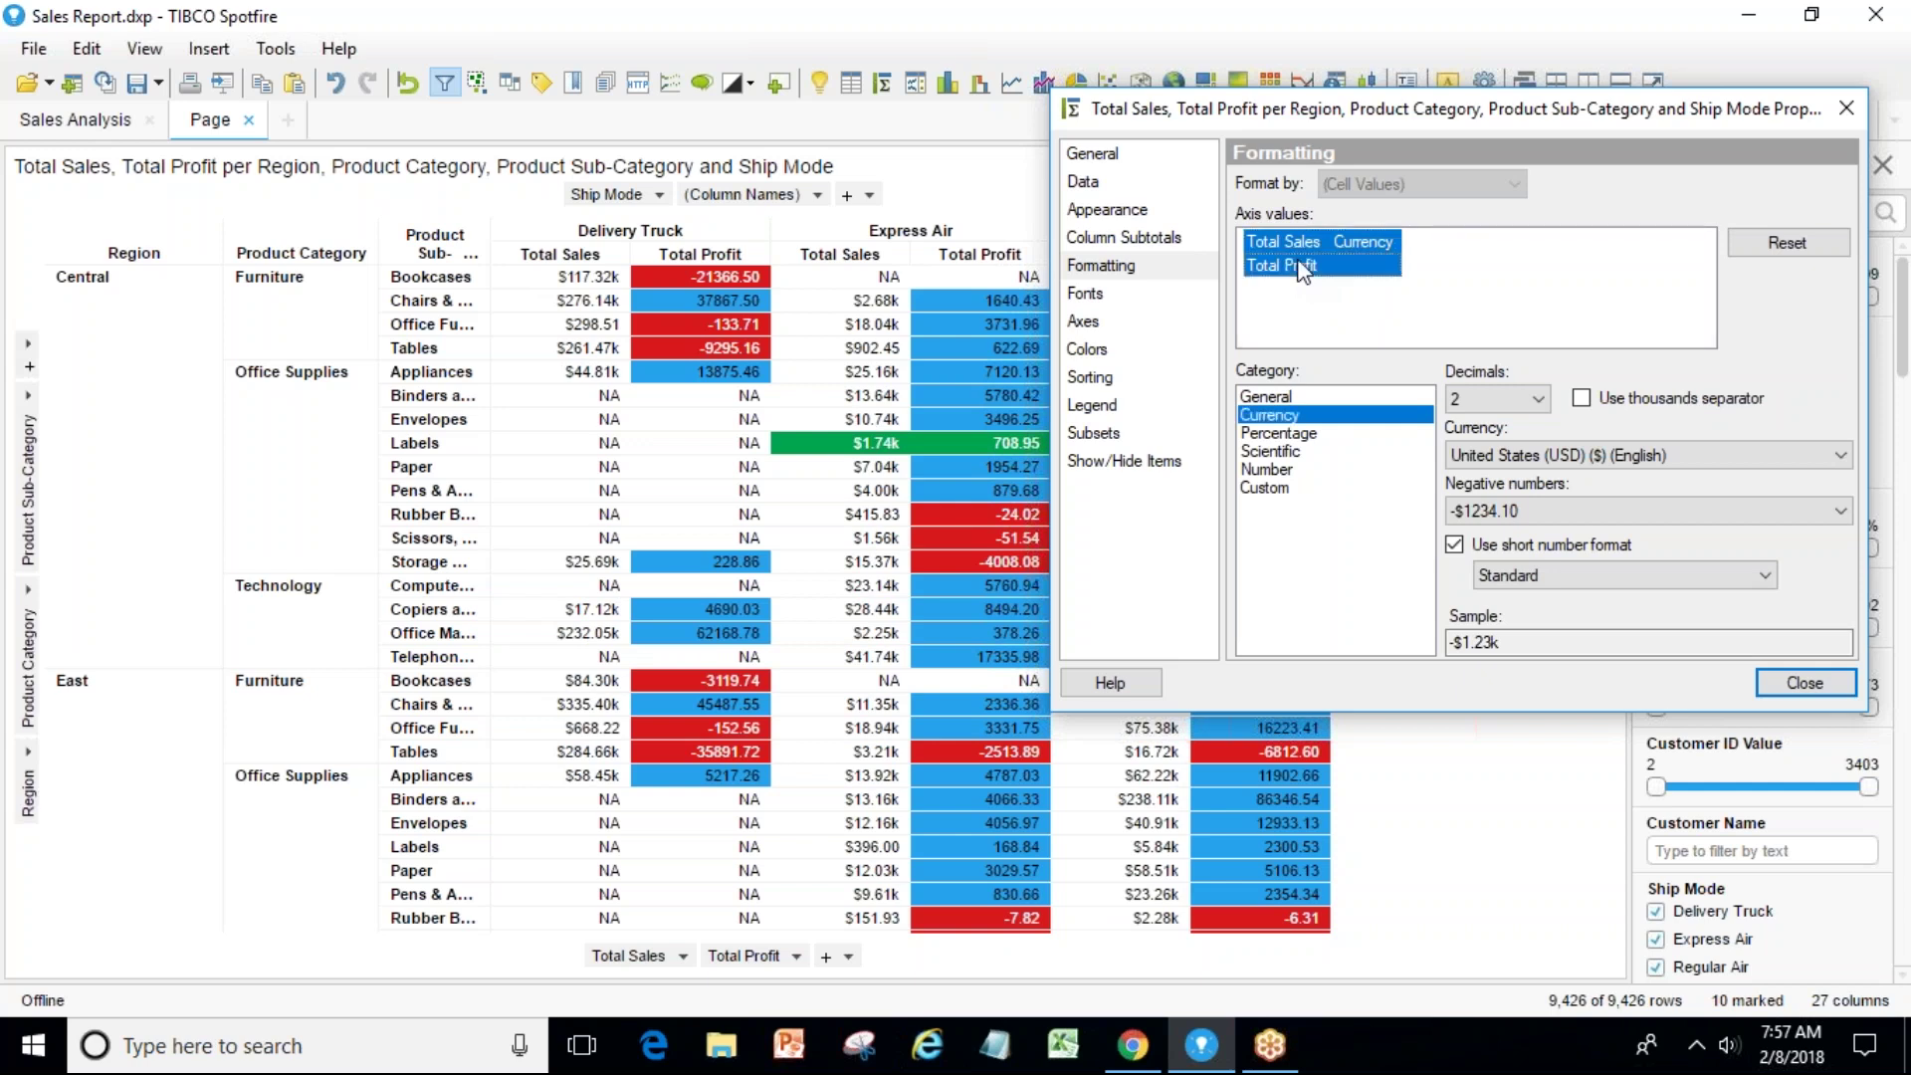
pyautogui.click(1293, 415)
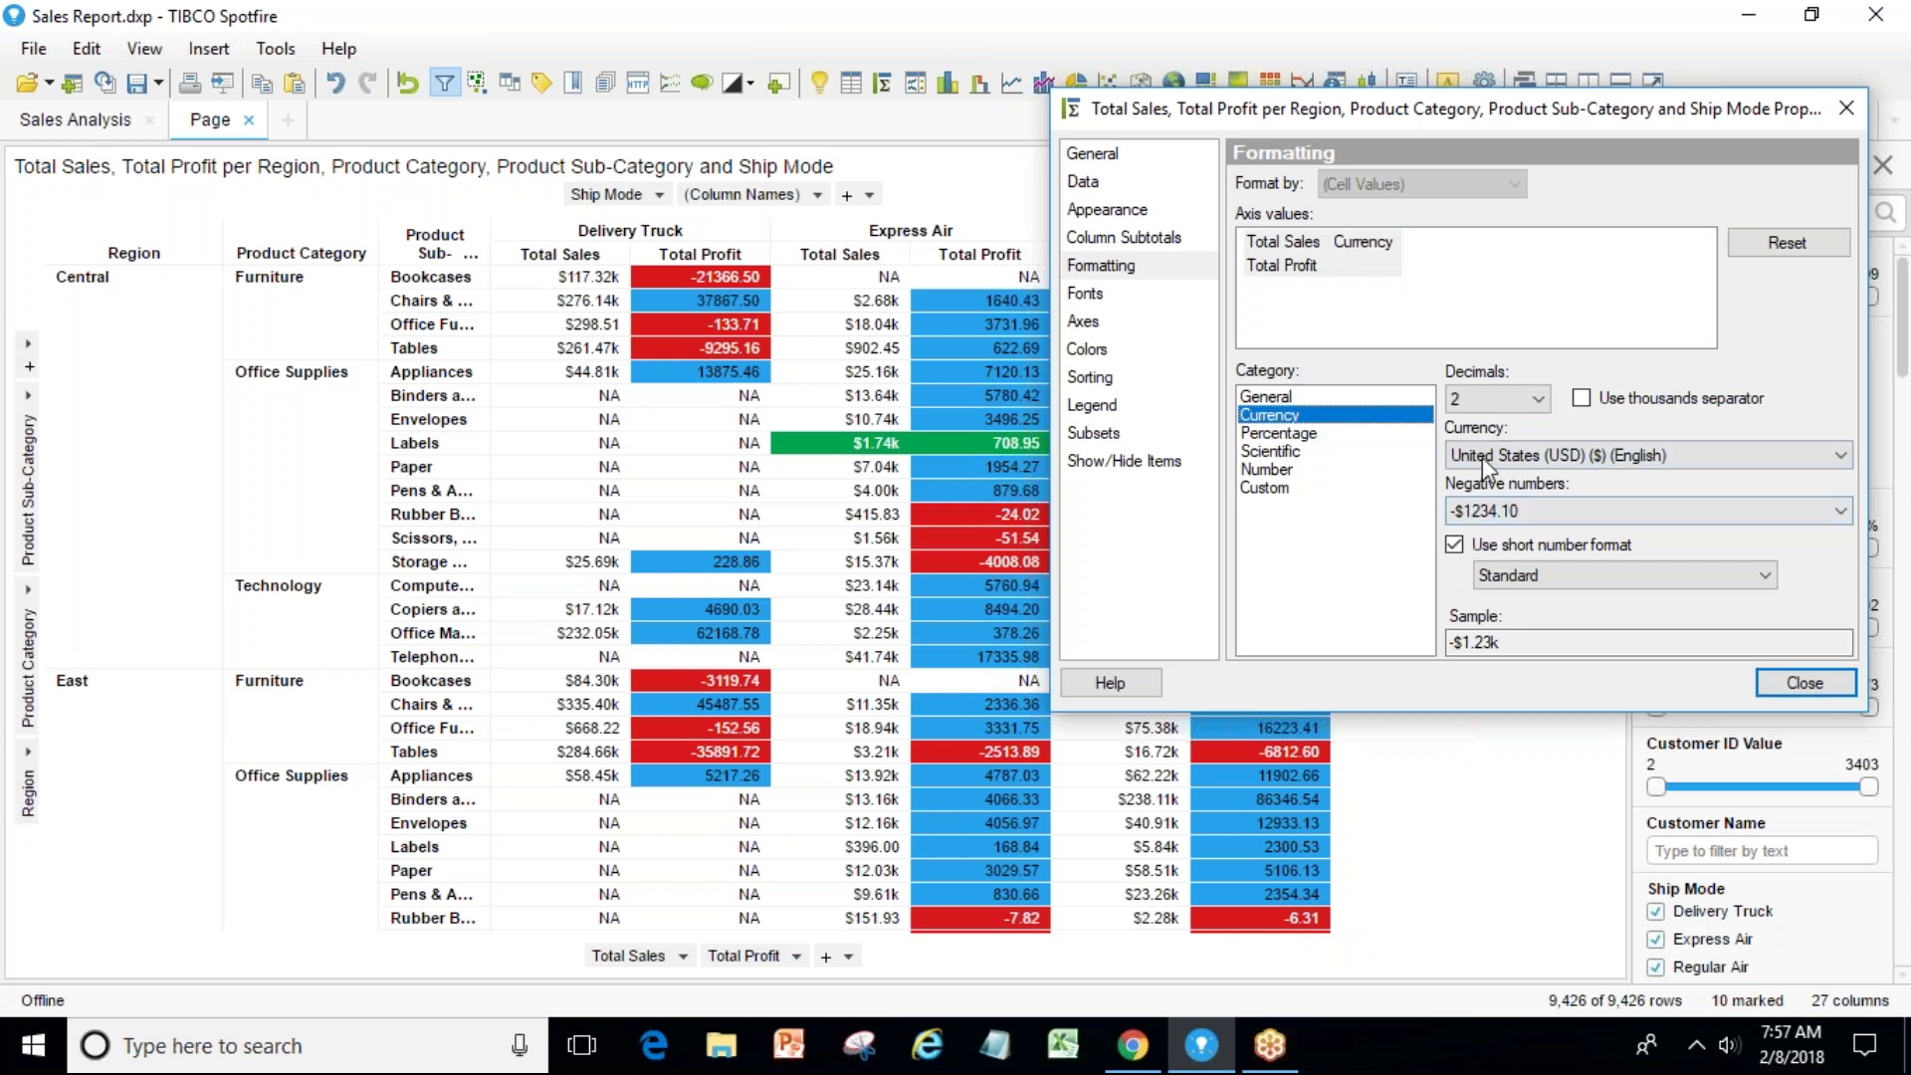
pyautogui.click(1312, 266)
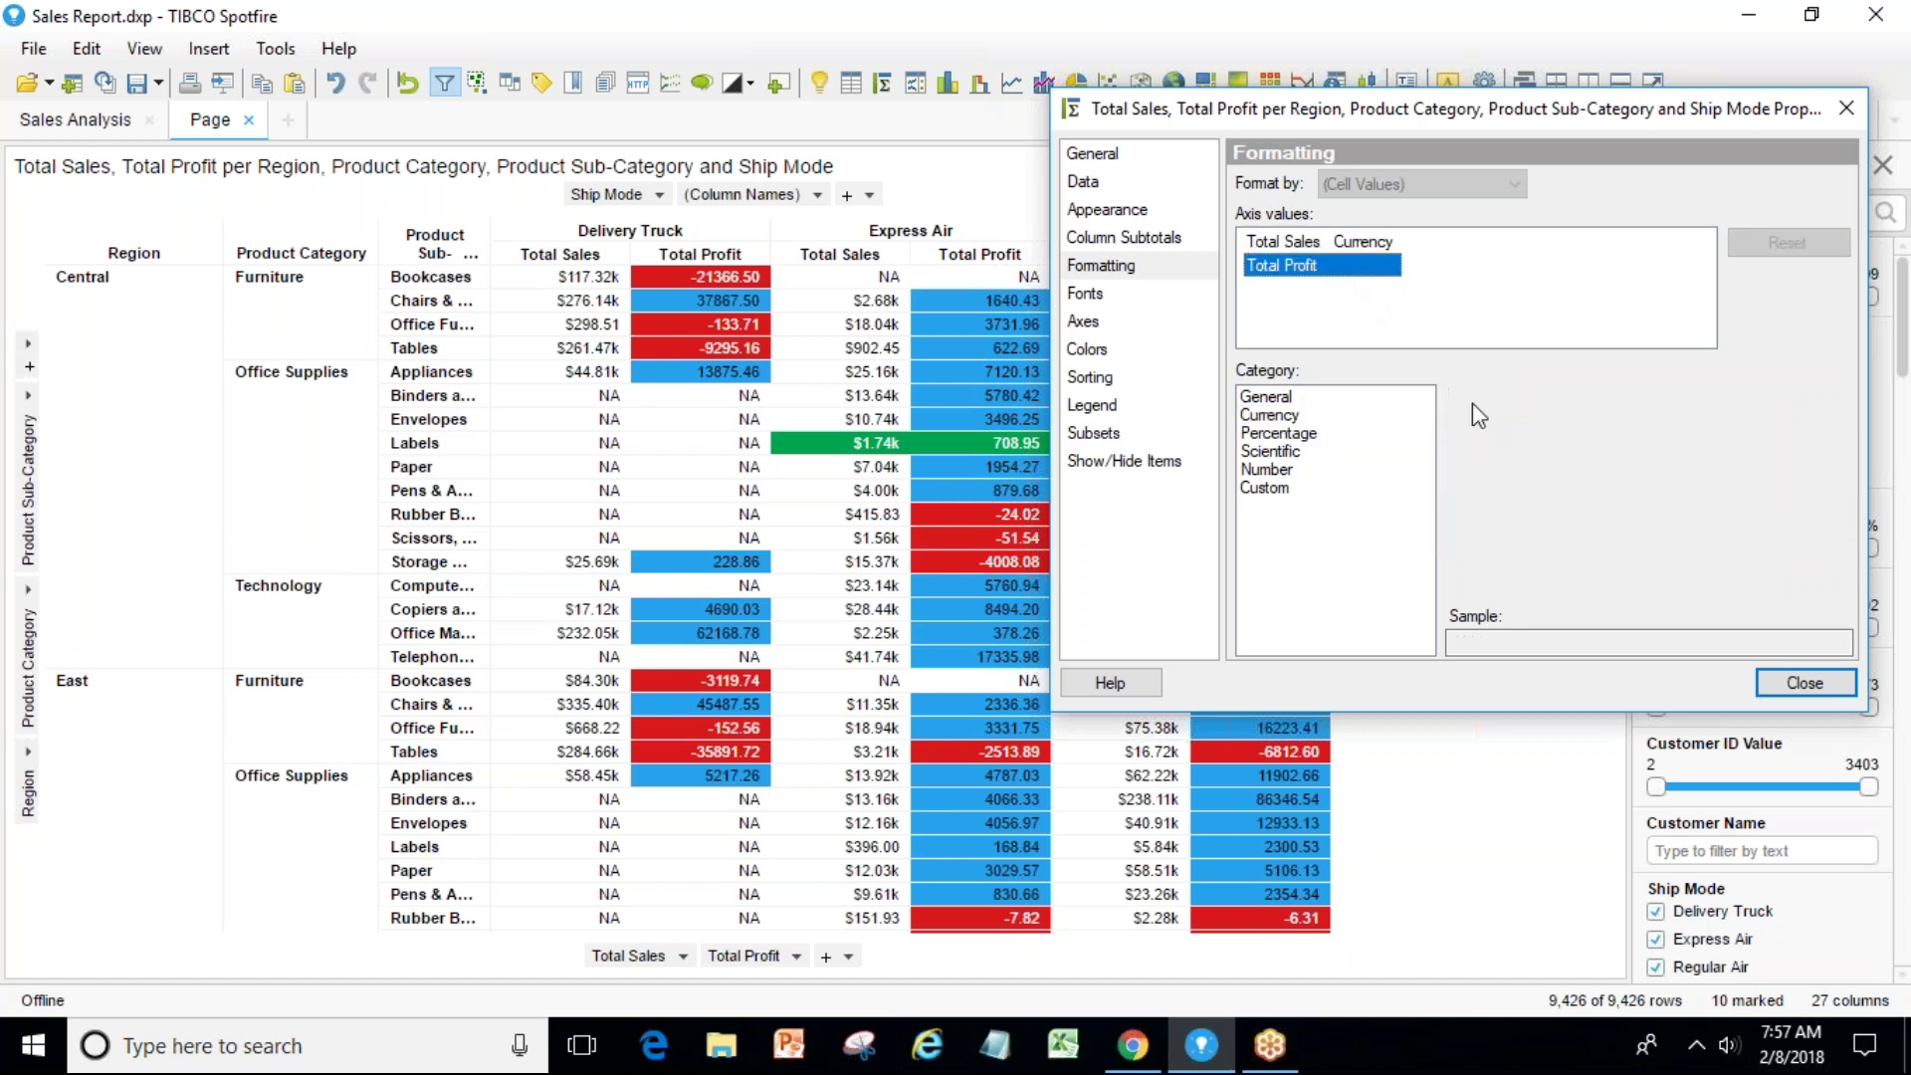
pyautogui.click(1265, 414)
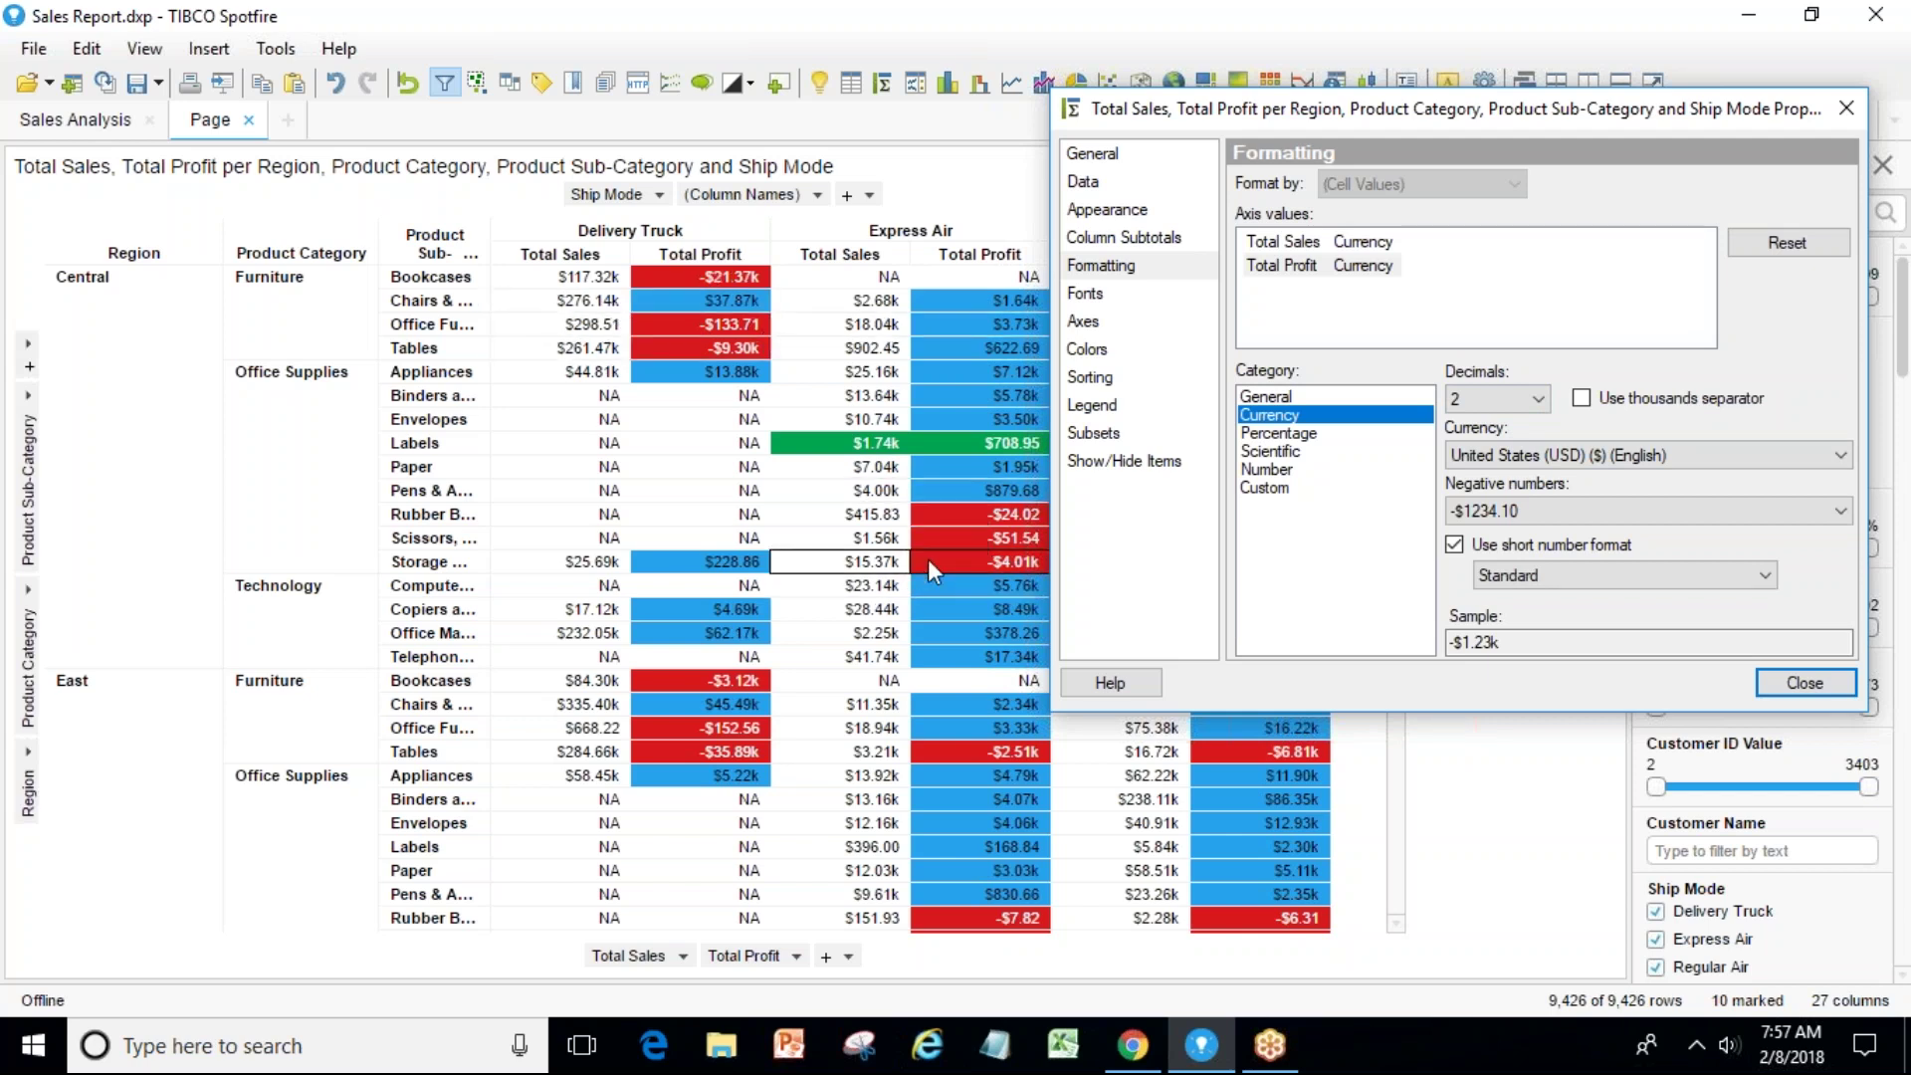
# Make the cross table headers bold in the font settings.
pyautogui.click(1106, 296)
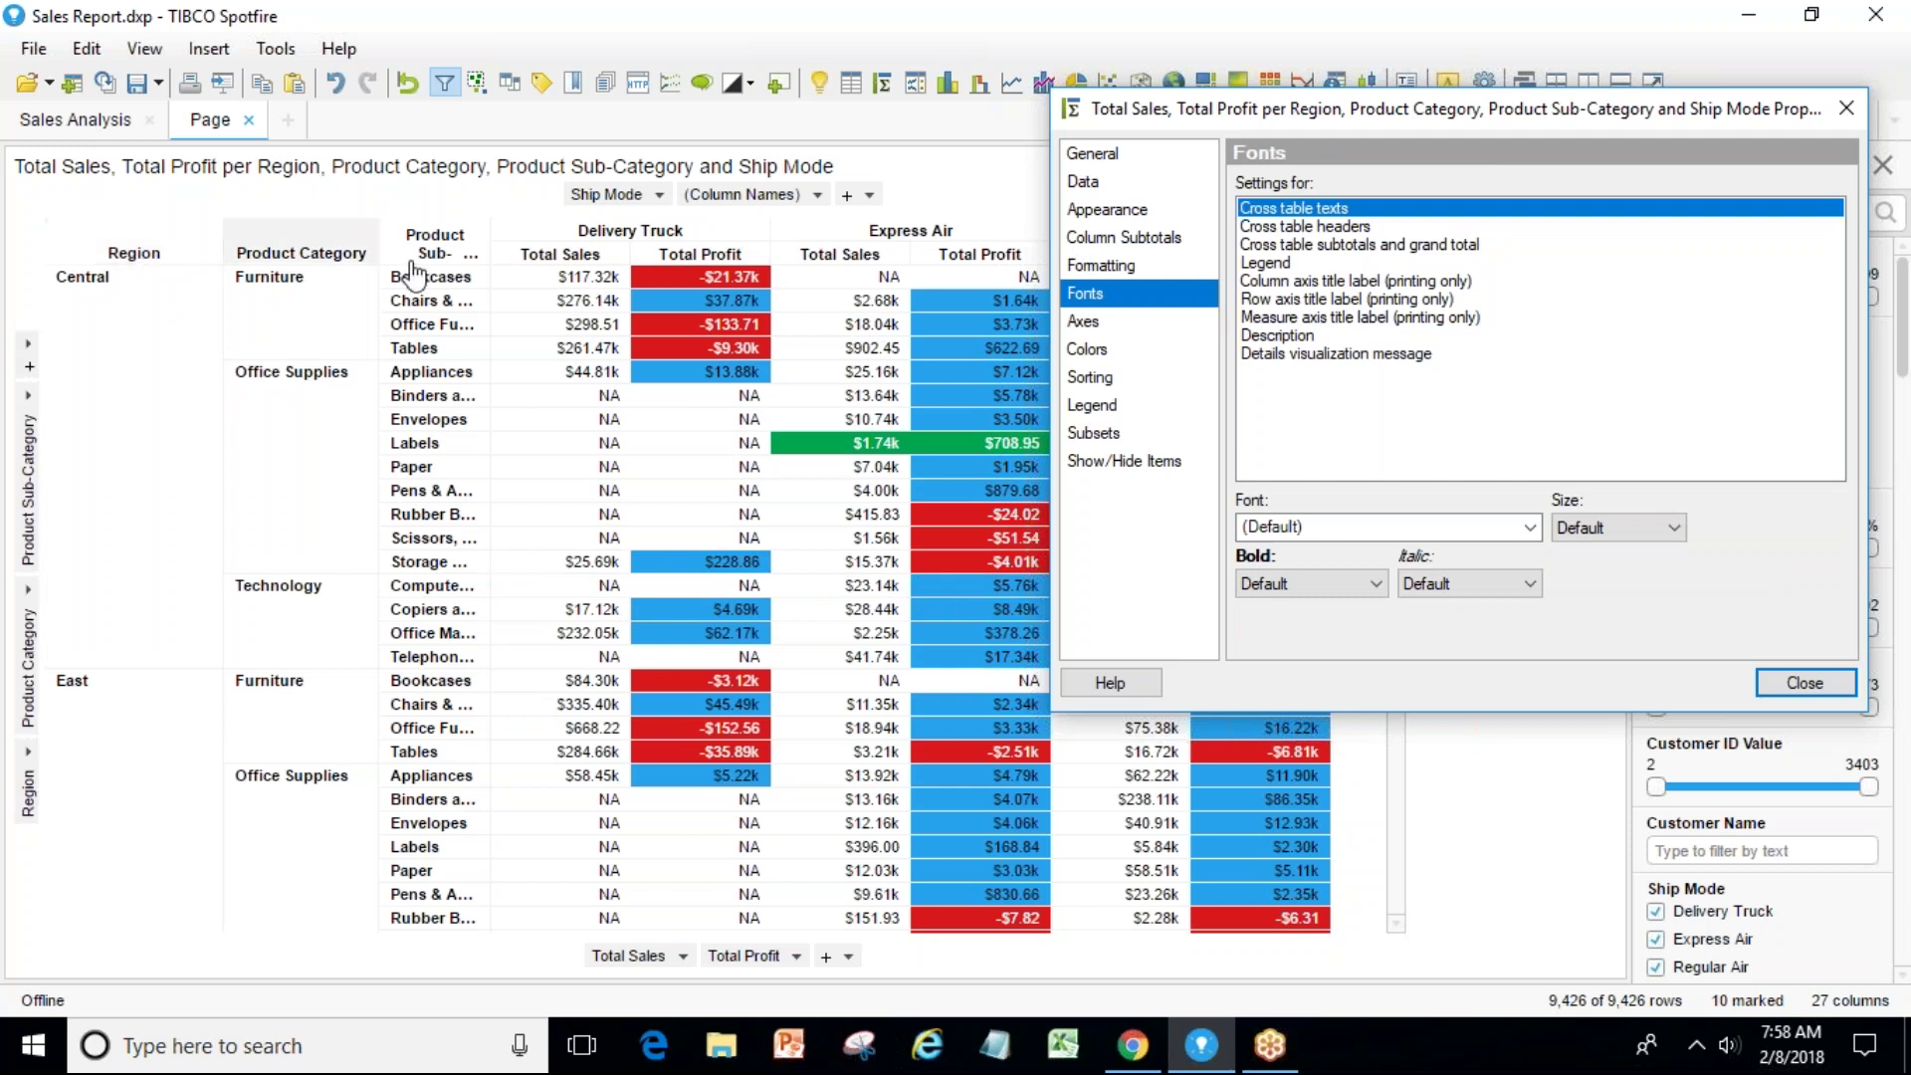
pyautogui.click(1307, 229)
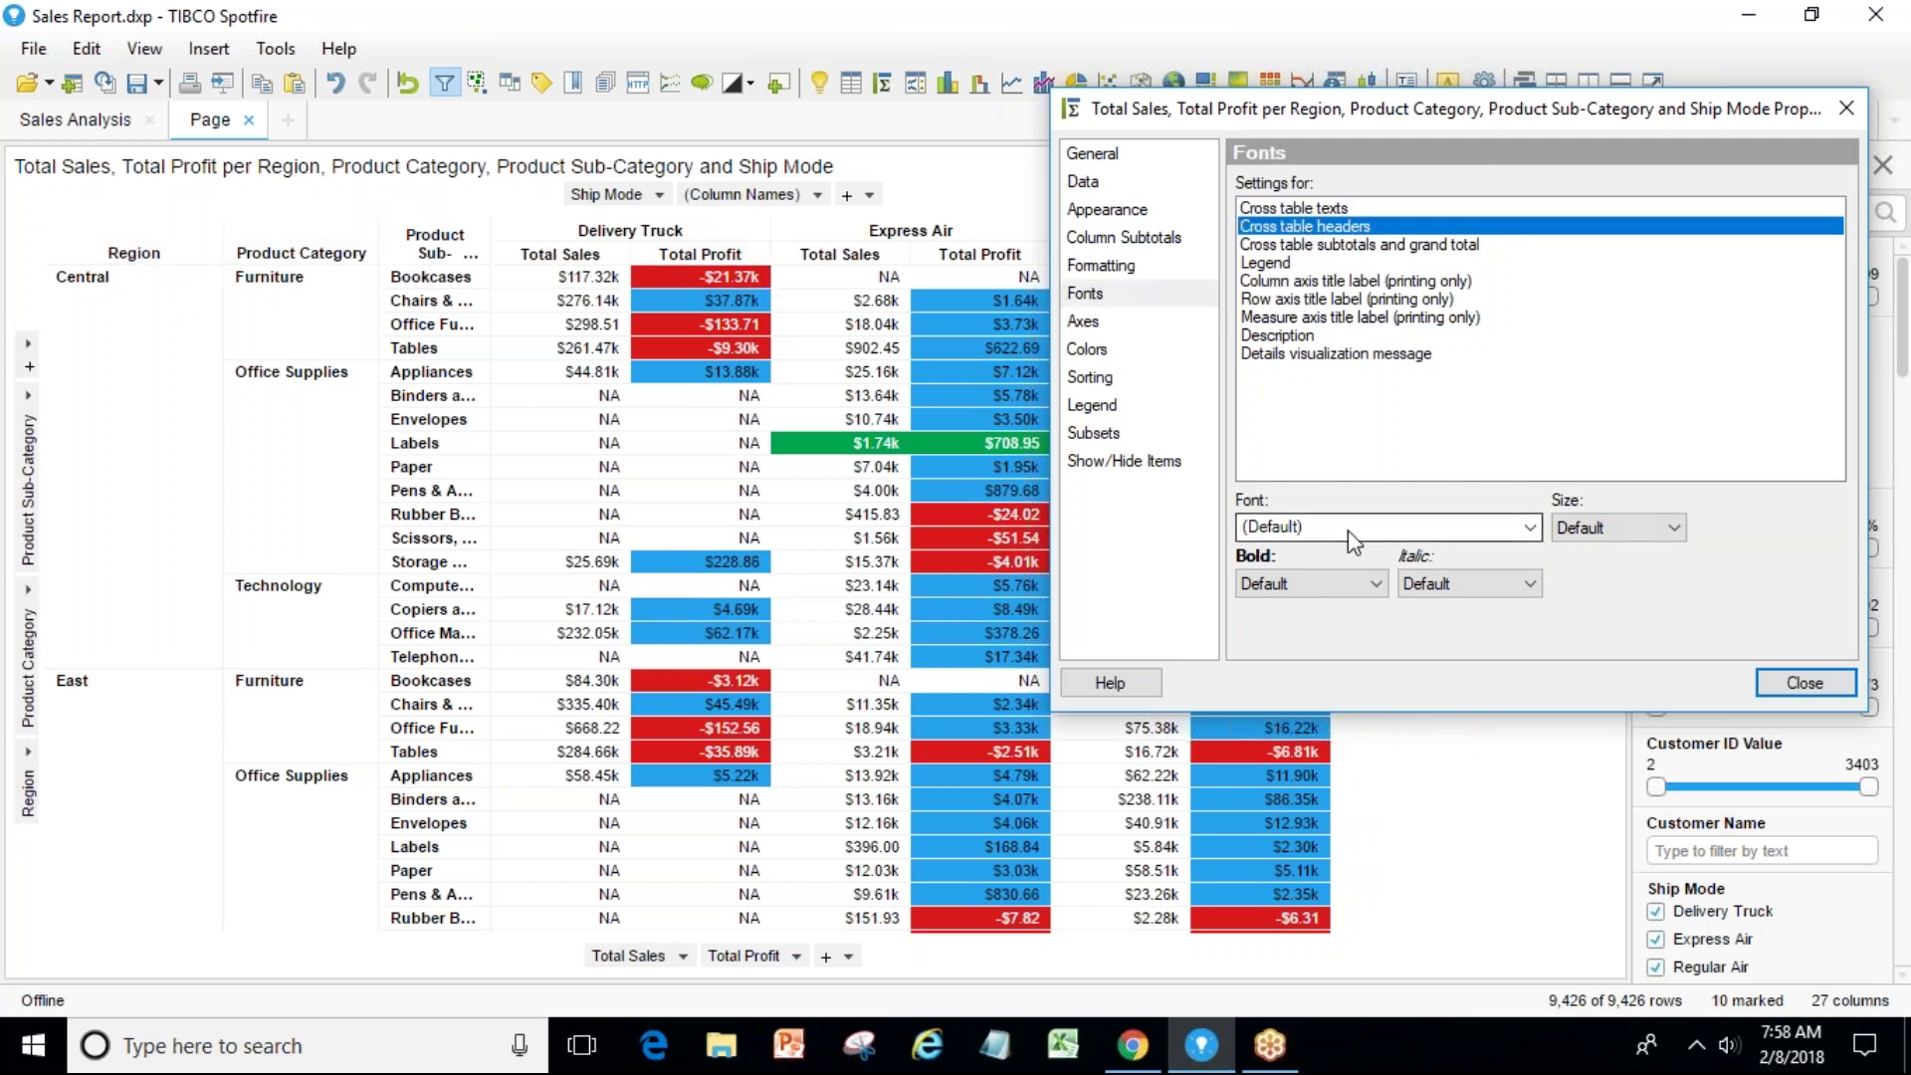
pyautogui.click(1588, 534)
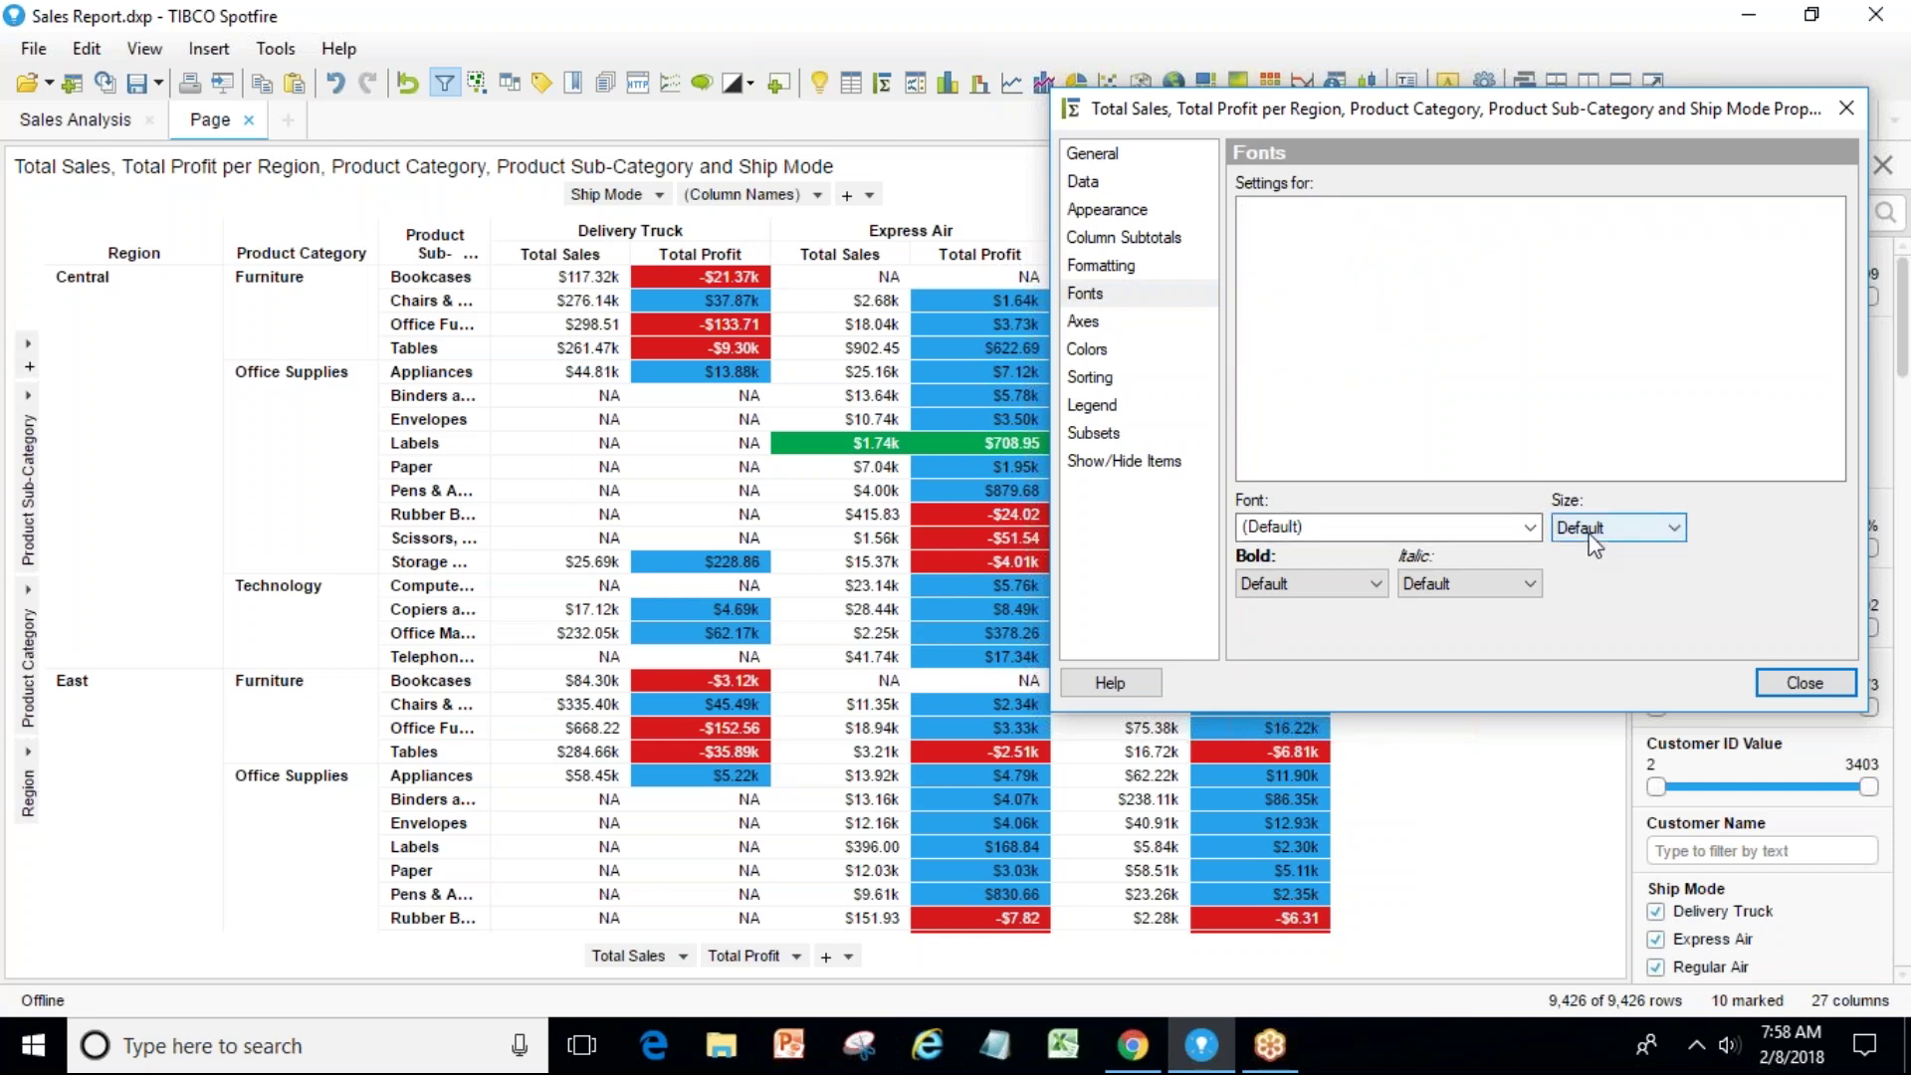
pyautogui.click(1588, 533)
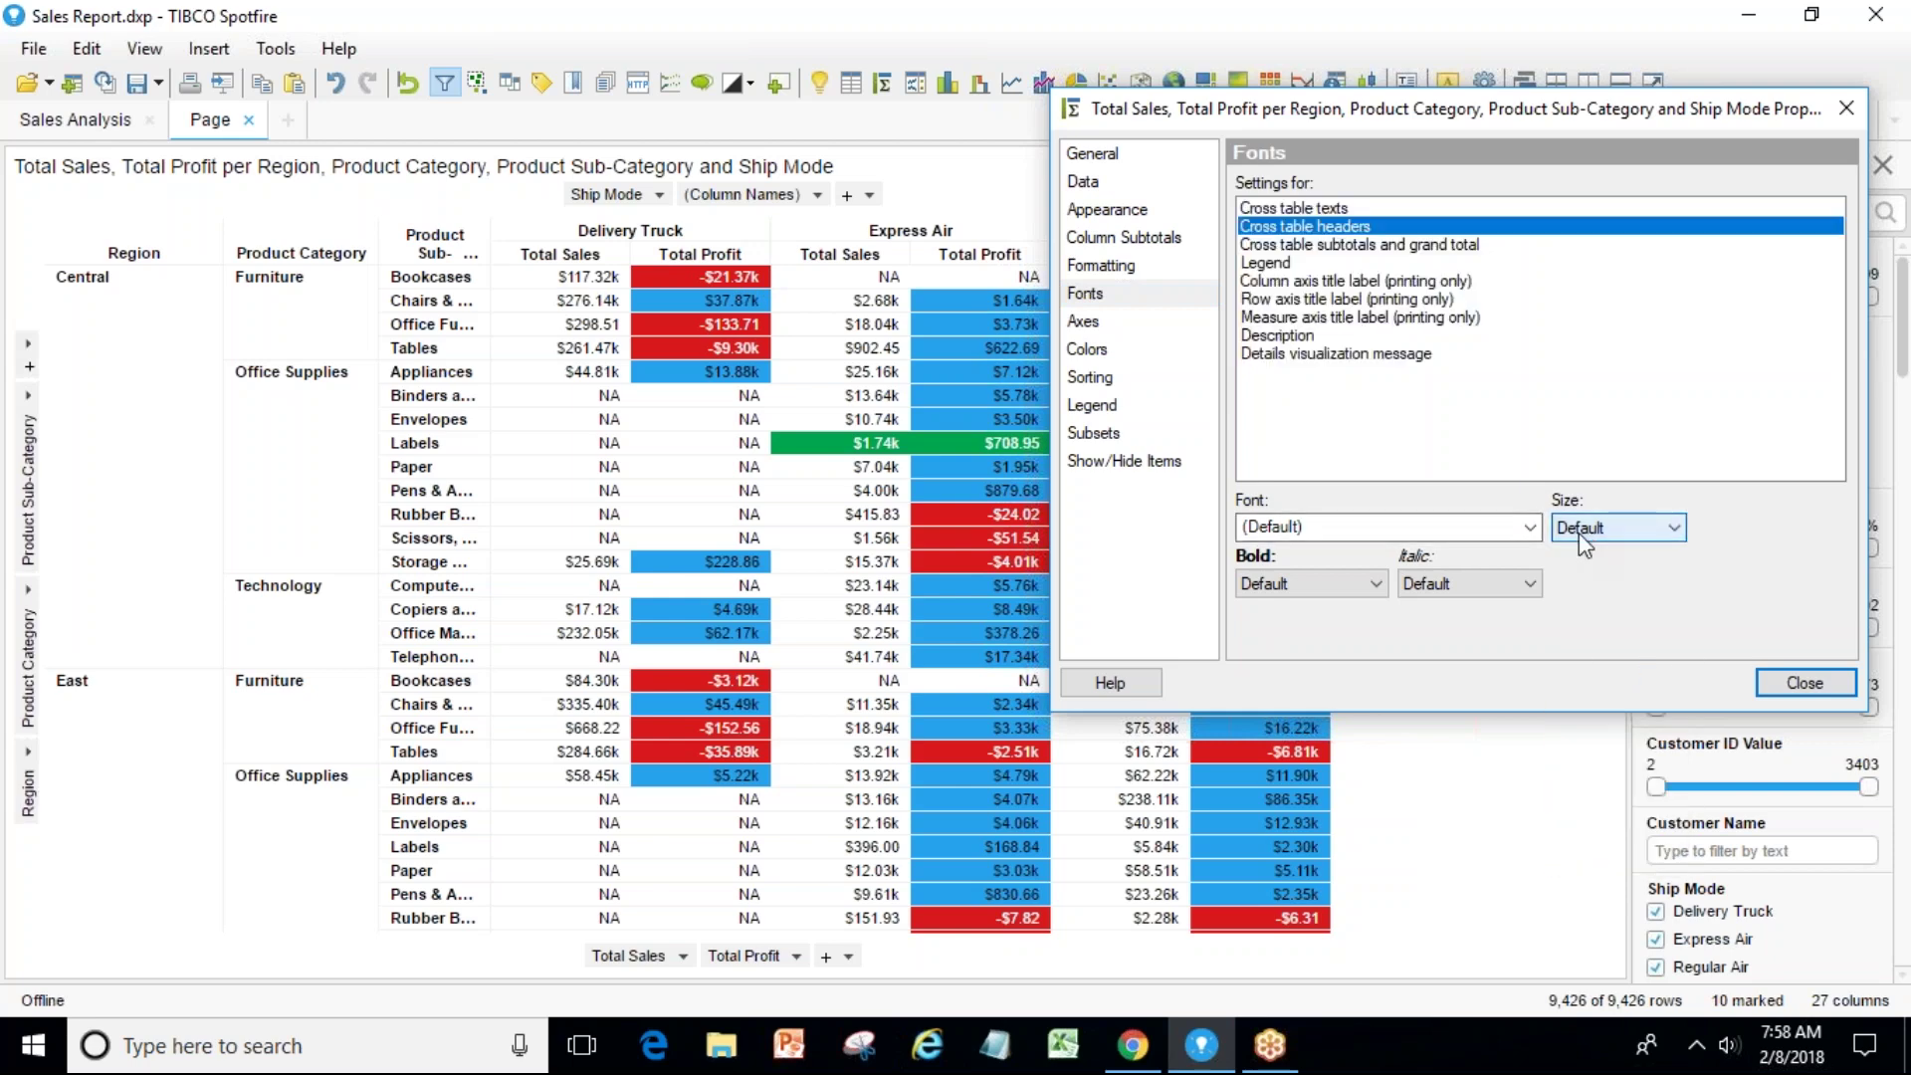
pyautogui.click(1327, 576)
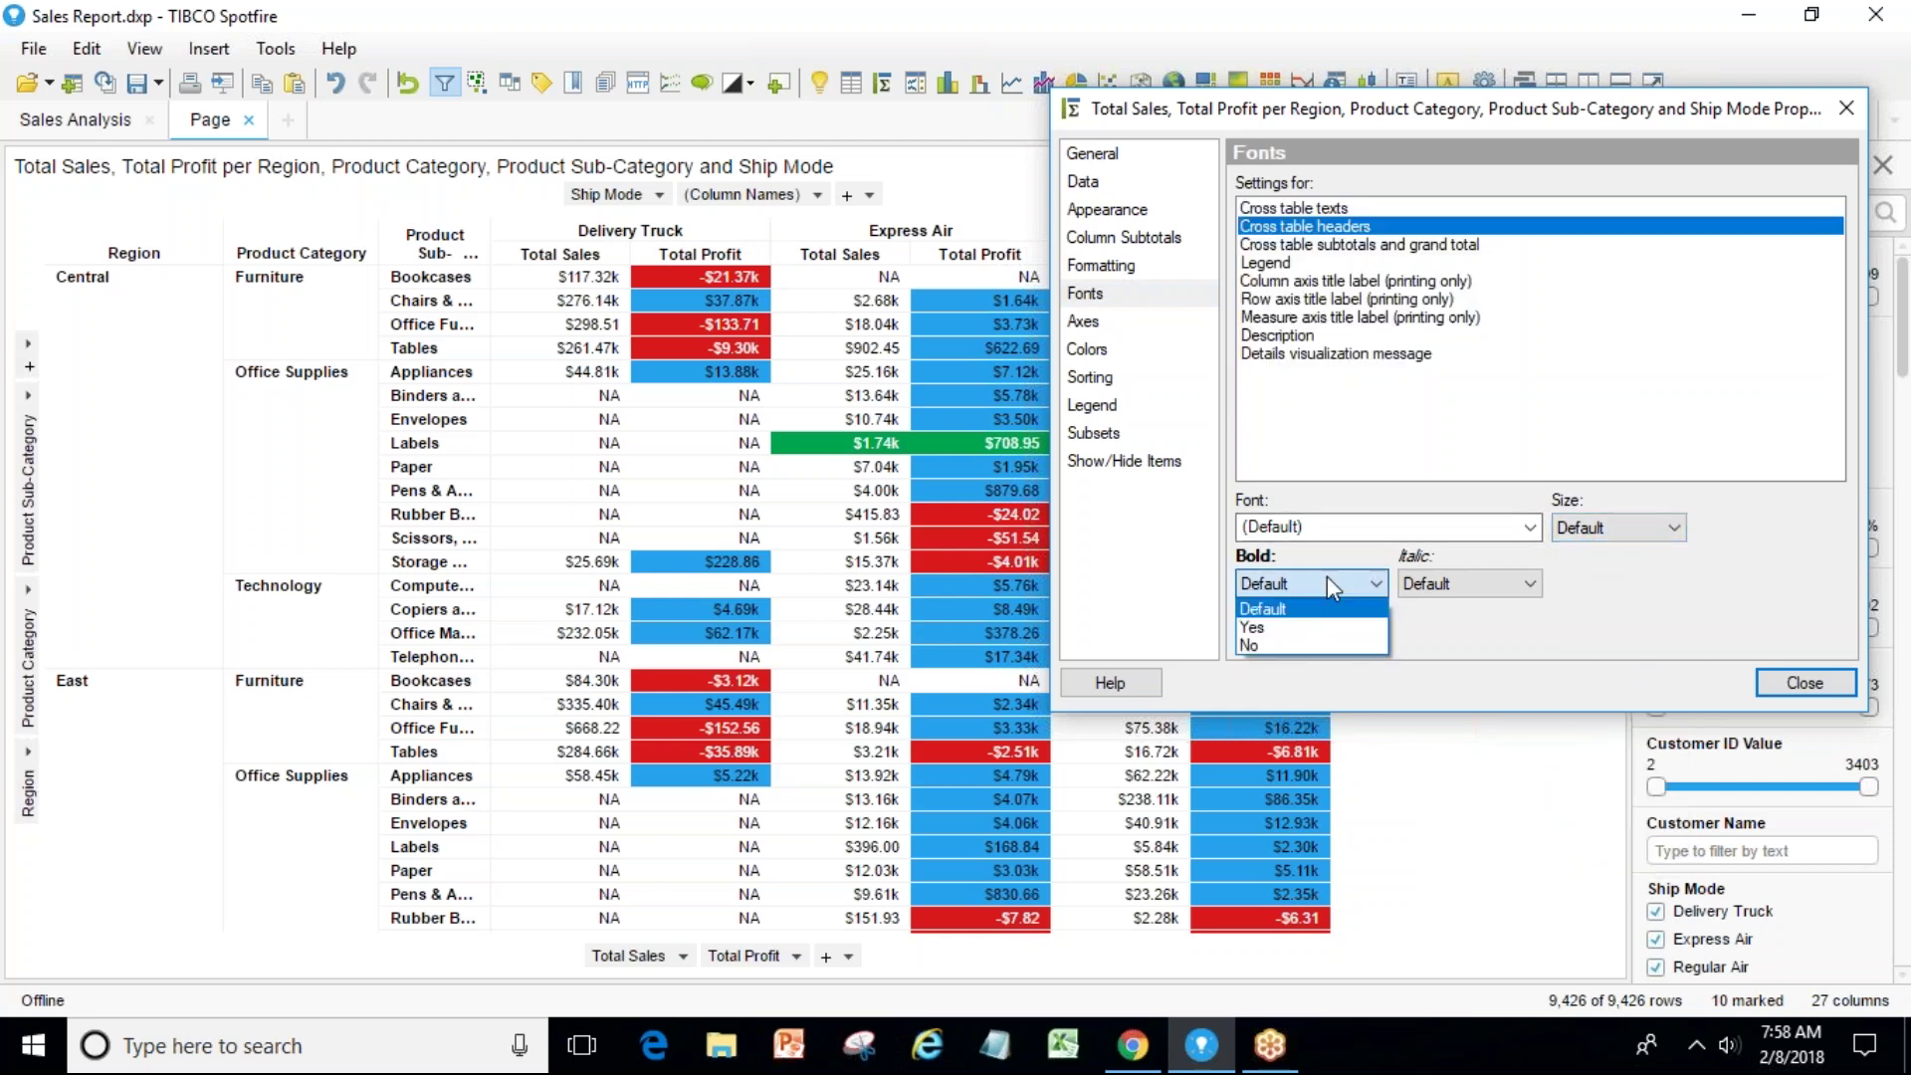
pyautogui.click(1269, 628)
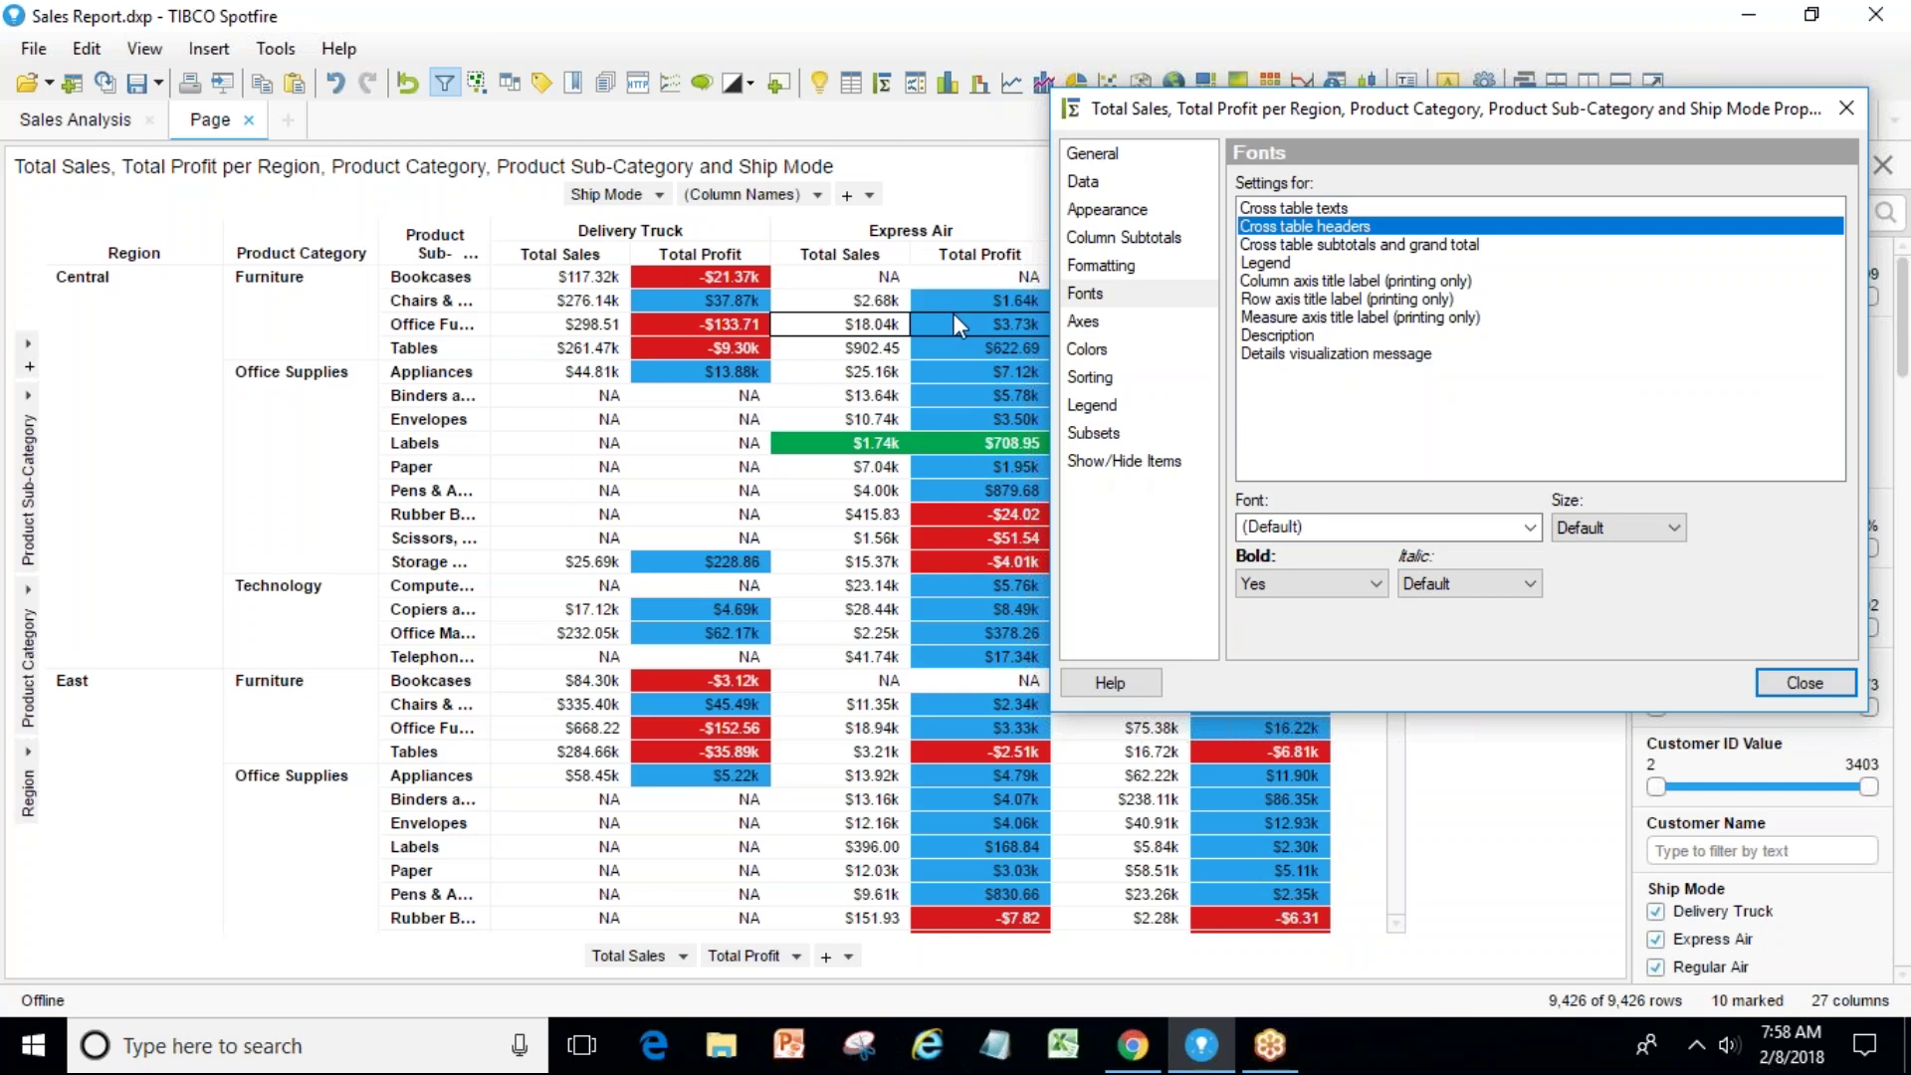
# Try the cross table headers at font size 10, and set their size to 8 with the default font kept.
pyautogui.click(1393, 527)
pyautogui.press('BackSpace')
pyautogui.click(1530, 528)
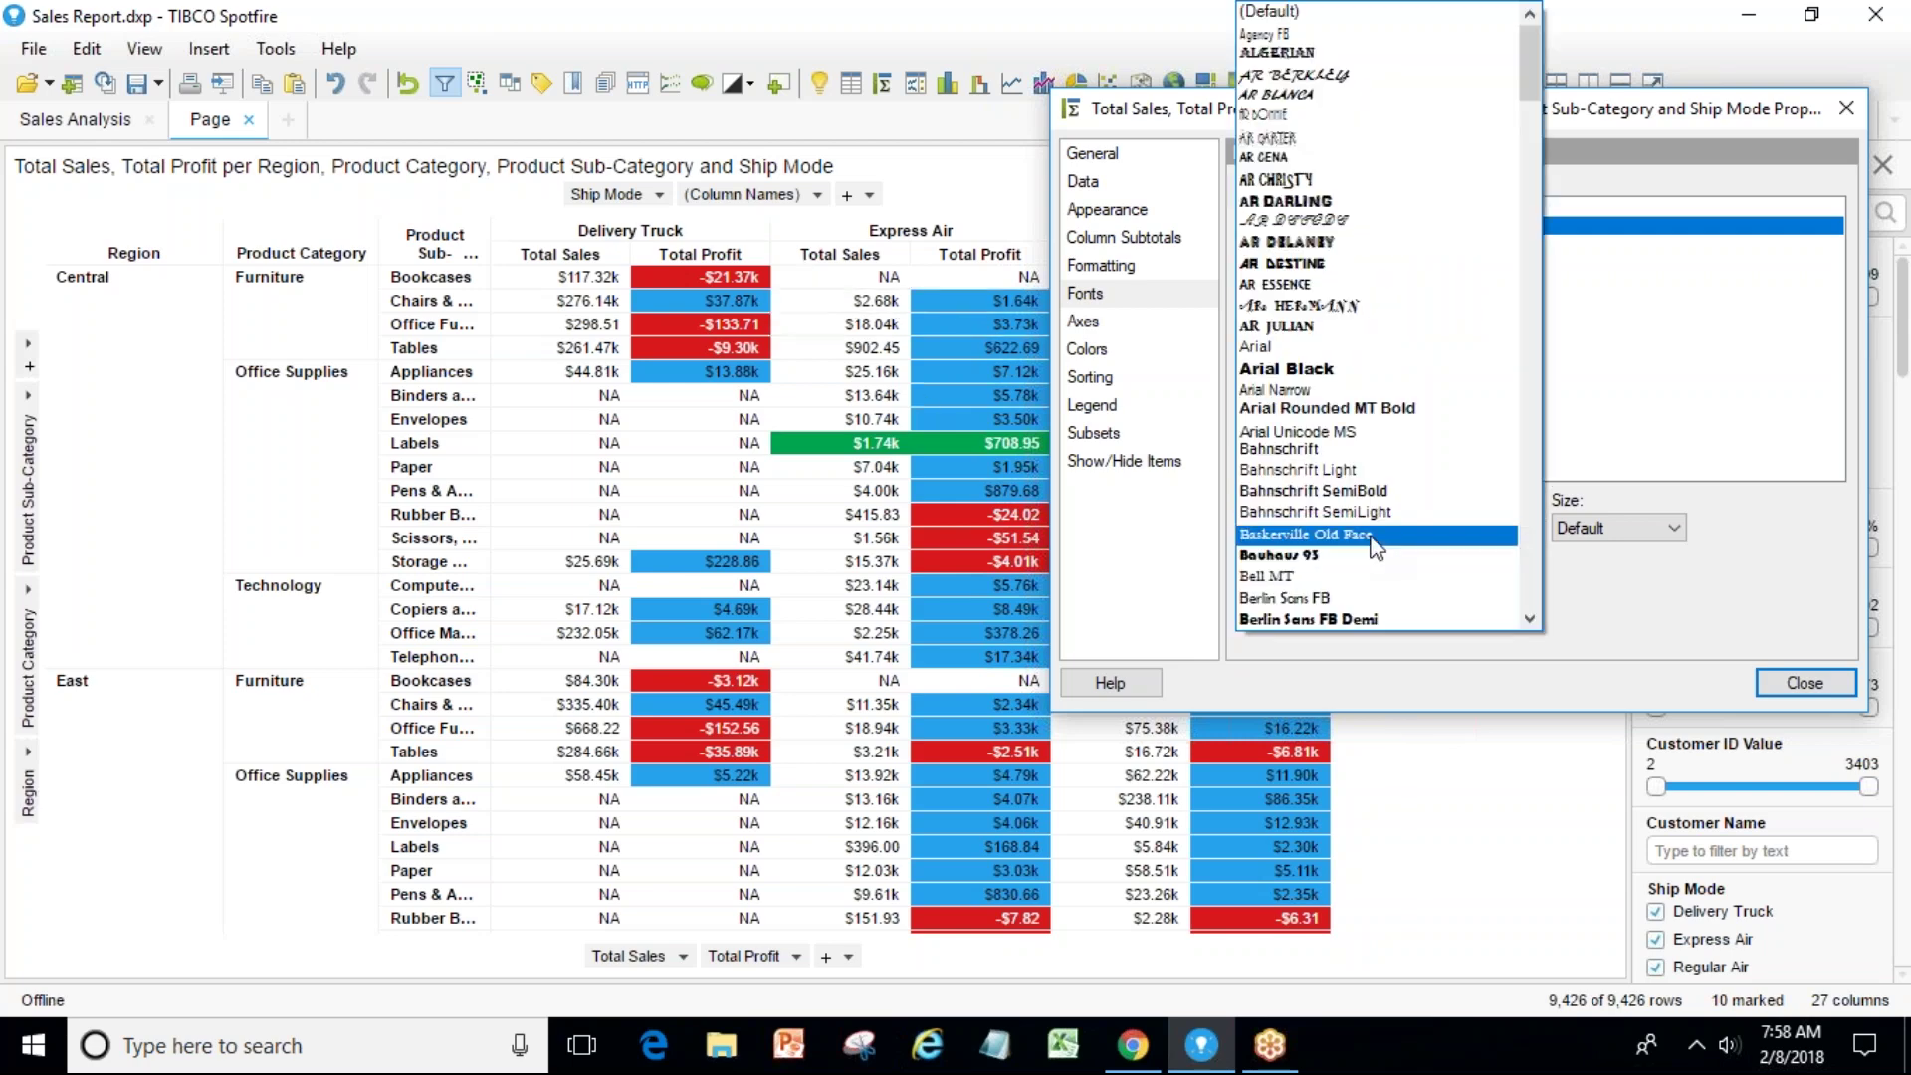
pyautogui.click(1574, 623)
pyautogui.click(1606, 527)
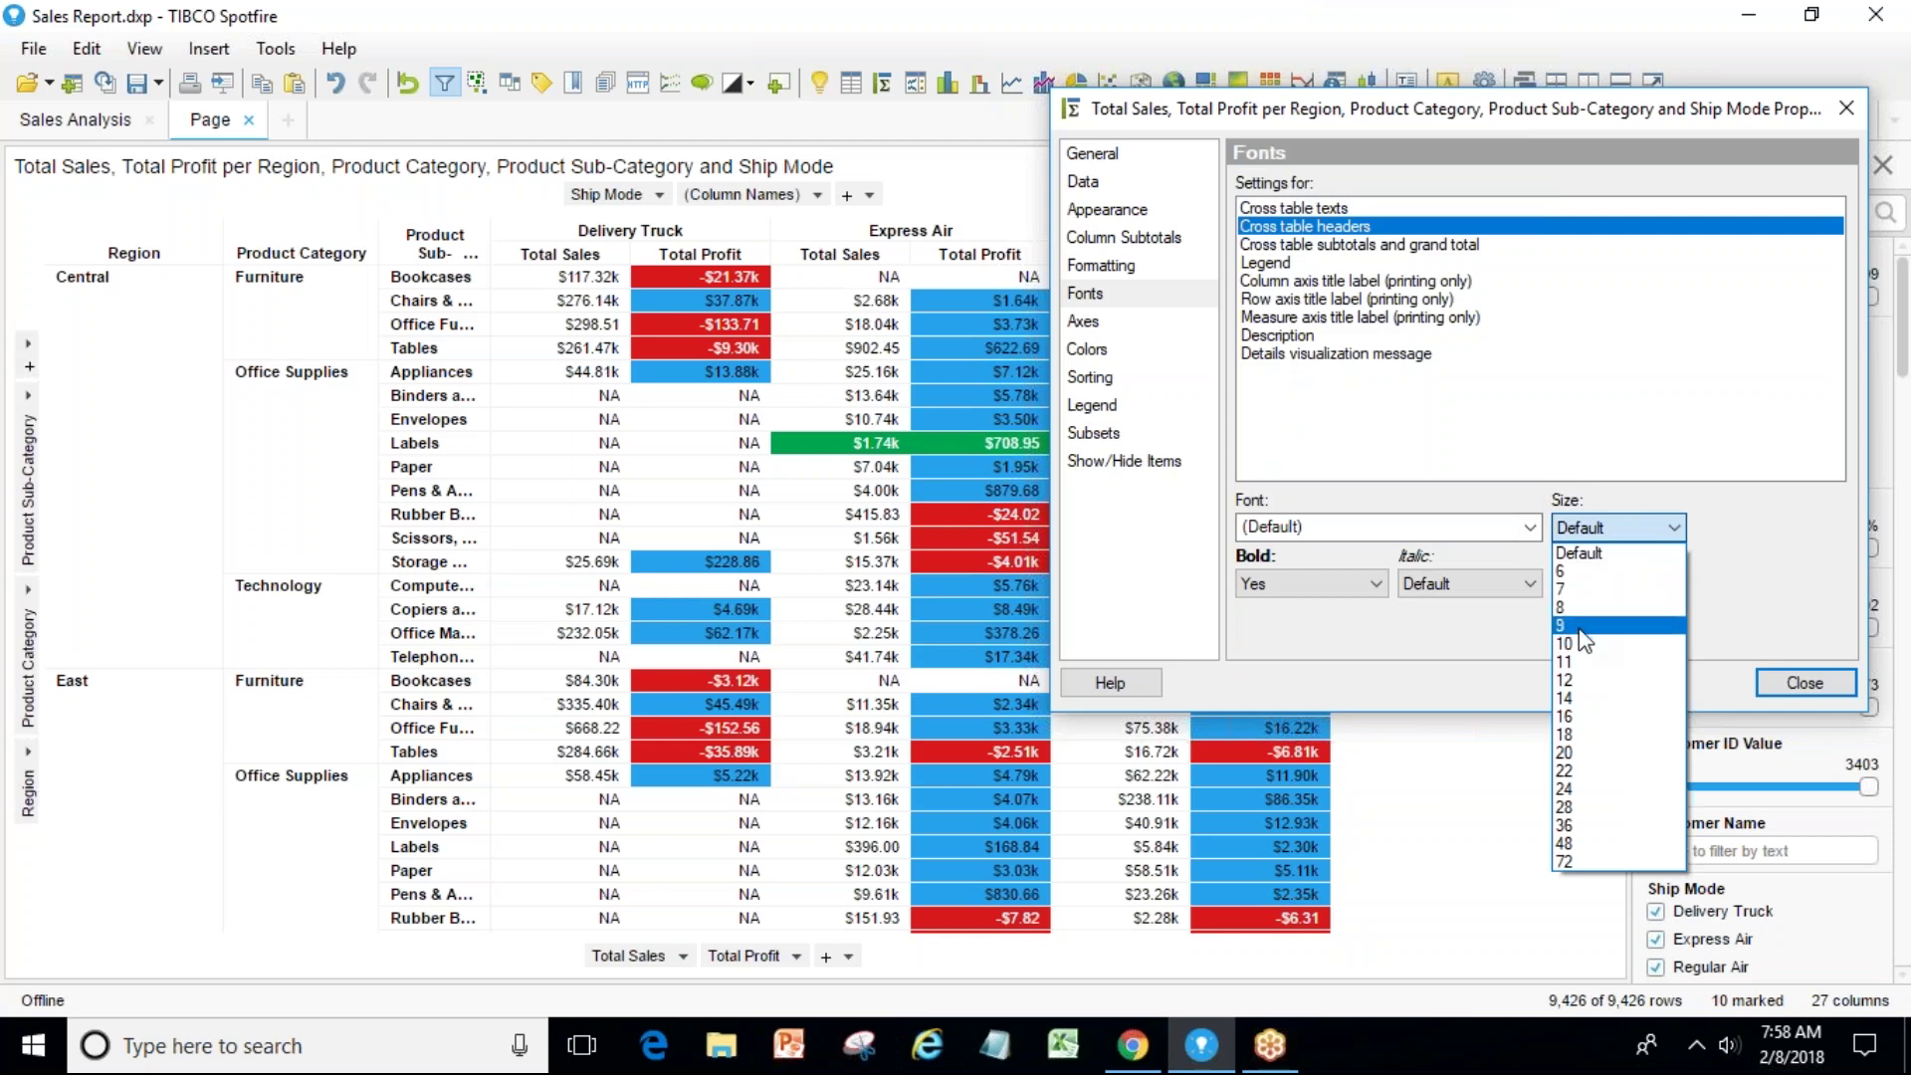
pyautogui.click(1579, 644)
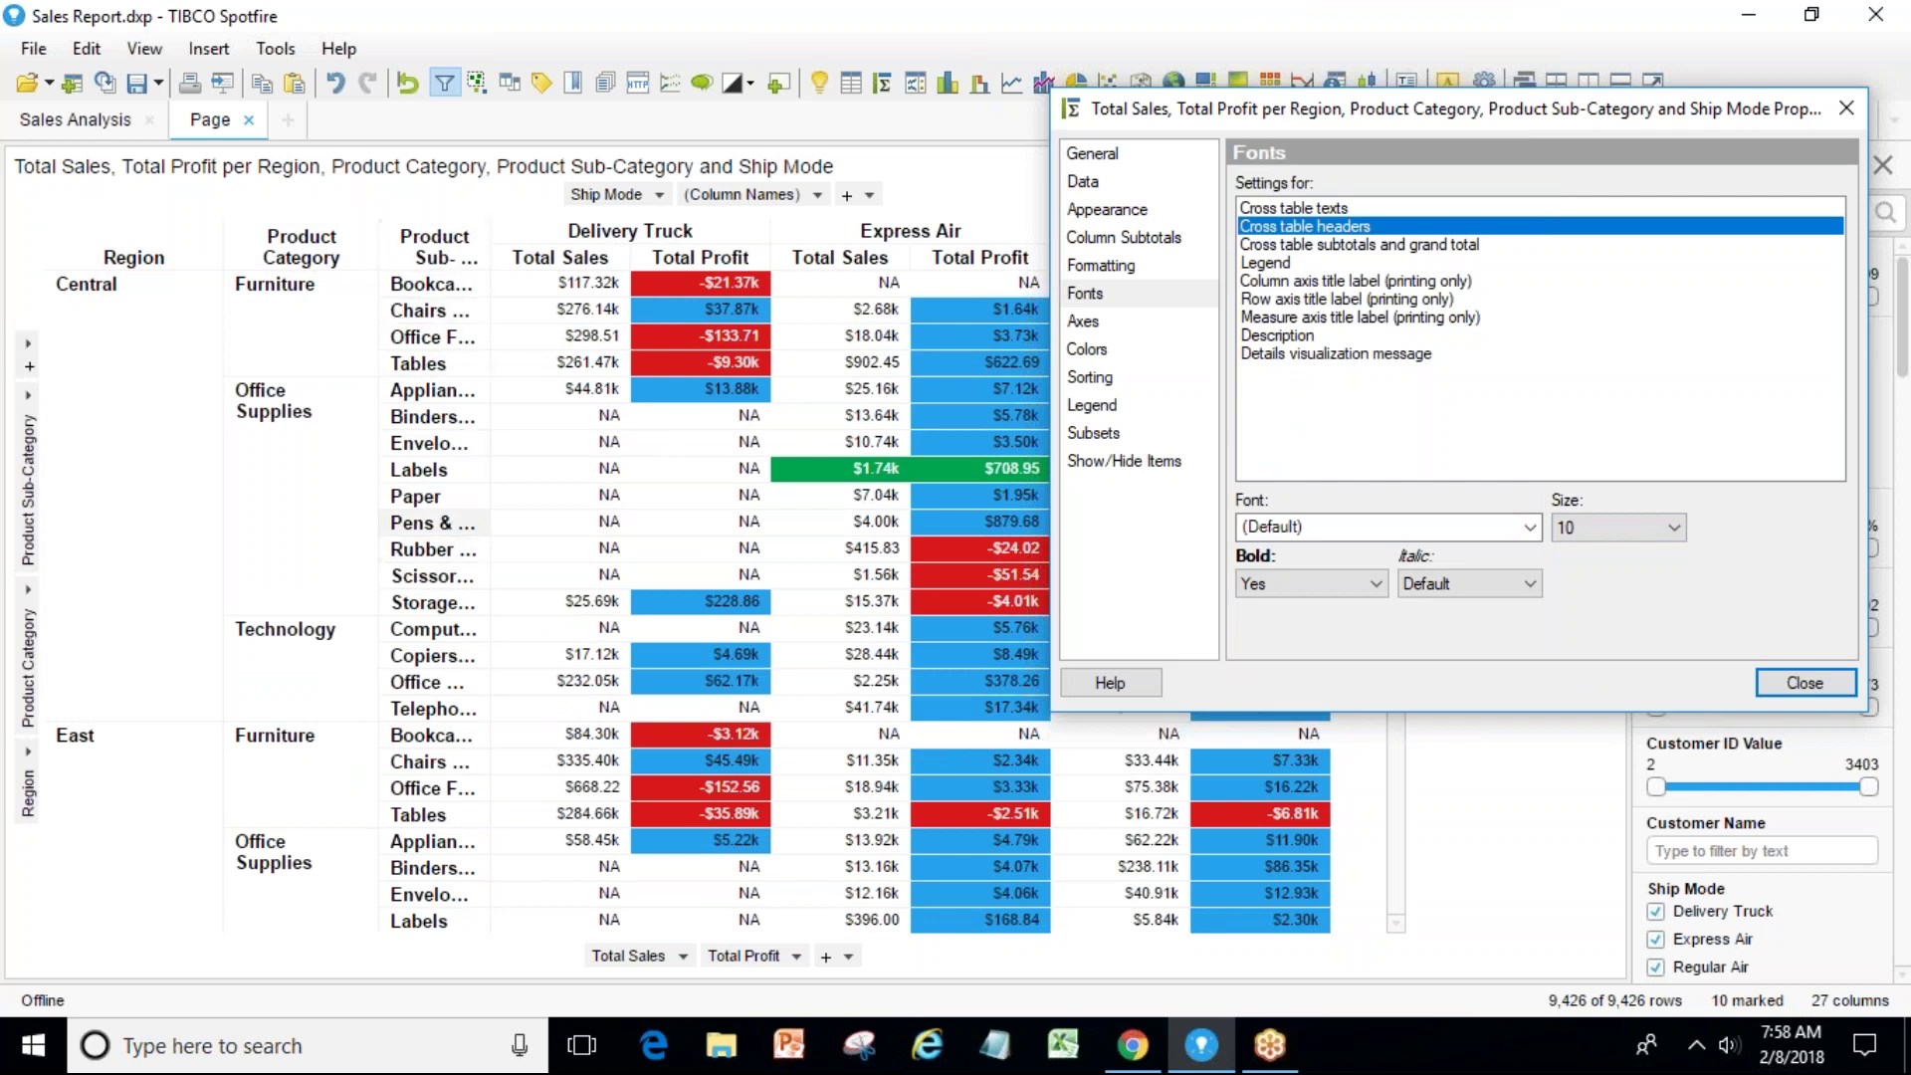
pyautogui.click(1614, 527)
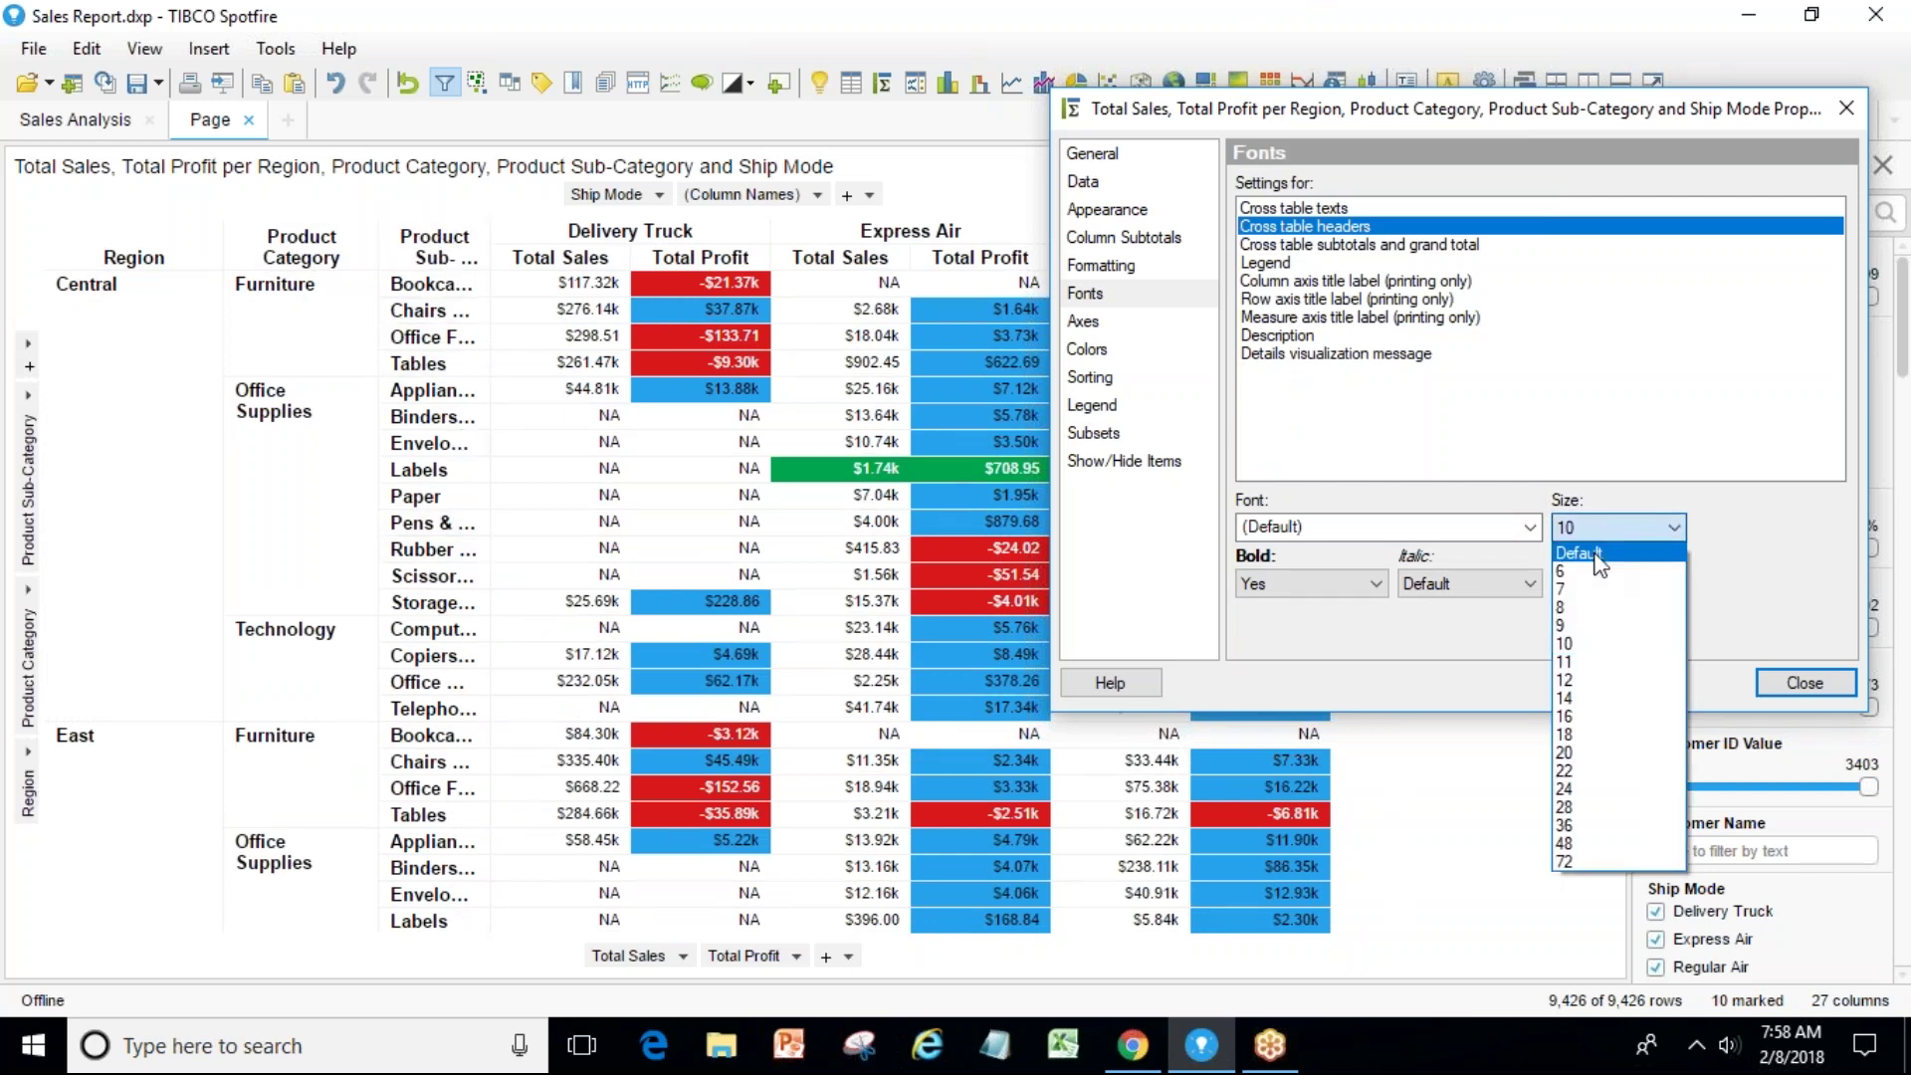
pyautogui.click(1580, 609)
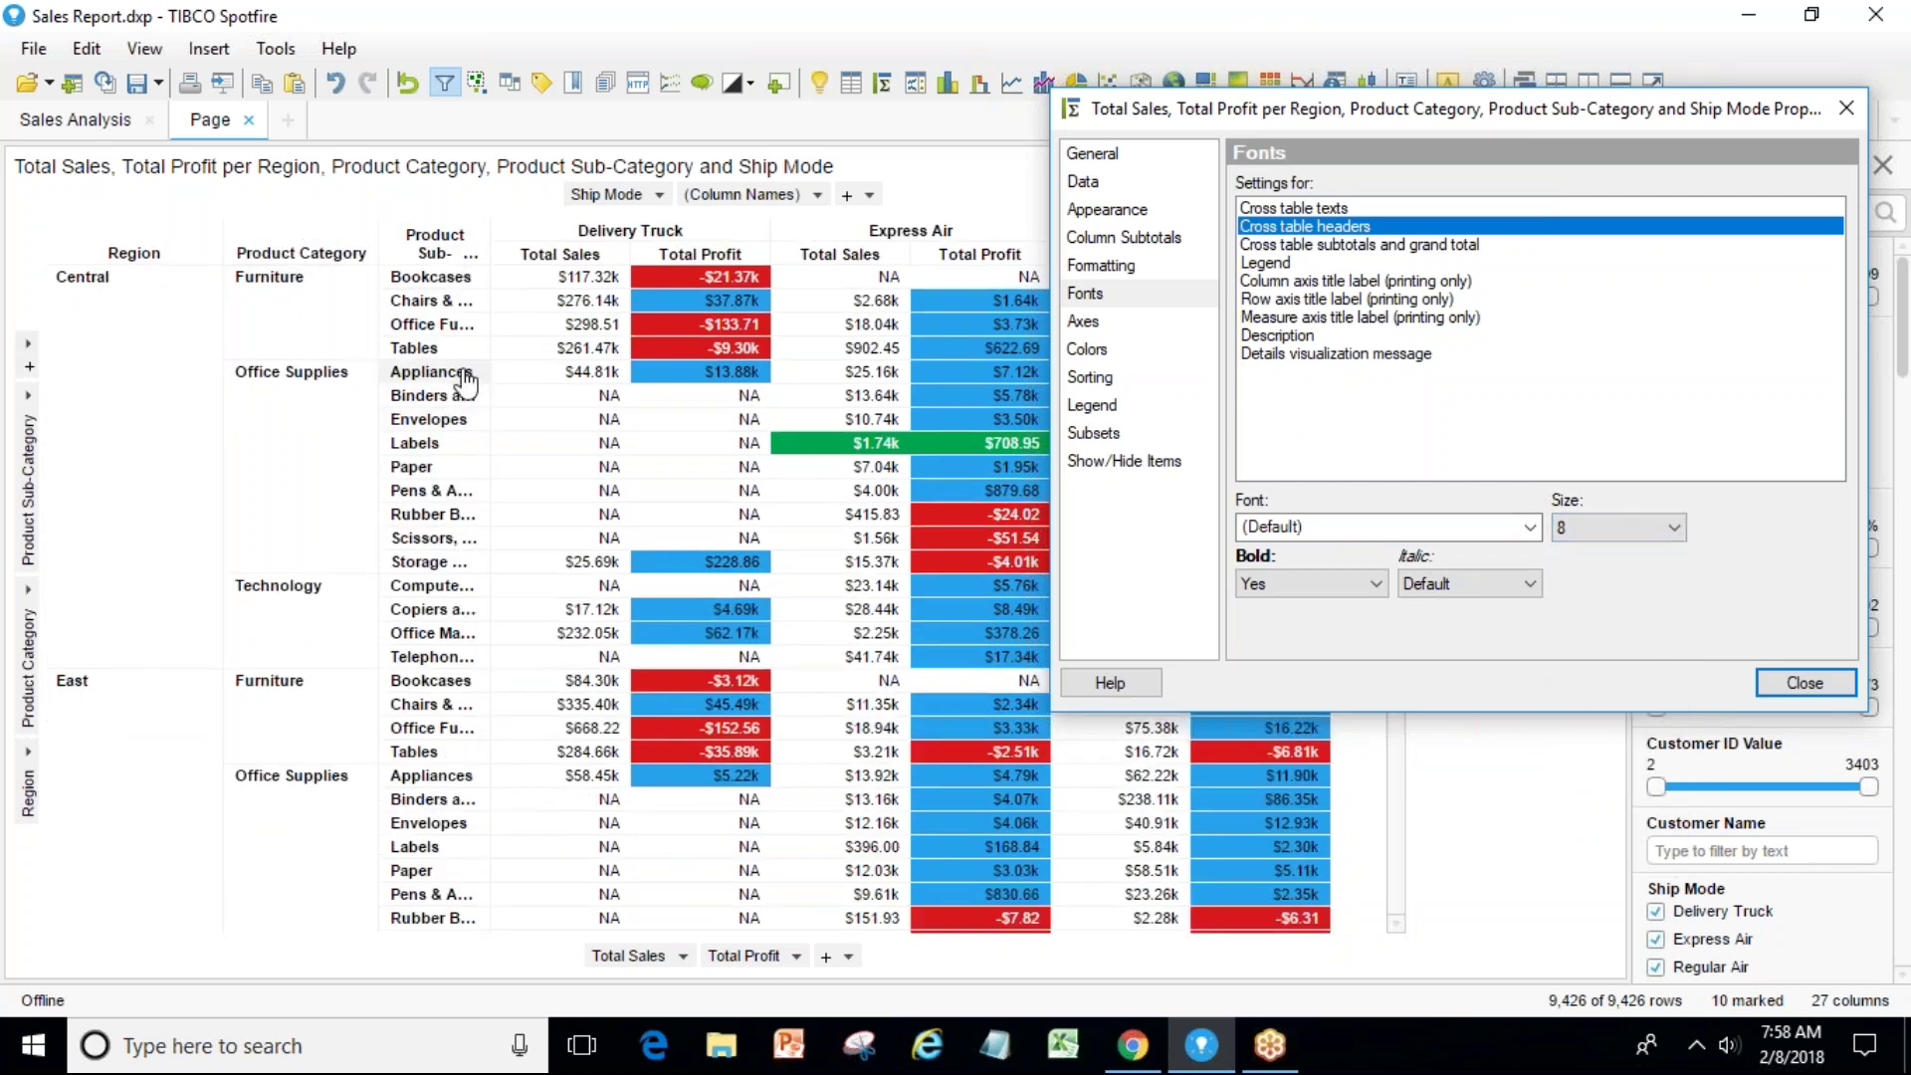
# Add the sum of Shipping Cost as a third cell value after Total Profit and check its columns in the table.
pyautogui.click(1087, 321)
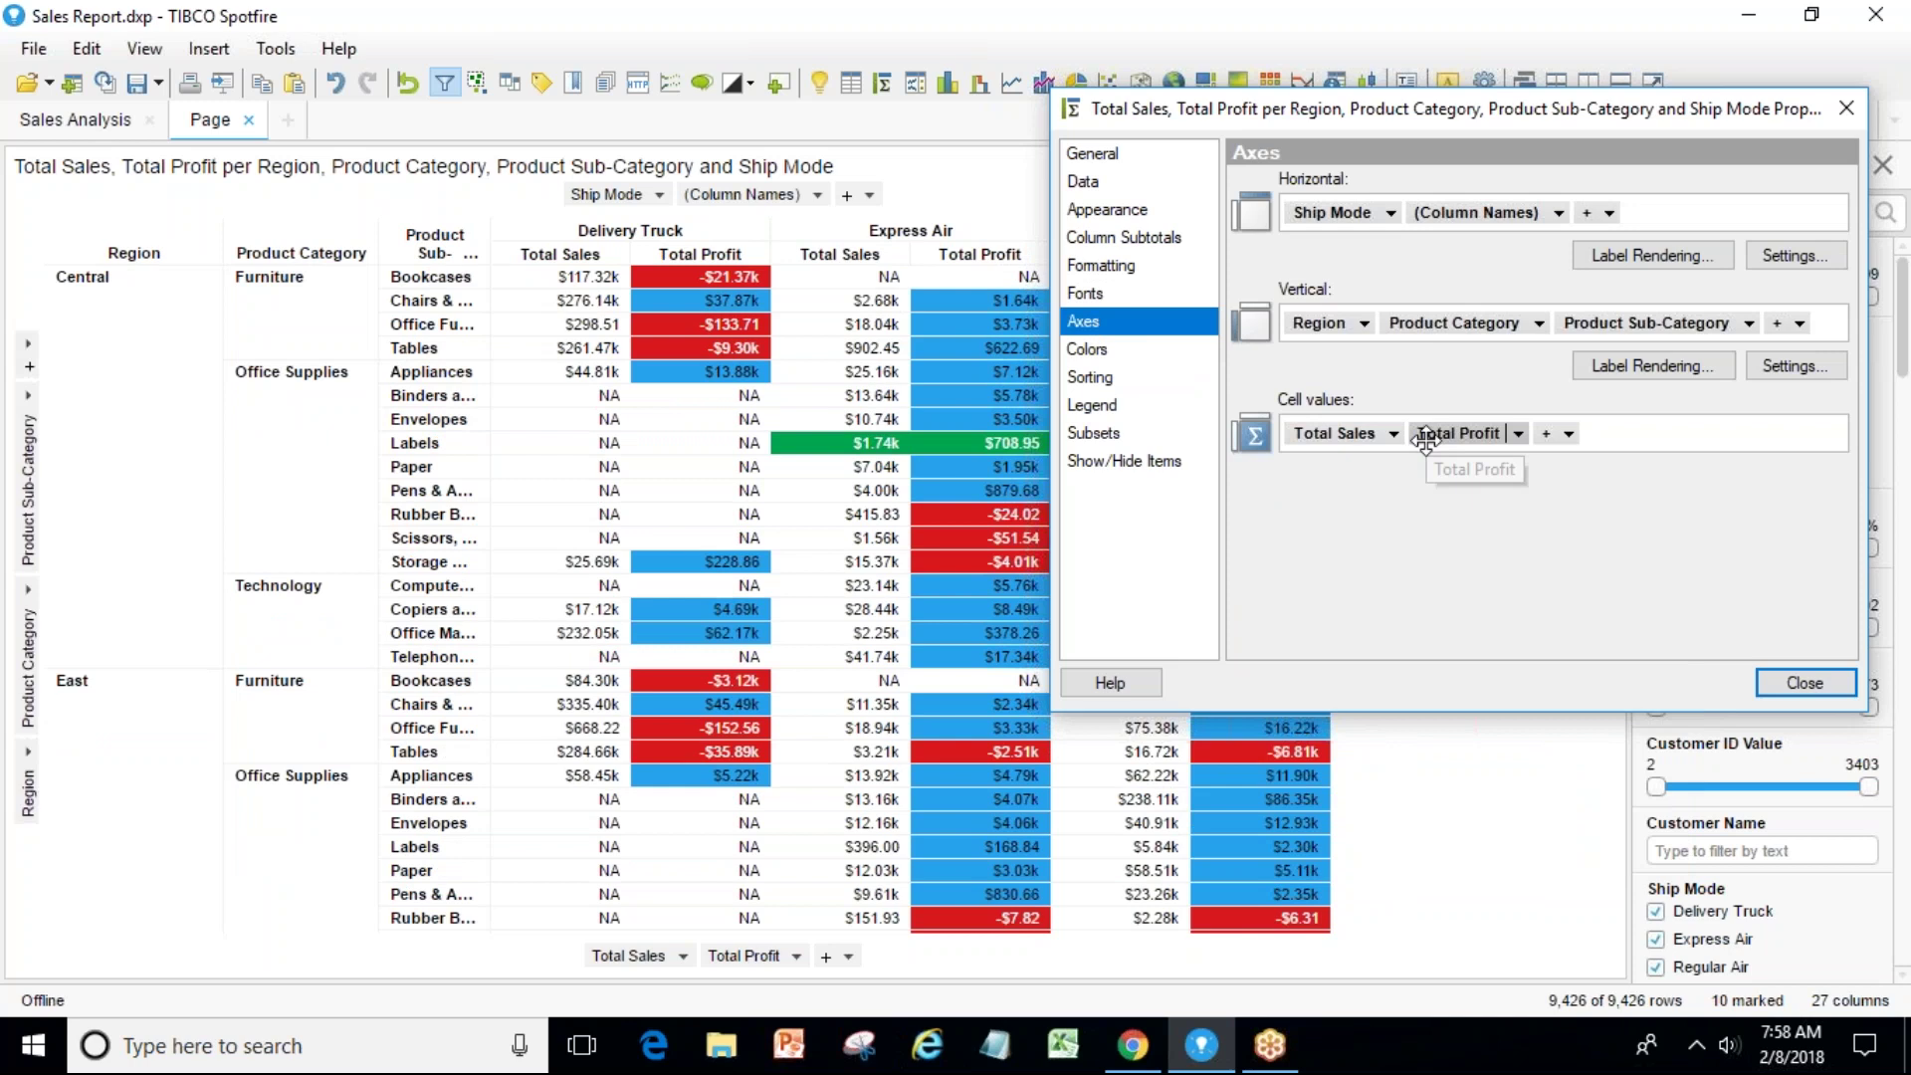
pyautogui.click(1569, 435)
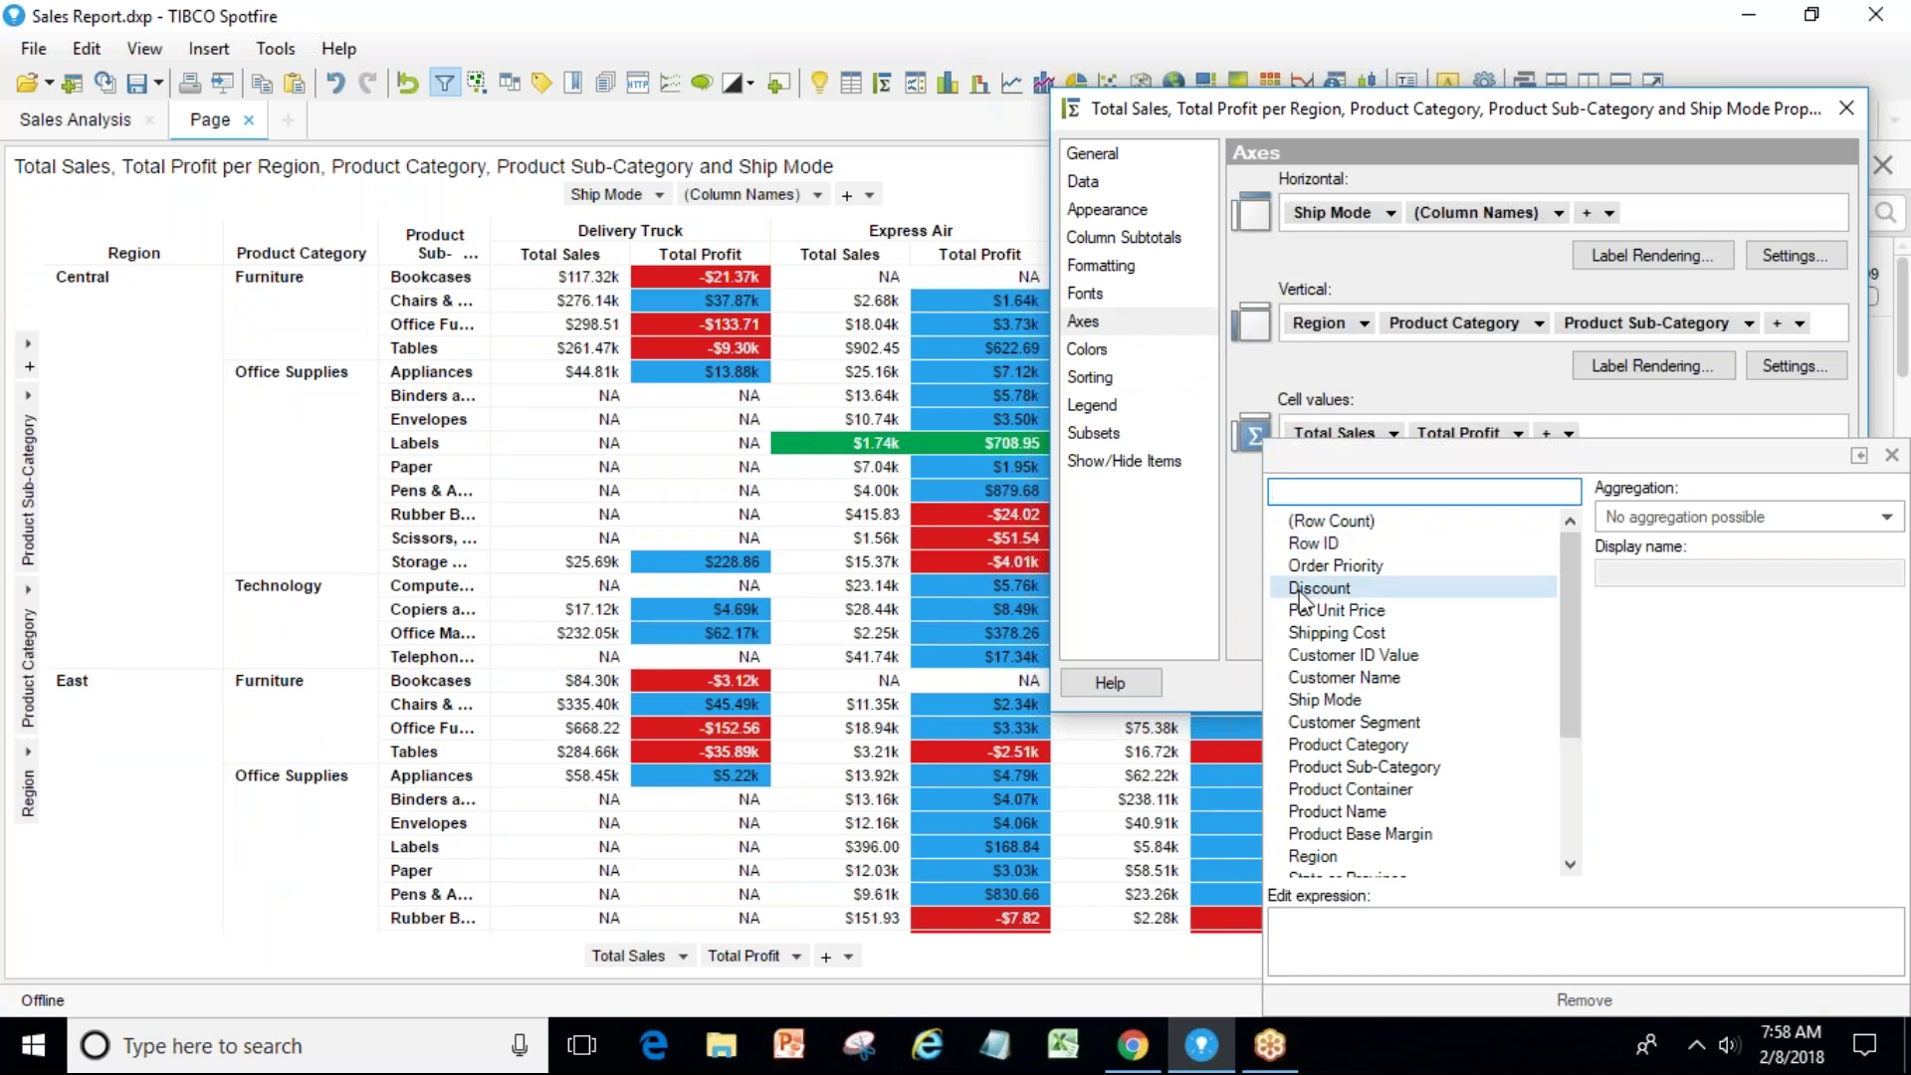
pyautogui.click(1393, 632)
pyautogui.click(1216, 622)
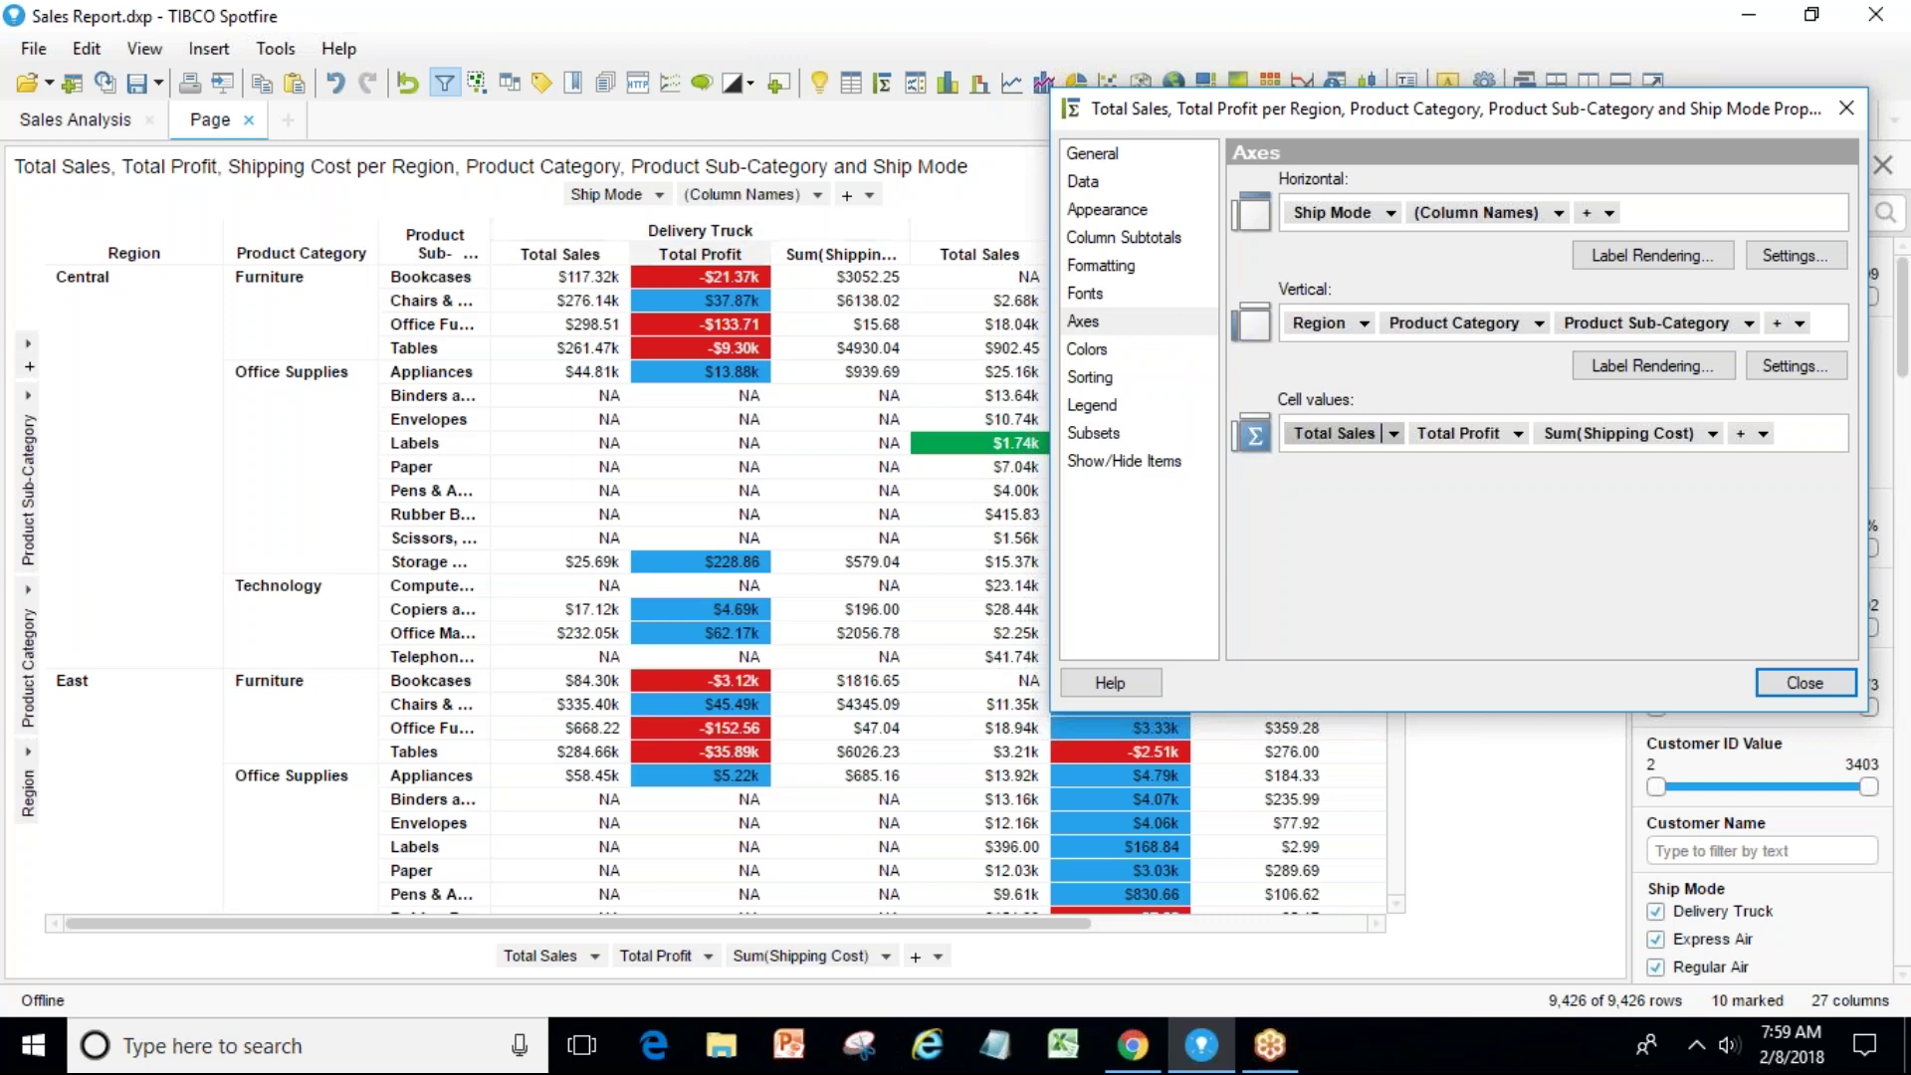
pyautogui.moveTo(743, 928); pyautogui.dragTo(927, 899)
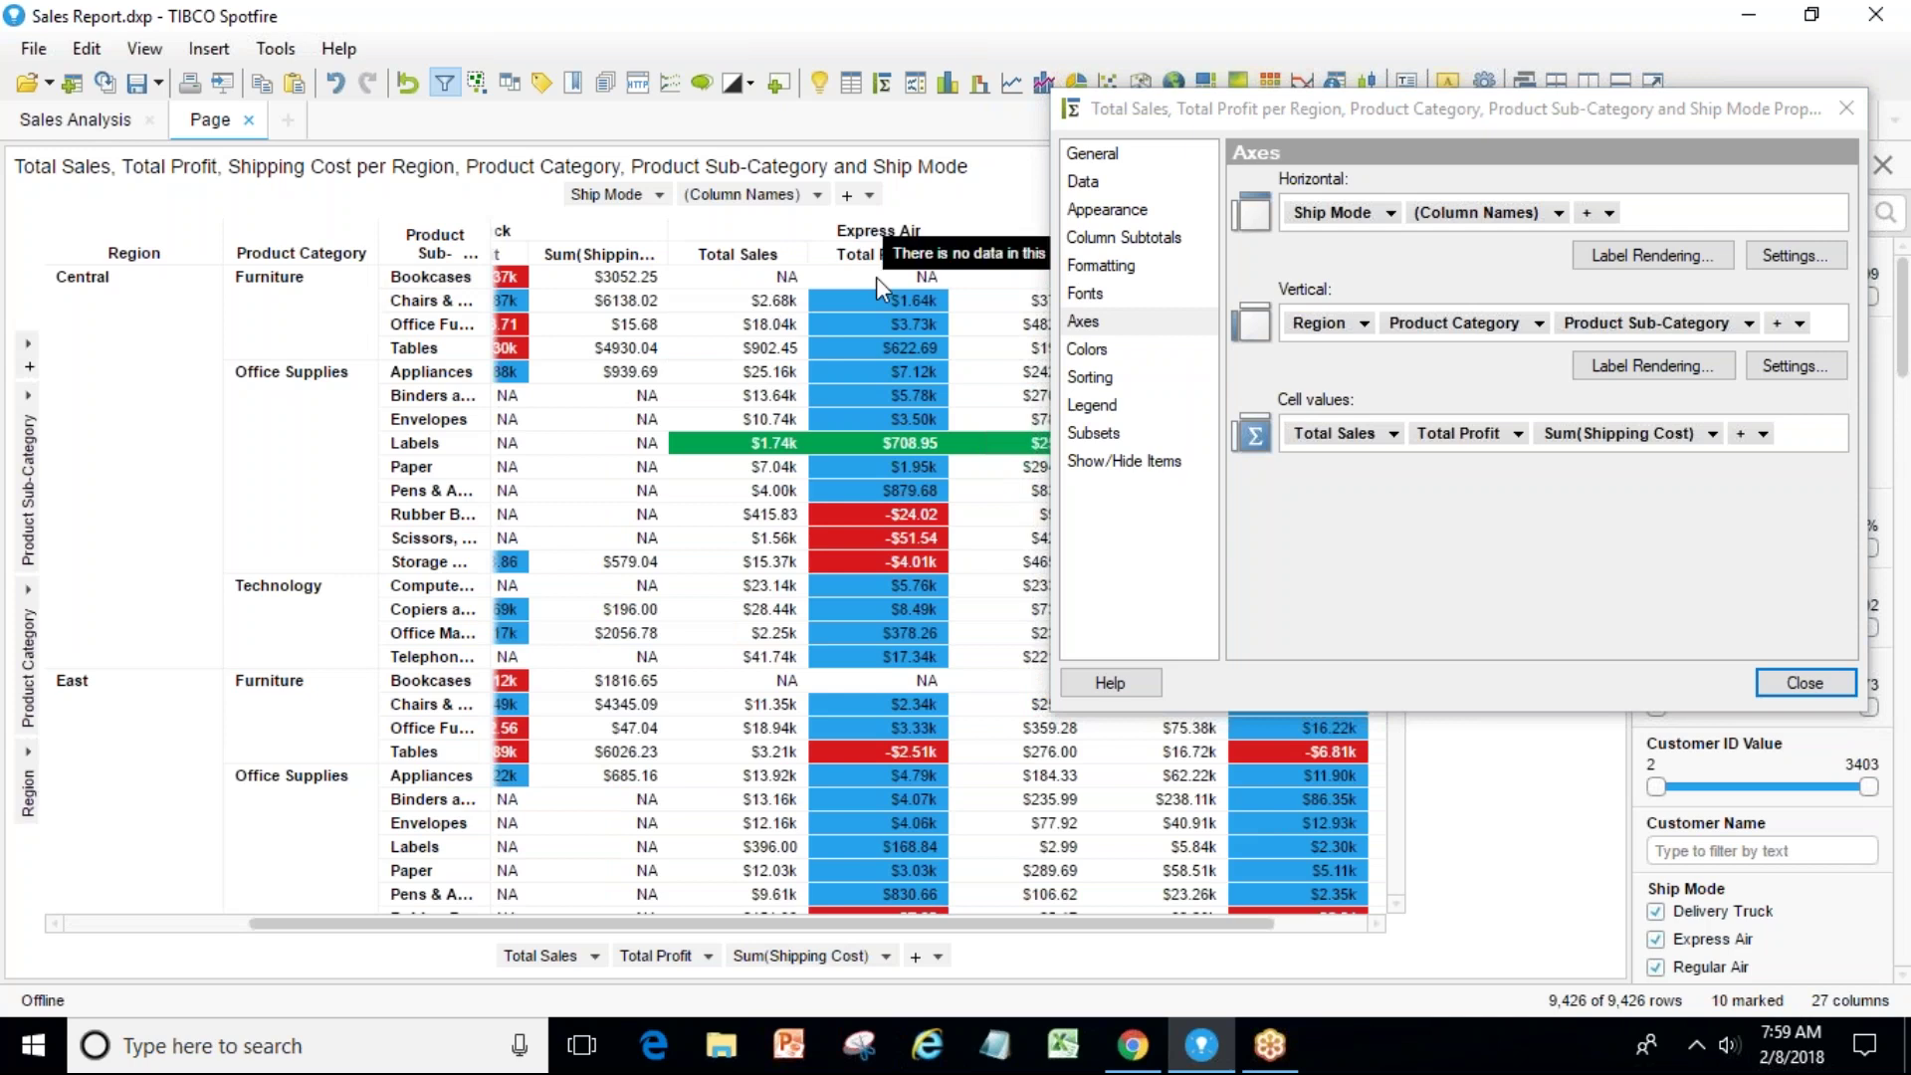
pyautogui.moveTo(851, 930); pyautogui.dragTo(981, 900)
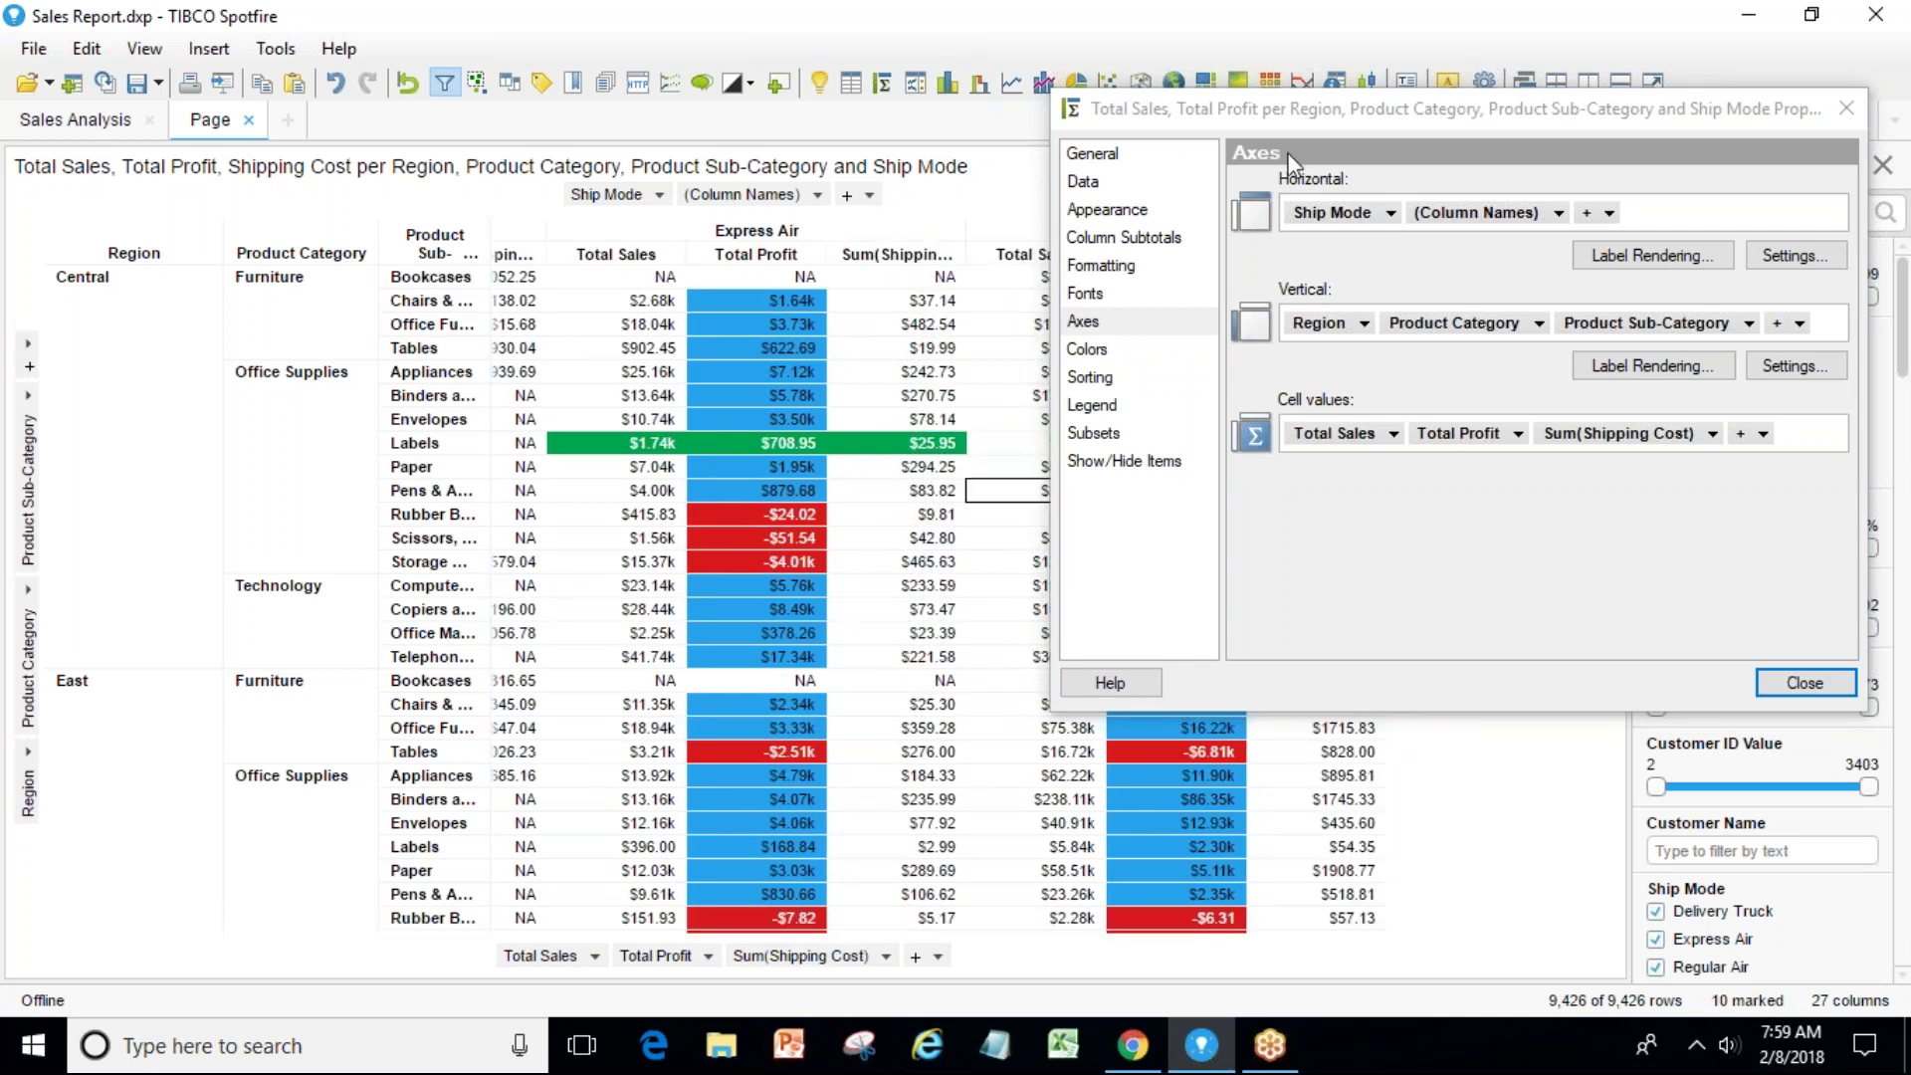
pyautogui.moveTo(1369, 110); pyautogui.dragTo(1390, 606)
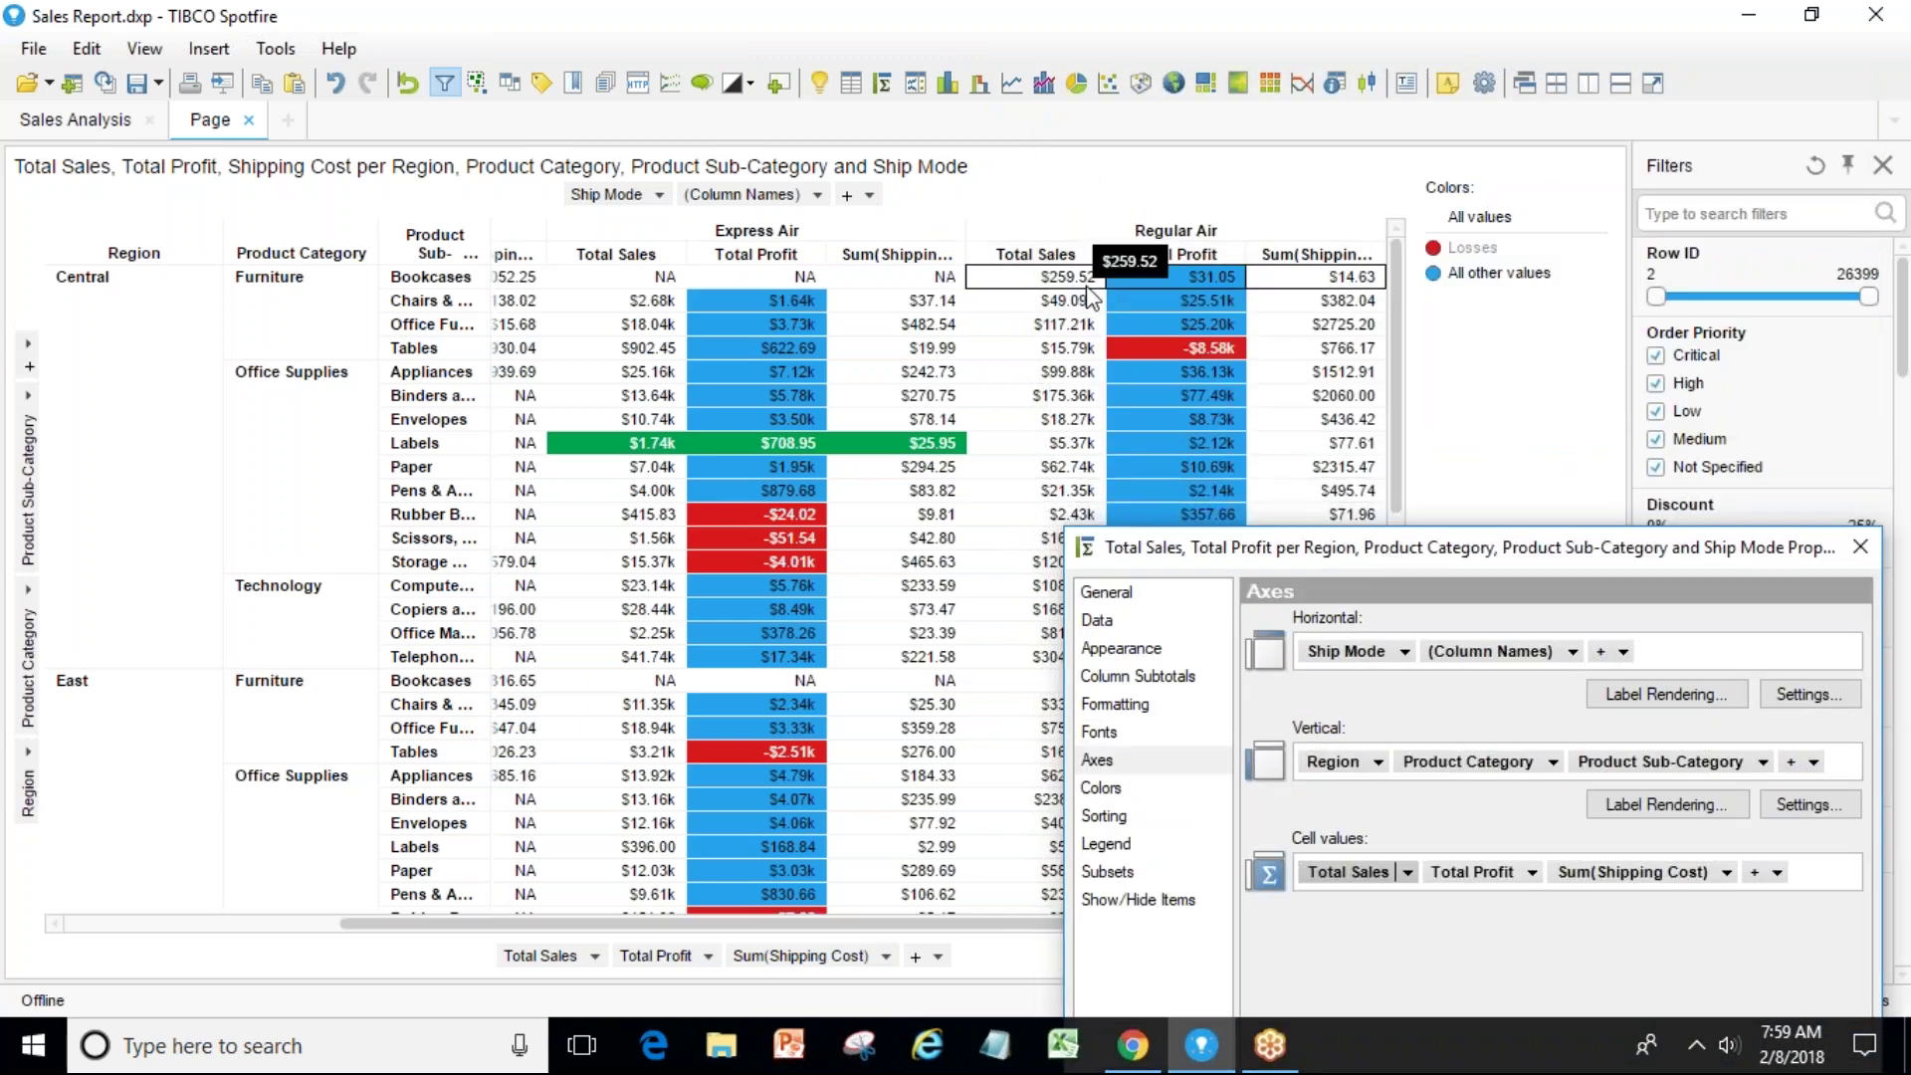
pyautogui.moveTo(1197, 275)
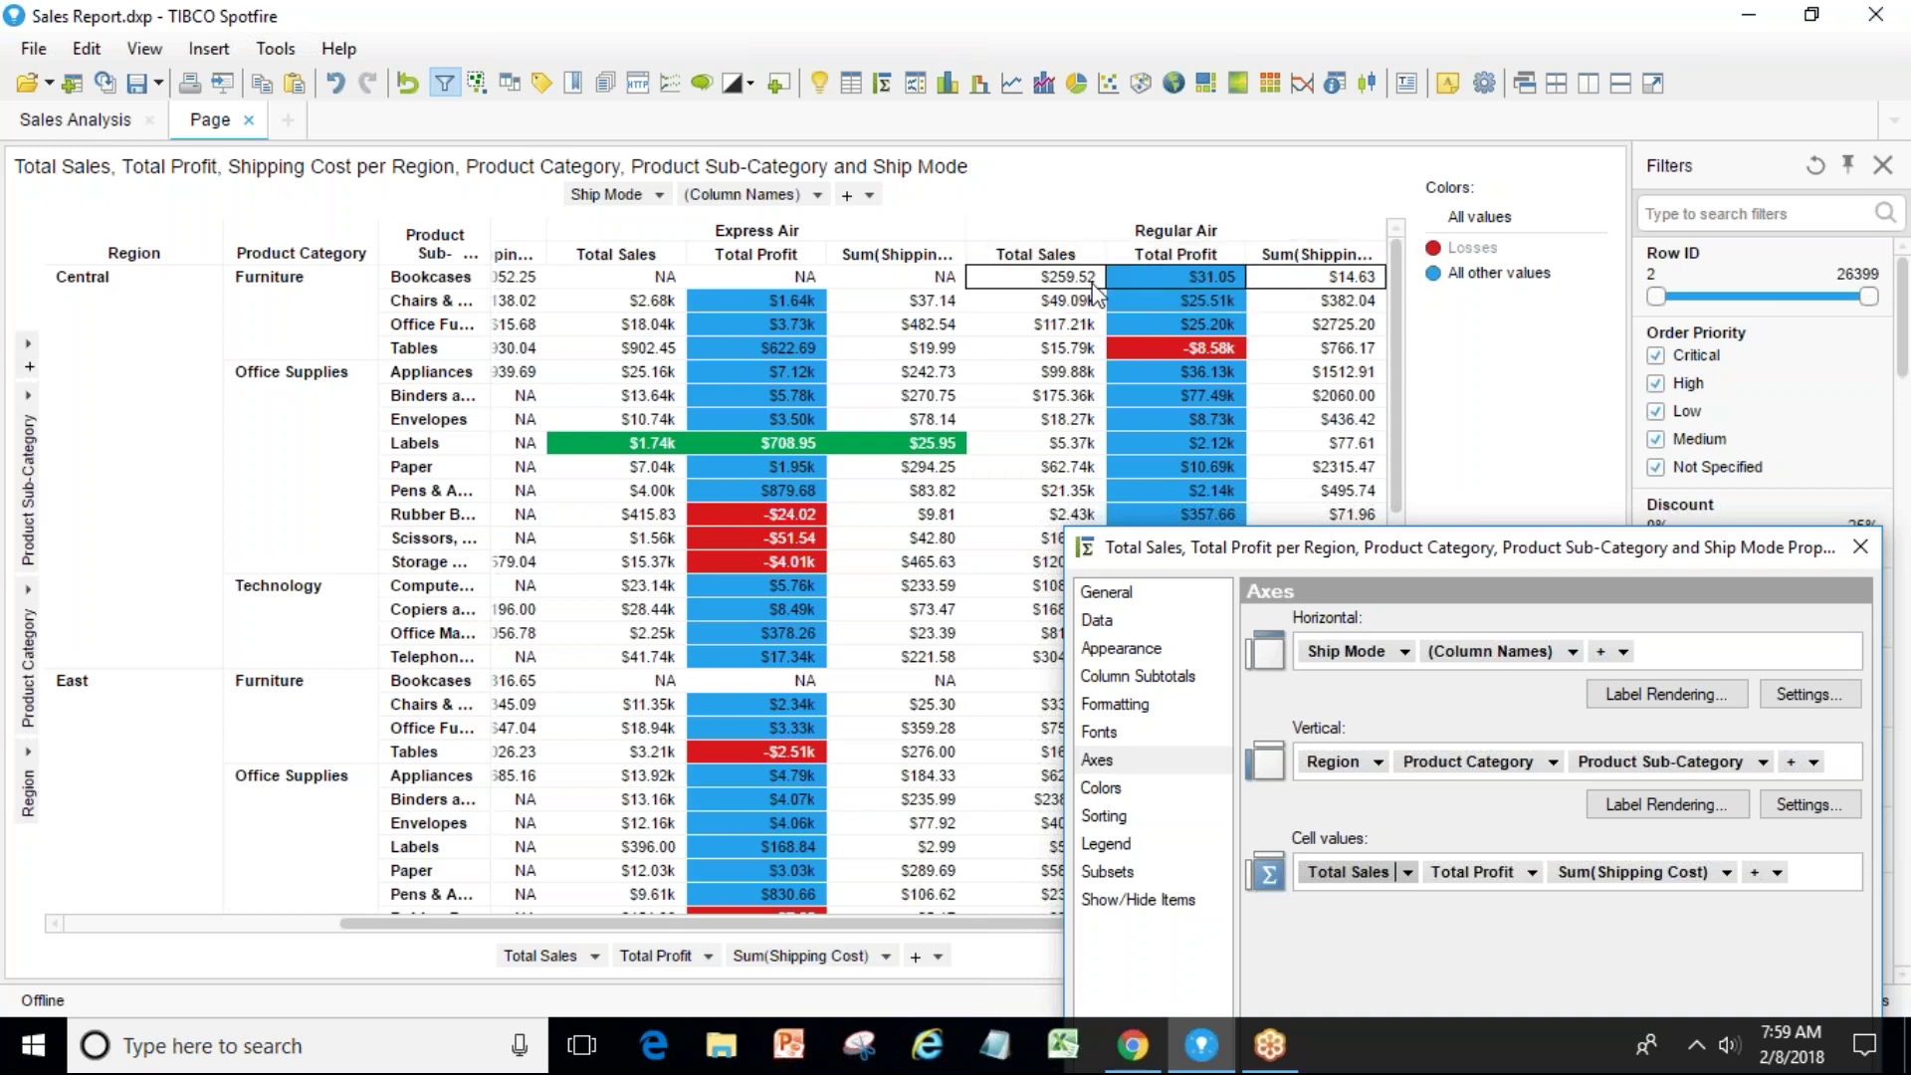
# Give the Sum(Shipping Cost) cell value the display name "Total Shiiping Cost".
pyautogui.moveTo(1296, 560); pyautogui.dragTo(1157, 104)
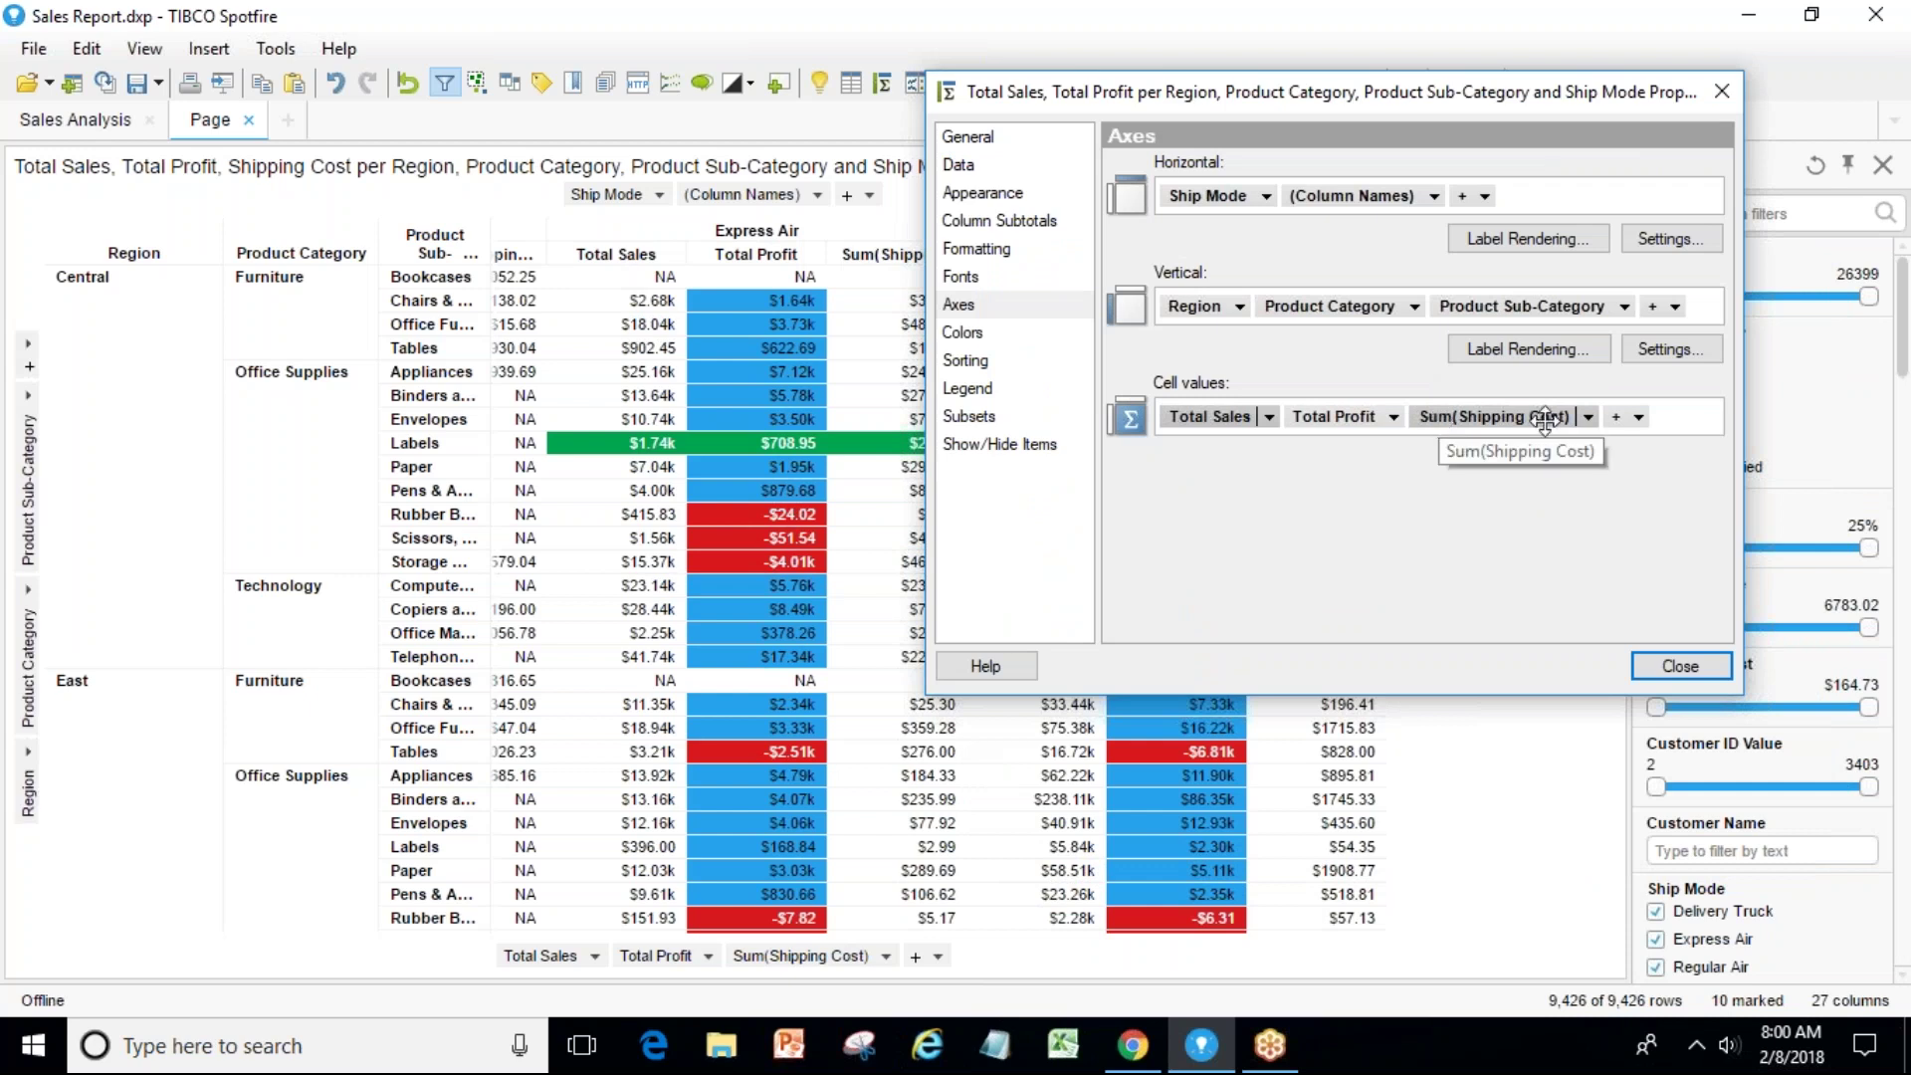
pyautogui.click(1590, 420)
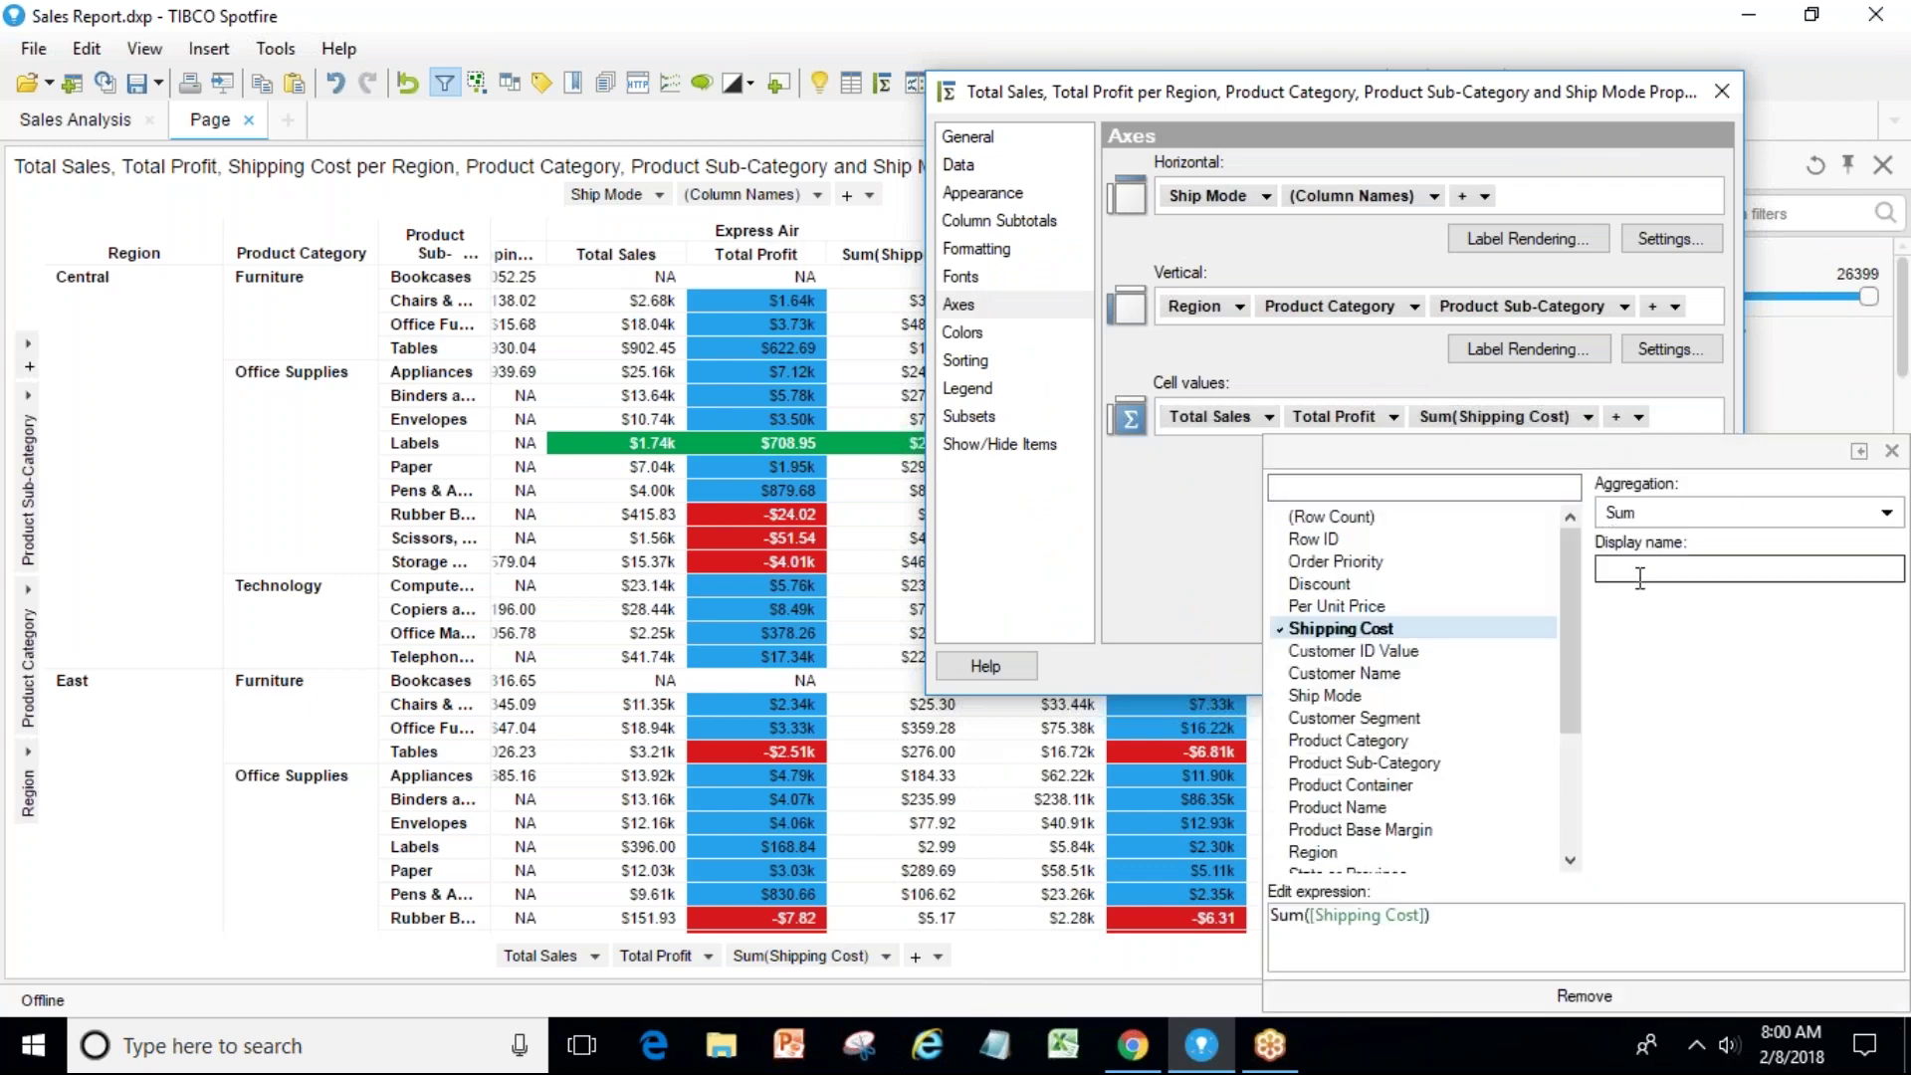
pyautogui.click(1642, 575)
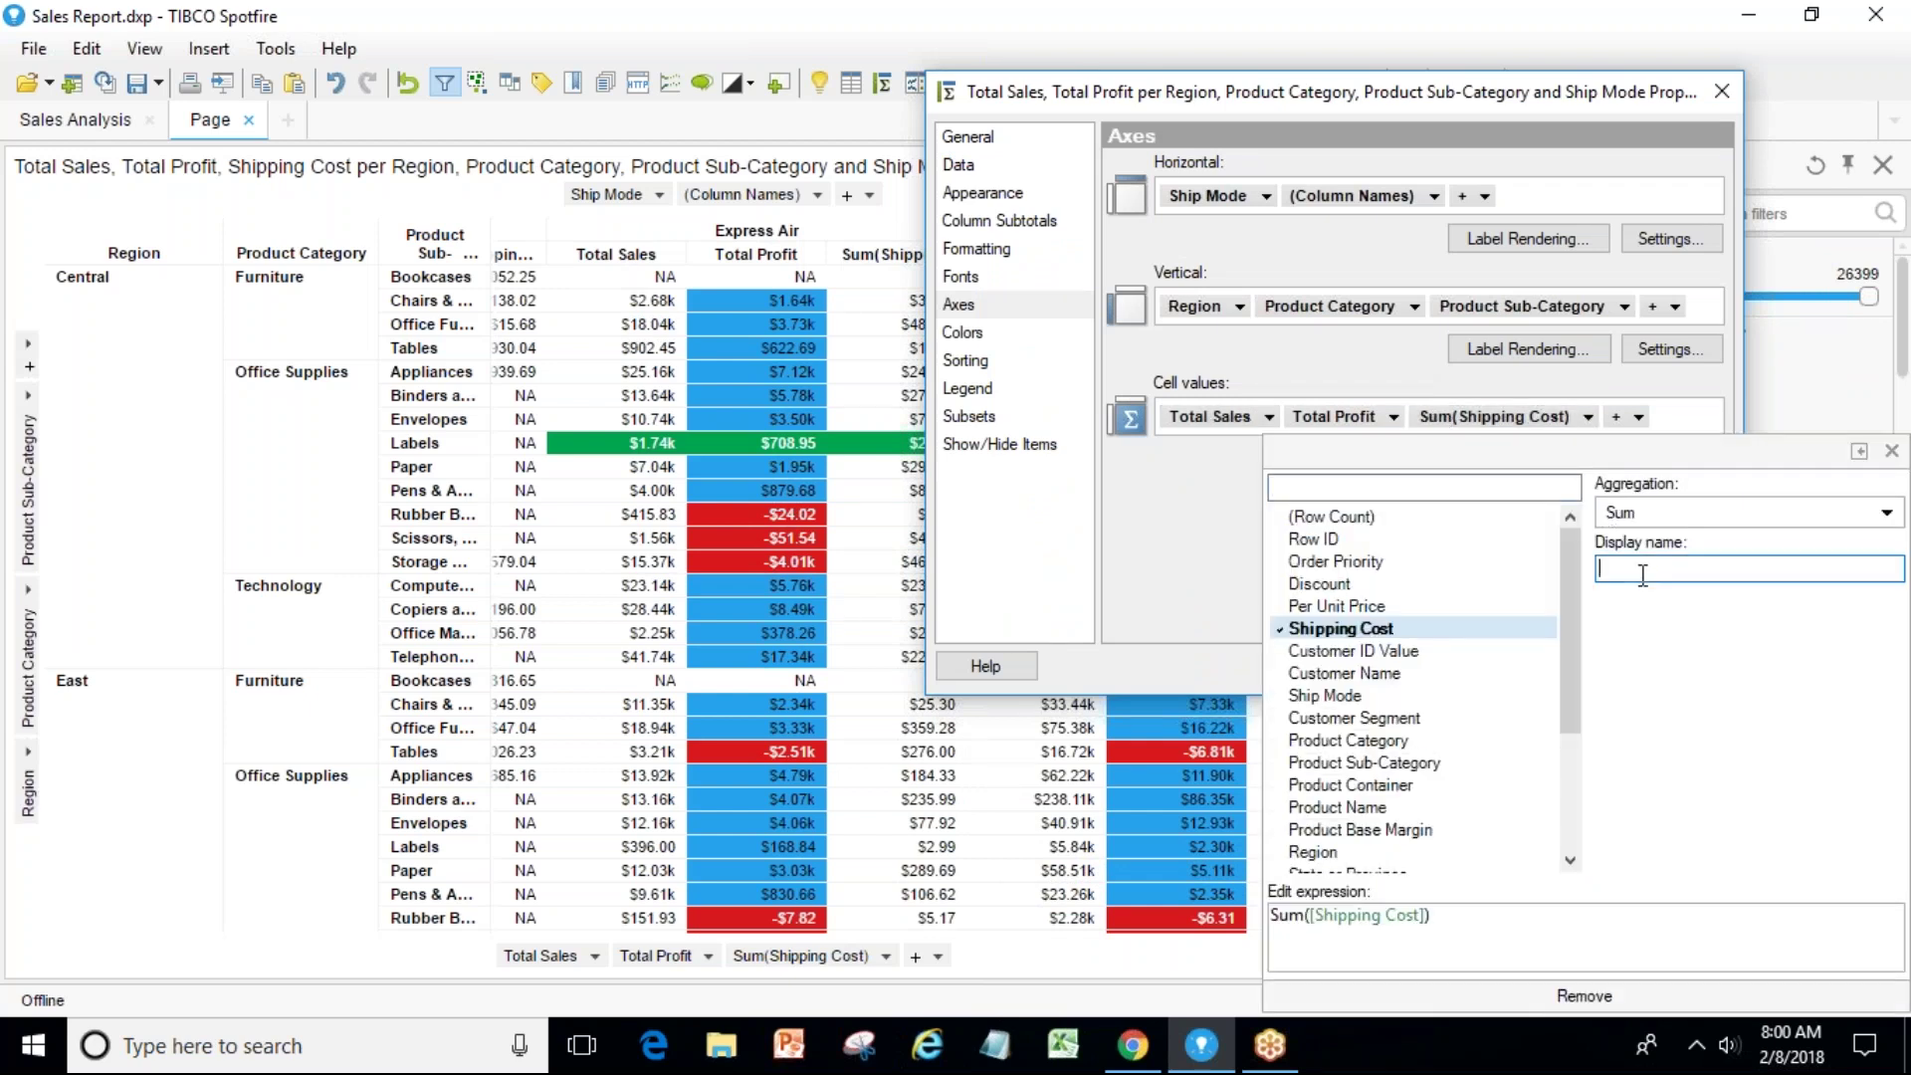
pyautogui.write('Total Shiiping Cost')
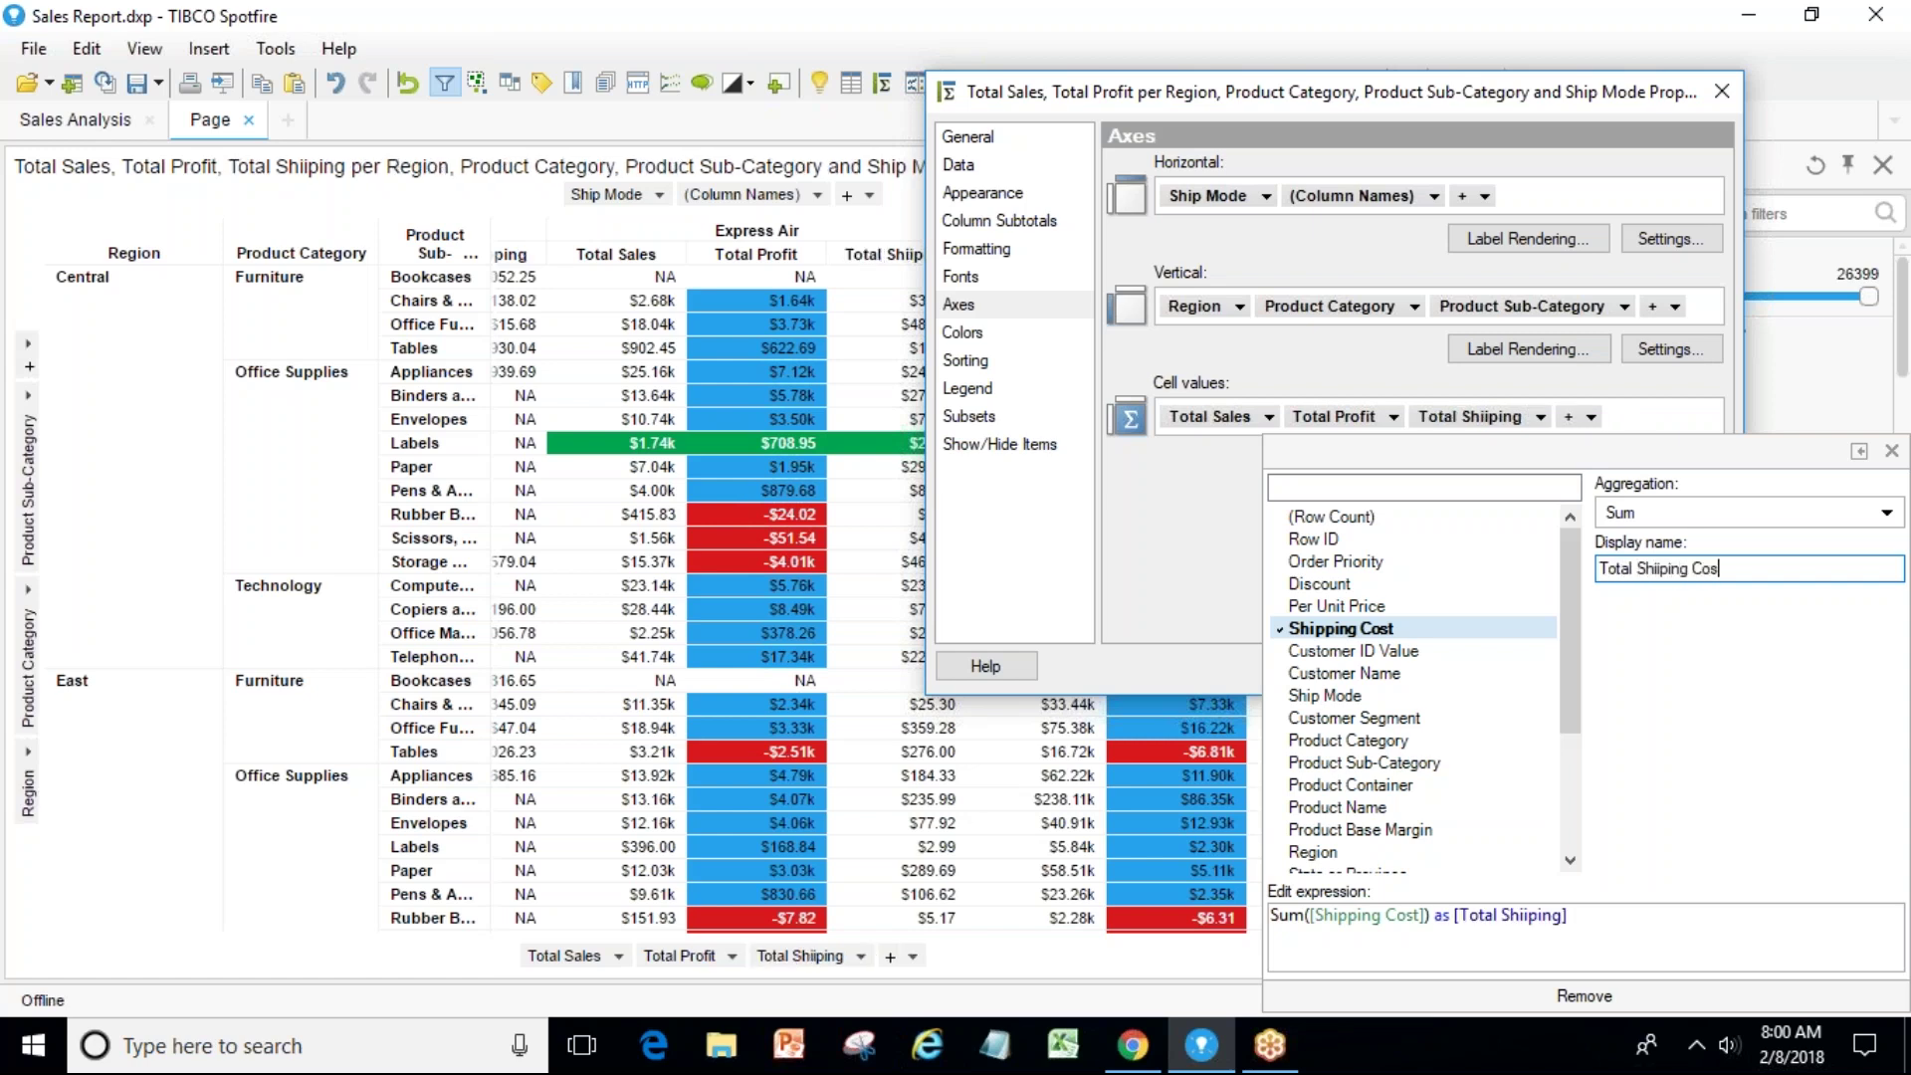
pyautogui.click(1130, 547)
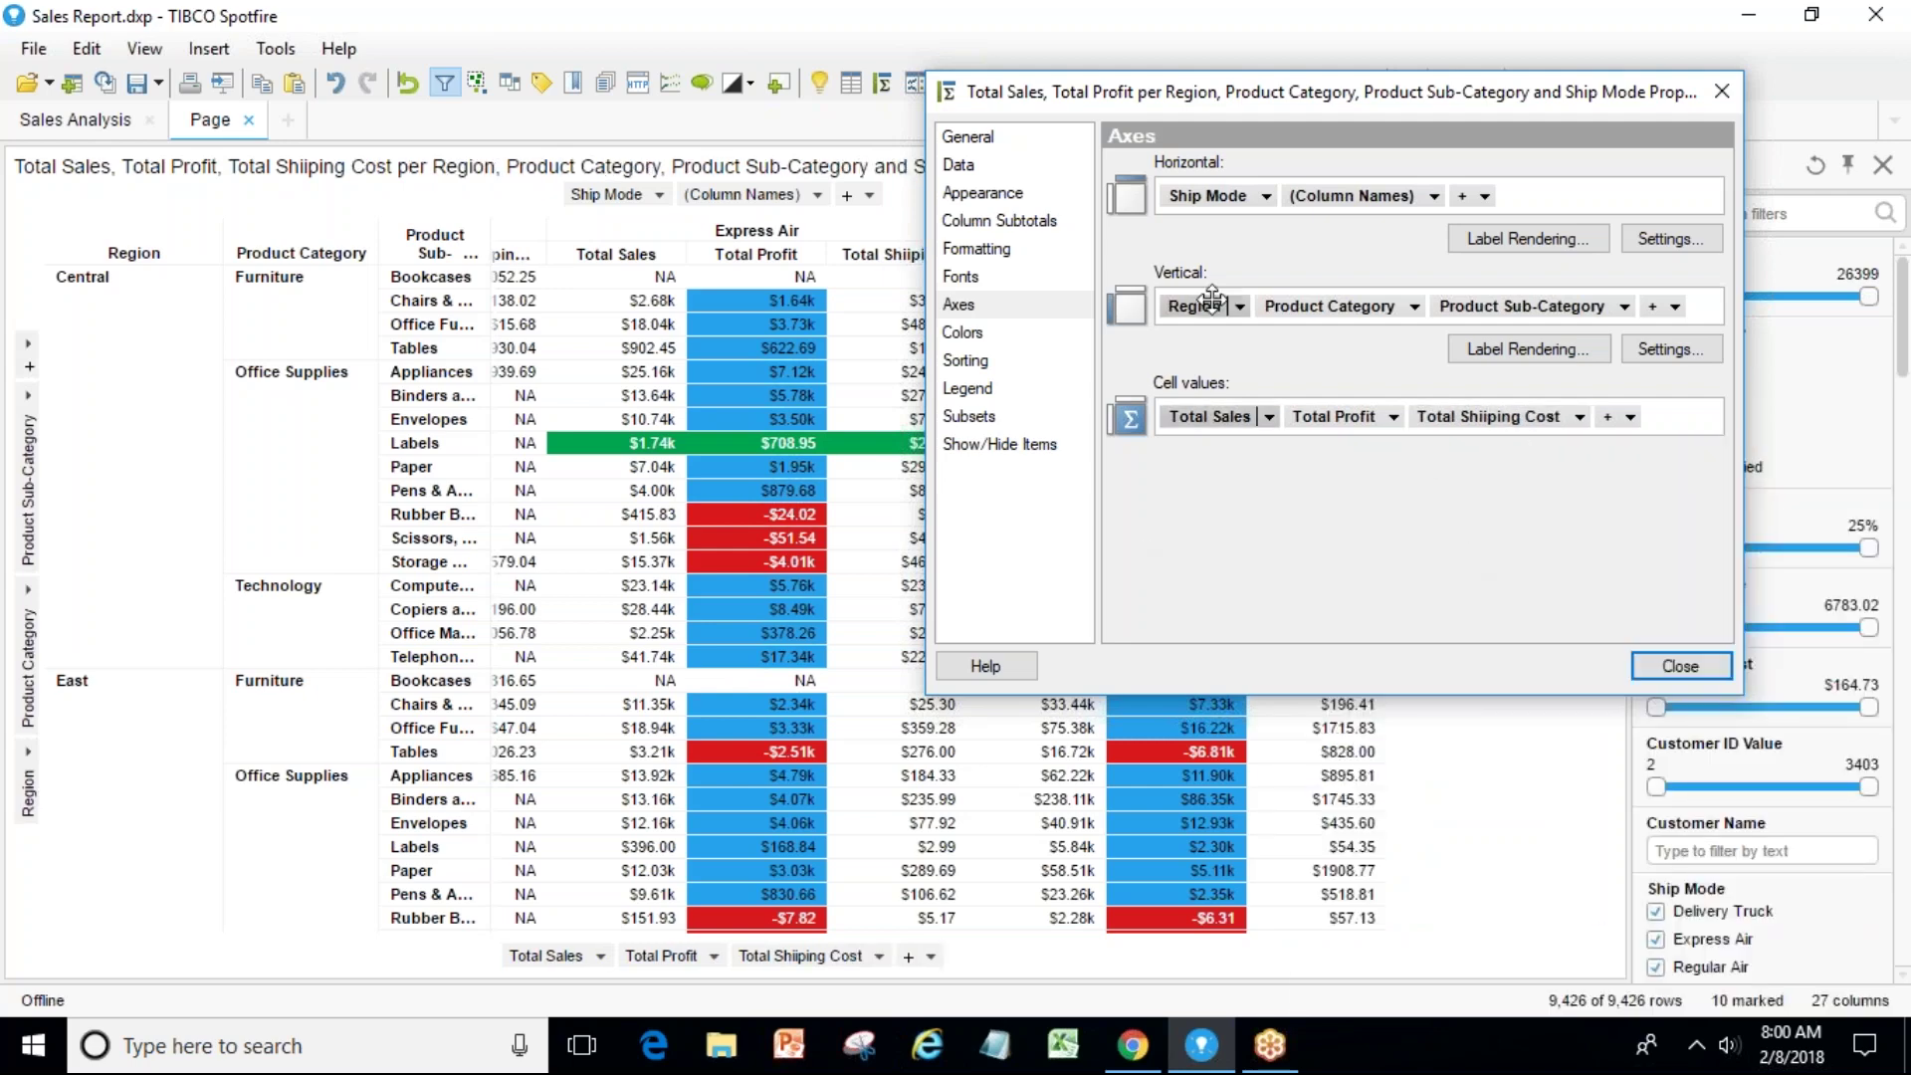
# Correct the spelling of the shipping cell value's display name to "Total Shipping Cost".
pyautogui.moveTo(1224, 110); pyautogui.dragTo(1460, 236)
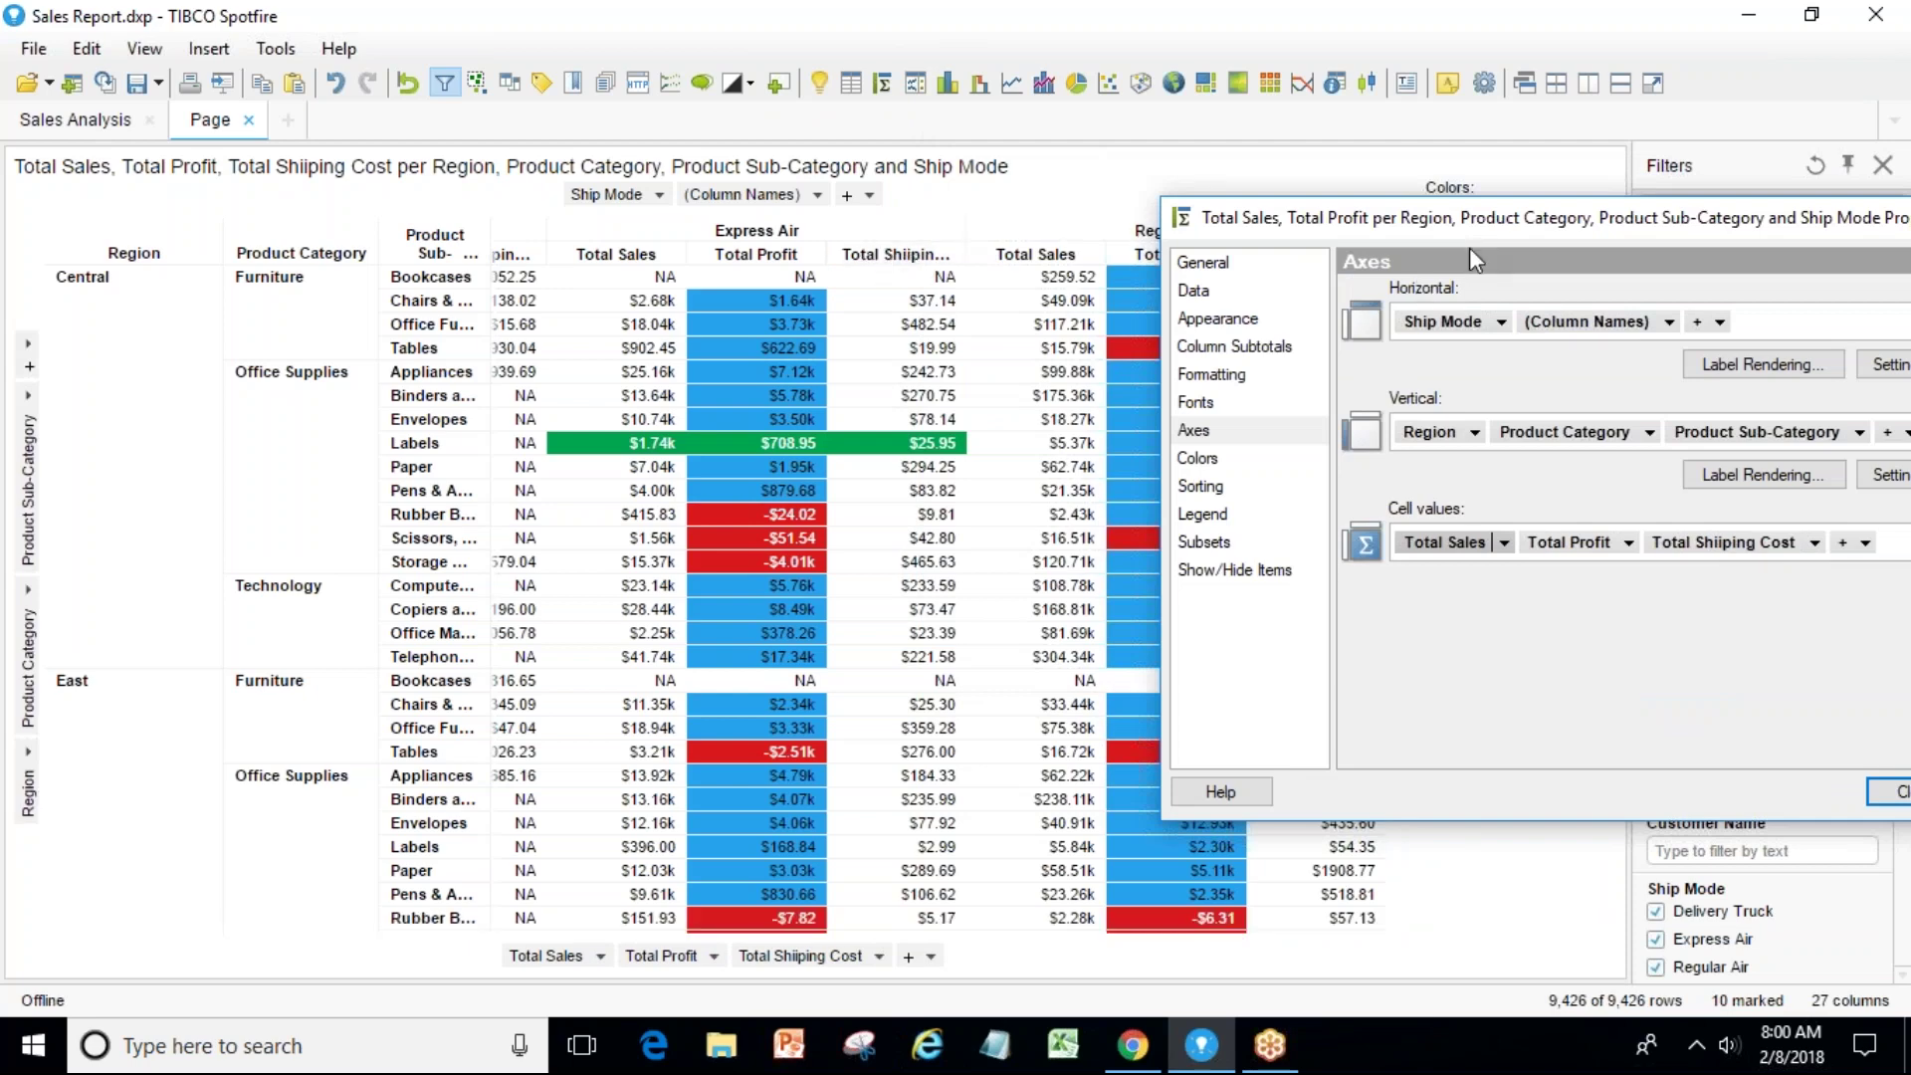
pyautogui.moveTo(1504, 210); pyautogui.dragTo(1182, 96)
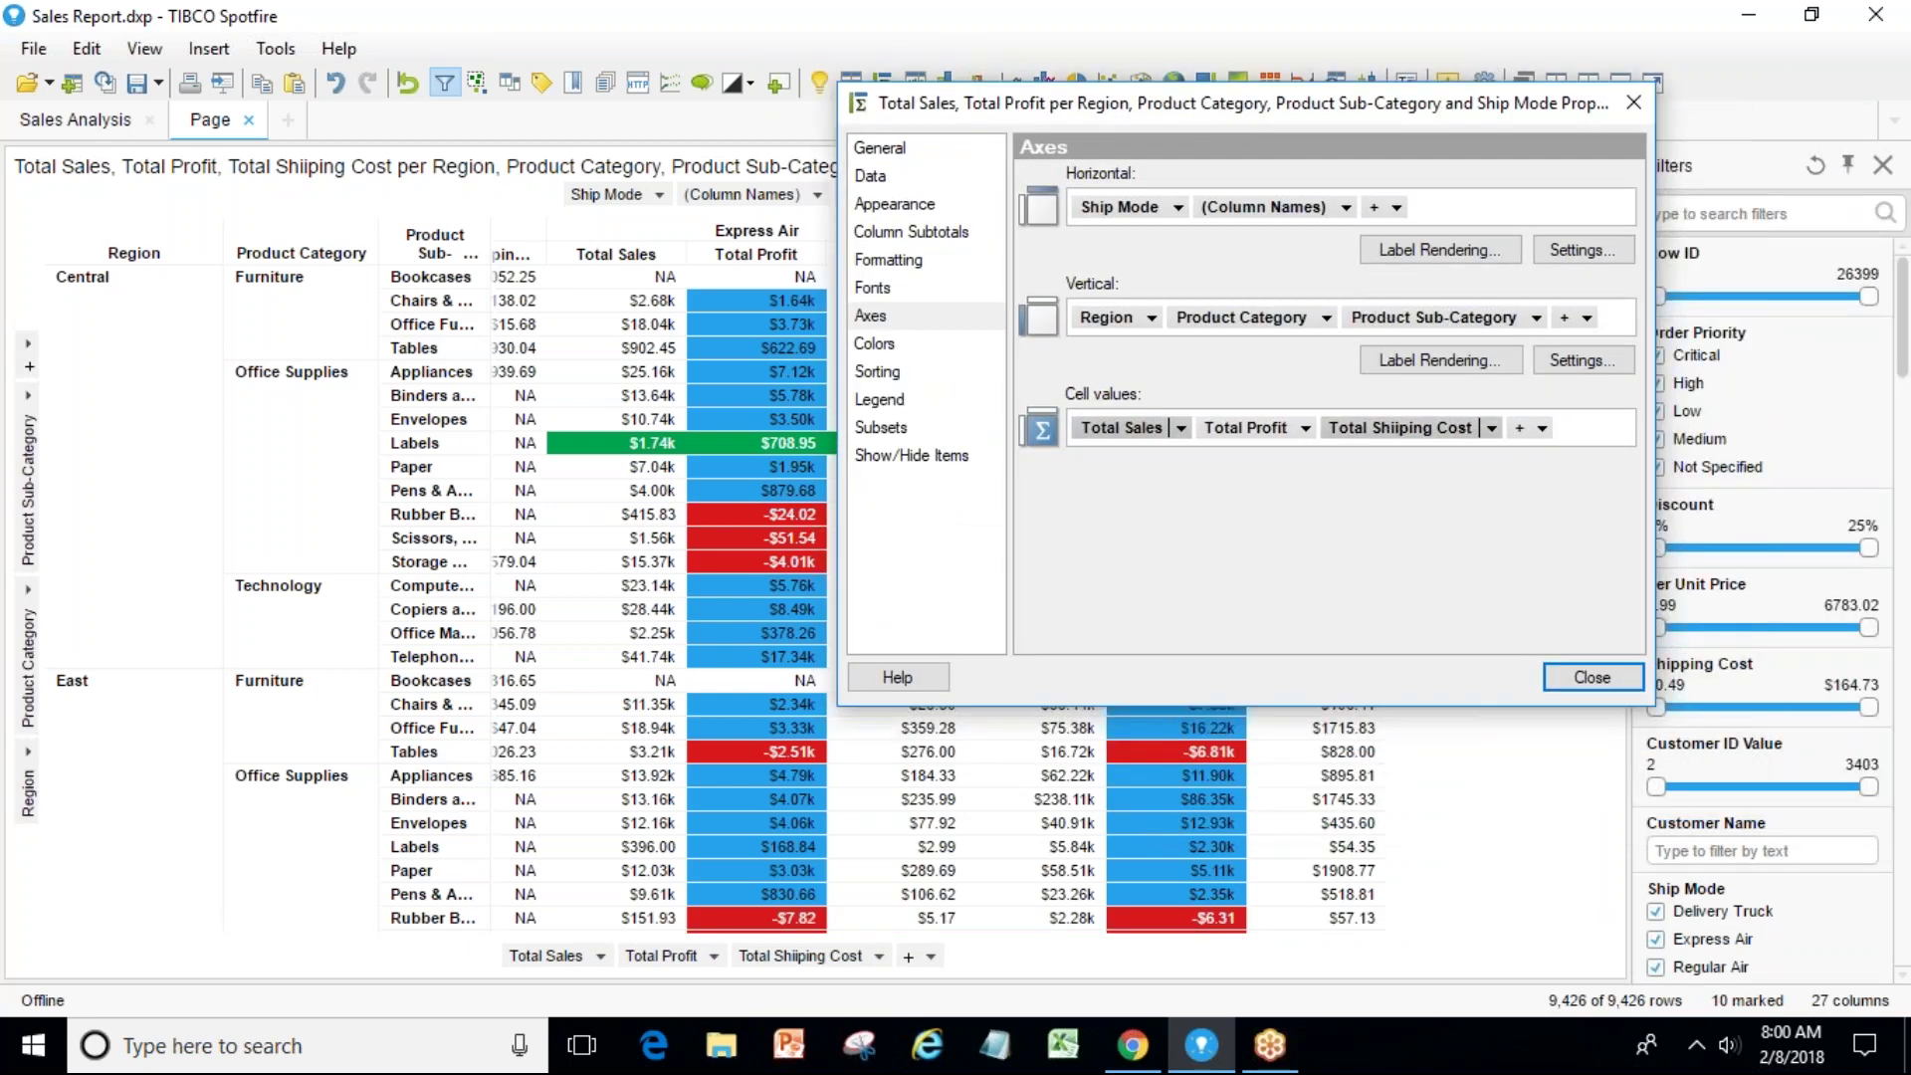
pyautogui.click(1491, 428)
pyautogui.click(1664, 572)
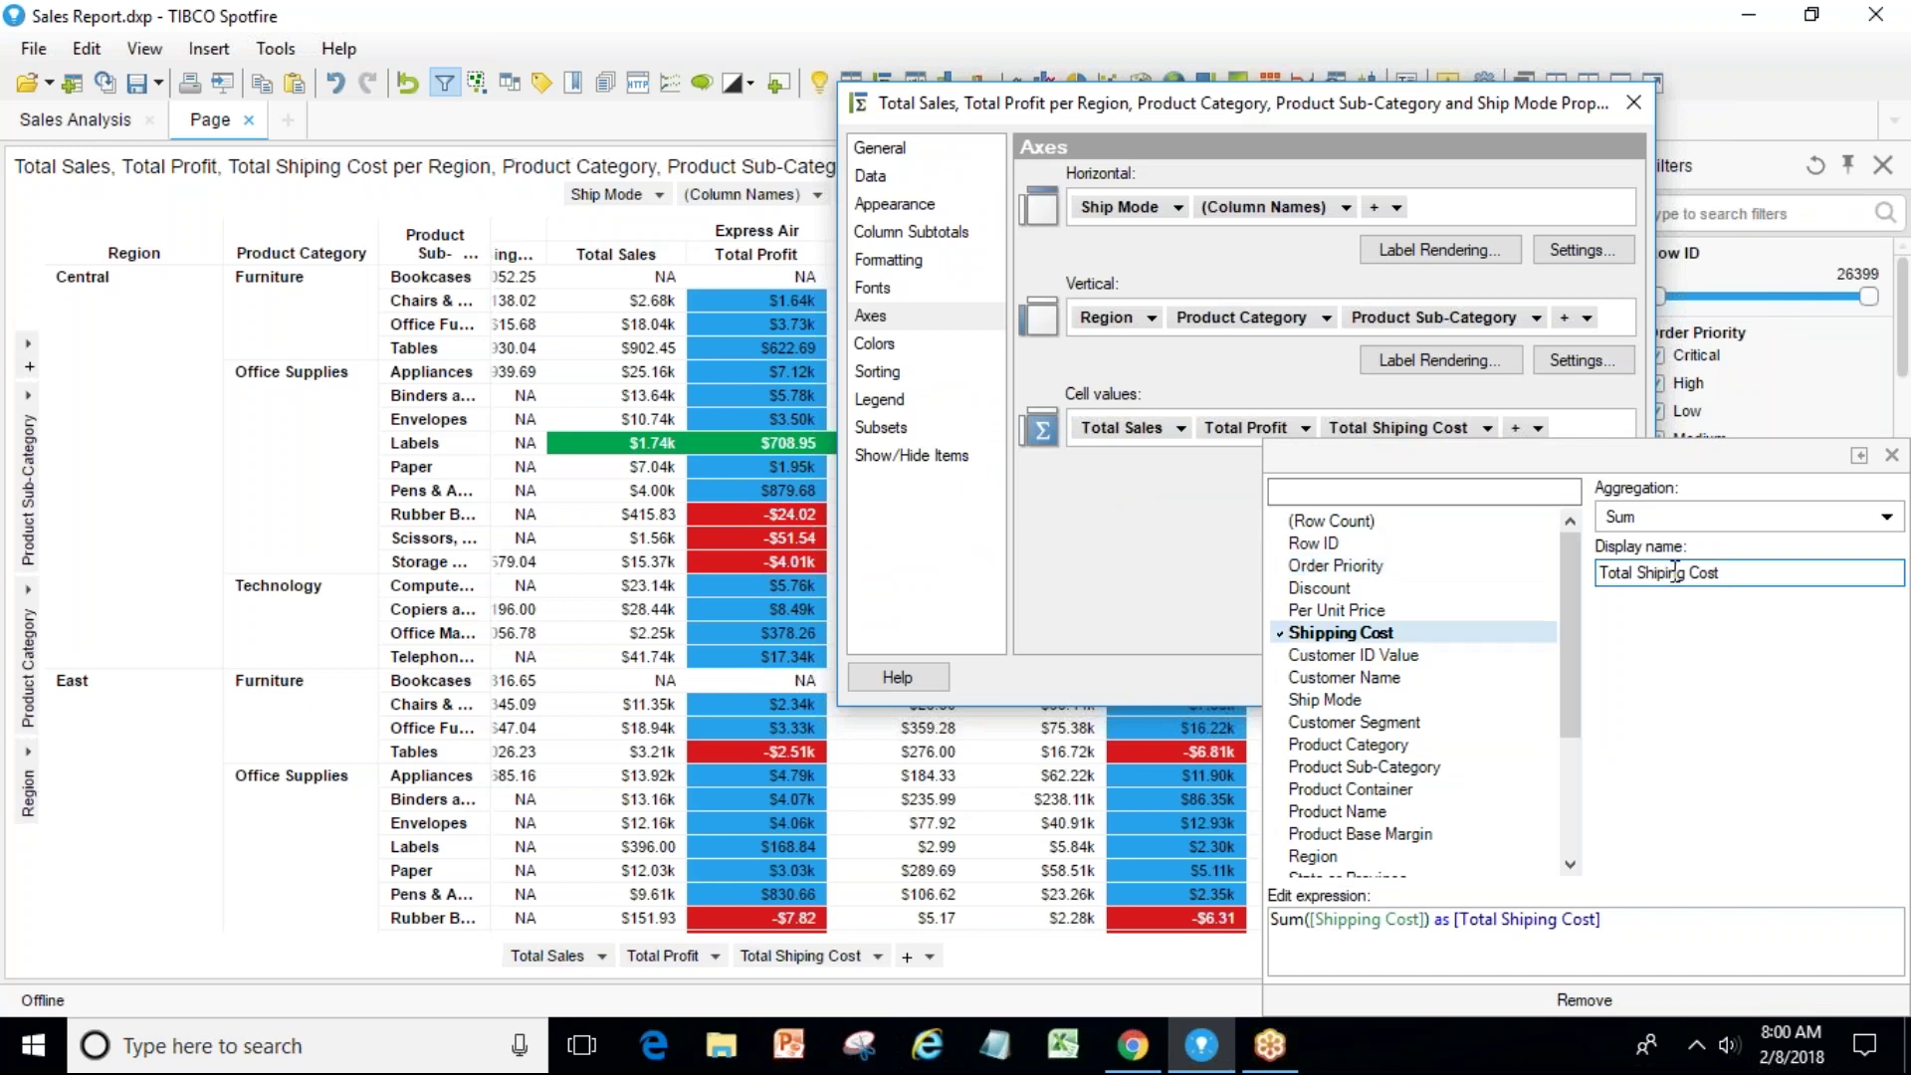
pyautogui.write('p')
pyautogui.click(1130, 568)
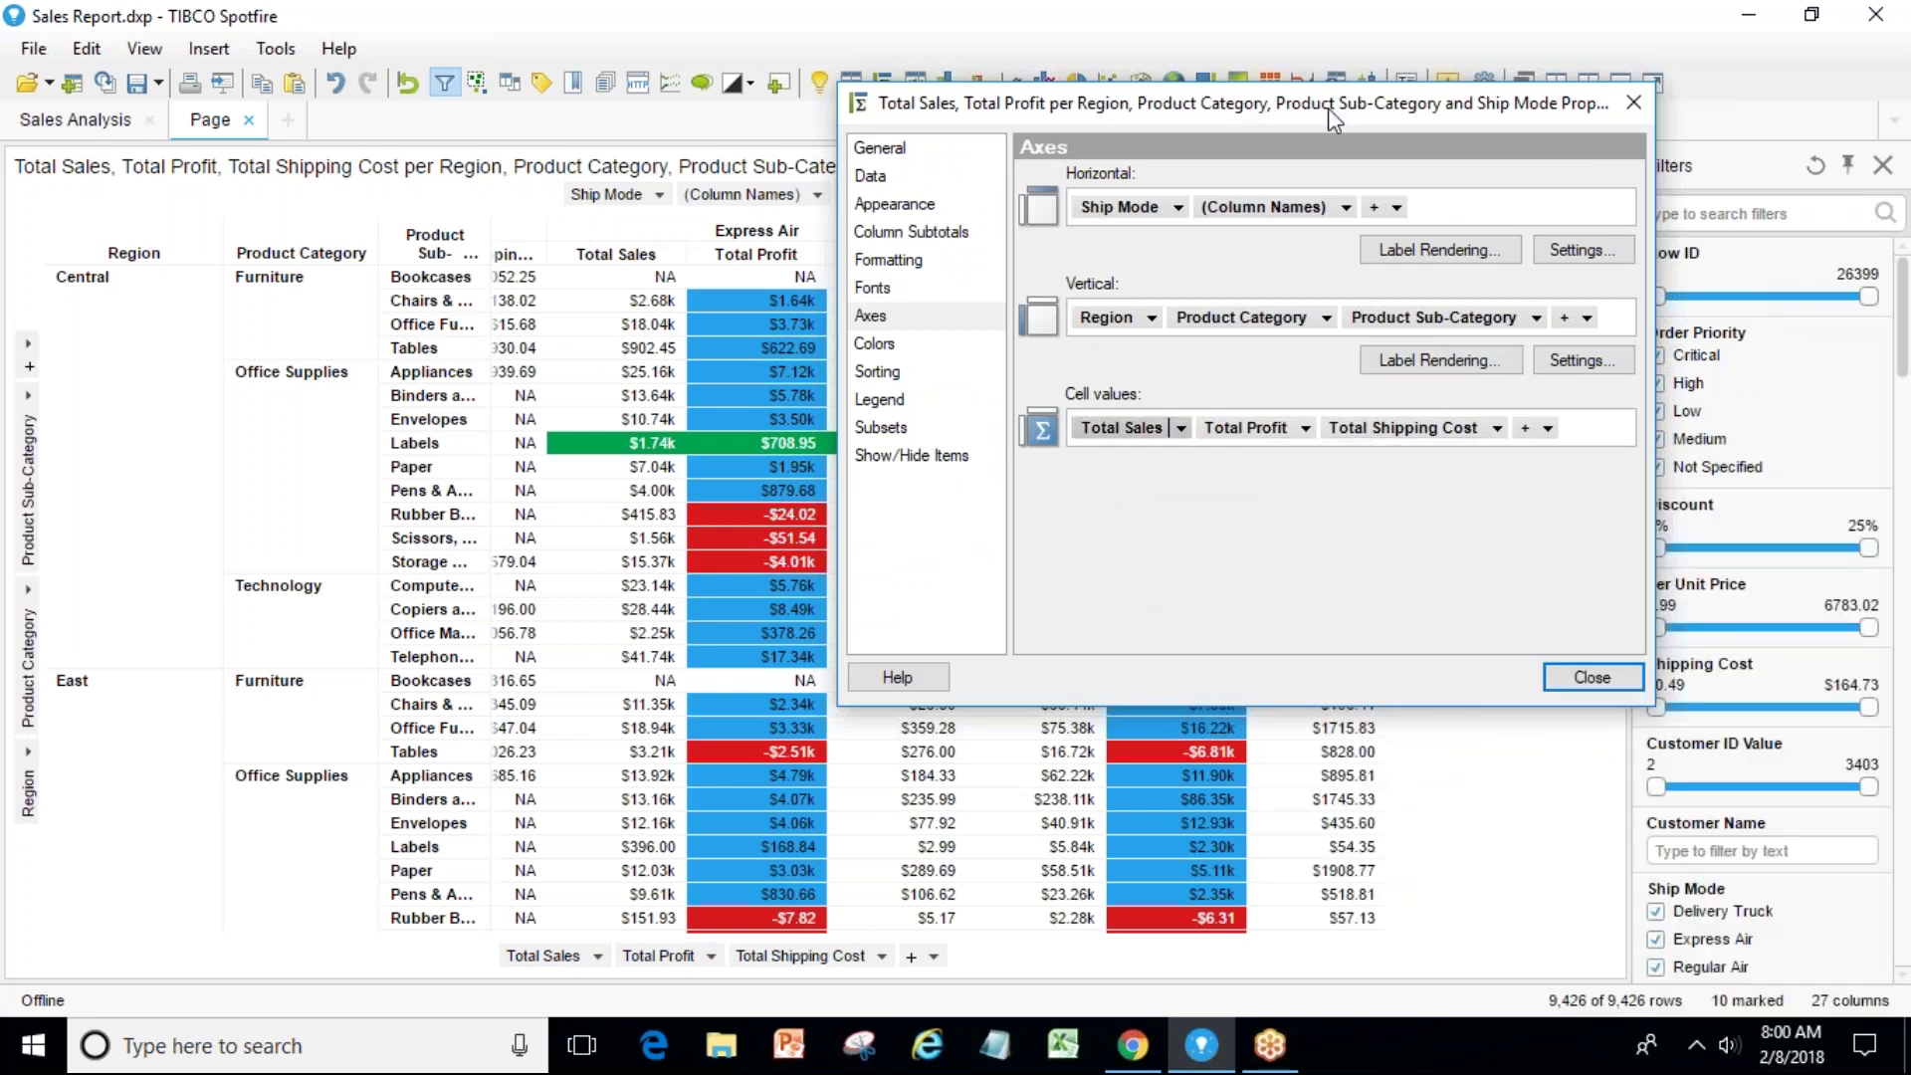
pyautogui.moveTo(1326, 115); pyautogui.dragTo(1378, 125)
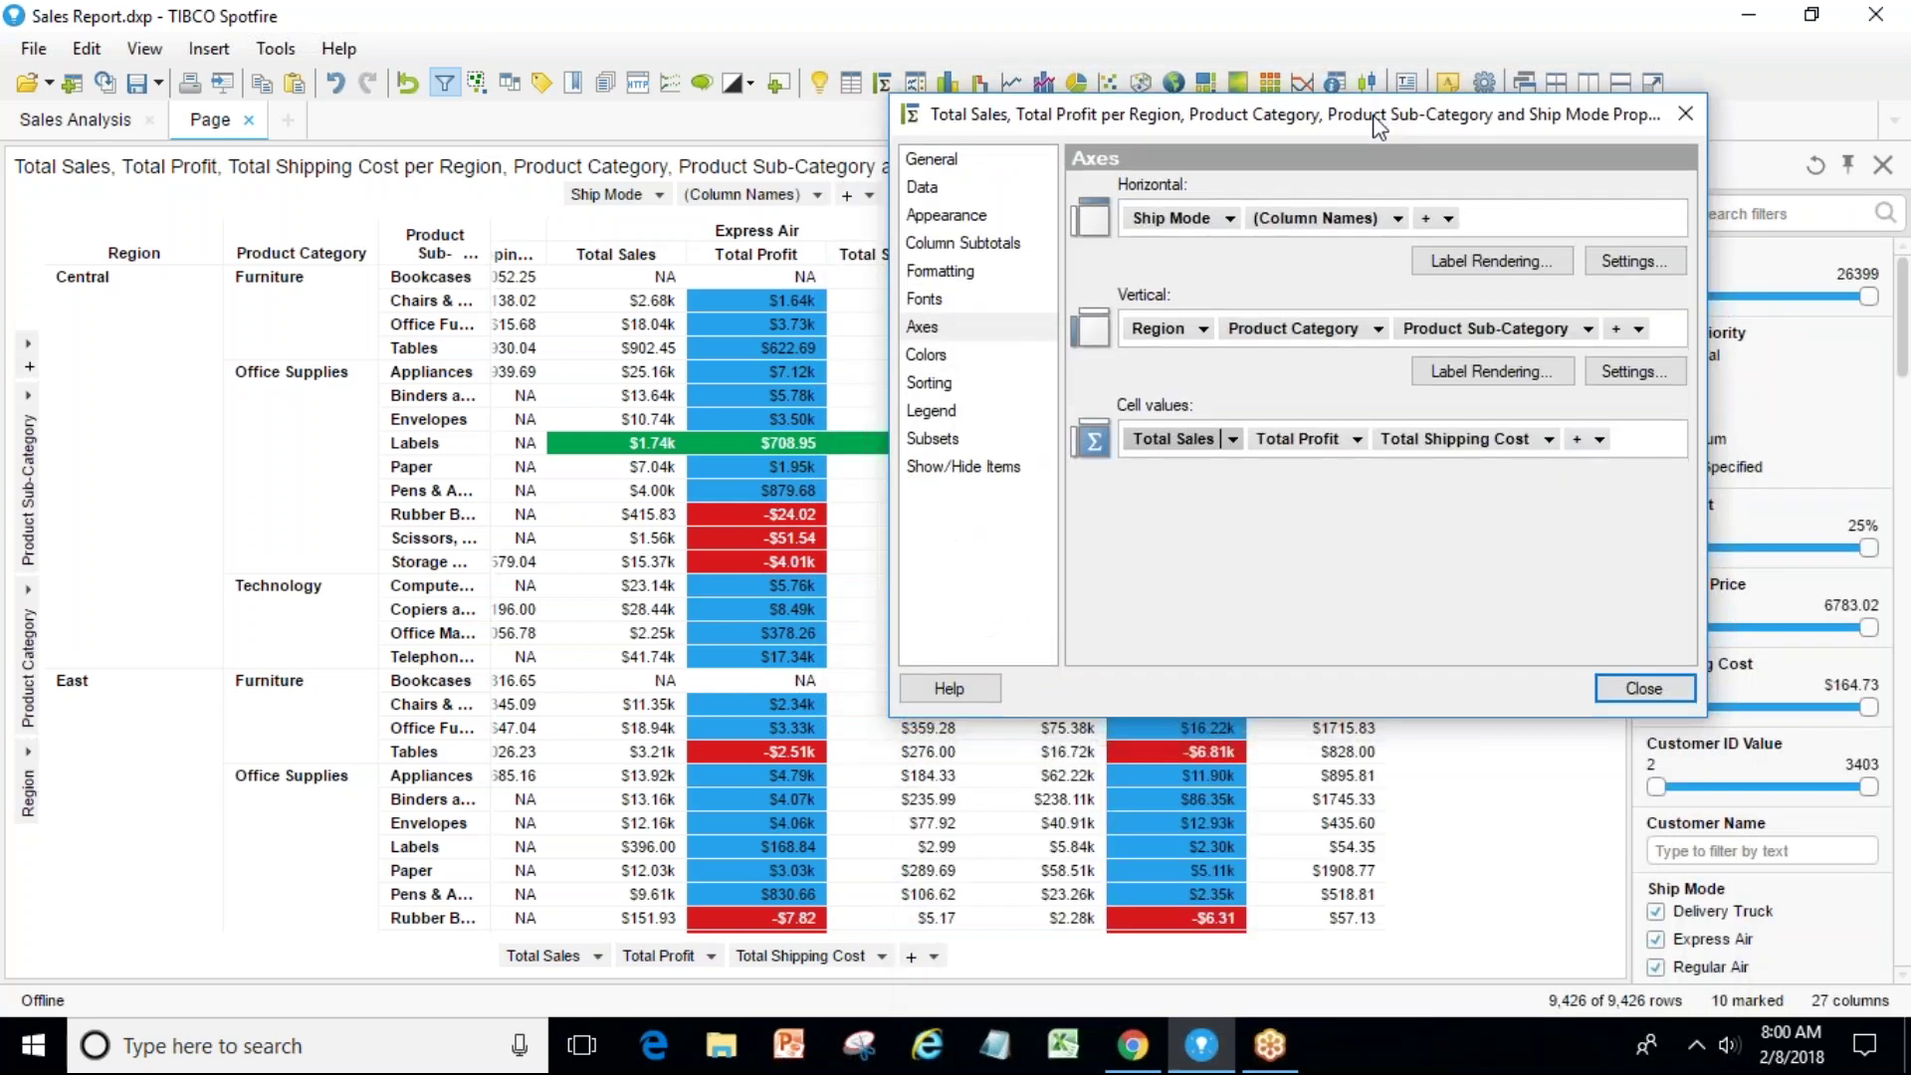
pyautogui.click(1548, 440)
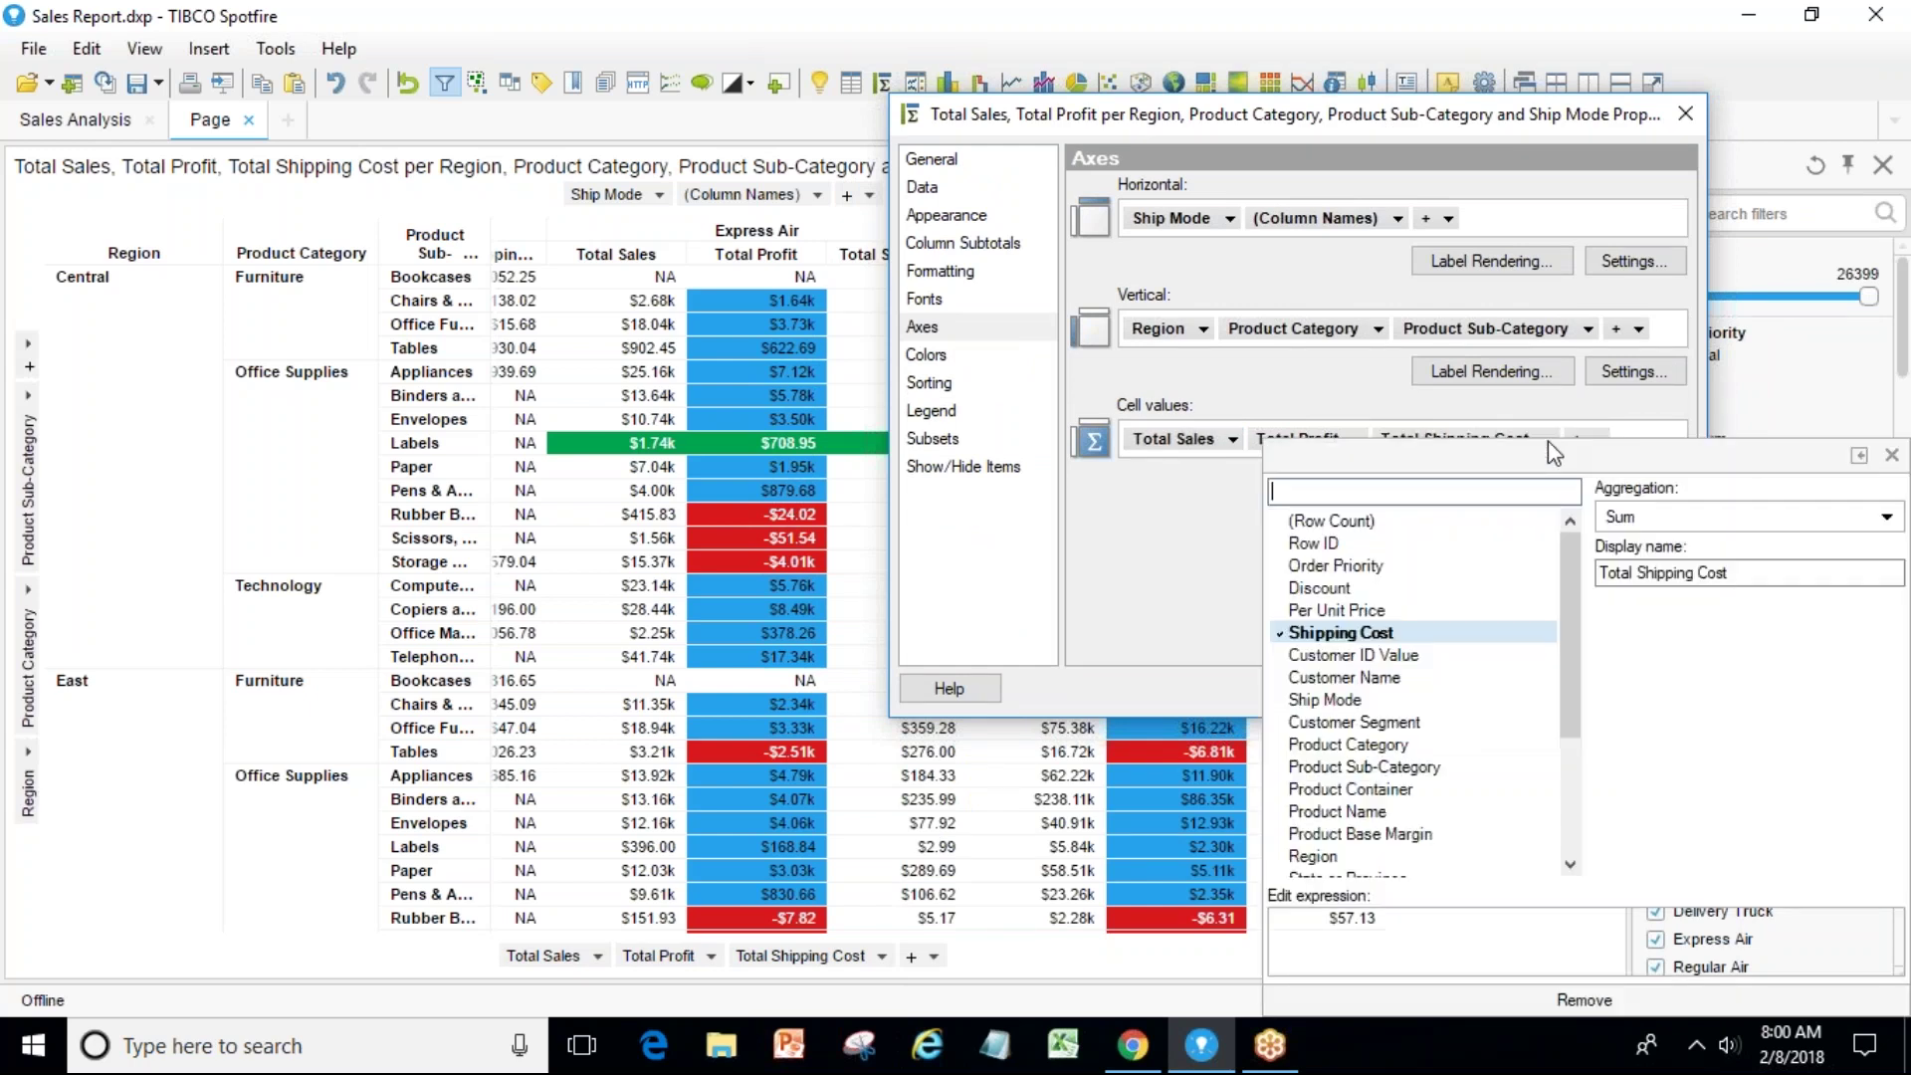
pyautogui.click(1224, 502)
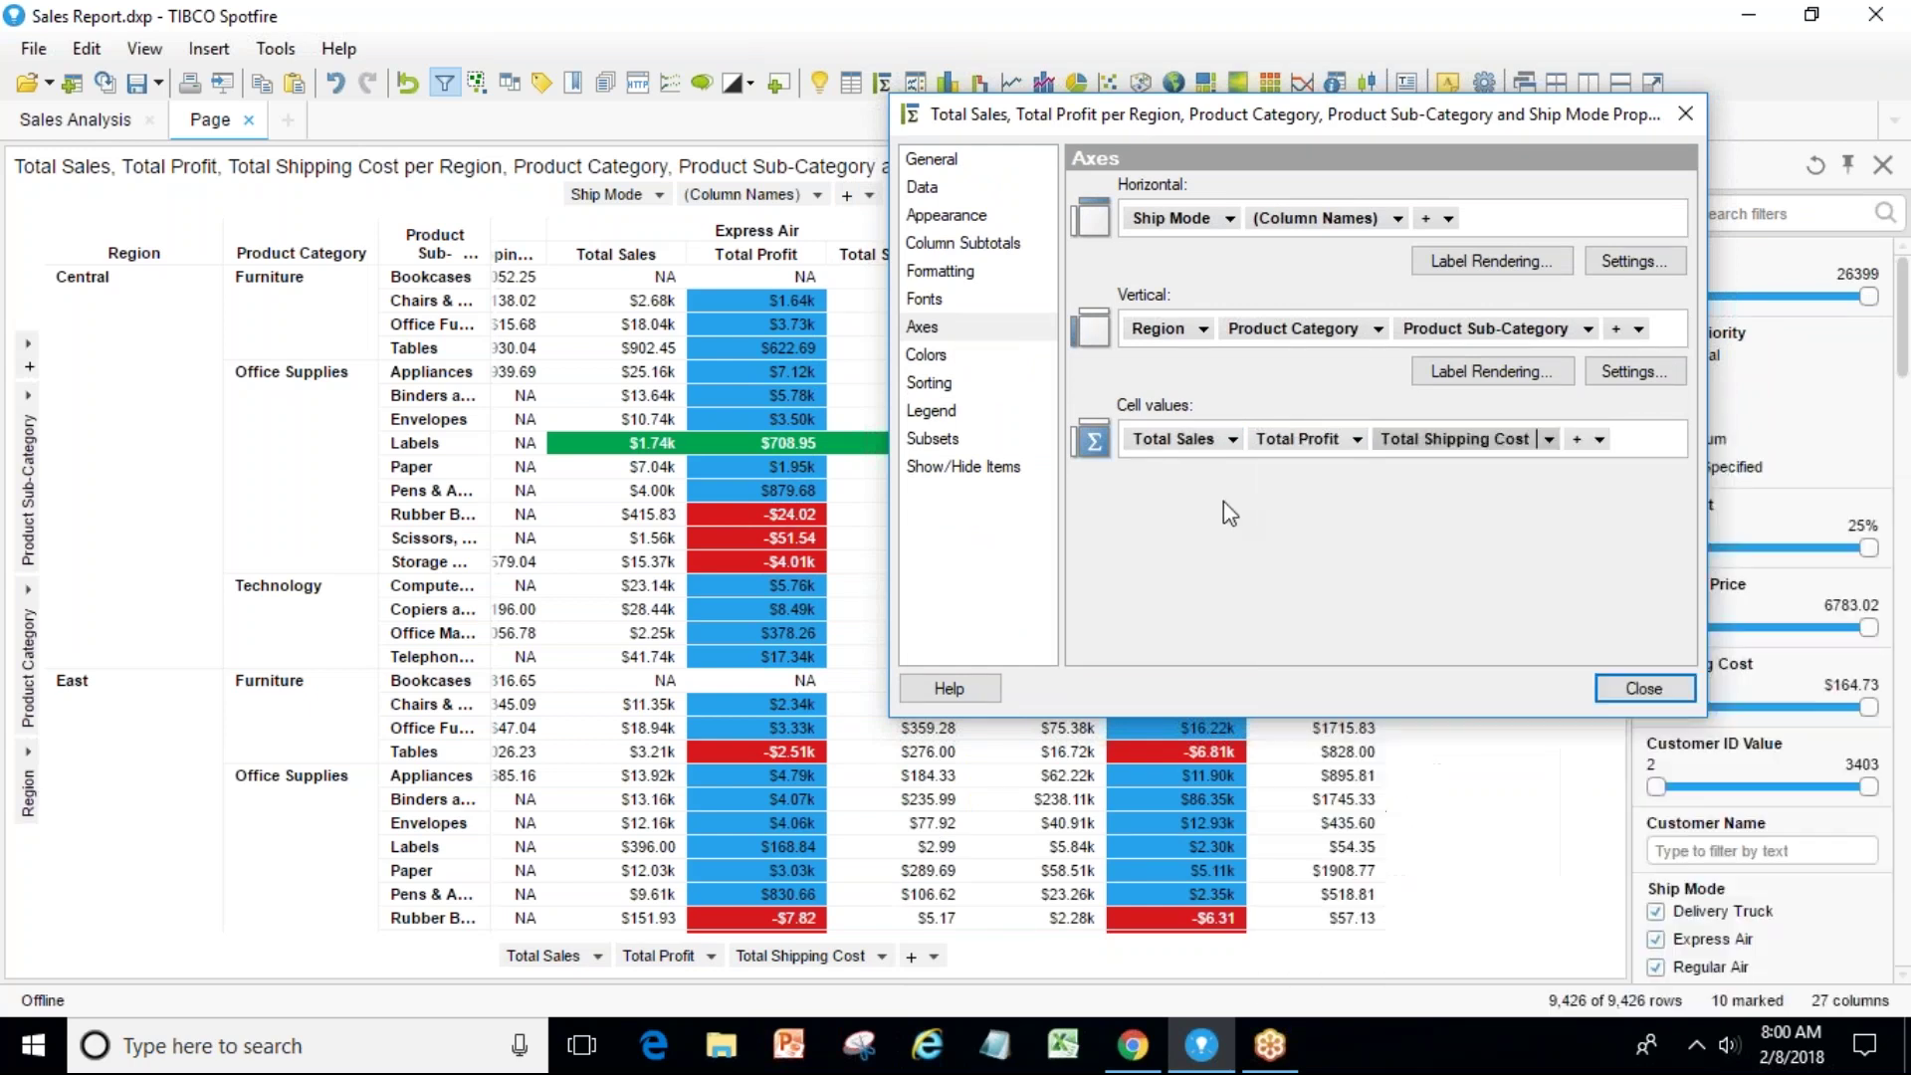
# Open the custom expression of the cell values and look through its available columns and column properties.
pyautogui.click(1550, 444)
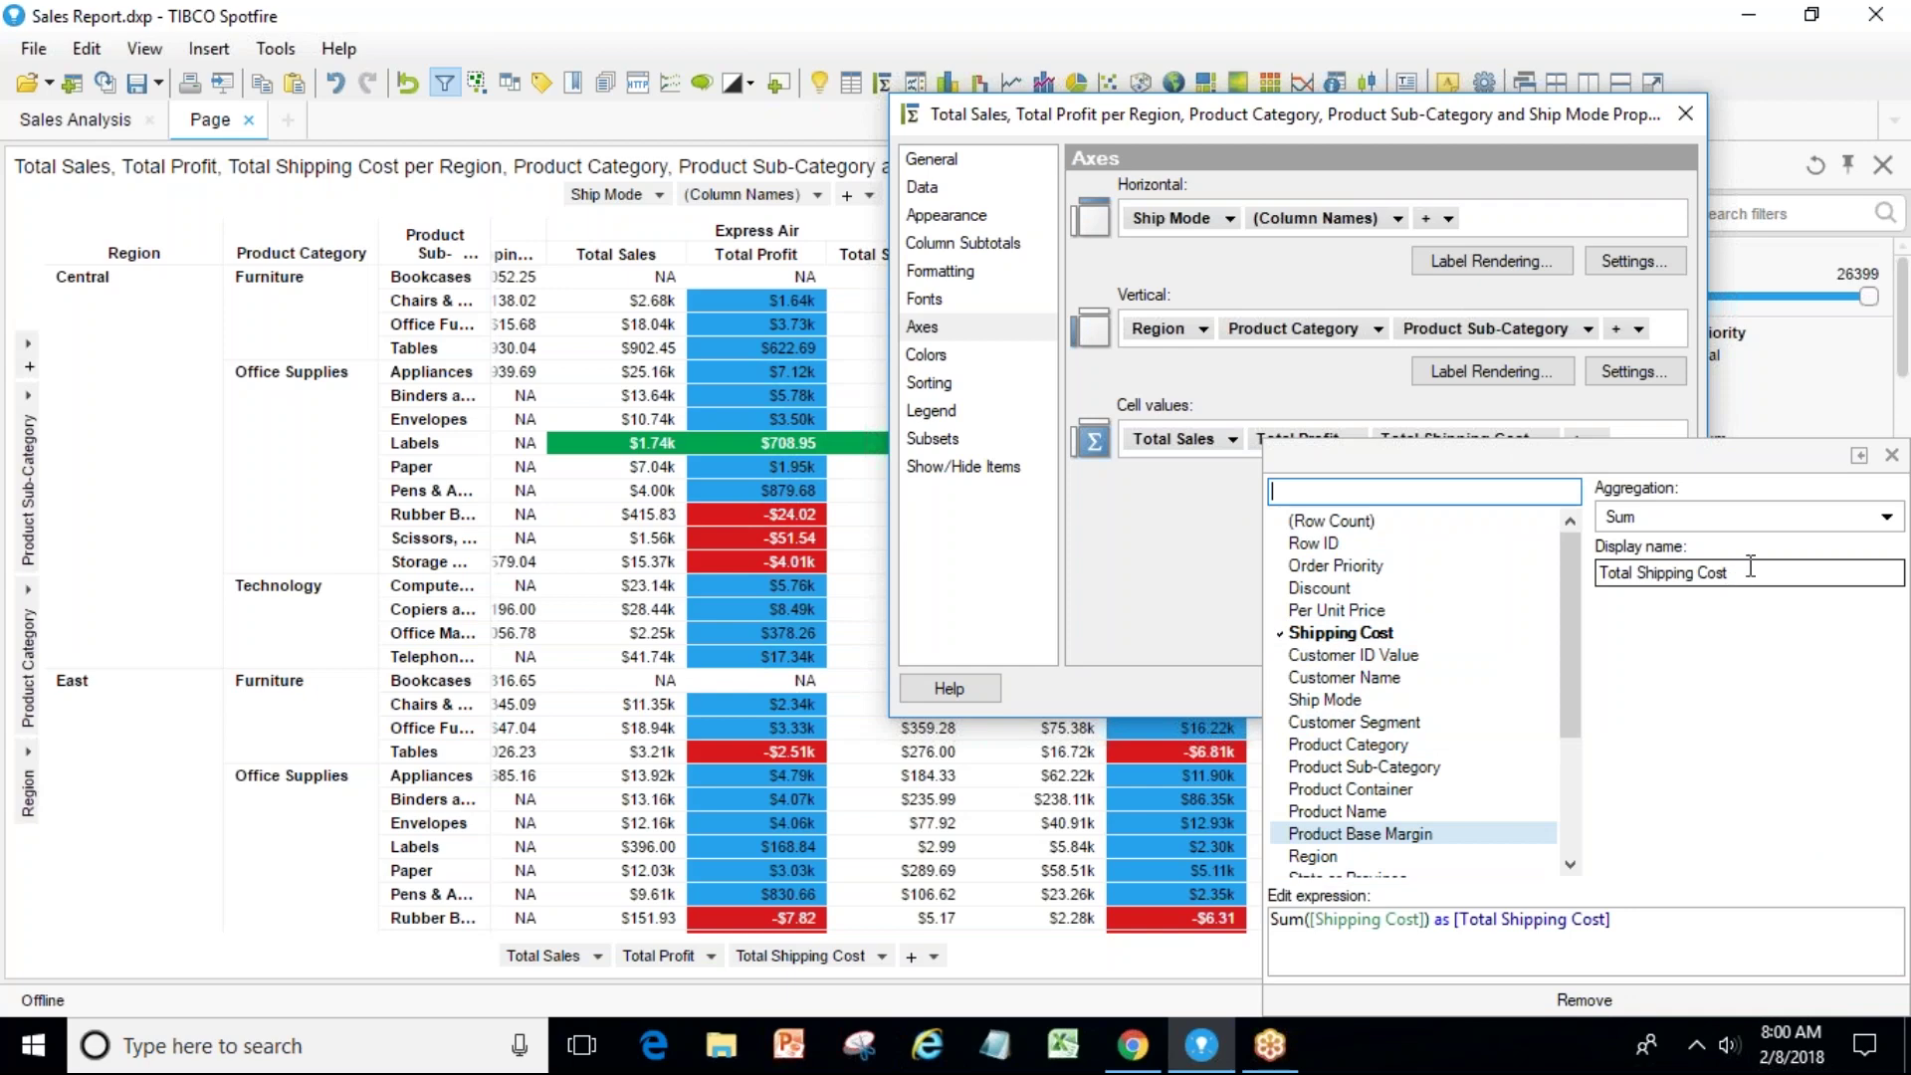
pyautogui.click(1179, 529)
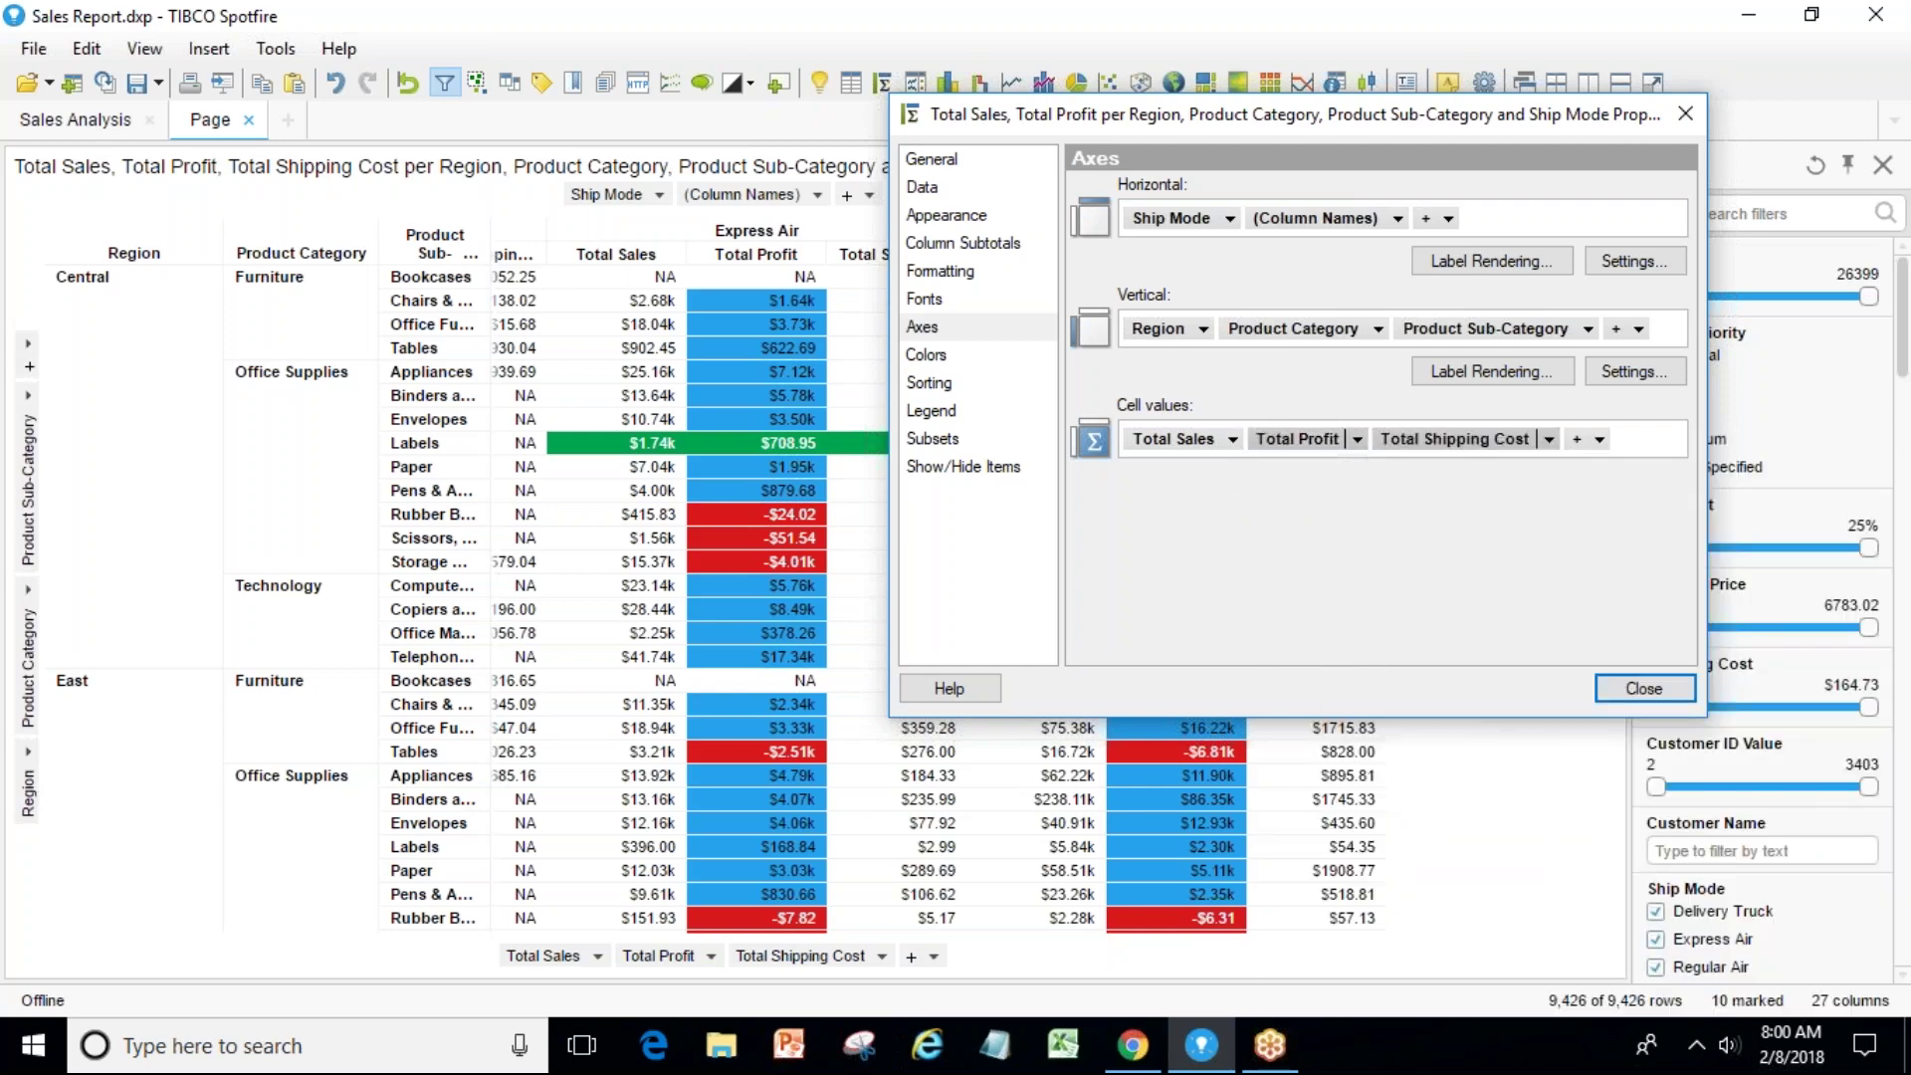
pyautogui.rightClick(1267, 439)
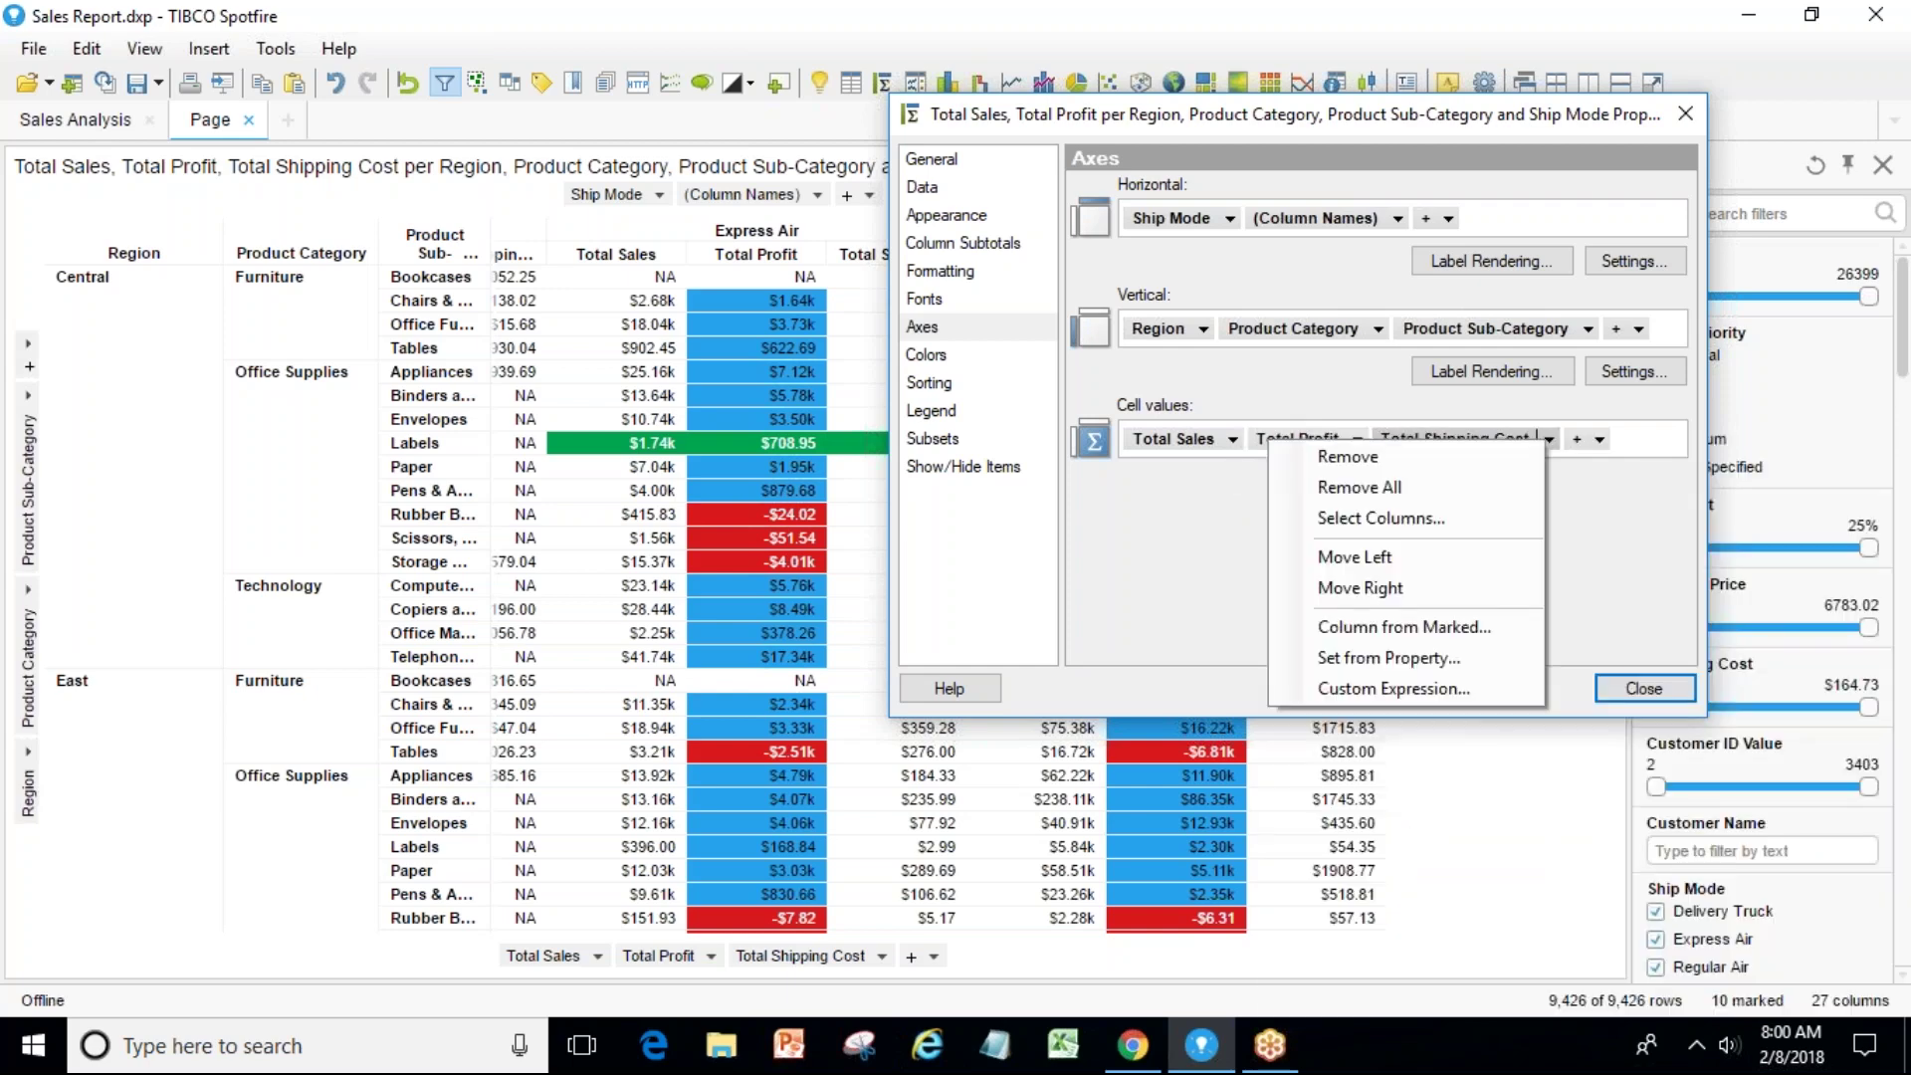
pyautogui.click(1329, 684)
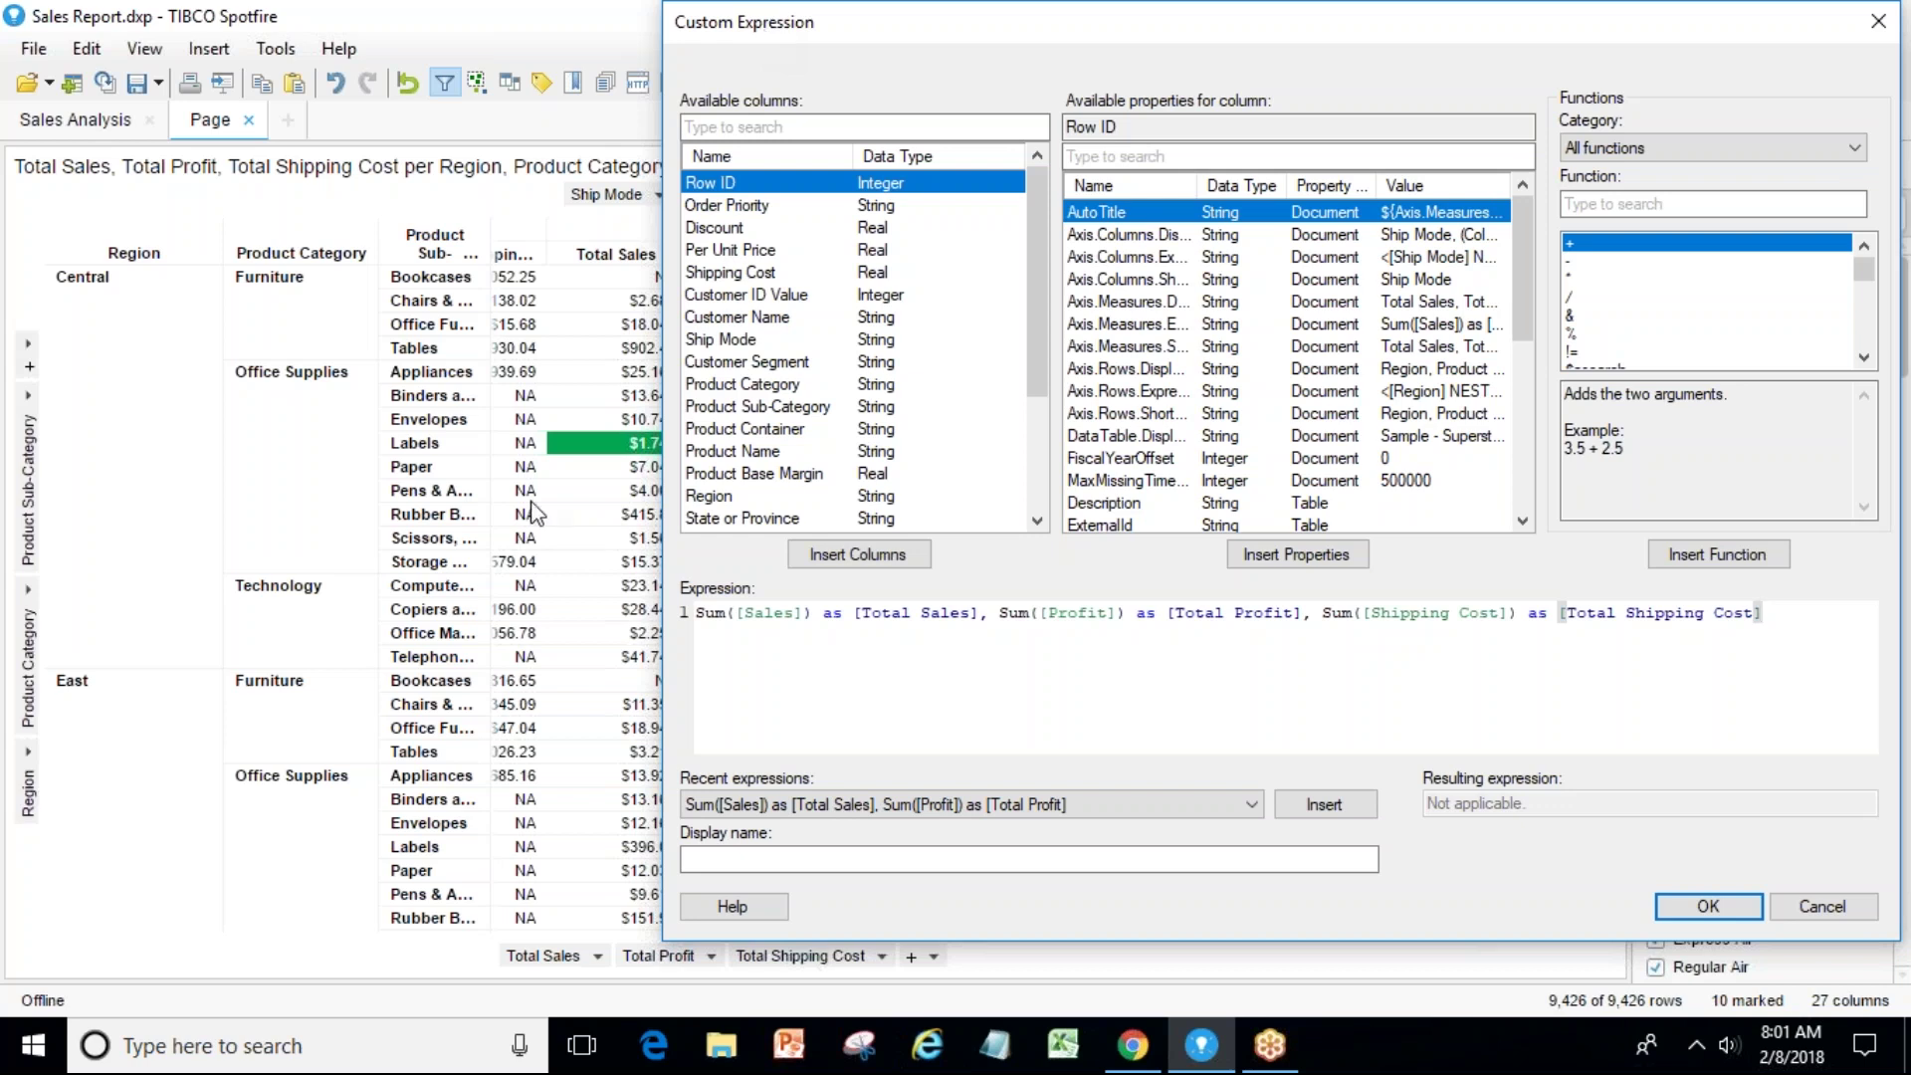
pyautogui.moveTo(1041, 307); pyautogui.dragTo(1030, 492)
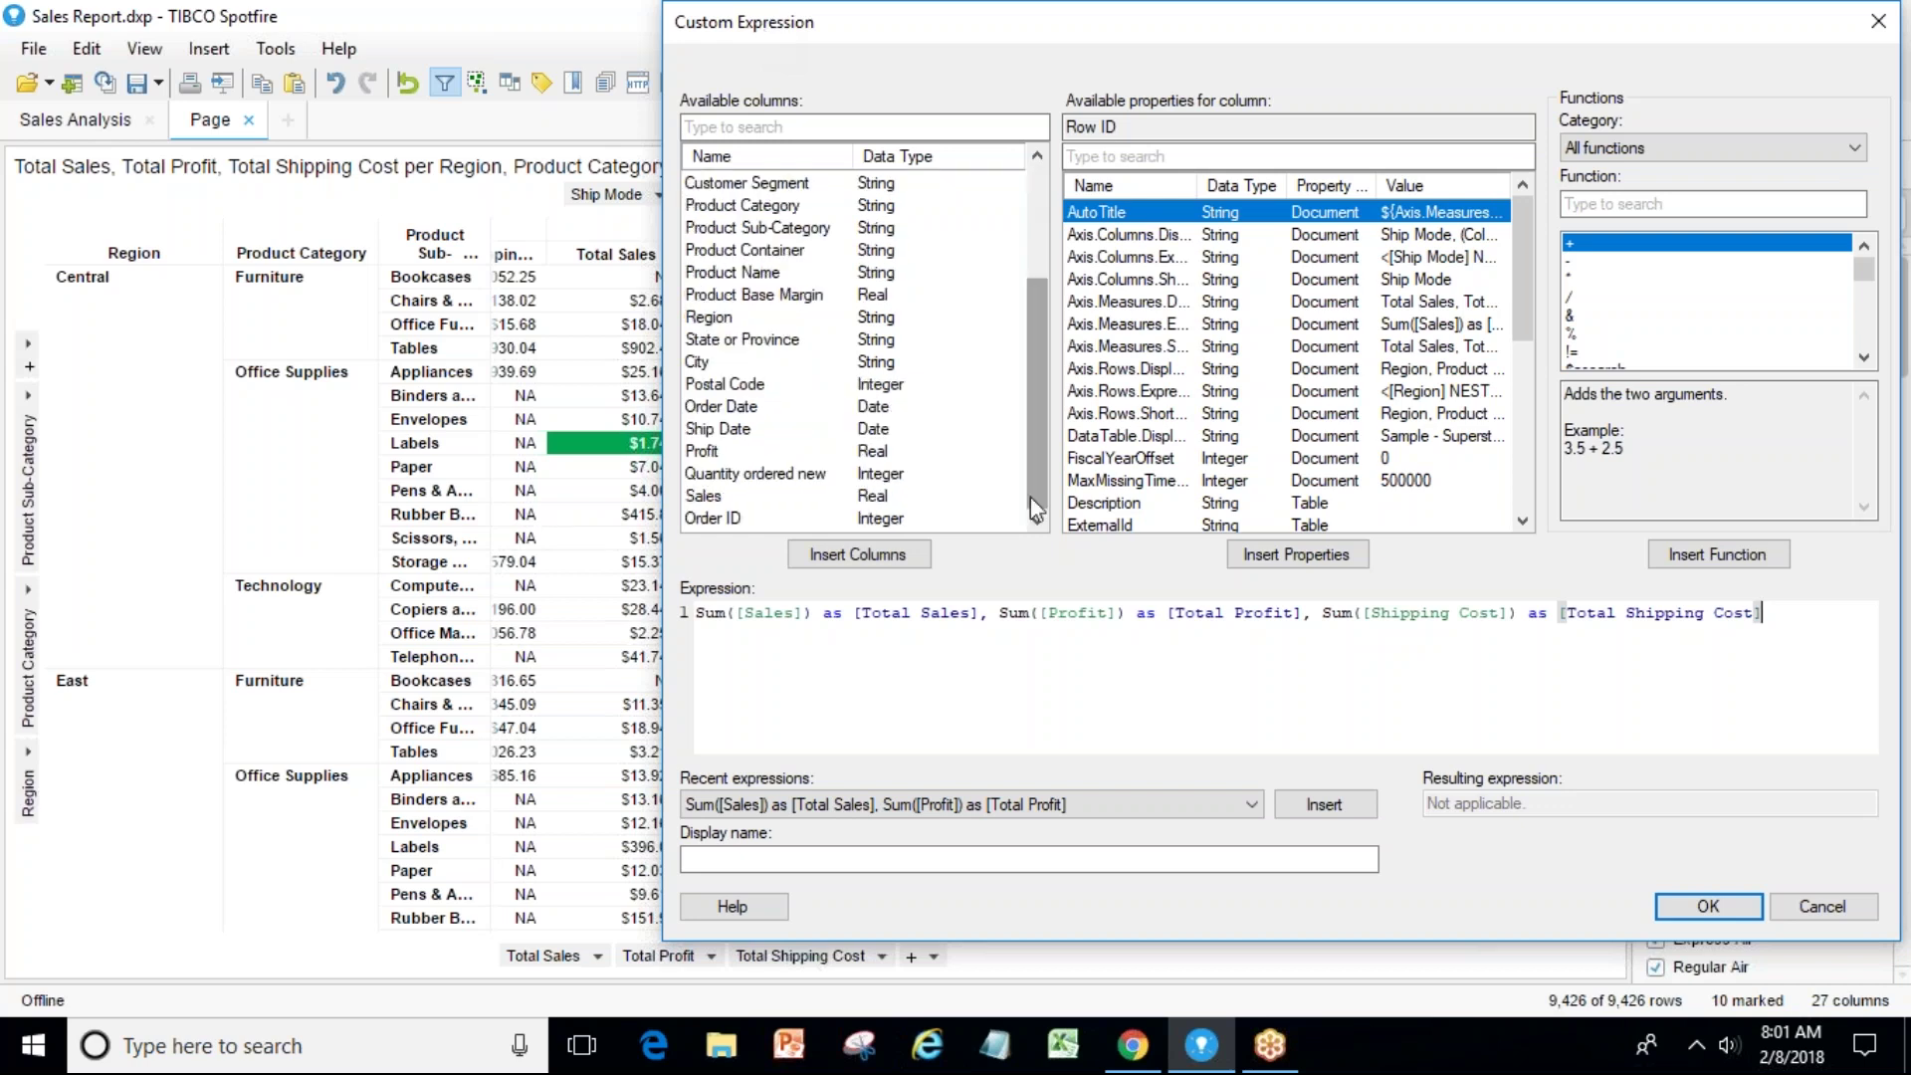
pyautogui.moveTo(1513, 247); pyautogui.dragTo(1506, 461)
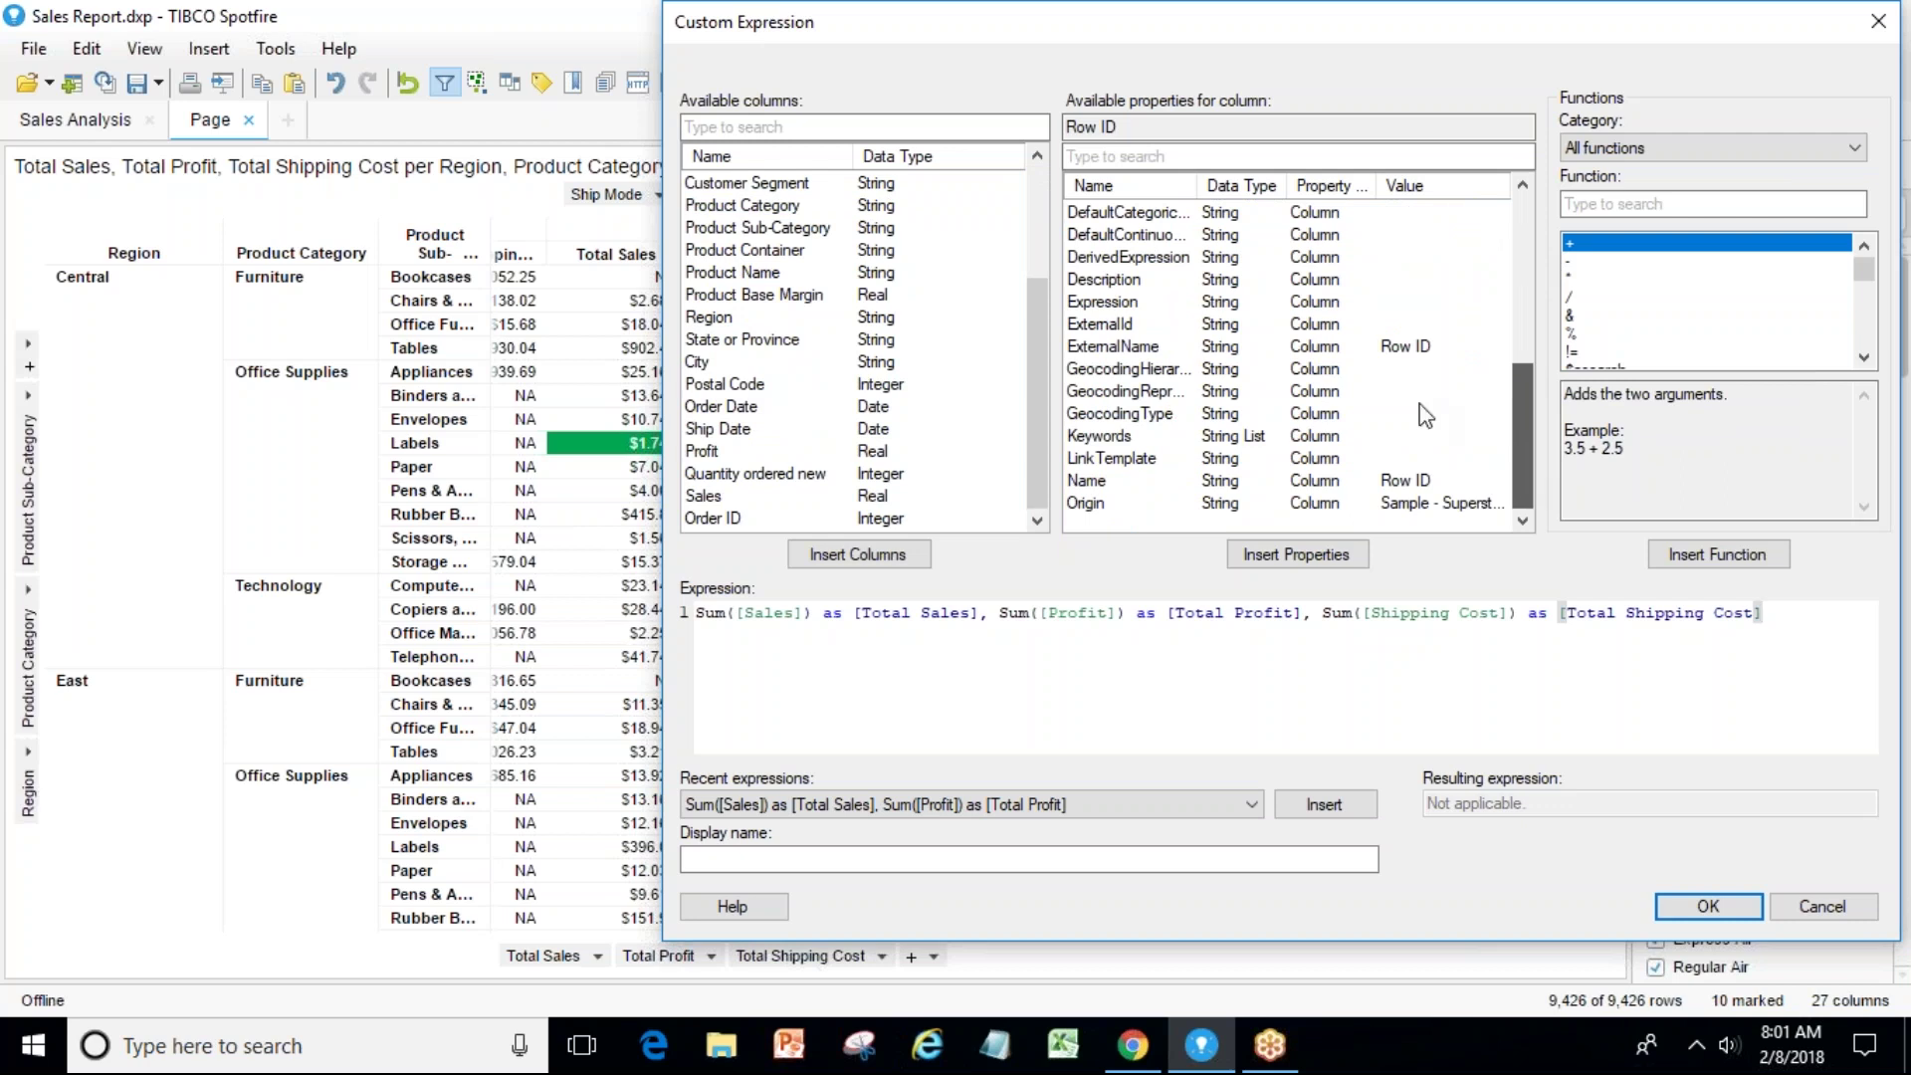
# Examine the function categories for the custom expression, list the Binning functions, and leave the expression without applying anything.
pyautogui.click(1719, 151)
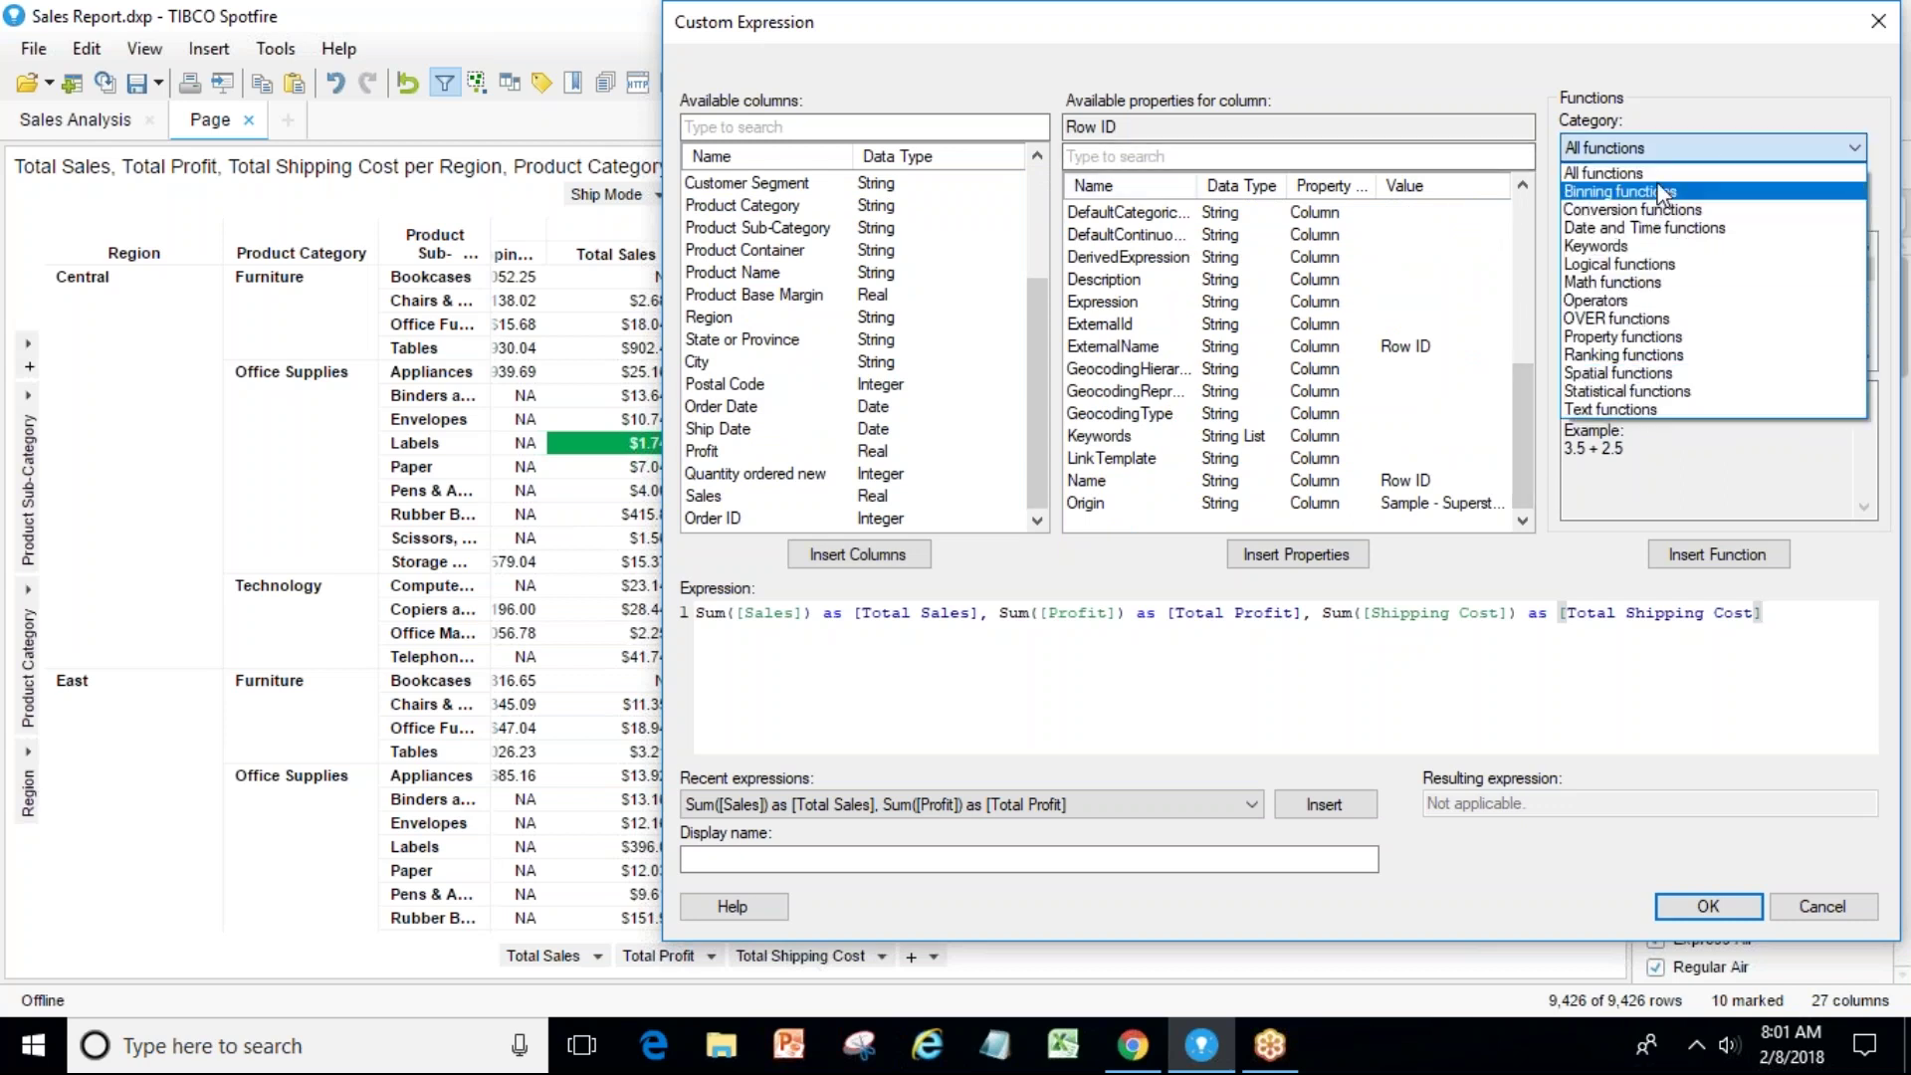
pyautogui.click(1757, 74)
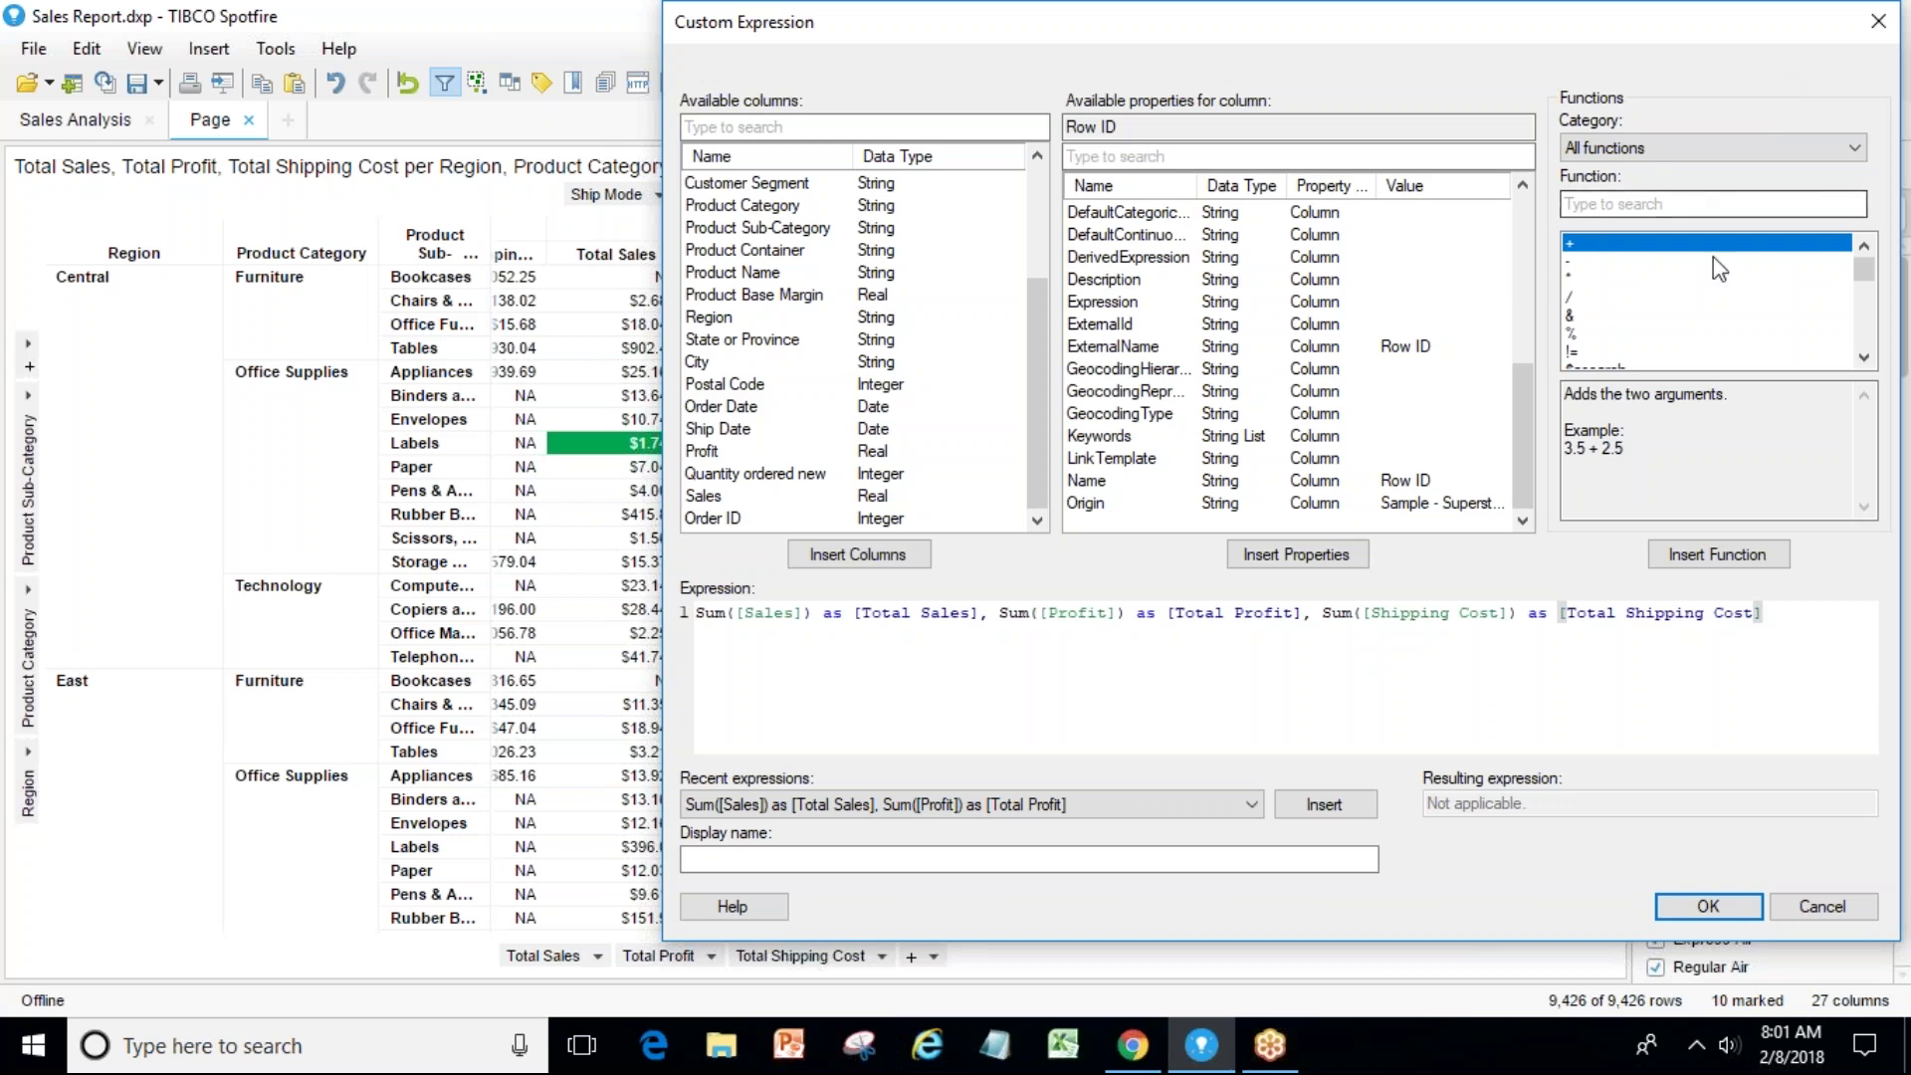
pyautogui.moveTo(1876, 285)
pyautogui.mouseDown()
pyautogui.moveTo(1867, 343)
pyautogui.moveTo(1869, 266)
pyautogui.mouseUp()
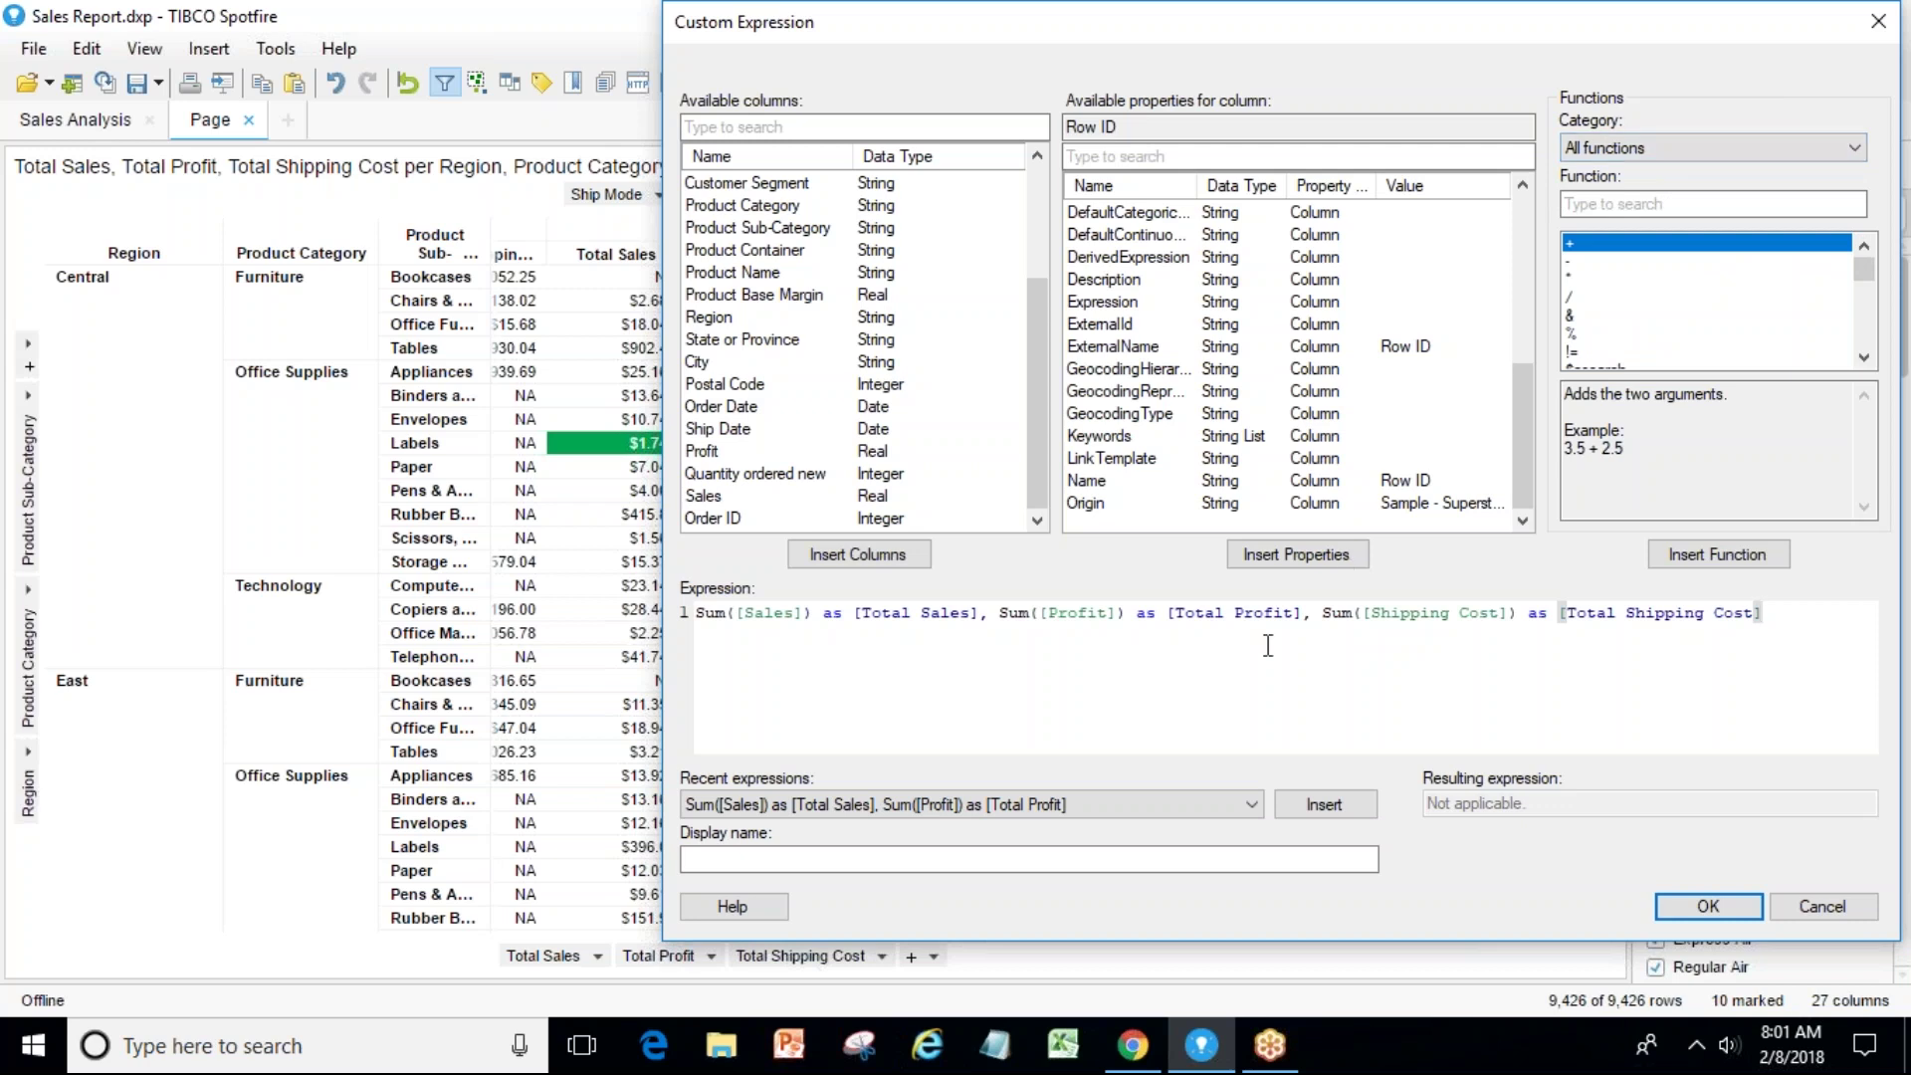
pyautogui.click(1731, 151)
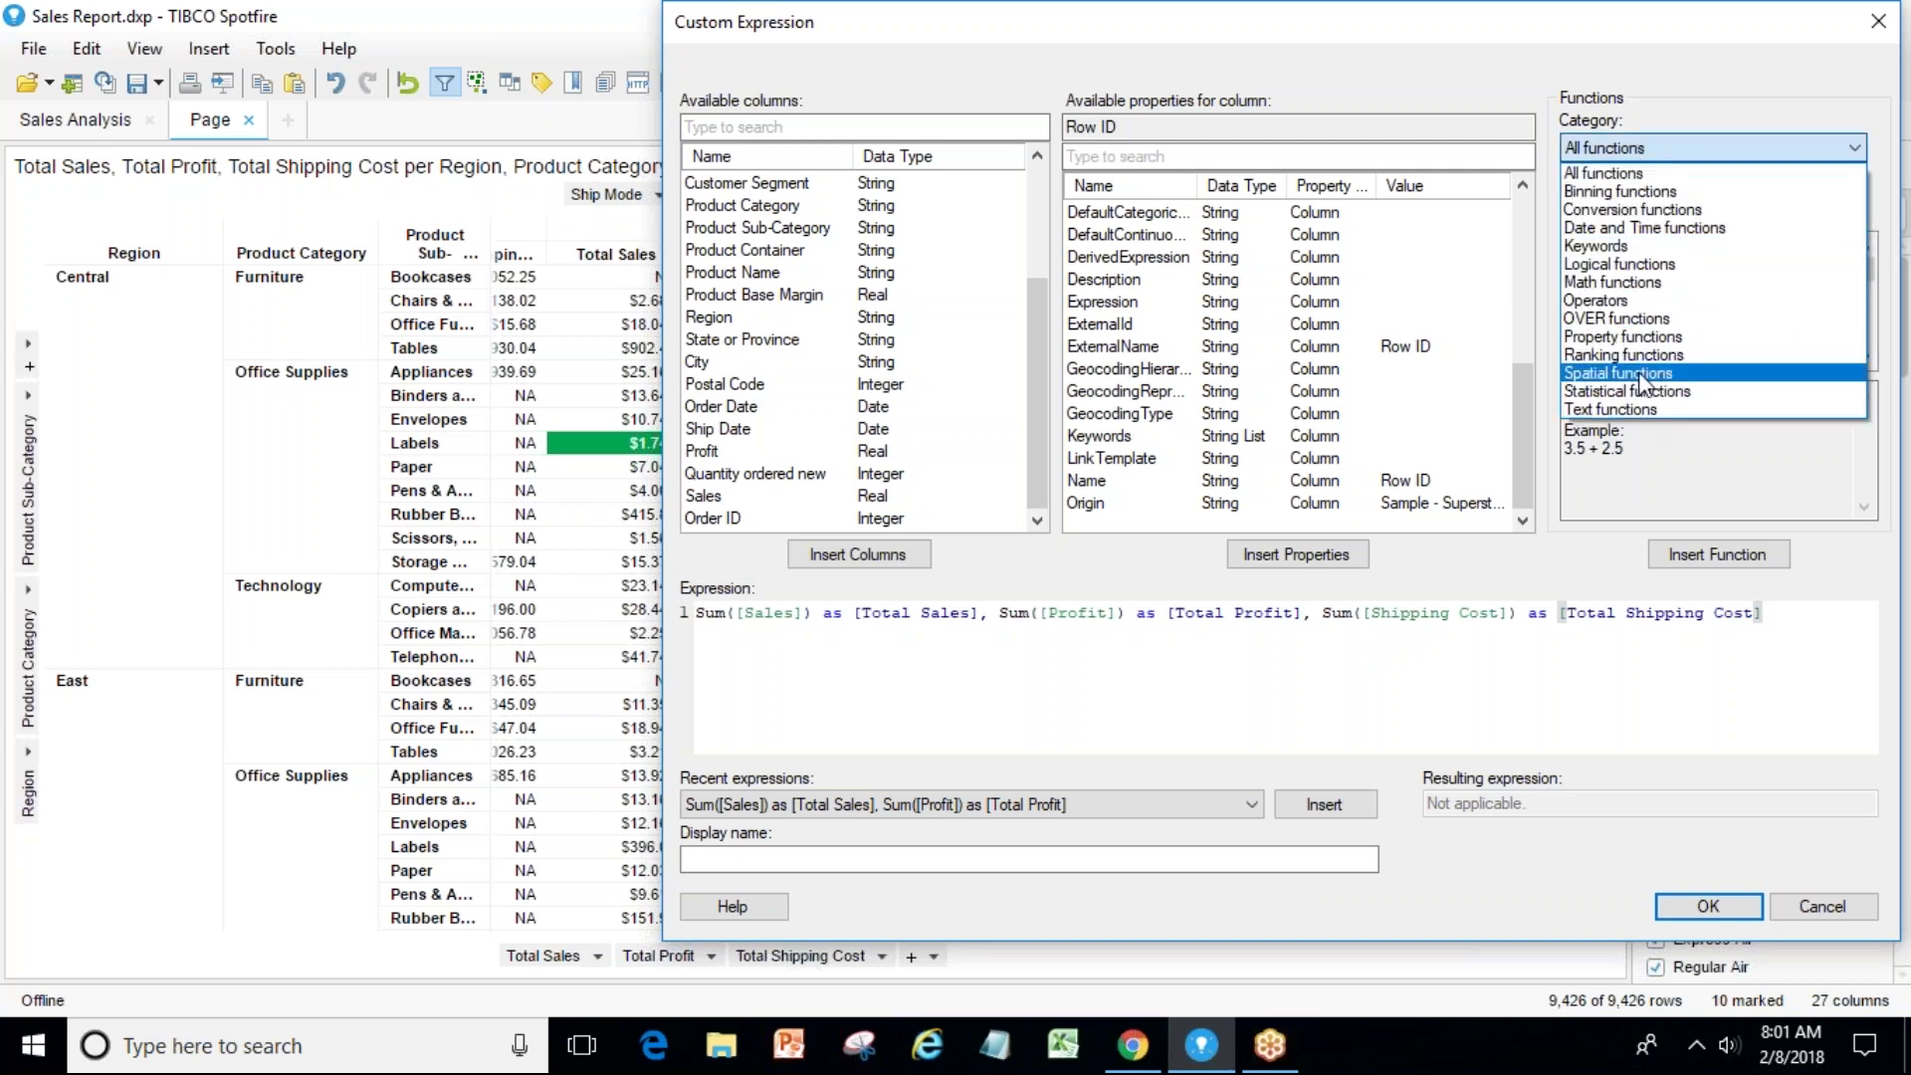
pyautogui.click(1669, 502)
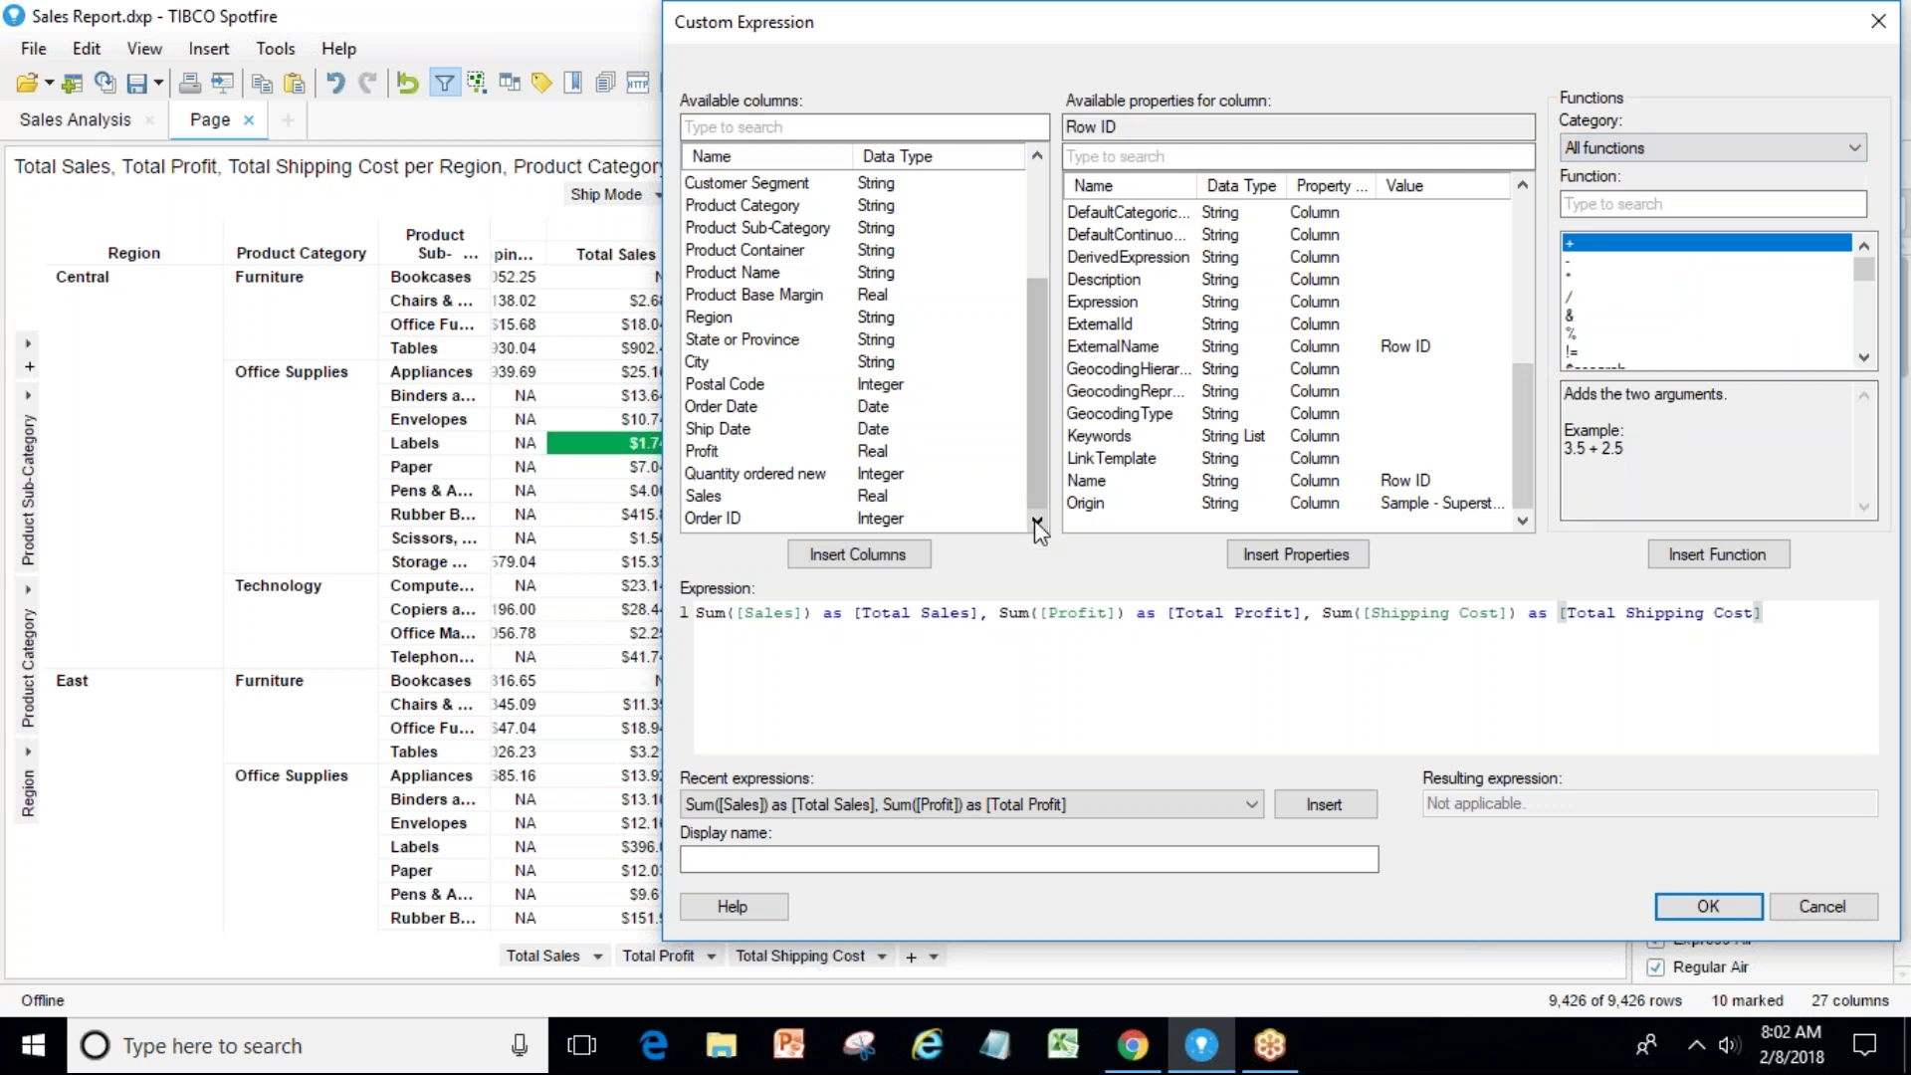
pyautogui.click(1721, 151)
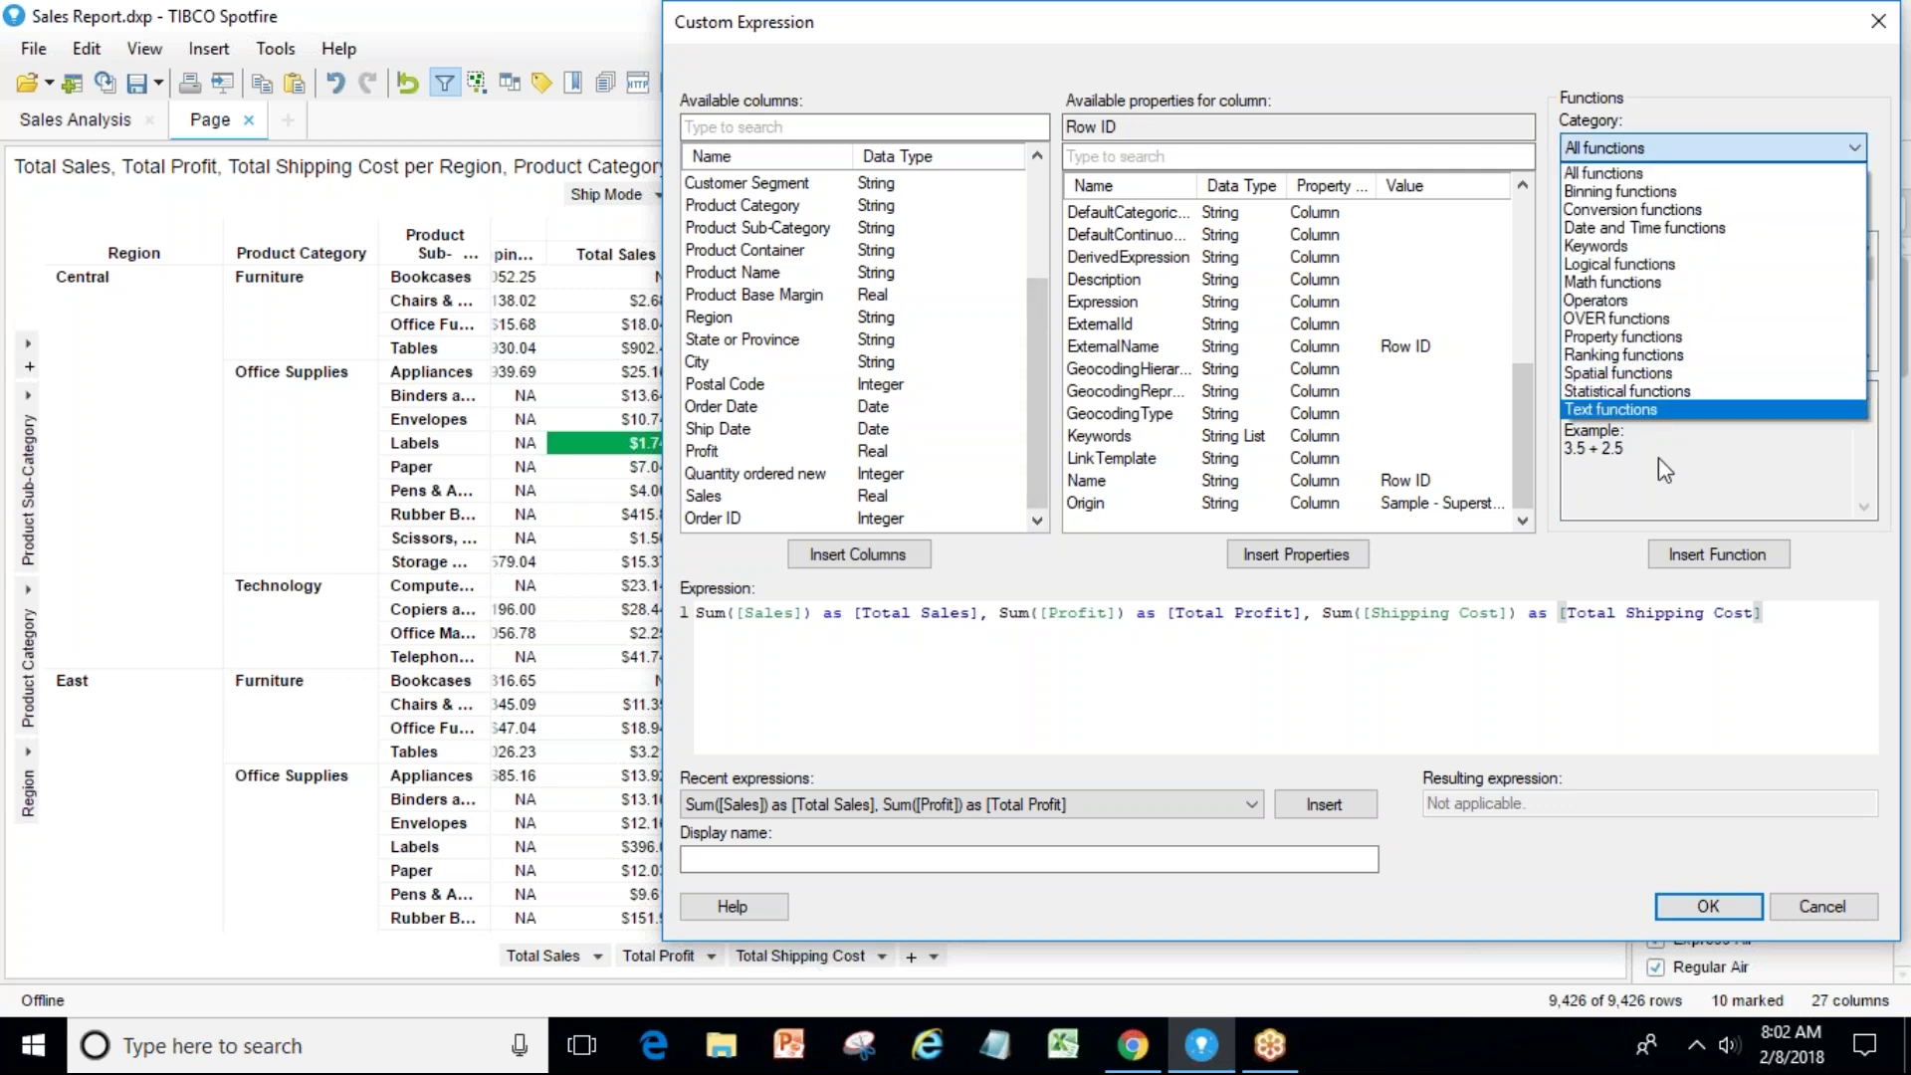
pyautogui.press('Escape')
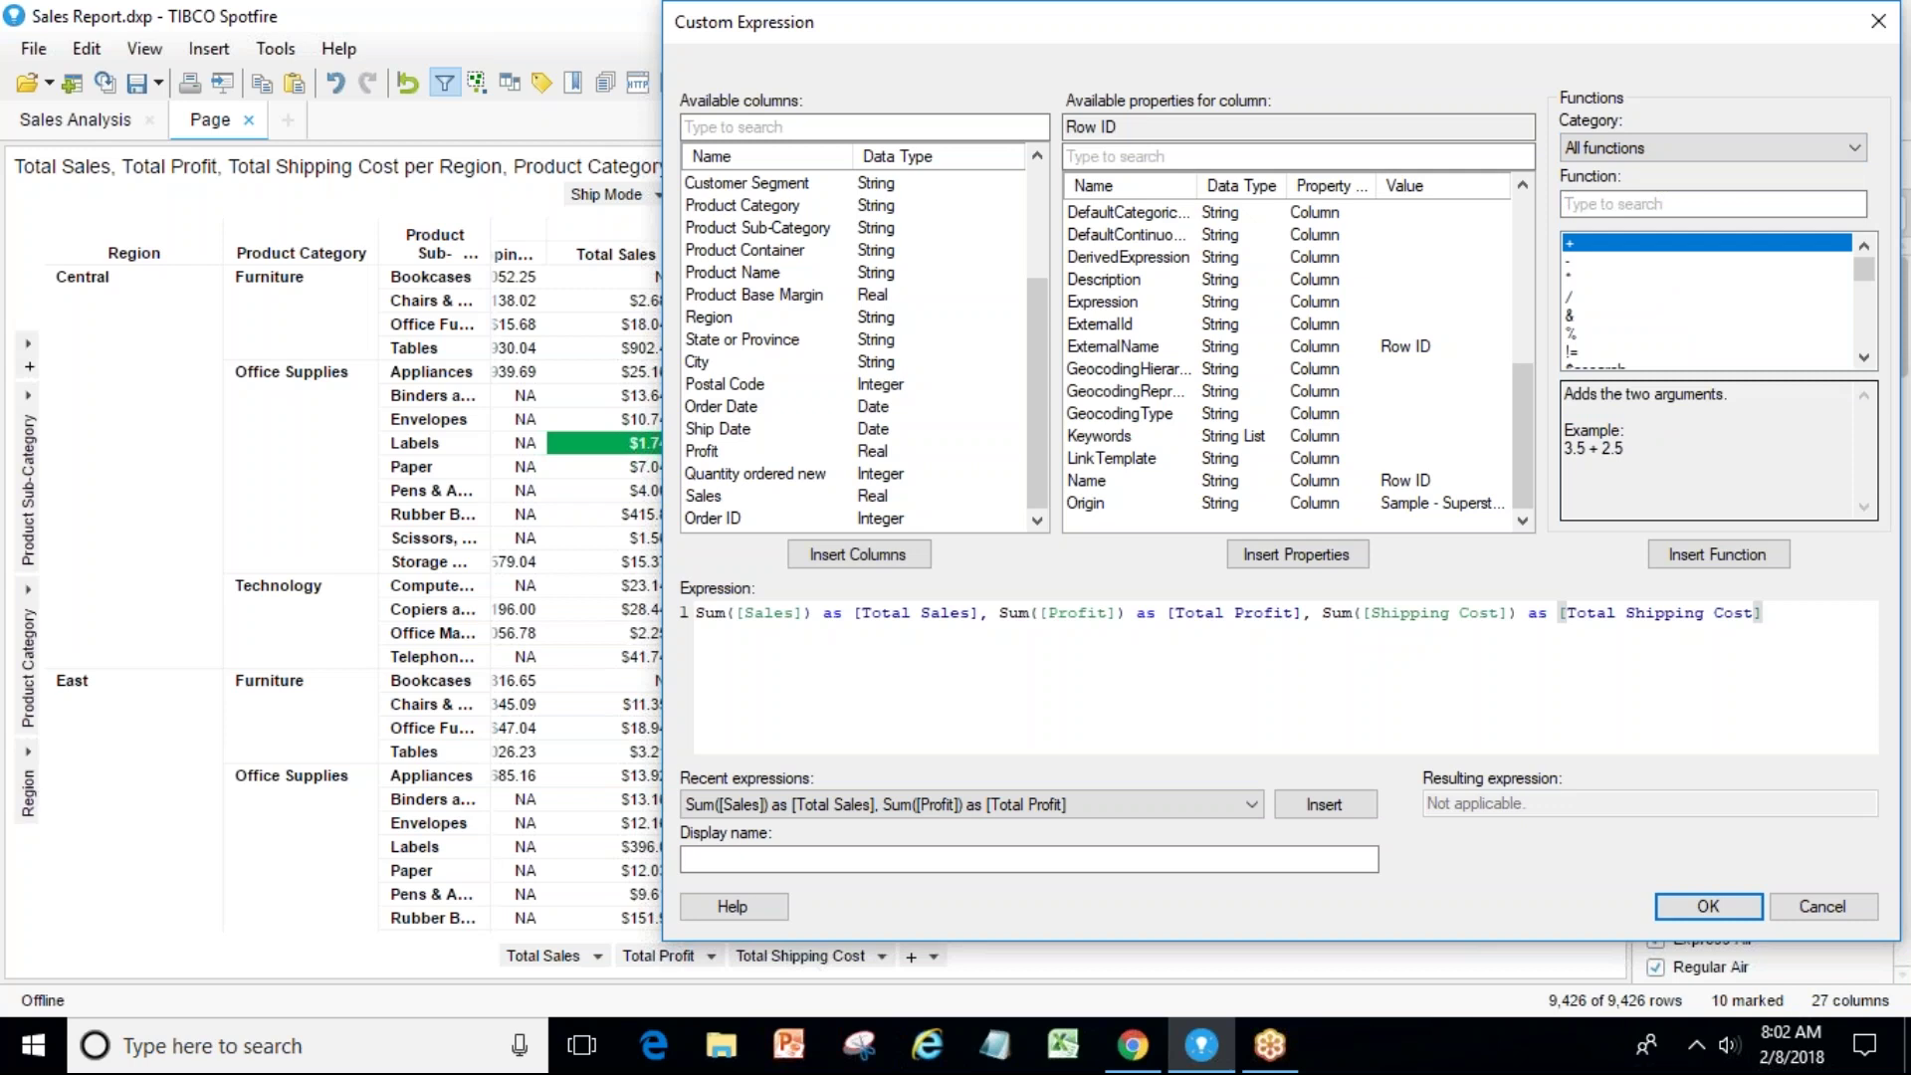
pyautogui.click(1681, 144)
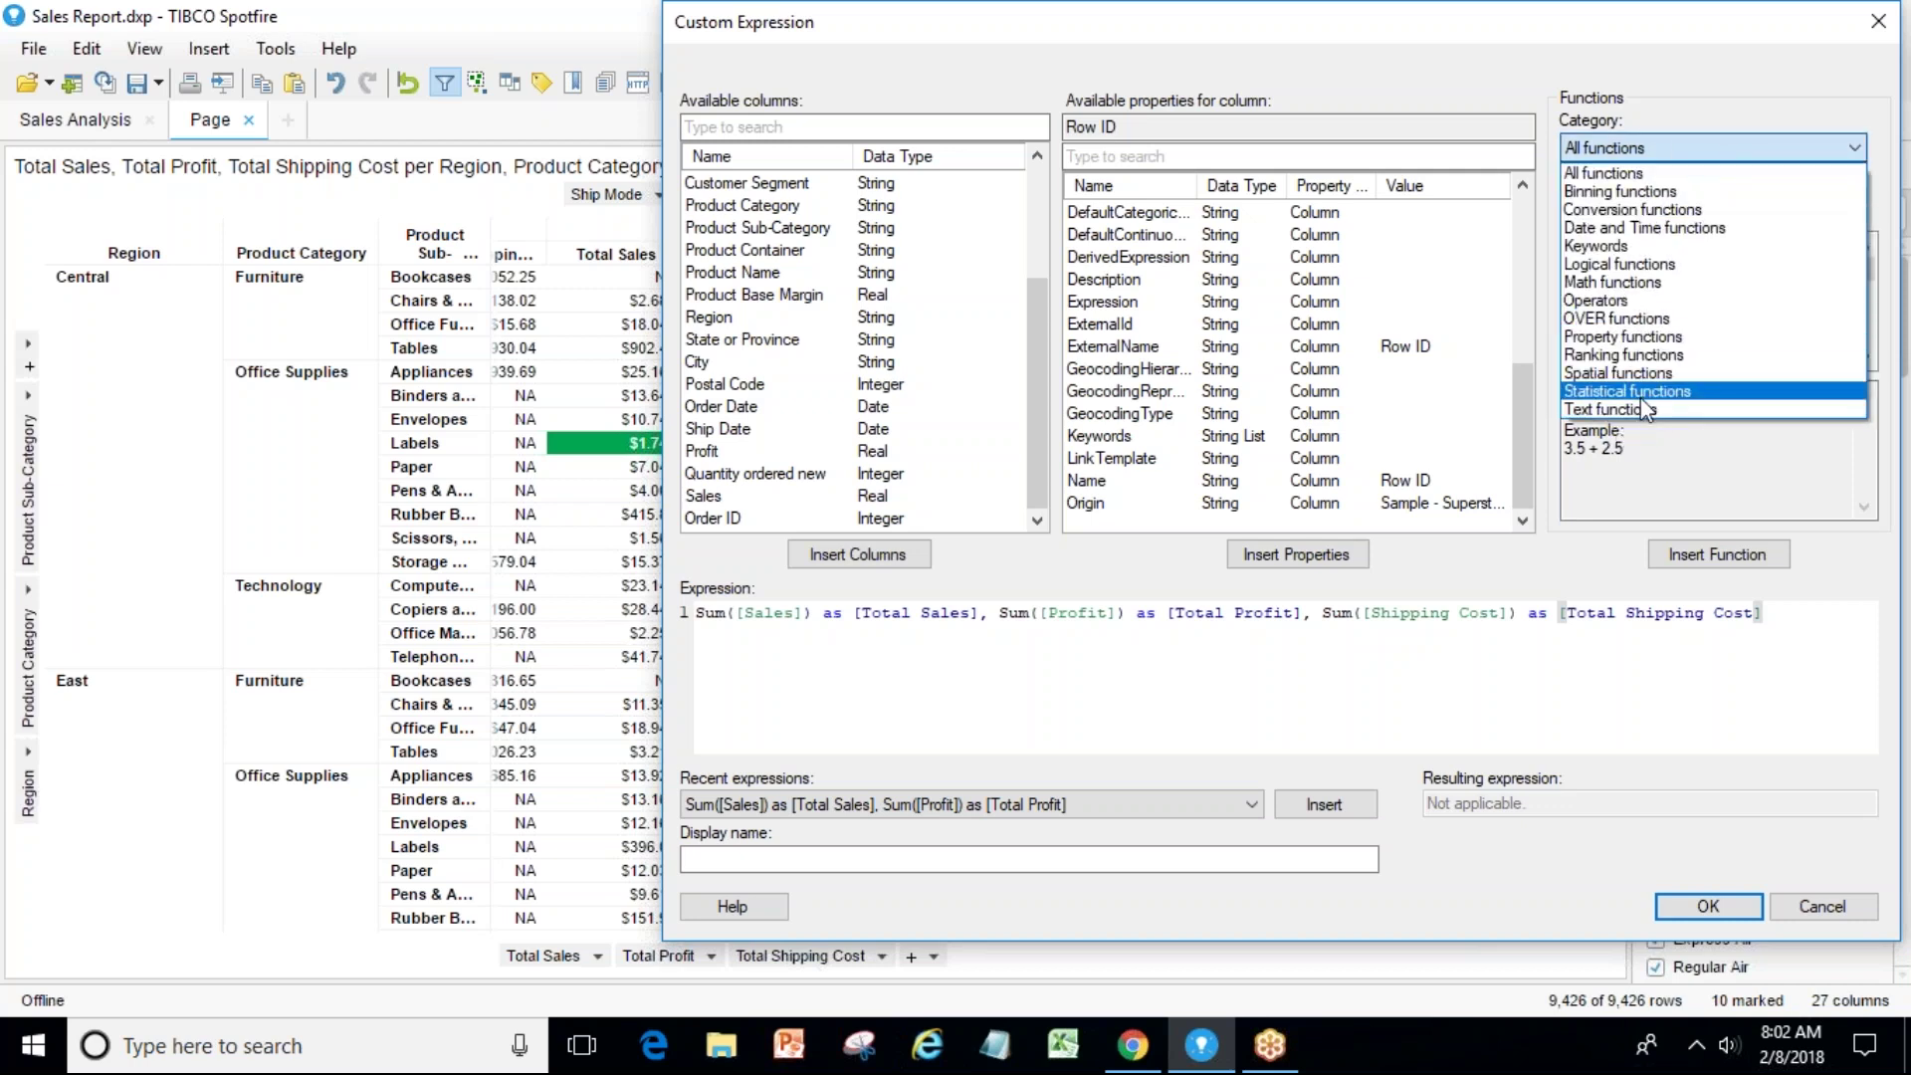
pyautogui.click(1680, 195)
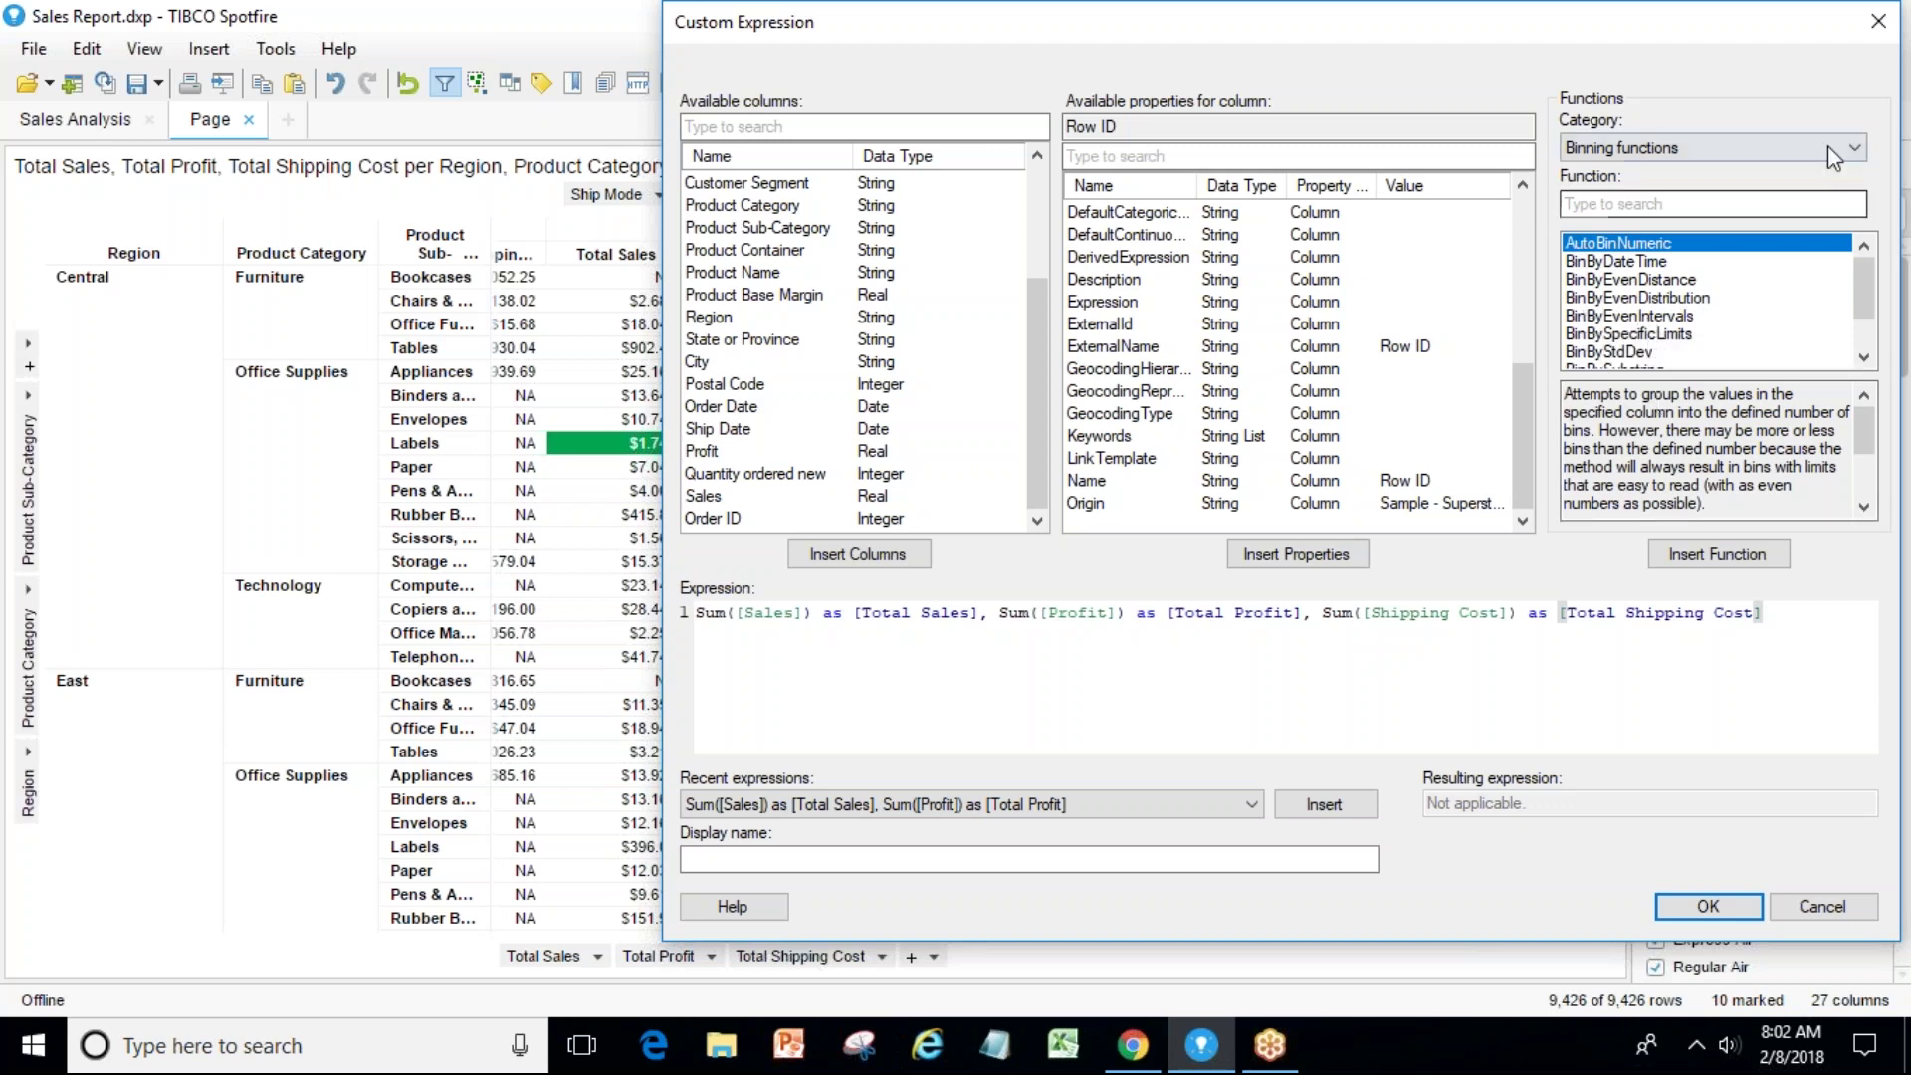
pyautogui.click(1878, 22)
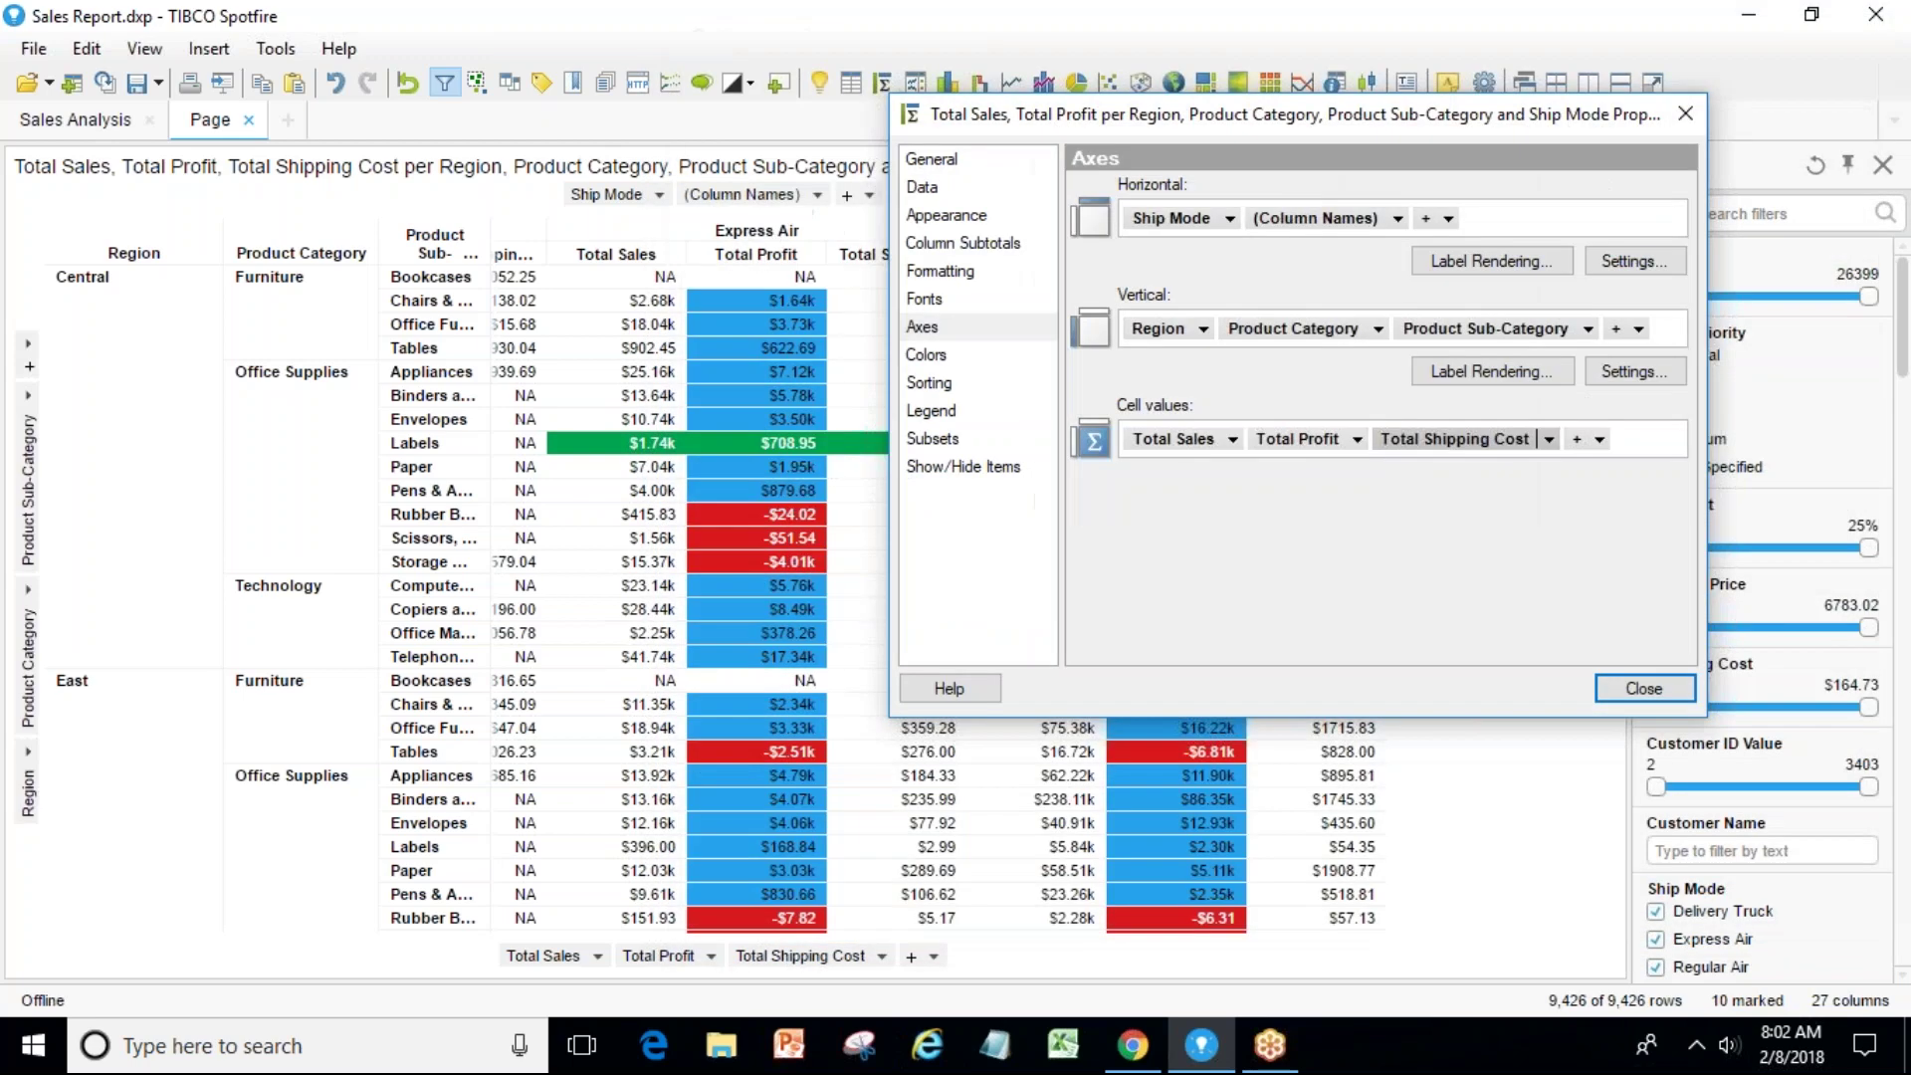
# Add a color scheme grouping for Total Sales and color all its values light yellow.
pyautogui.click(940, 356)
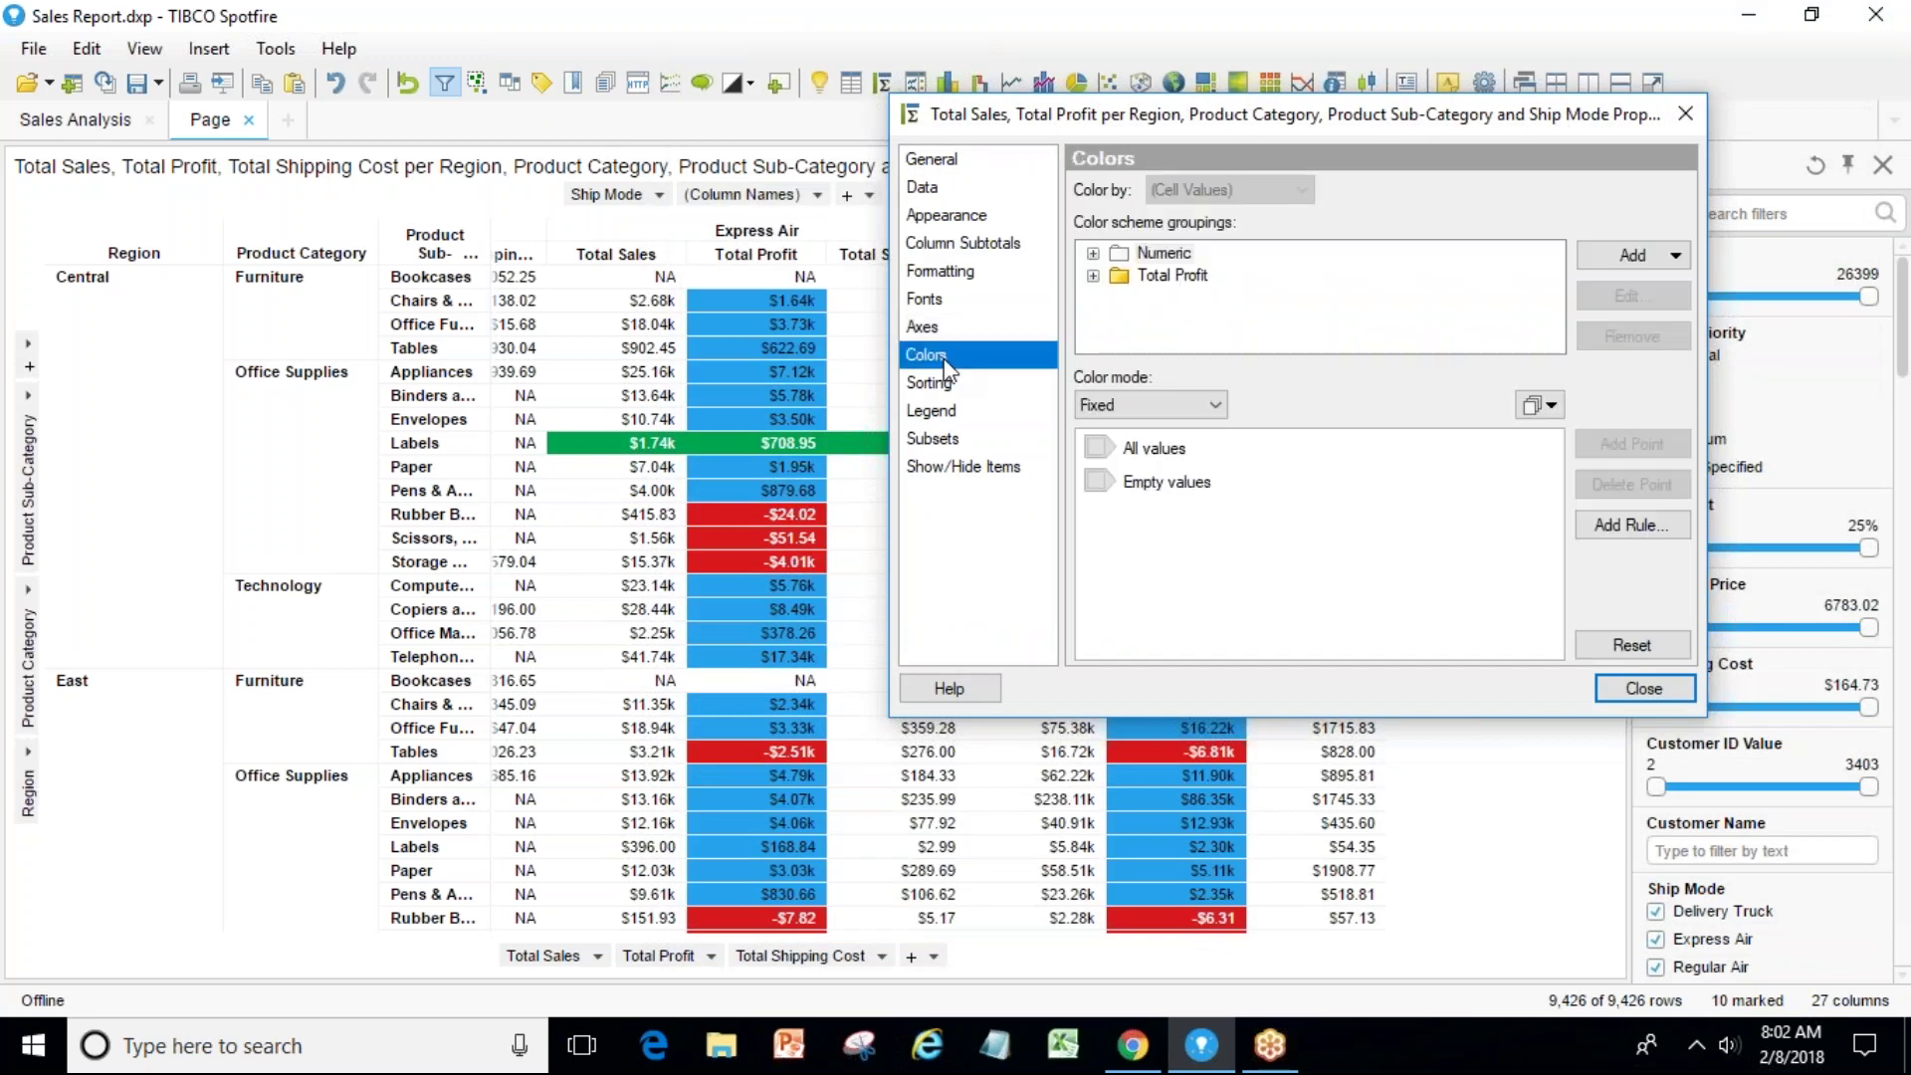
pyautogui.click(1638, 262)
pyautogui.click(1654, 331)
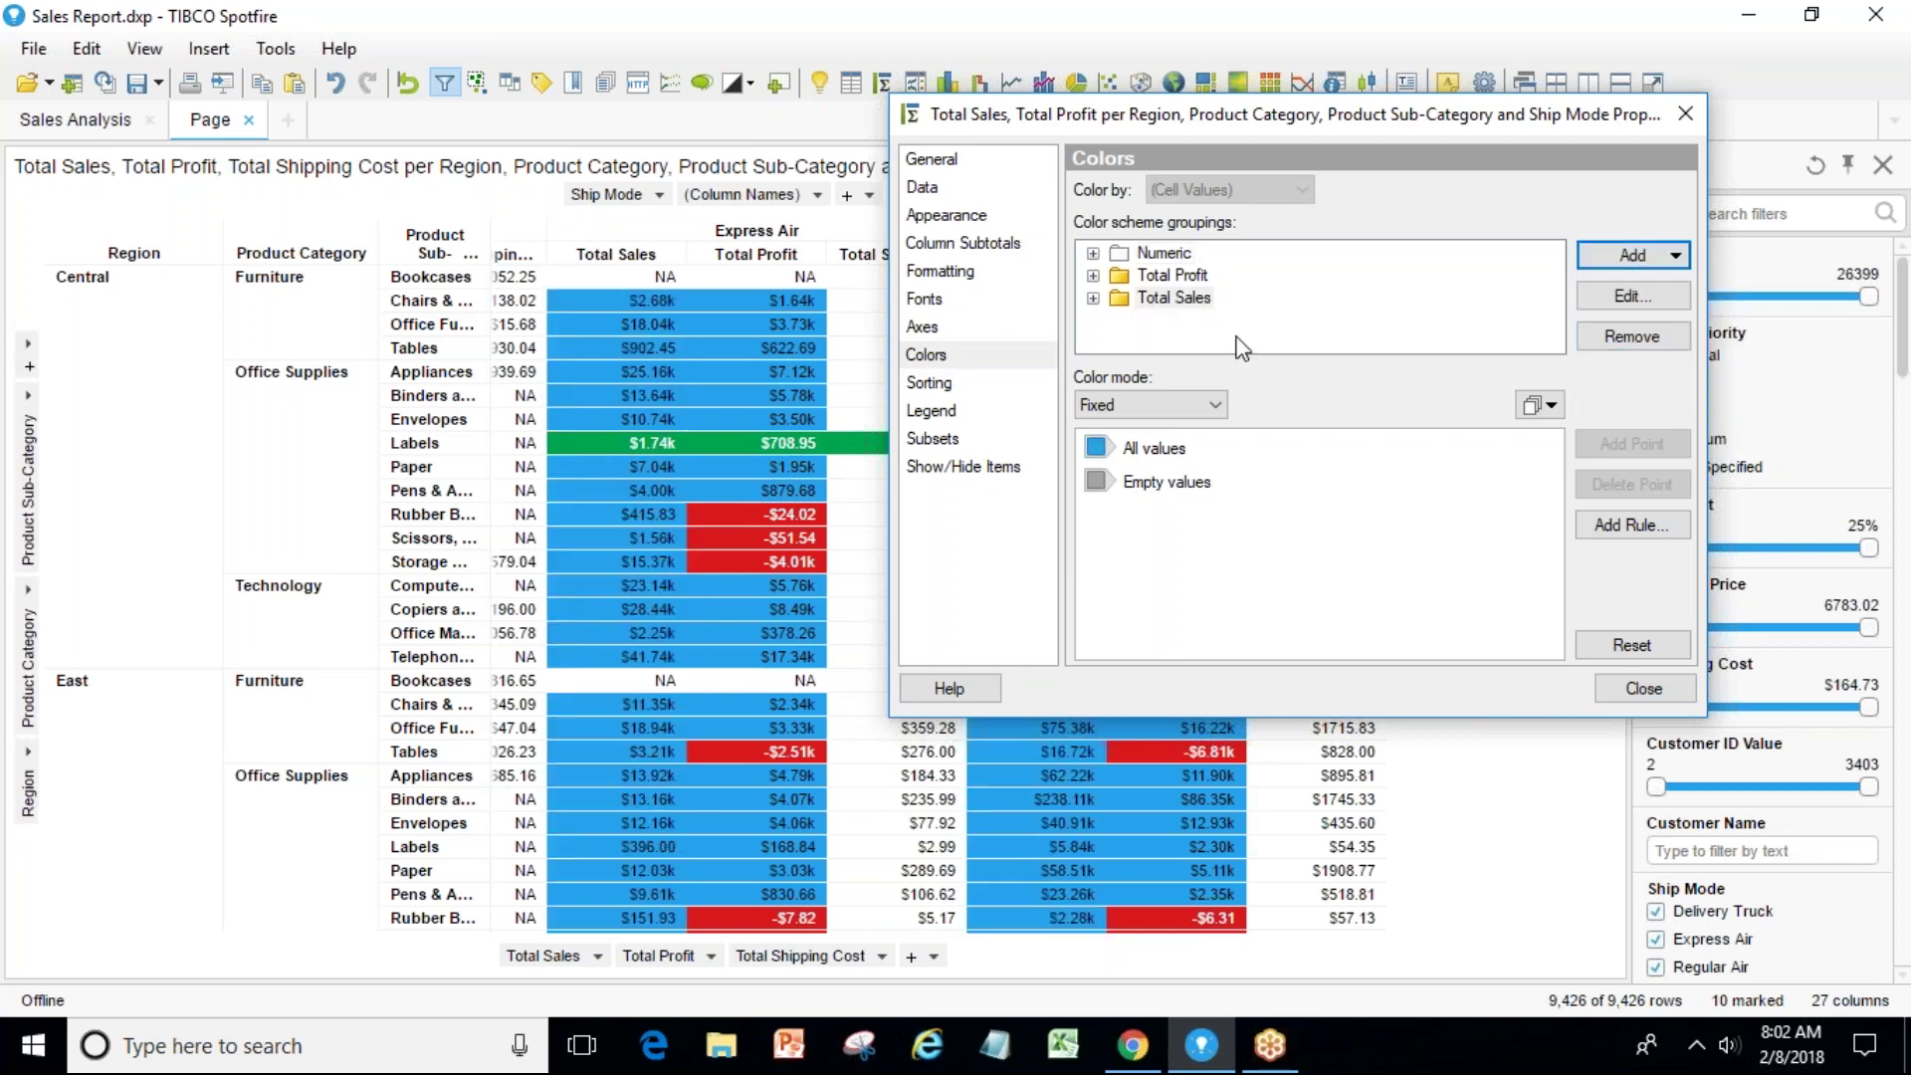
pyautogui.click(1099, 449)
pyautogui.click(1174, 535)
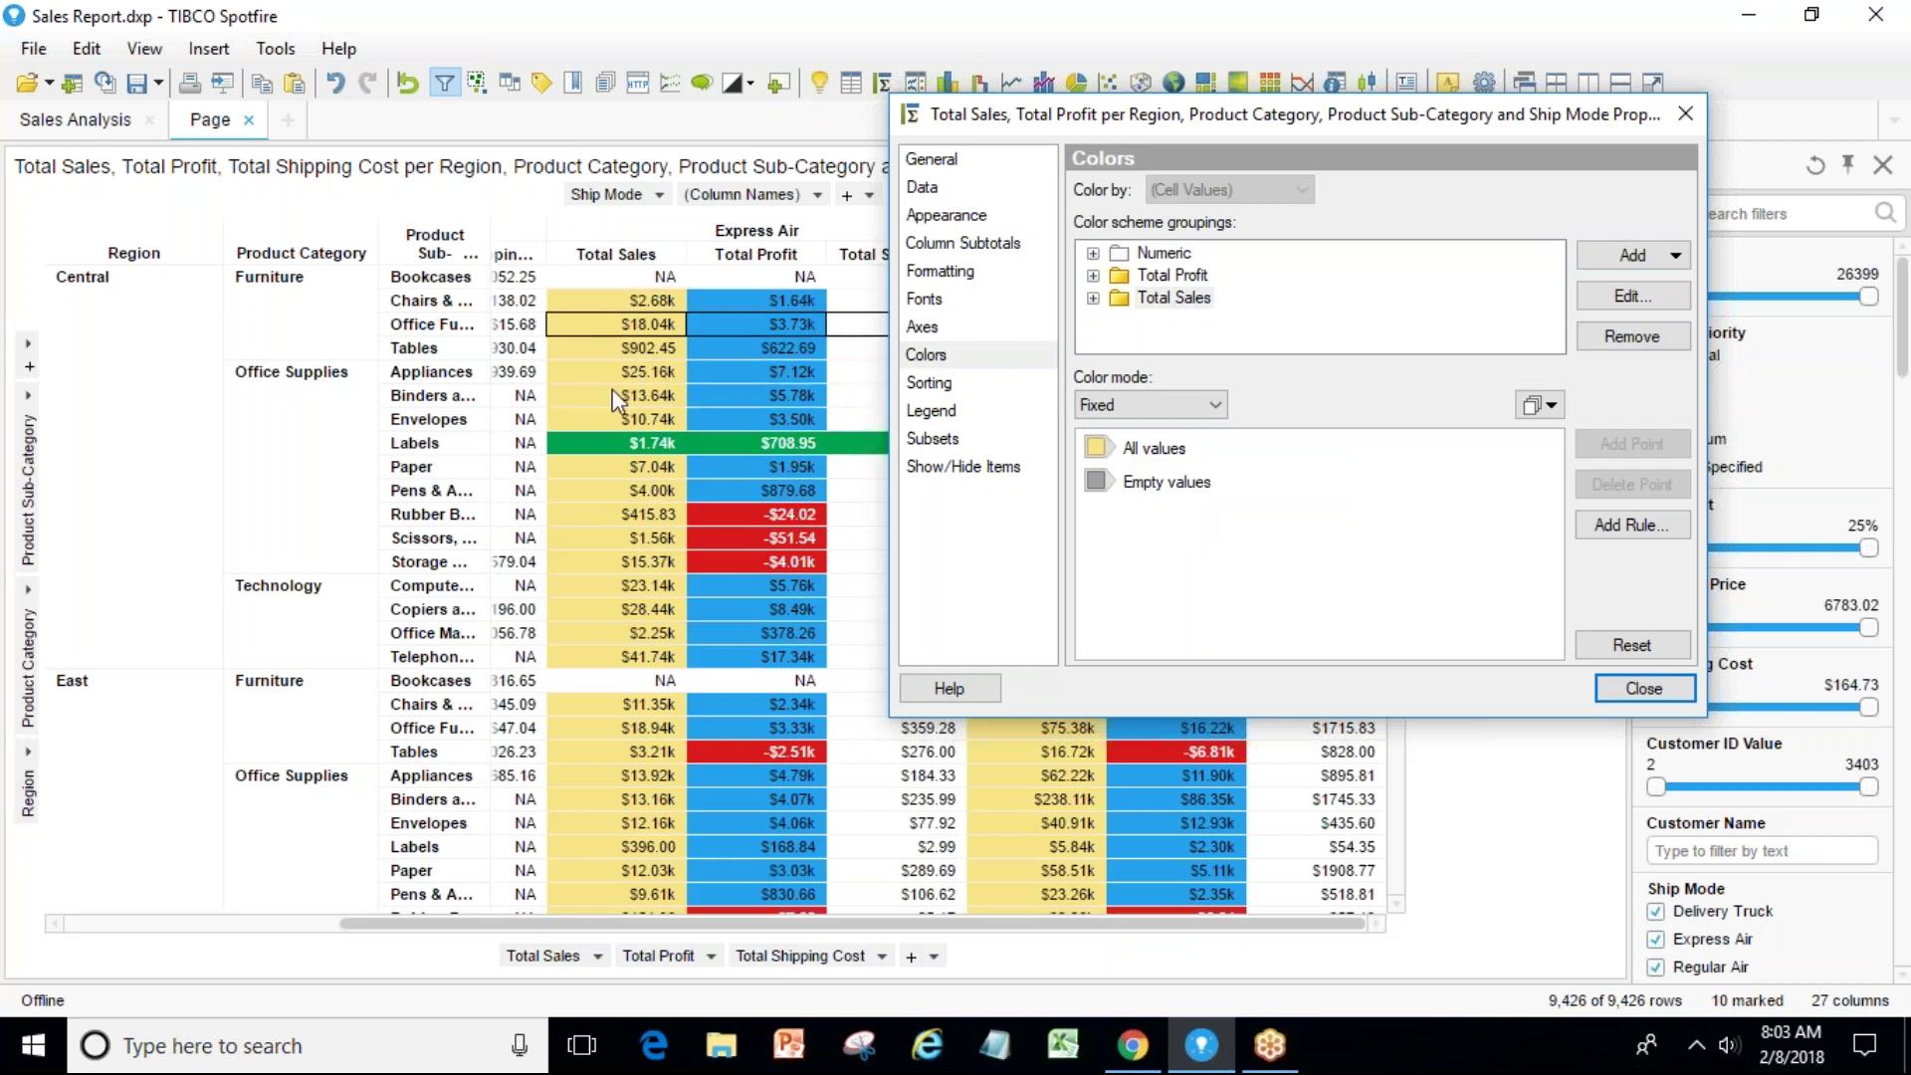
# Set the color of all other values in the Total Profit color scheme to light purple.
pyautogui.click(1170, 277)
pyautogui.click(1098, 484)
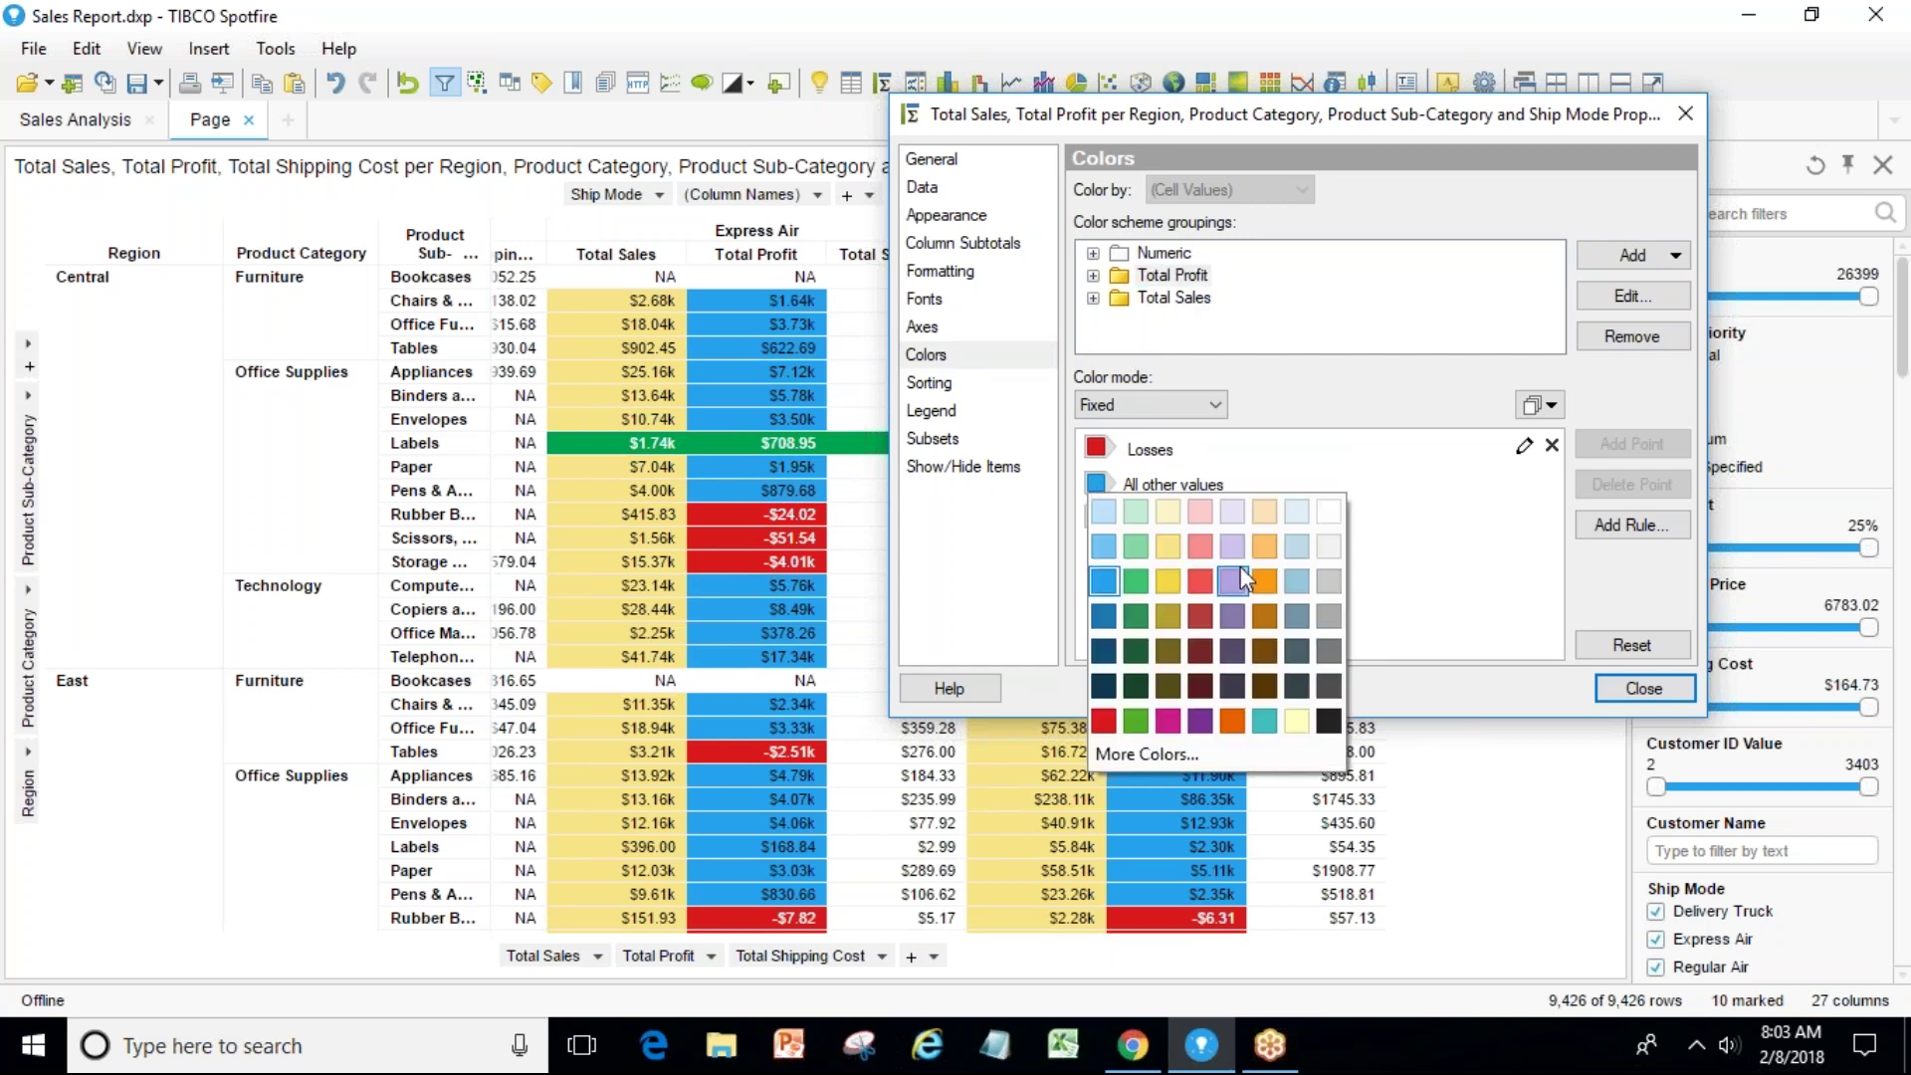
pyautogui.click(1234, 580)
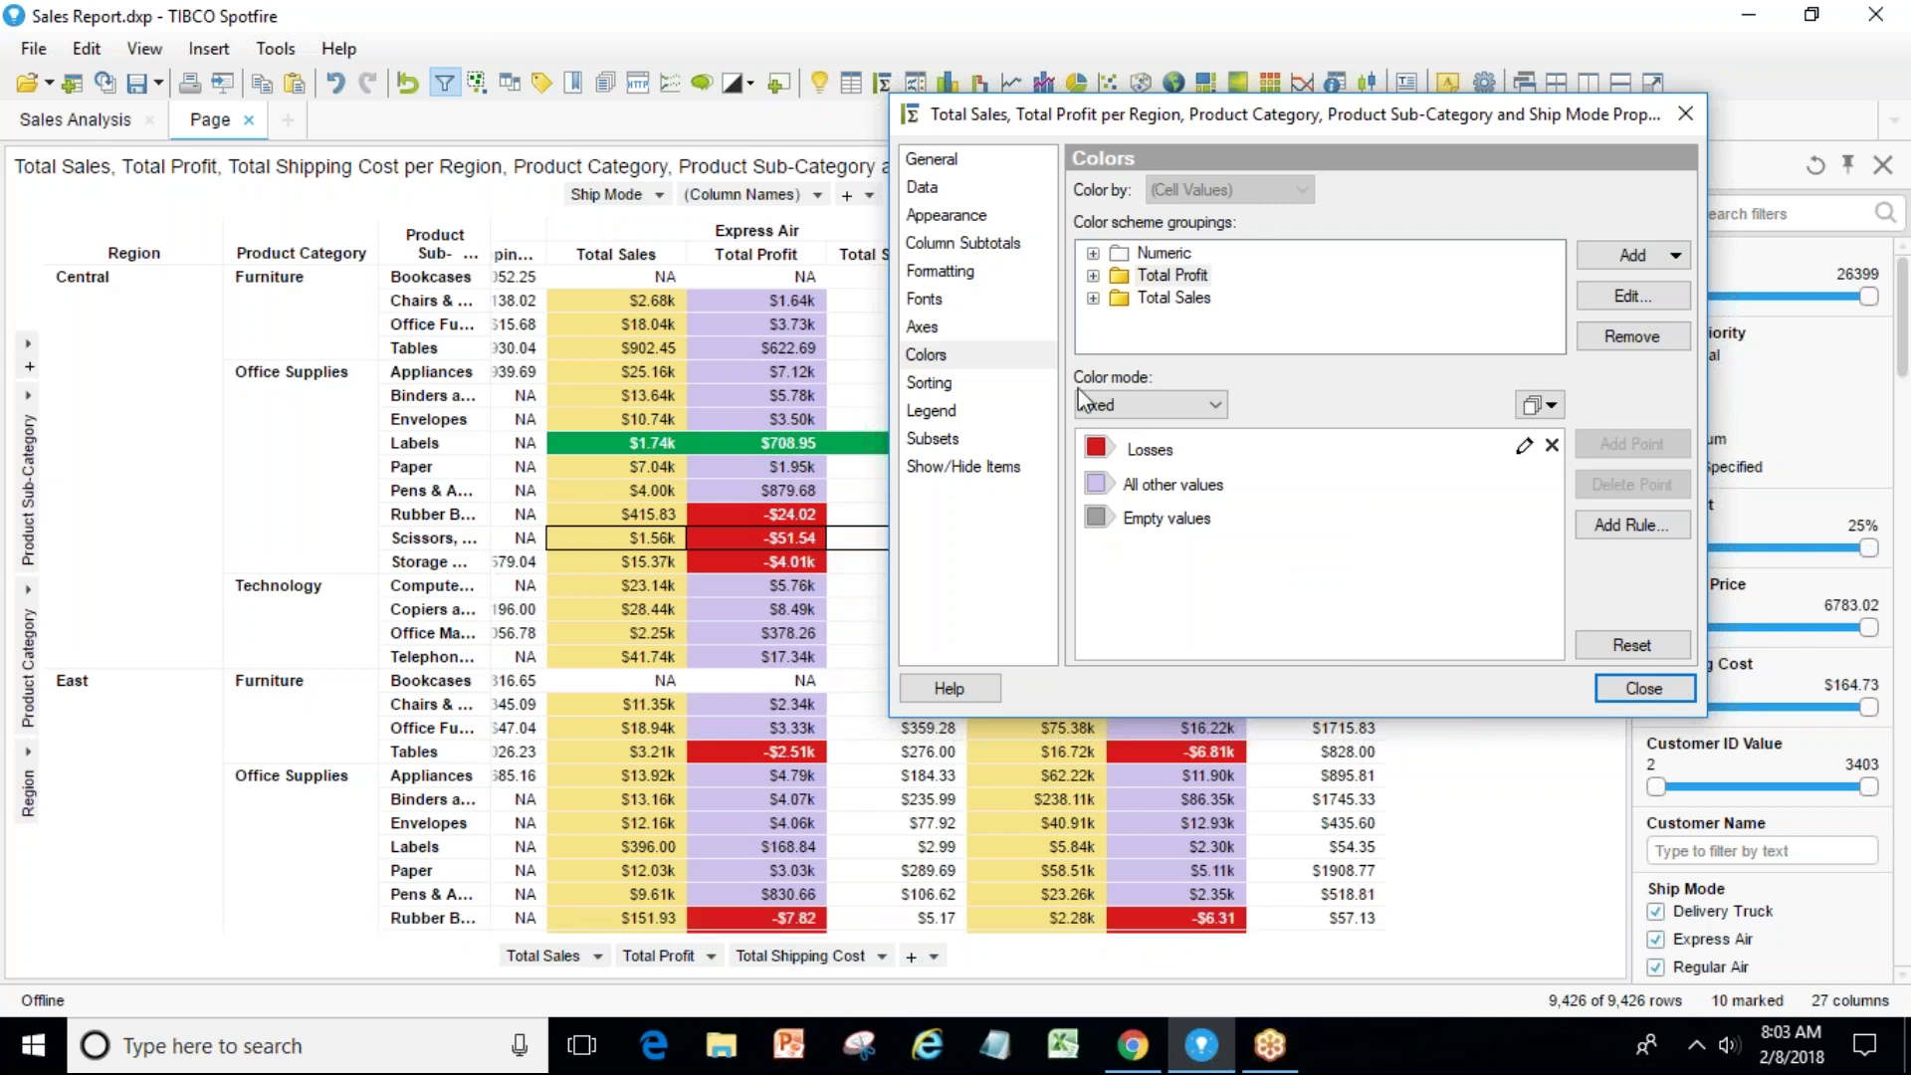
# Add a green color rule to the Total Profit scheme for values greater than 50000.
pyautogui.click(1599, 527)
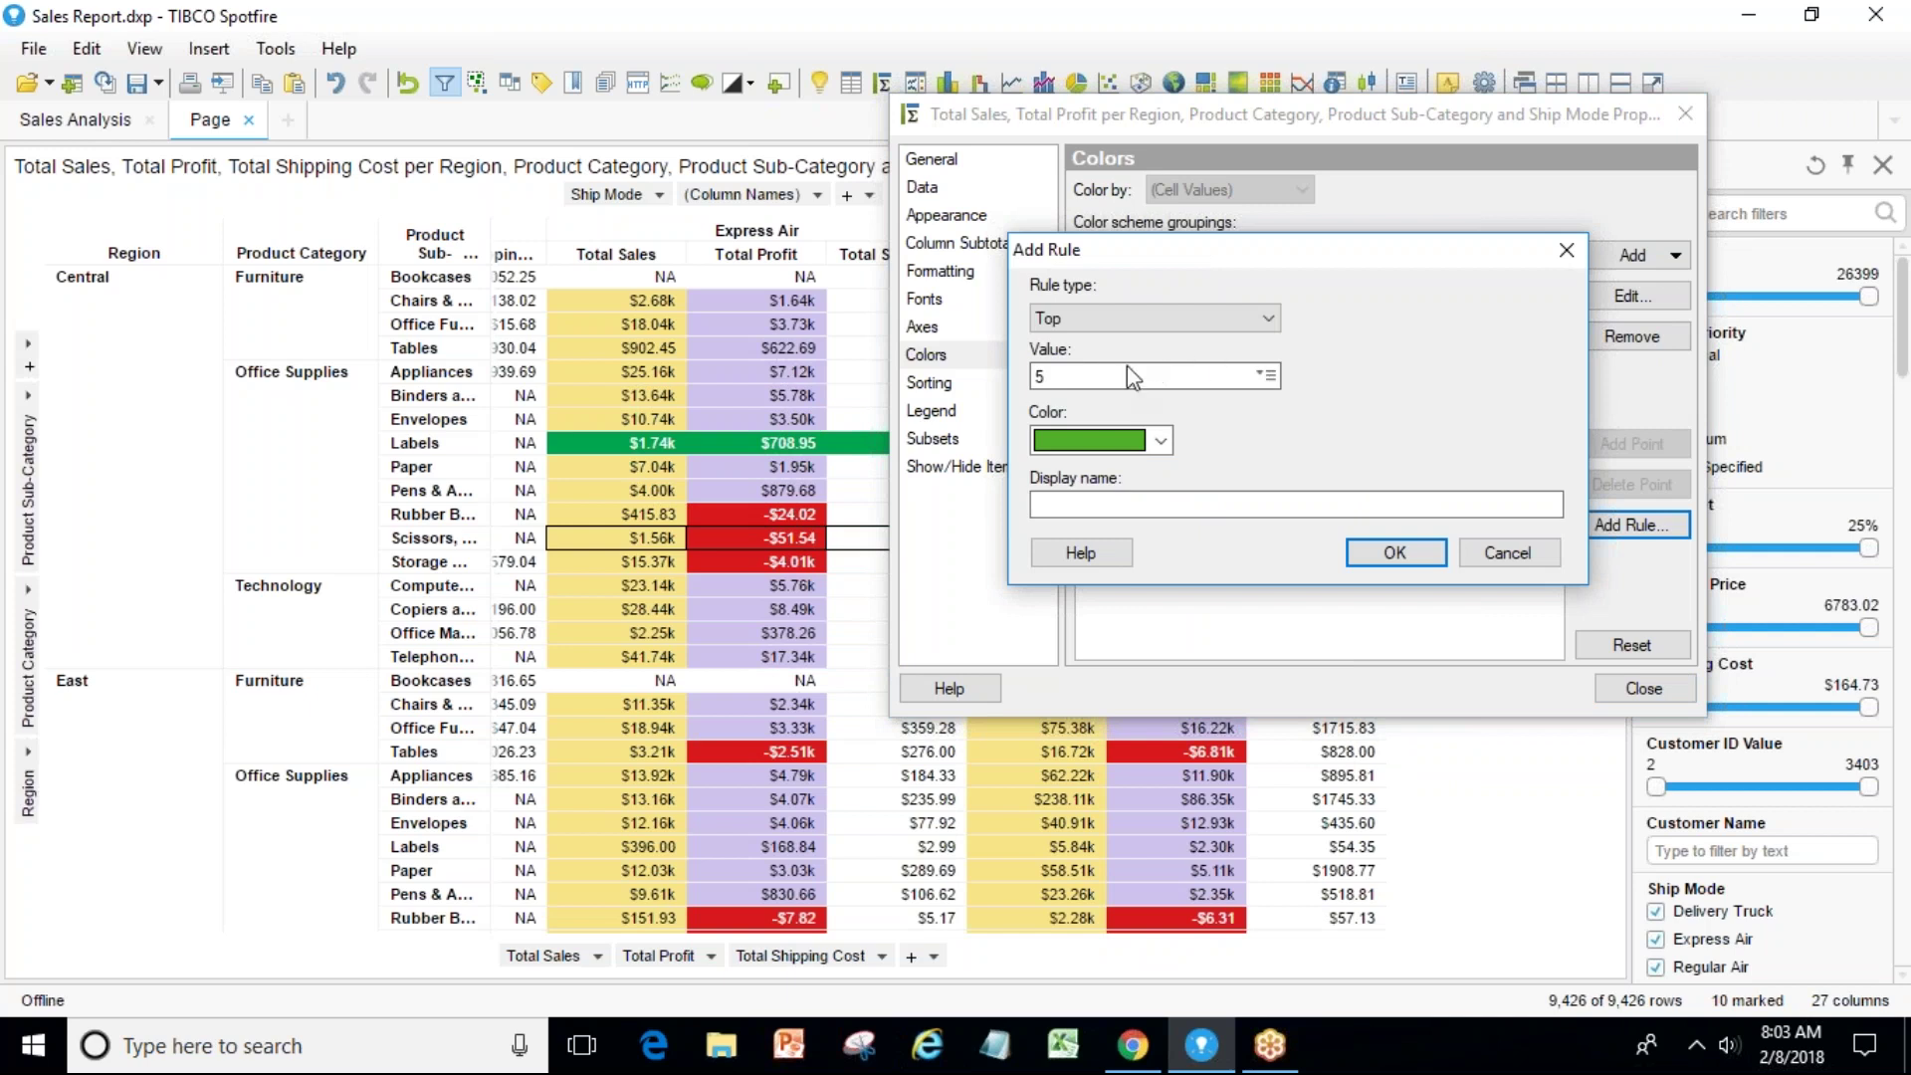
pyautogui.click(1145, 318)
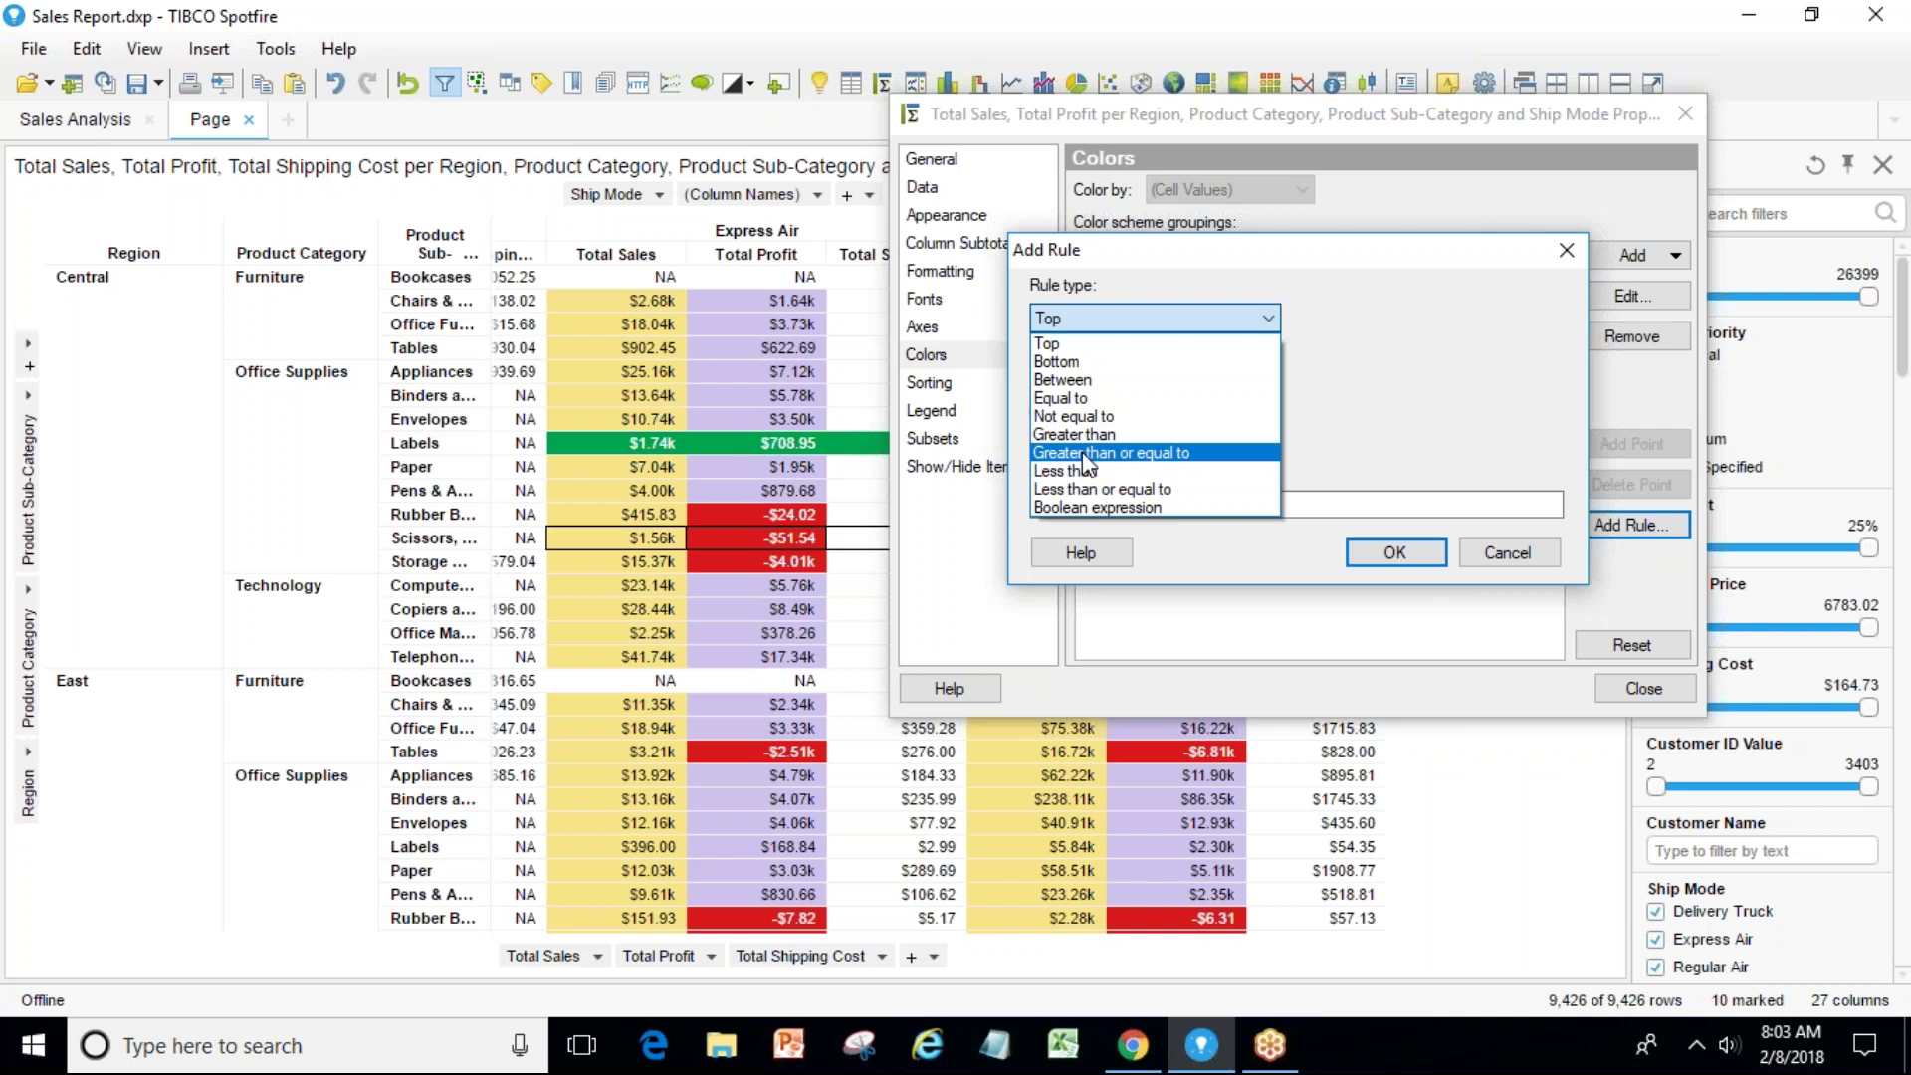
pyautogui.click(1075, 435)
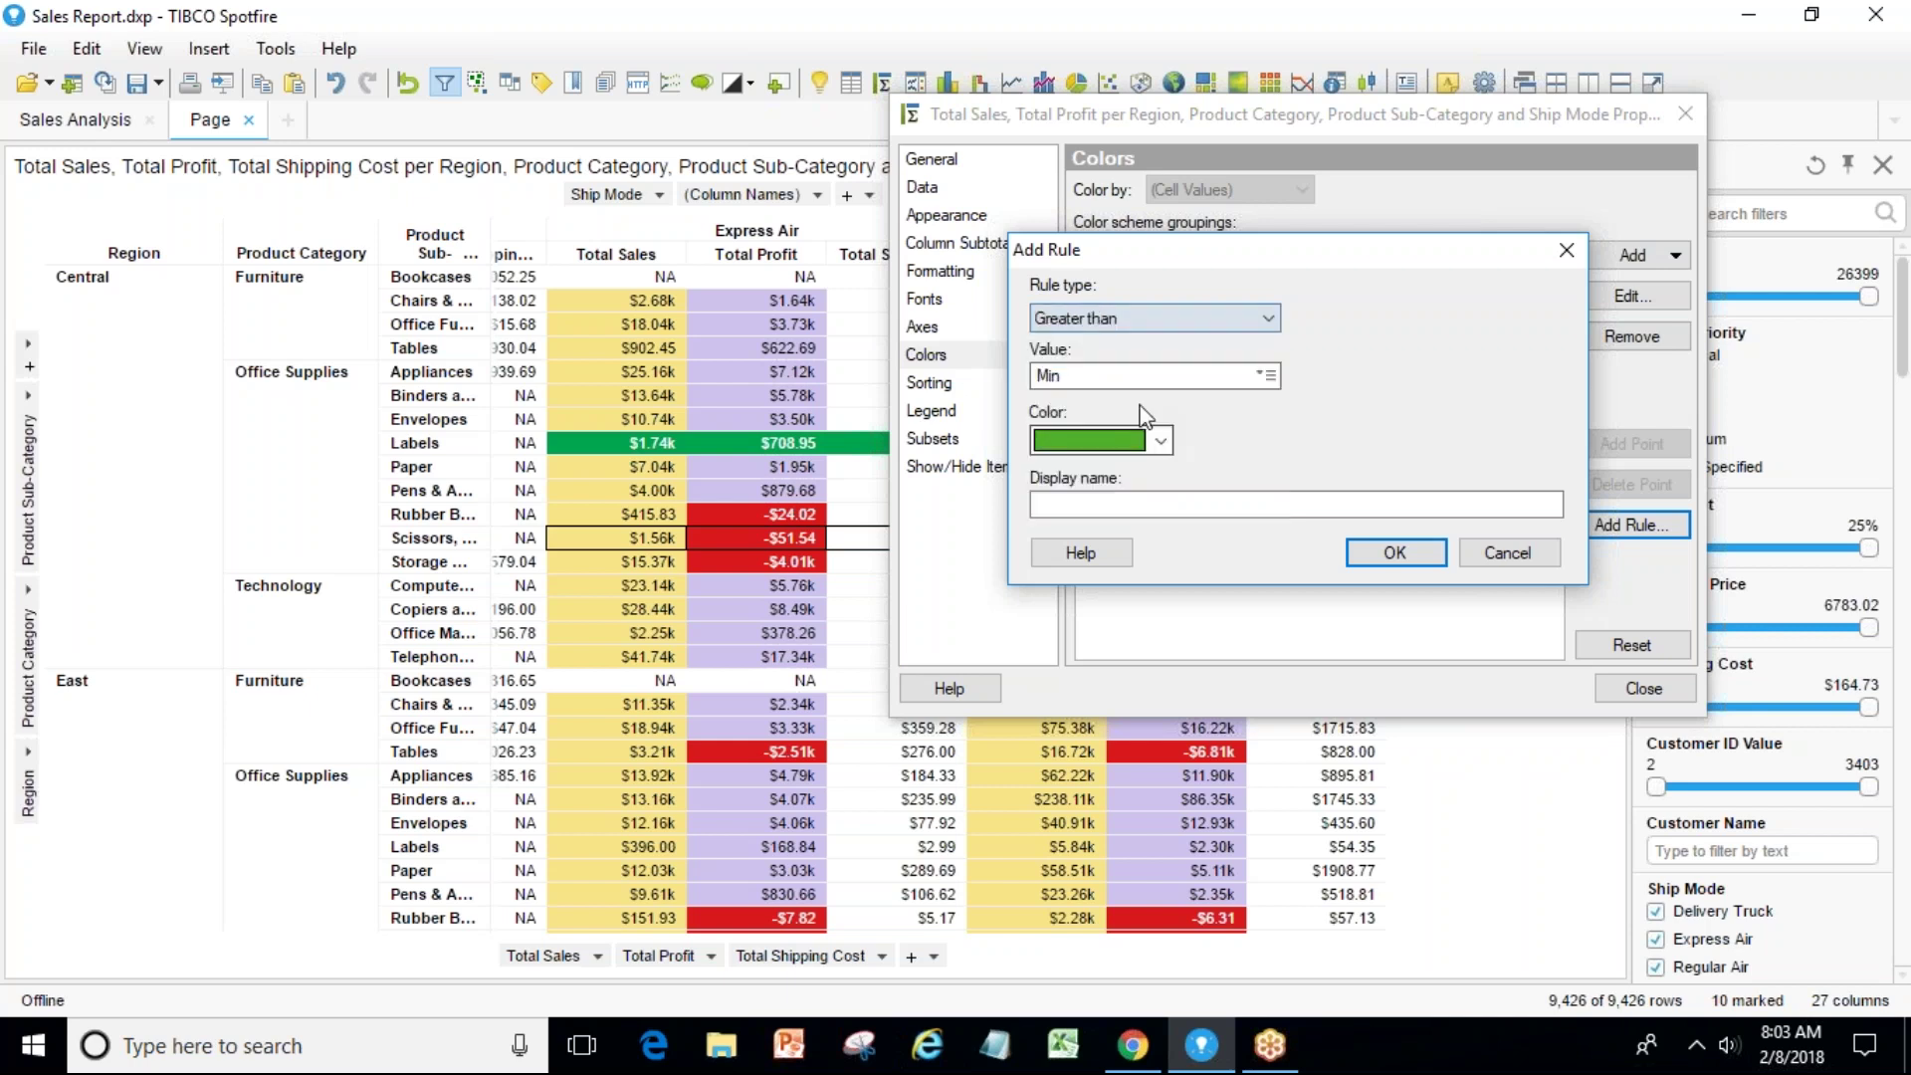
pyautogui.click(1267, 375)
pyautogui.click(1313, 392)
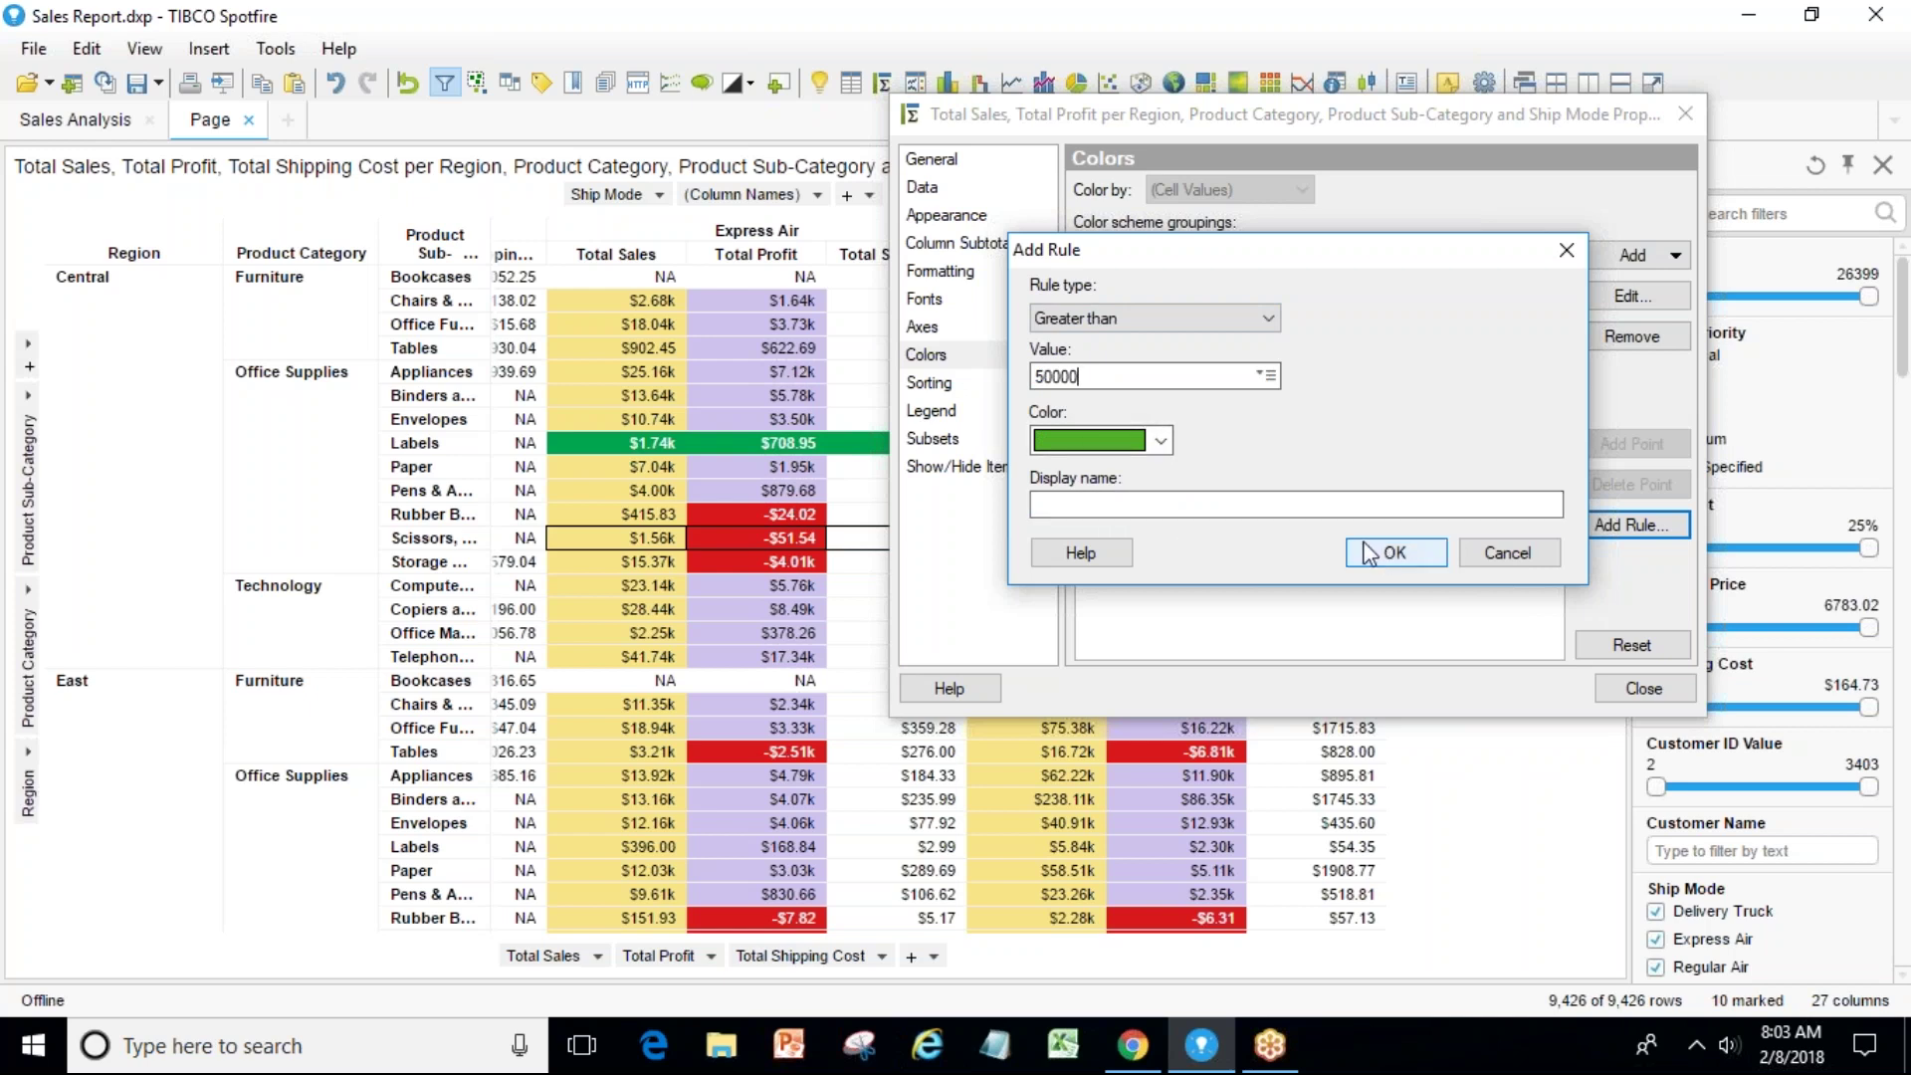
pyautogui.click(1395, 552)
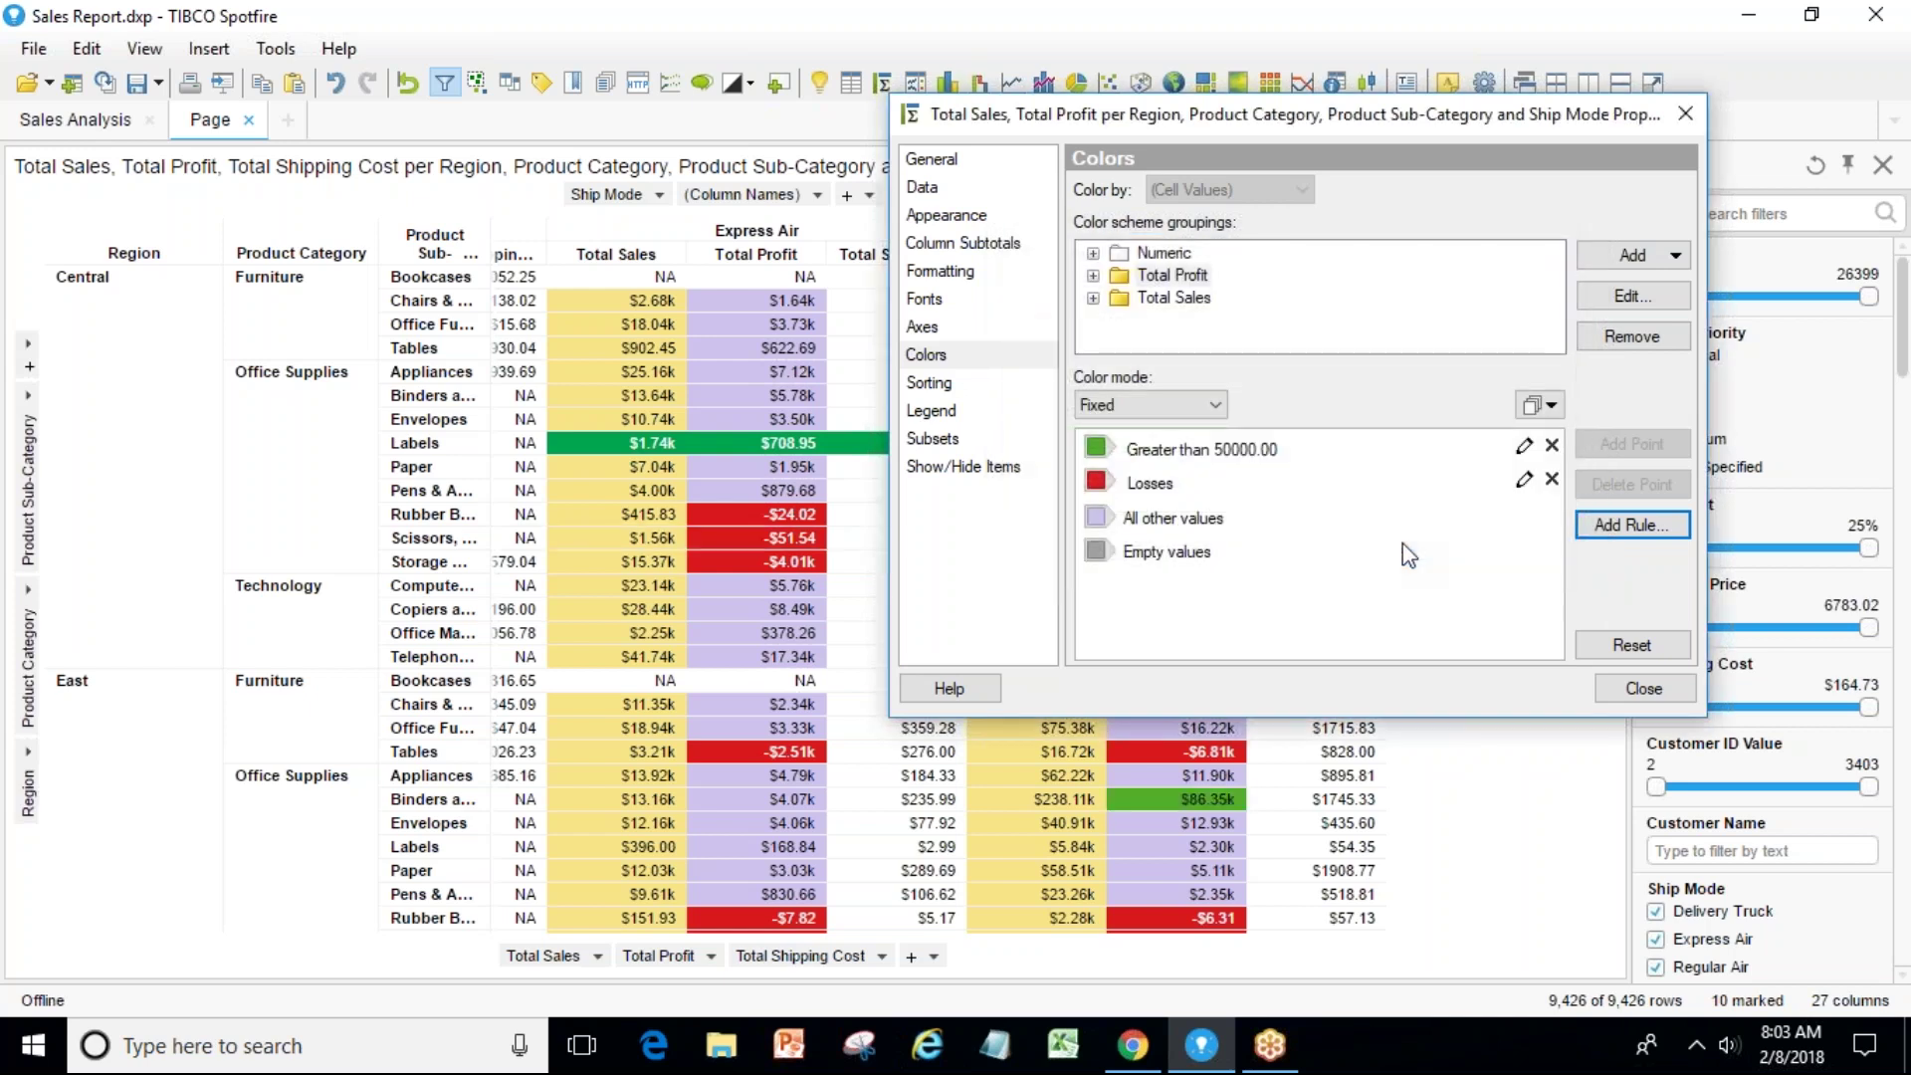
# Change the color of the Greater than 50000 rule to orange and check the highlighted Regular Air profit cells.
pyautogui.click(1099, 448)
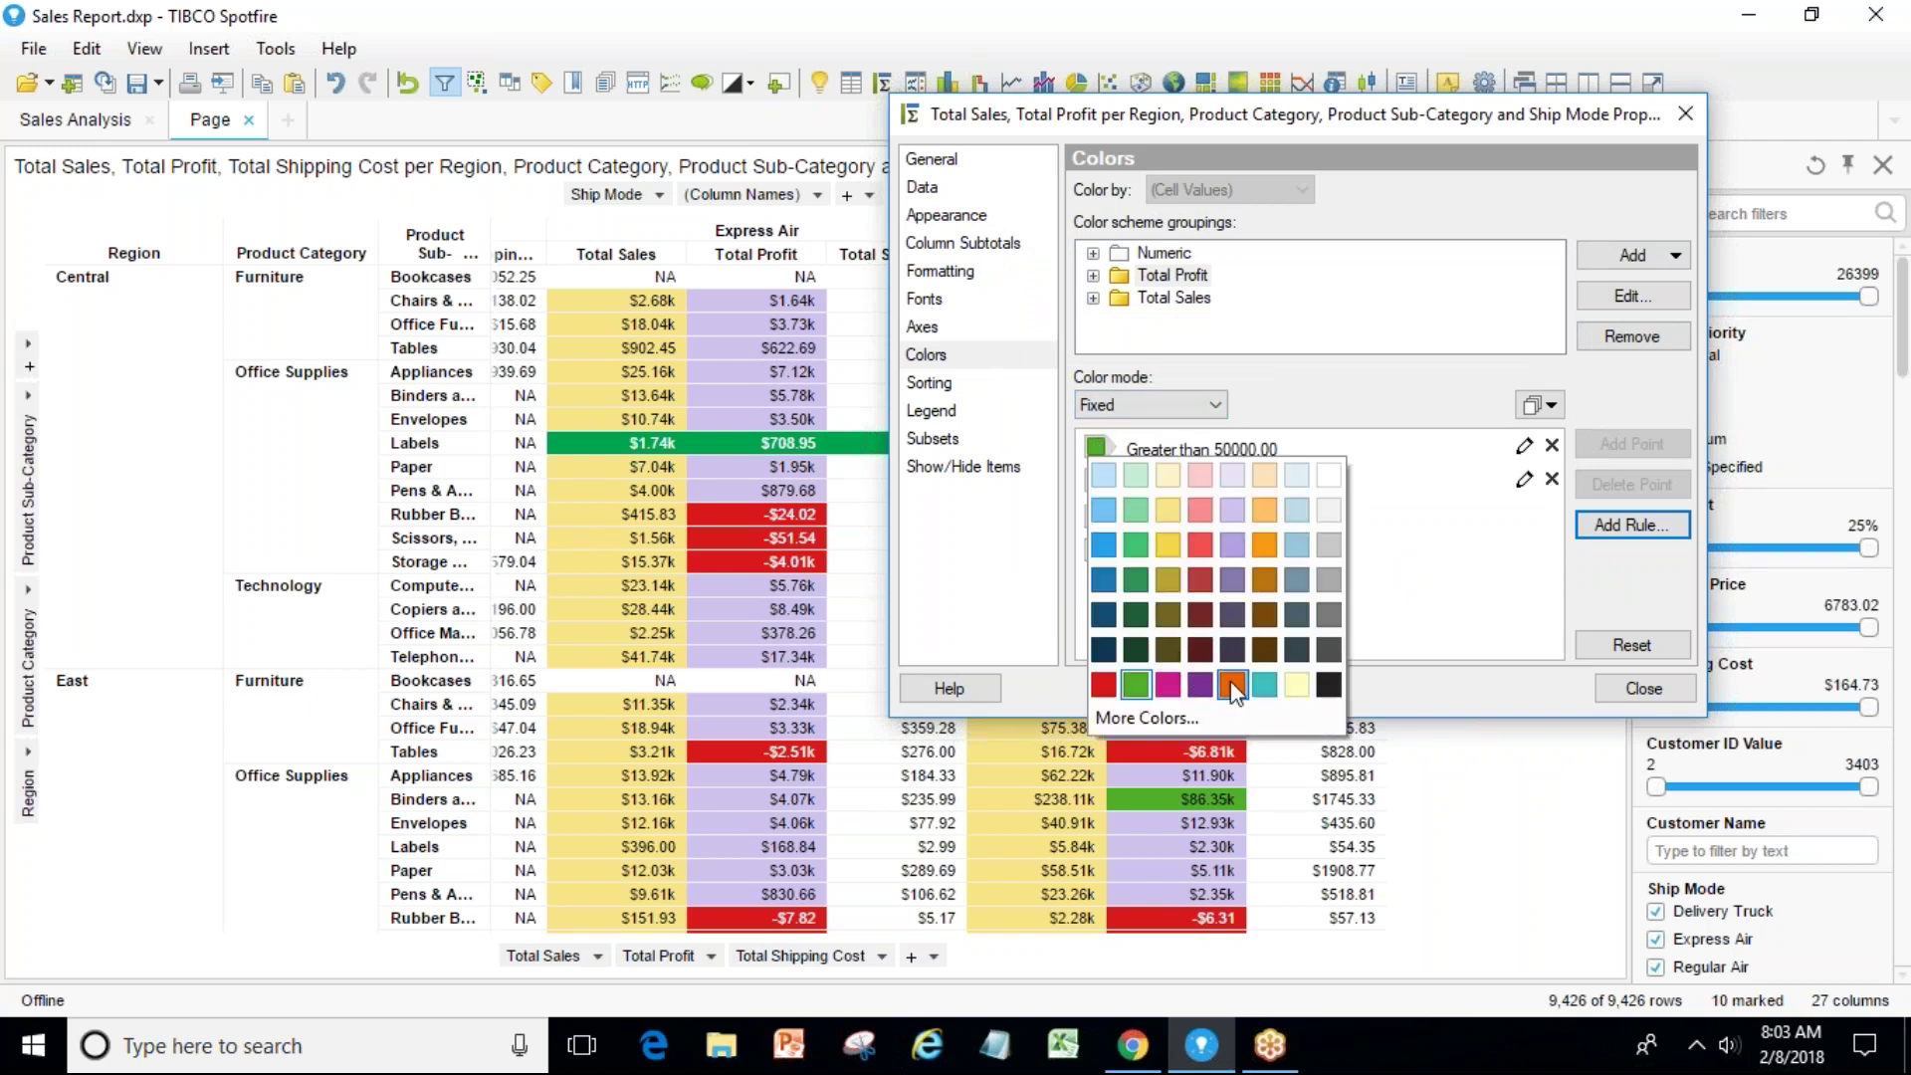
pyautogui.click(1232, 684)
pyautogui.click(1413, 531)
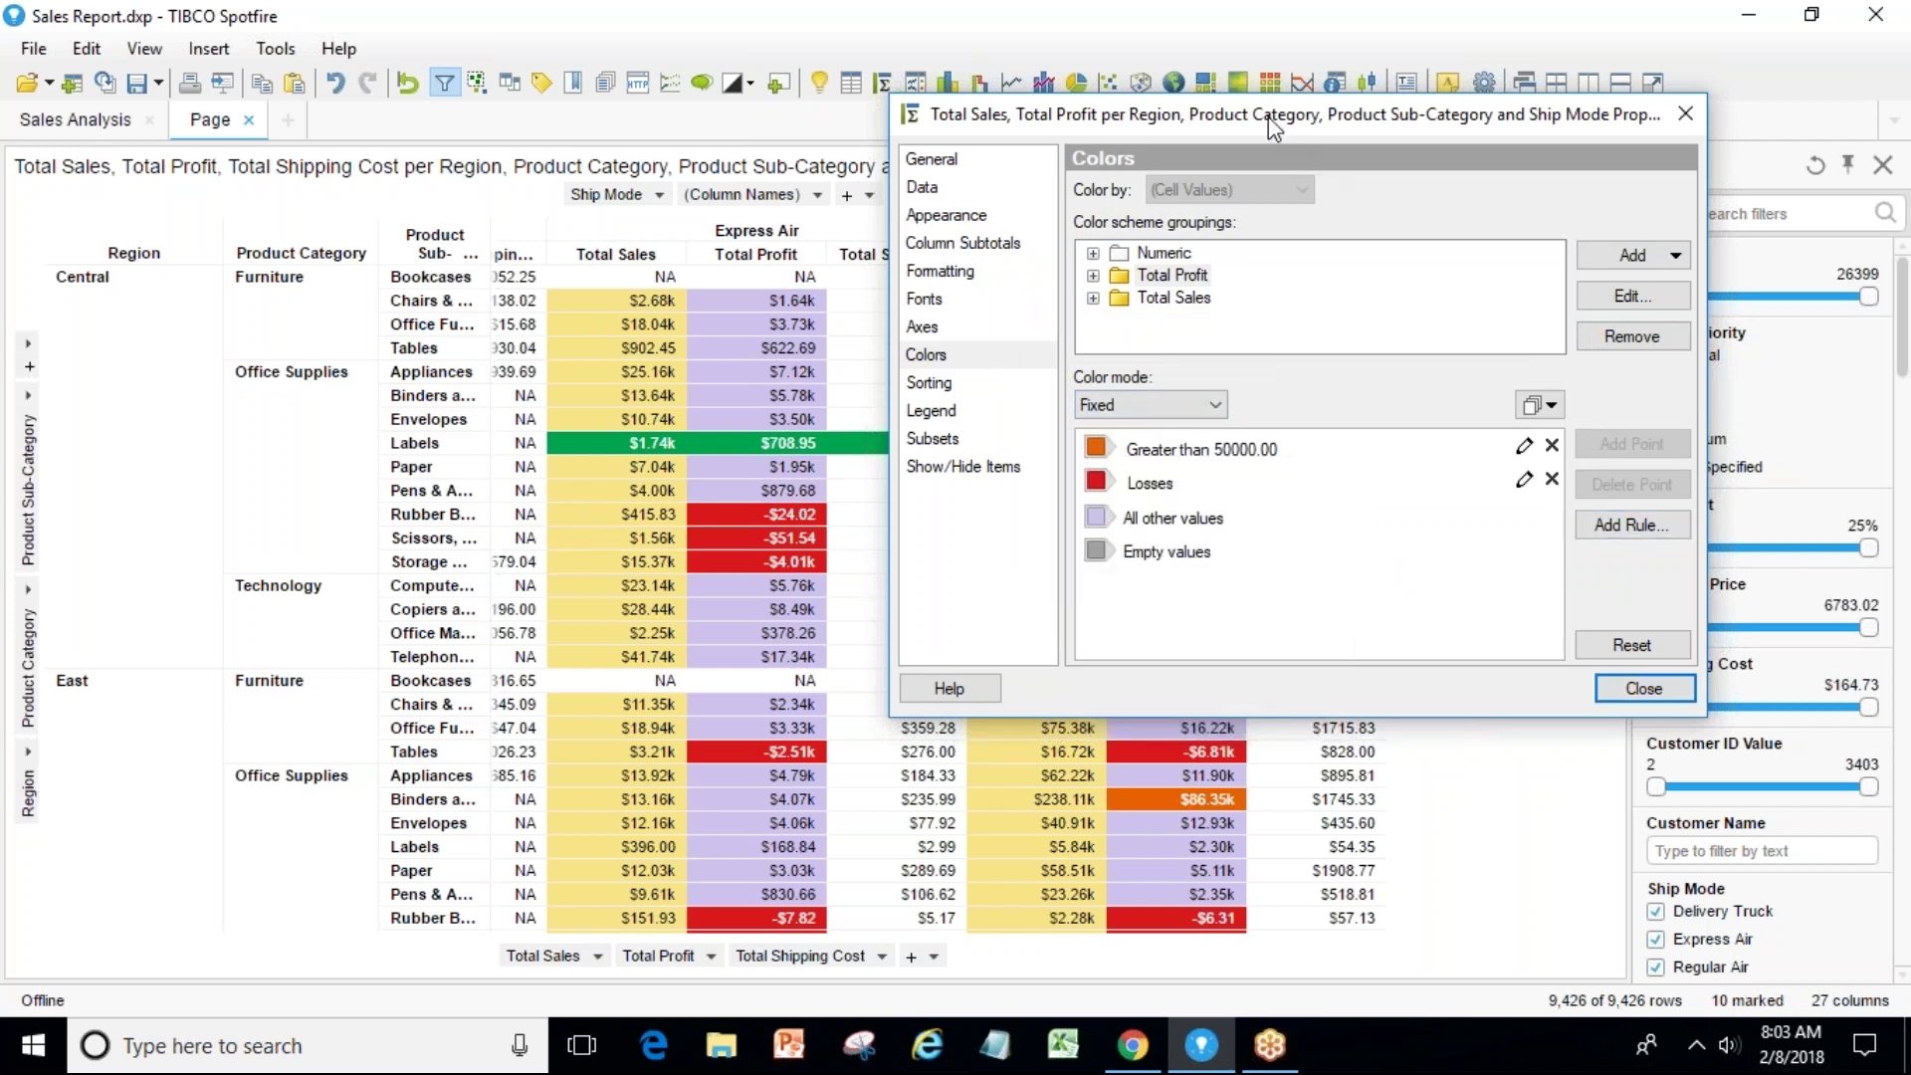
pyautogui.moveTo(1267, 115); pyautogui.dragTo(1835, 108)
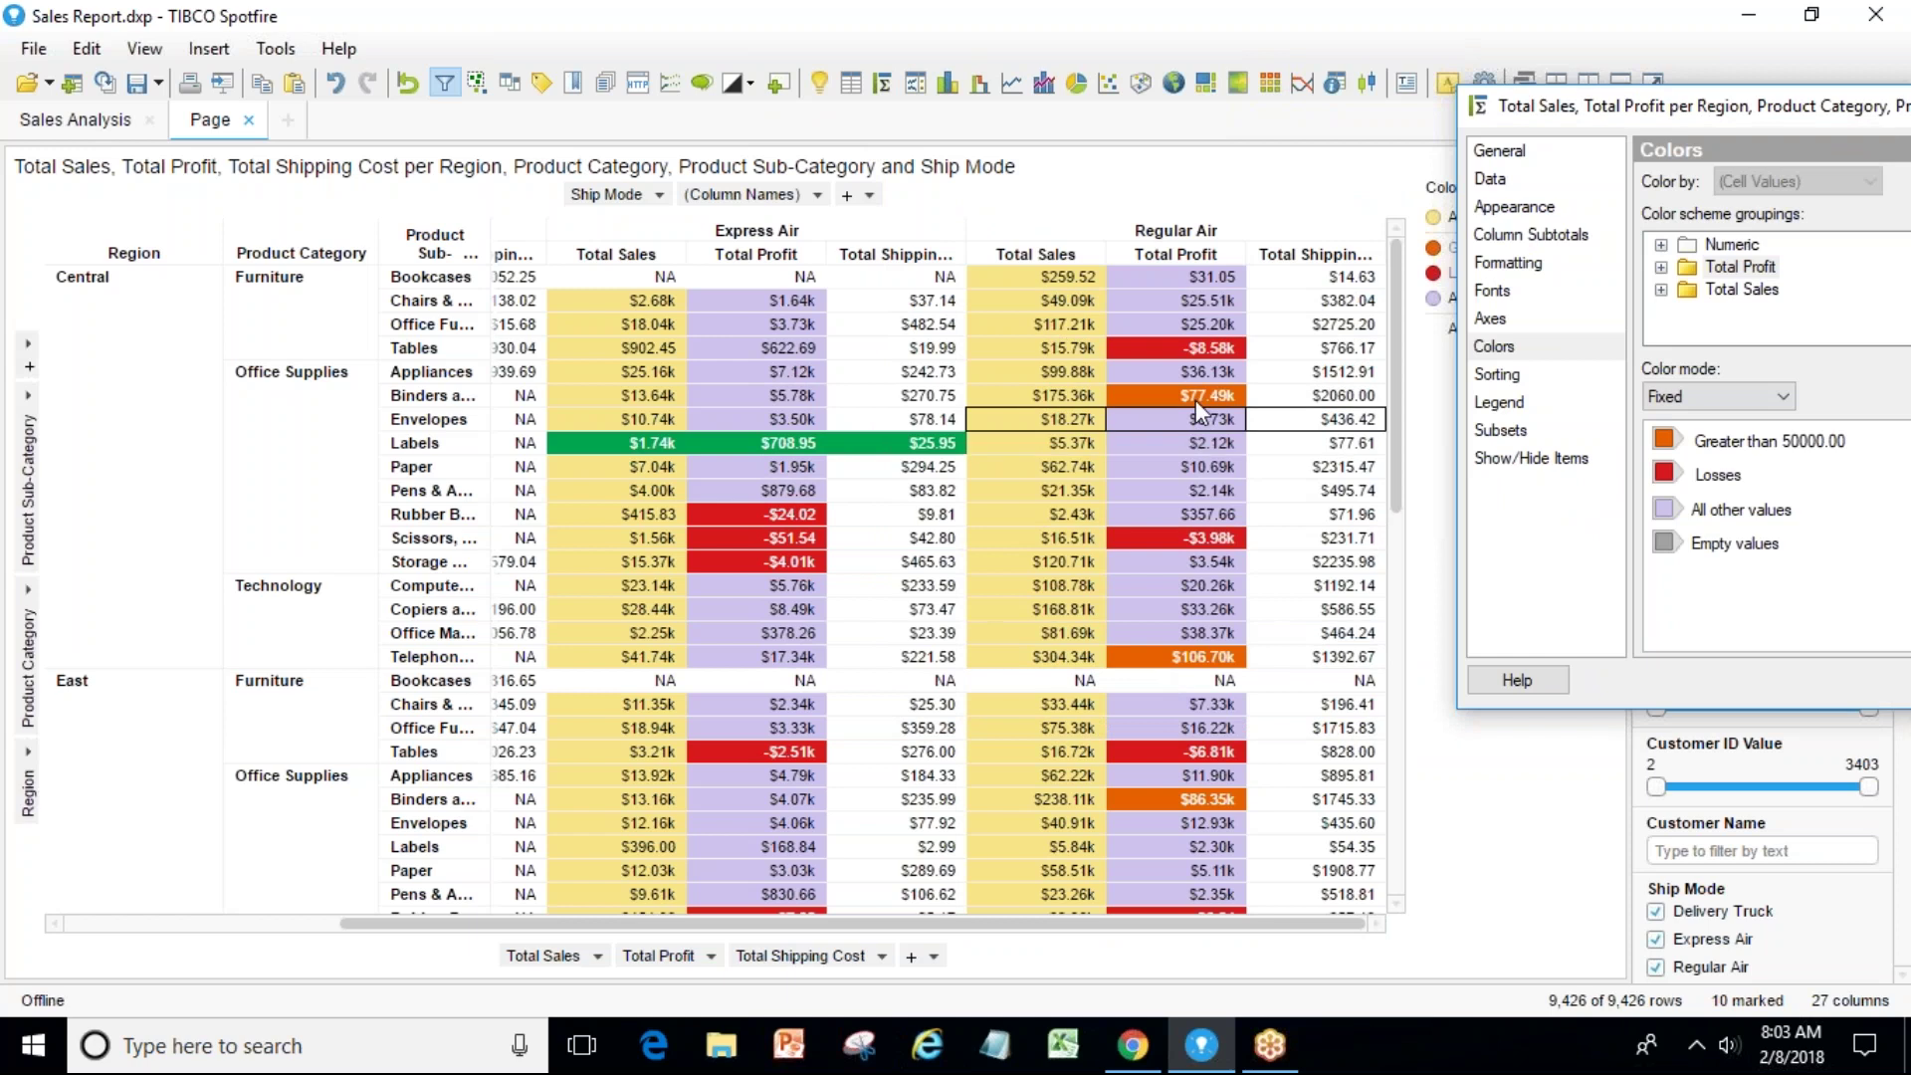
pyautogui.moveTo(1179, 394)
# Change the color of the Losses rule for Total Profit to blue and check the cells in the table.
pyautogui.click(1659, 480)
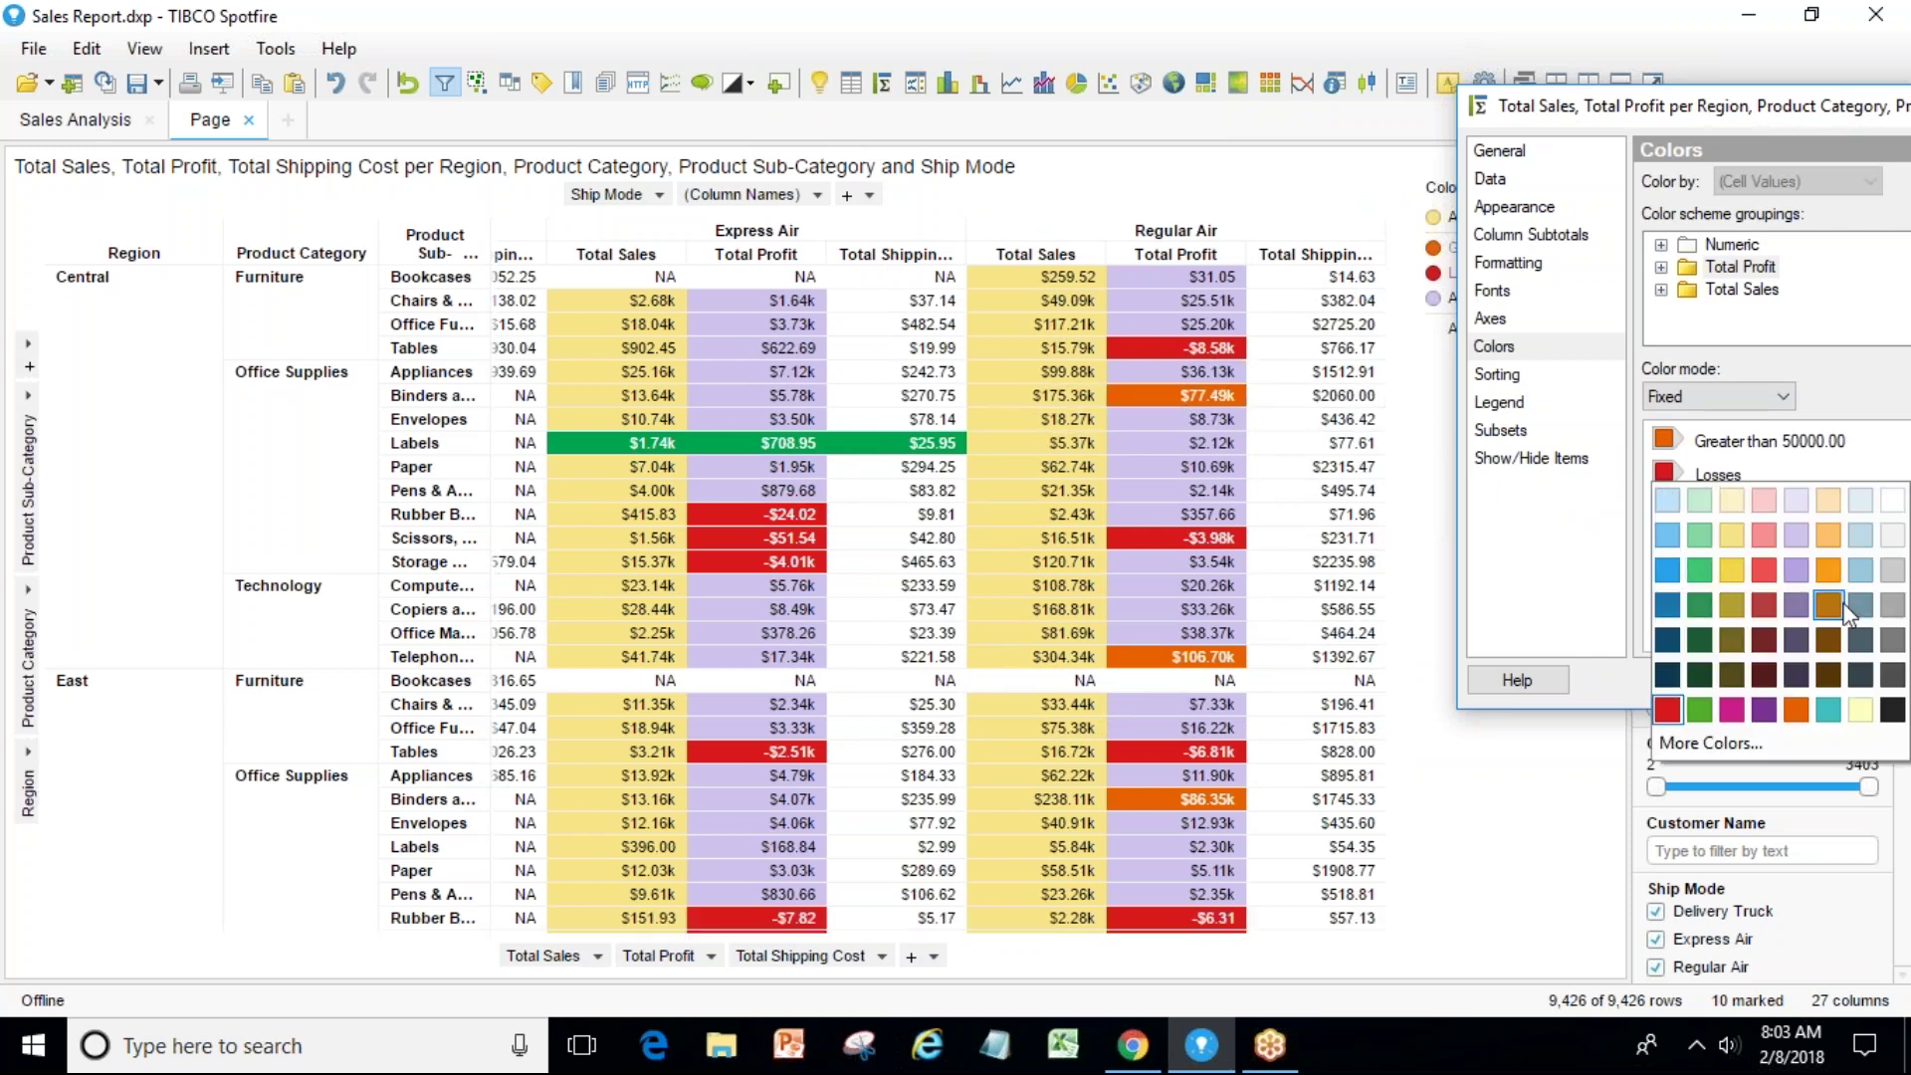
pyautogui.click(1674, 571)
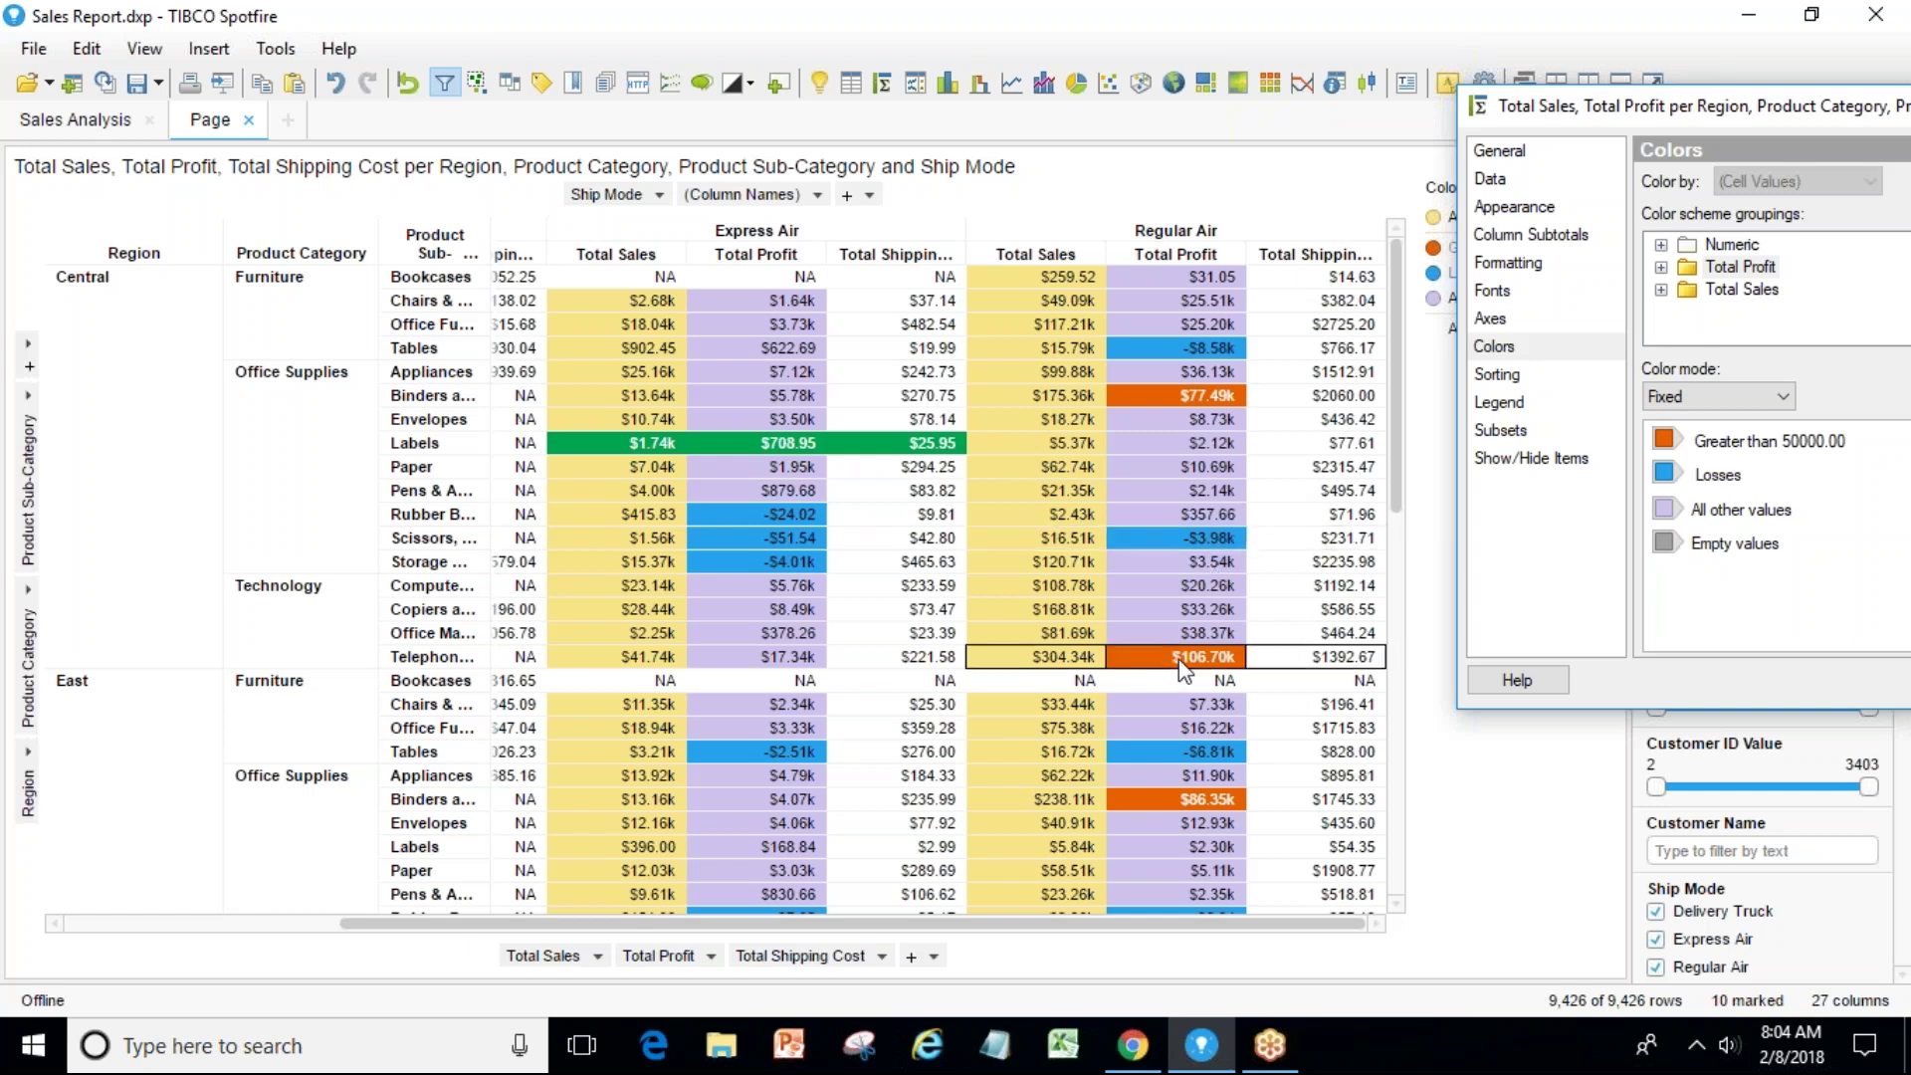
pyautogui.moveTo(1193, 667)
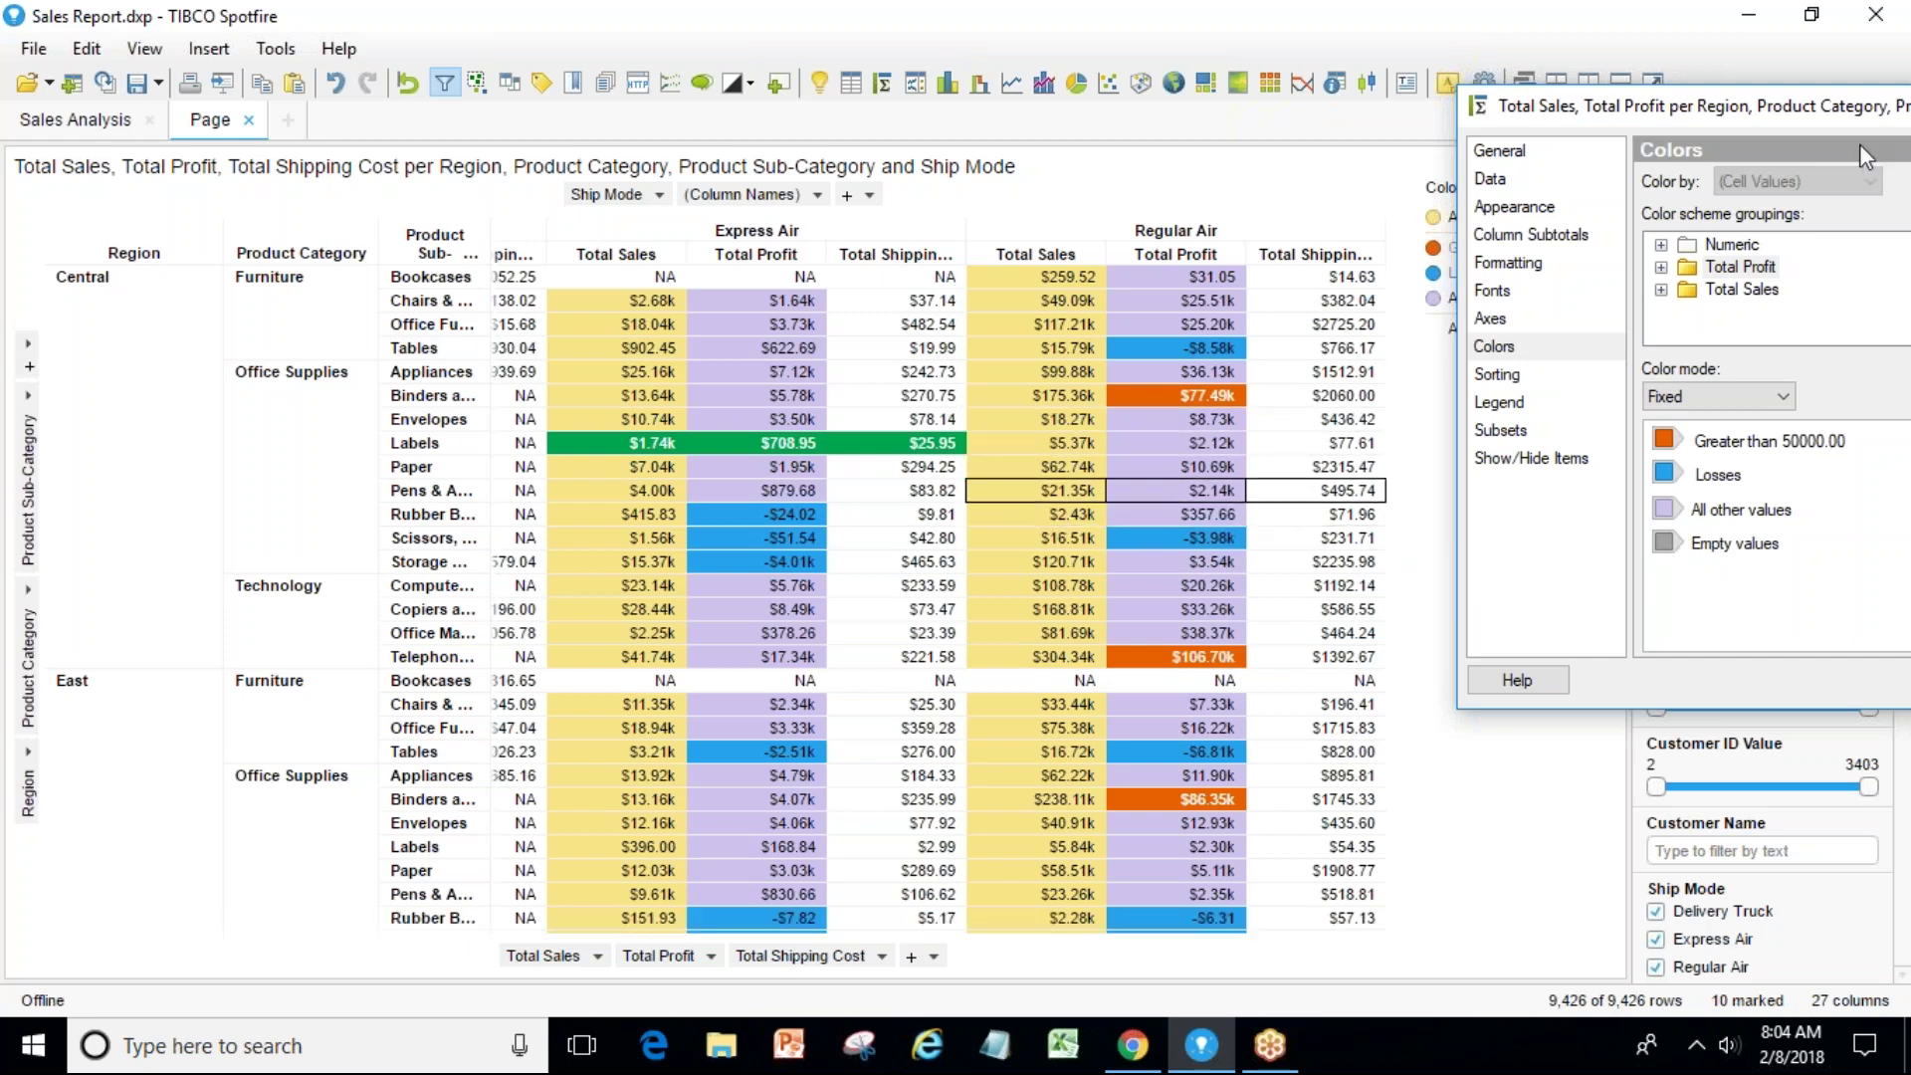
pyautogui.moveTo(1897, 111); pyautogui.dragTo(1379, 171)
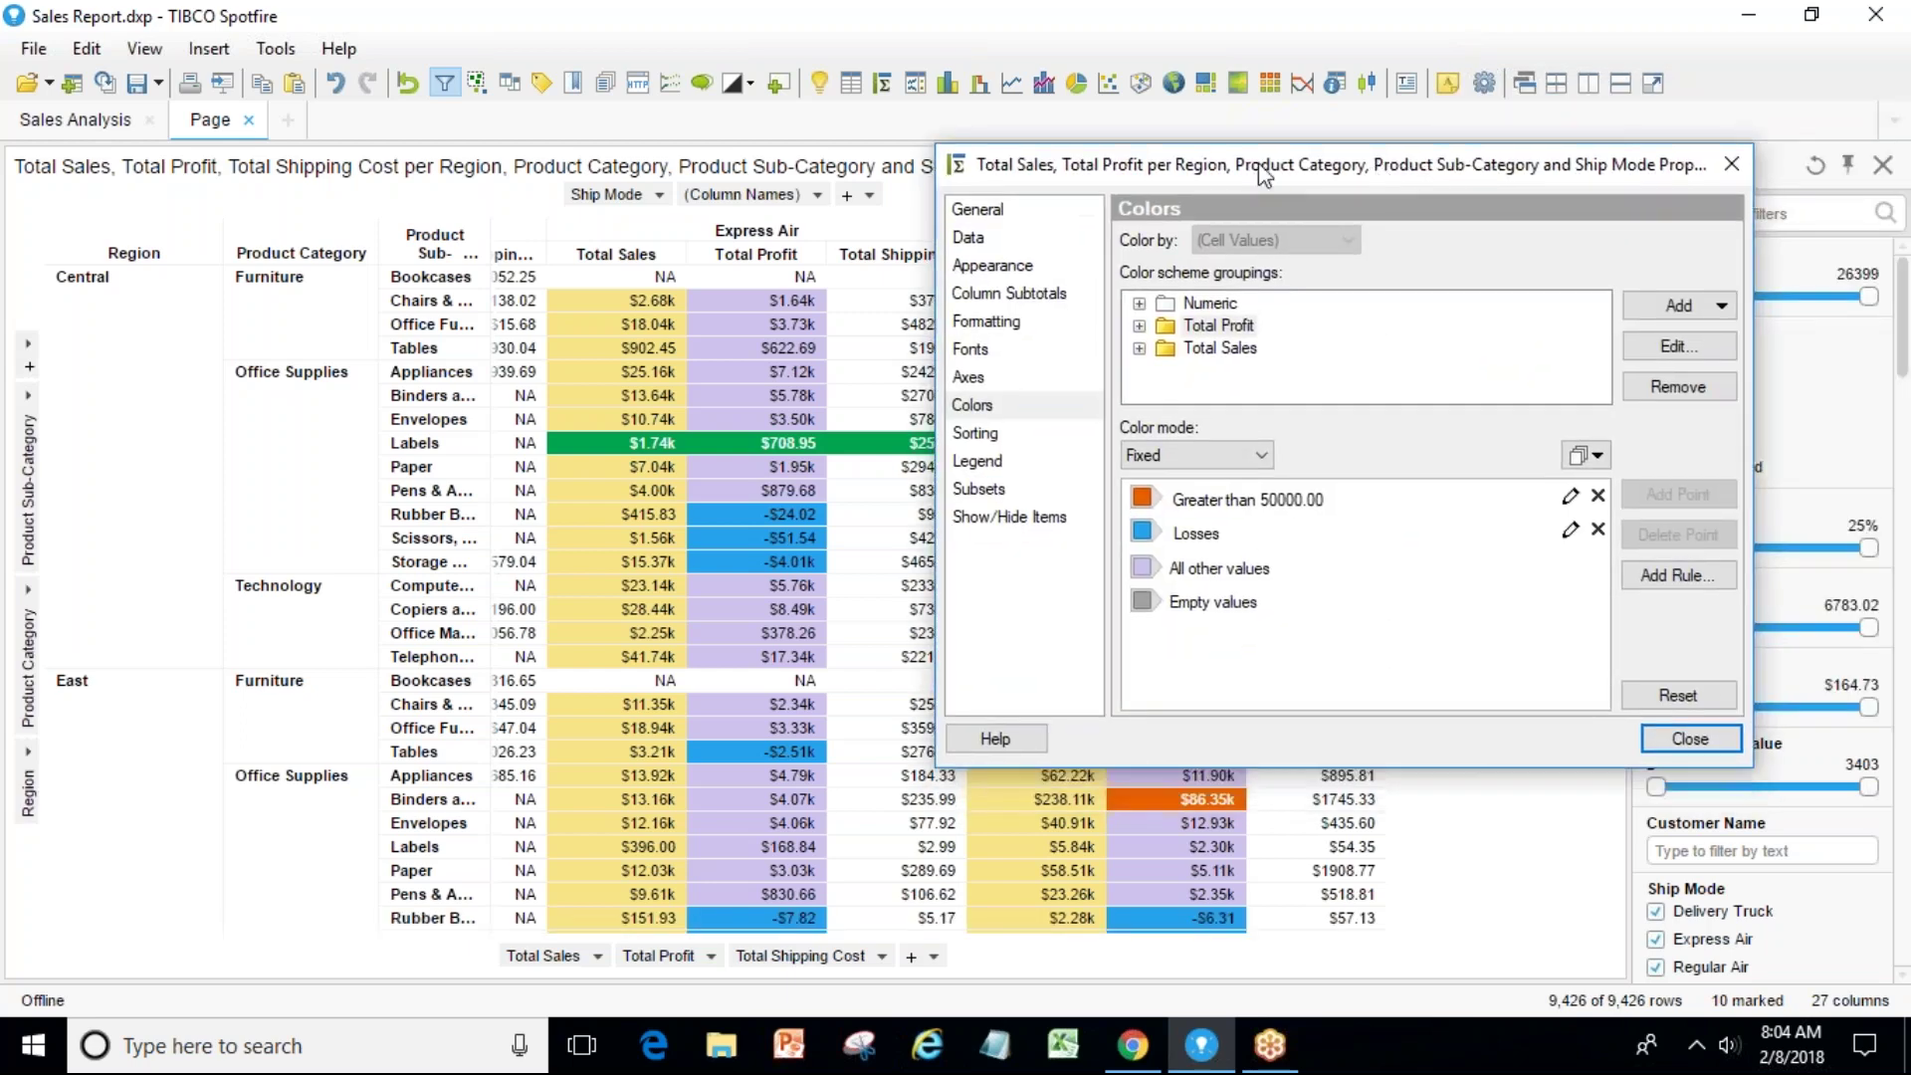
# Examine the cross table's row sorting options without choosing a column to sort by.
pyautogui.click(977, 436)
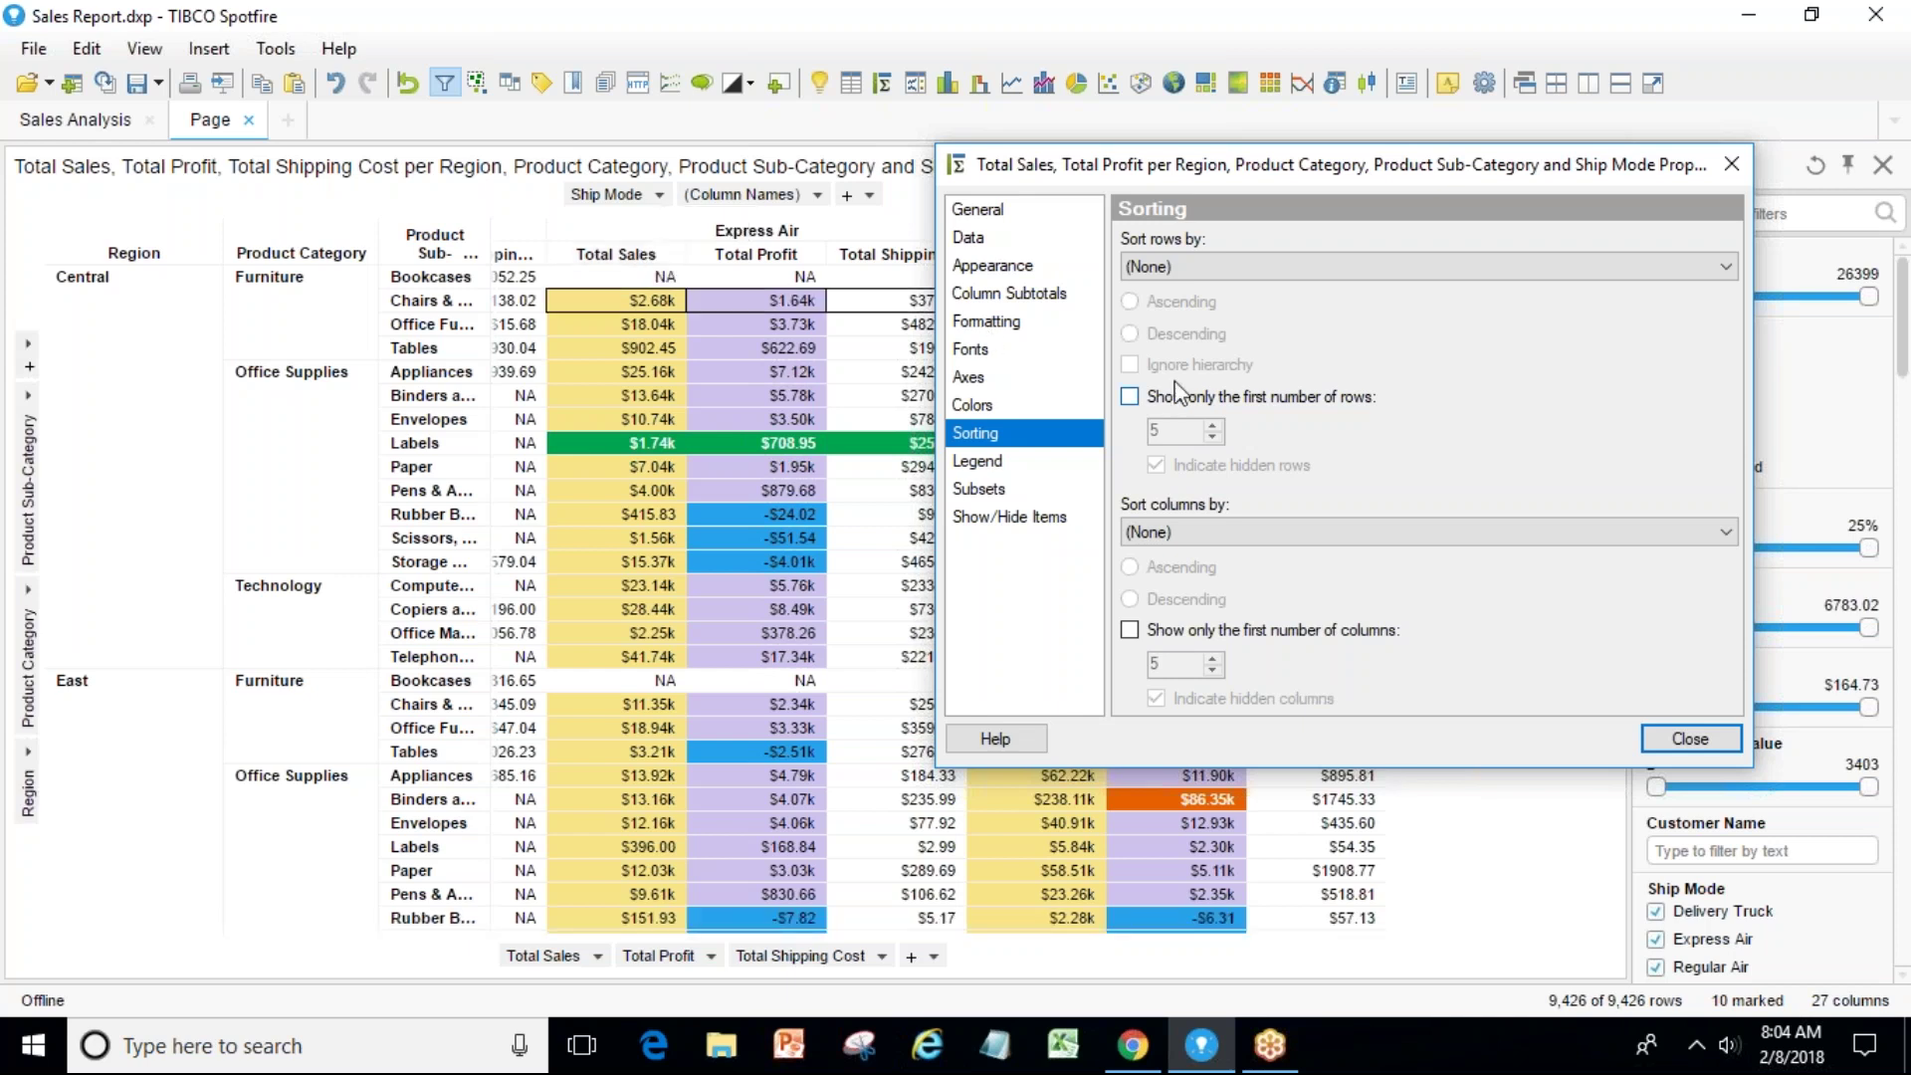
pyautogui.click(1237, 260)
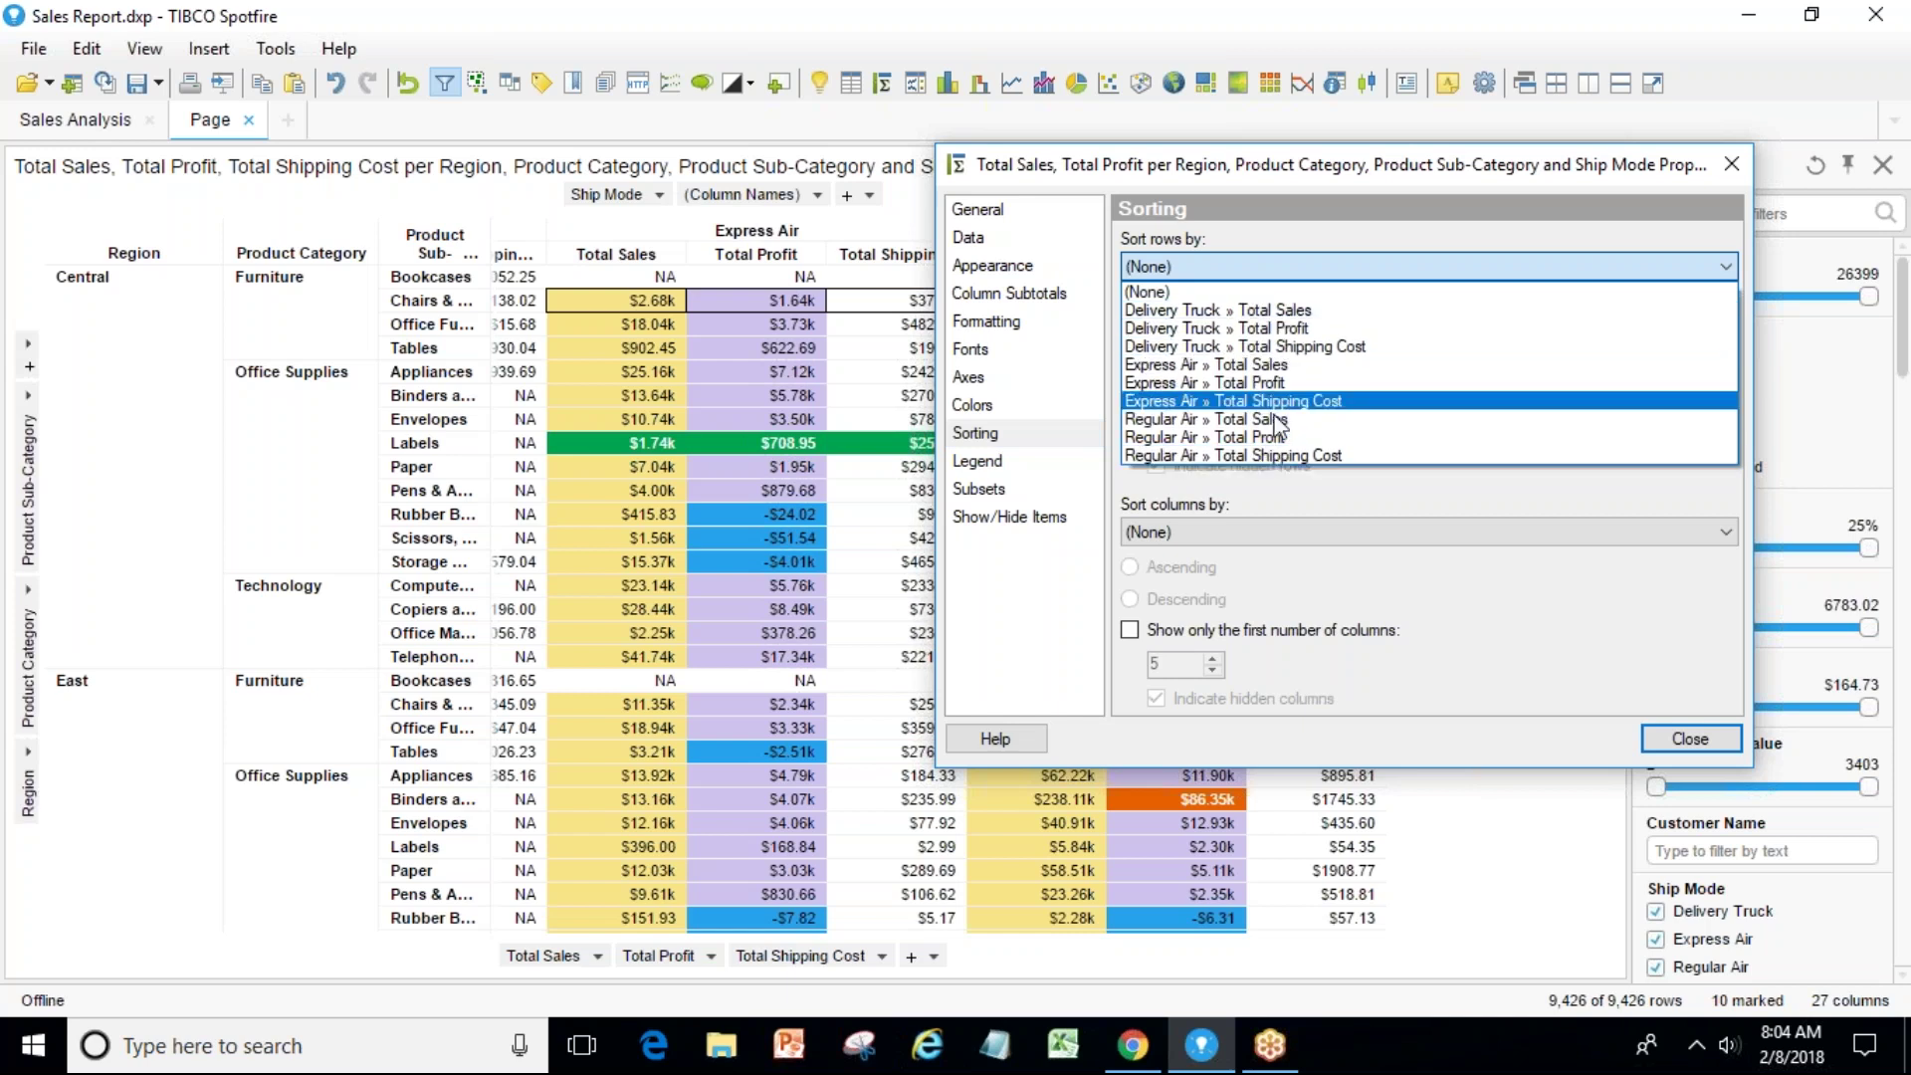
pyautogui.click(1287, 486)
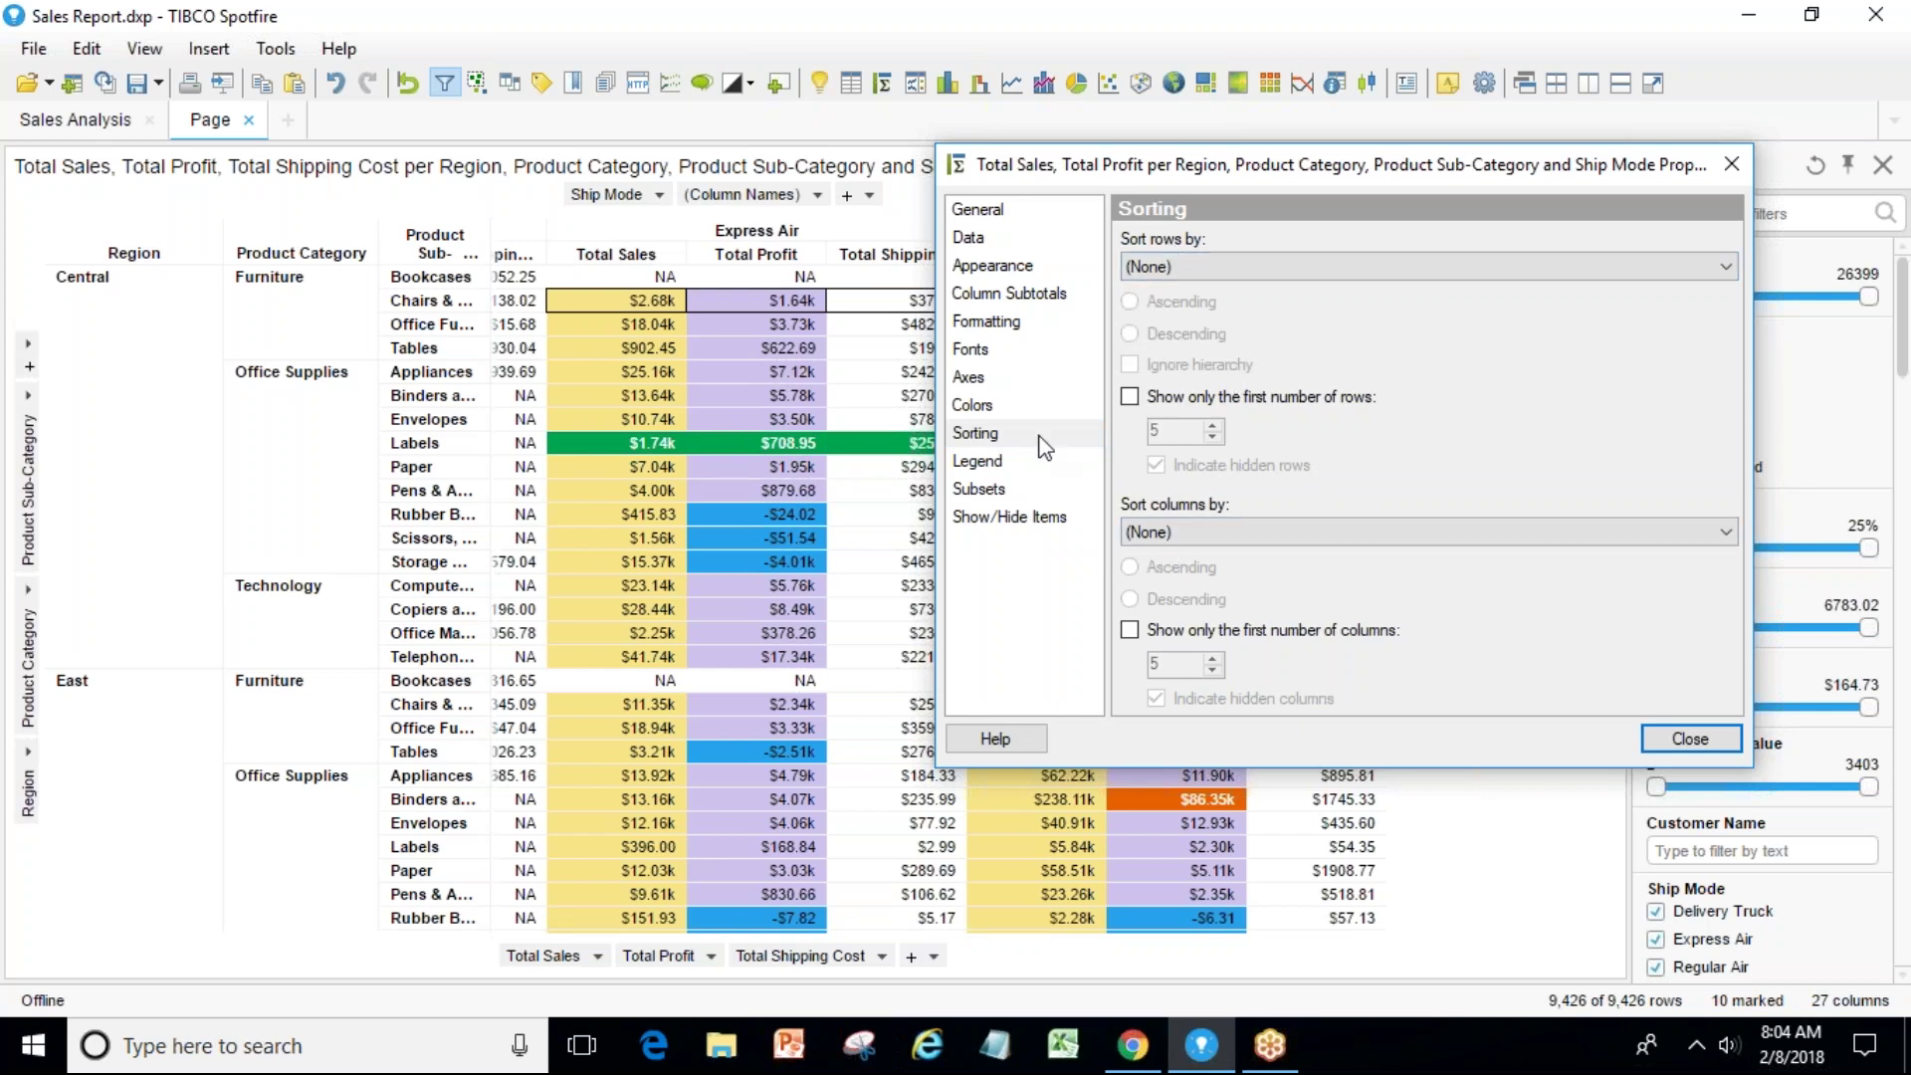
# Show the legend settings, uncover the color legend, clear the cell marking and change the Losses color to red in the legend.
pyautogui.click(1007, 456)
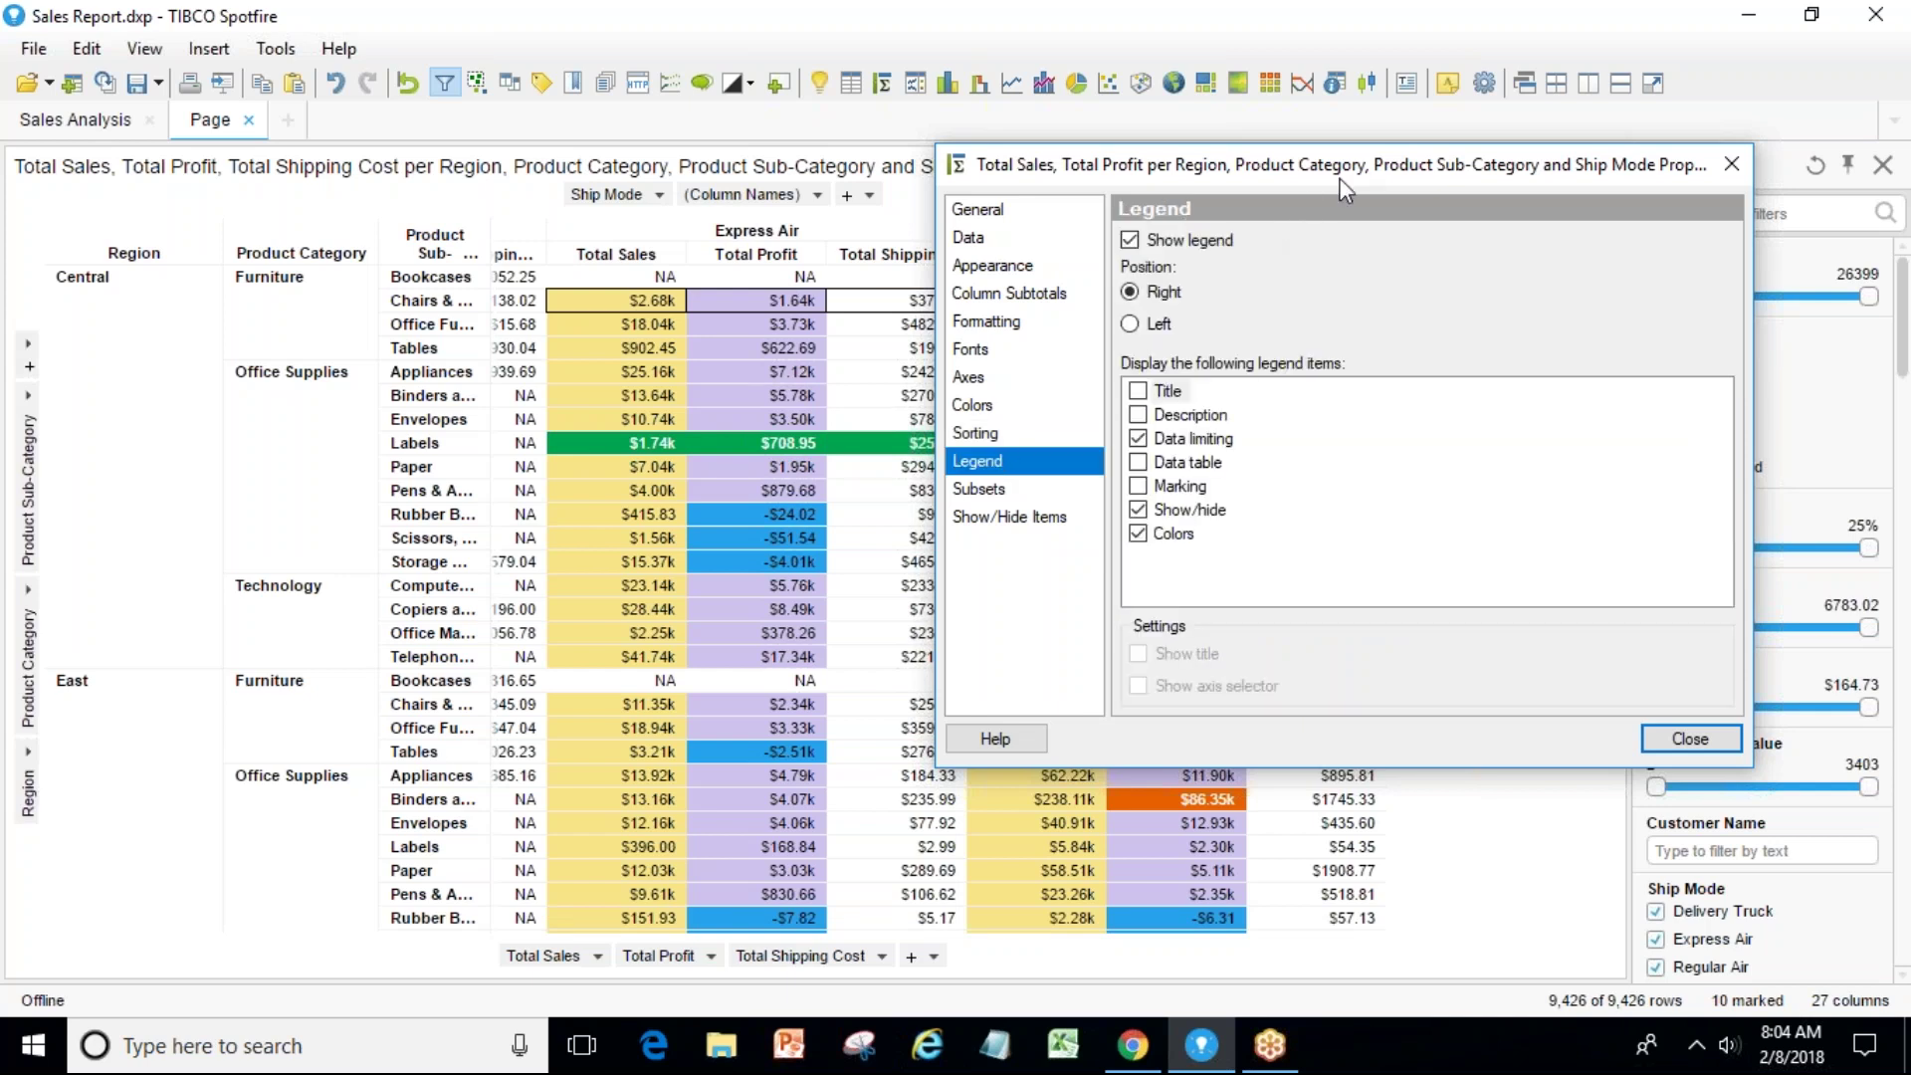
pyautogui.moveTo(1378, 179); pyautogui.dragTo(935, 167)
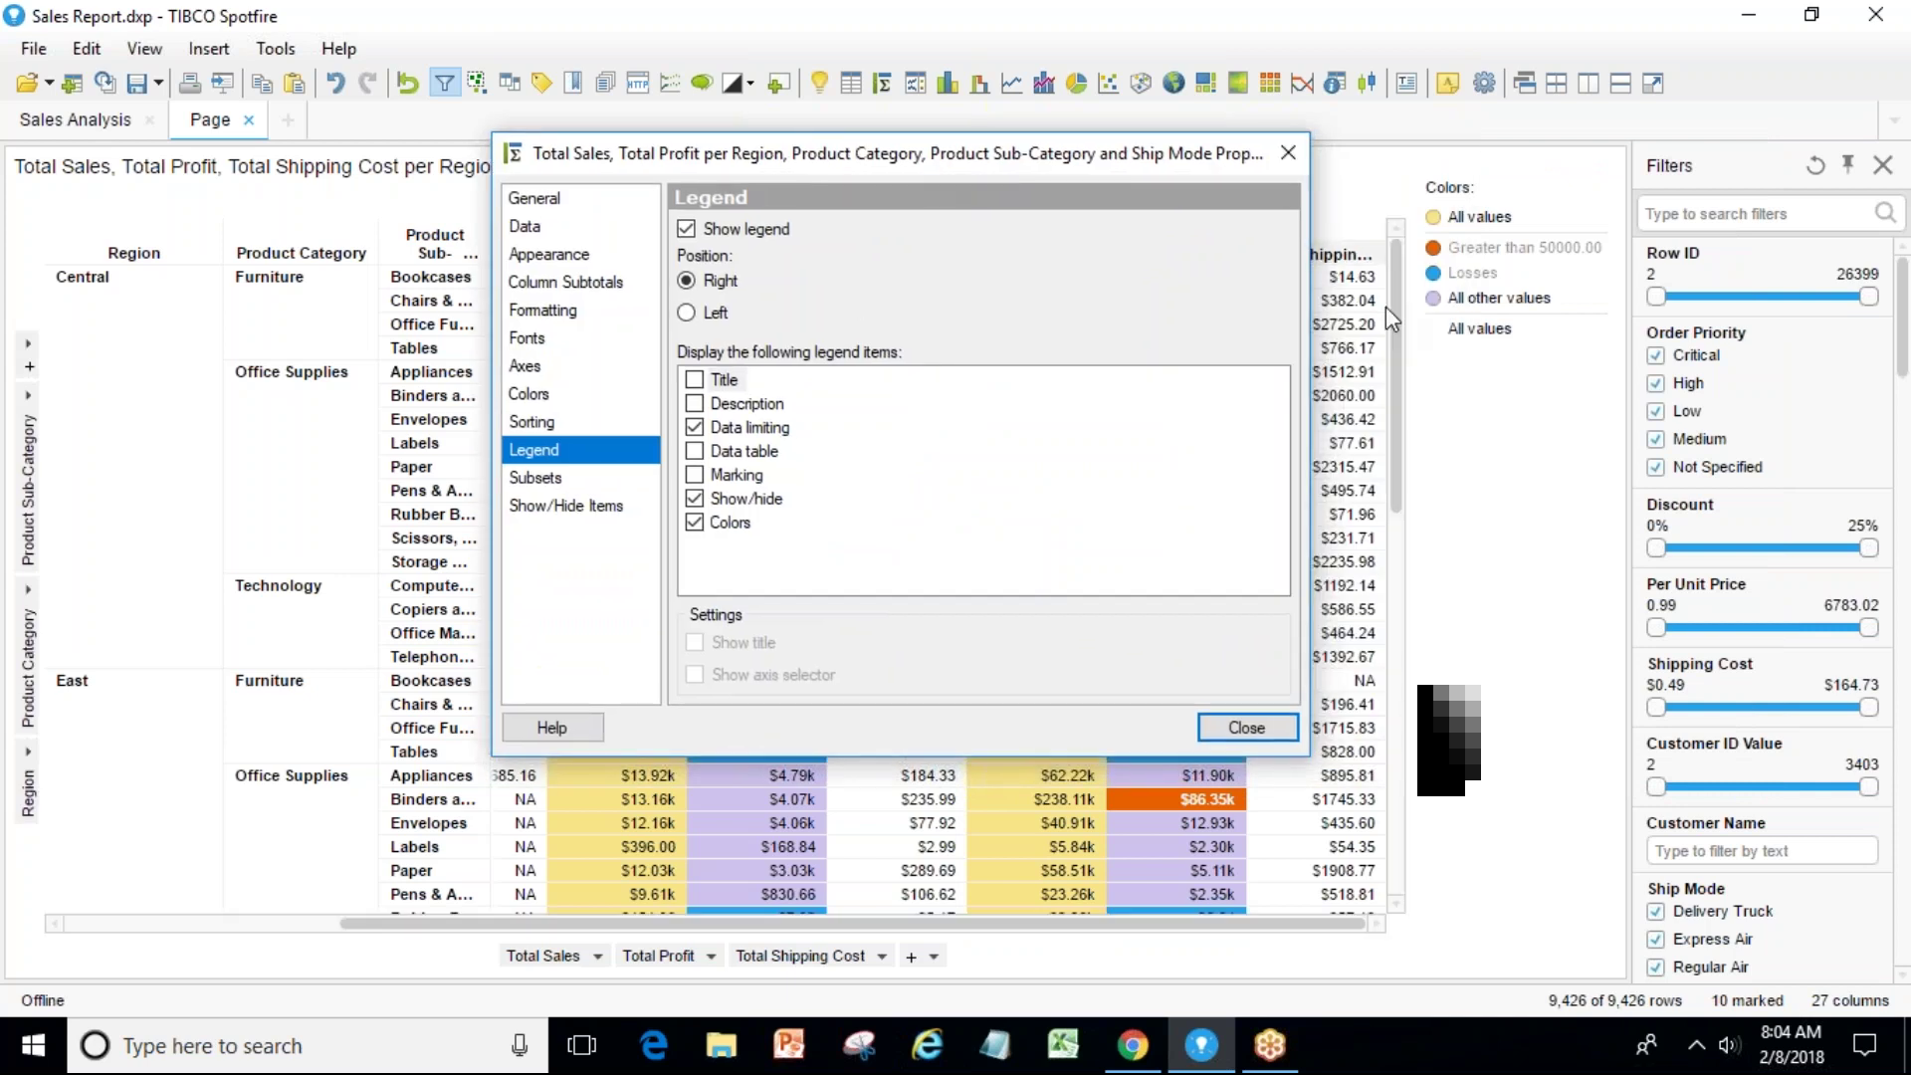
pyautogui.click(1459, 440)
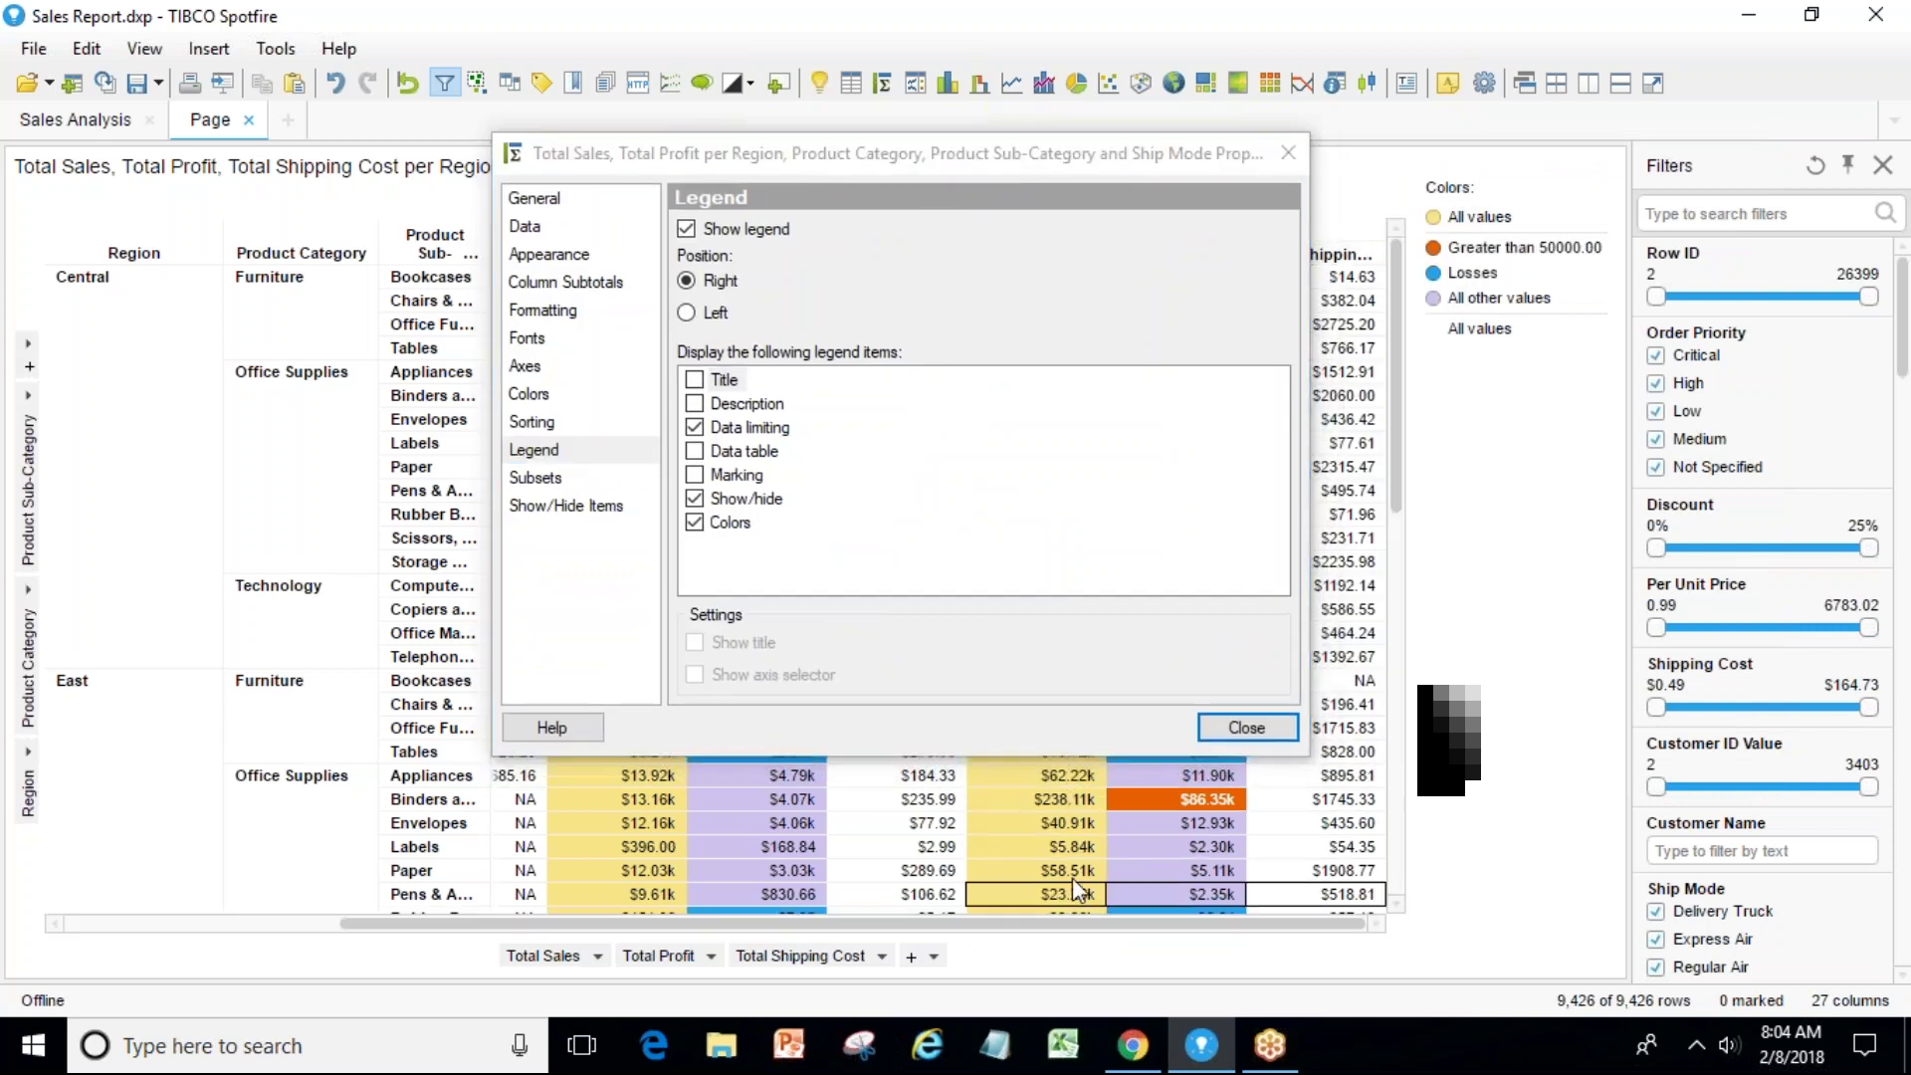
pyautogui.click(1453, 283)
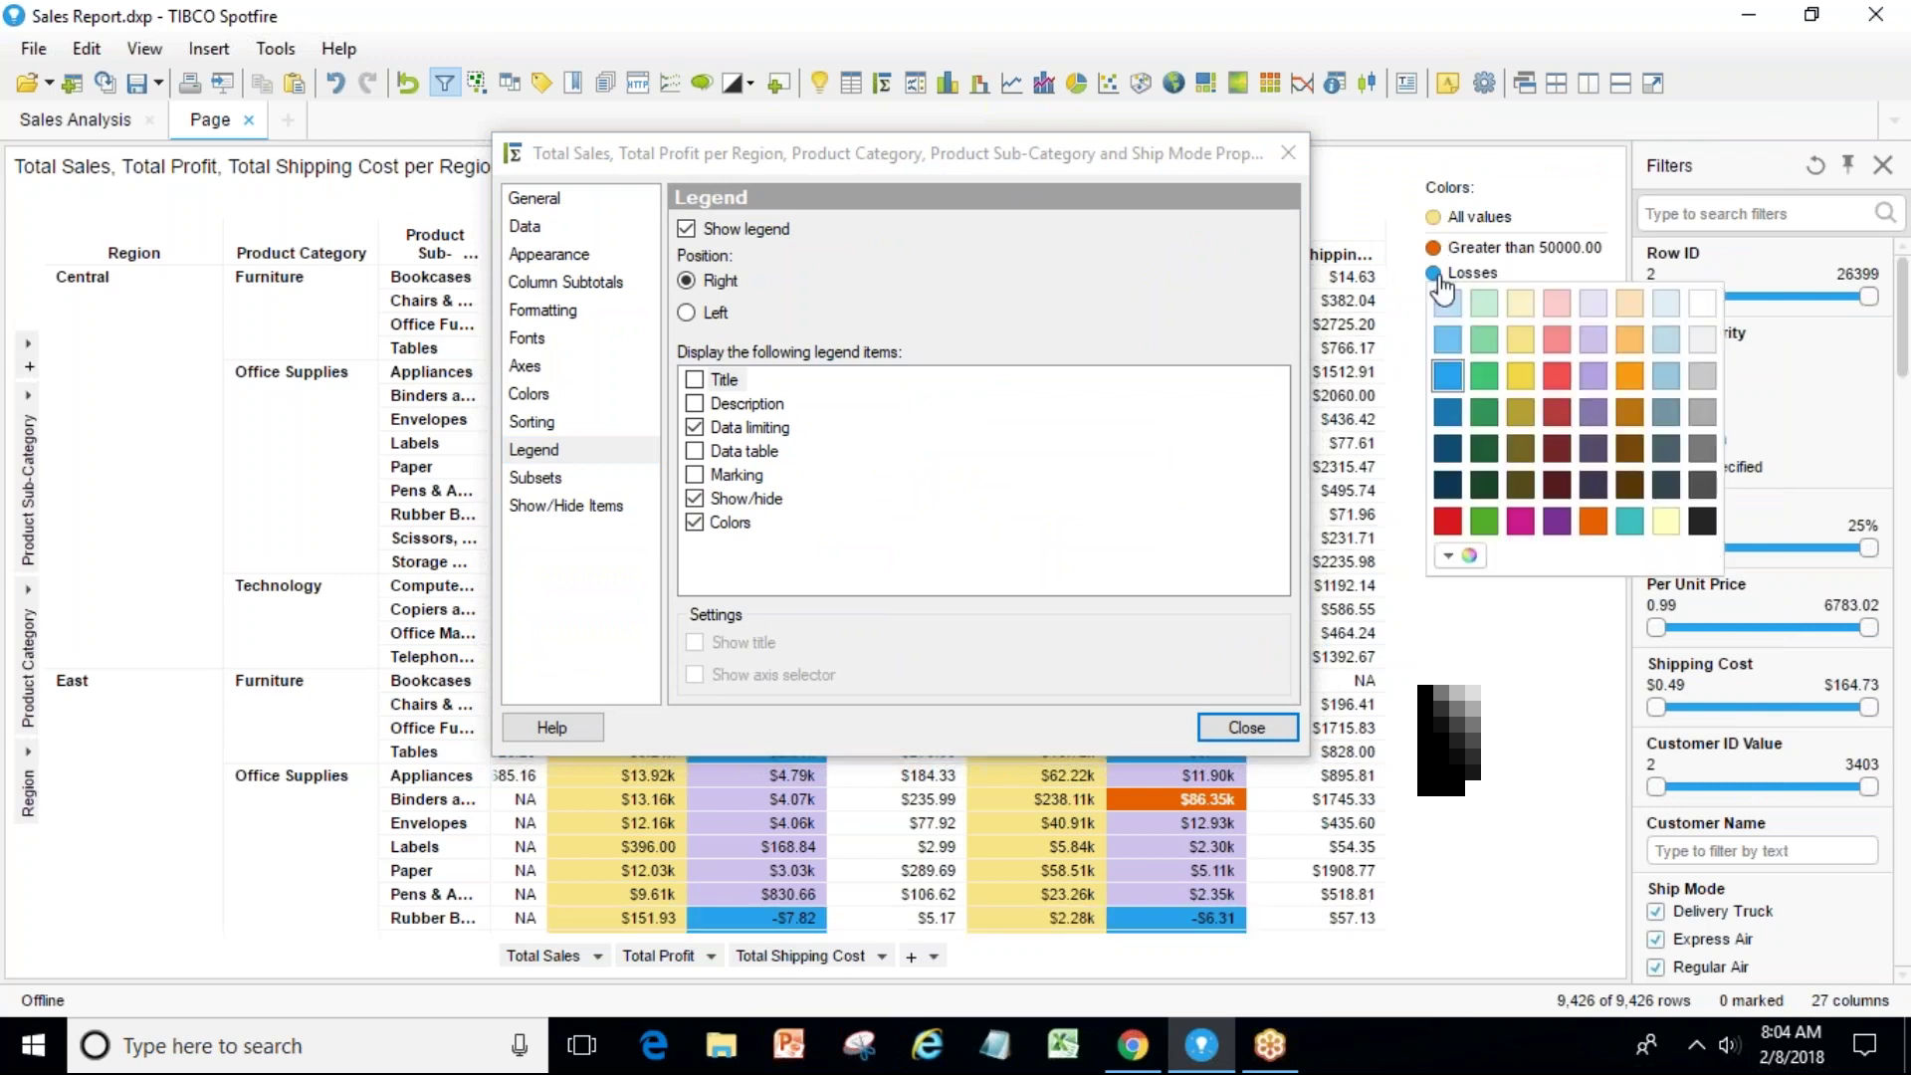
pyautogui.click(1445, 520)
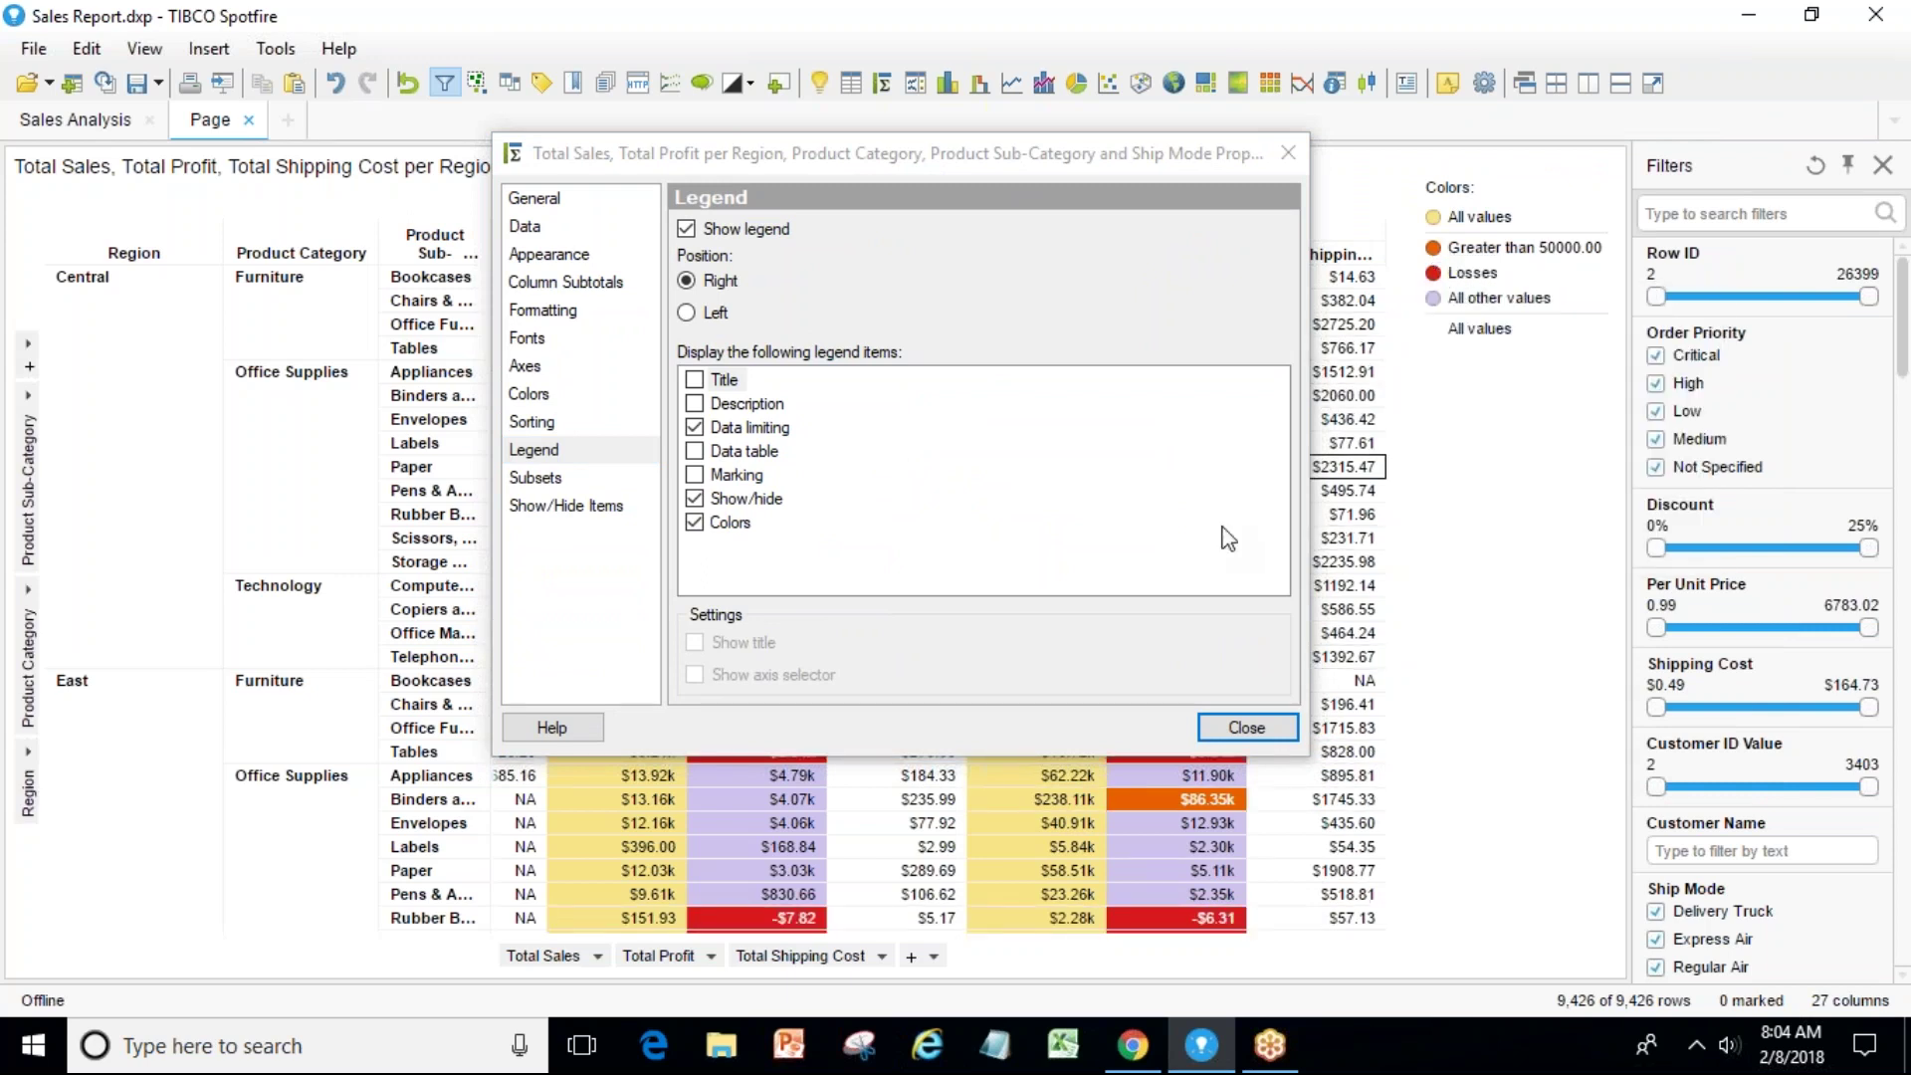
# Change the Greater than 50000 rule to dark blue in the legend and close the properties.
pyautogui.click(1448, 273)
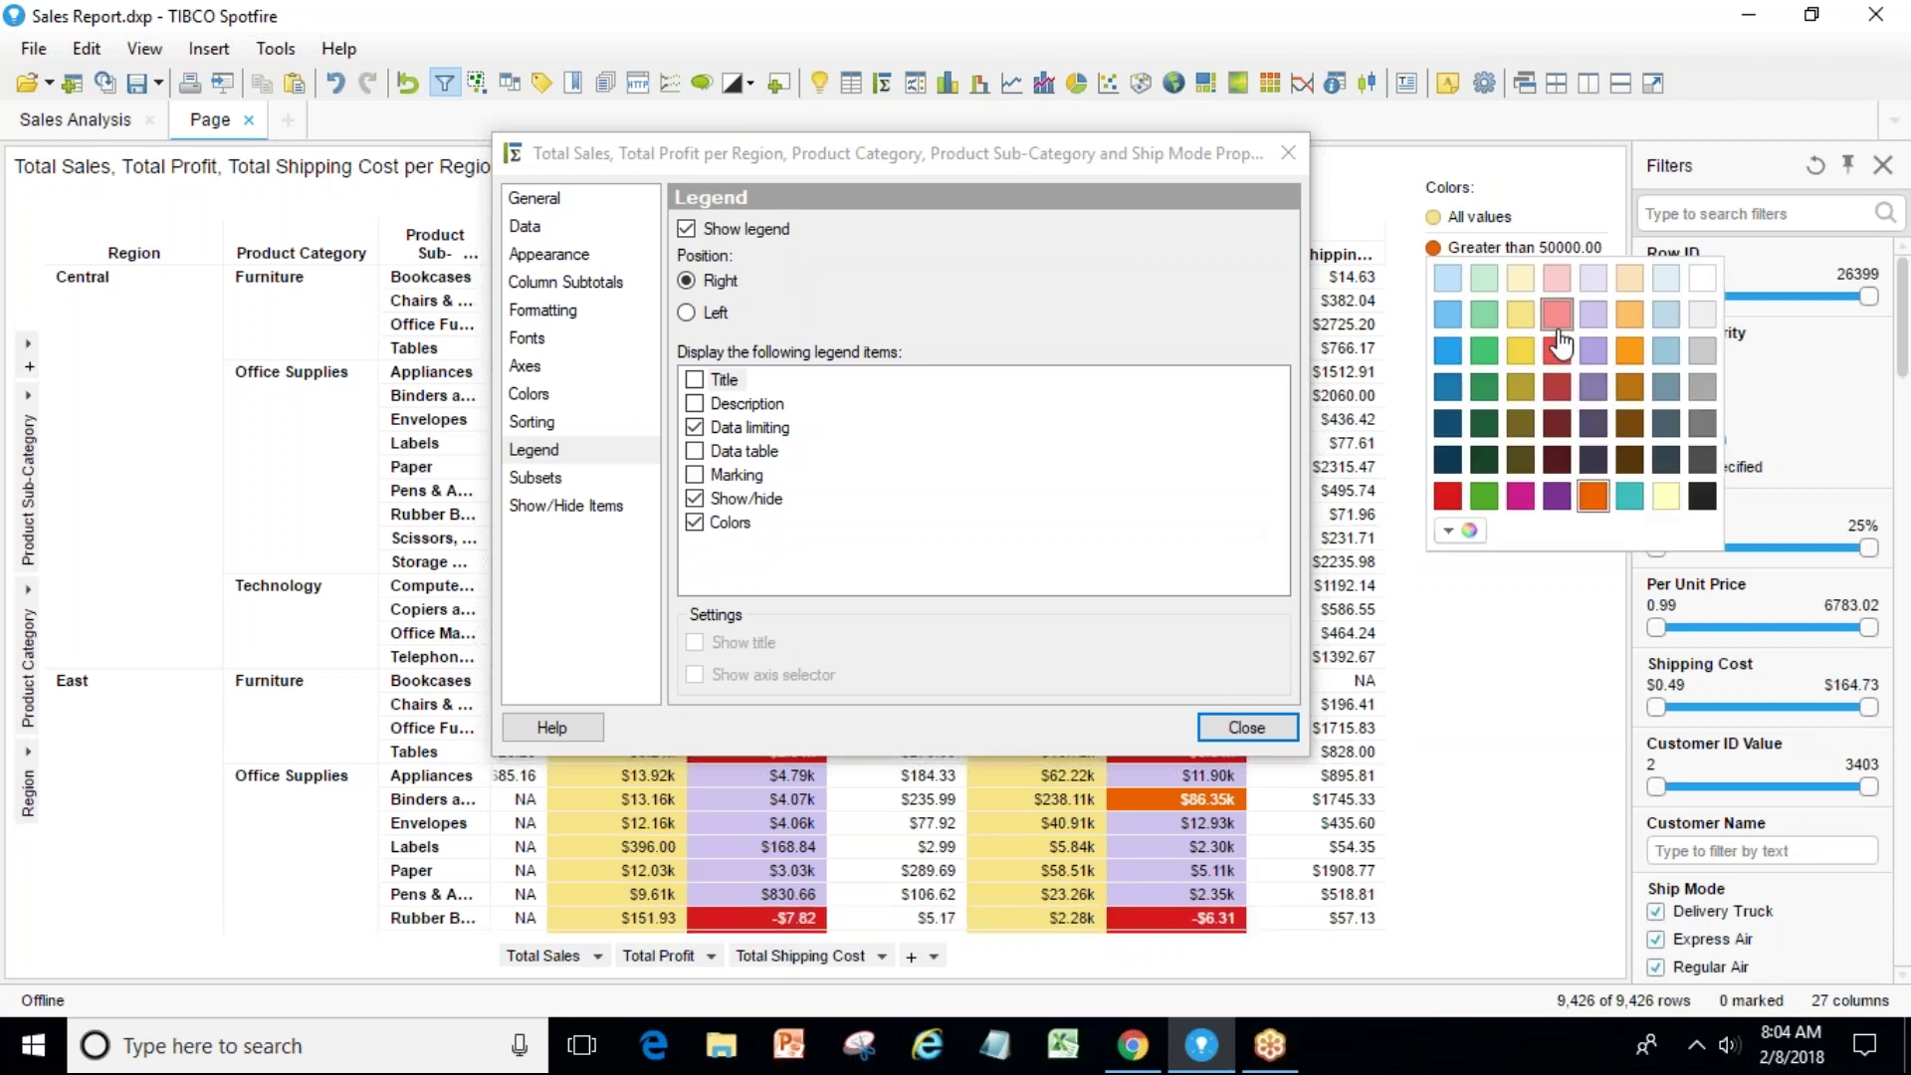
pyautogui.click(1448, 388)
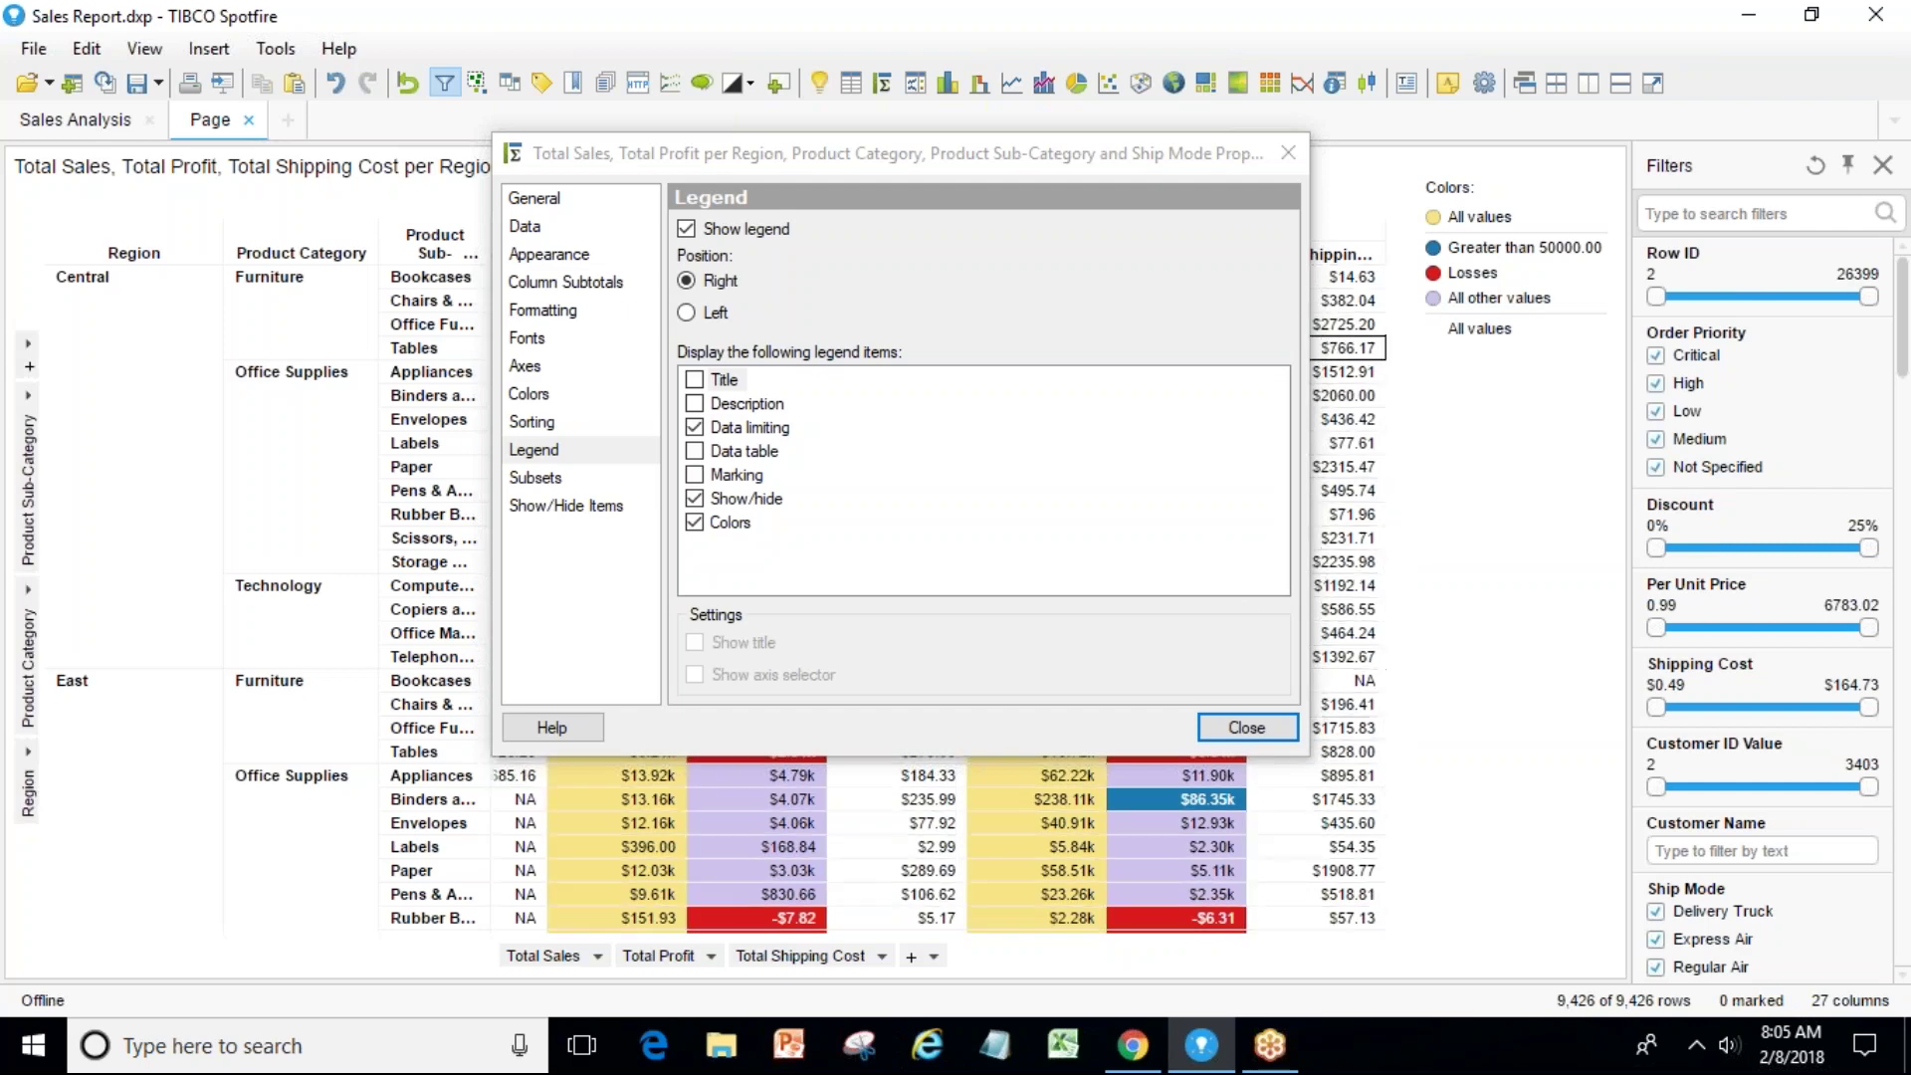
pyautogui.click(1244, 731)
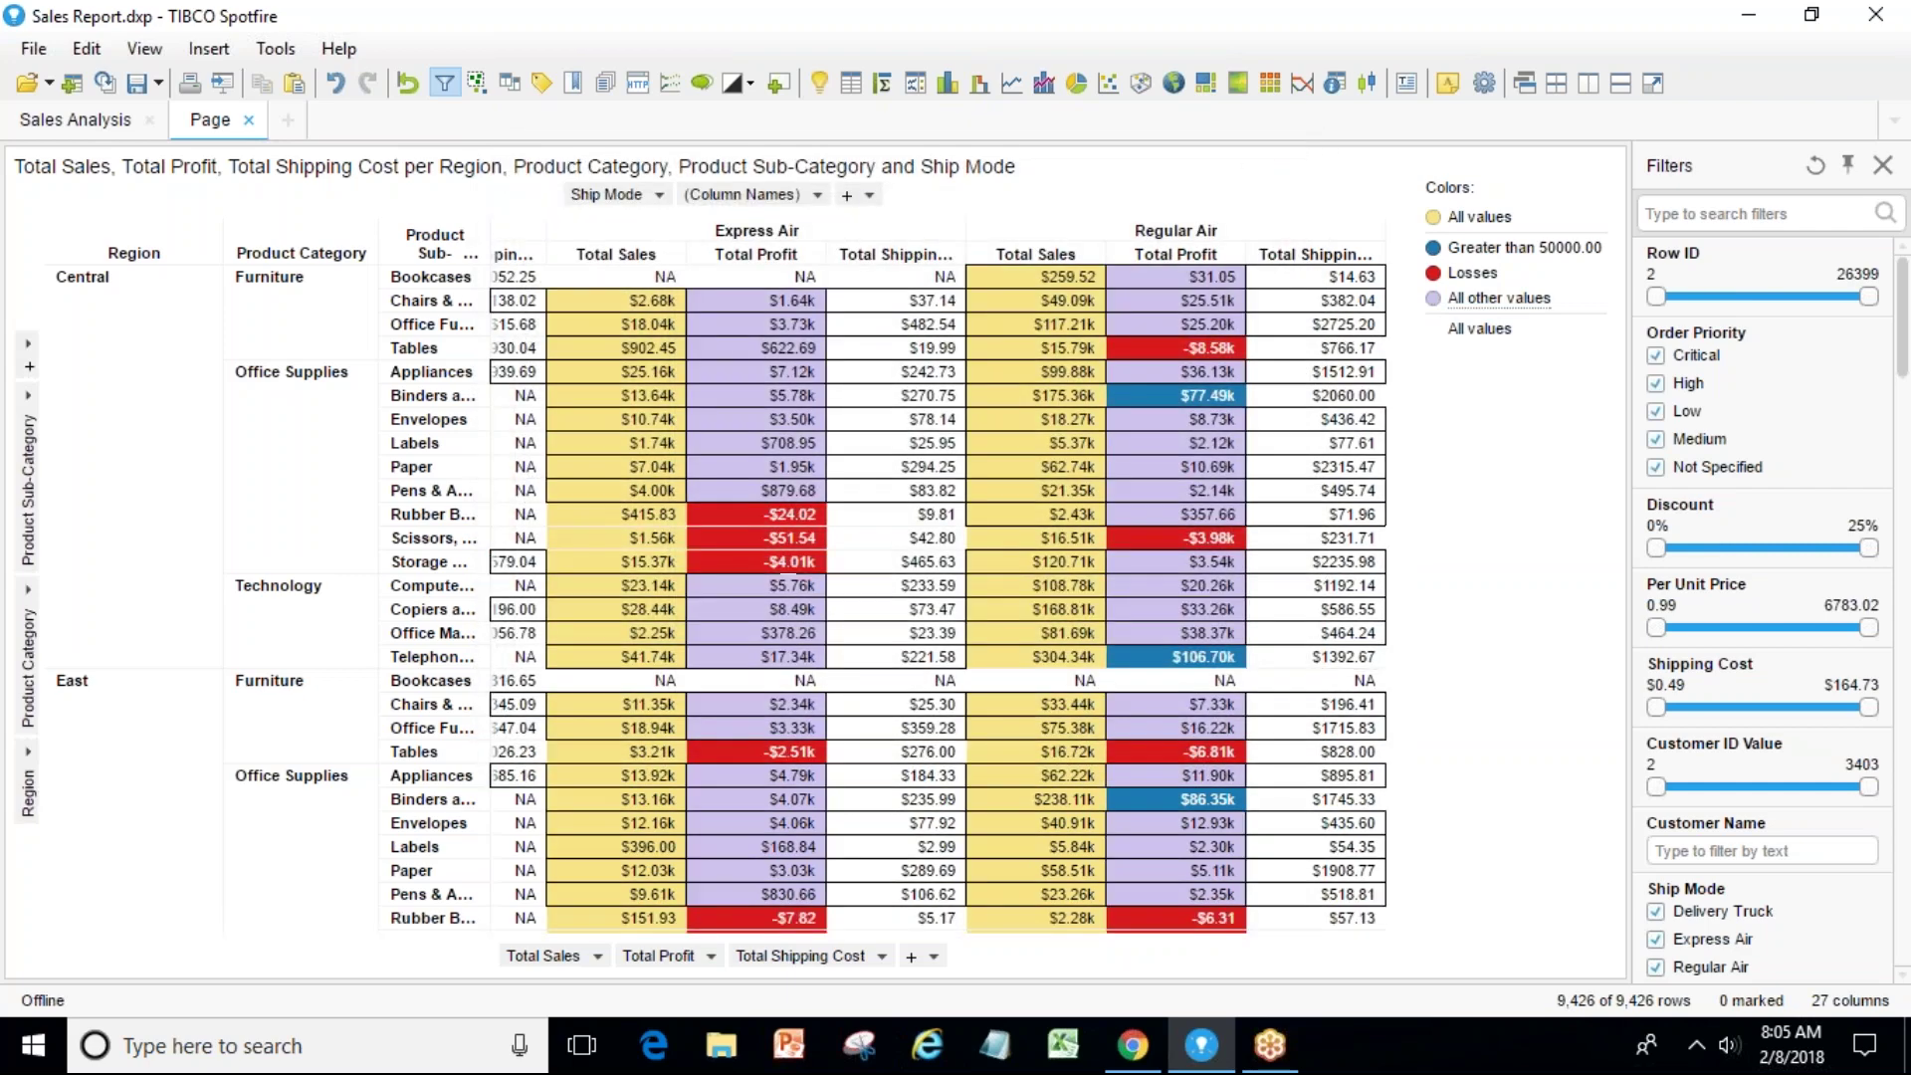
# Mark the Losses cells and then the Greater than 50000 cells through the color legend to check them, and clear the marking.
pyautogui.click(1478, 275)
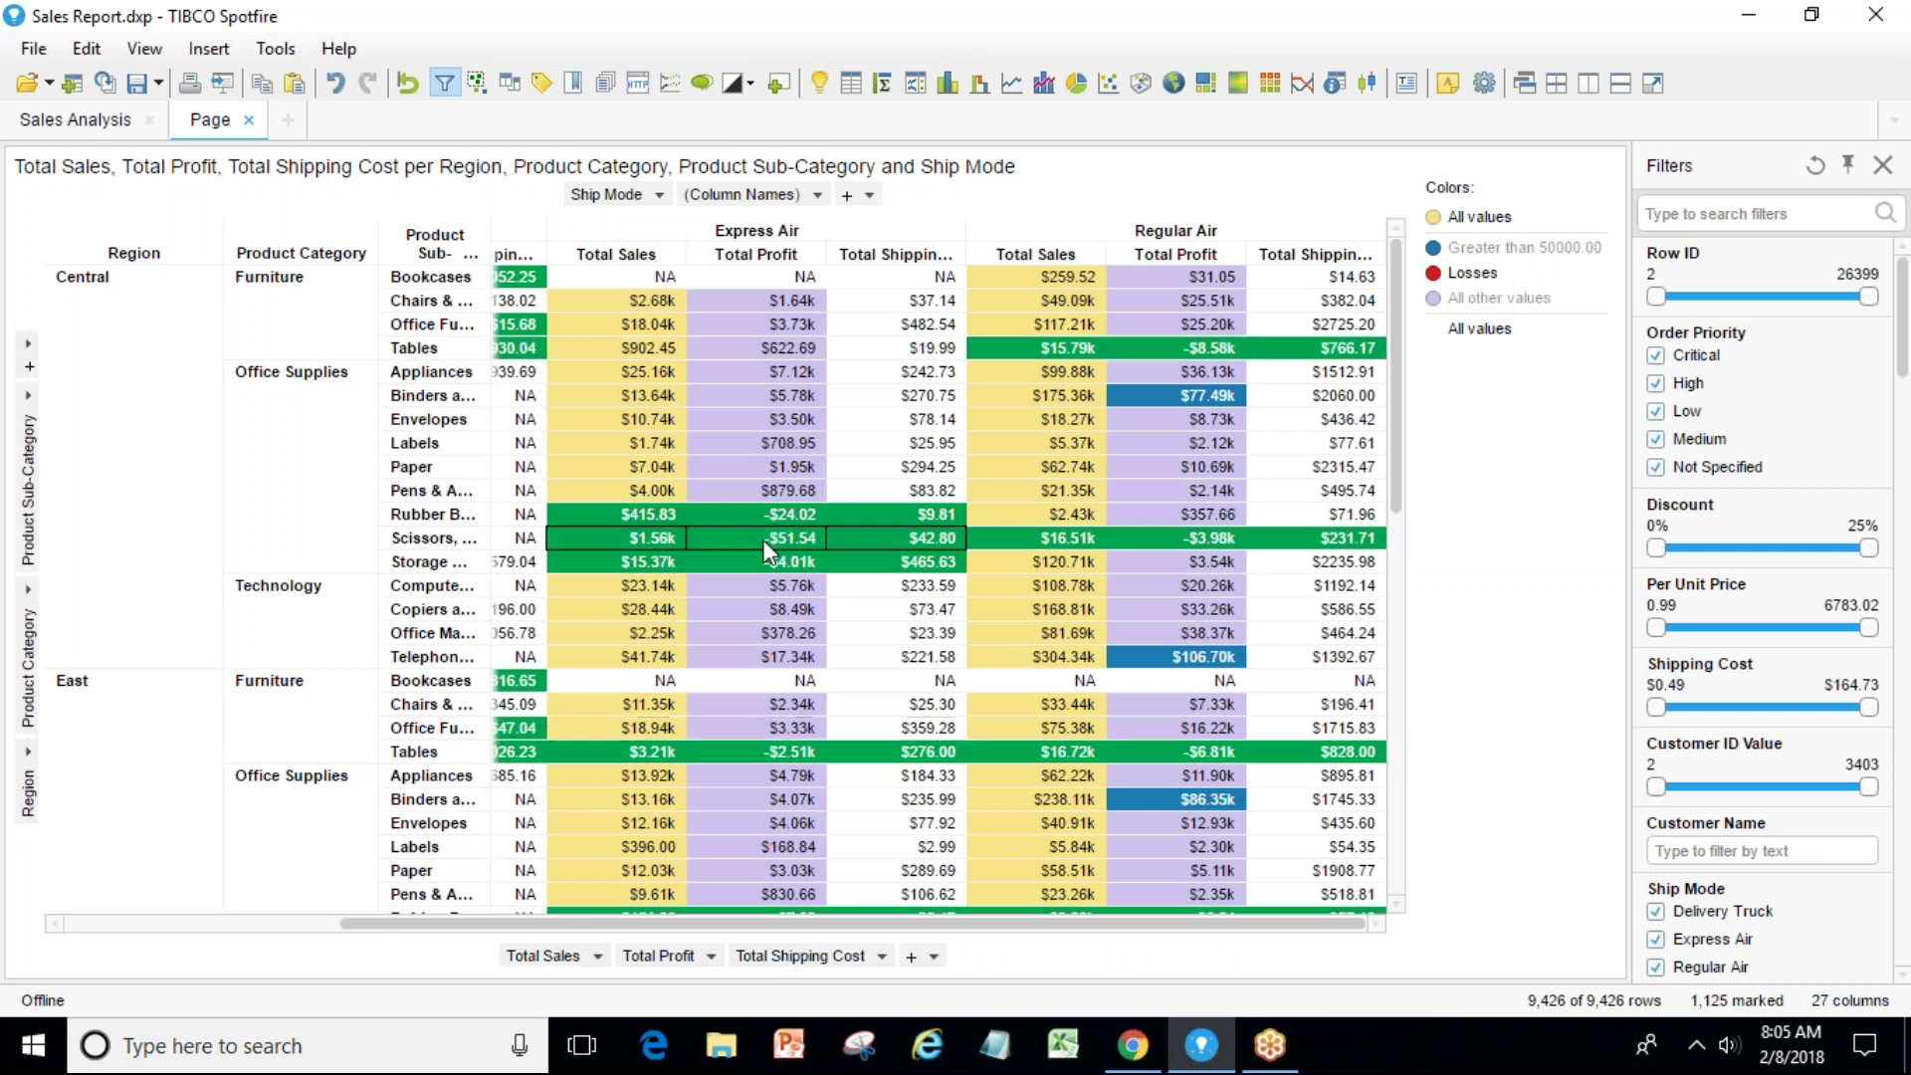
pyautogui.moveTo(723, 588)
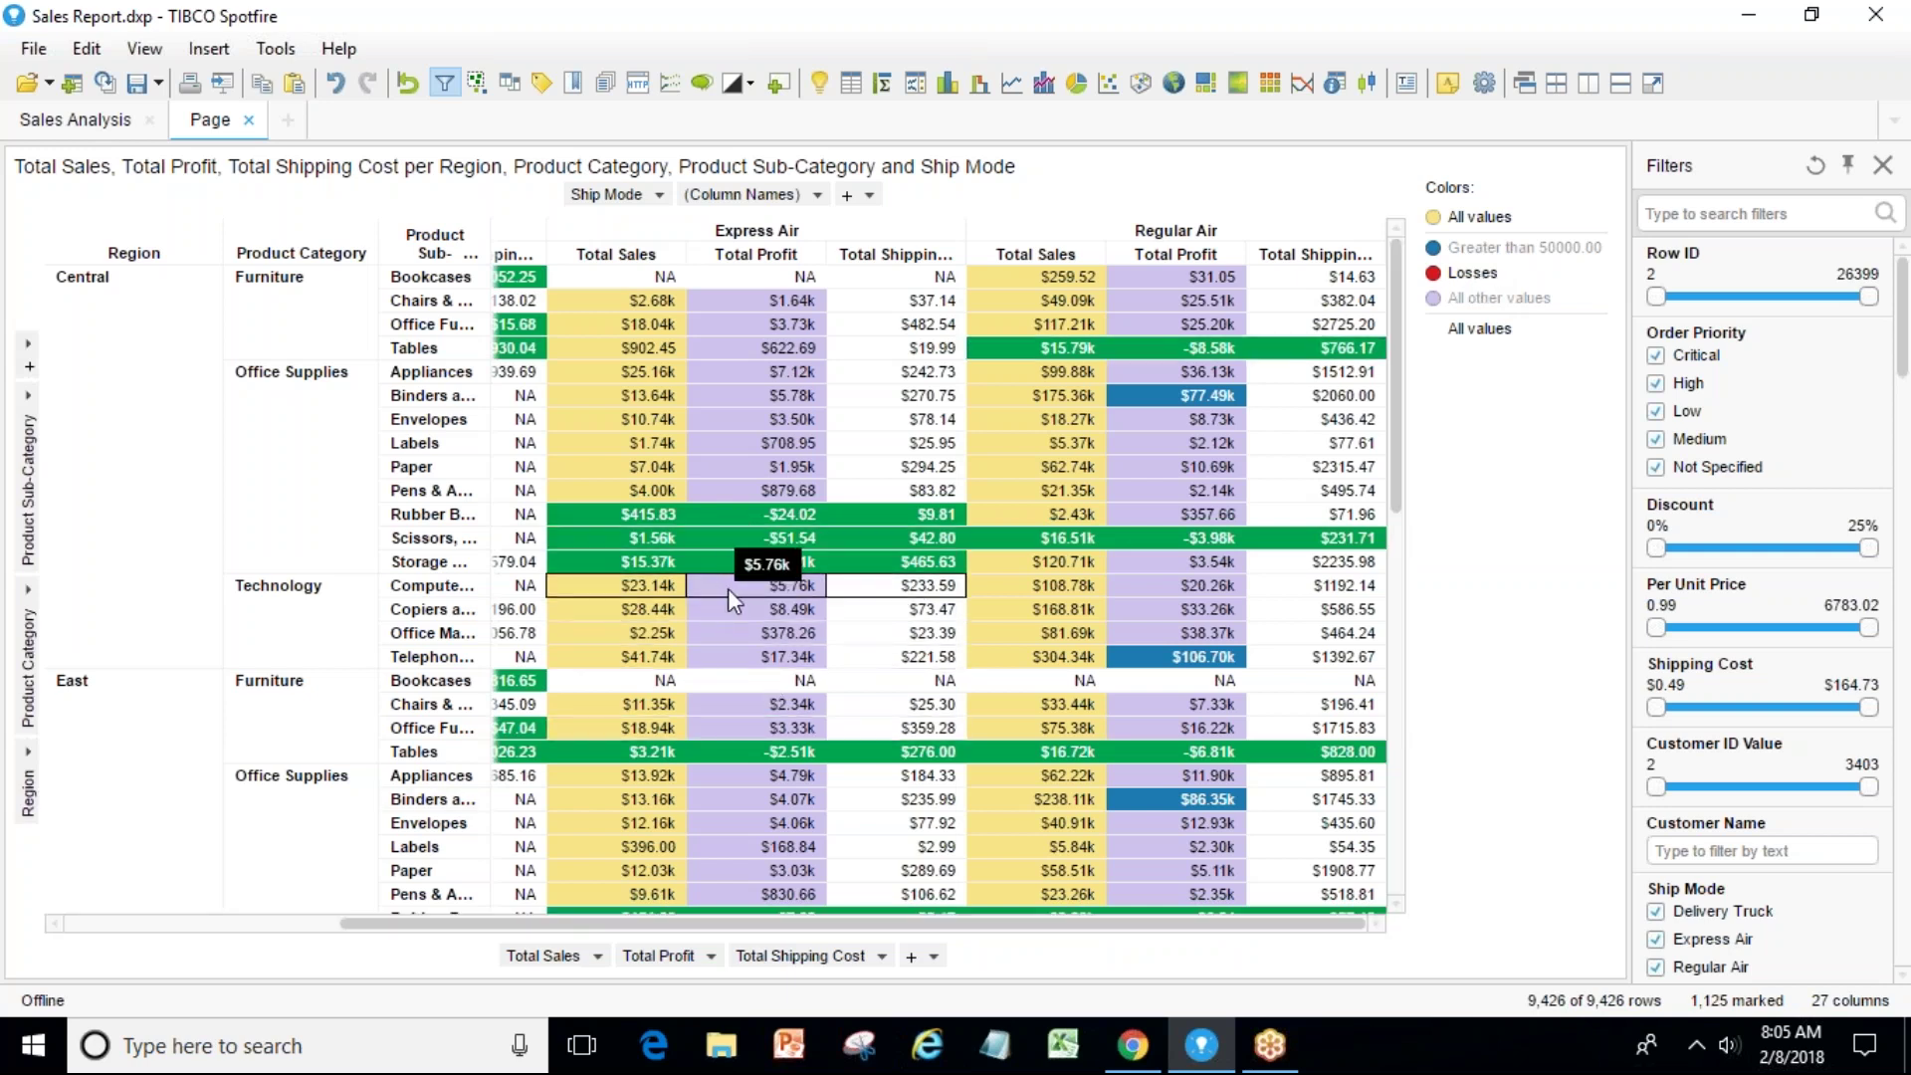
pyautogui.click(1523, 247)
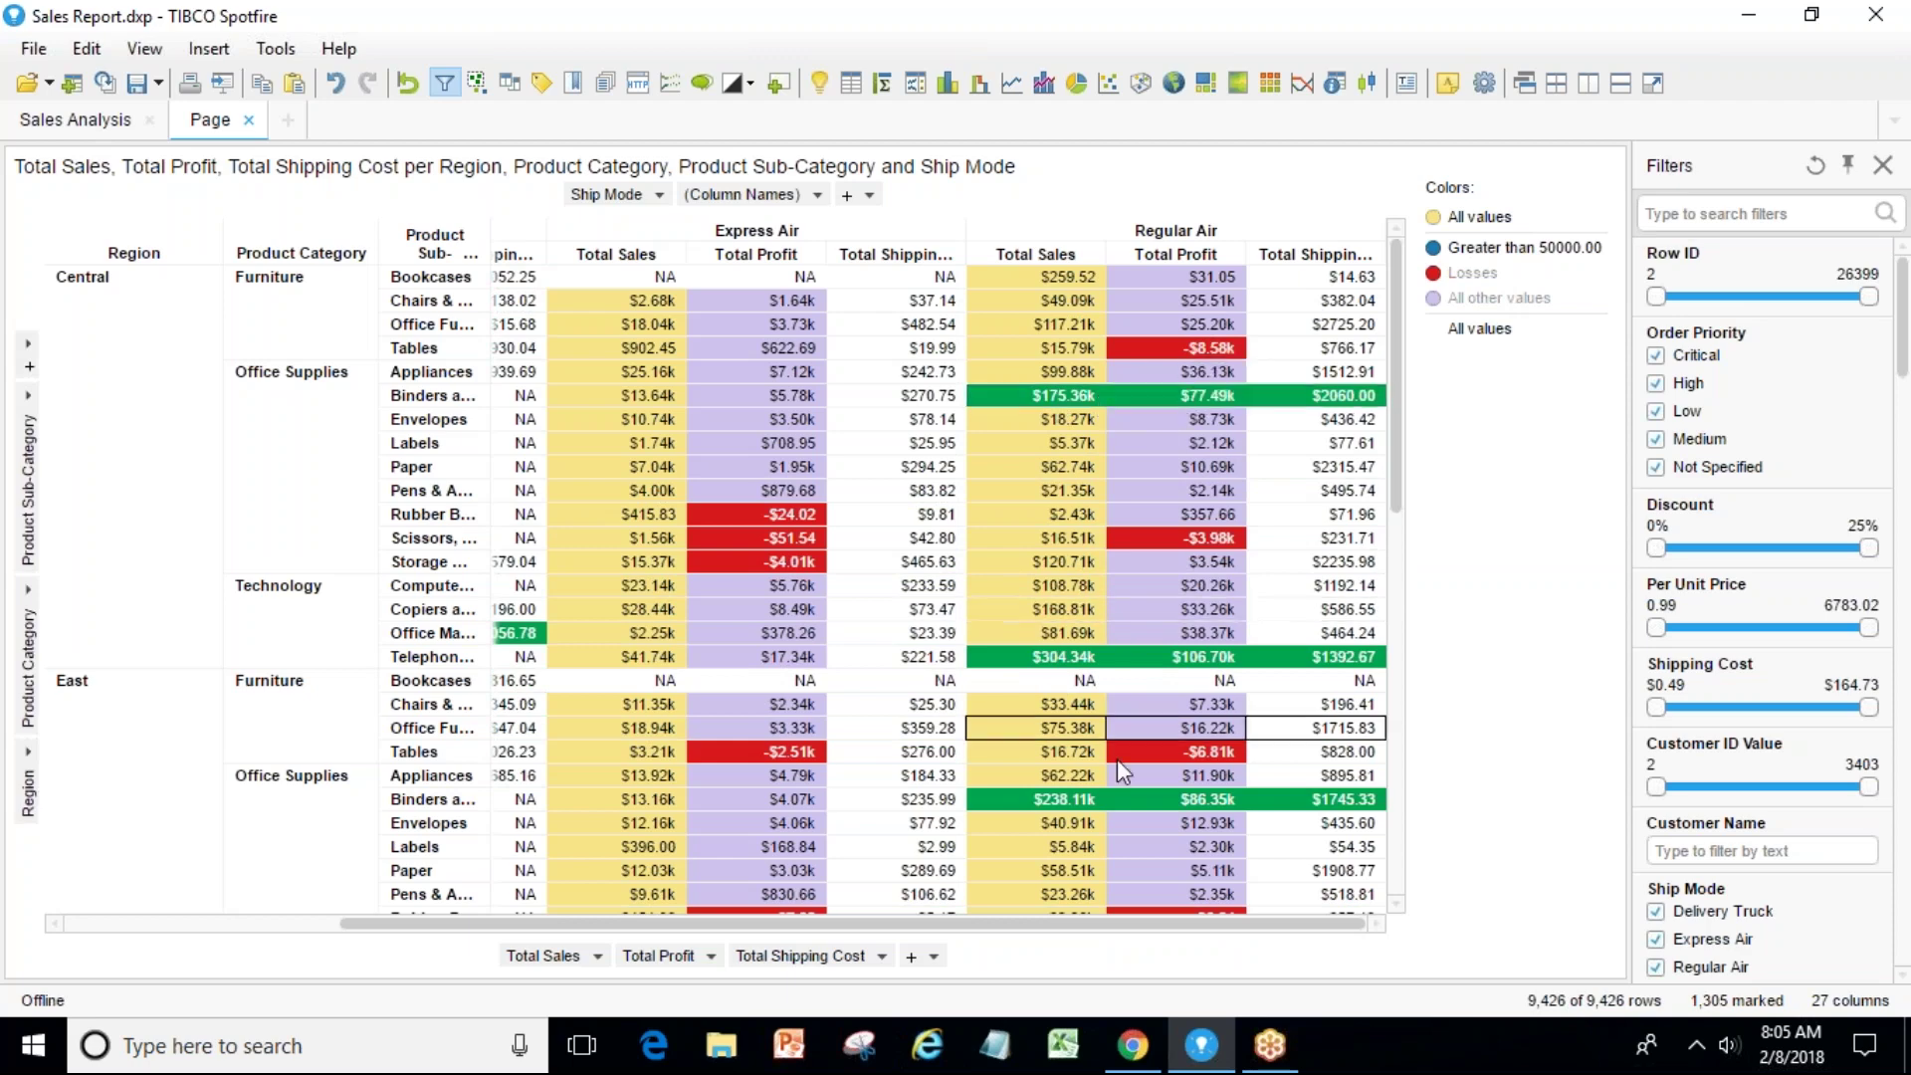
pyautogui.click(1473, 348)
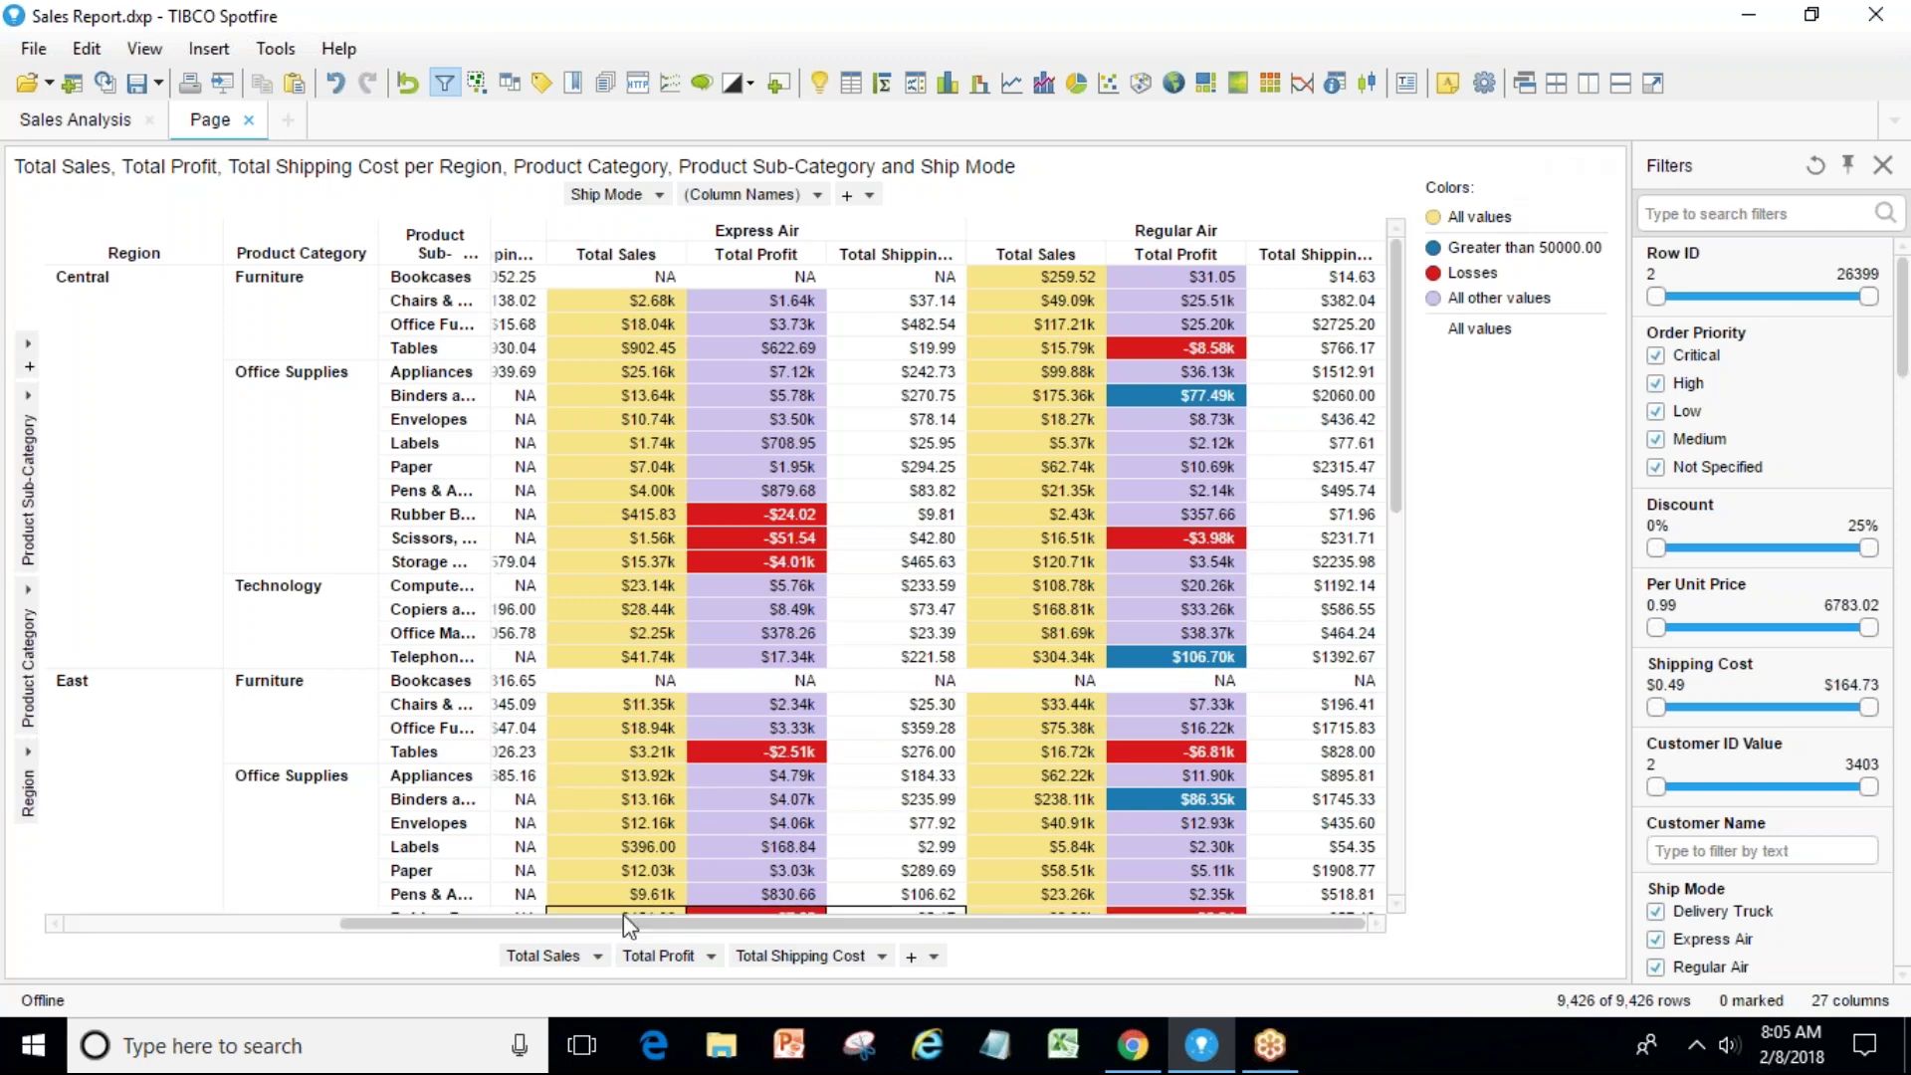
# Remove Product Sub-Category from the cross table's row hierarchy.
pyautogui.moveTo(568, 923); pyautogui.dragTo(243, 933)
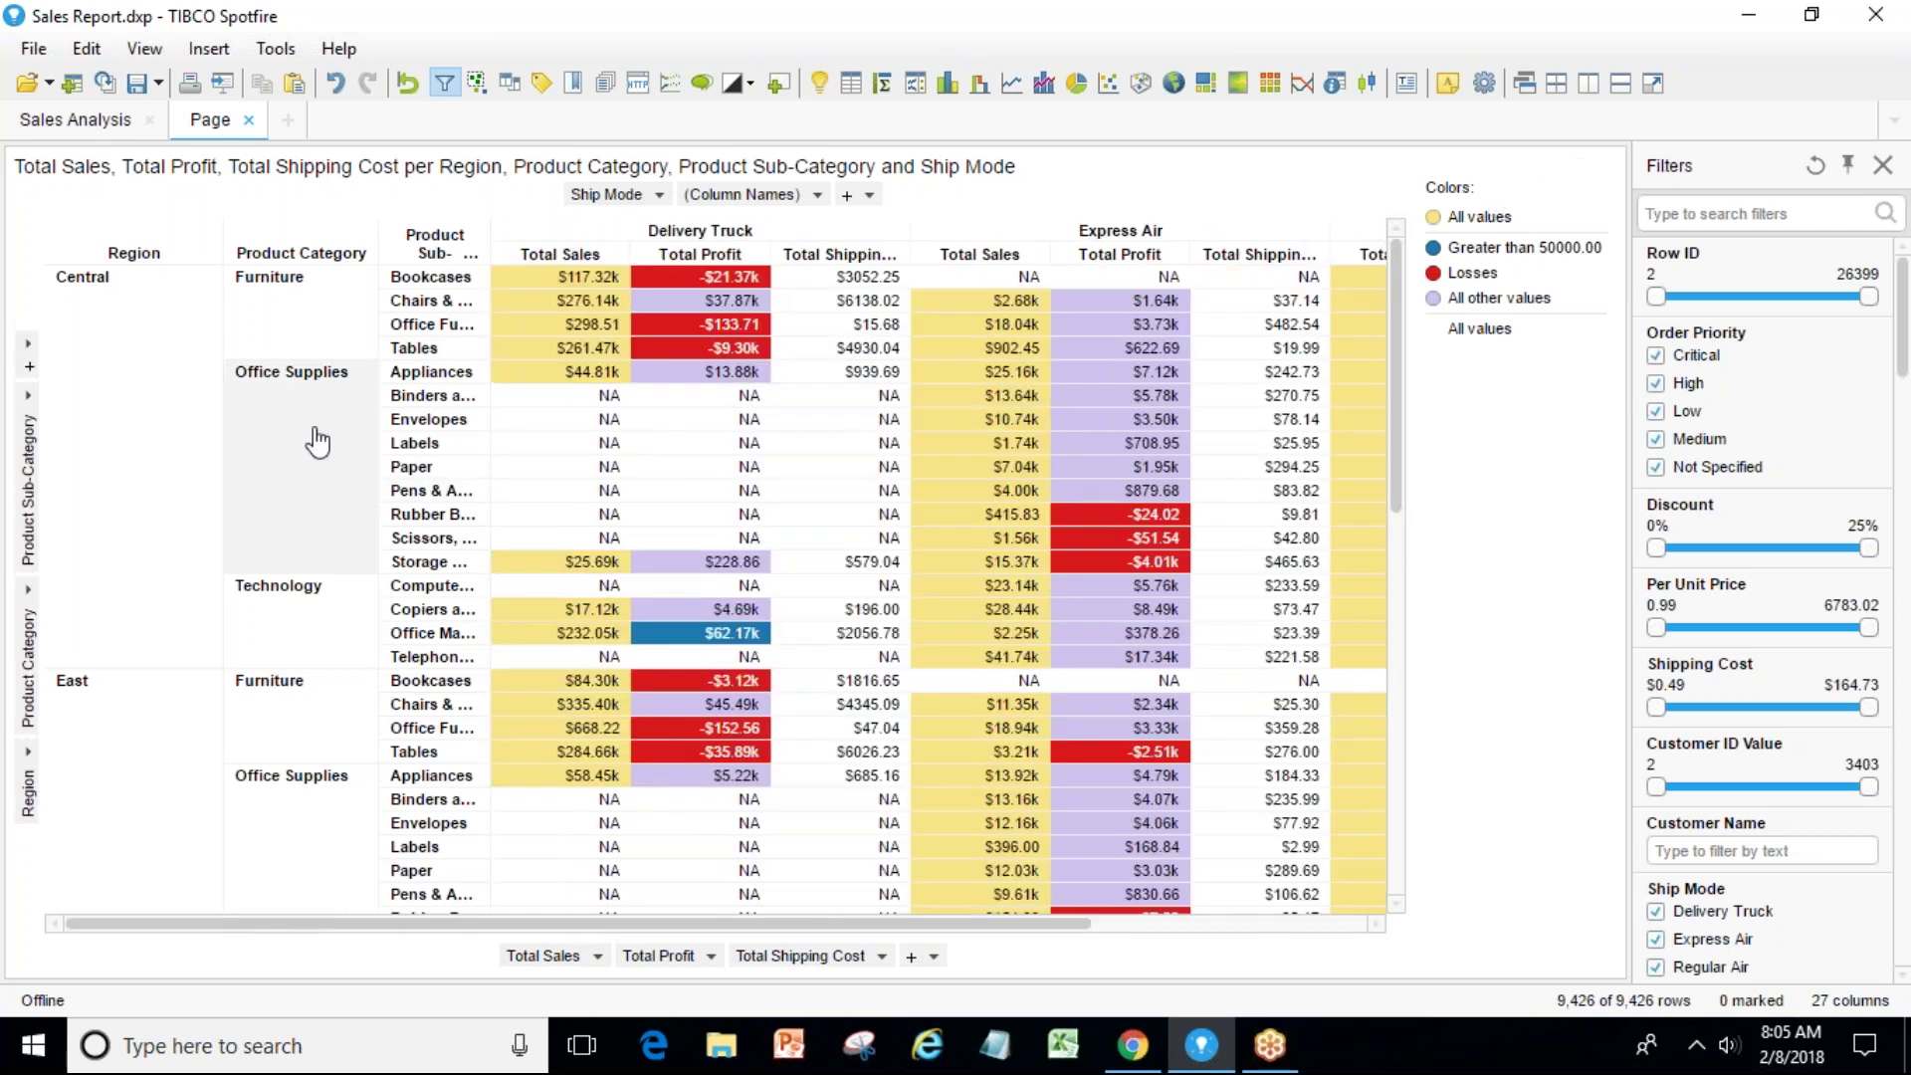
pyautogui.click(25, 403)
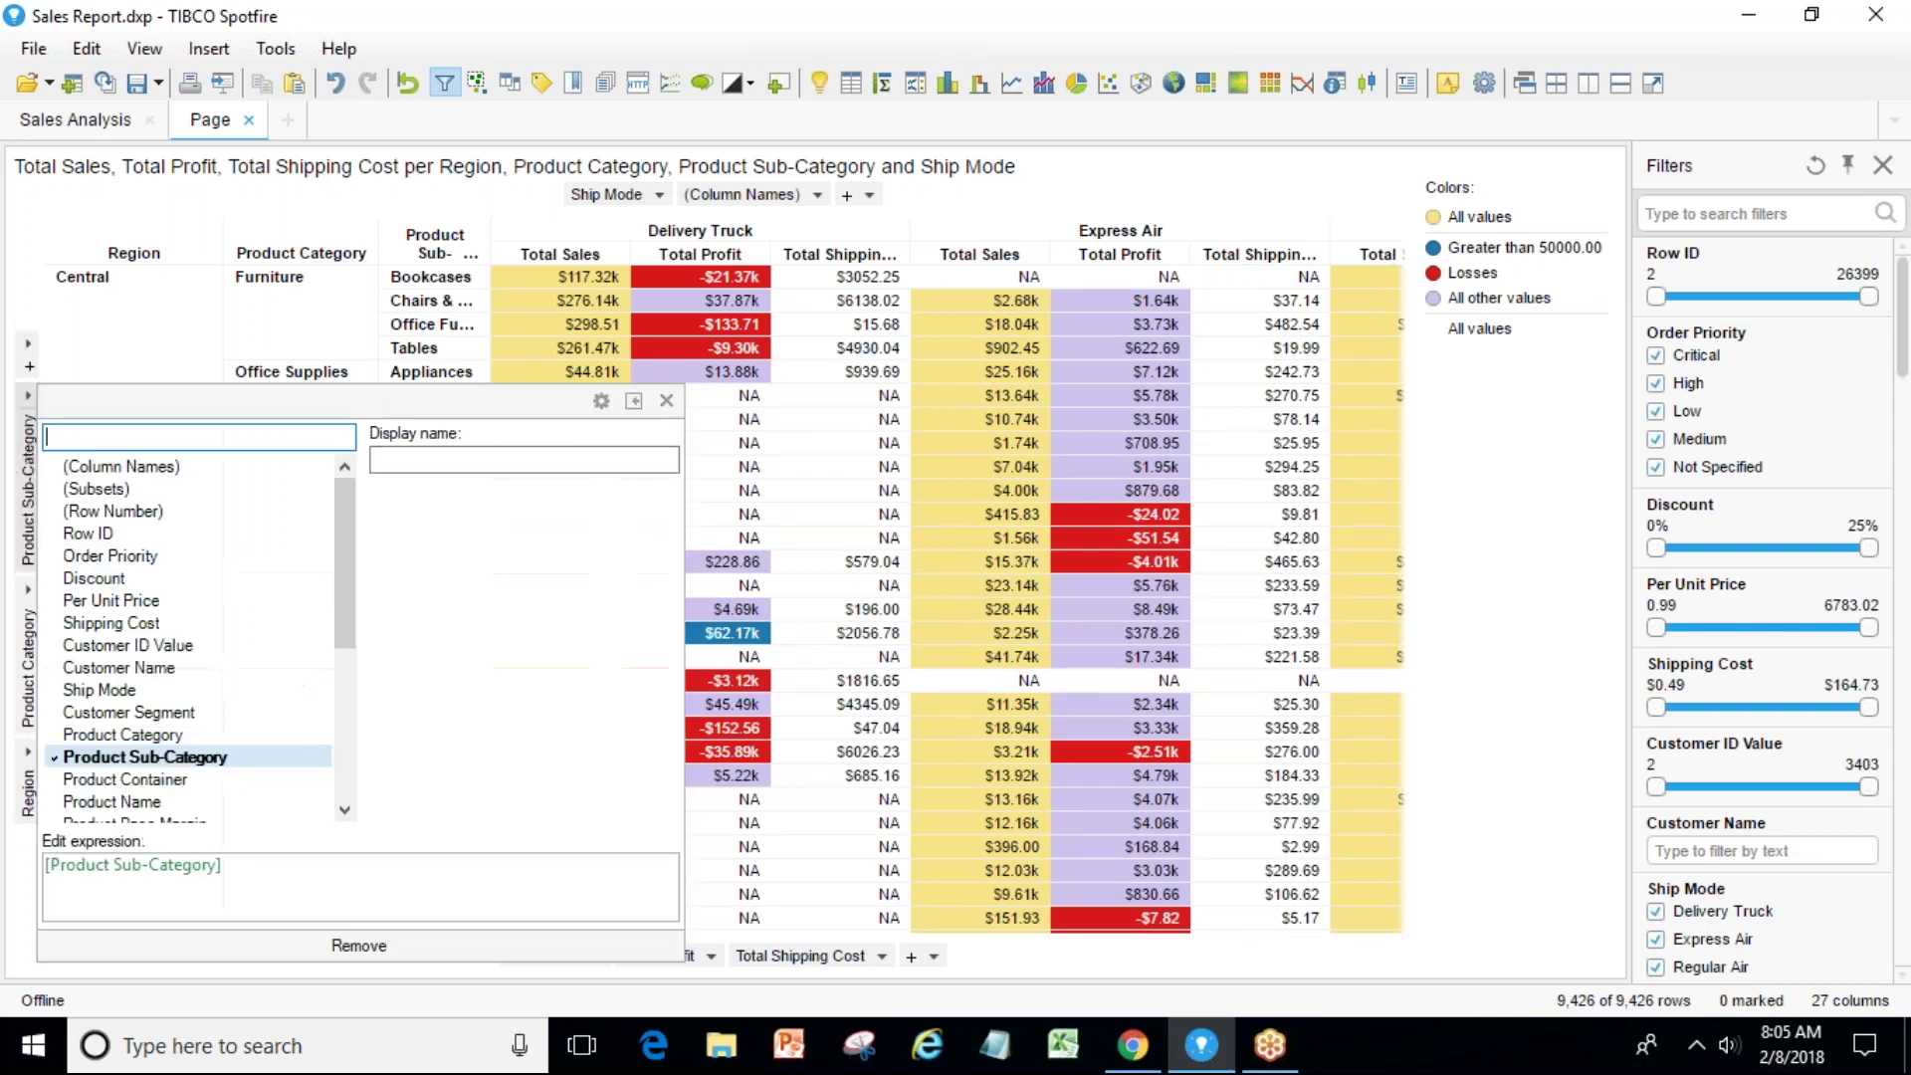
pyautogui.click(331, 945)
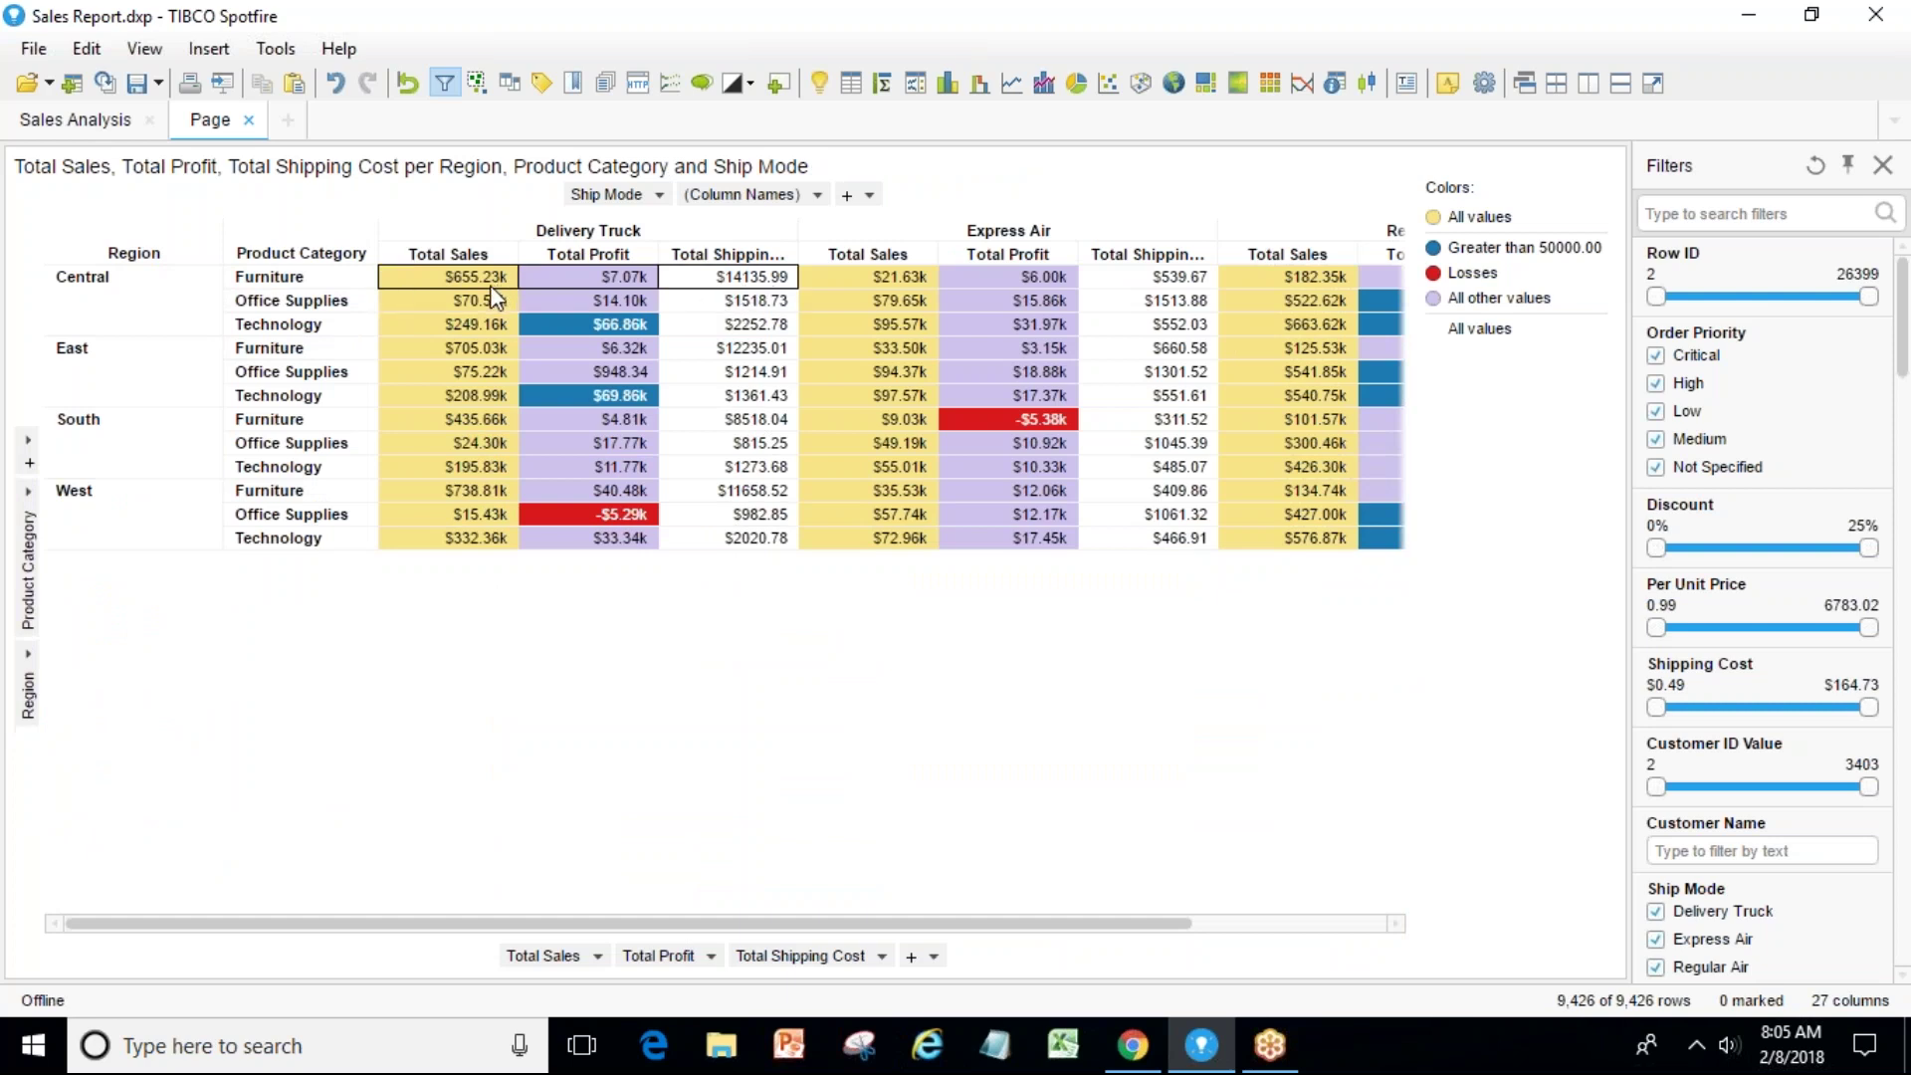
# Sort the rows ascending by Delivery Truck Total Sales, first within each region and then across all regions, ignoring the hierarchy.
pyautogui.moveTo(492, 291)
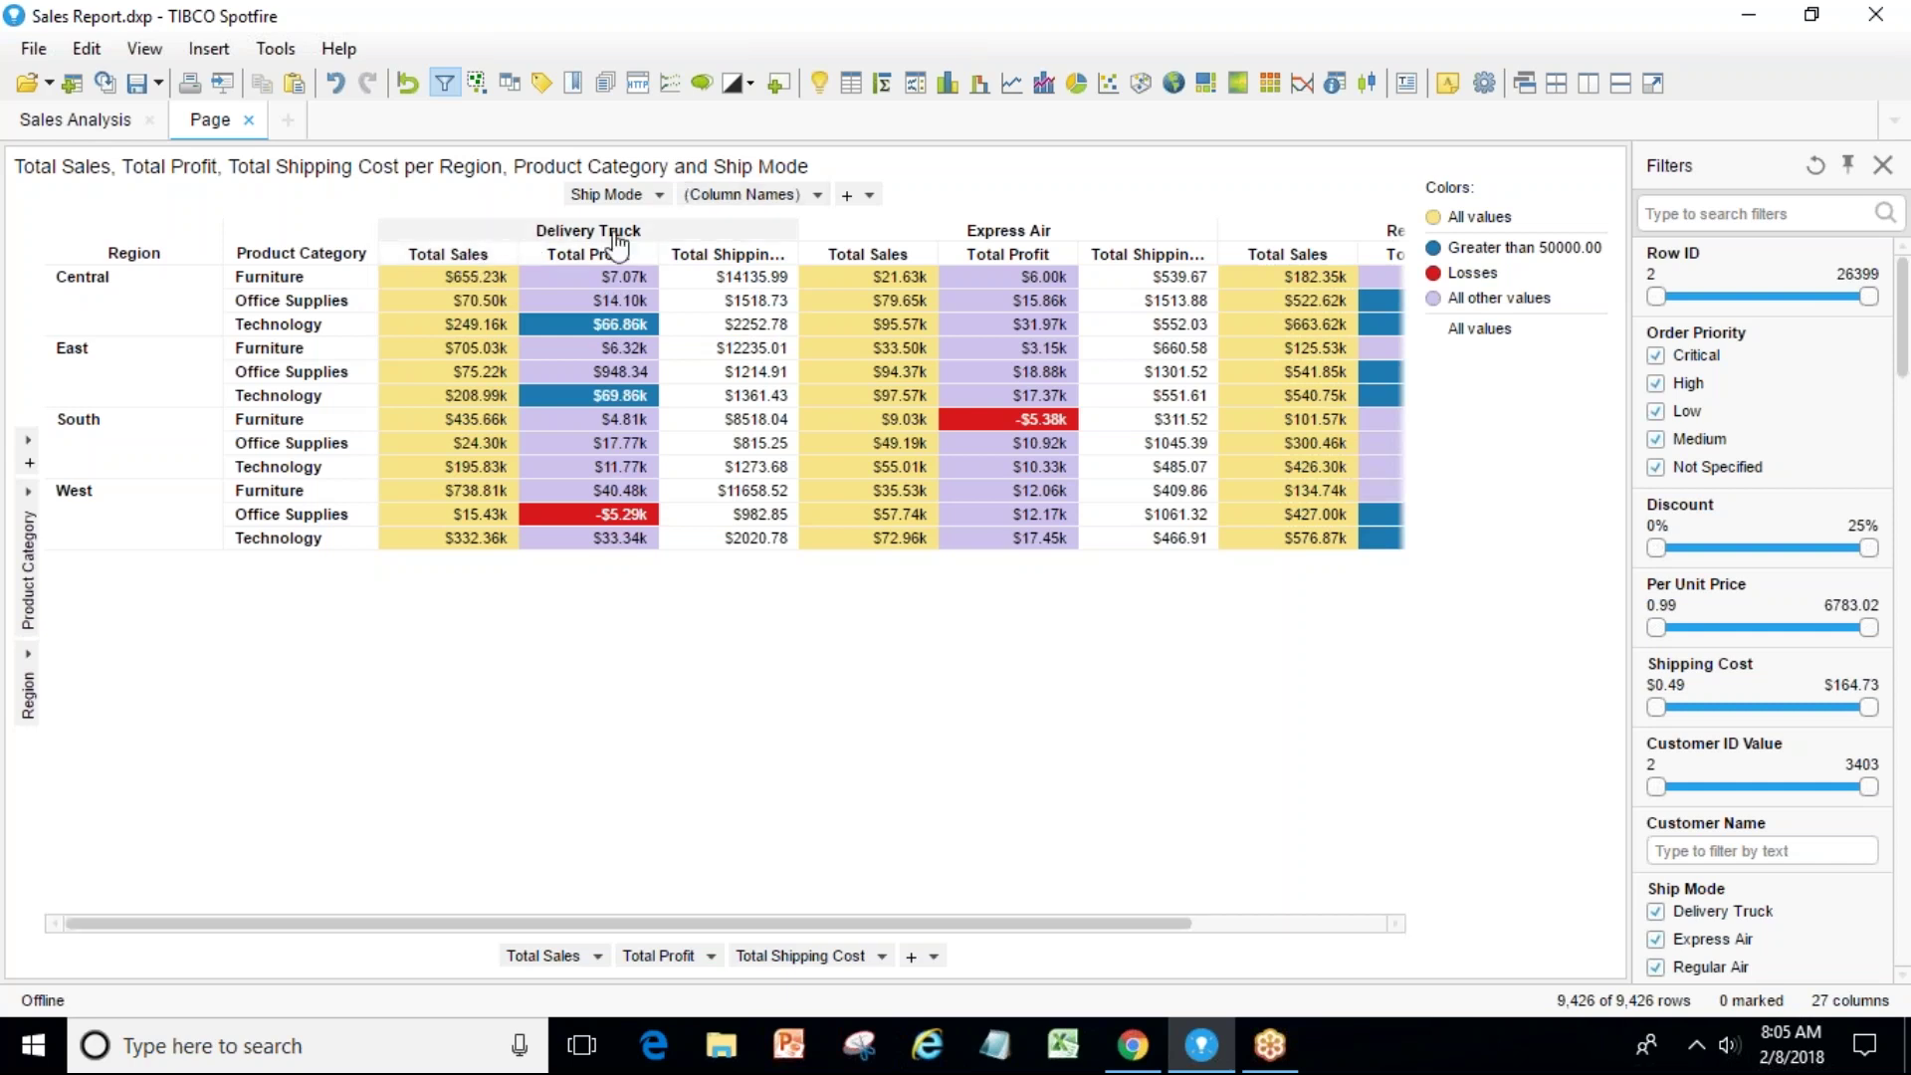
pyautogui.click(479, 258)
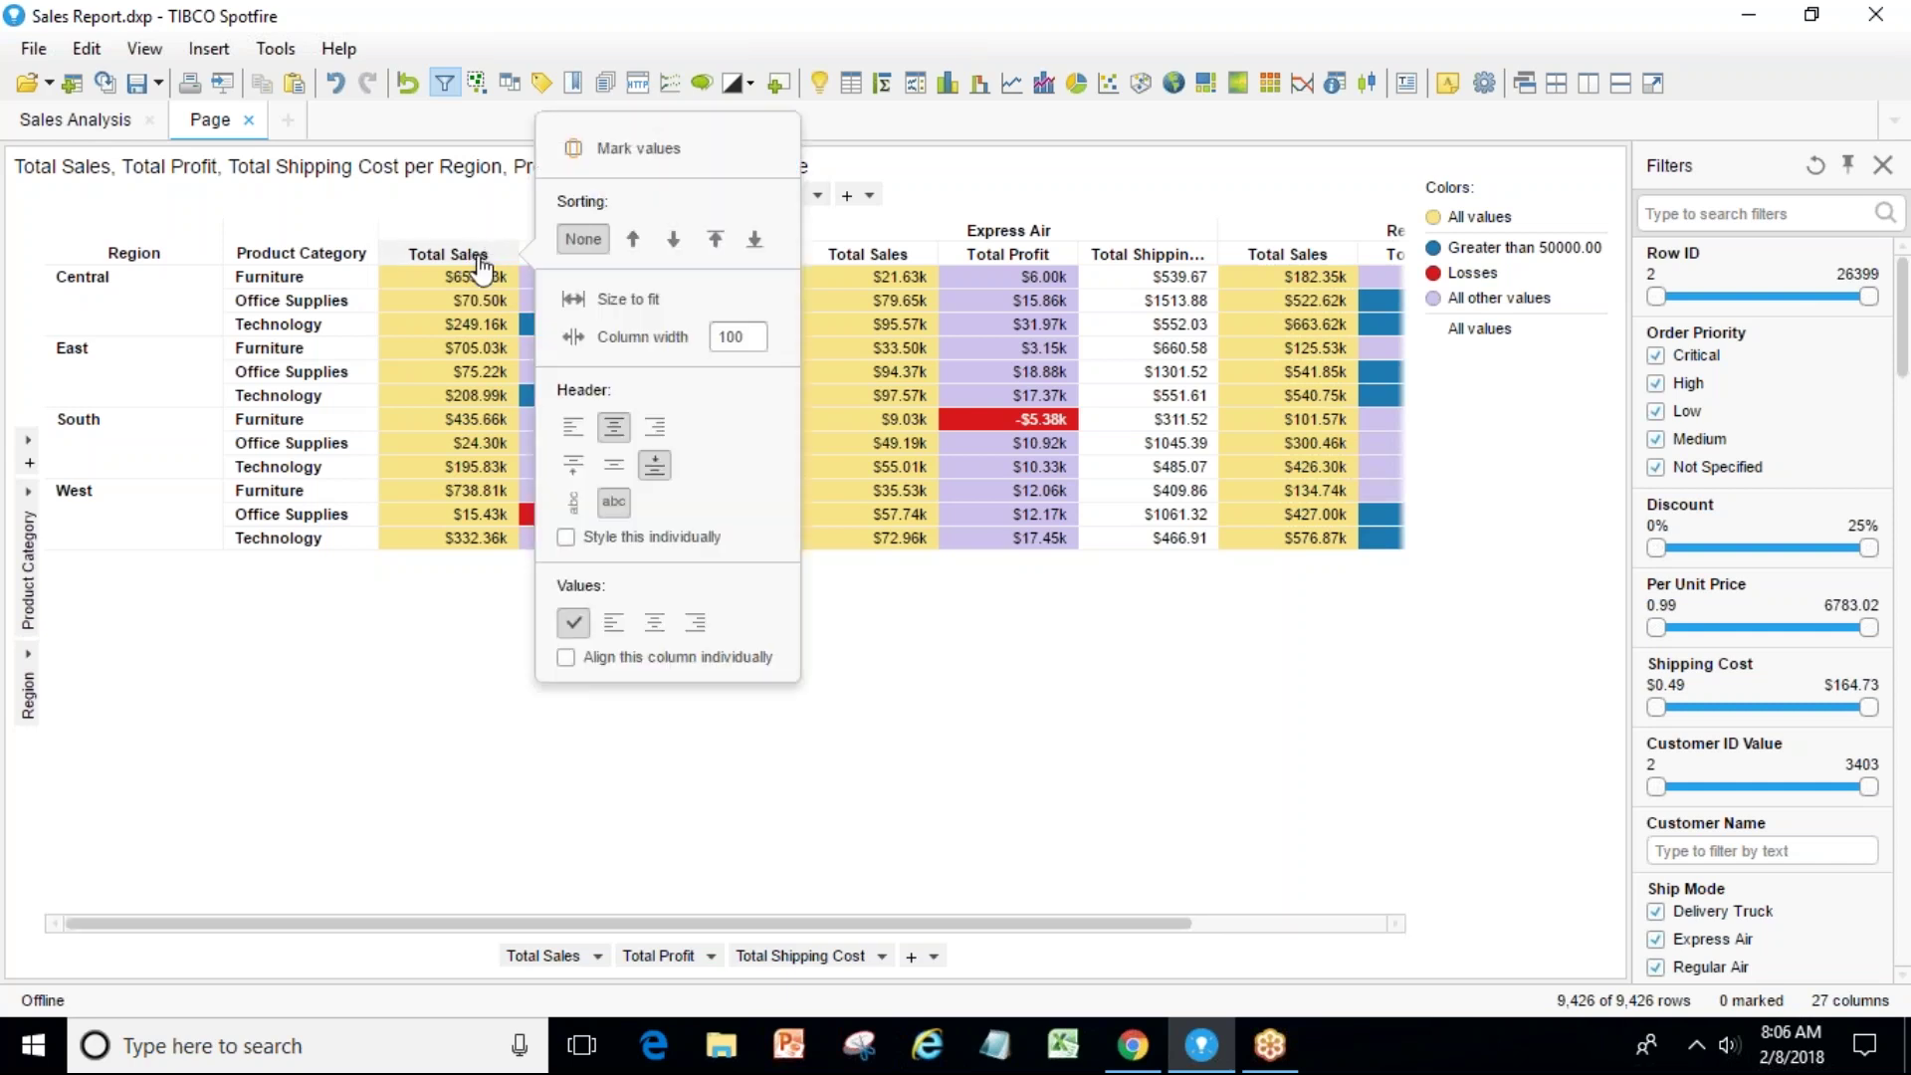
pyautogui.click(645, 251)
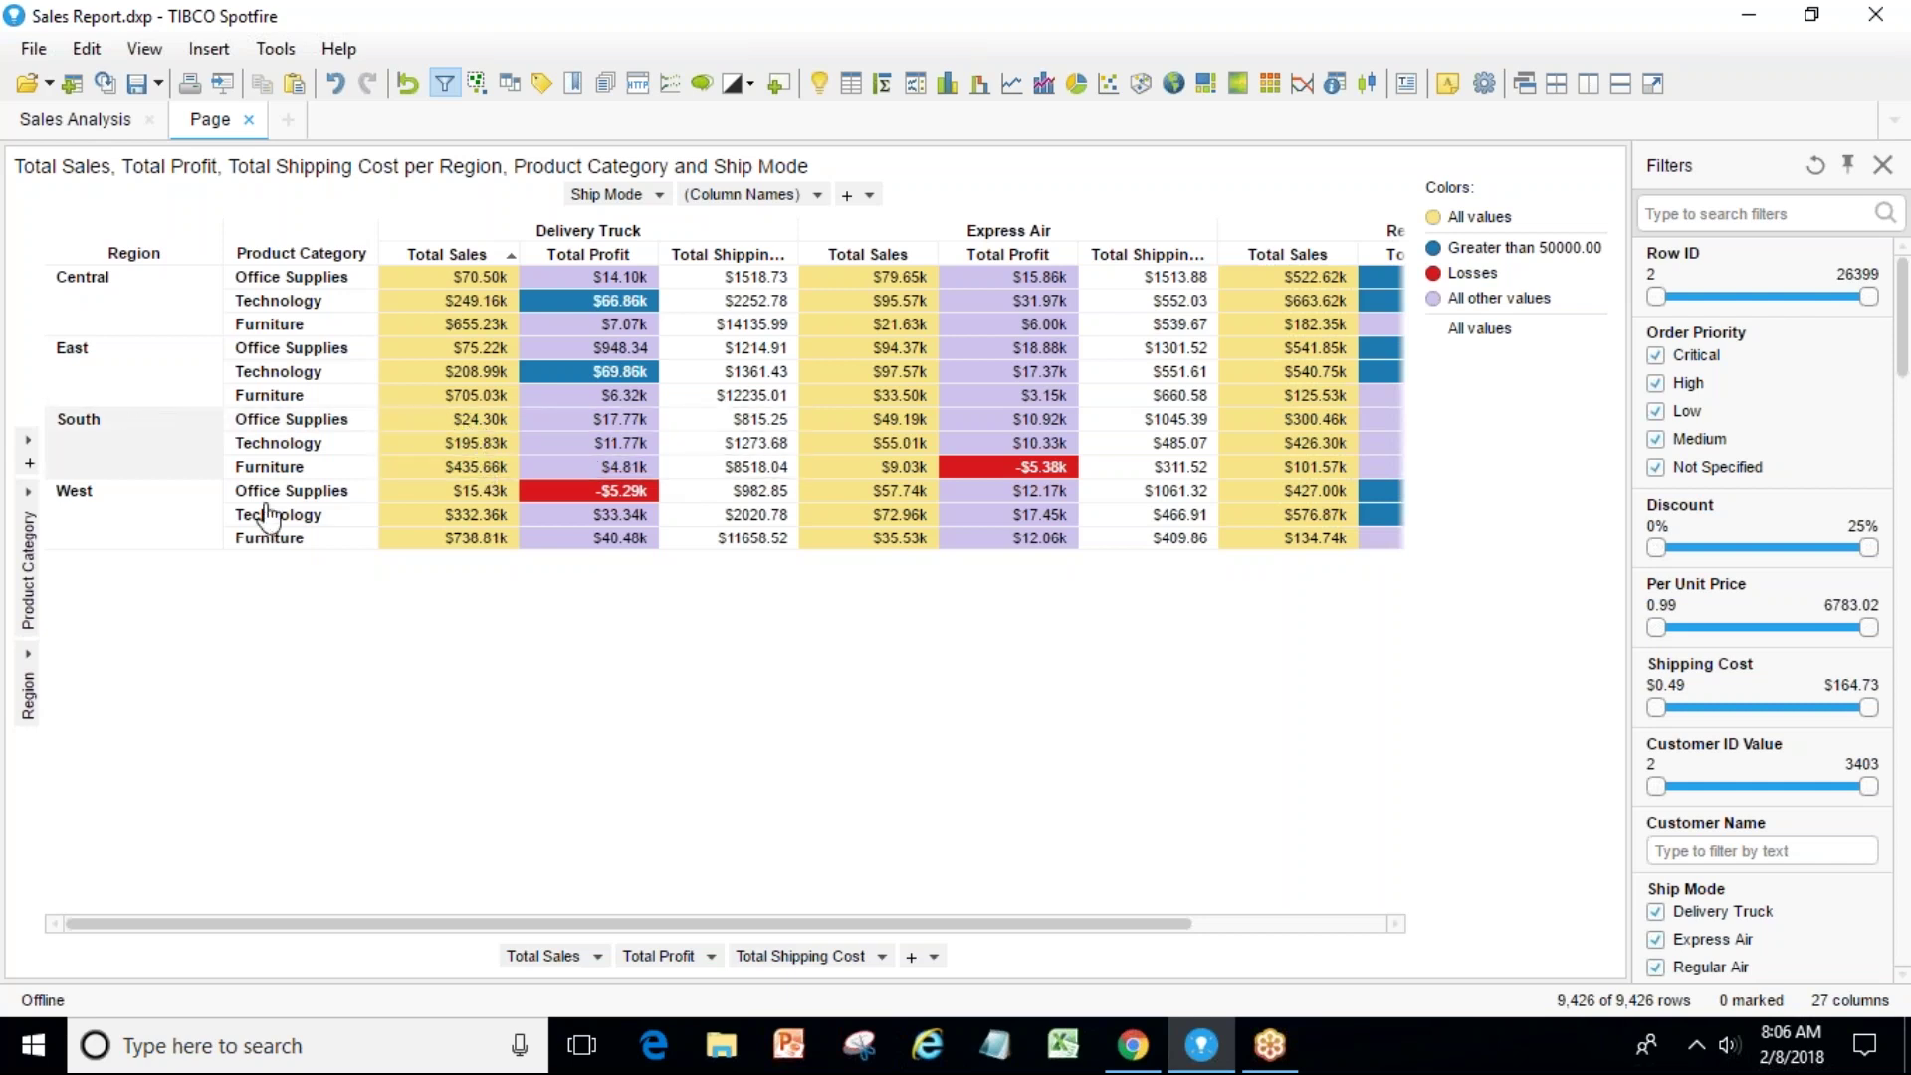
pyautogui.moveTo(411, 540)
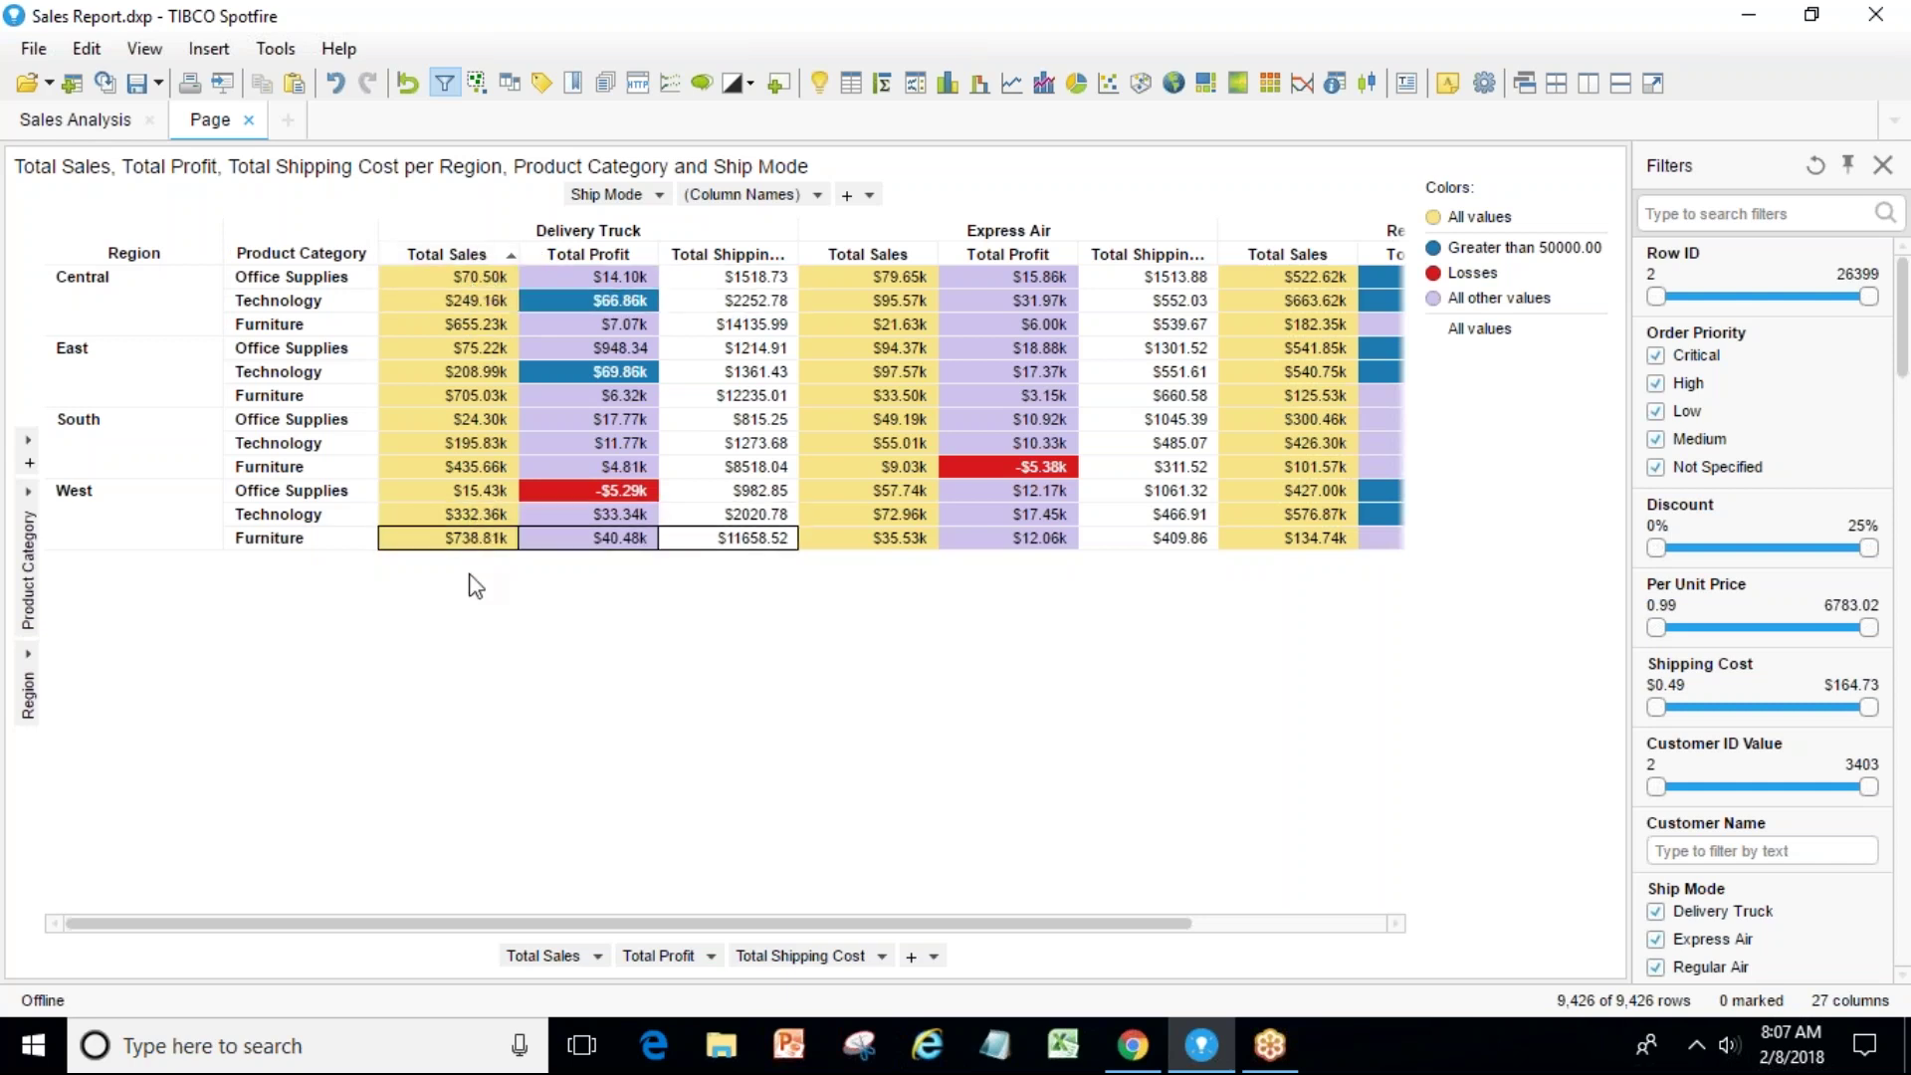
pyautogui.click(479, 267)
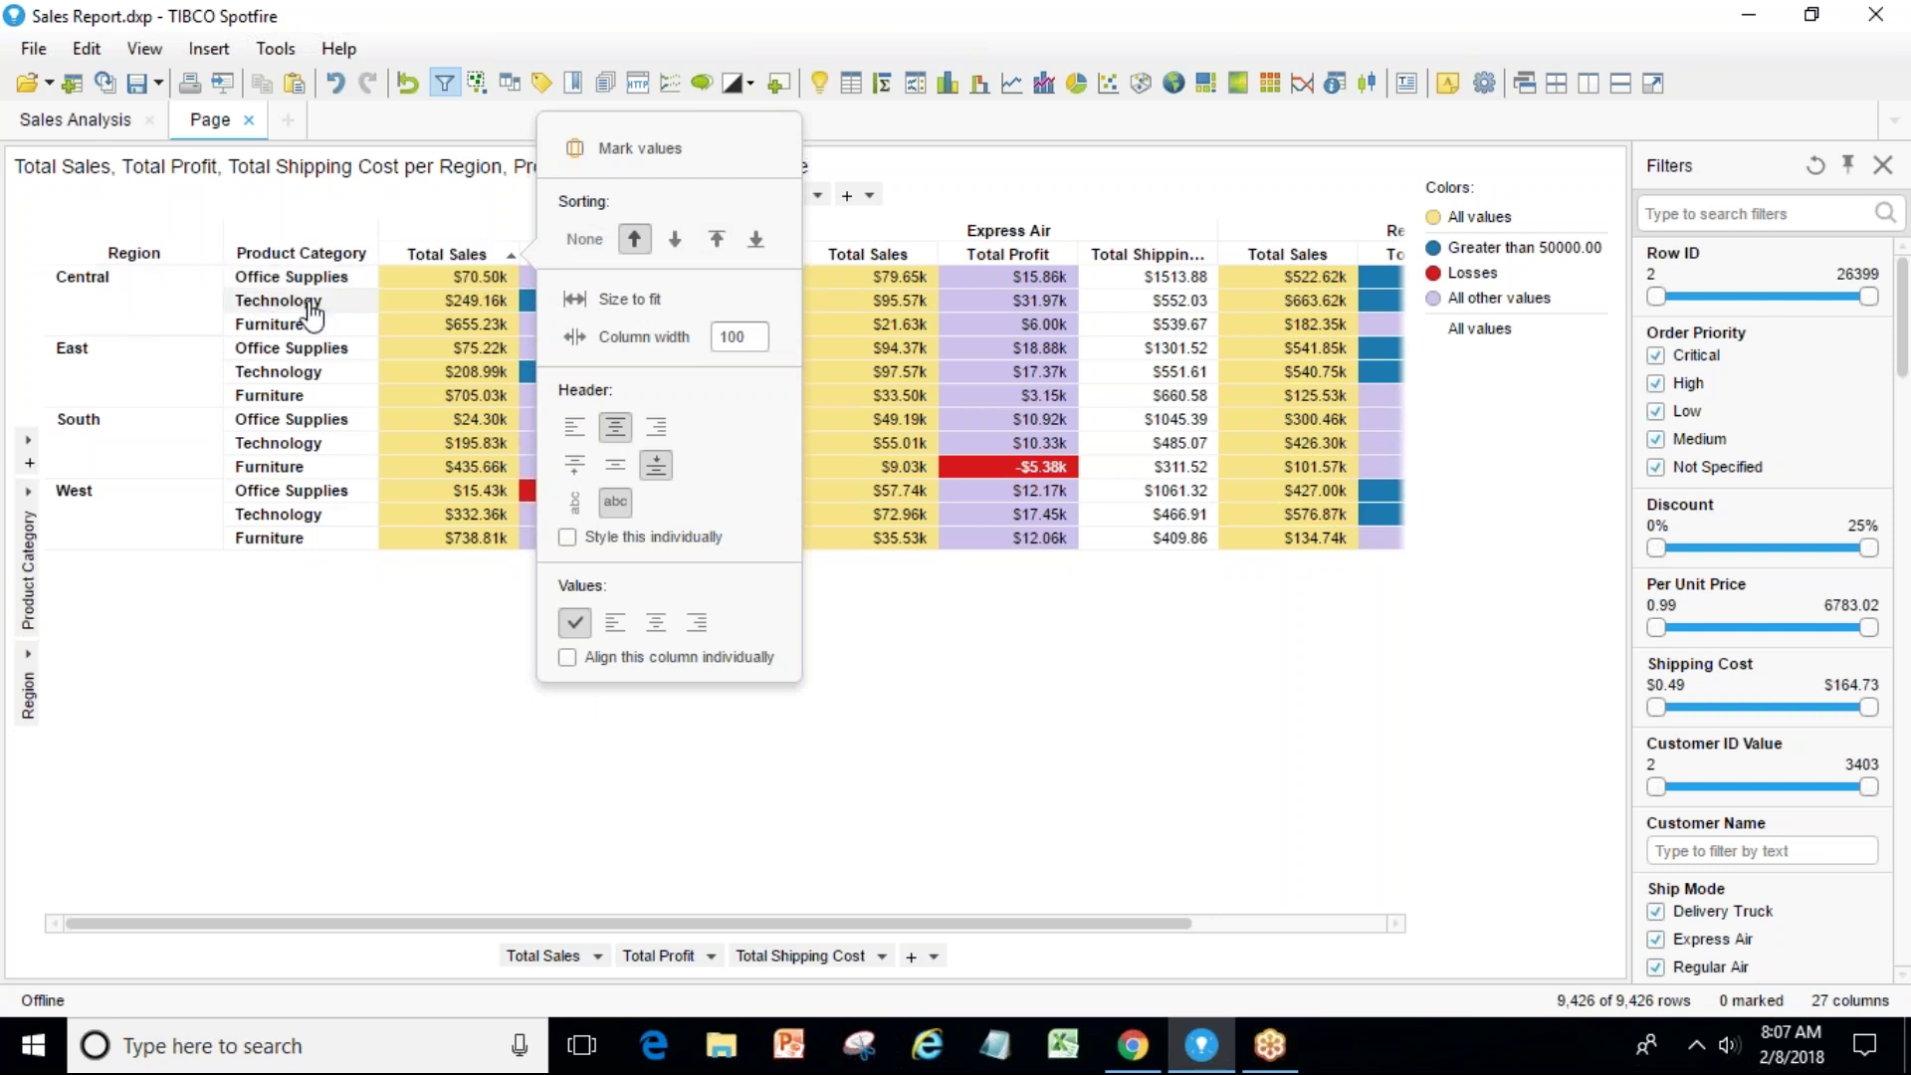
pyautogui.click(716, 243)
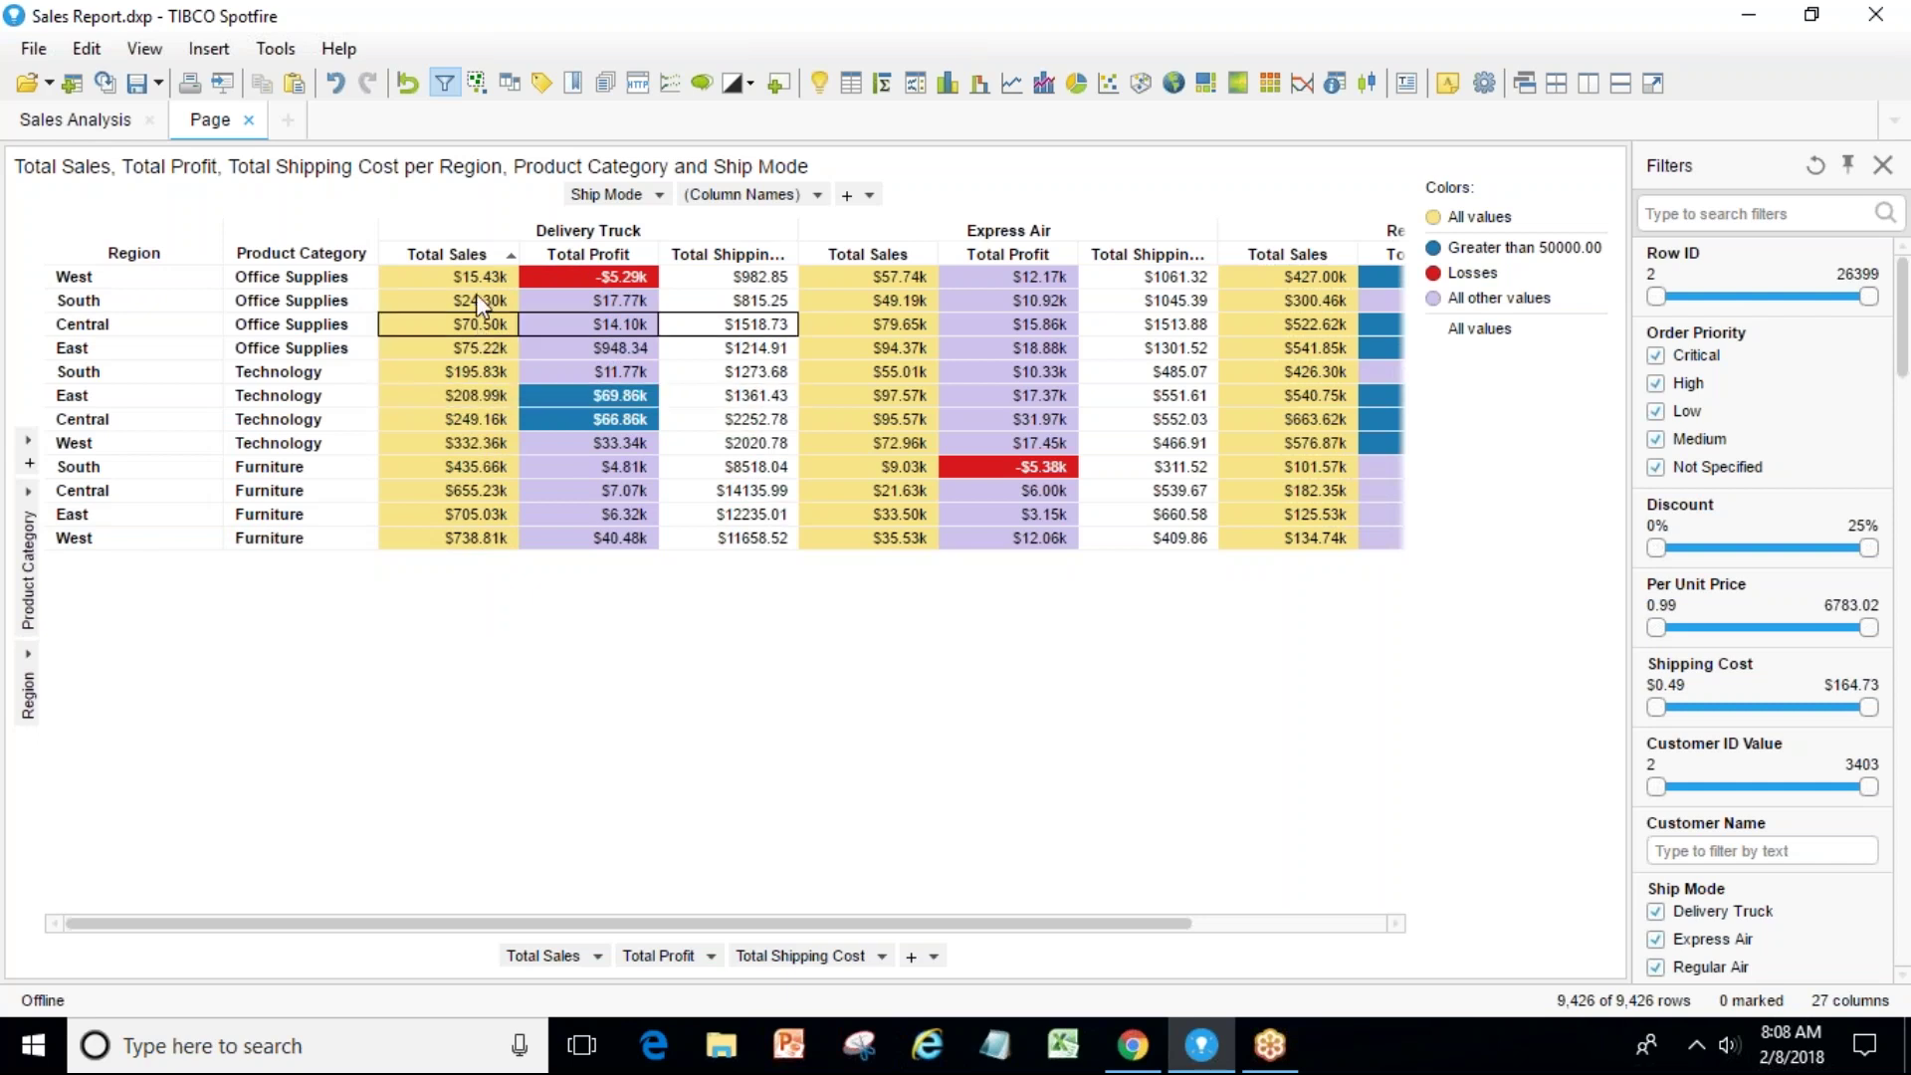
# Sort the rows by Delivery Truck Total Sales within each region, first ascending and then descending.
pyautogui.click(509, 255)
pyautogui.click(634, 239)
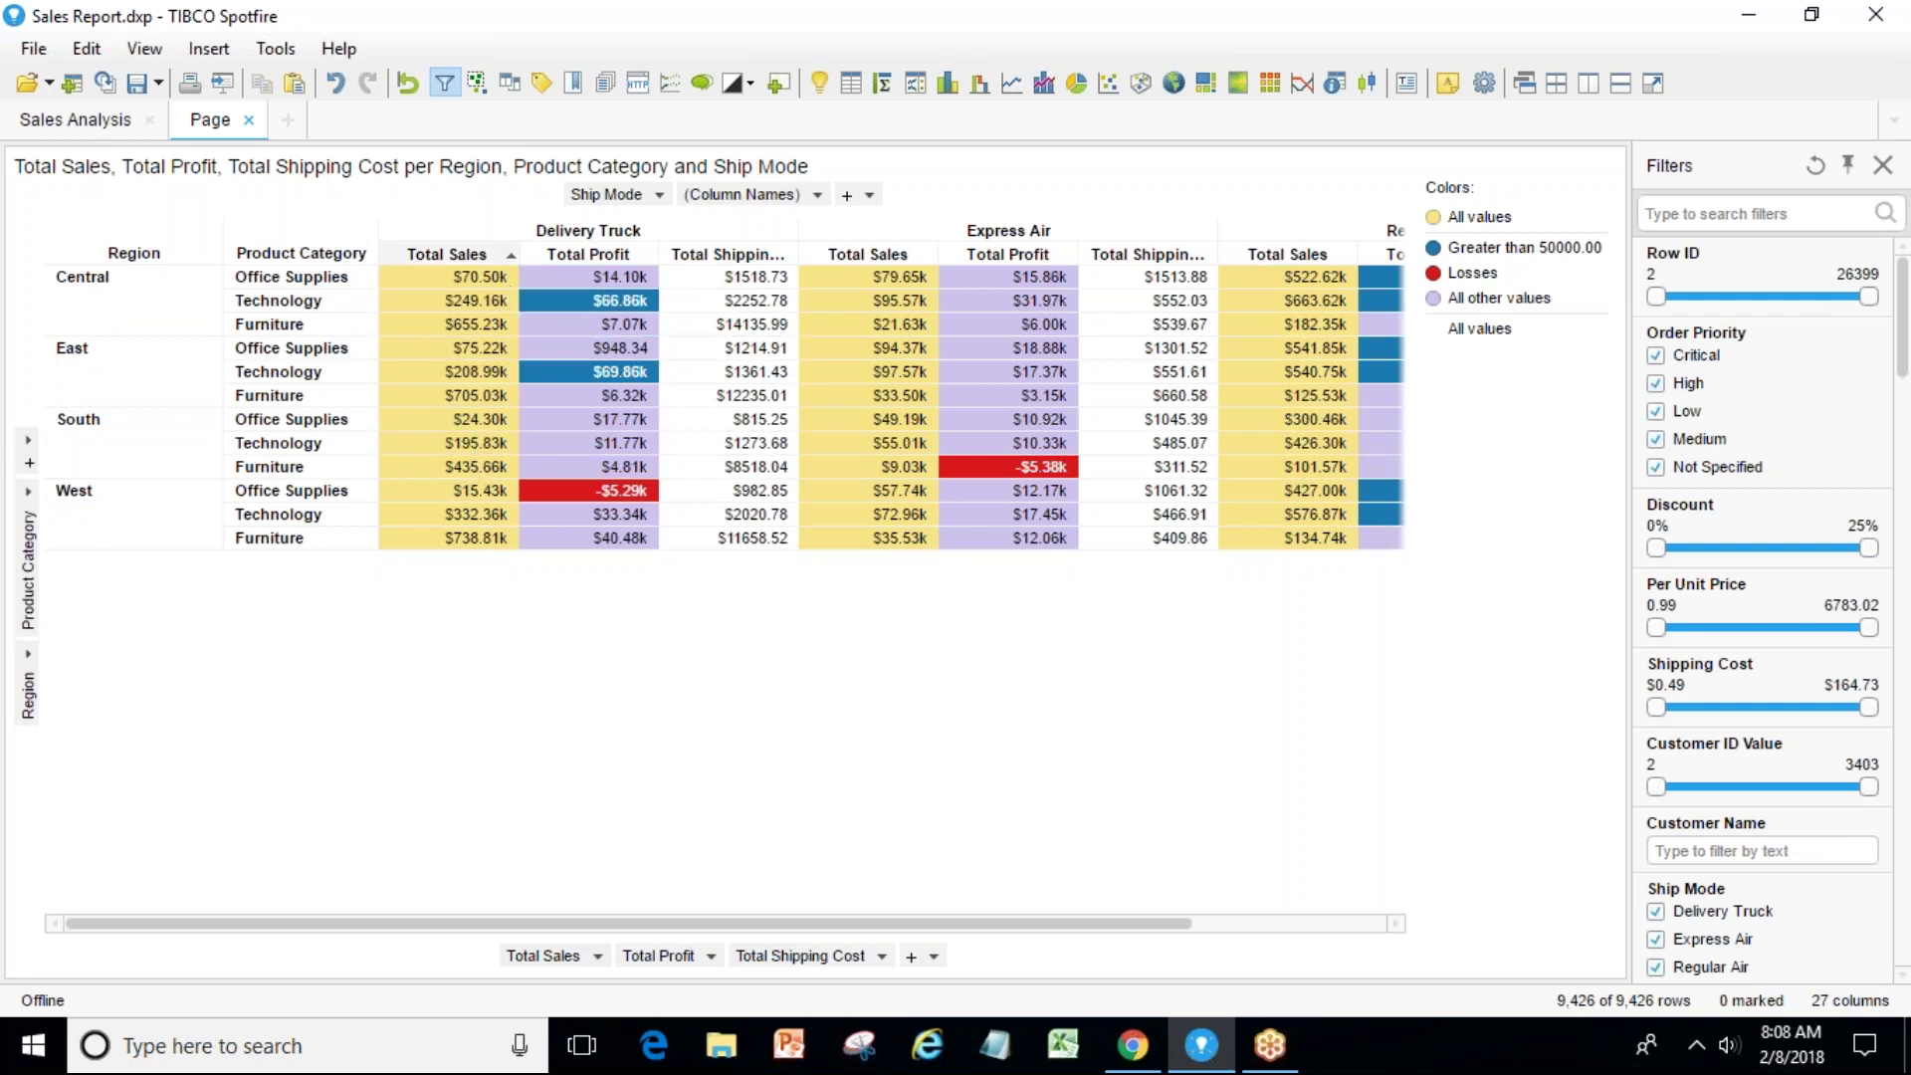
pyautogui.click(509, 255)
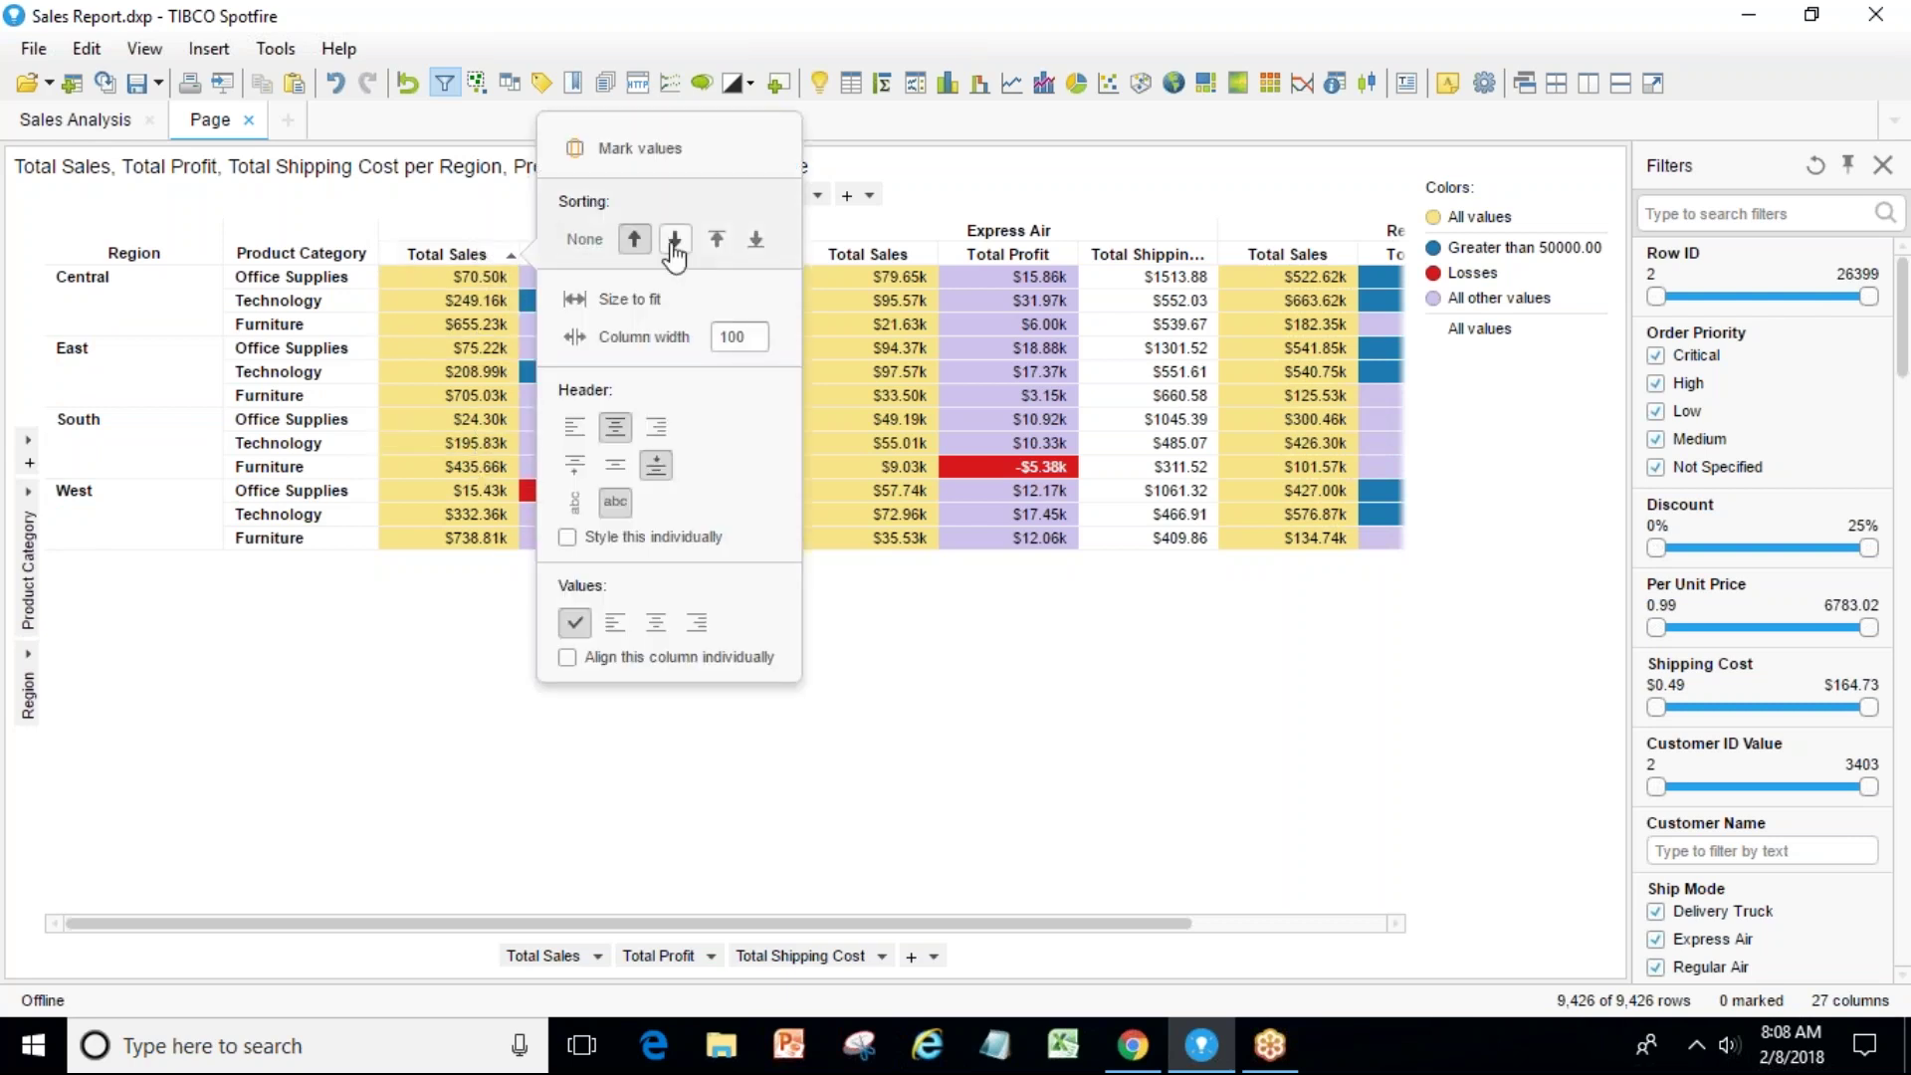
pyautogui.click(675, 240)
# Sort the rows descending by Delivery Truck Total Sales across all regions, then set the column's sorting to None.
pyautogui.click(511, 254)
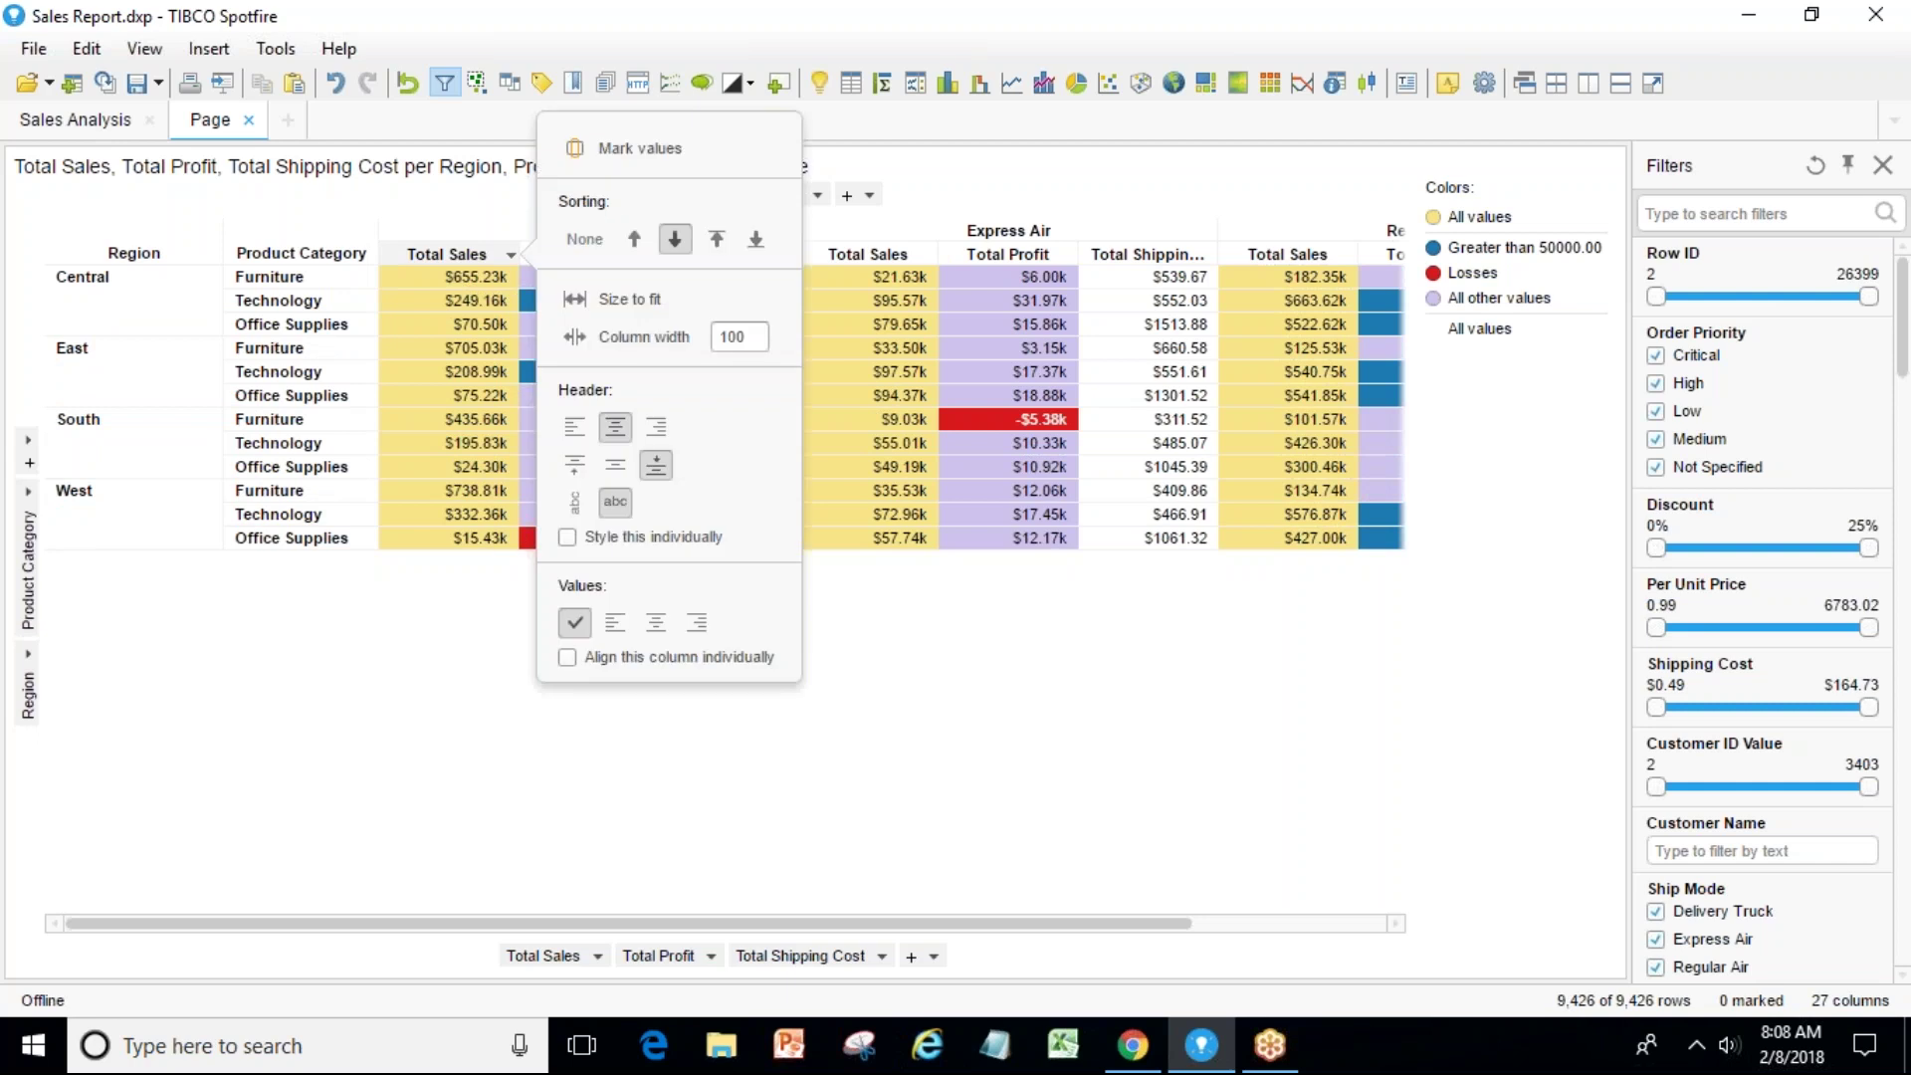
pyautogui.click(756, 240)
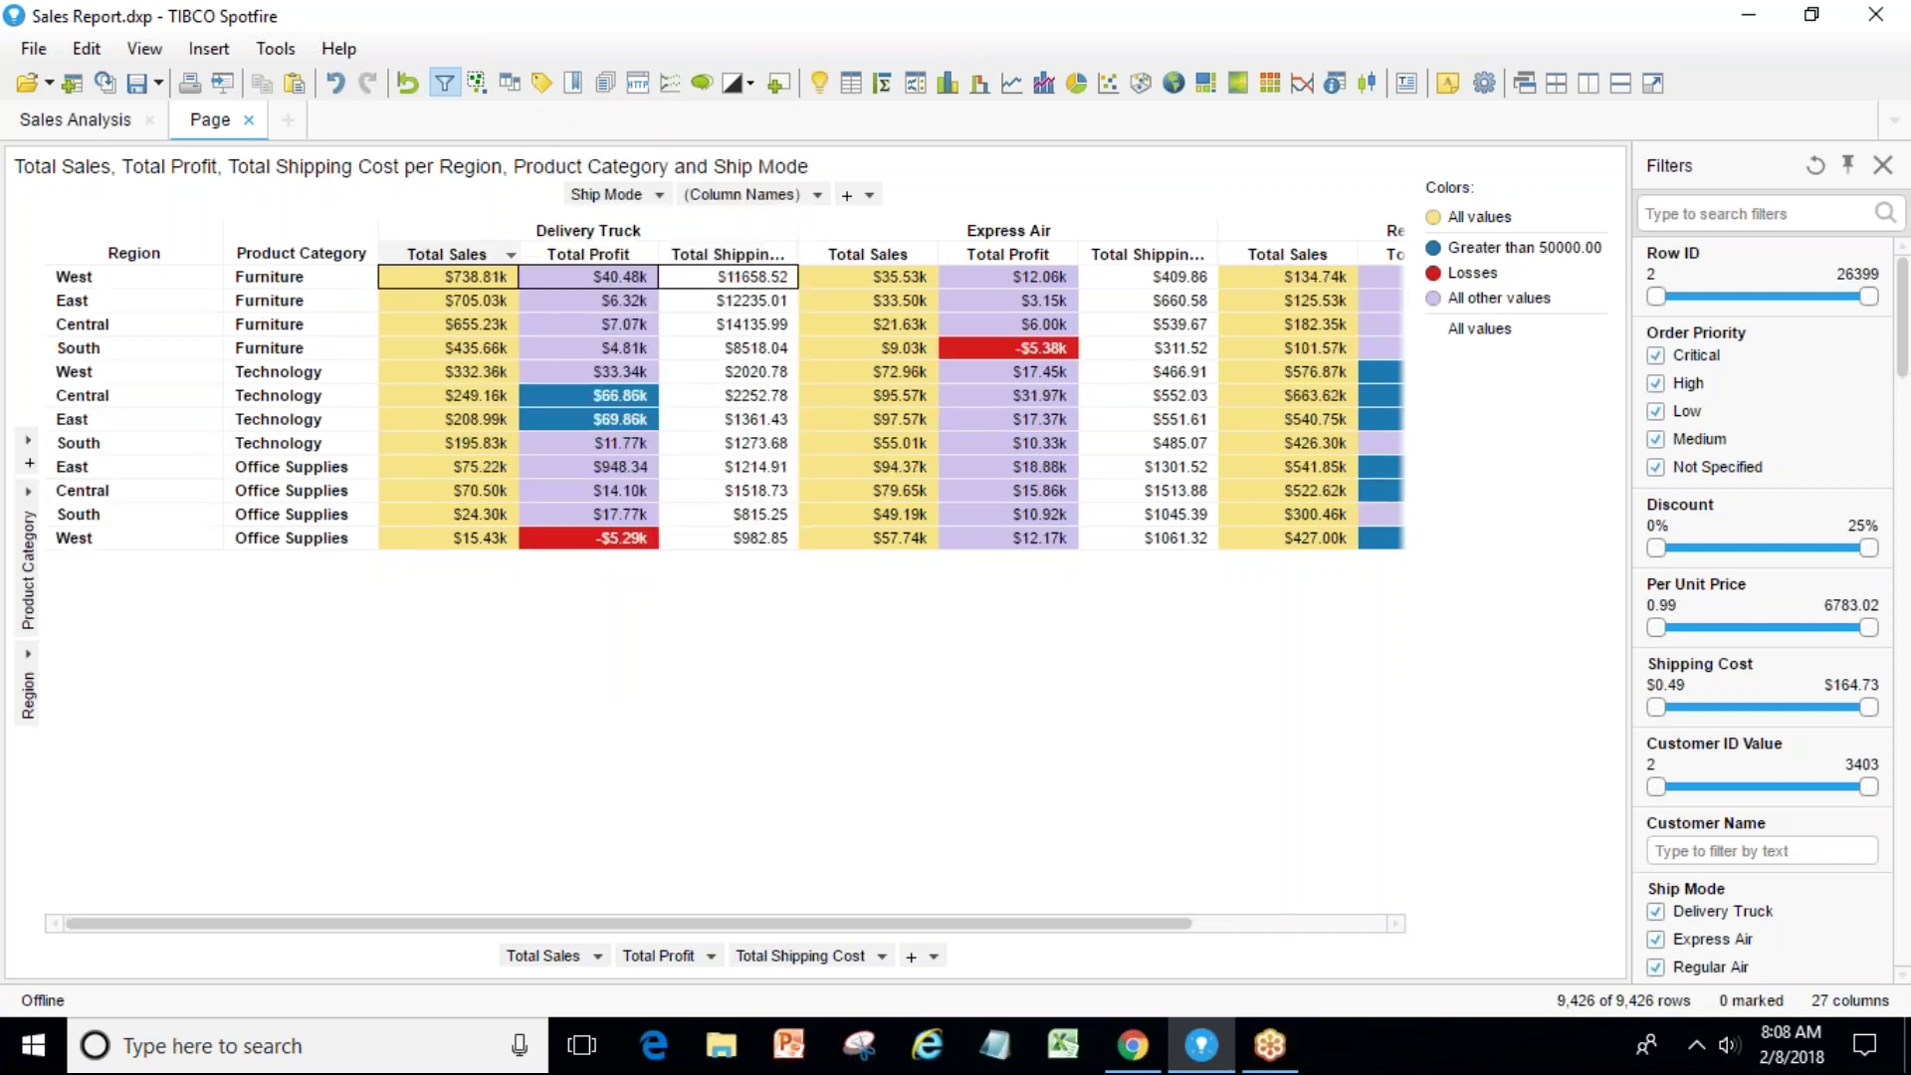
pyautogui.click(472, 265)
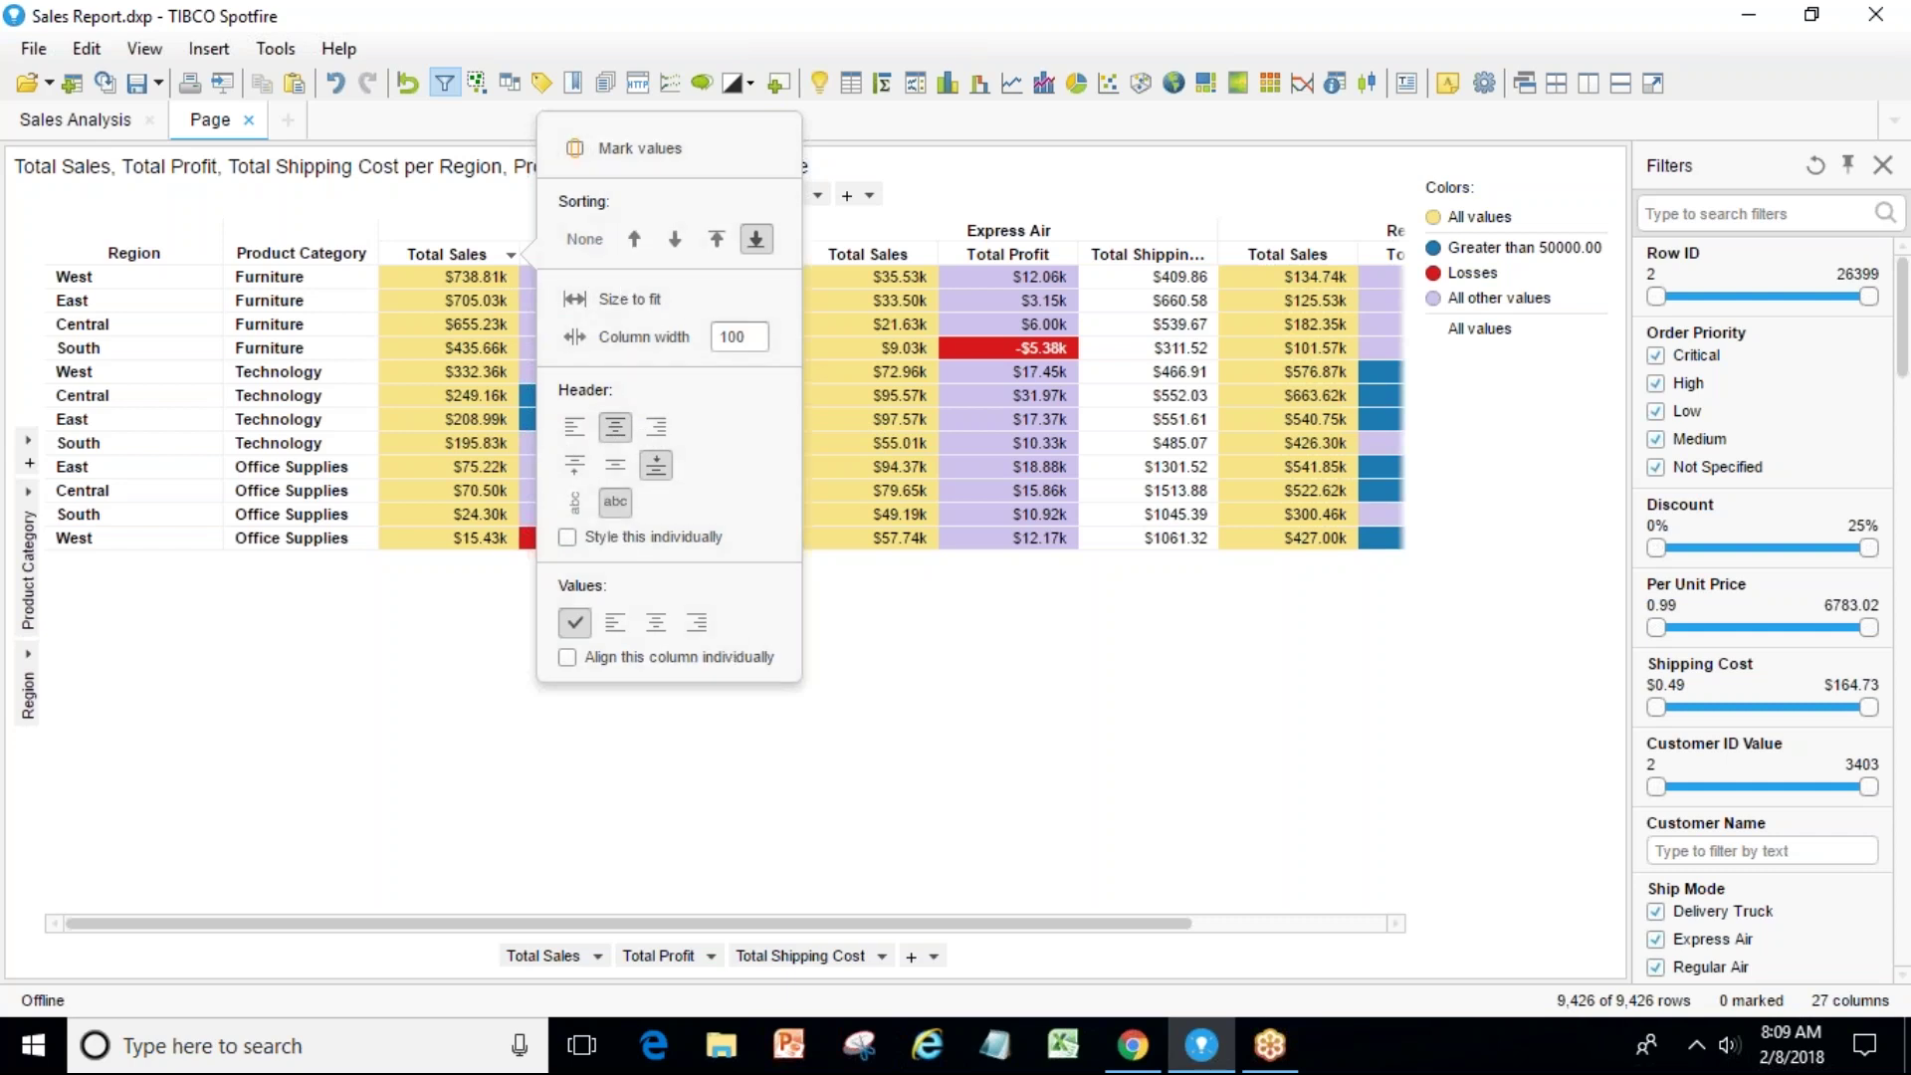
pyautogui.click(584, 239)
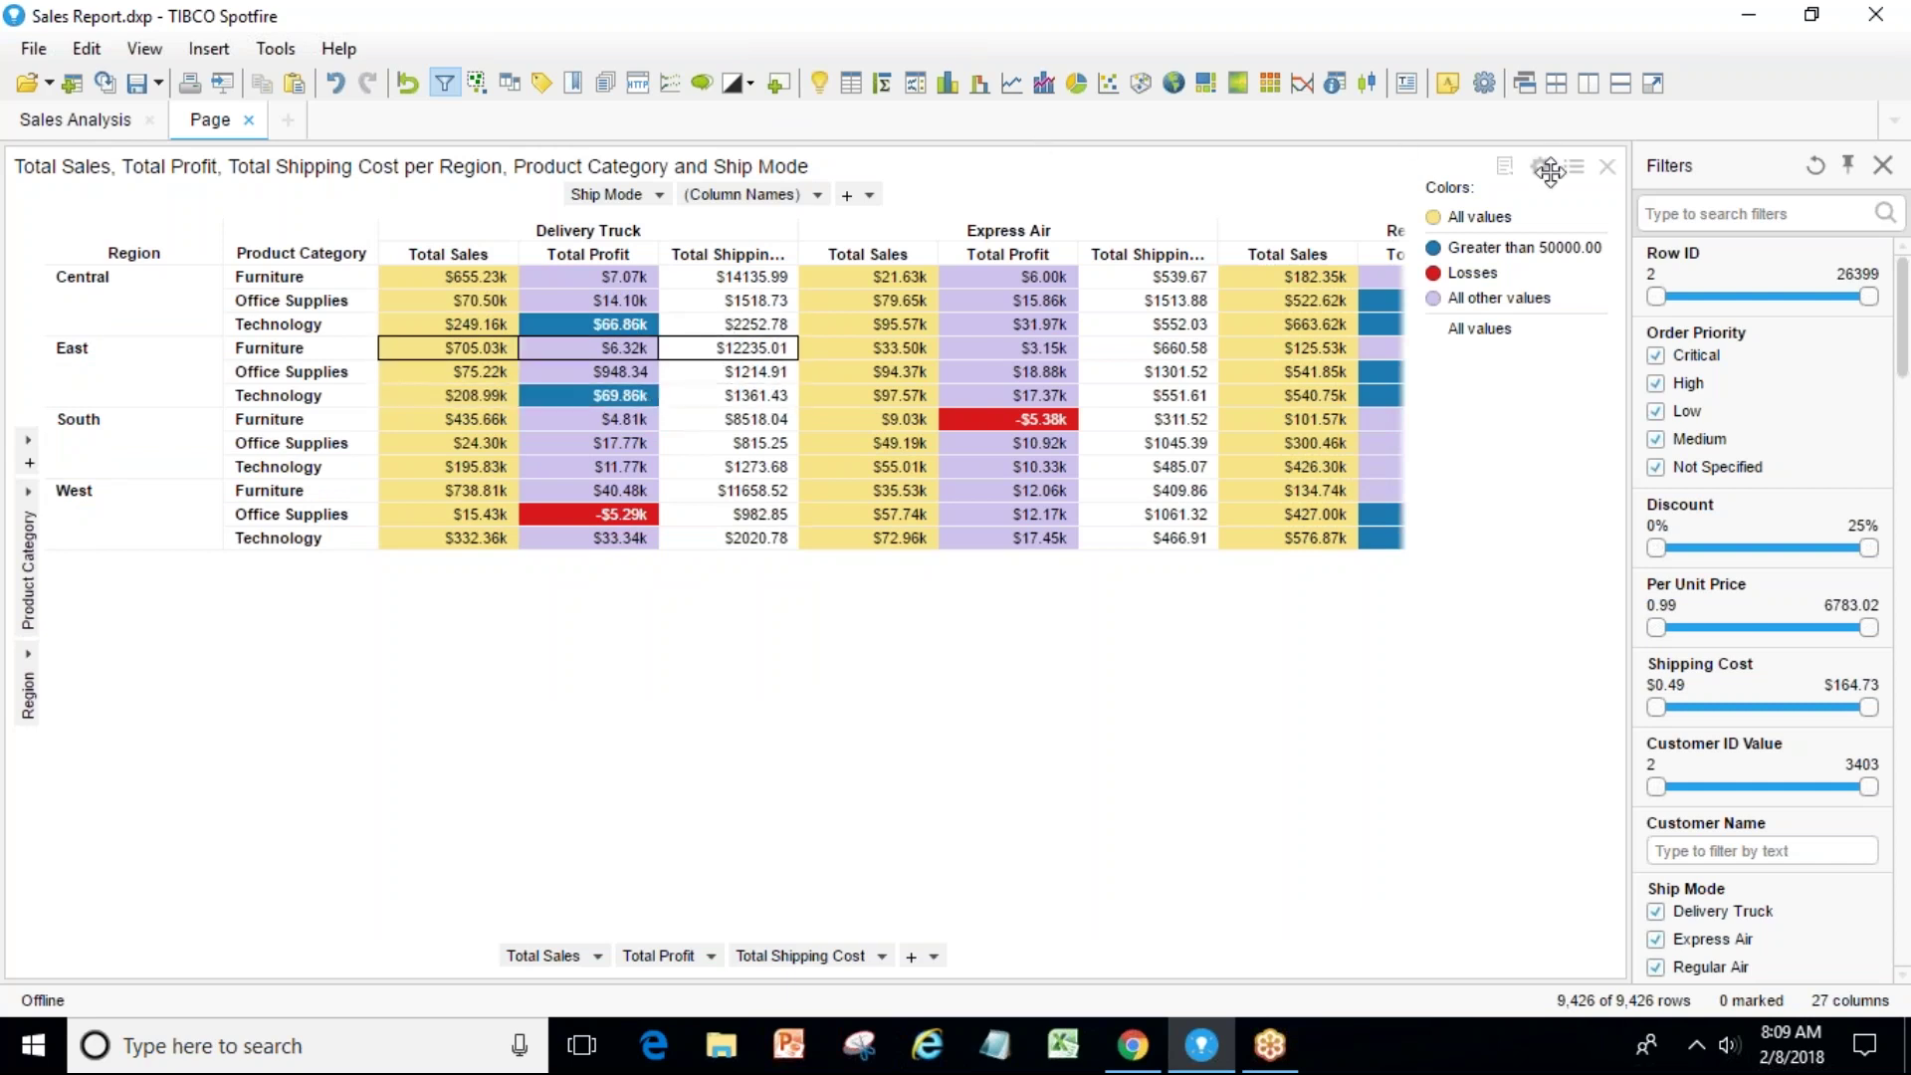
# Show the cross table's Subsets settings beside the table and exclude Delivery Truck in the Ship Mode filter.
pyautogui.click(1539, 166)
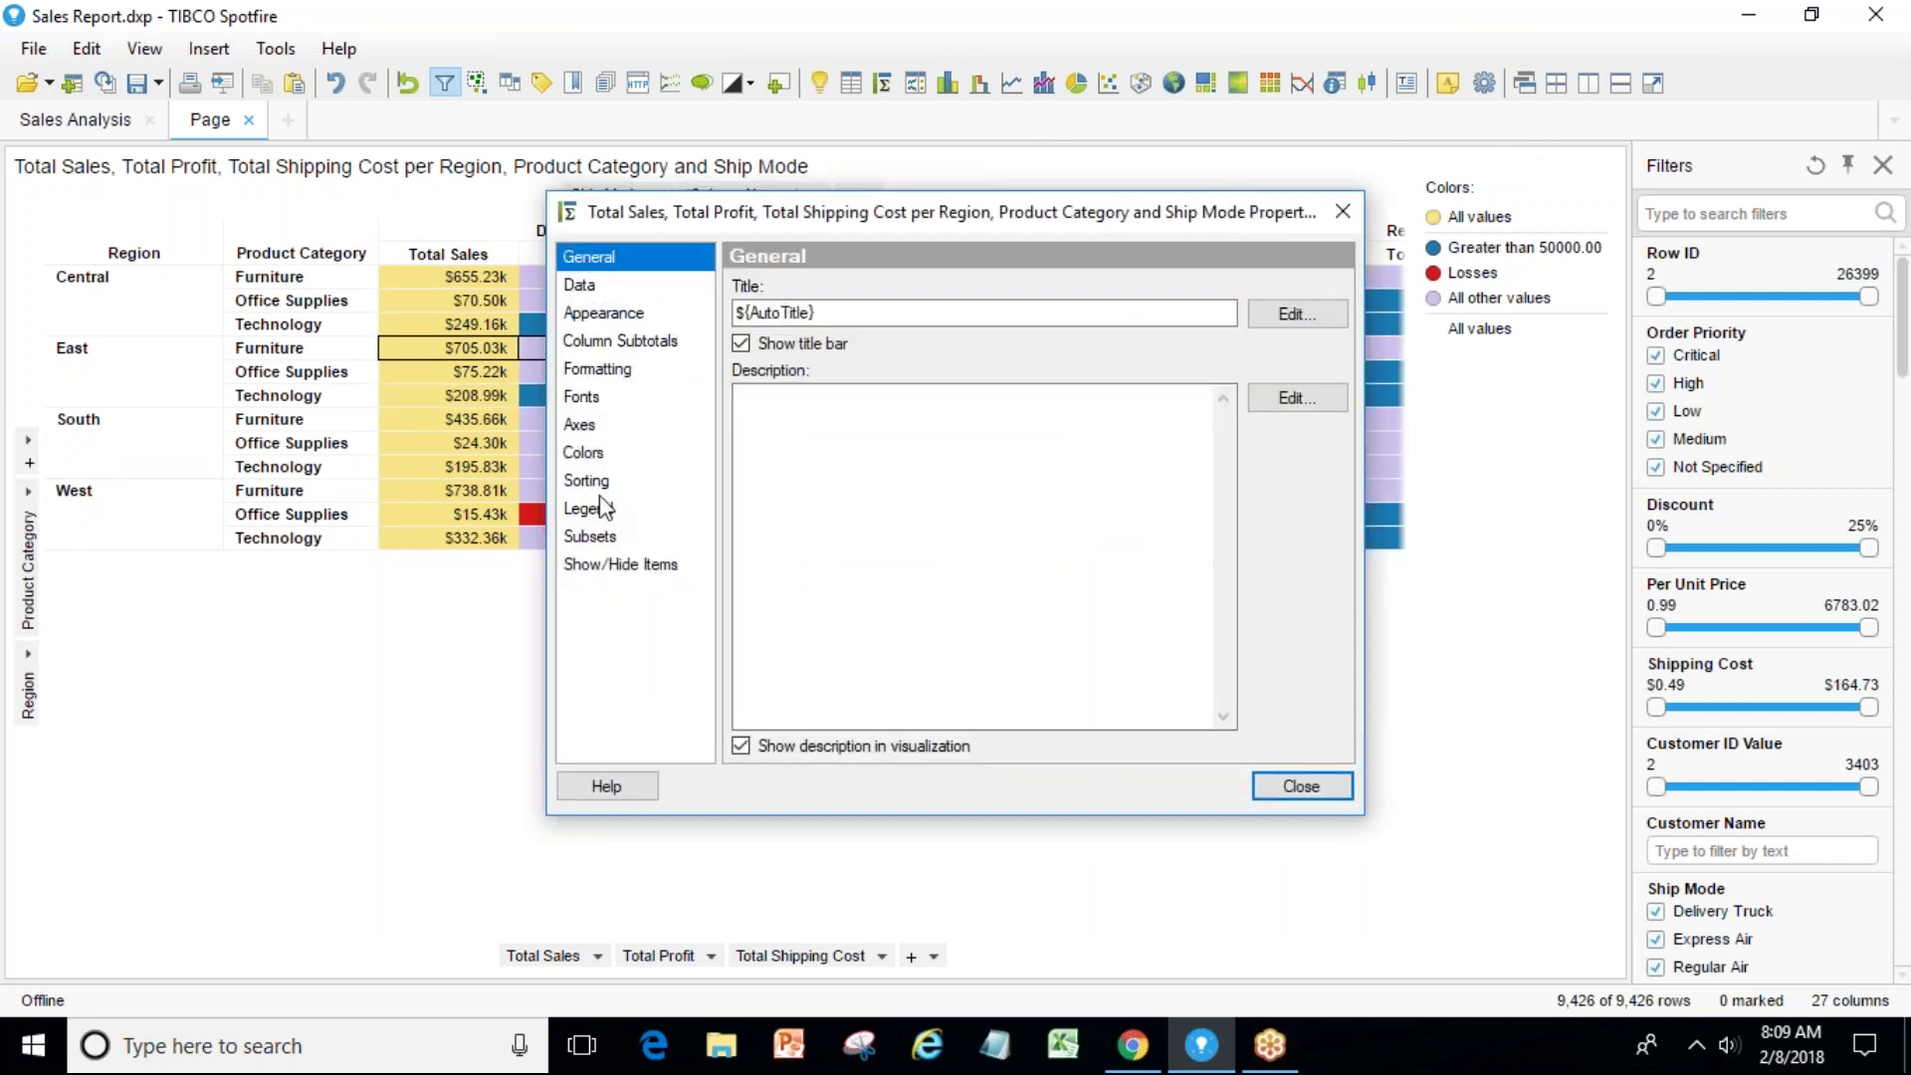
pyautogui.click(595, 509)
pyautogui.click(613, 533)
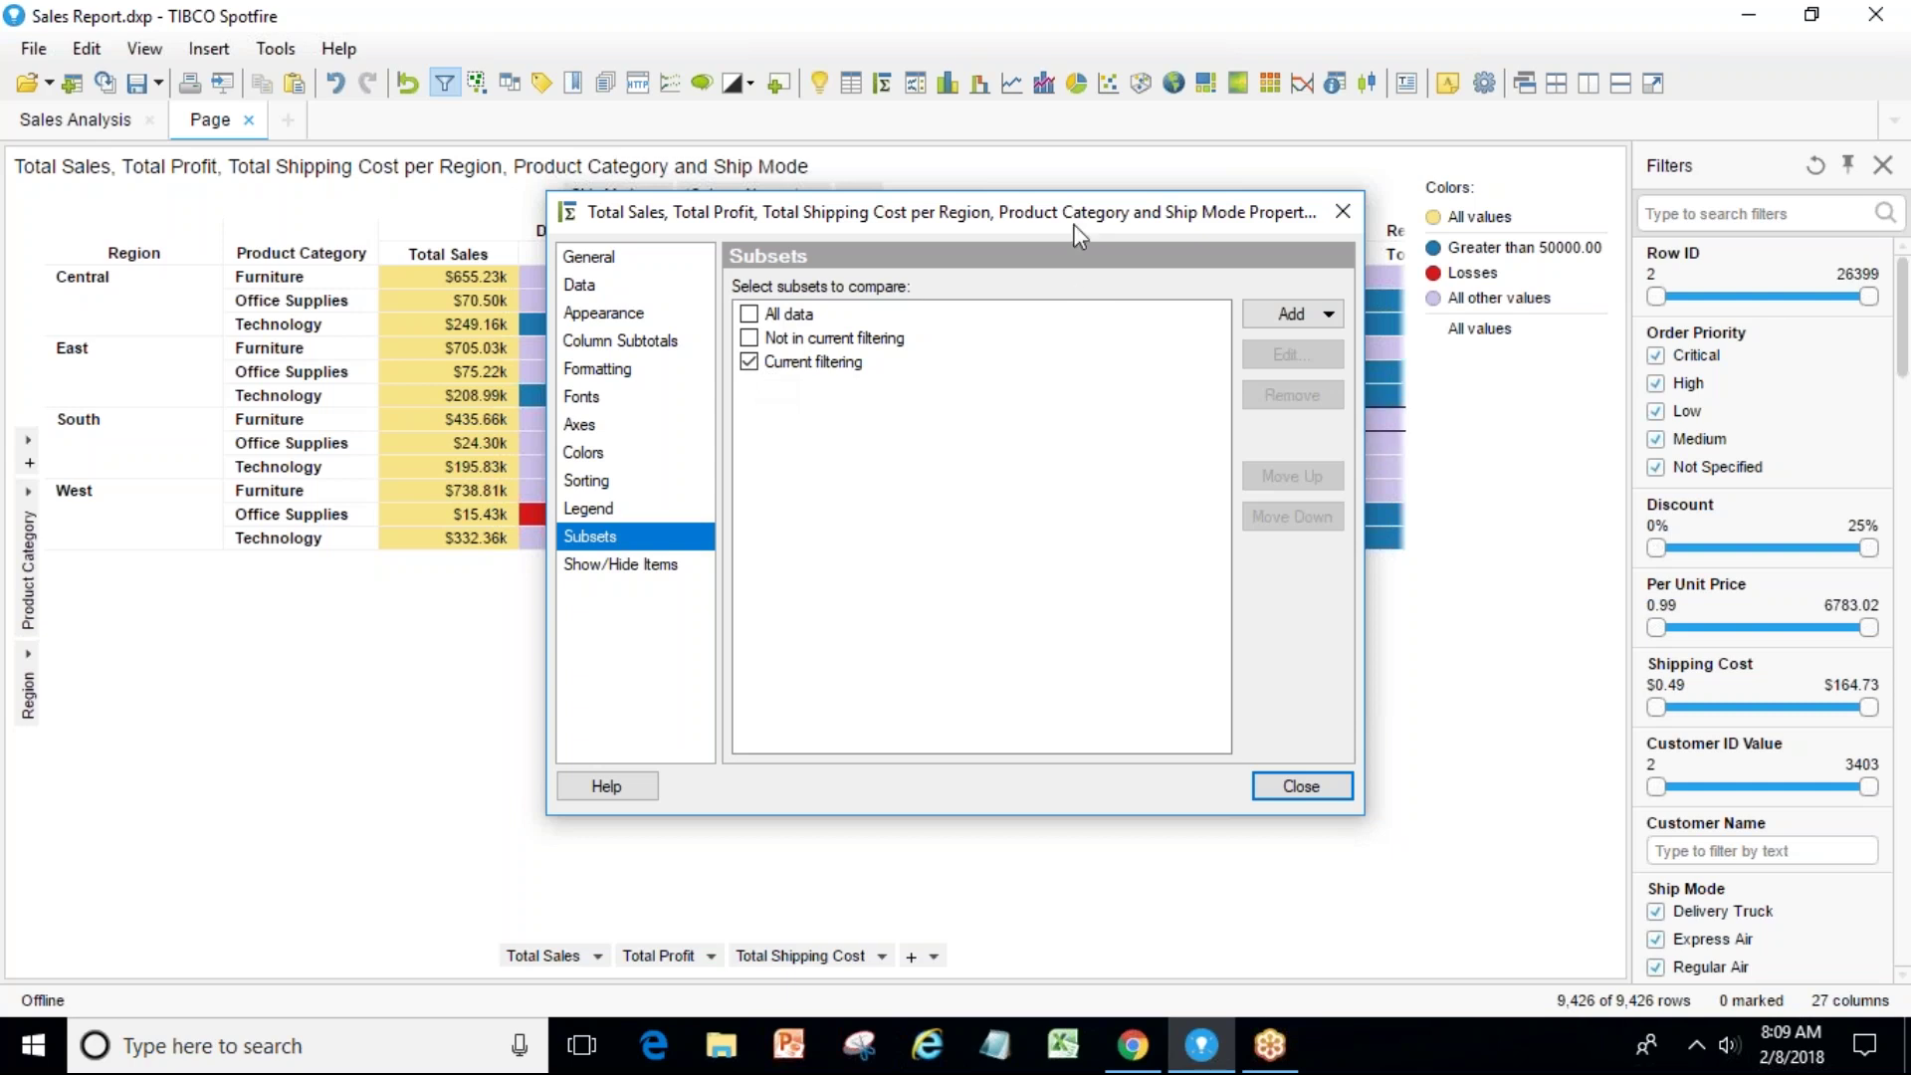
pyautogui.moveTo(1077, 218); pyautogui.dragTo(1057, 624)
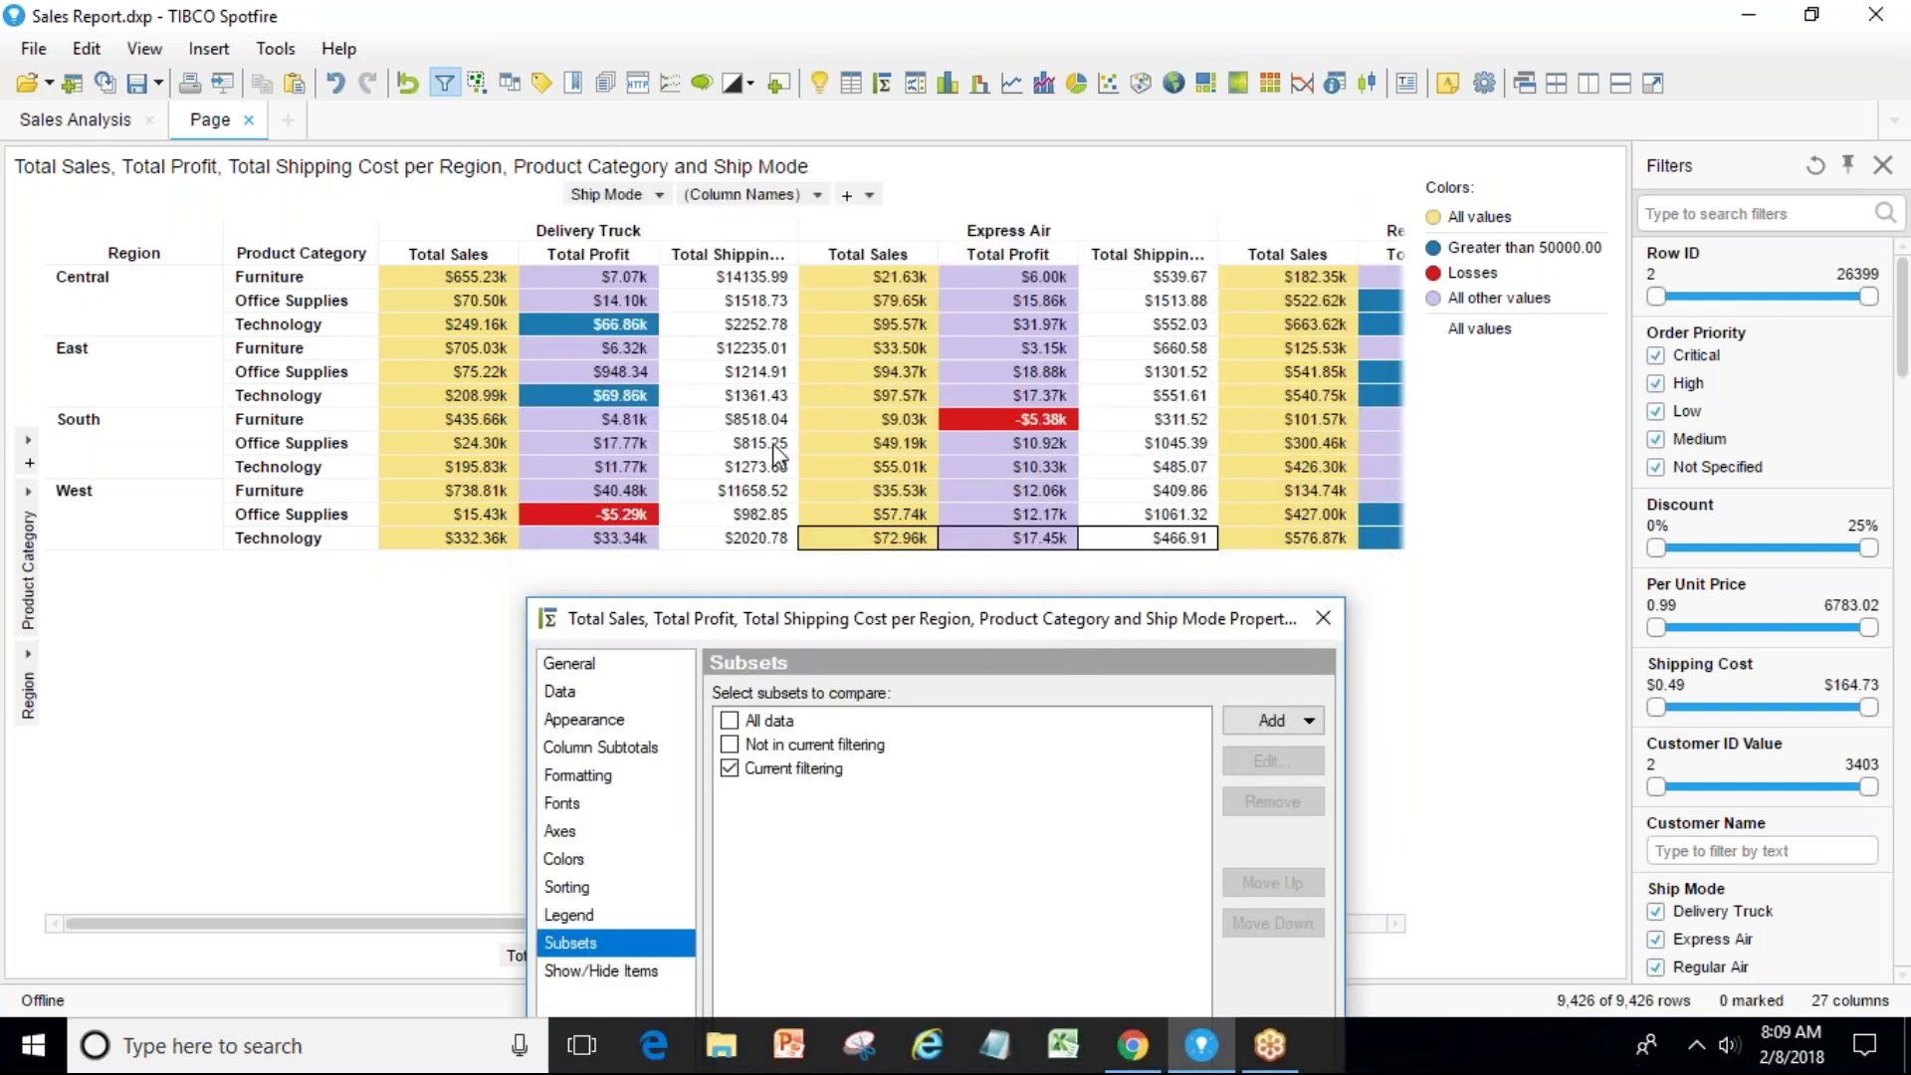
pyautogui.moveTo(1906, 346); pyautogui.dragTo(1905, 405)
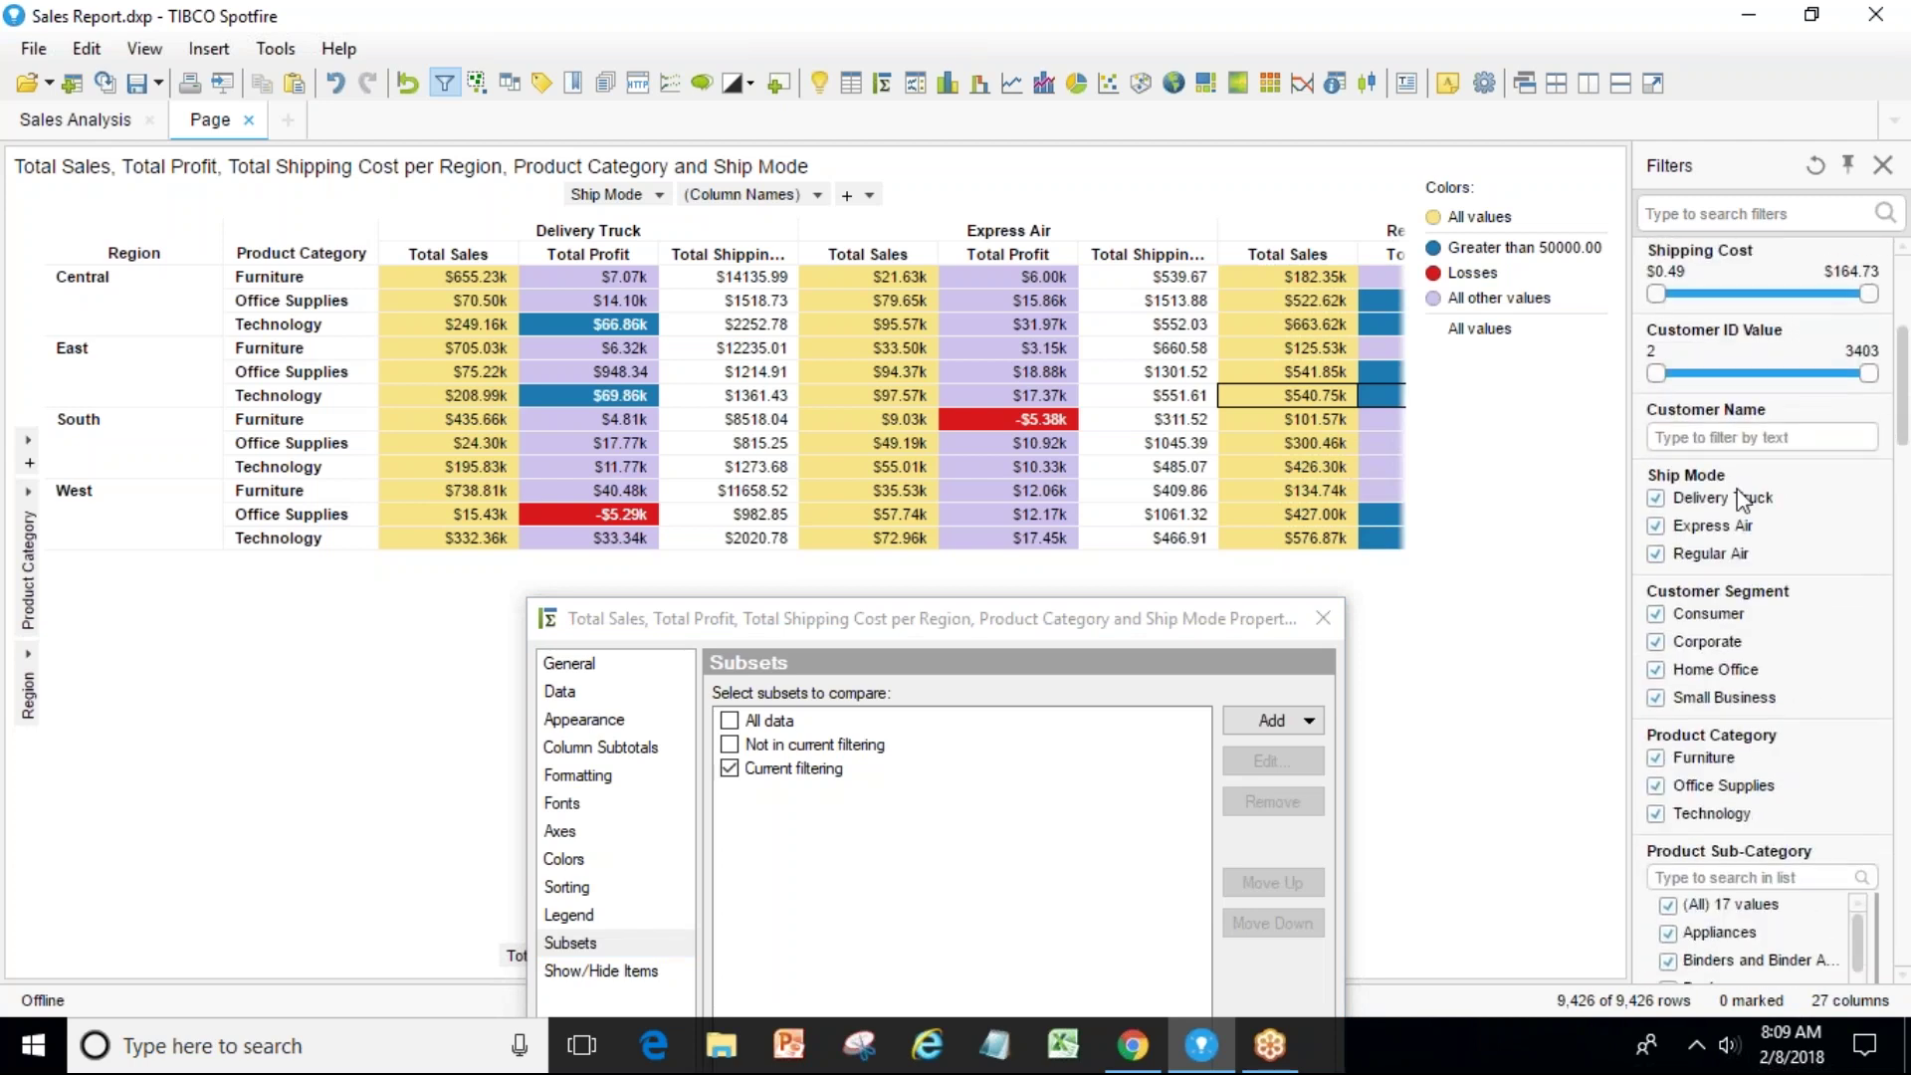
pyautogui.click(1656, 498)
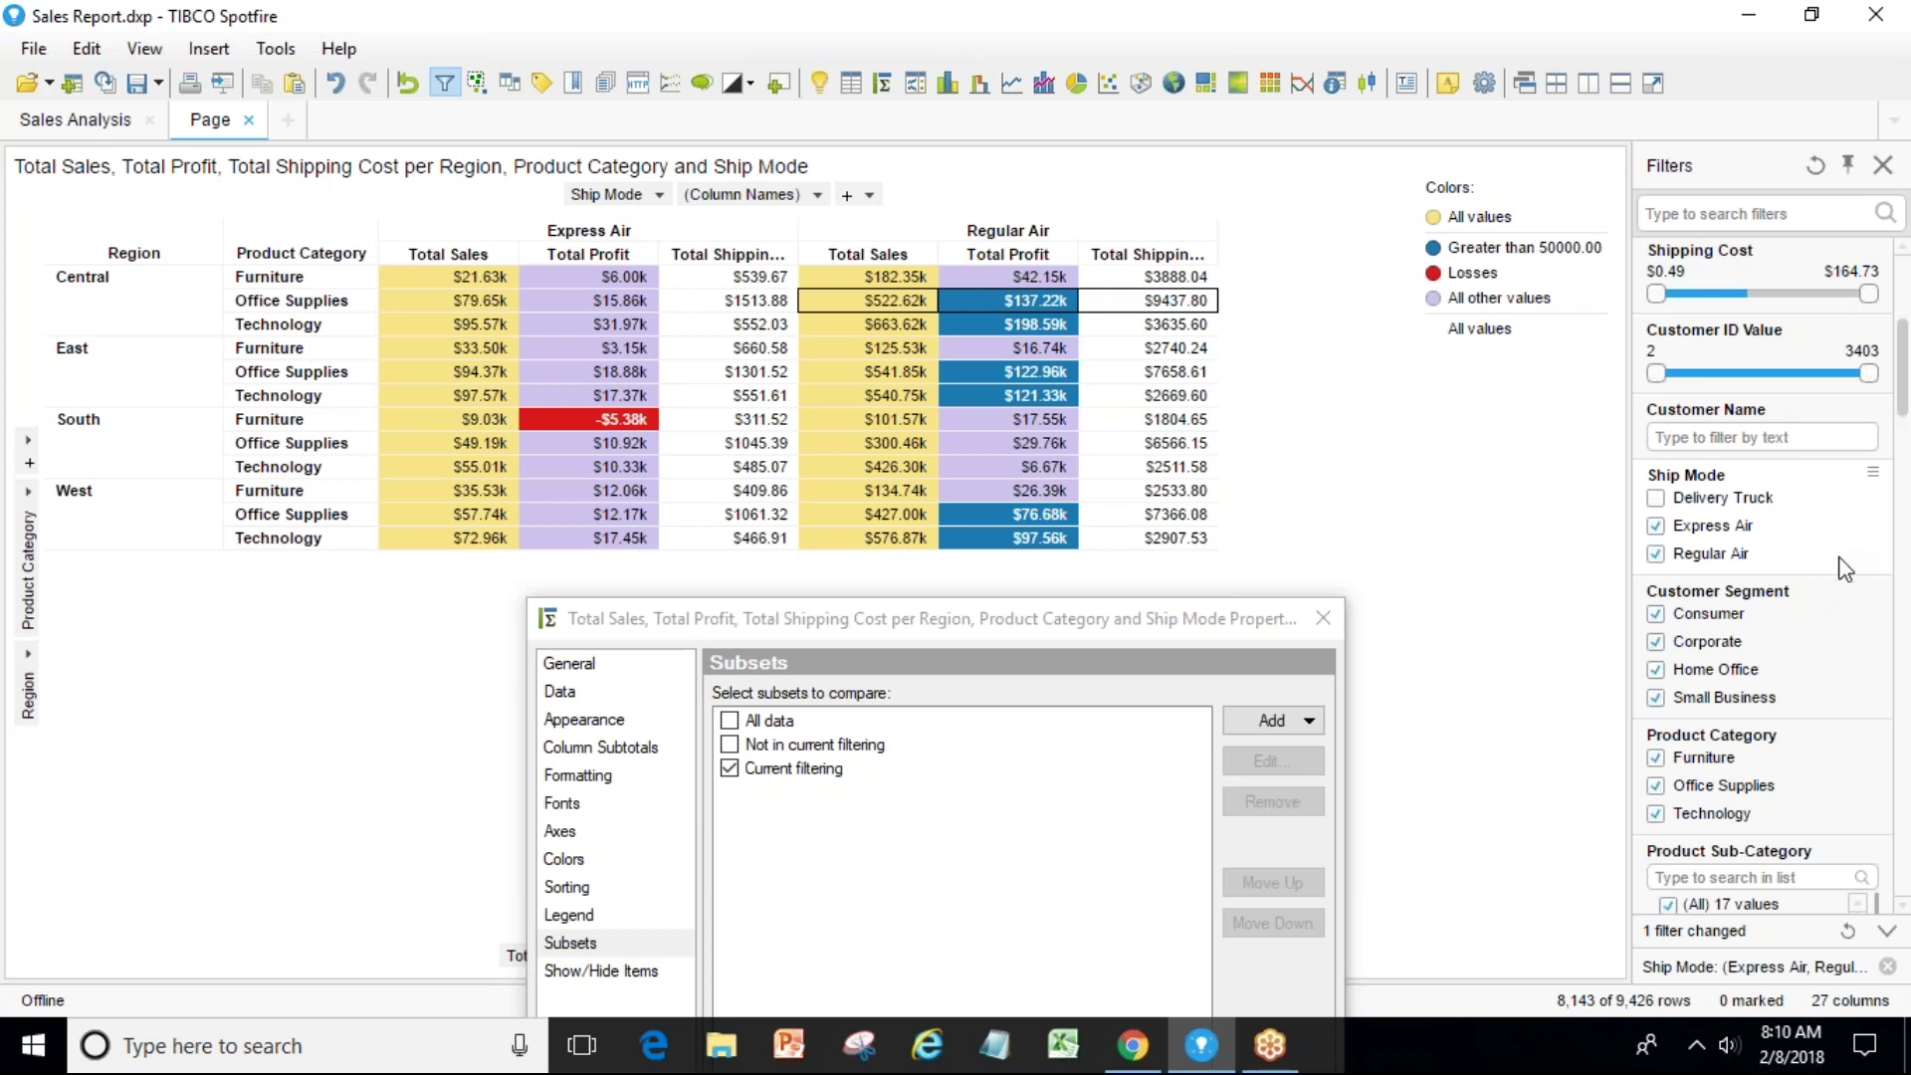
# Exclude Regular Air in the Ship Mode filter and size the Total Shipping Cost column to fit.
pyautogui.click(1659, 555)
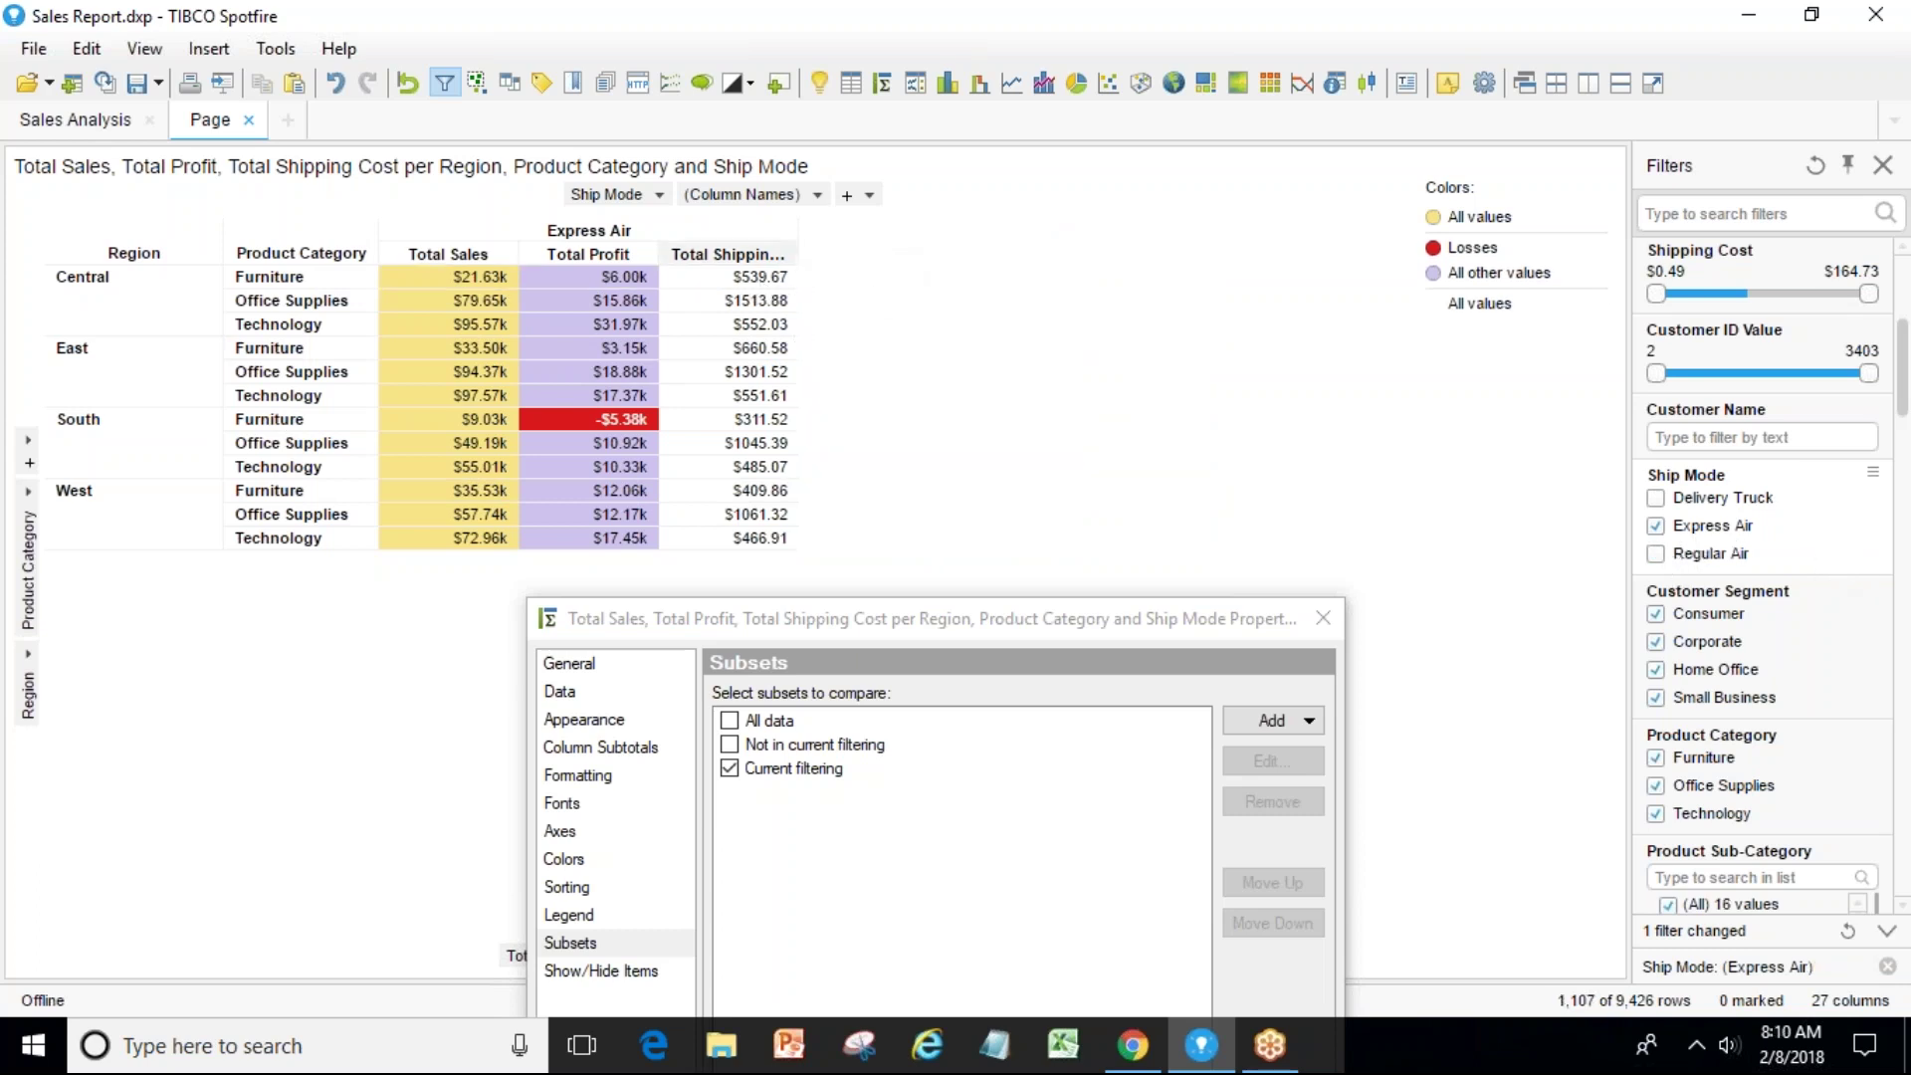
pyautogui.click(763, 262)
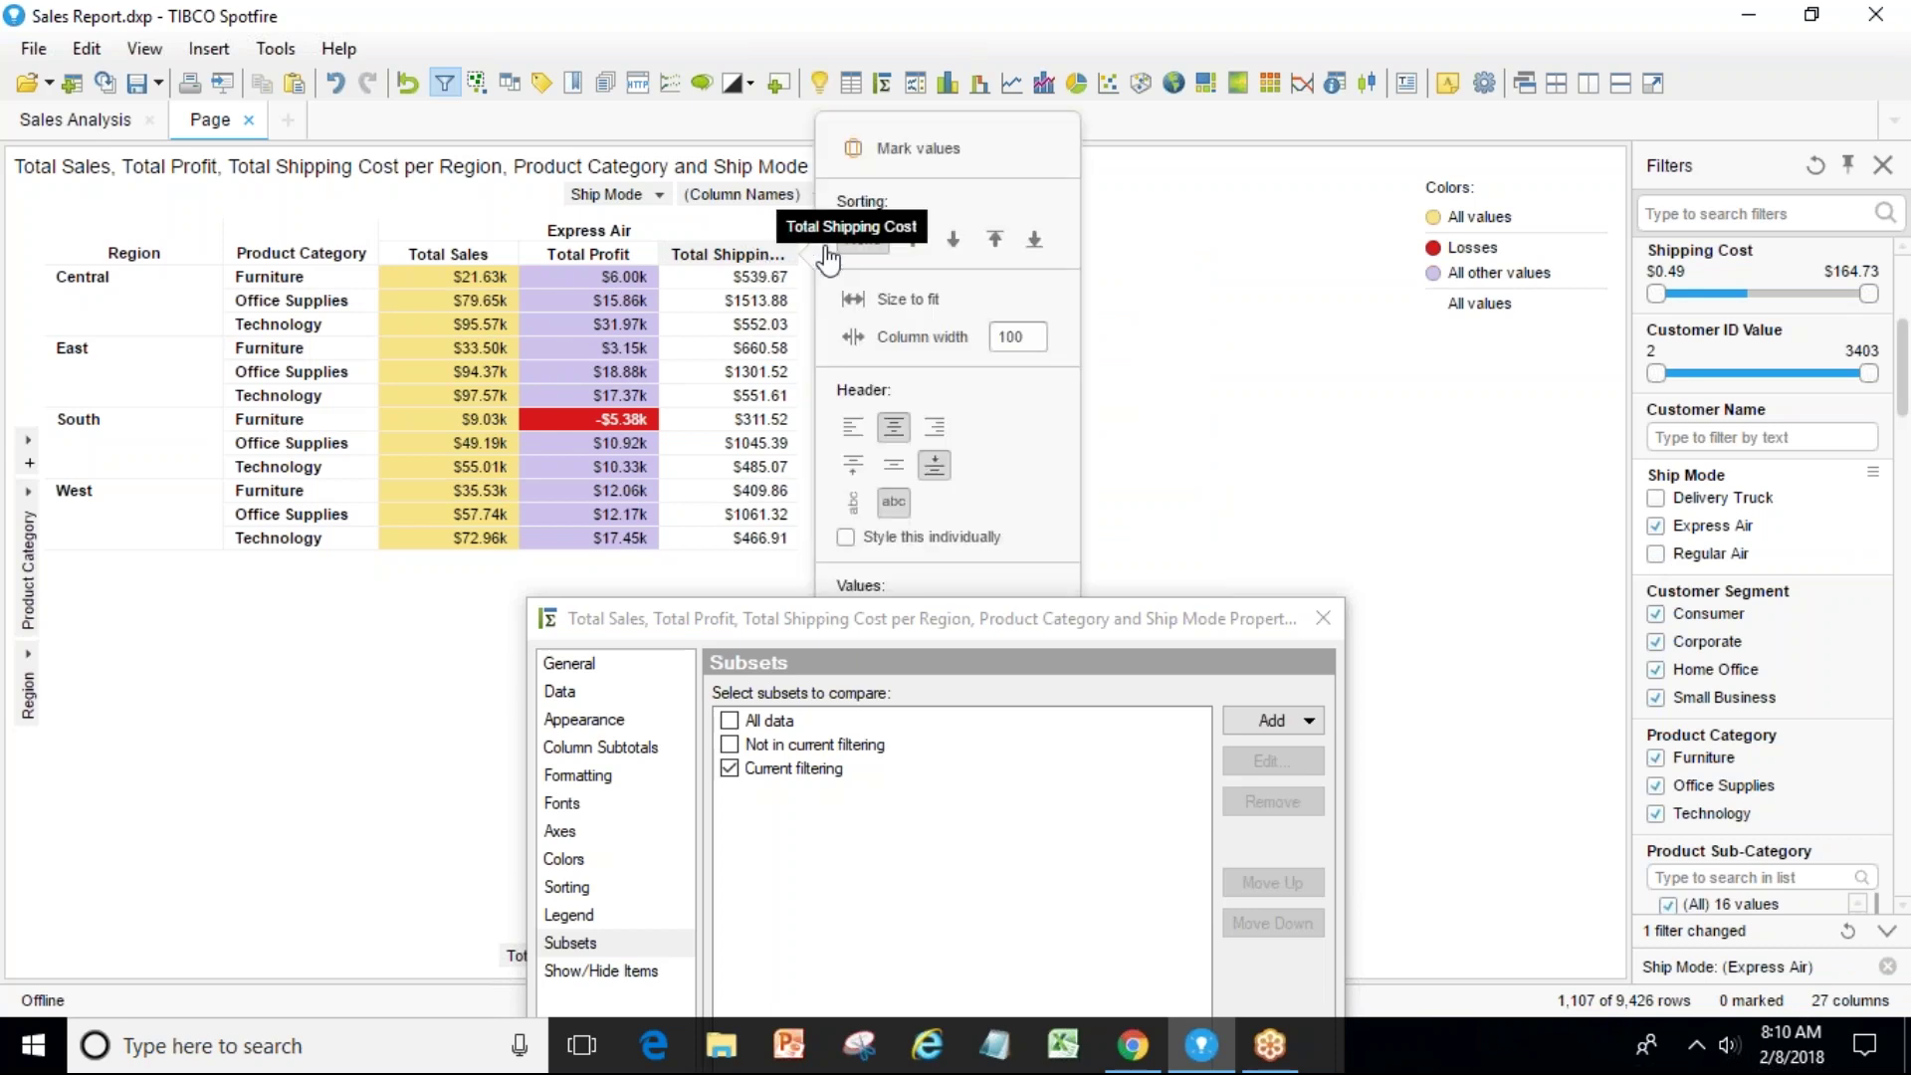
pyautogui.click(914, 312)
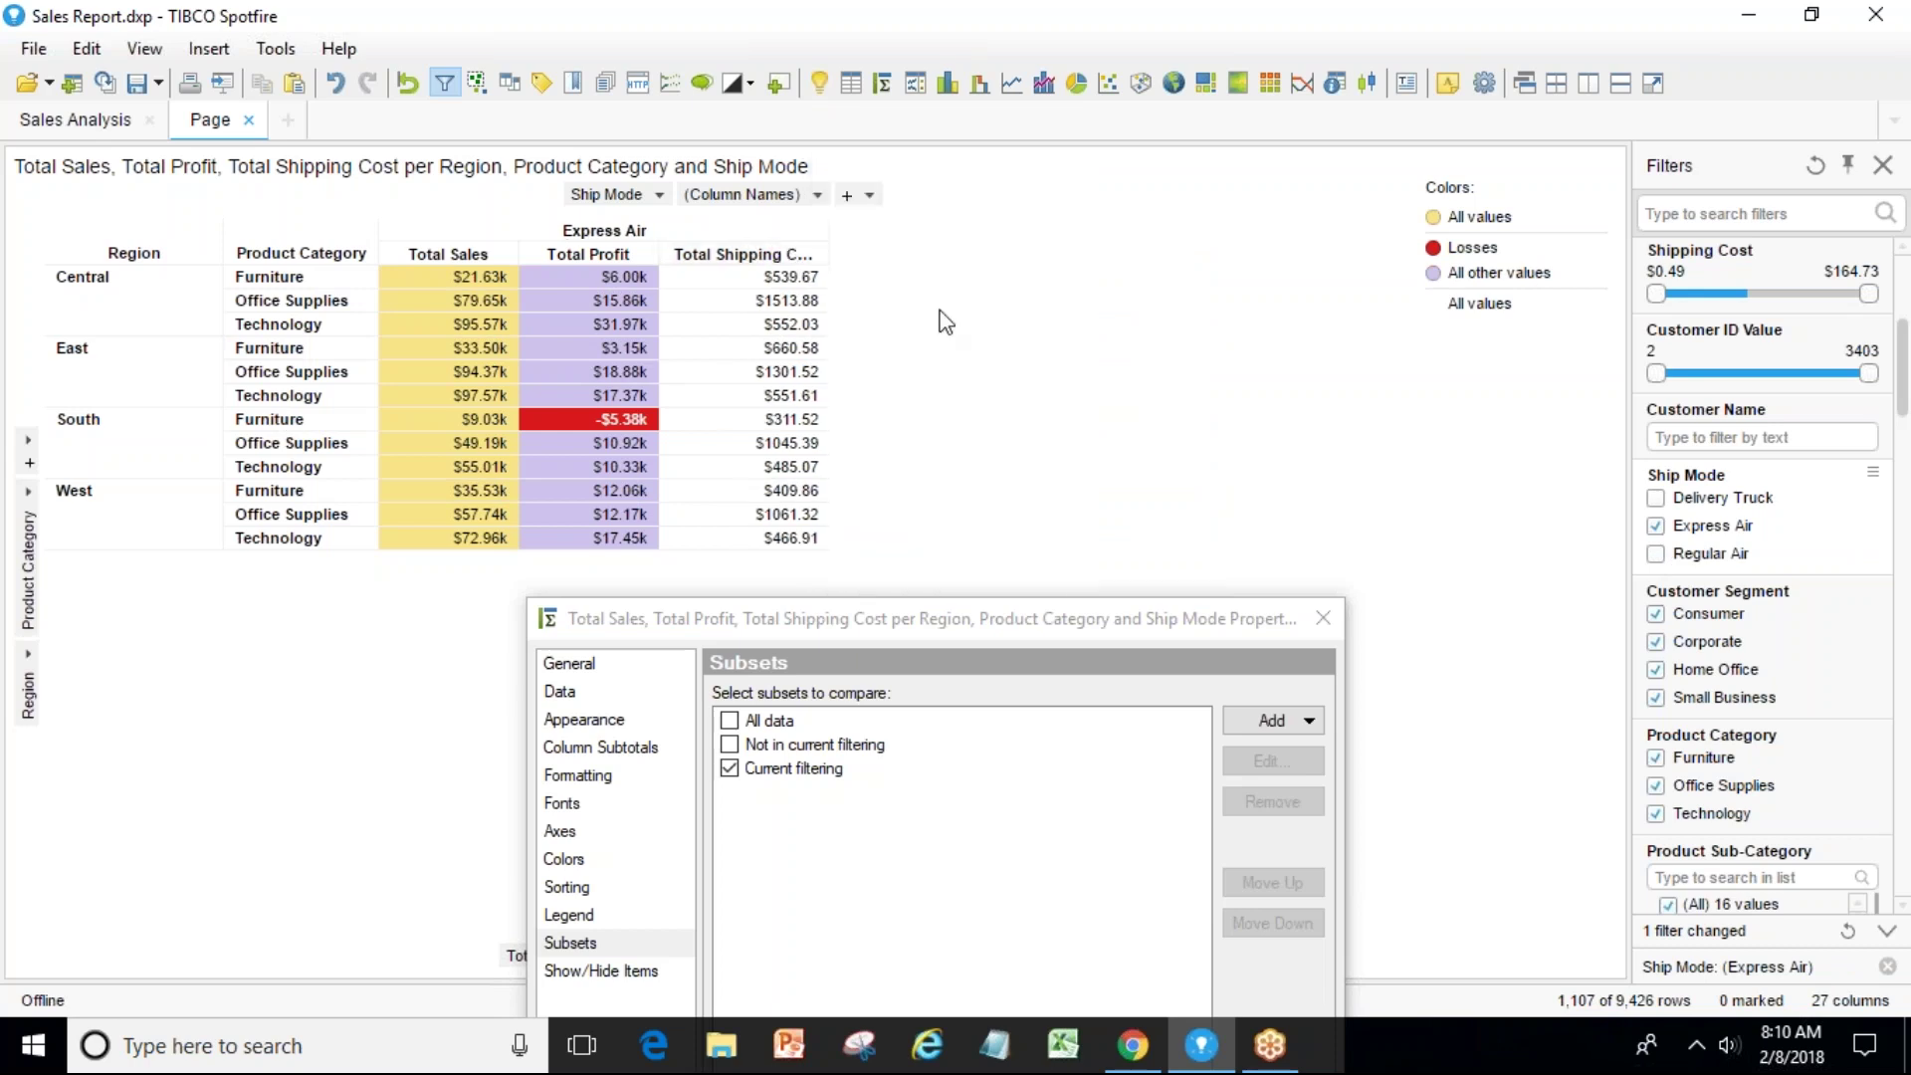
pyautogui.click(806, 265)
pyautogui.click(886, 299)
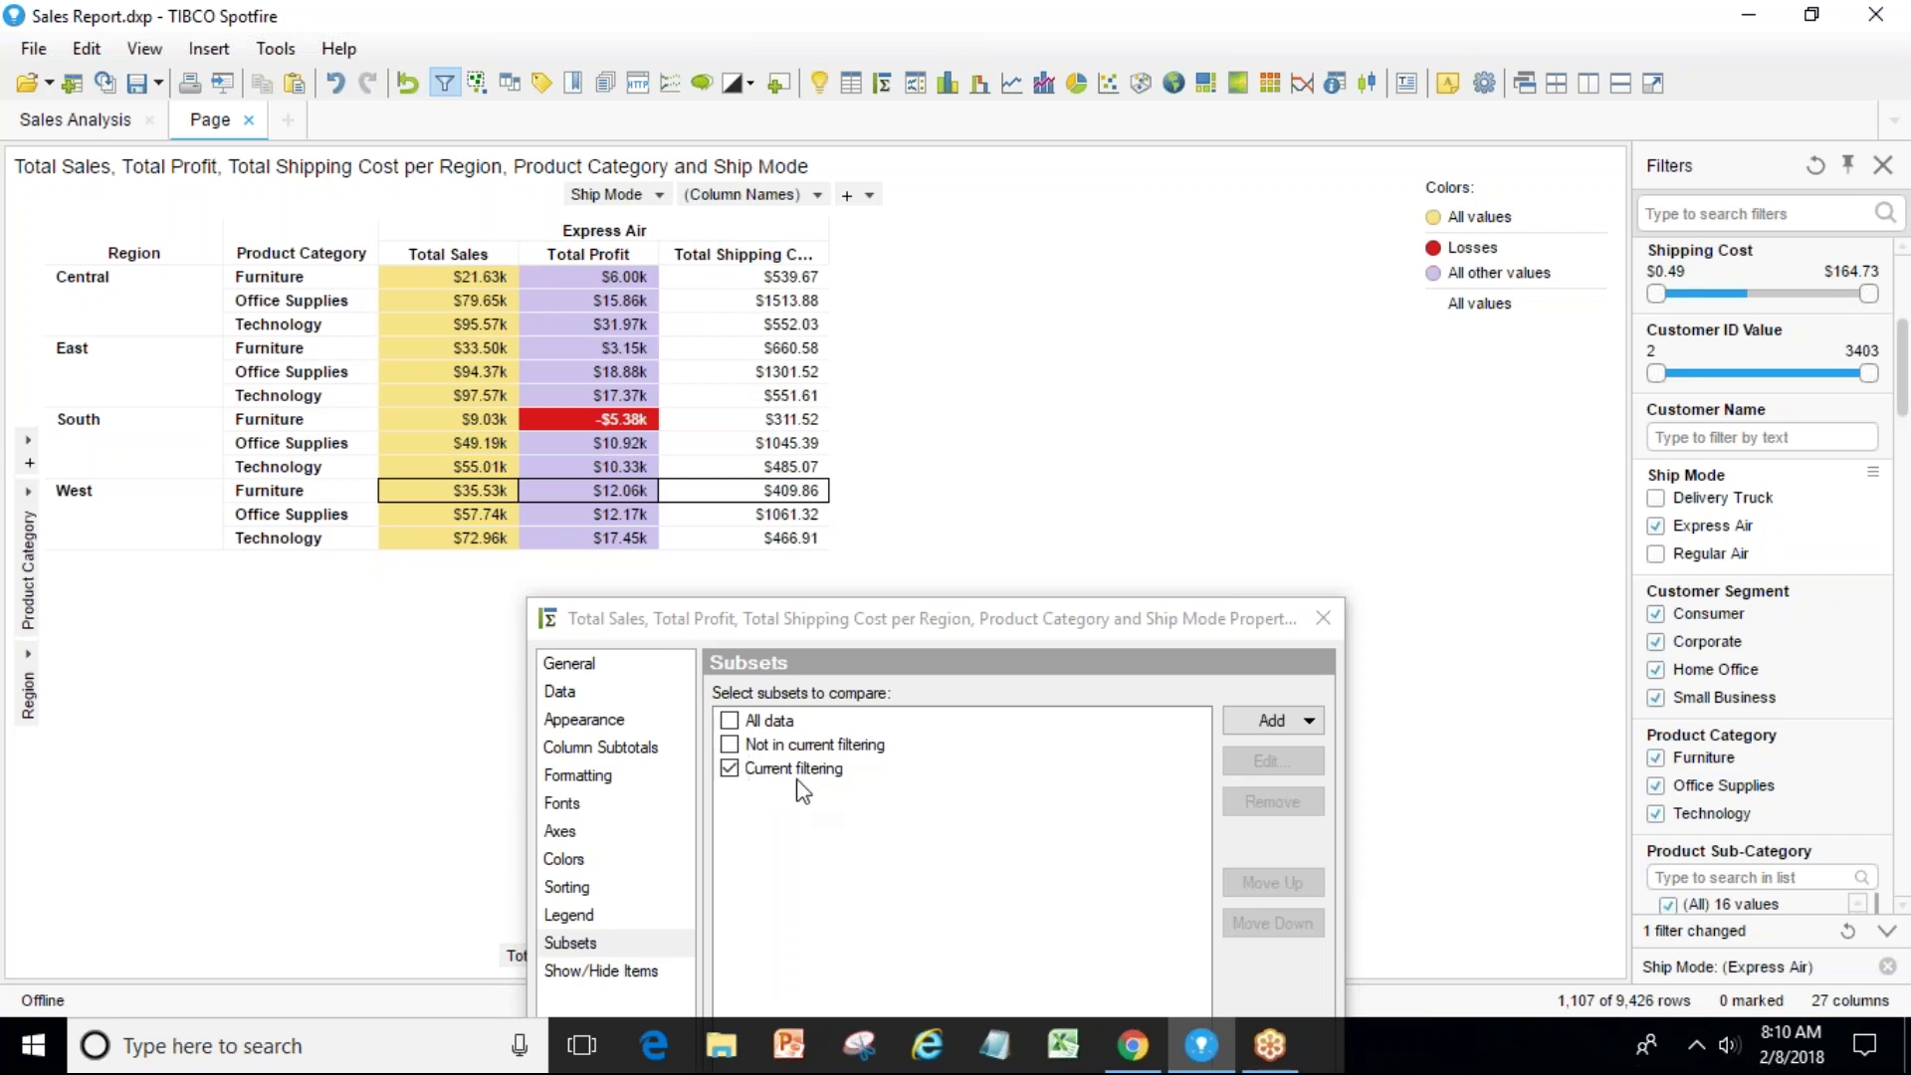
# Compare the Current filtering and Not in current filtering subsets separately and together, leaving only Not in current filtering selected.
pyautogui.click(731, 768)
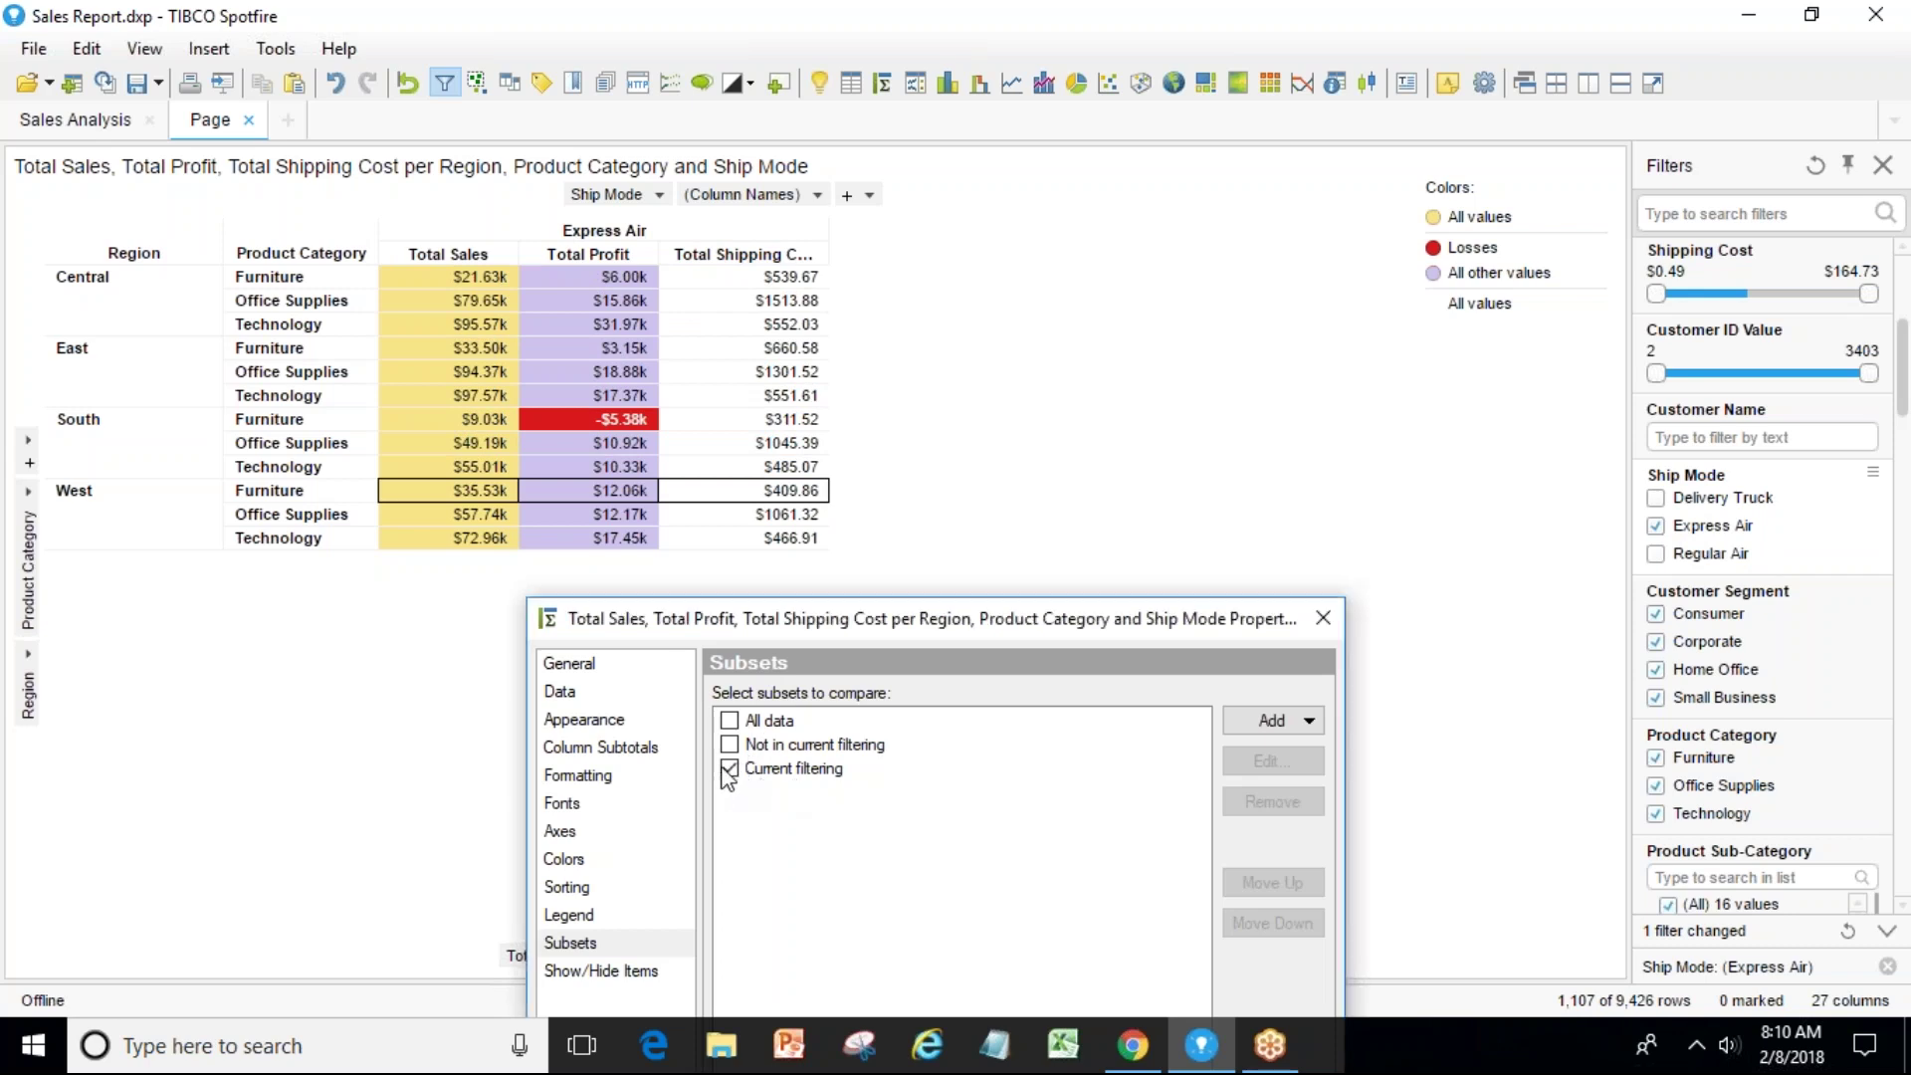
pyautogui.click(730, 744)
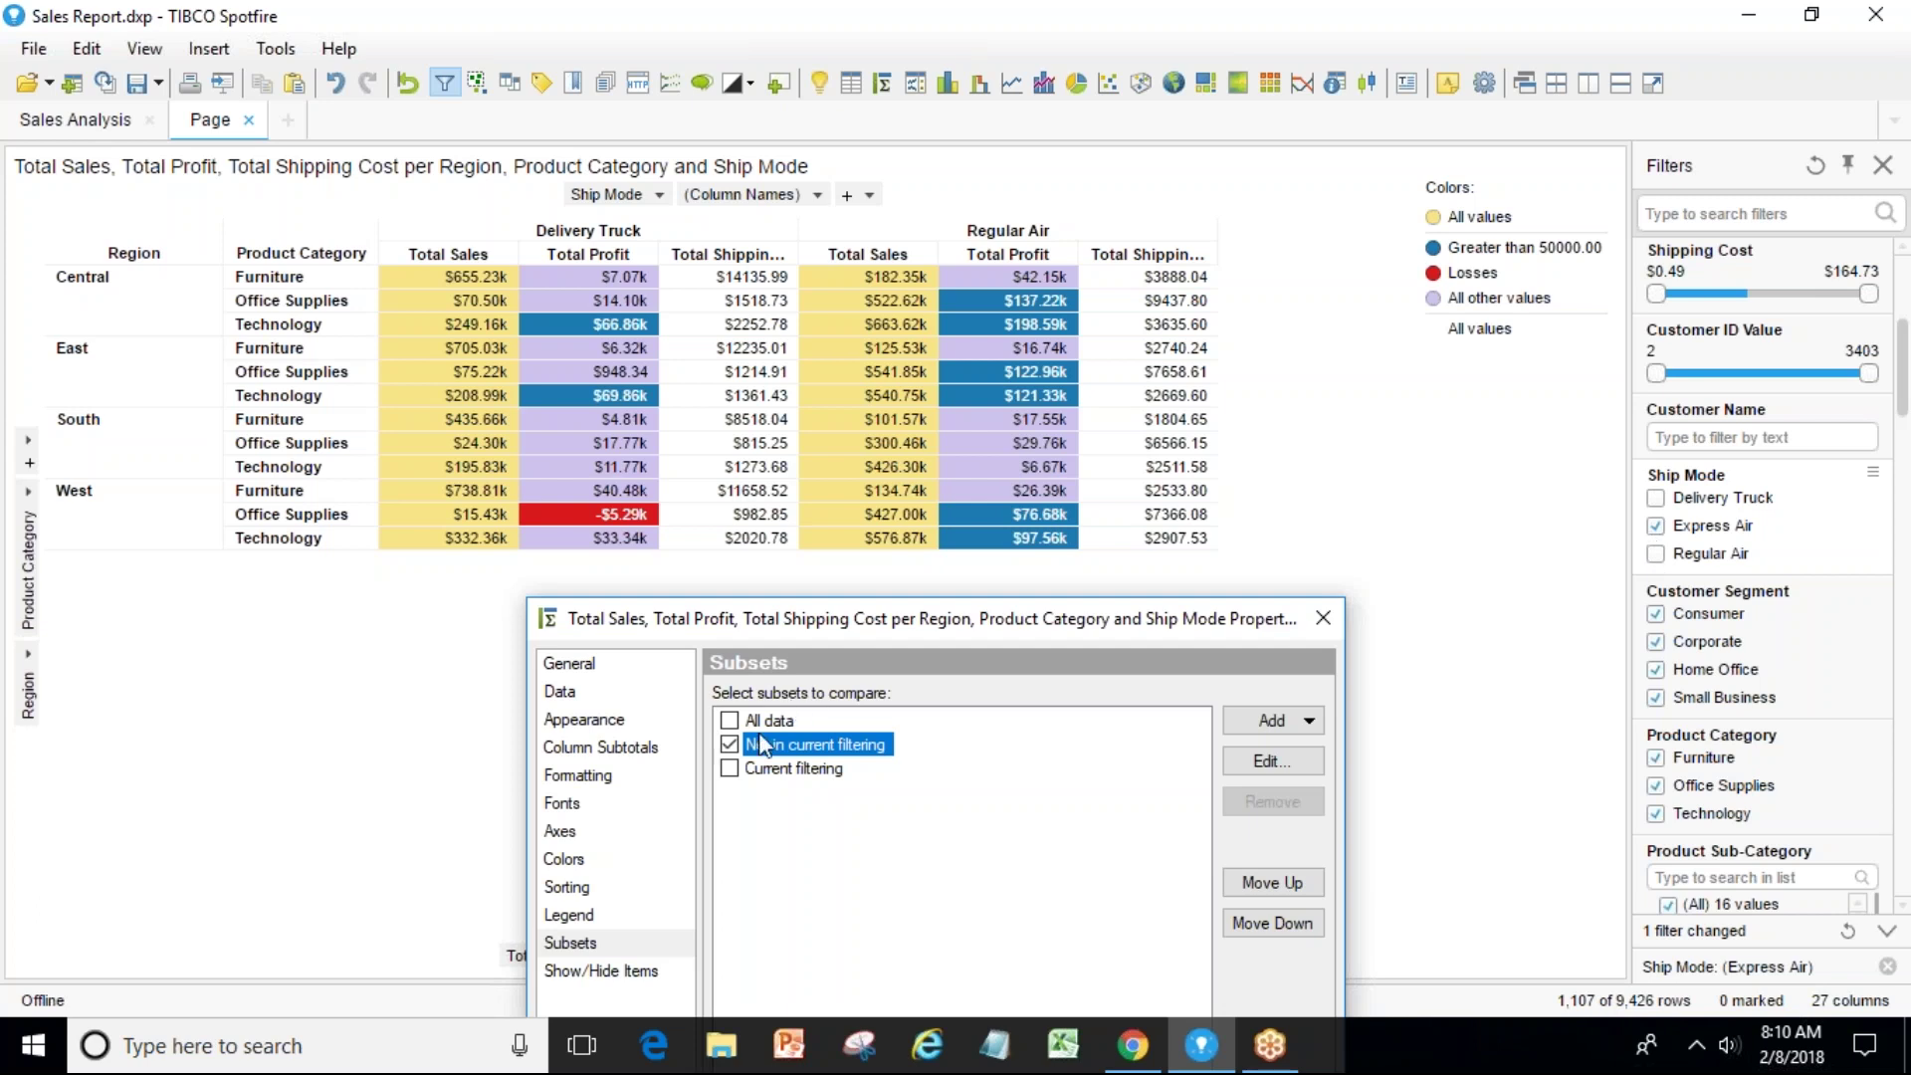
pyautogui.click(730, 768)
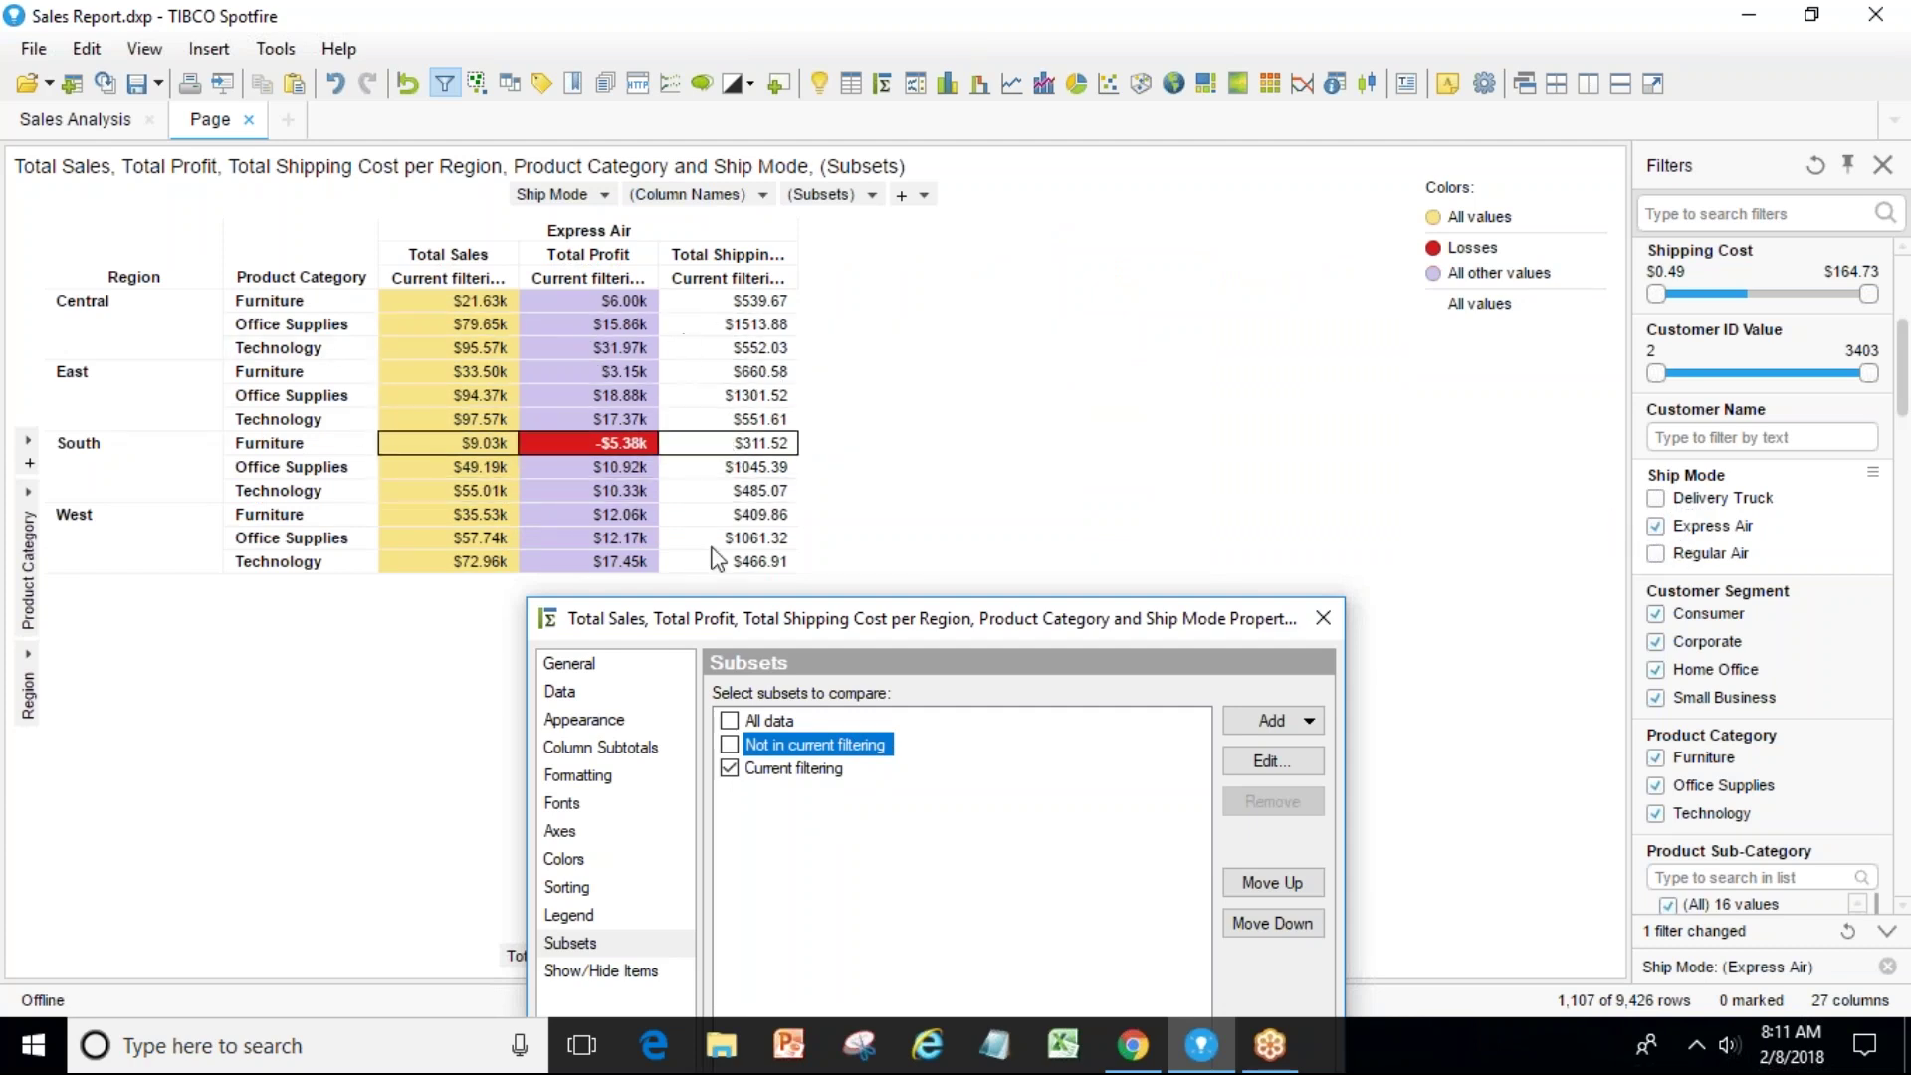
pyautogui.click(729, 745)
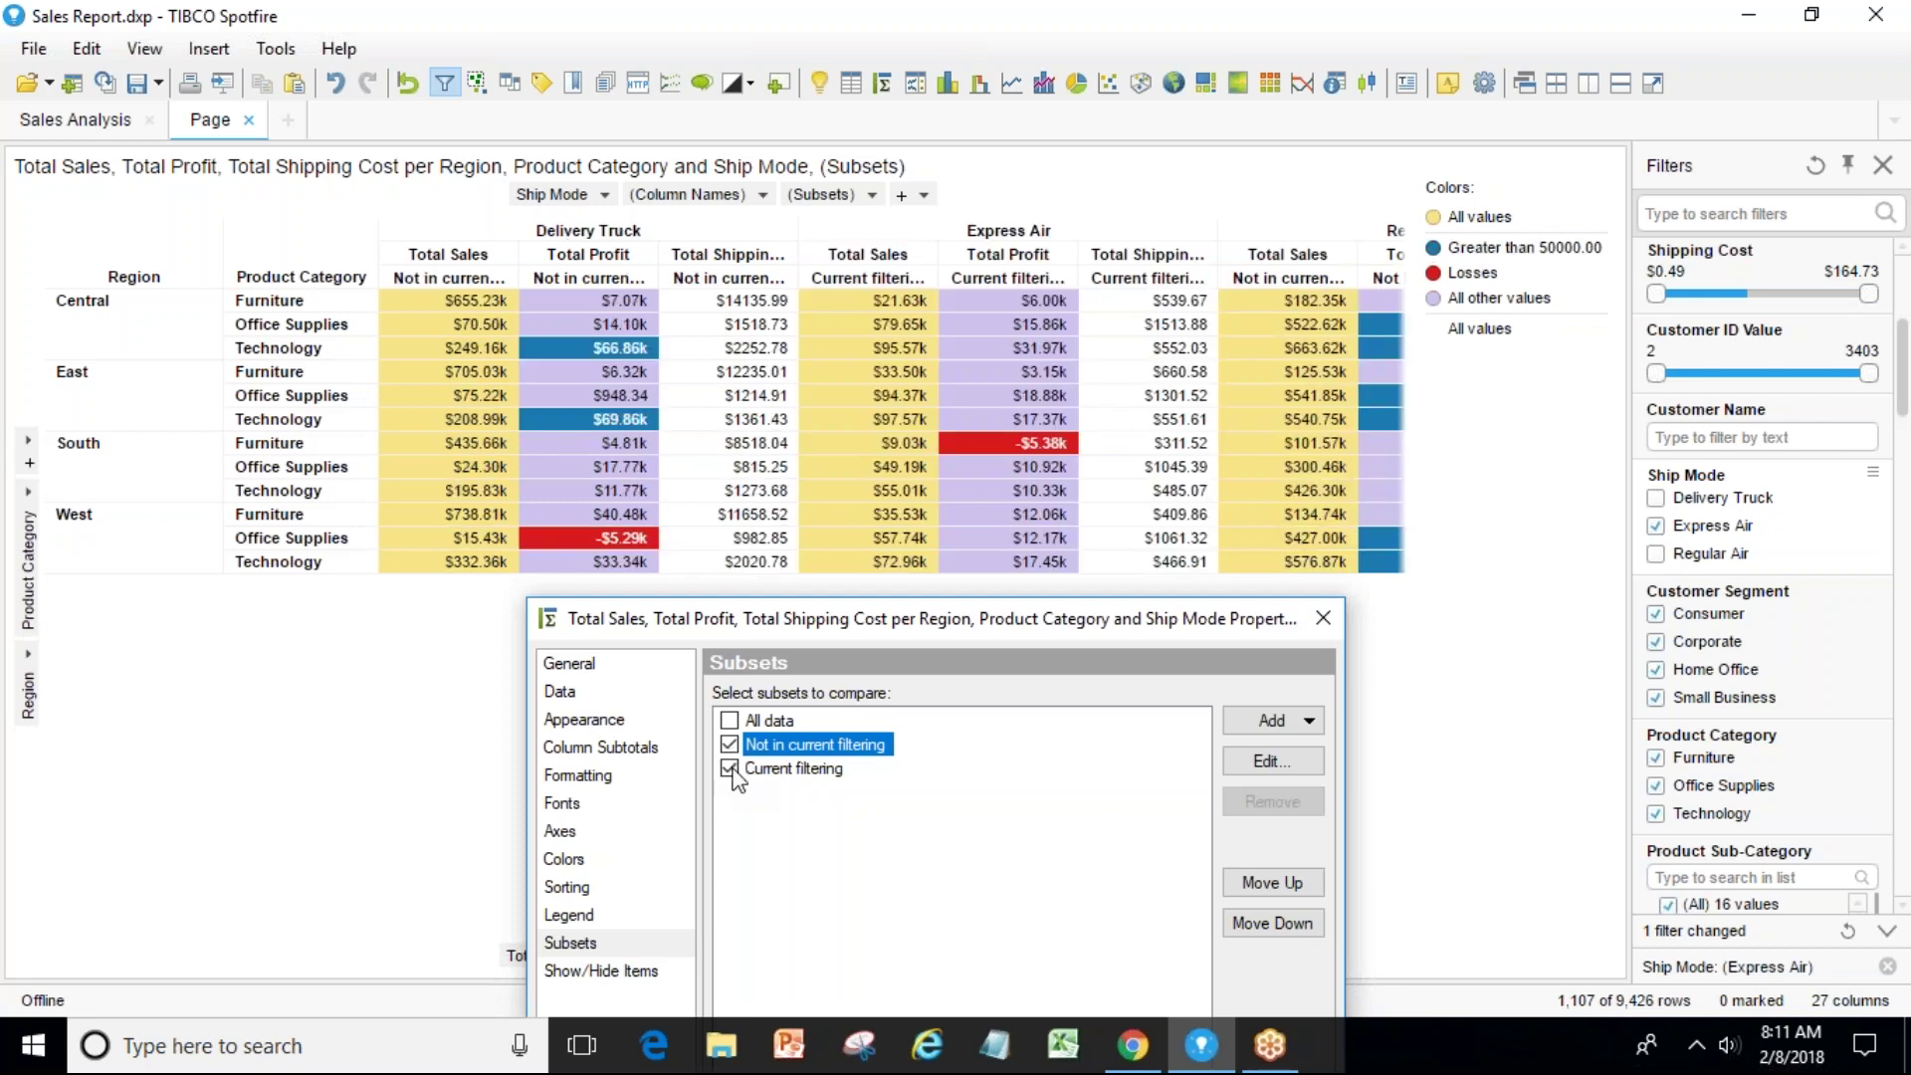
pyautogui.click(729, 768)
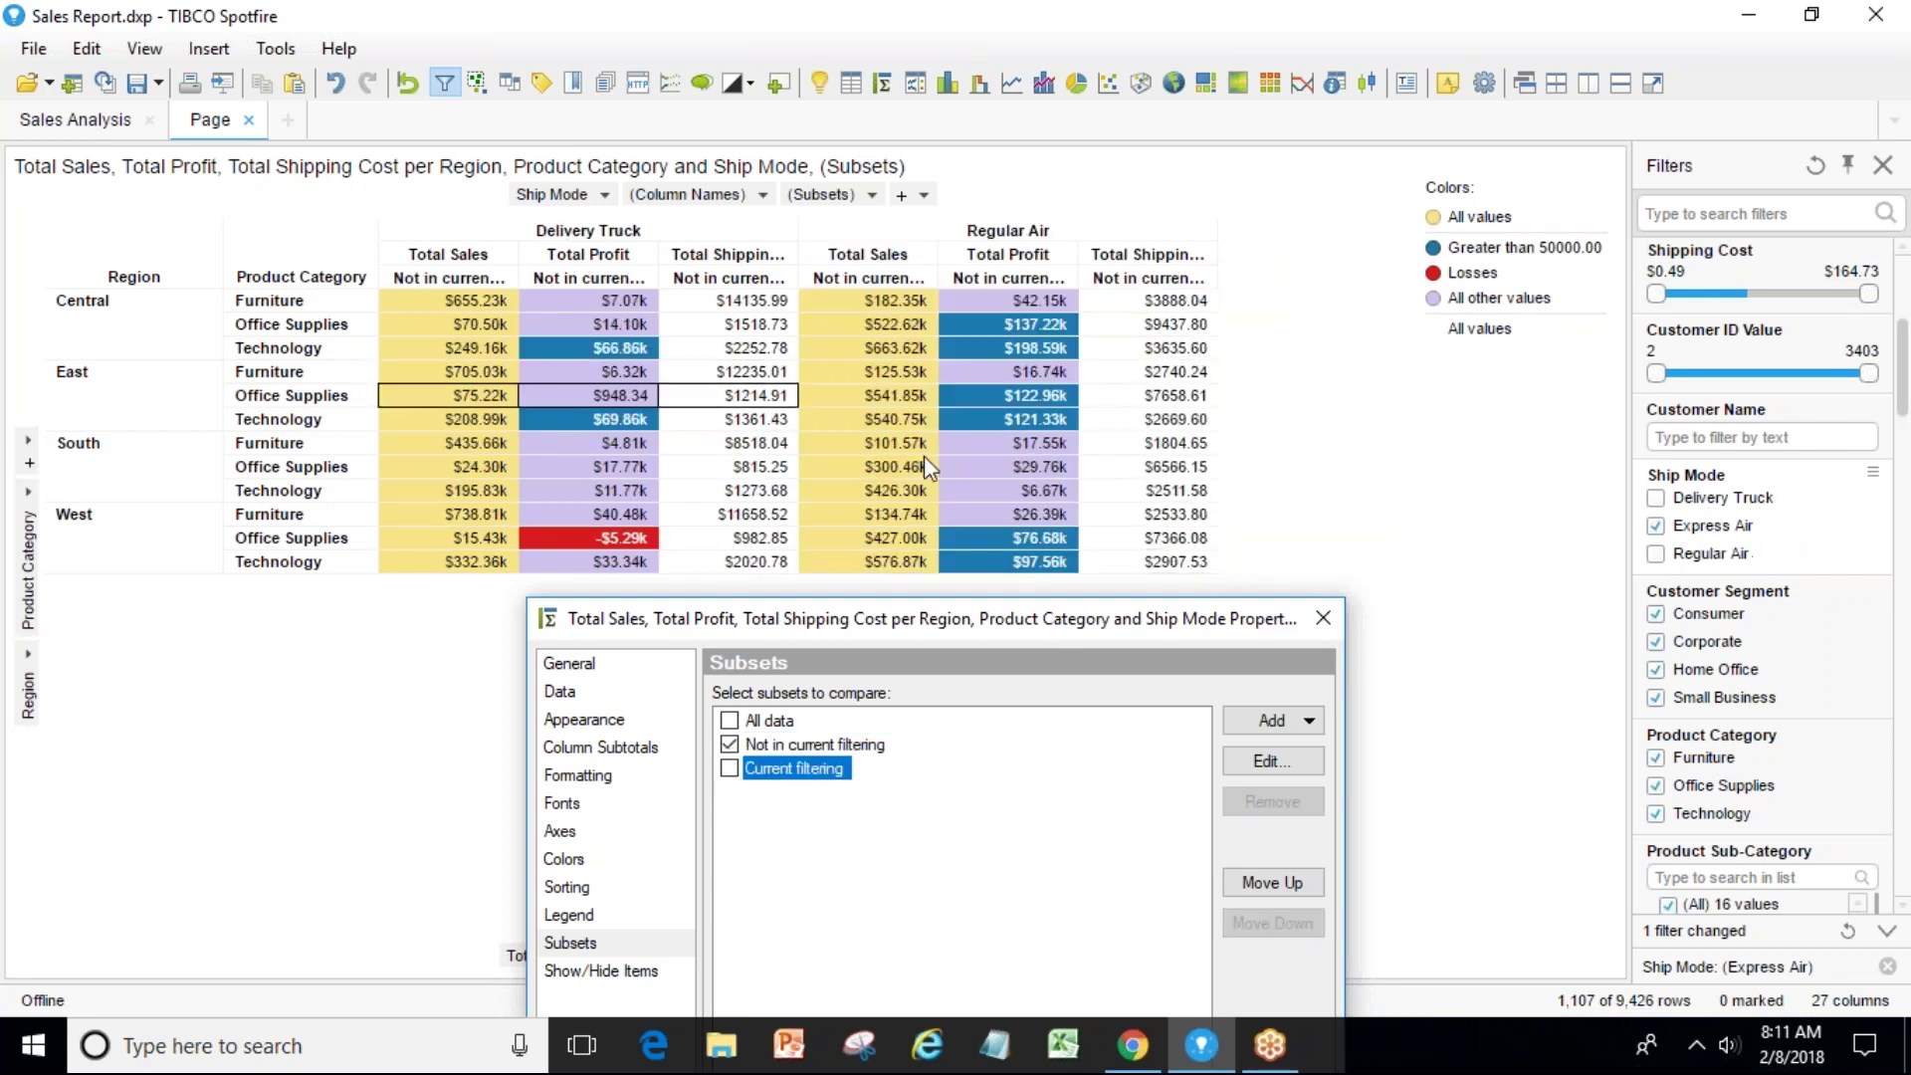
# Exclude Express Air in the Ship Mode filter, then include Delivery Truck, Express Air and Regular Air one by one.
pyautogui.click(1655, 527)
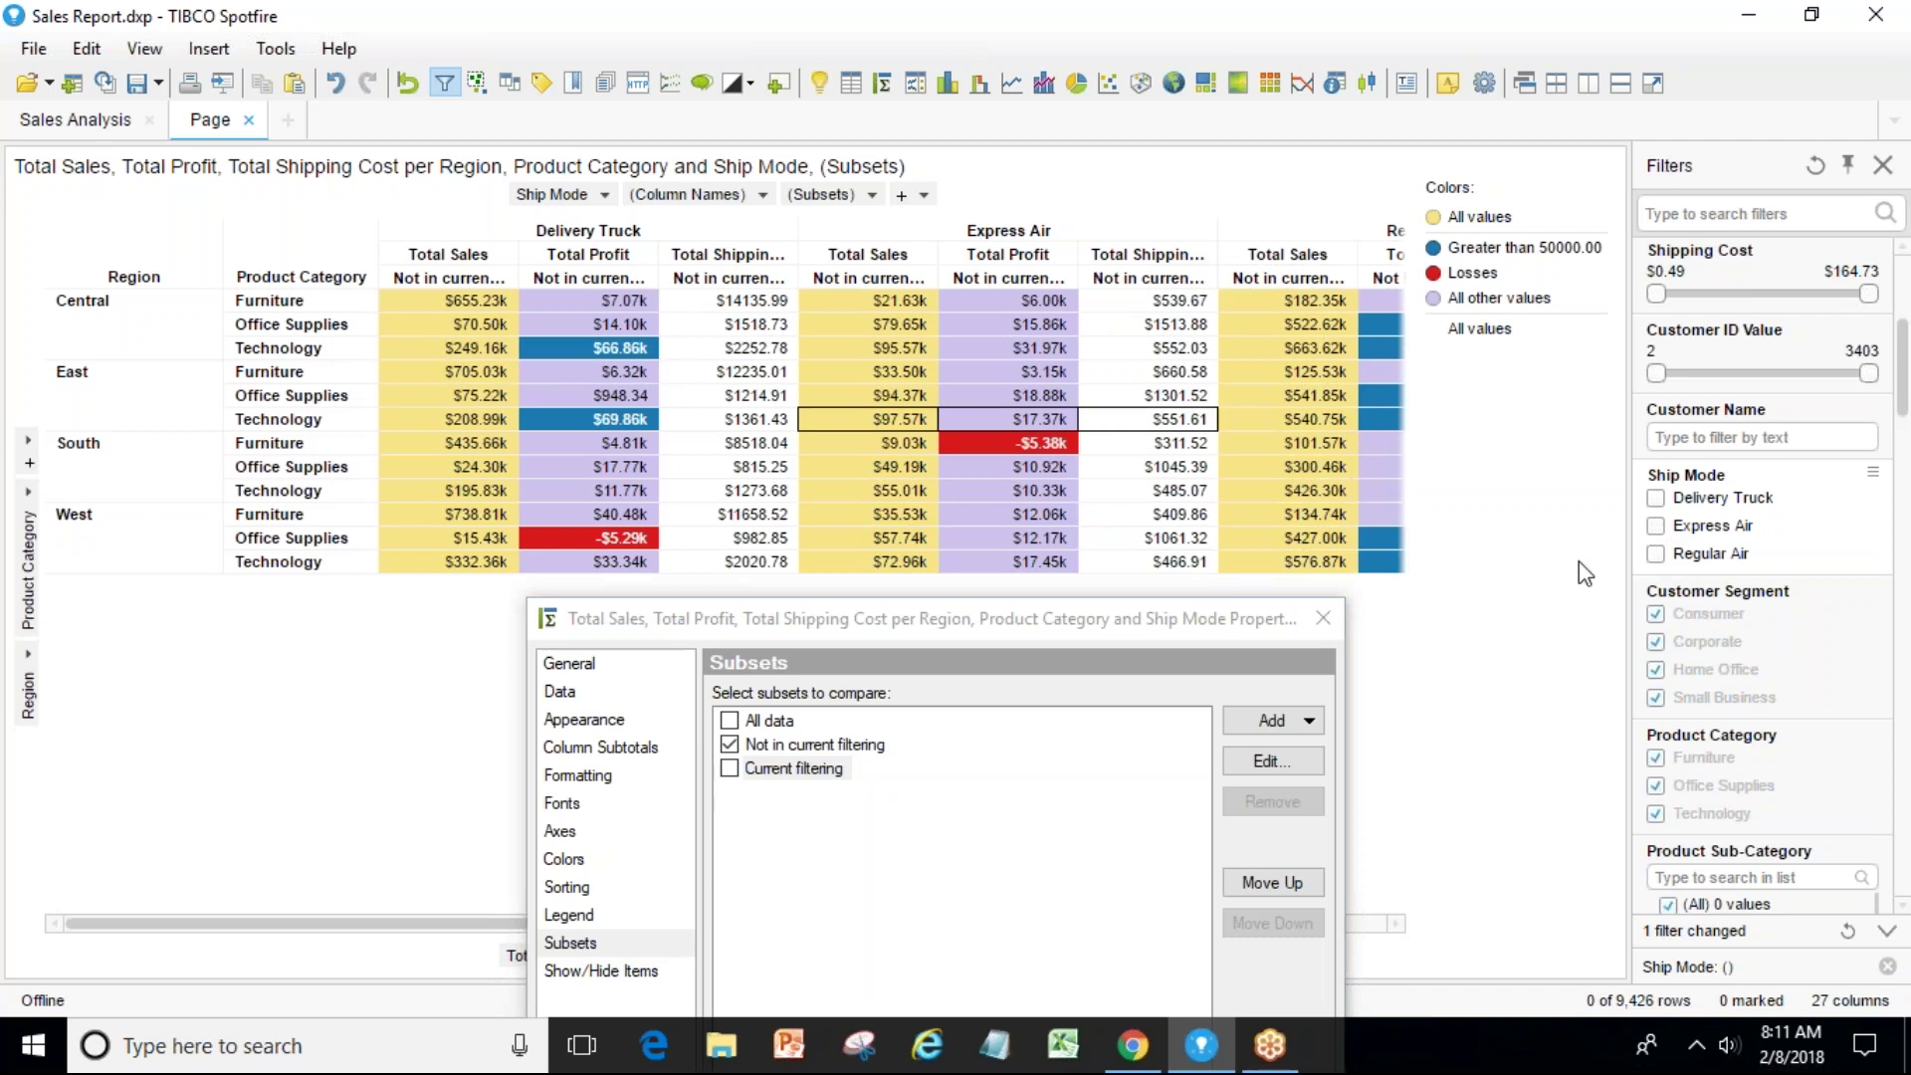
pyautogui.click(1656, 497)
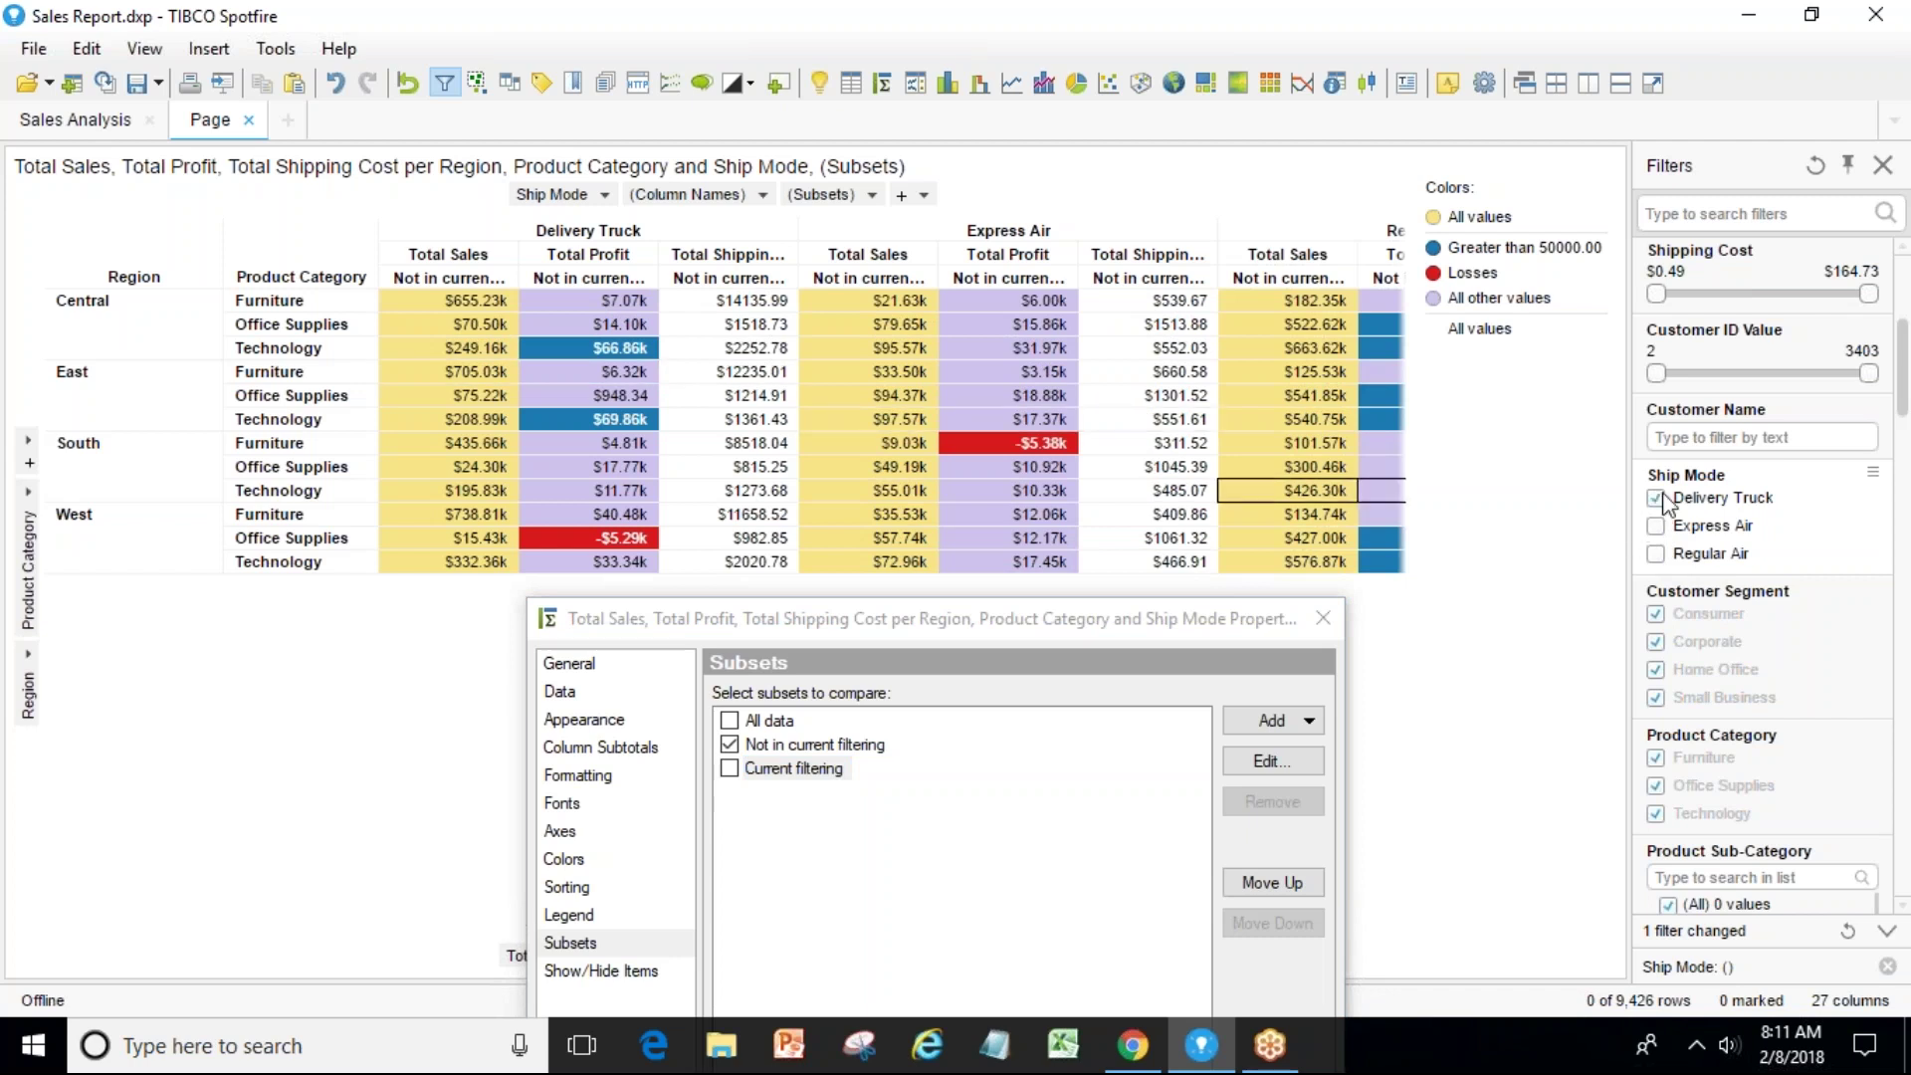
pyautogui.click(1657, 526)
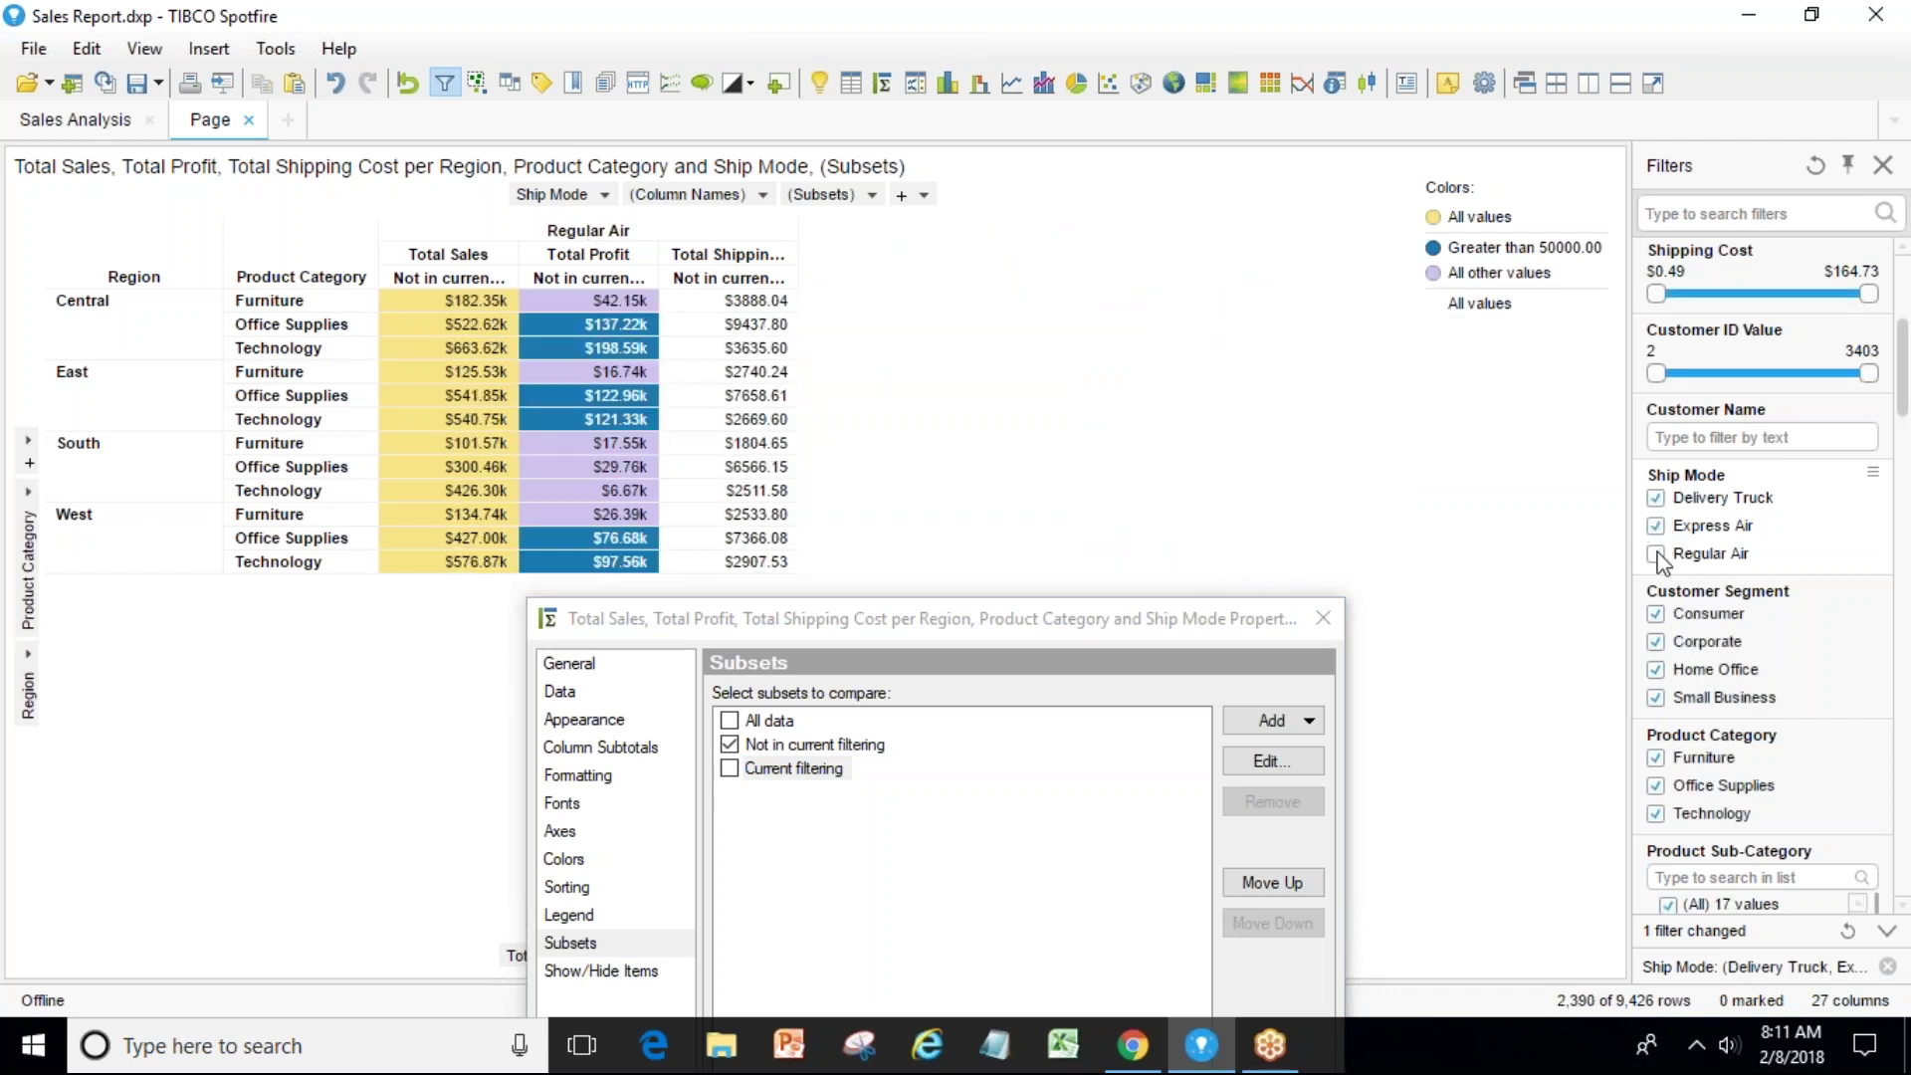
pyautogui.click(1656, 555)
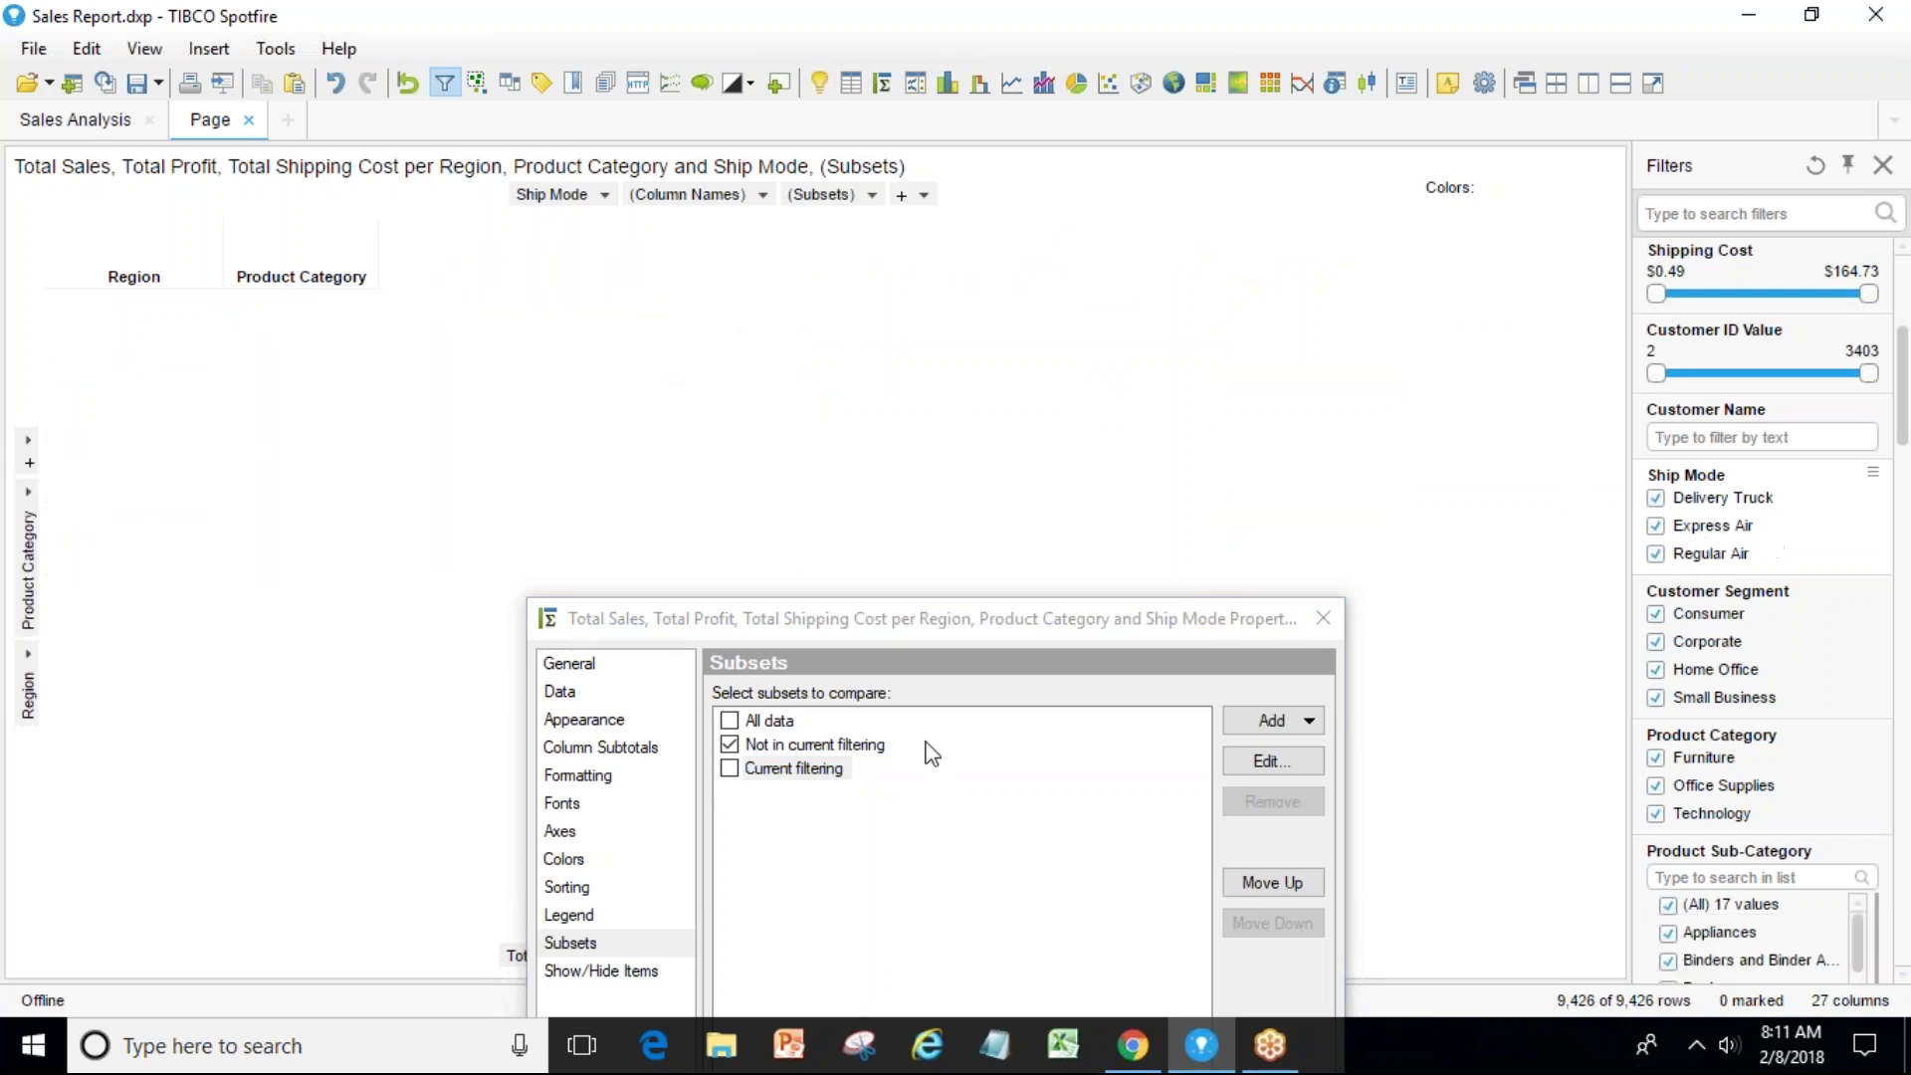
# Switch the table to the Current filtering subset, then back to Not in current filtering.
pyautogui.click(730, 746)
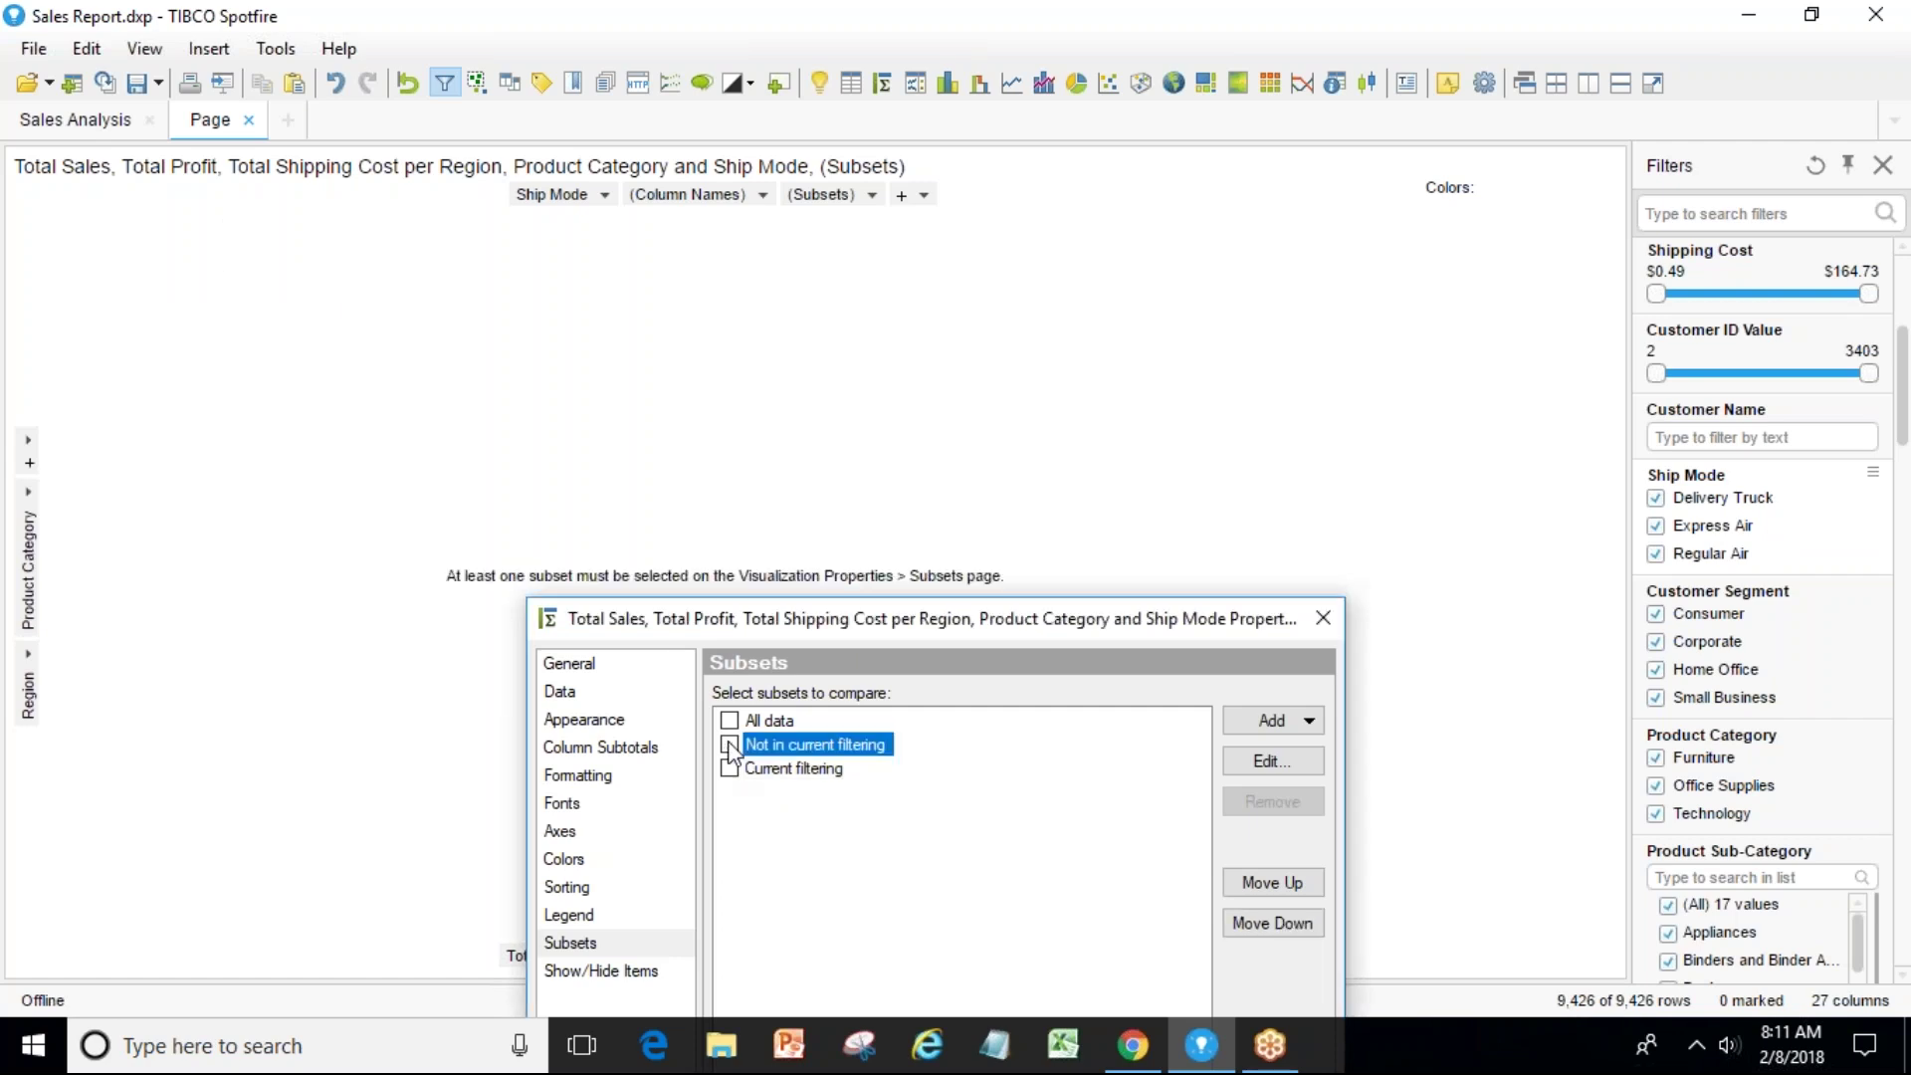
pyautogui.click(730, 769)
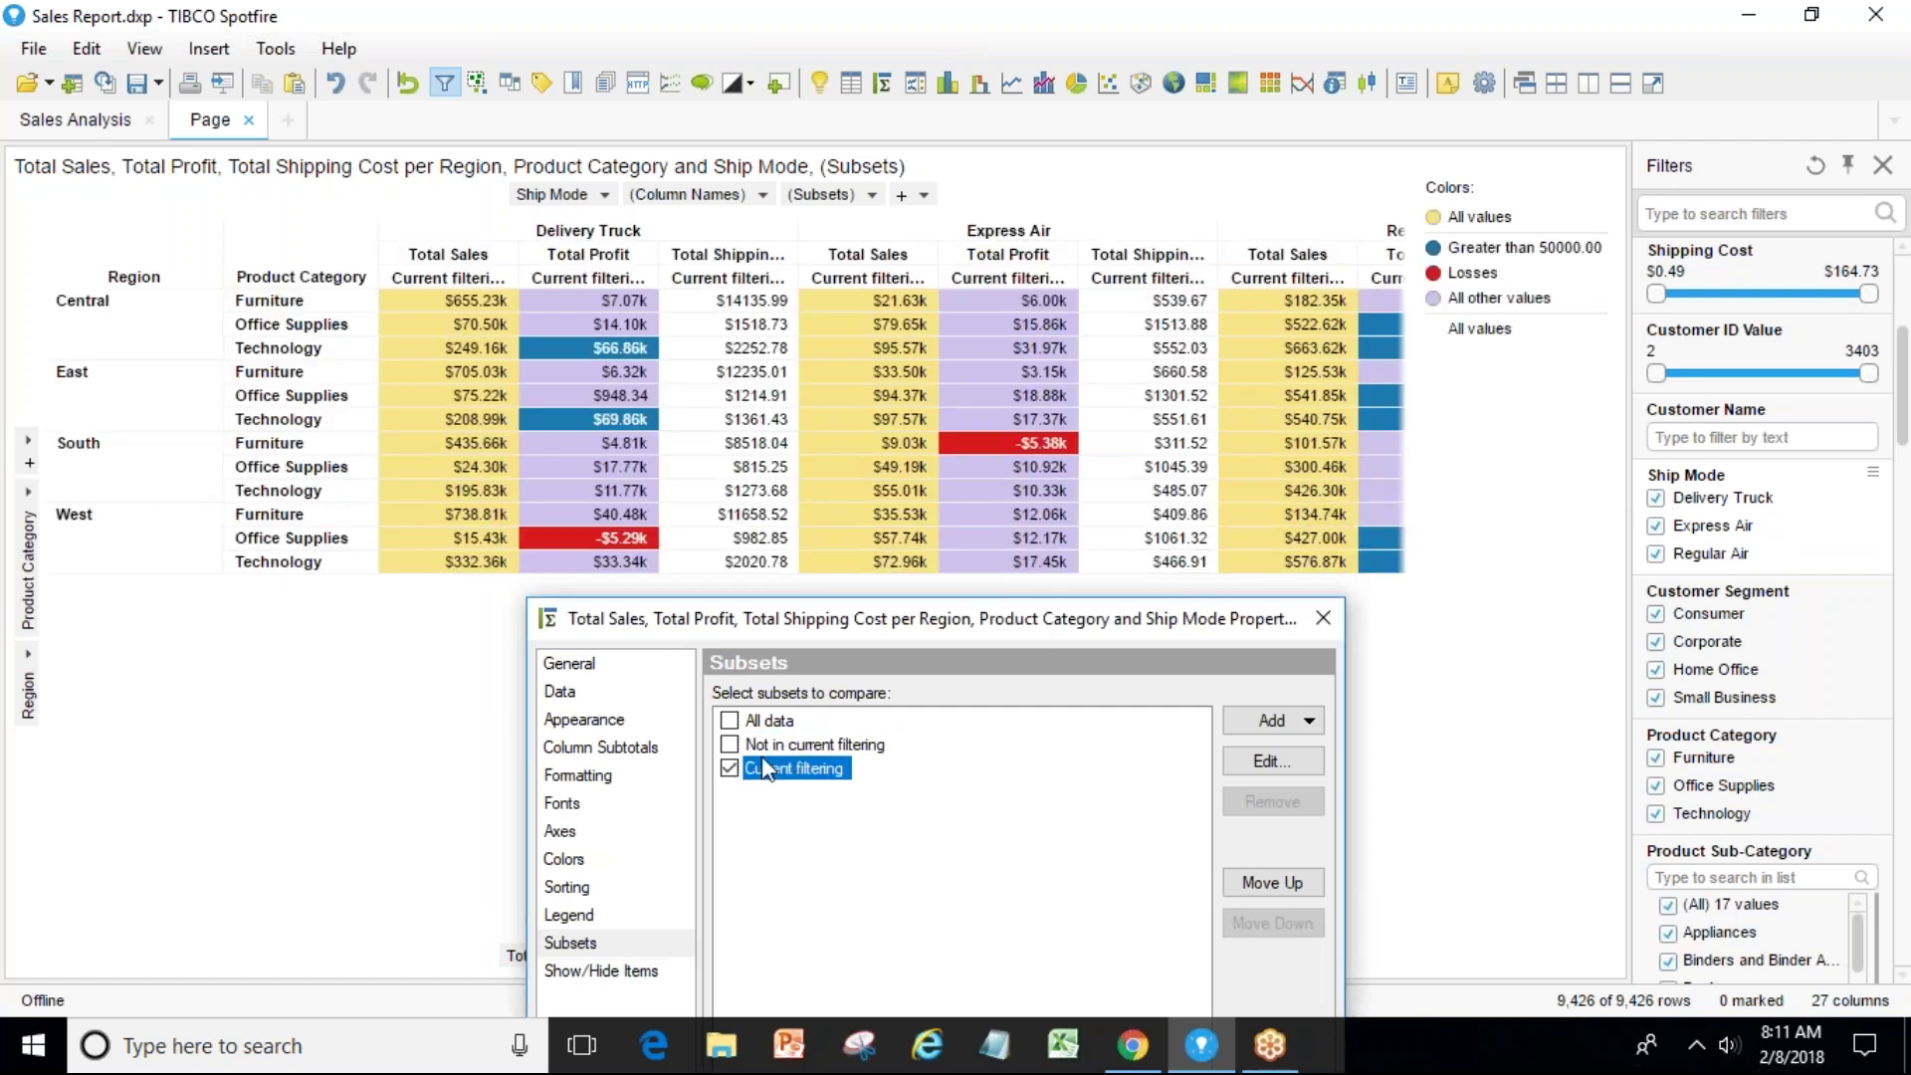
pyautogui.click(730, 768)
pyautogui.click(737, 744)
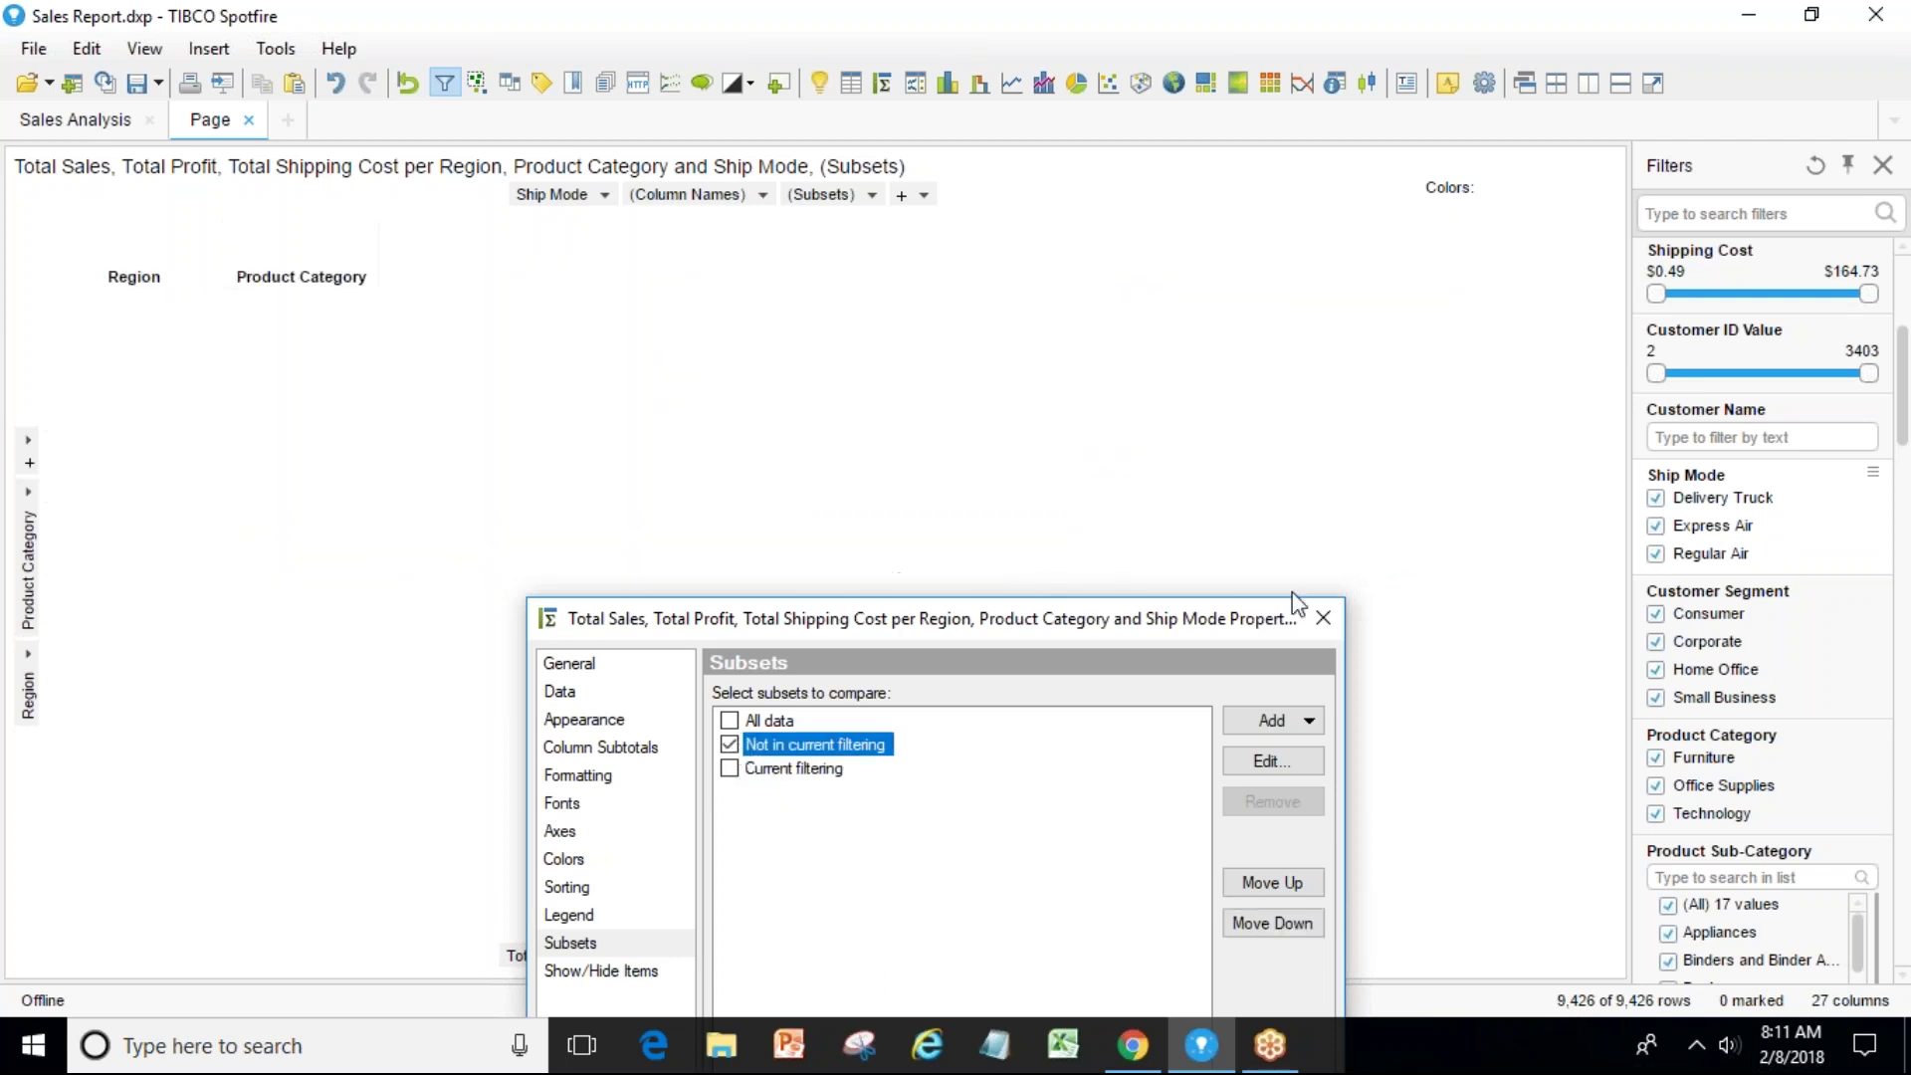
# Exclude all three ship modes in the Ship Mode filter, then include Delivery Truck and Express Air again.
pyautogui.click(1658, 498)
pyautogui.click(1655, 526)
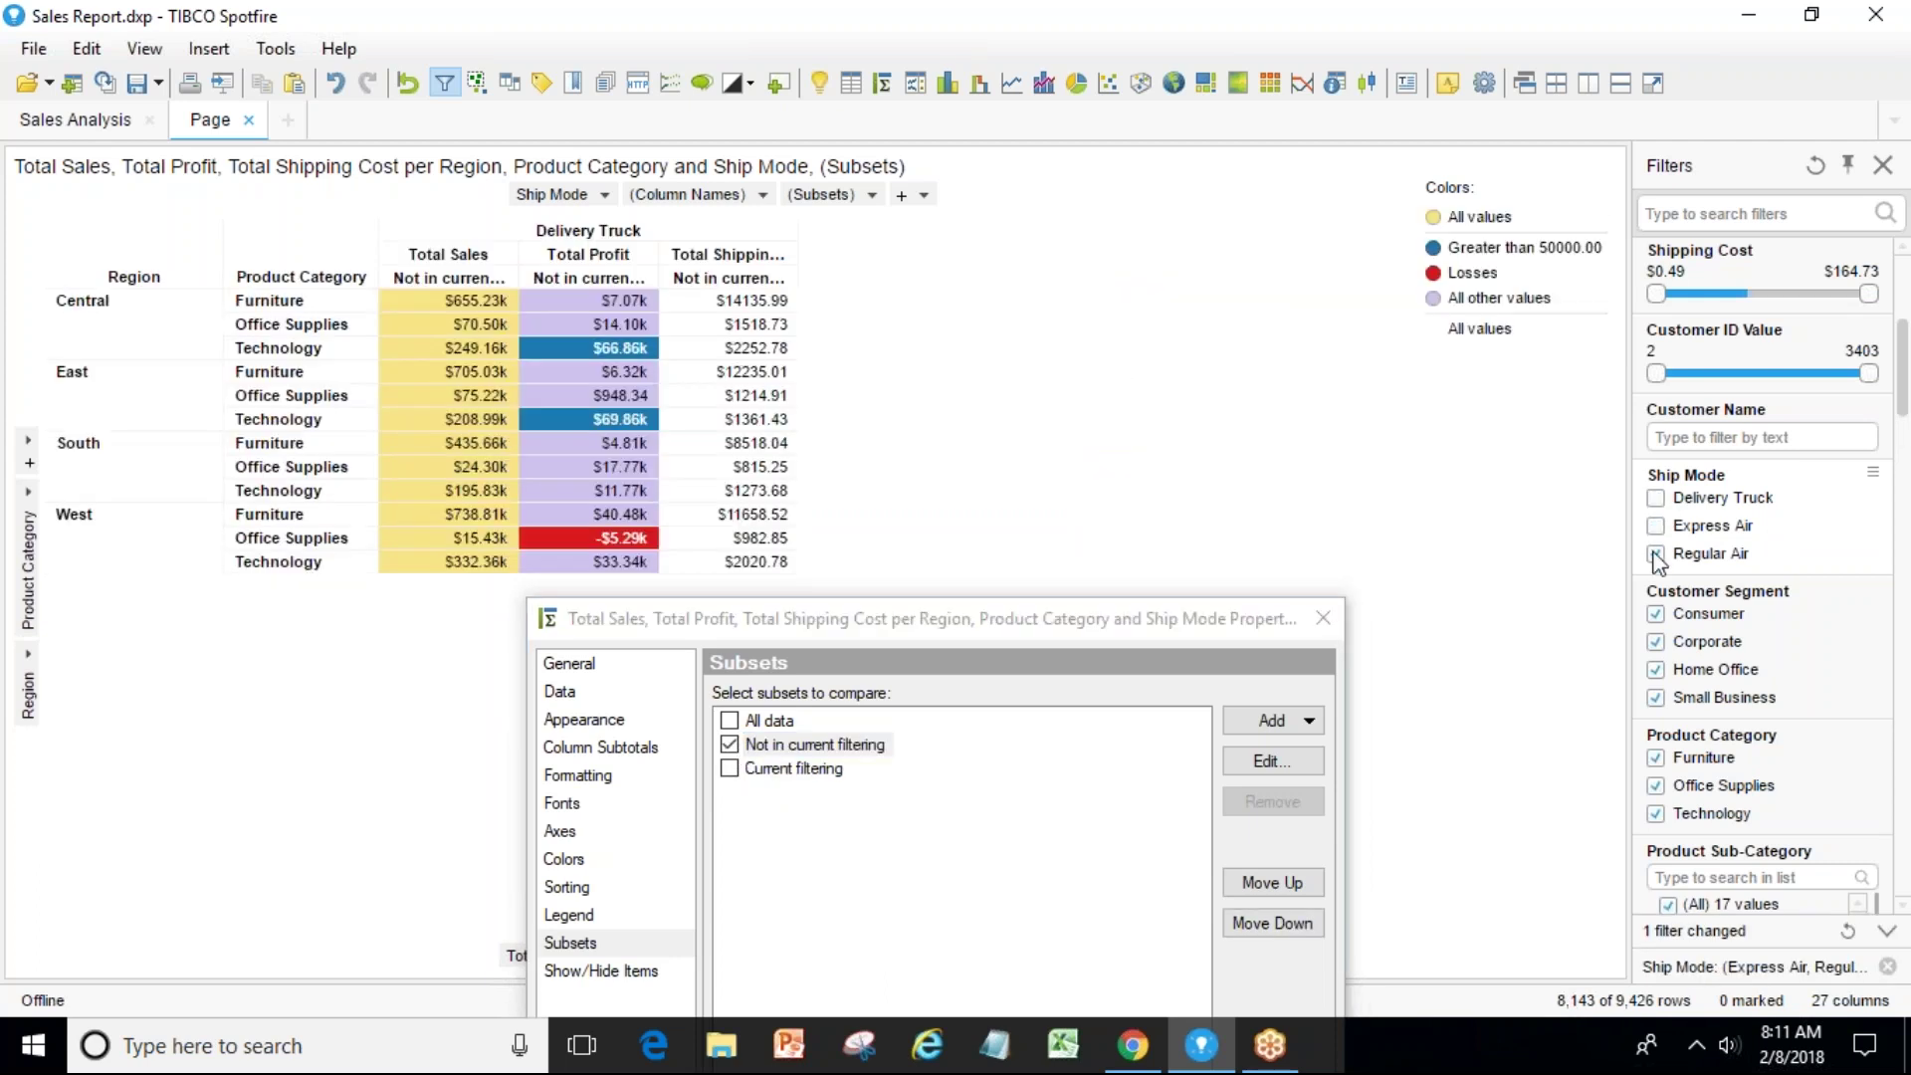
pyautogui.click(1655, 553)
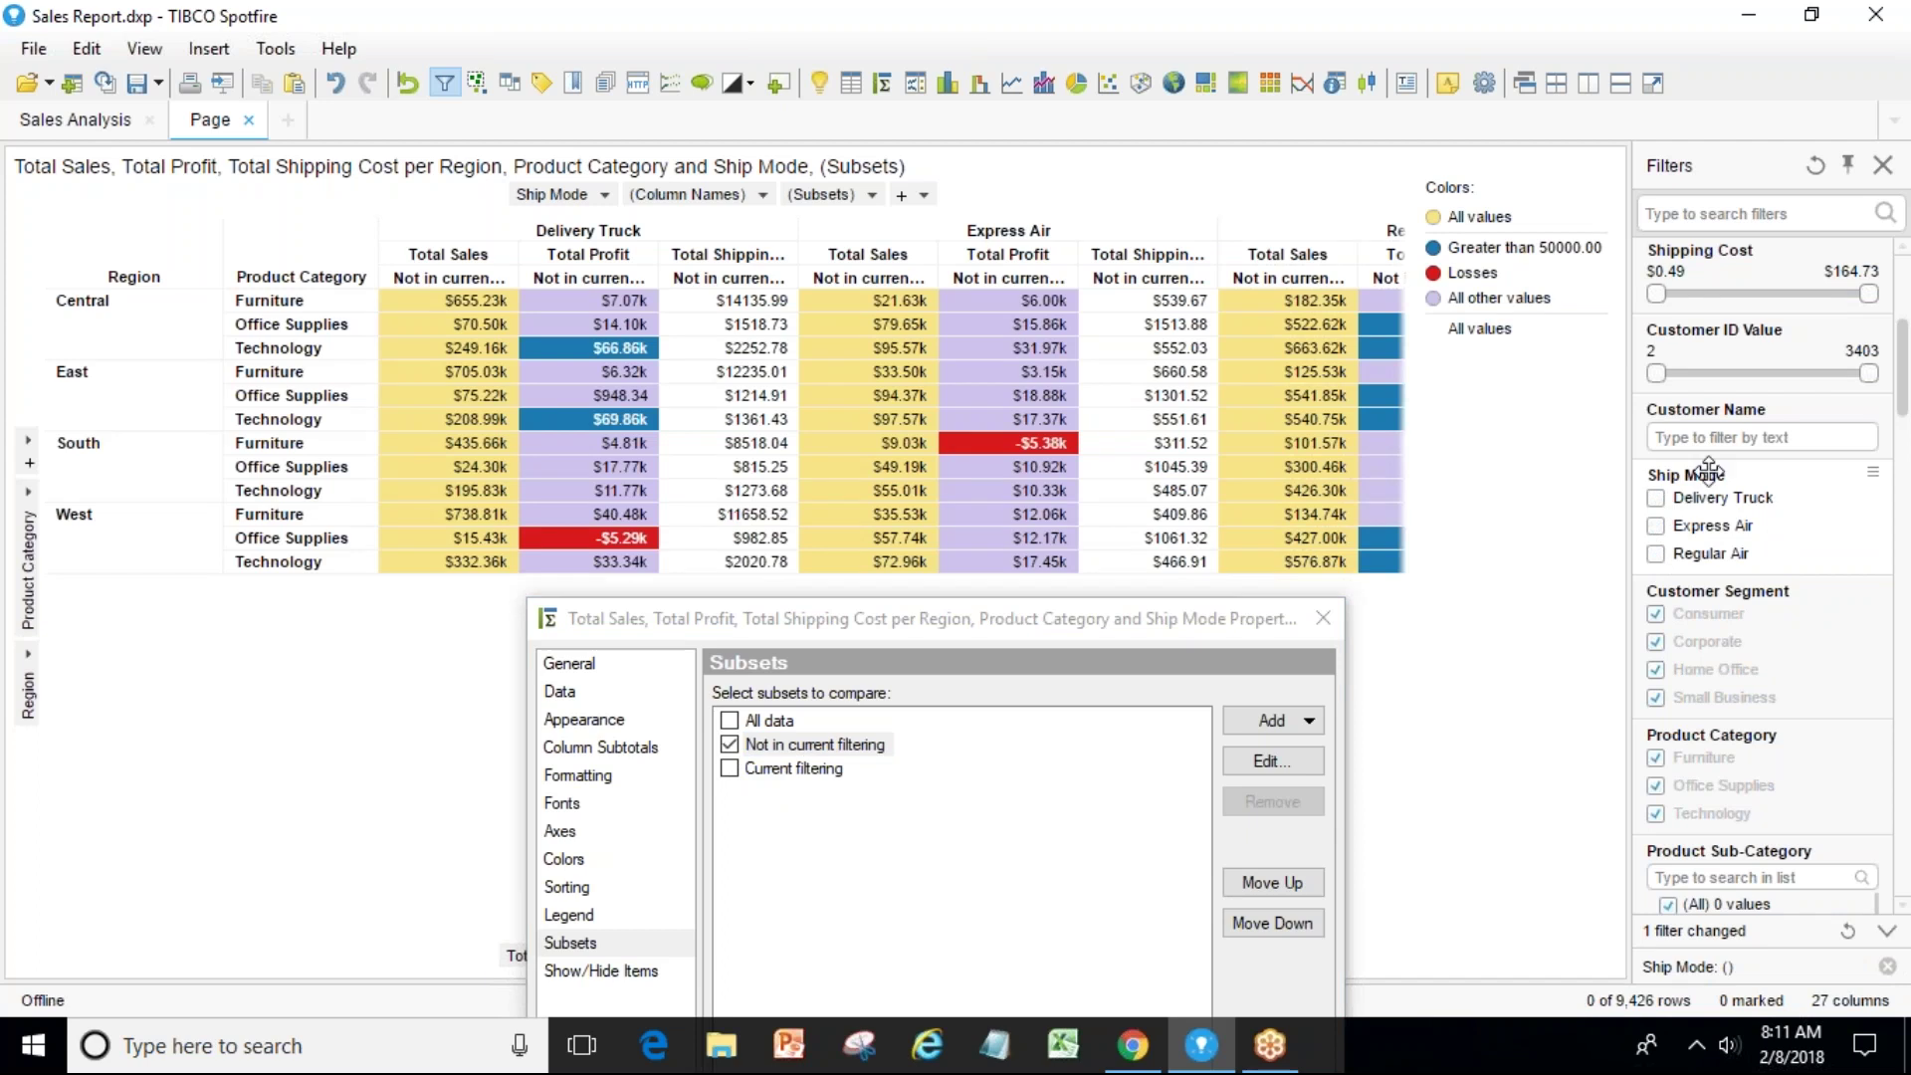
pyautogui.click(1661, 536)
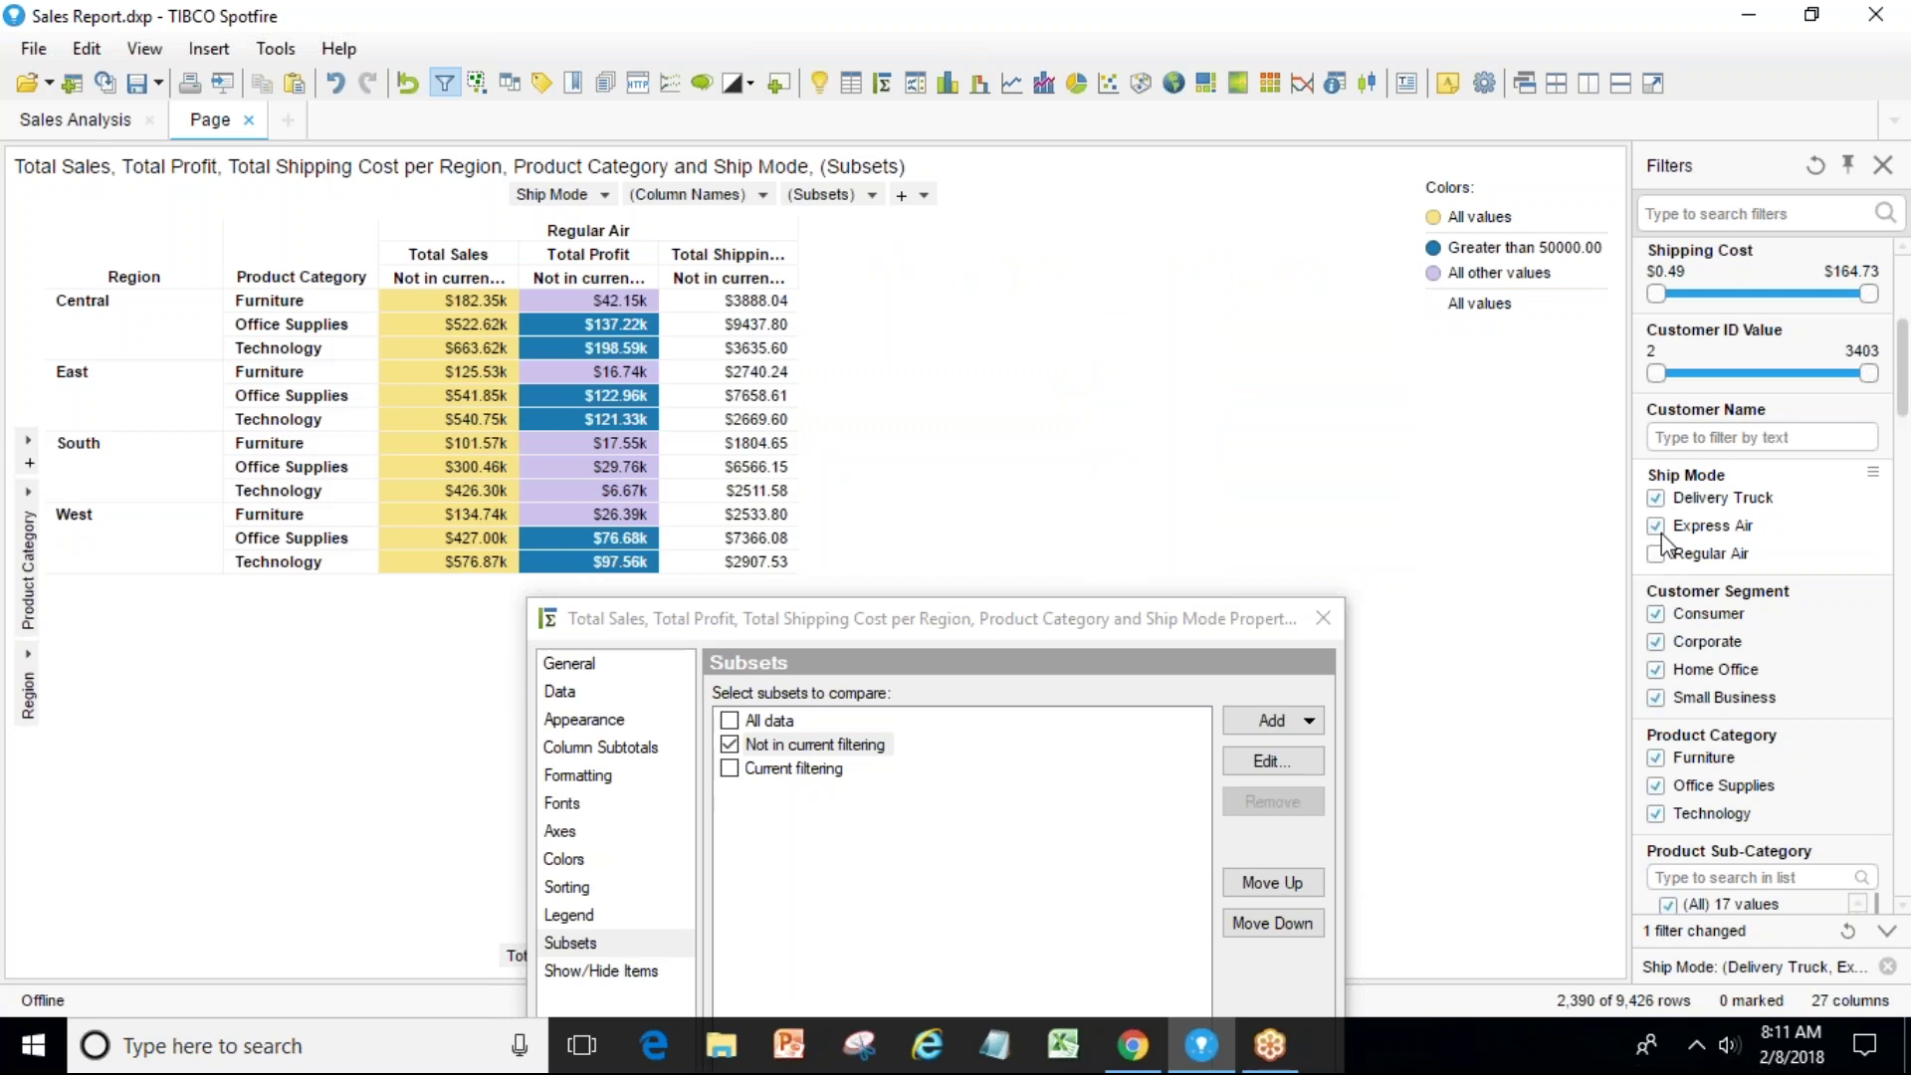
# Examine the settings for adding a filtering scheme subset and a marking subset, closing each without adding one.
pyautogui.click(1305, 720)
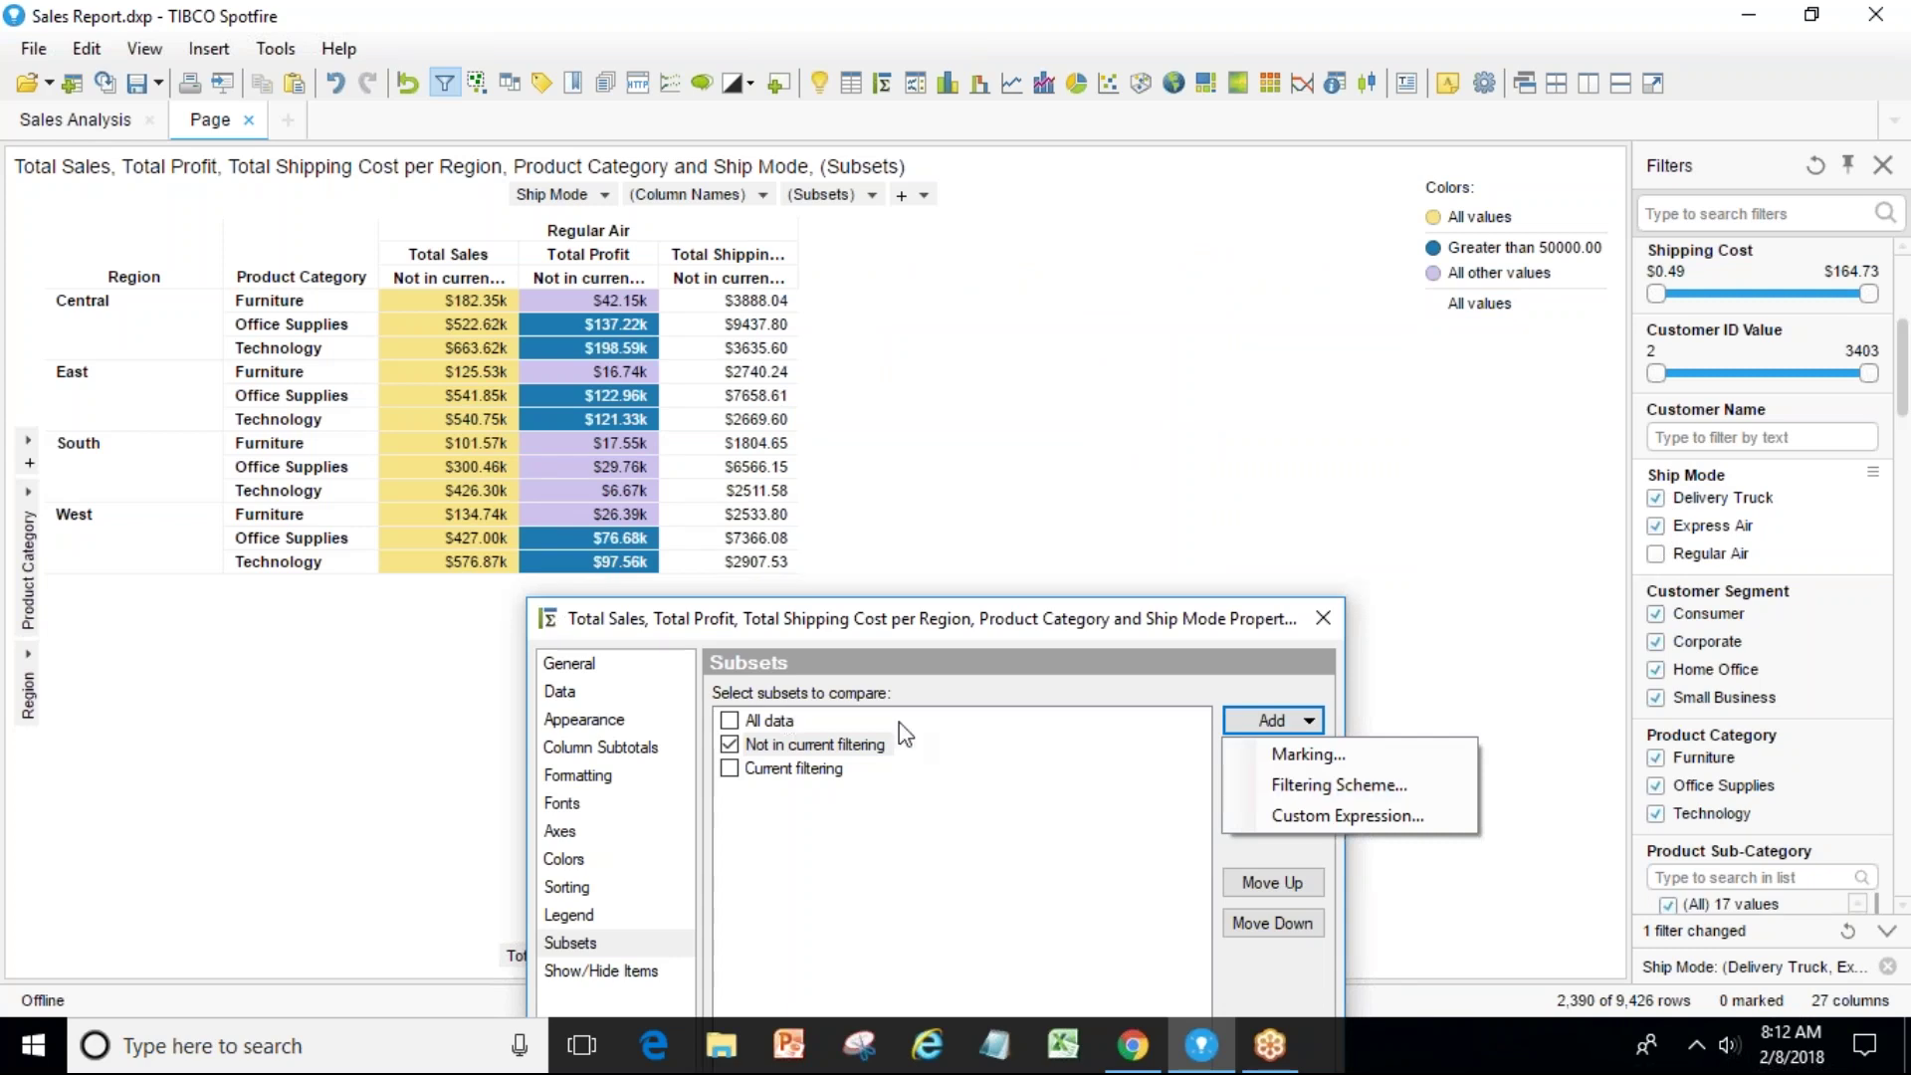
pyautogui.click(1316, 786)
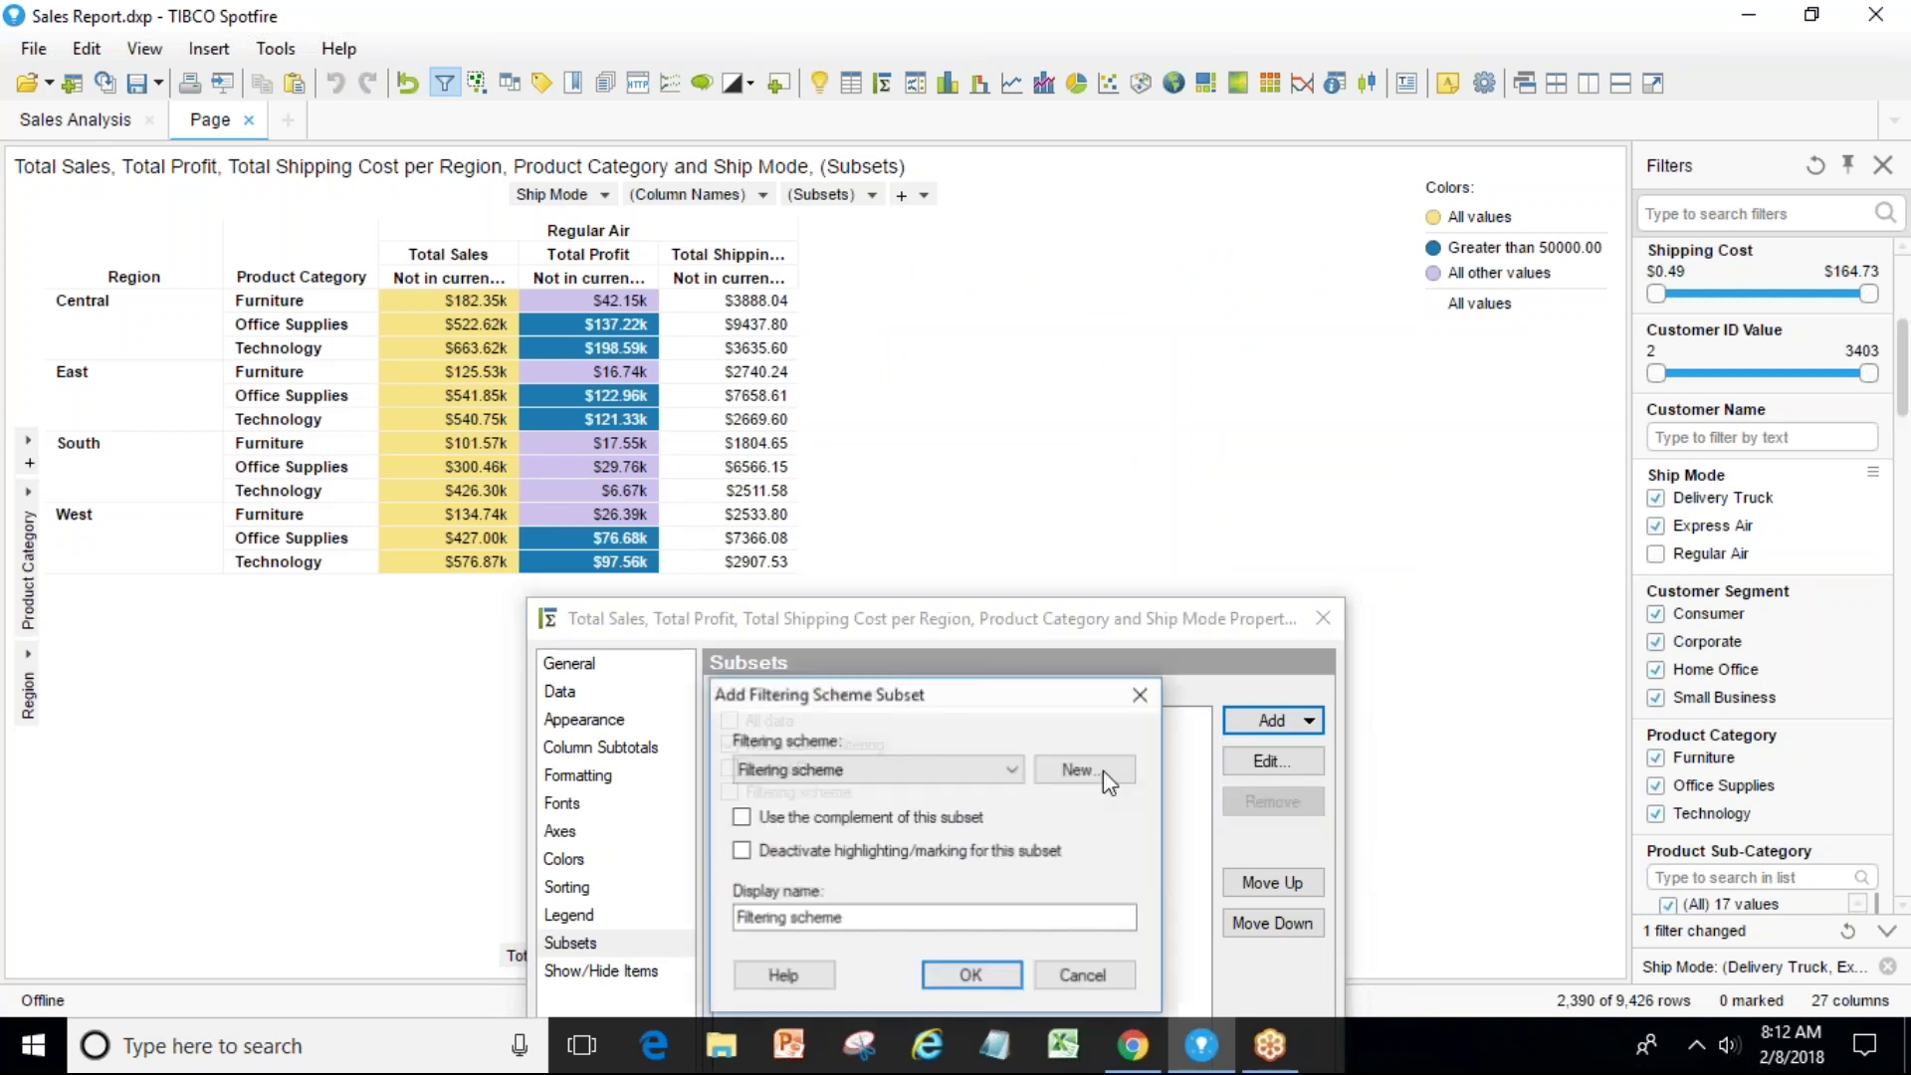
pyautogui.click(1141, 693)
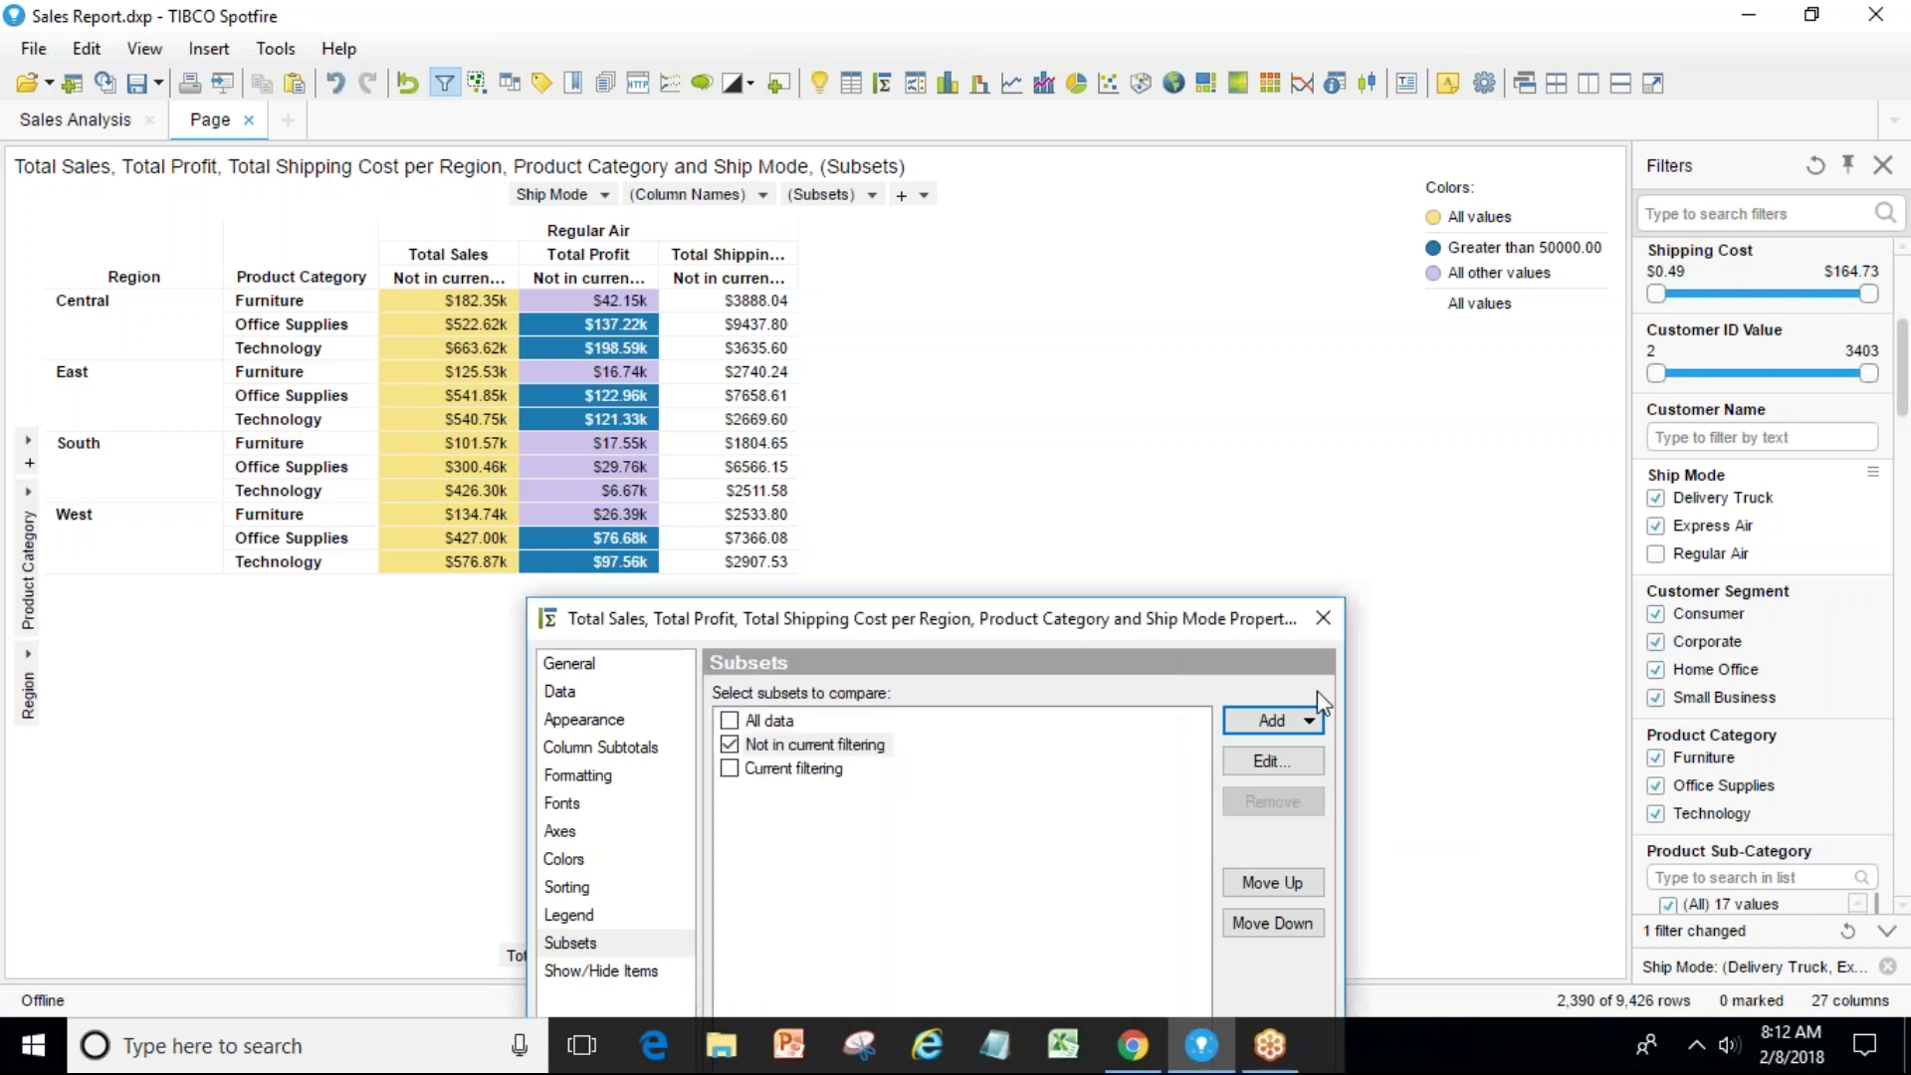
pyautogui.click(1310, 719)
pyautogui.click(1309, 754)
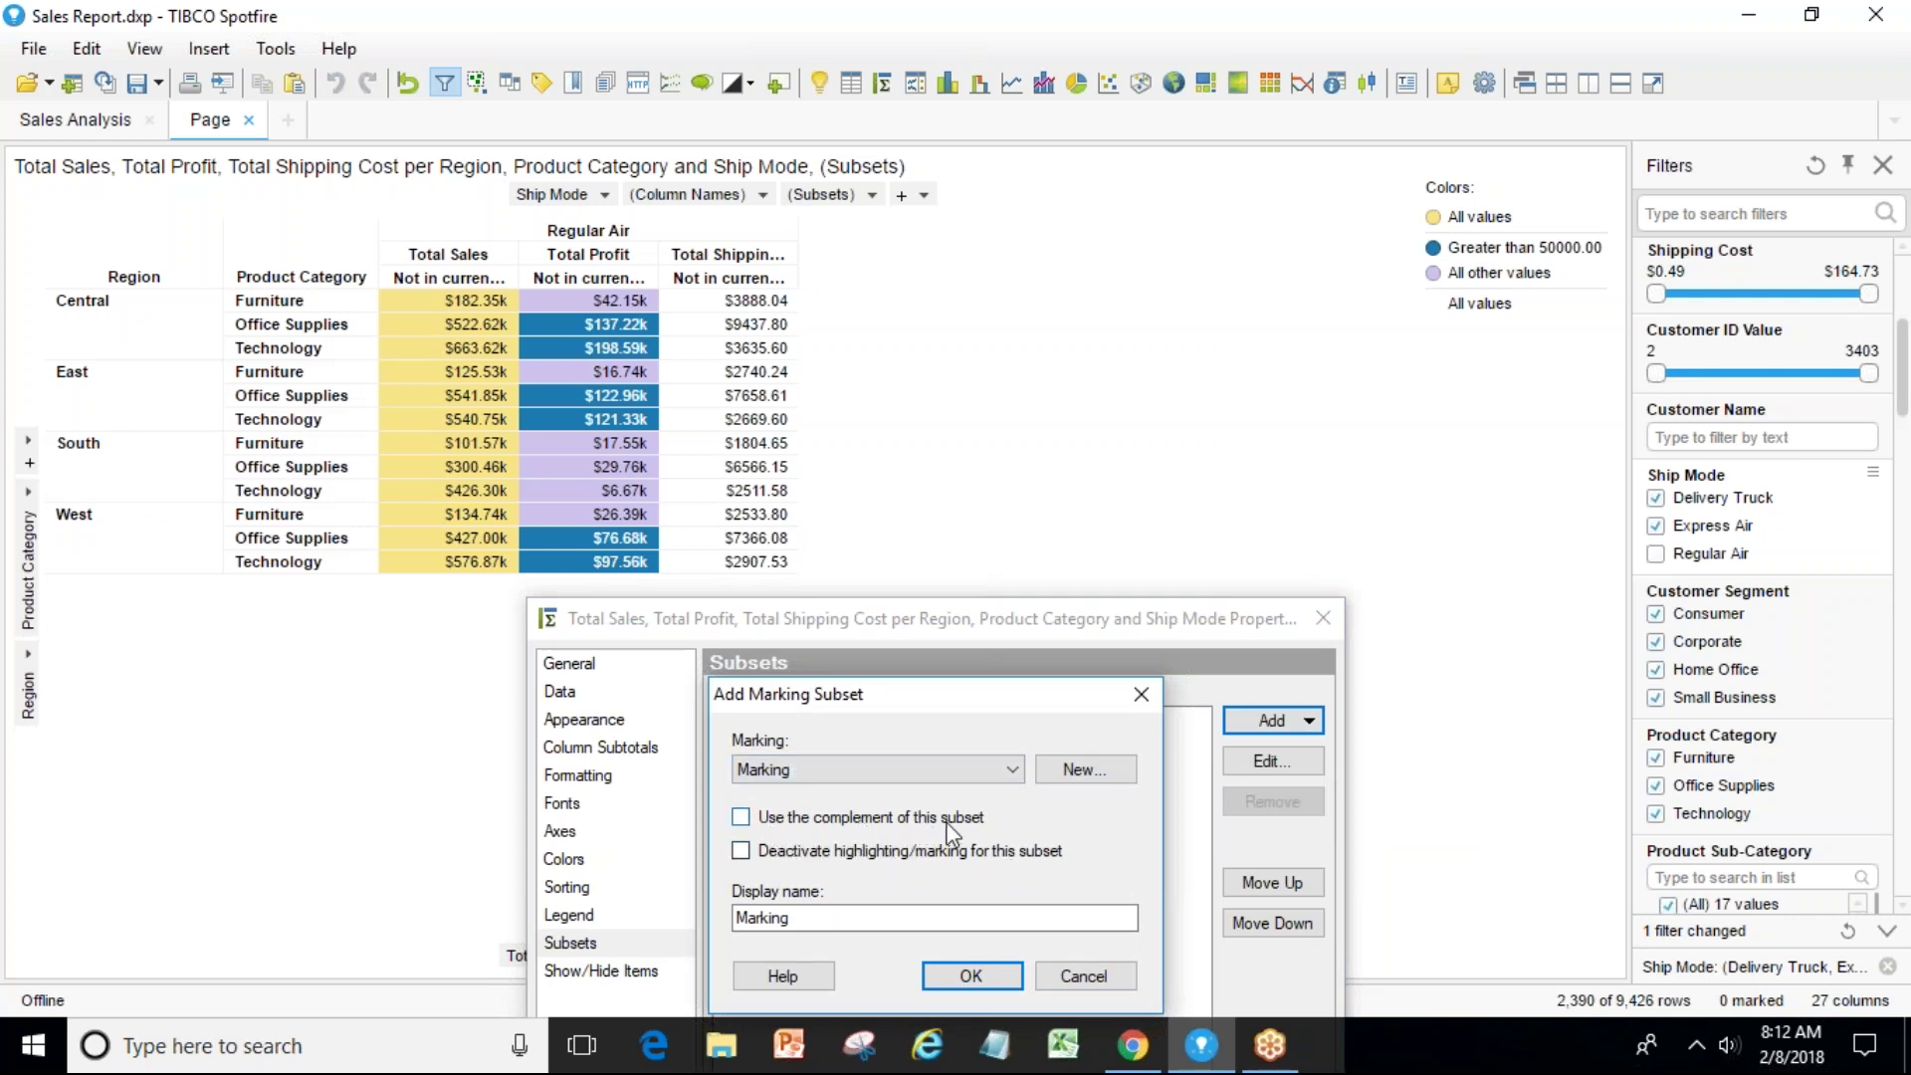
pyautogui.click(1141, 693)
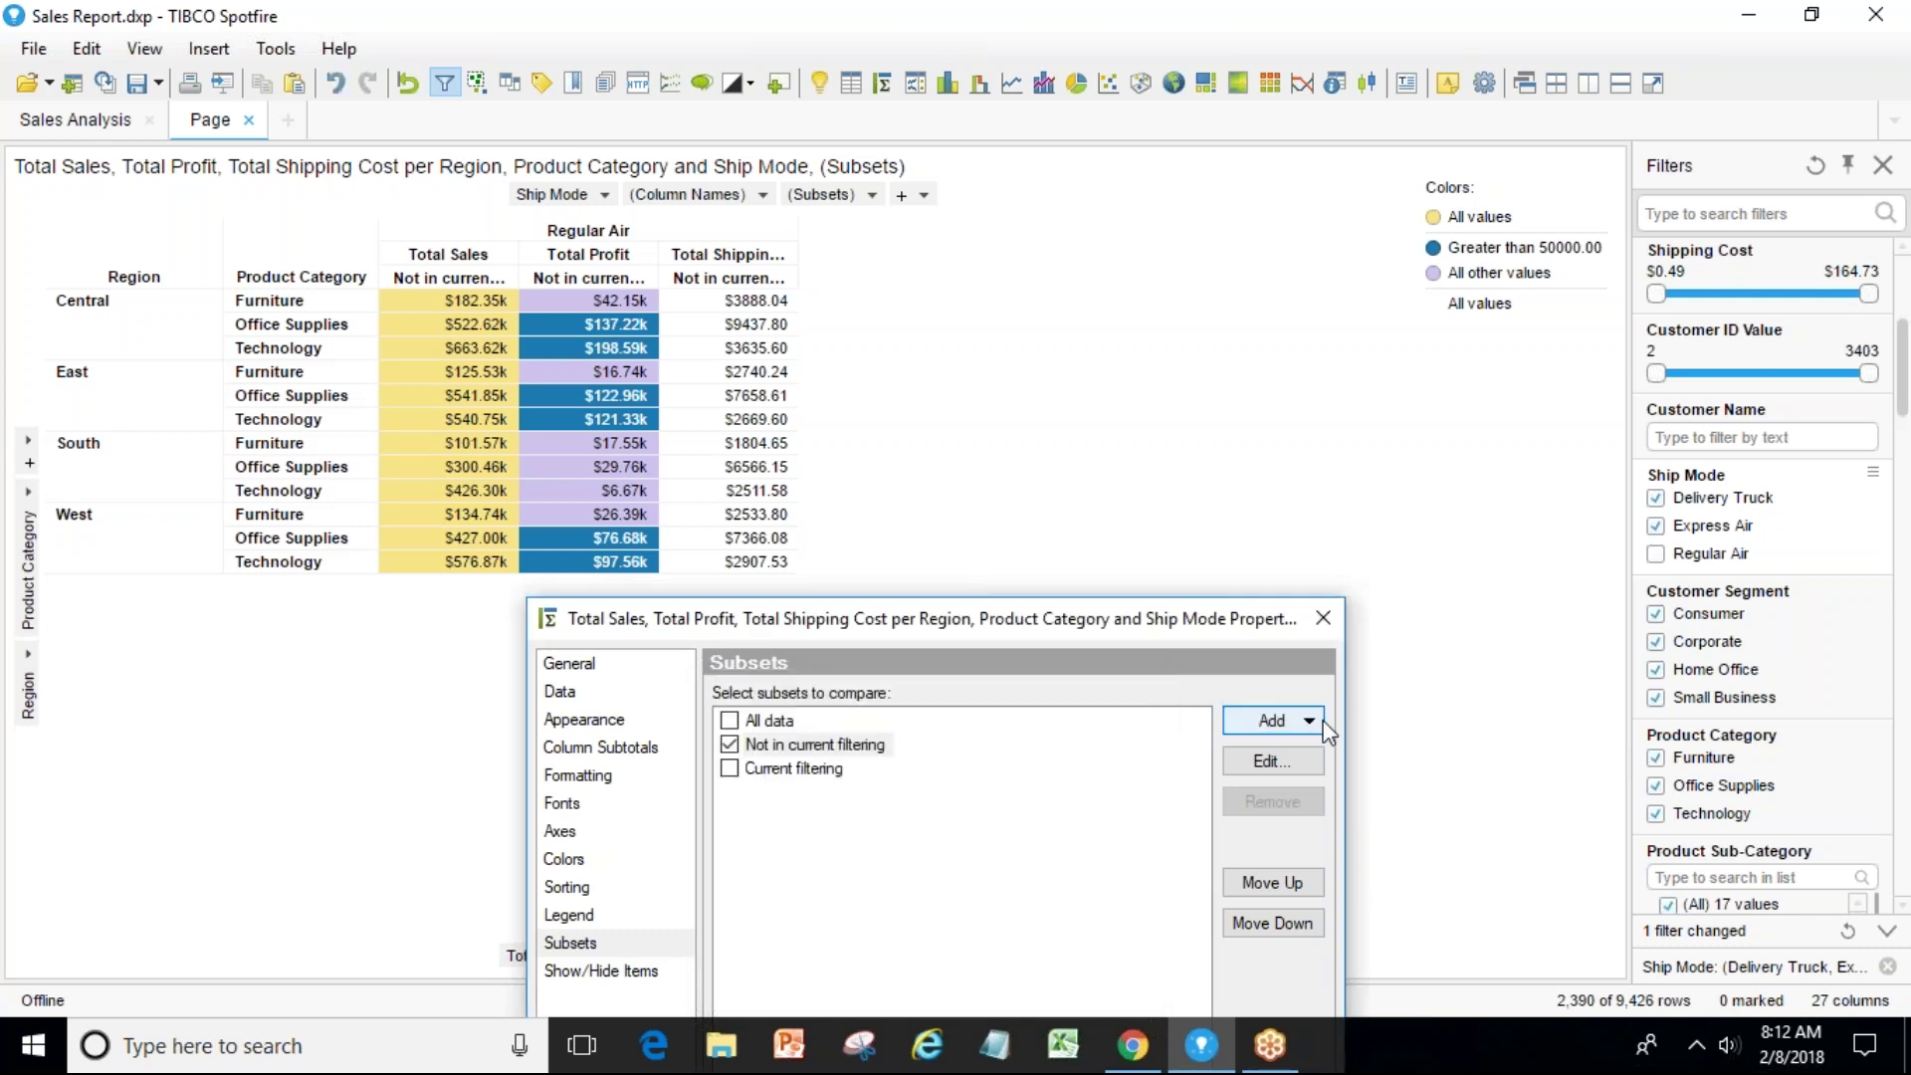
pyautogui.click(1309, 719)
pyautogui.click(1220, 656)
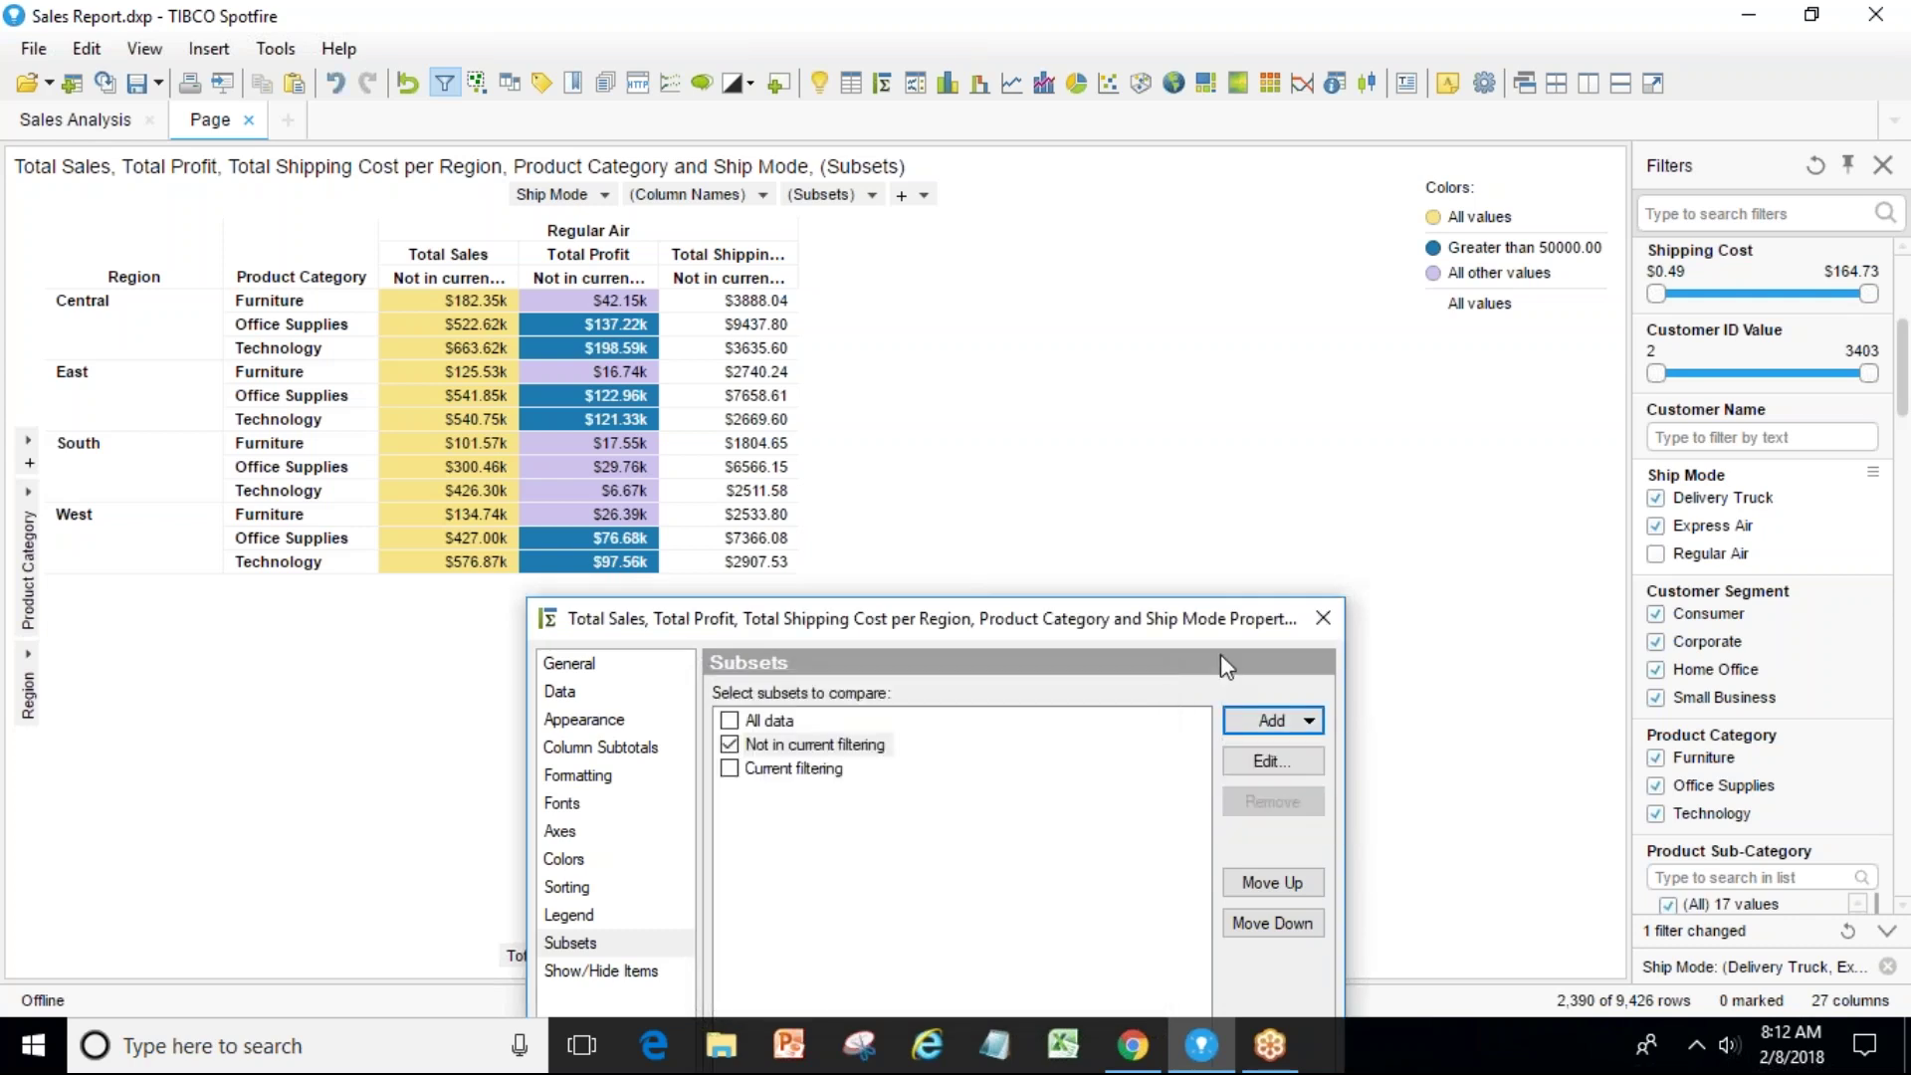
# Replace the Not in current filtering subset with Current filtering and move the properties dialog higher on the page.
pyautogui.click(729, 747)
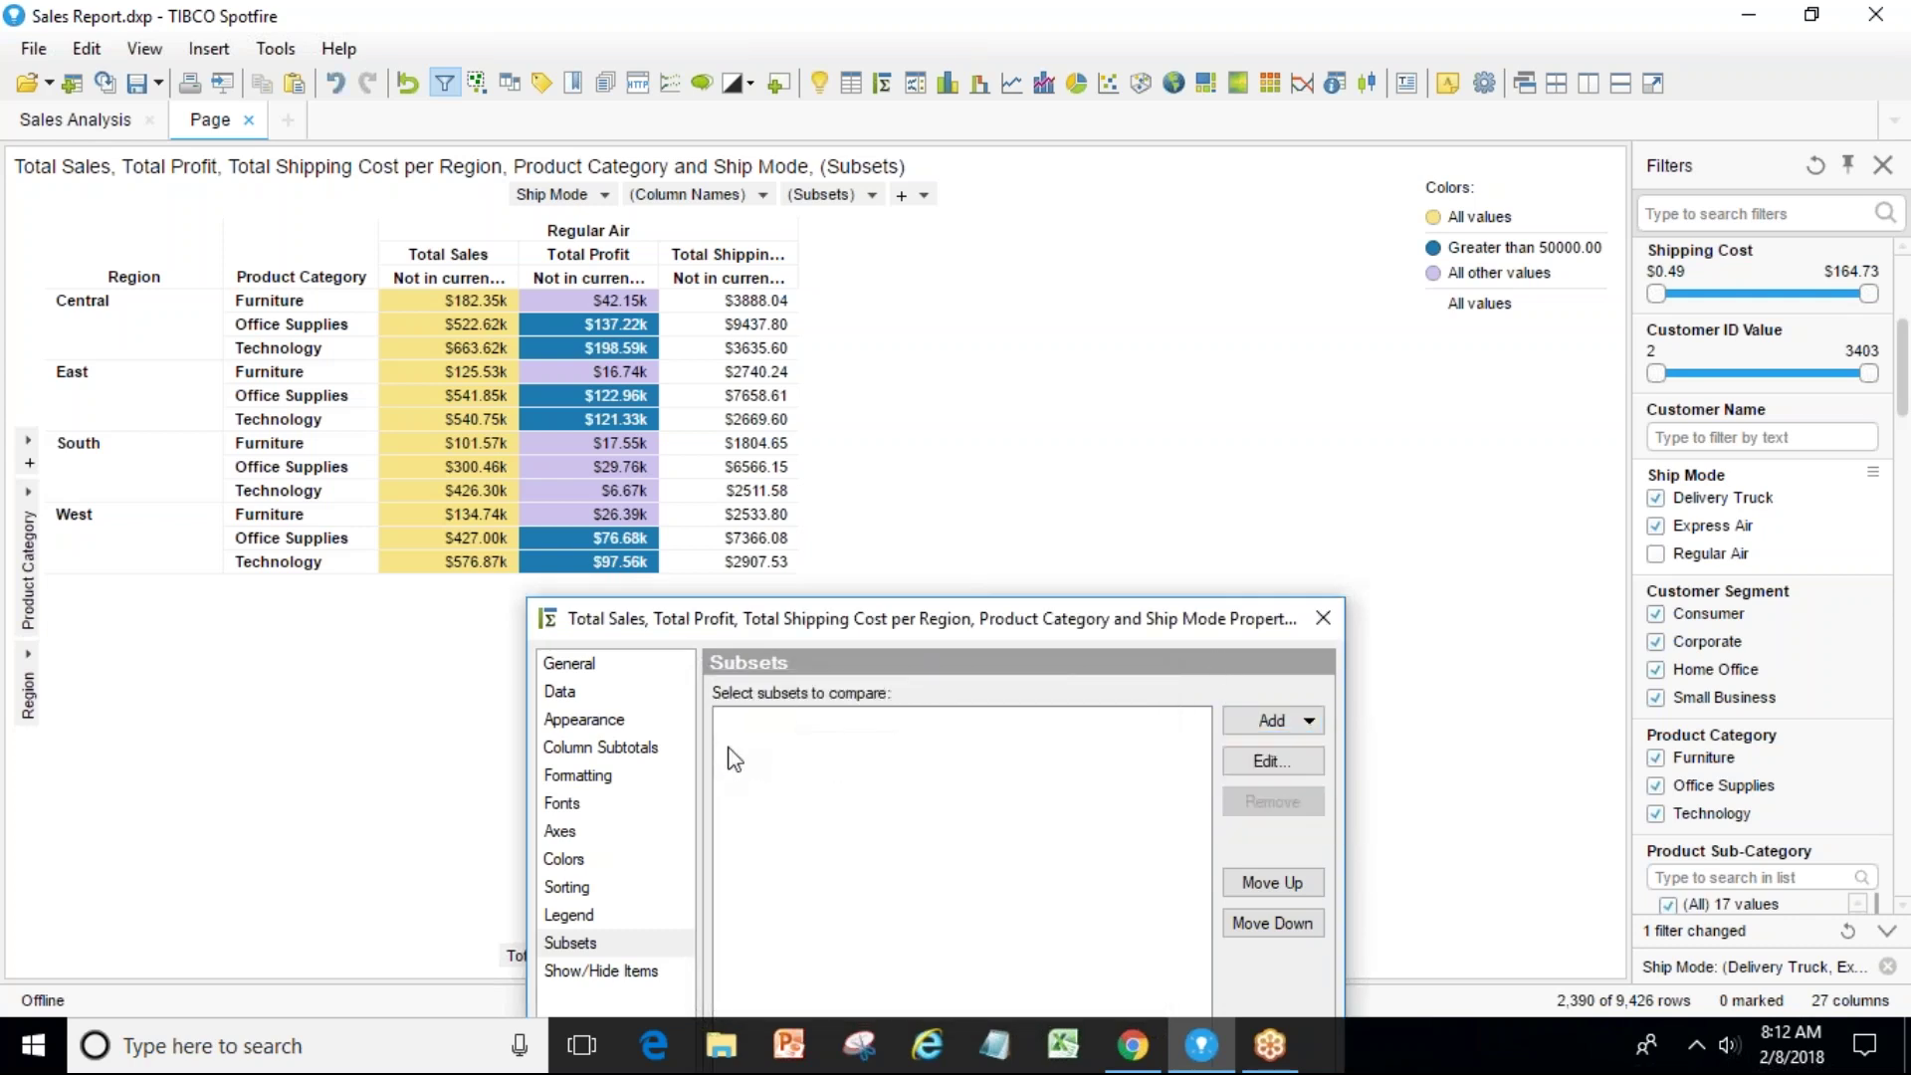
pyautogui.click(730, 770)
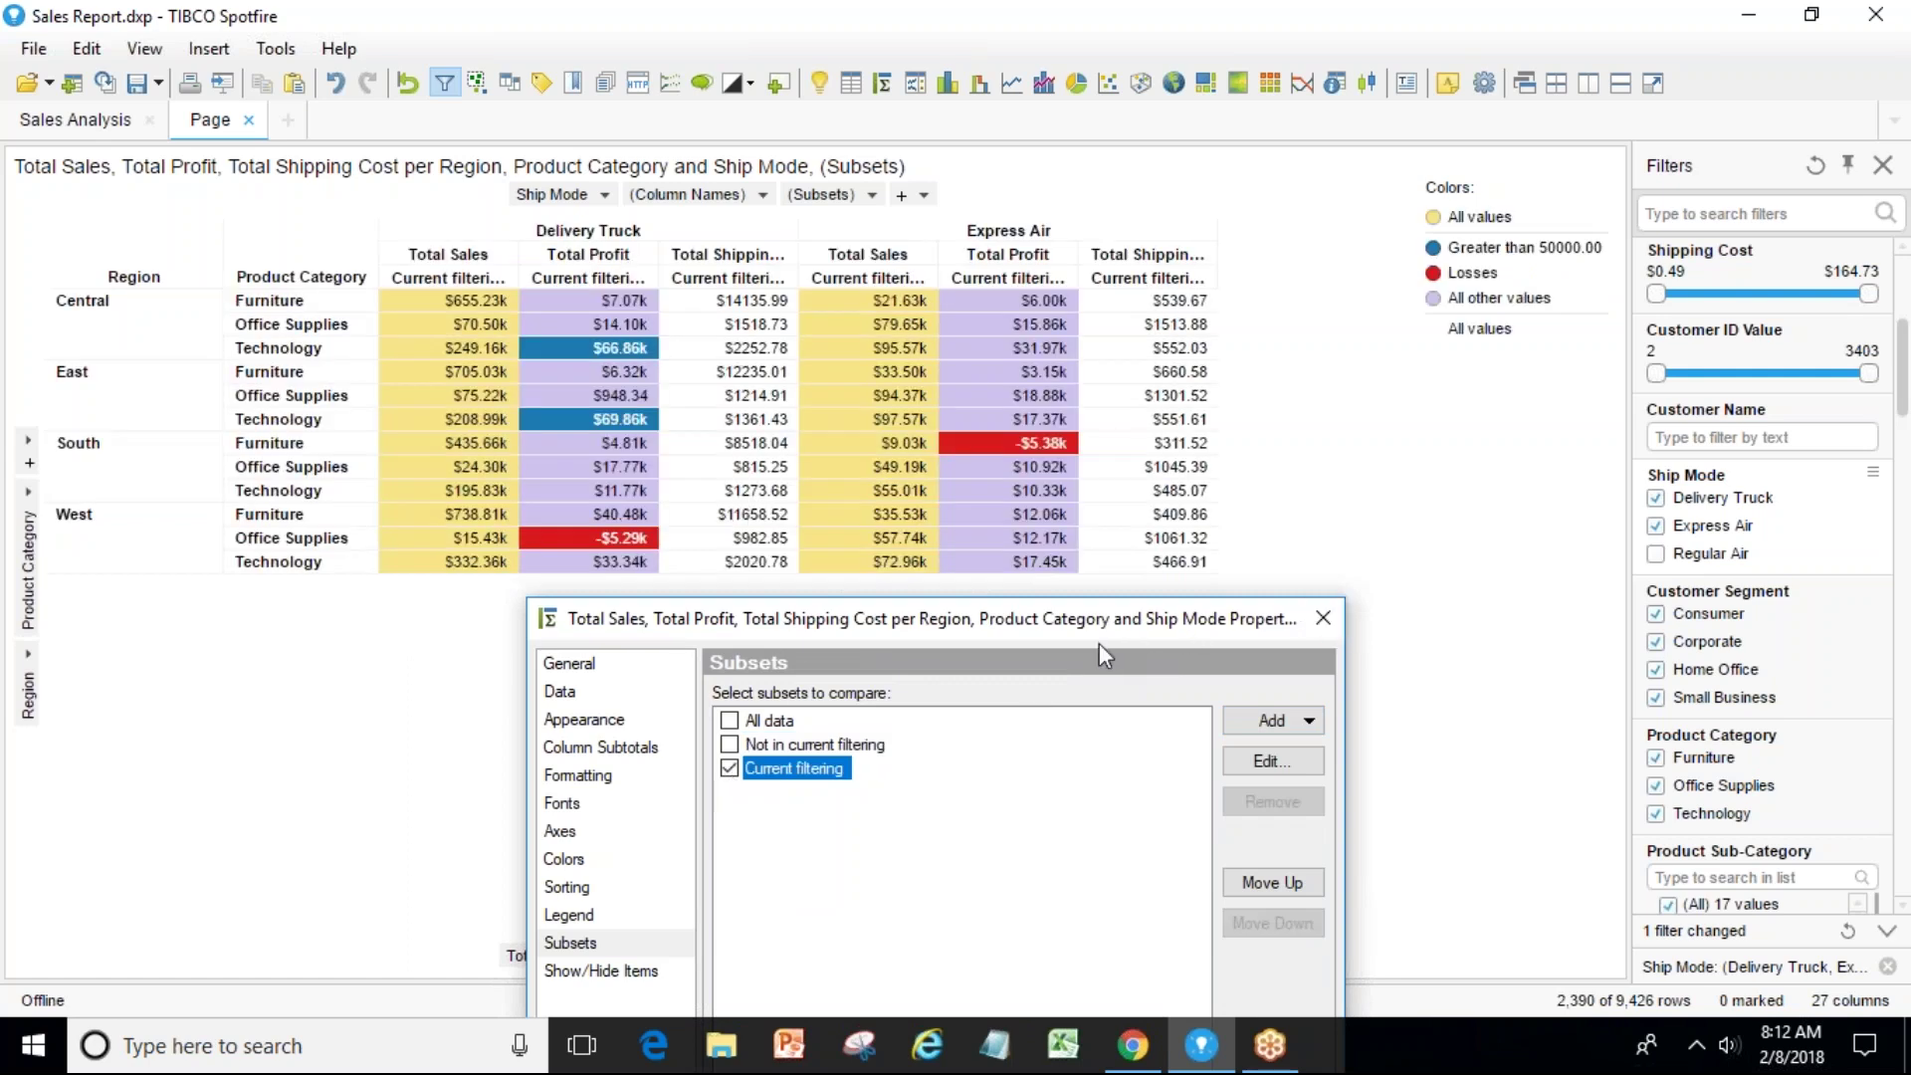
pyautogui.moveTo(1092, 612); pyautogui.dragTo(1160, 75)
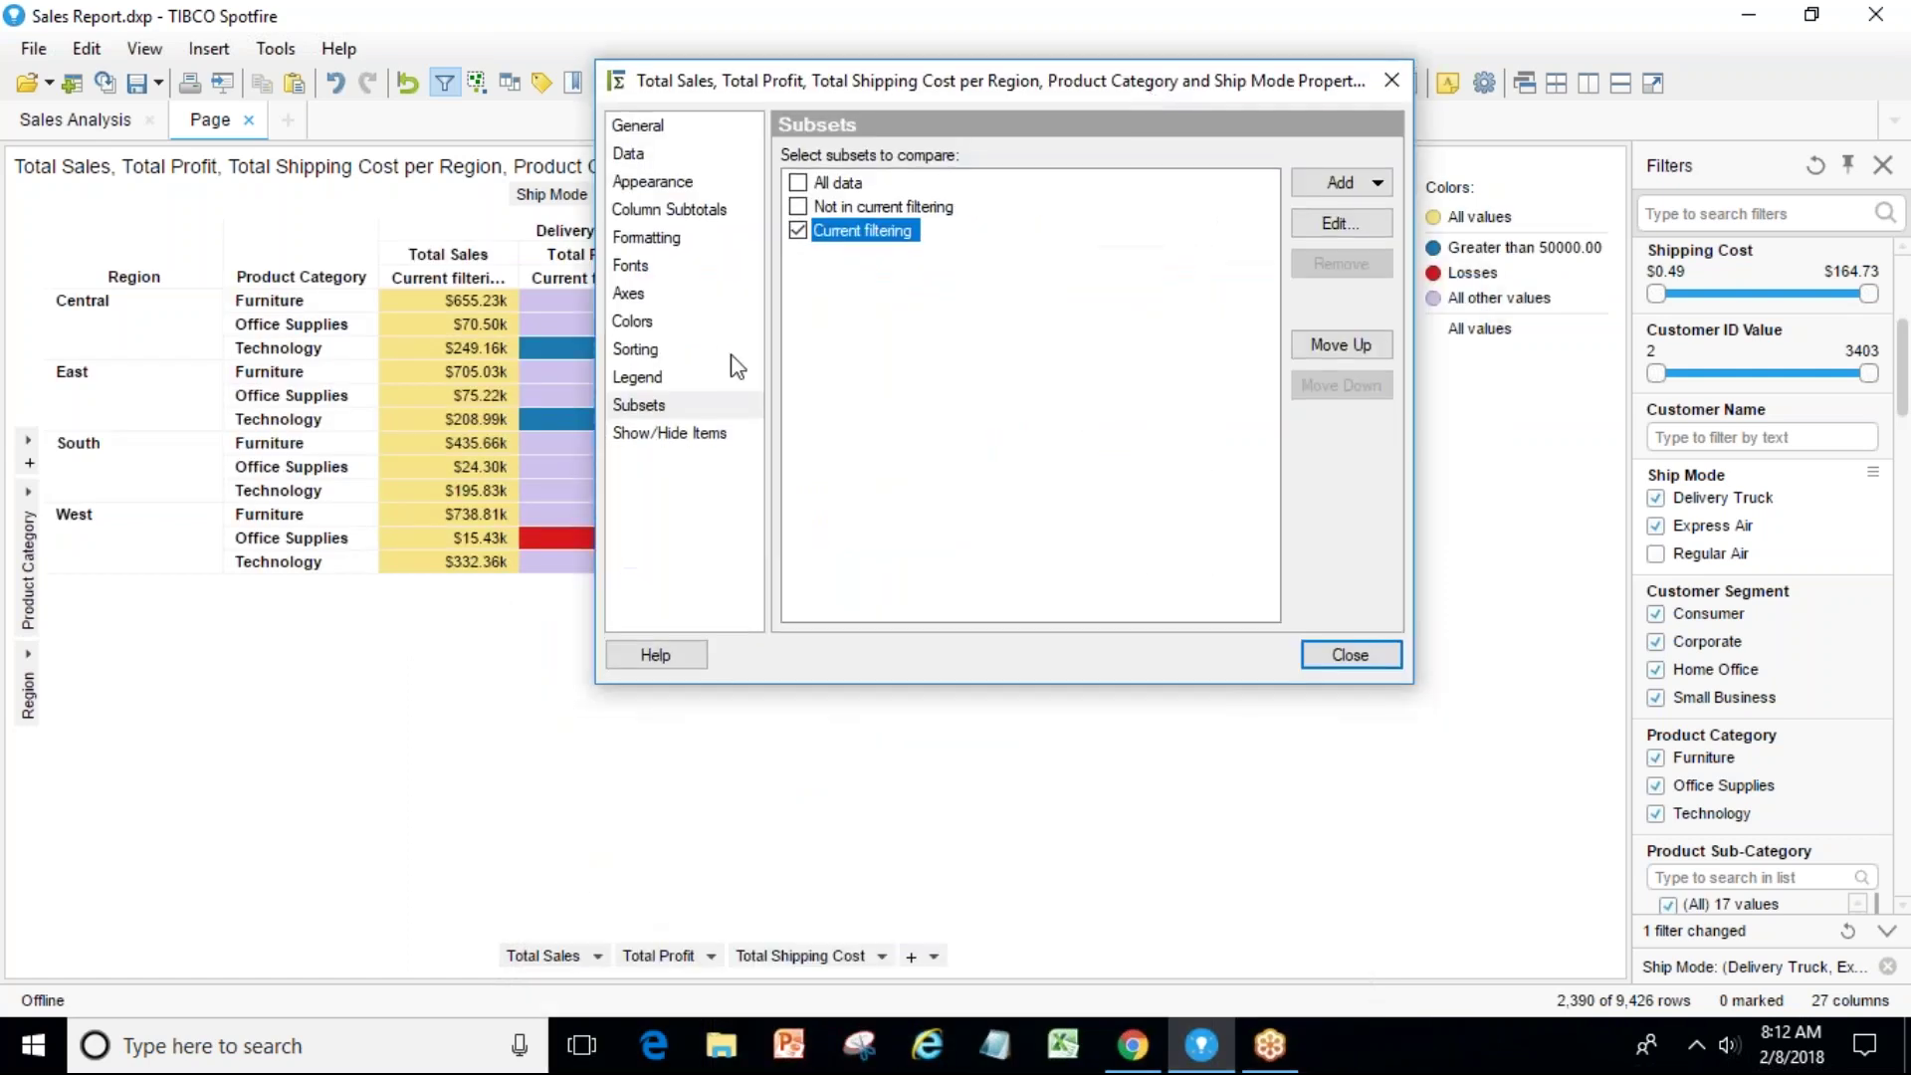
# Add a Show/Hide Items rule that shows the Top 5 items by Total Sales, then close the table's properties.
pyautogui.click(675, 434)
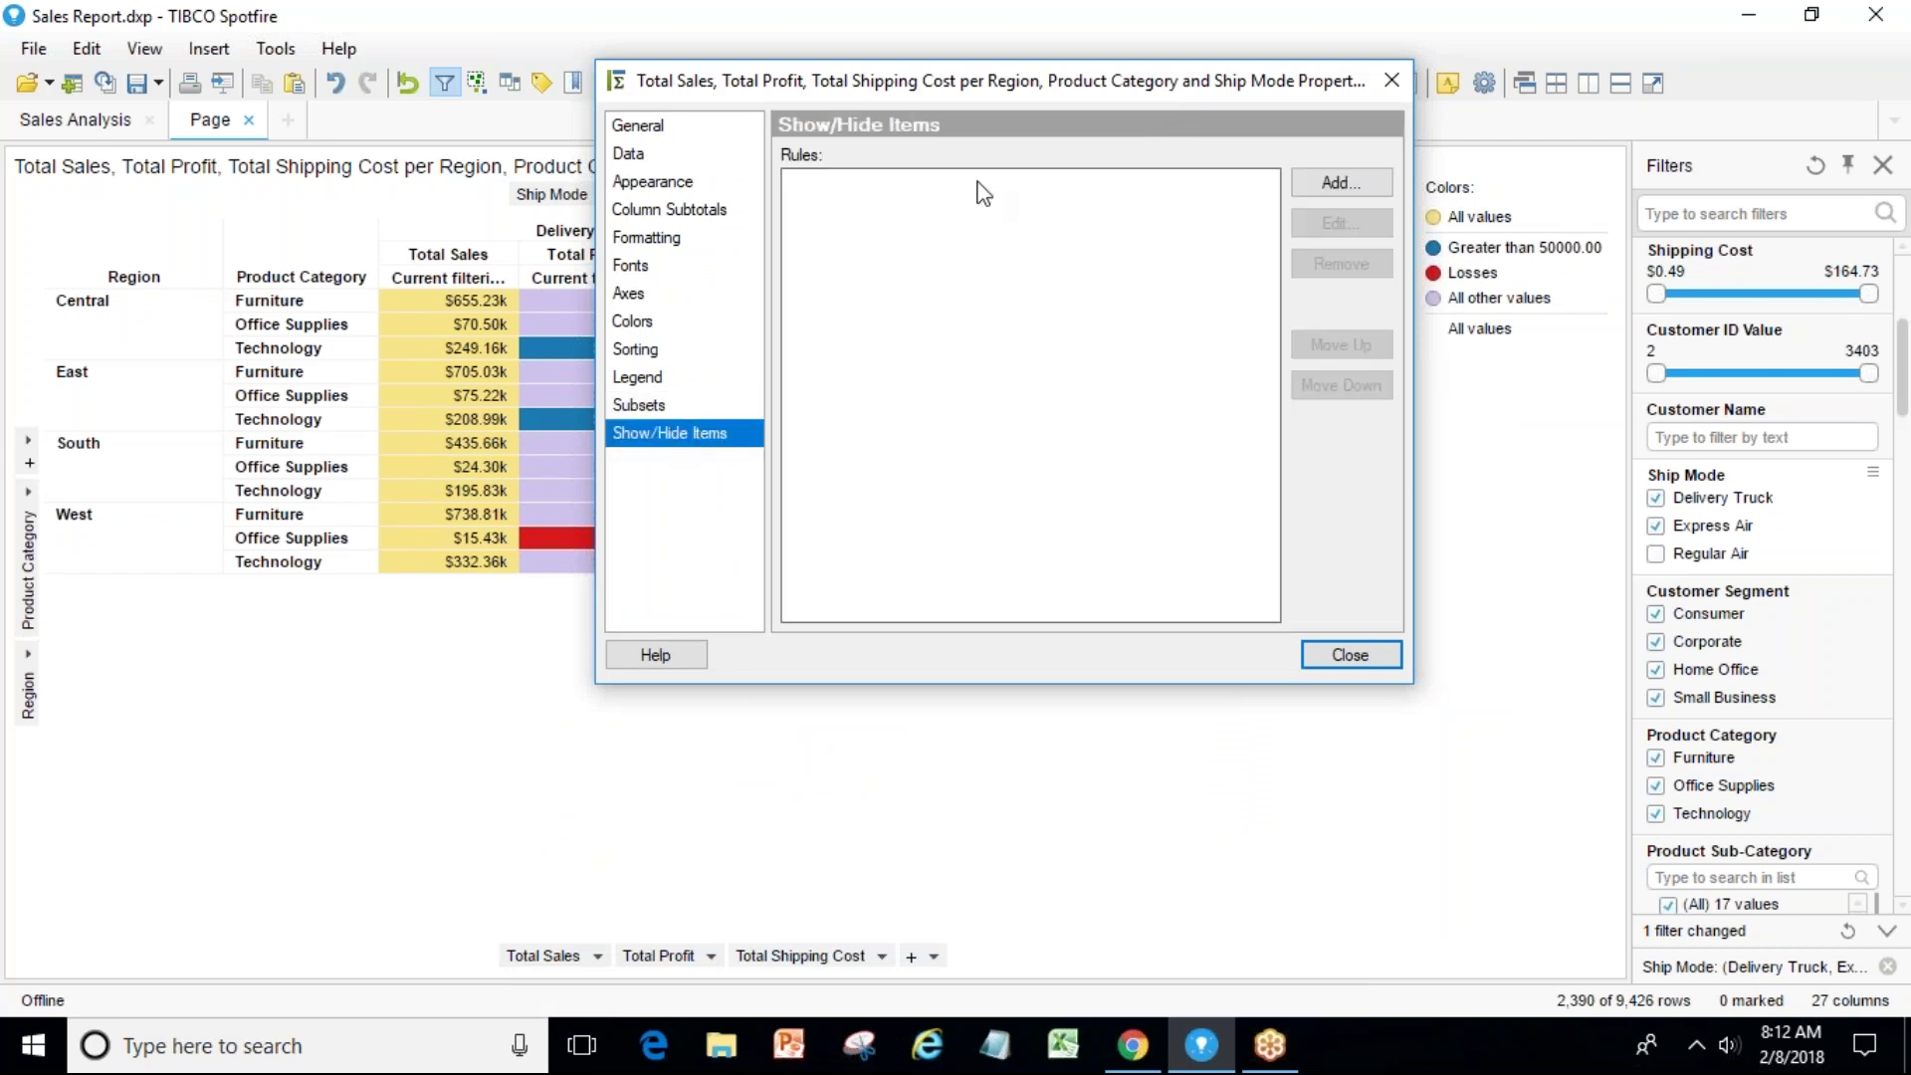
pyautogui.click(1359, 182)
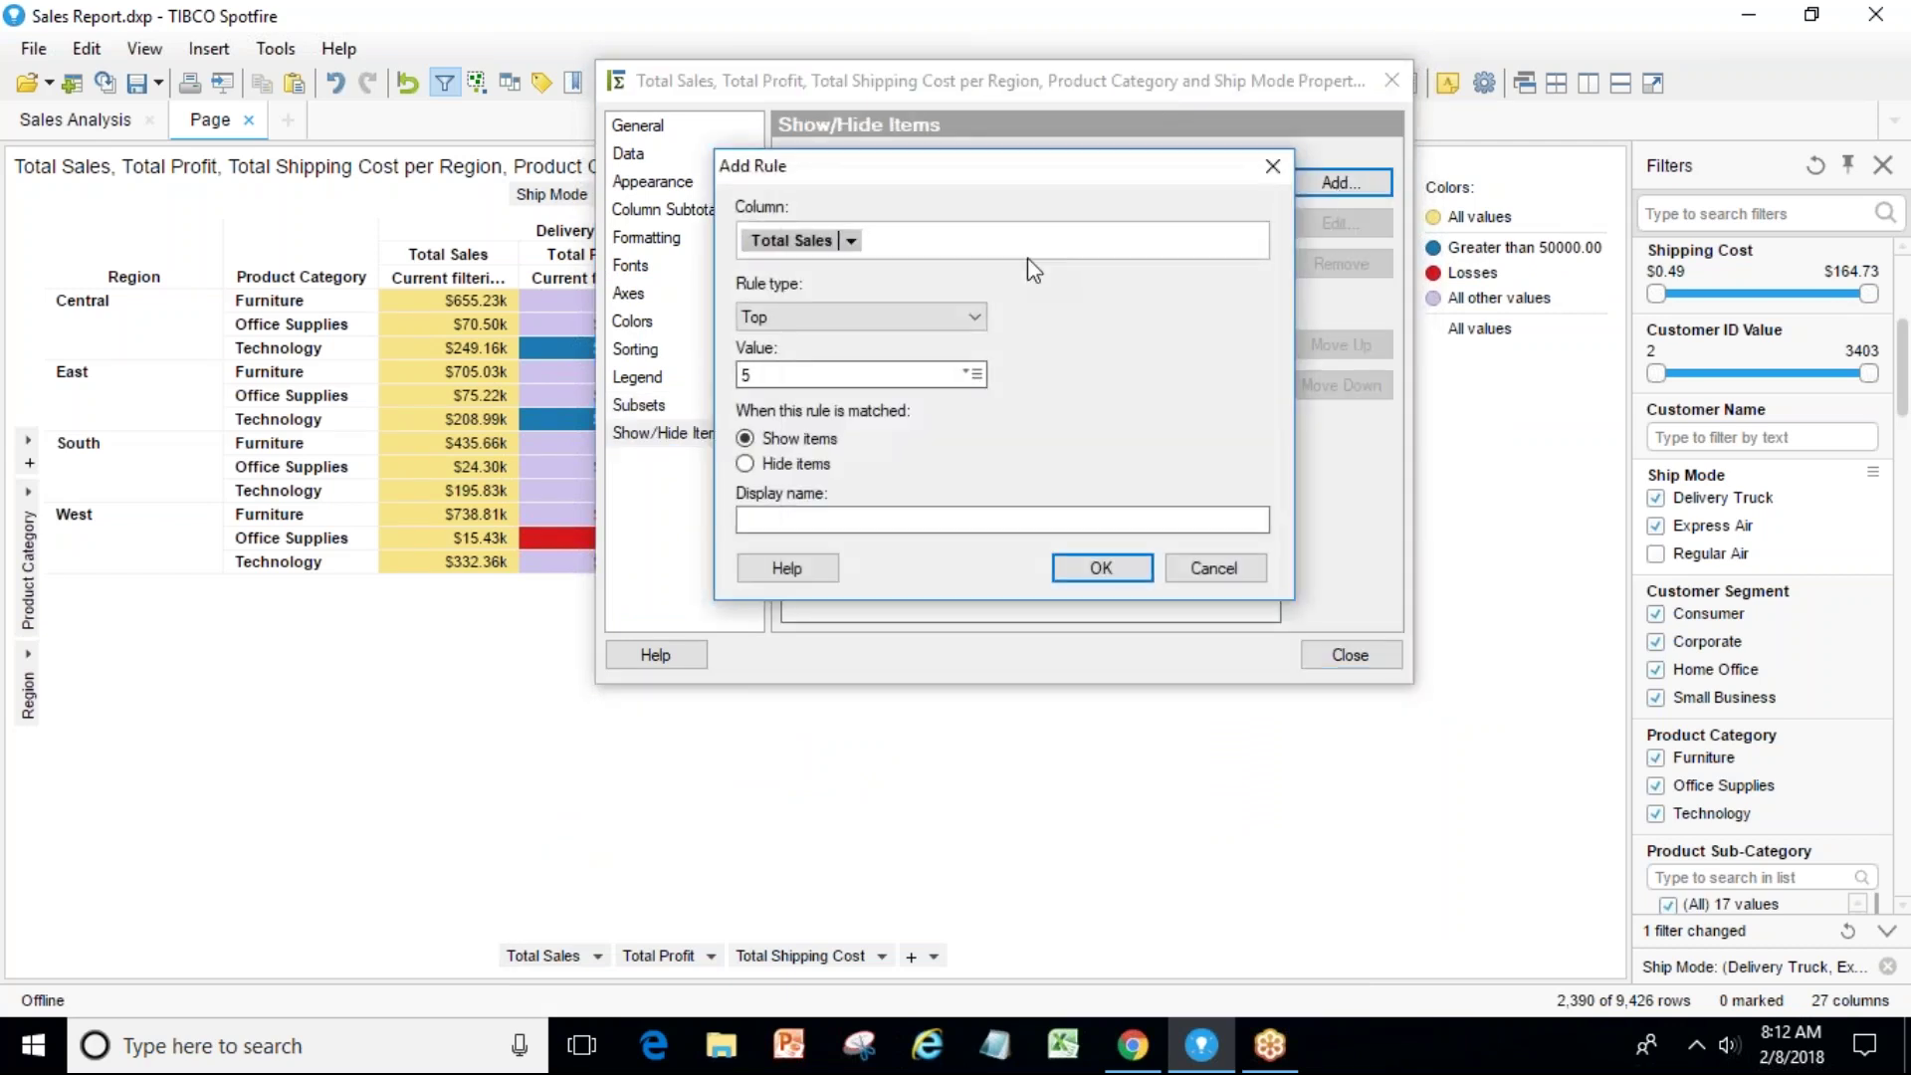
pyautogui.click(841, 311)
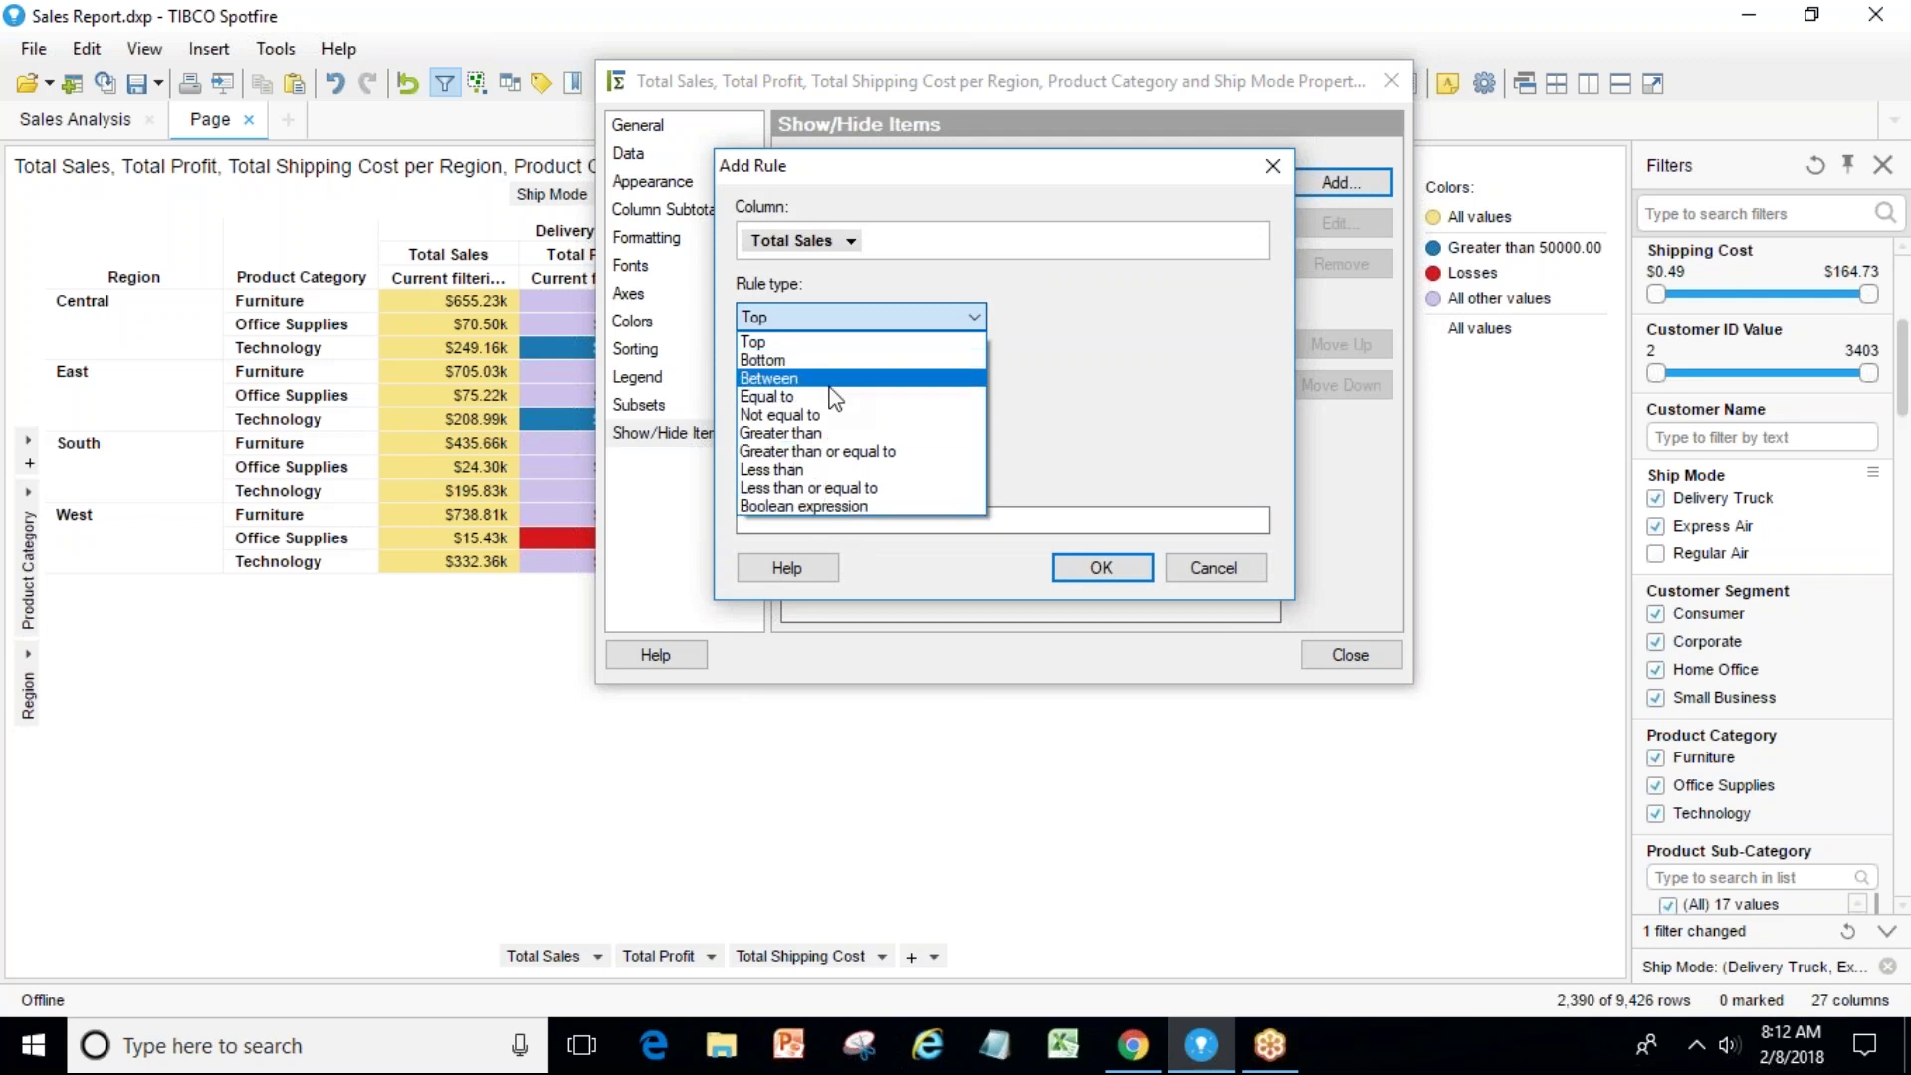
pyautogui.click(1132, 376)
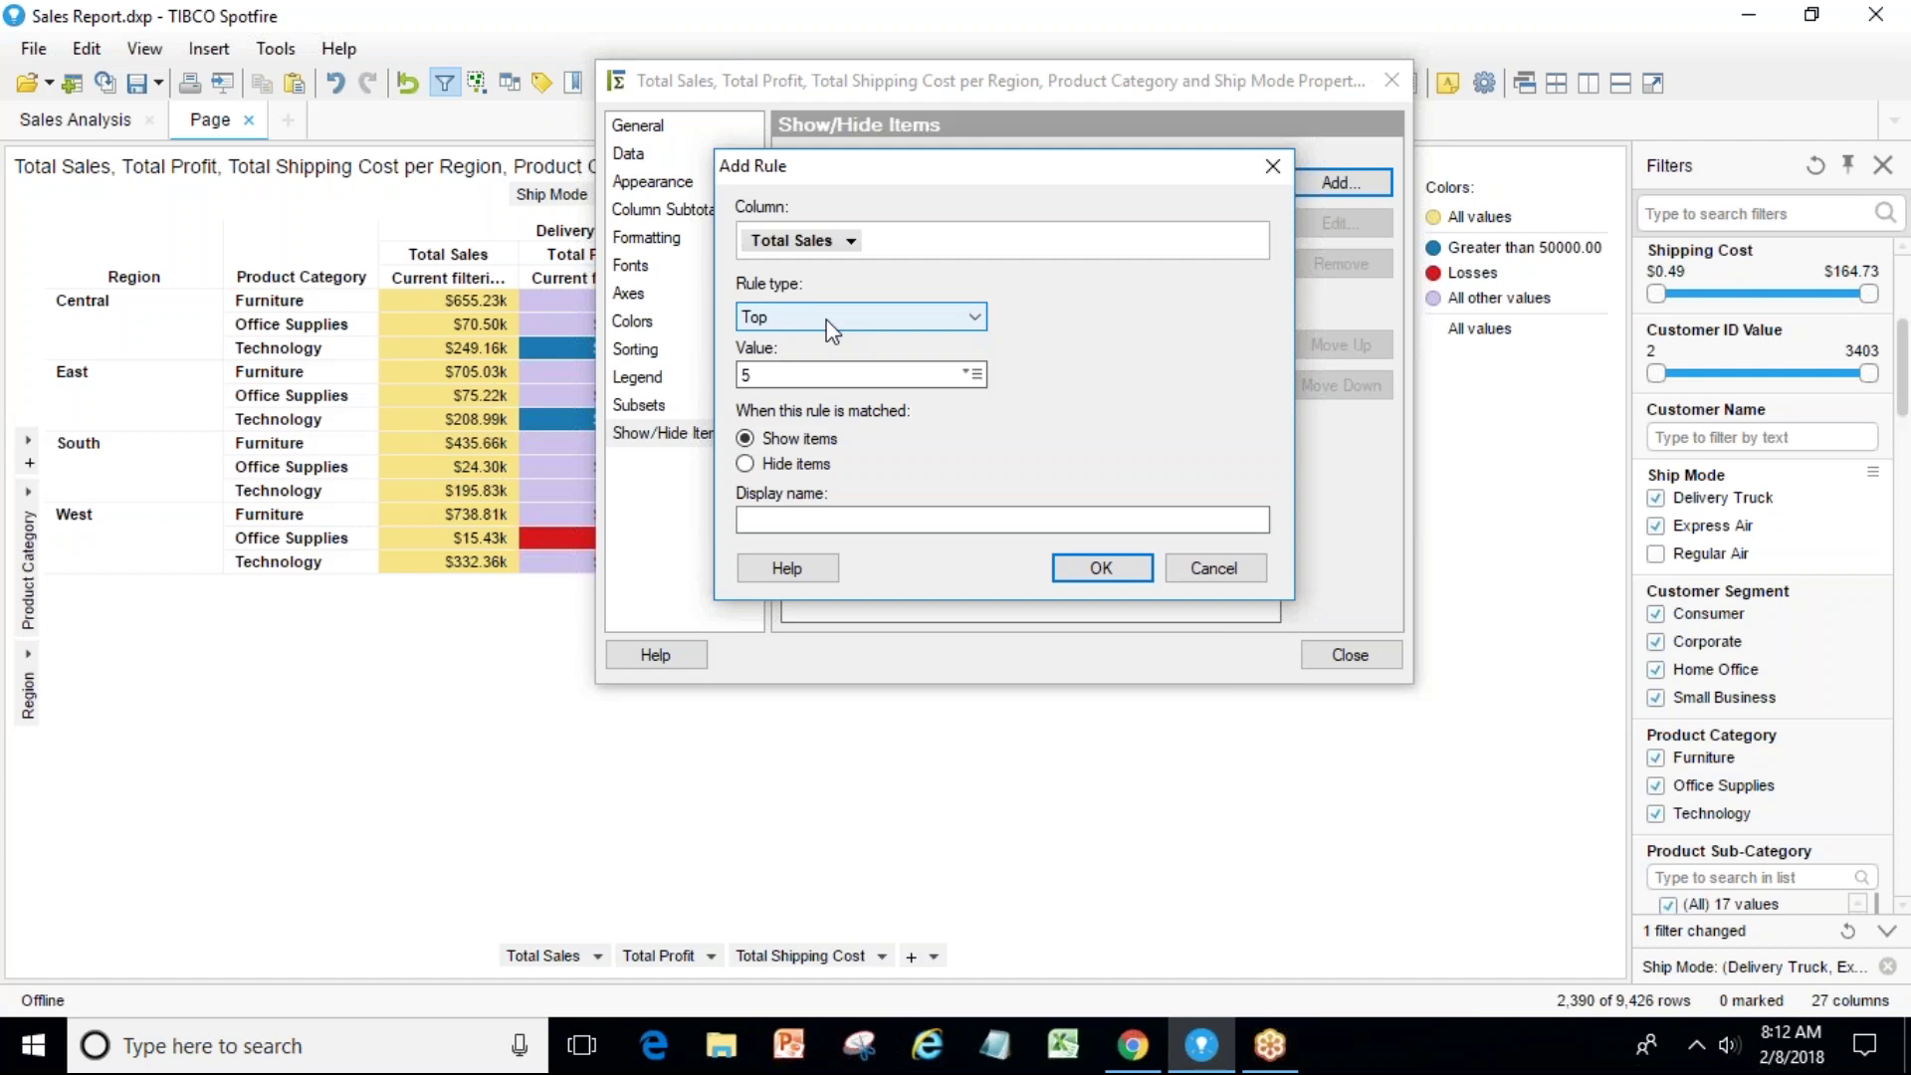
pyautogui.click(1116, 571)
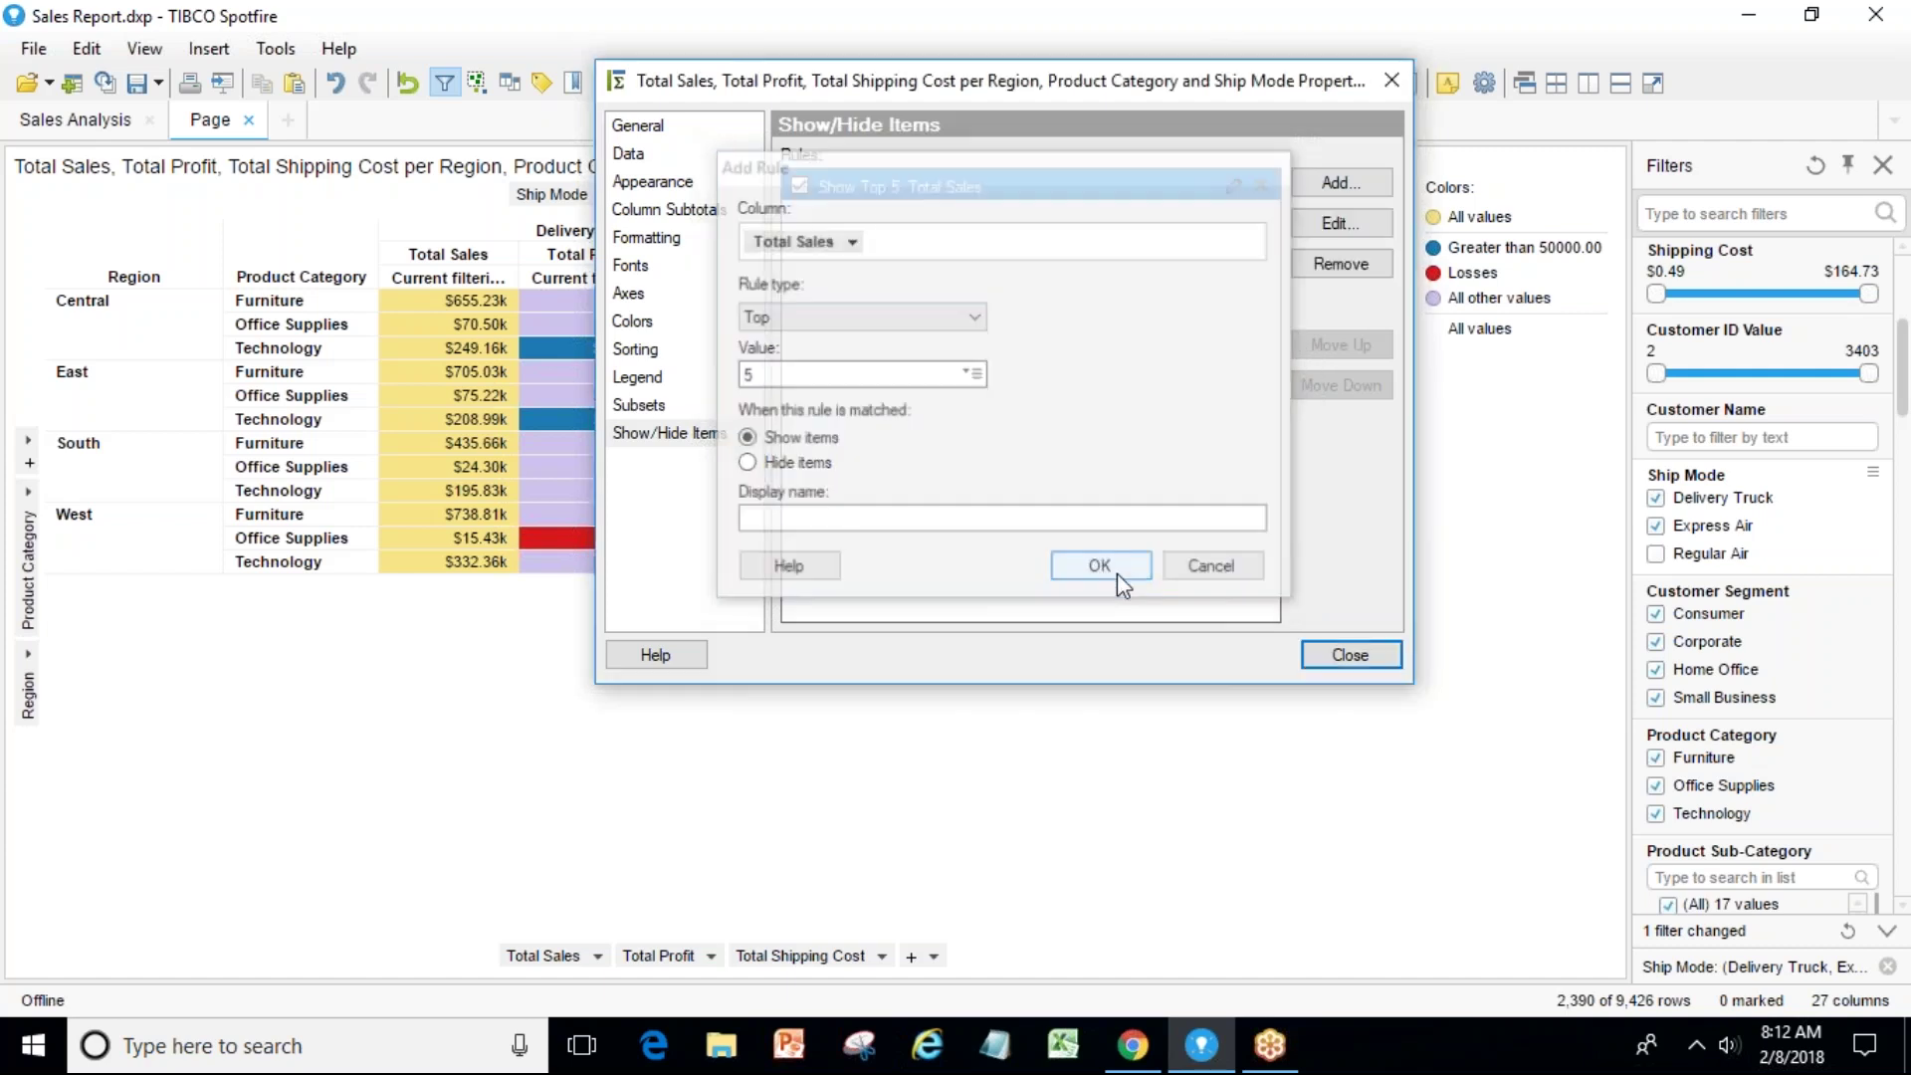
pyautogui.click(1352, 657)
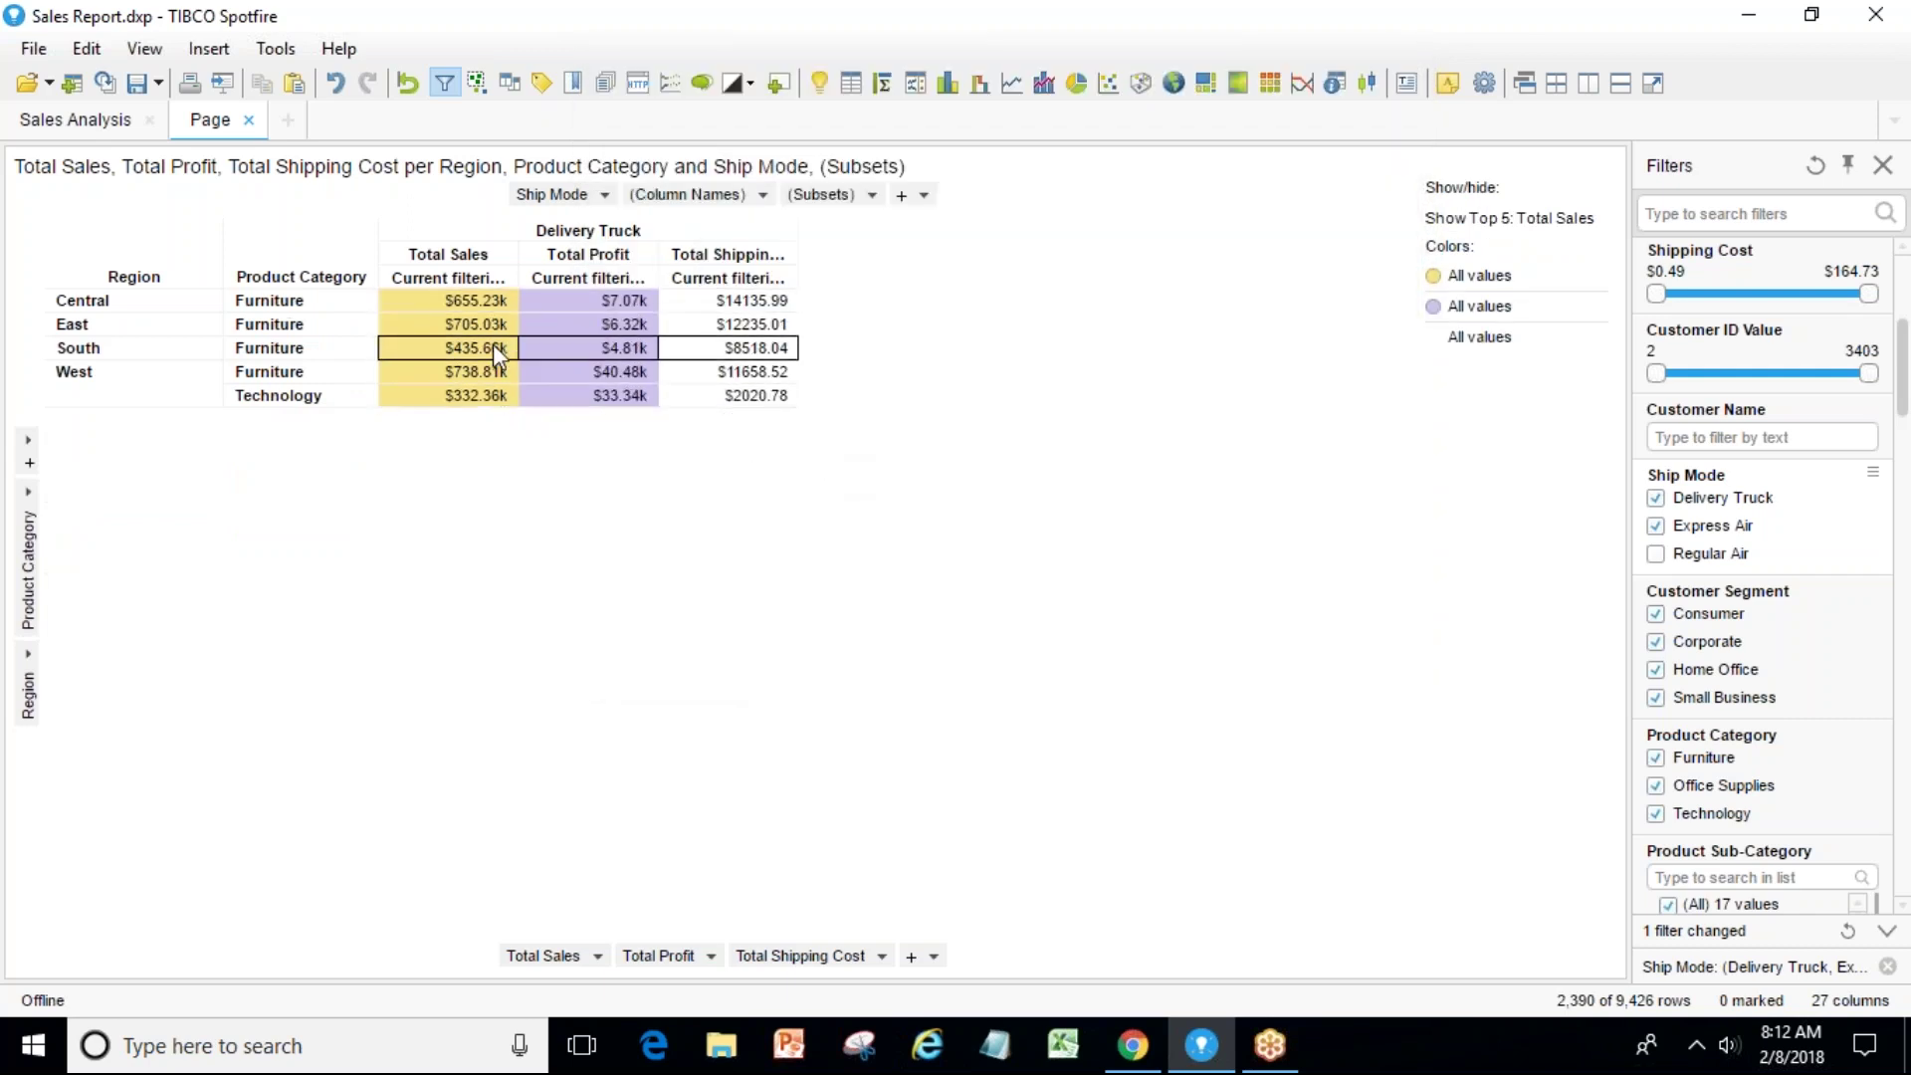
pyautogui.moveTo(479, 308)
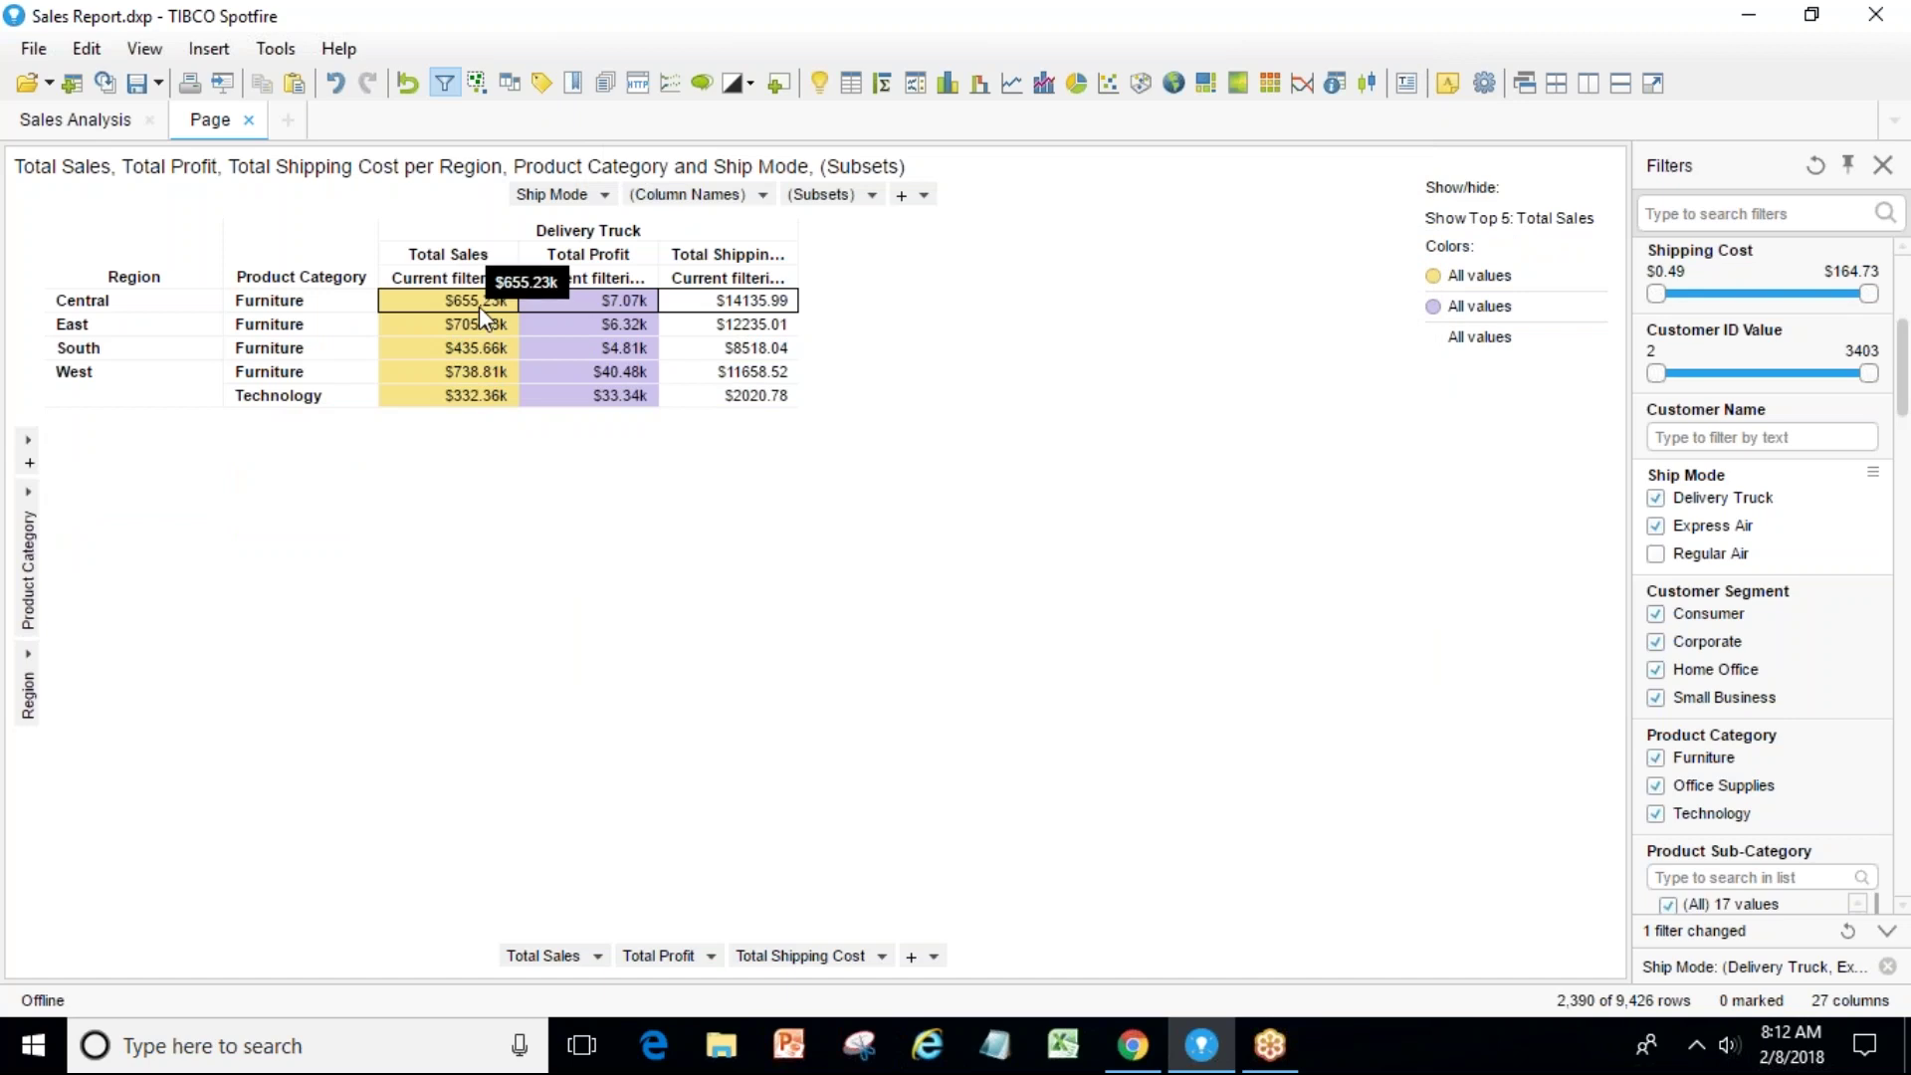
# Reset all filters, then open the cross table's properties and close them without changing anything.
pyautogui.click(403, 83)
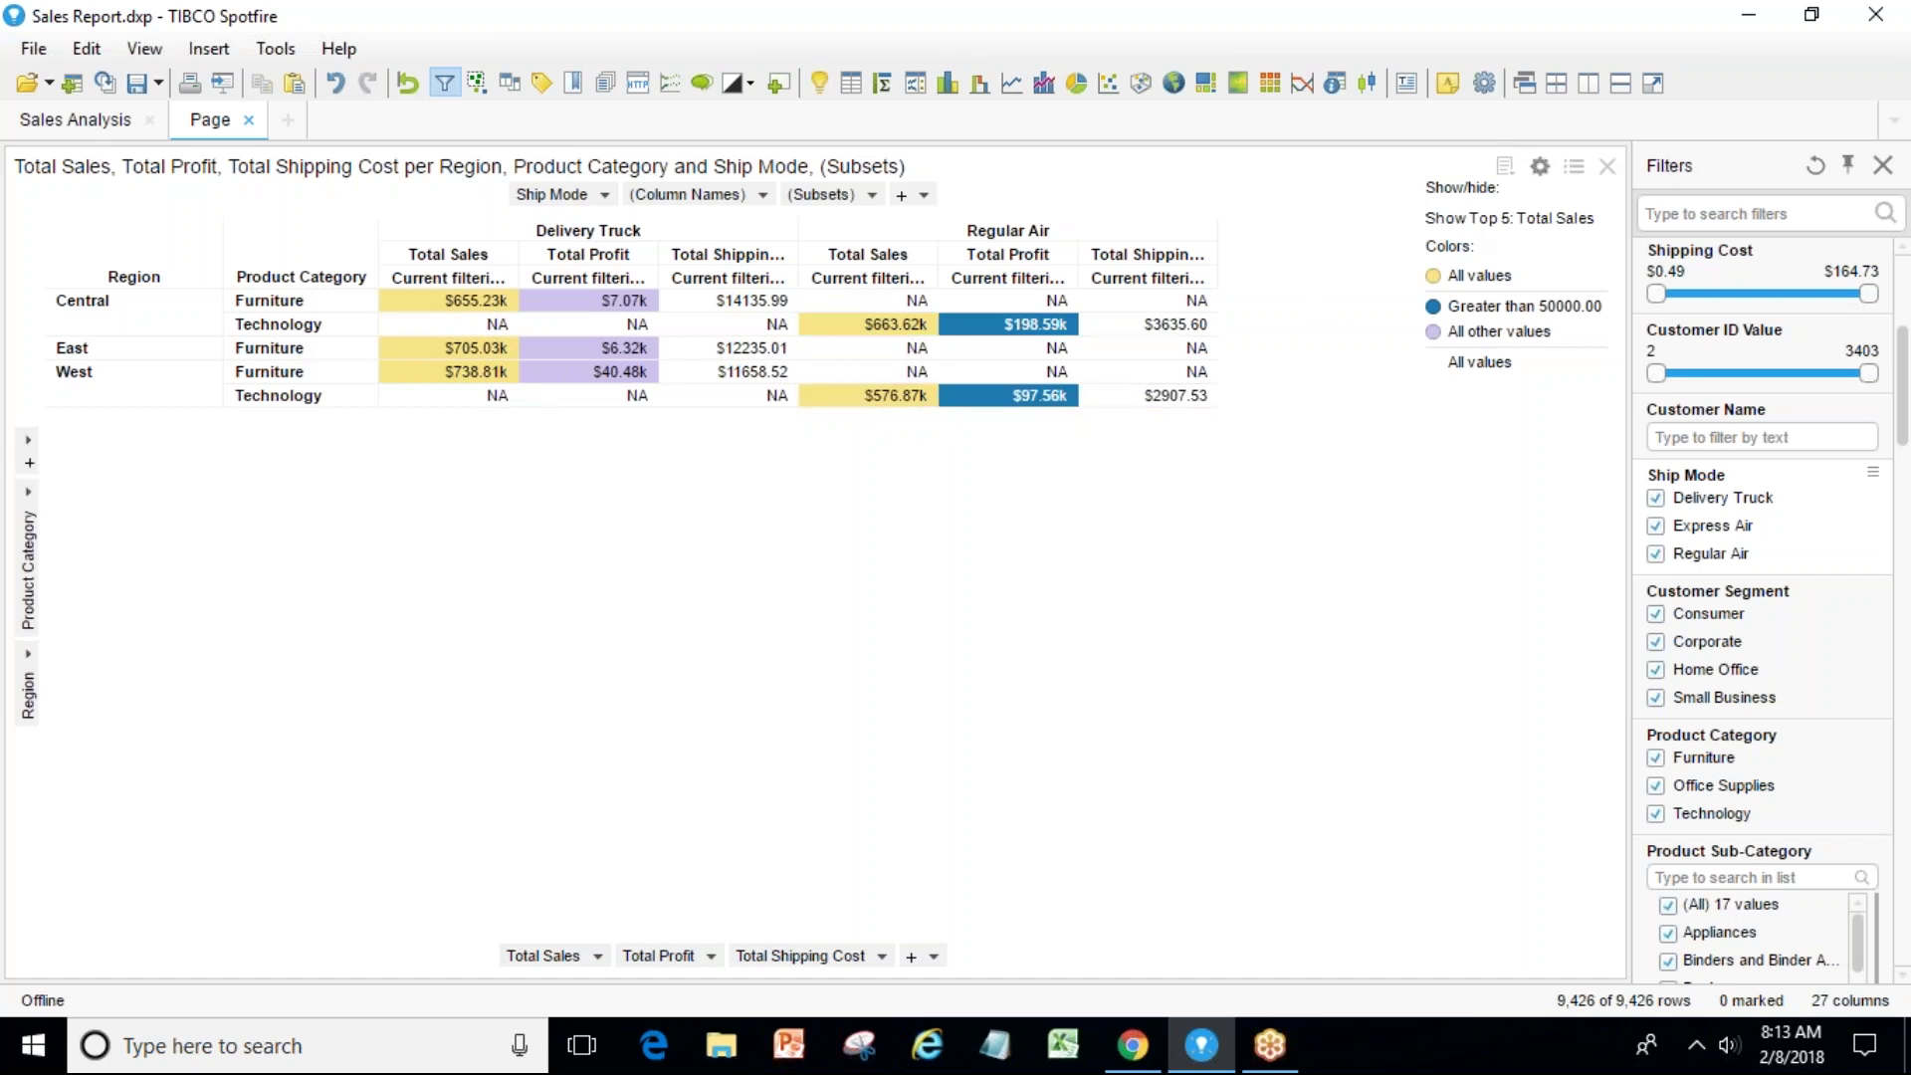
pyautogui.click(1539, 166)
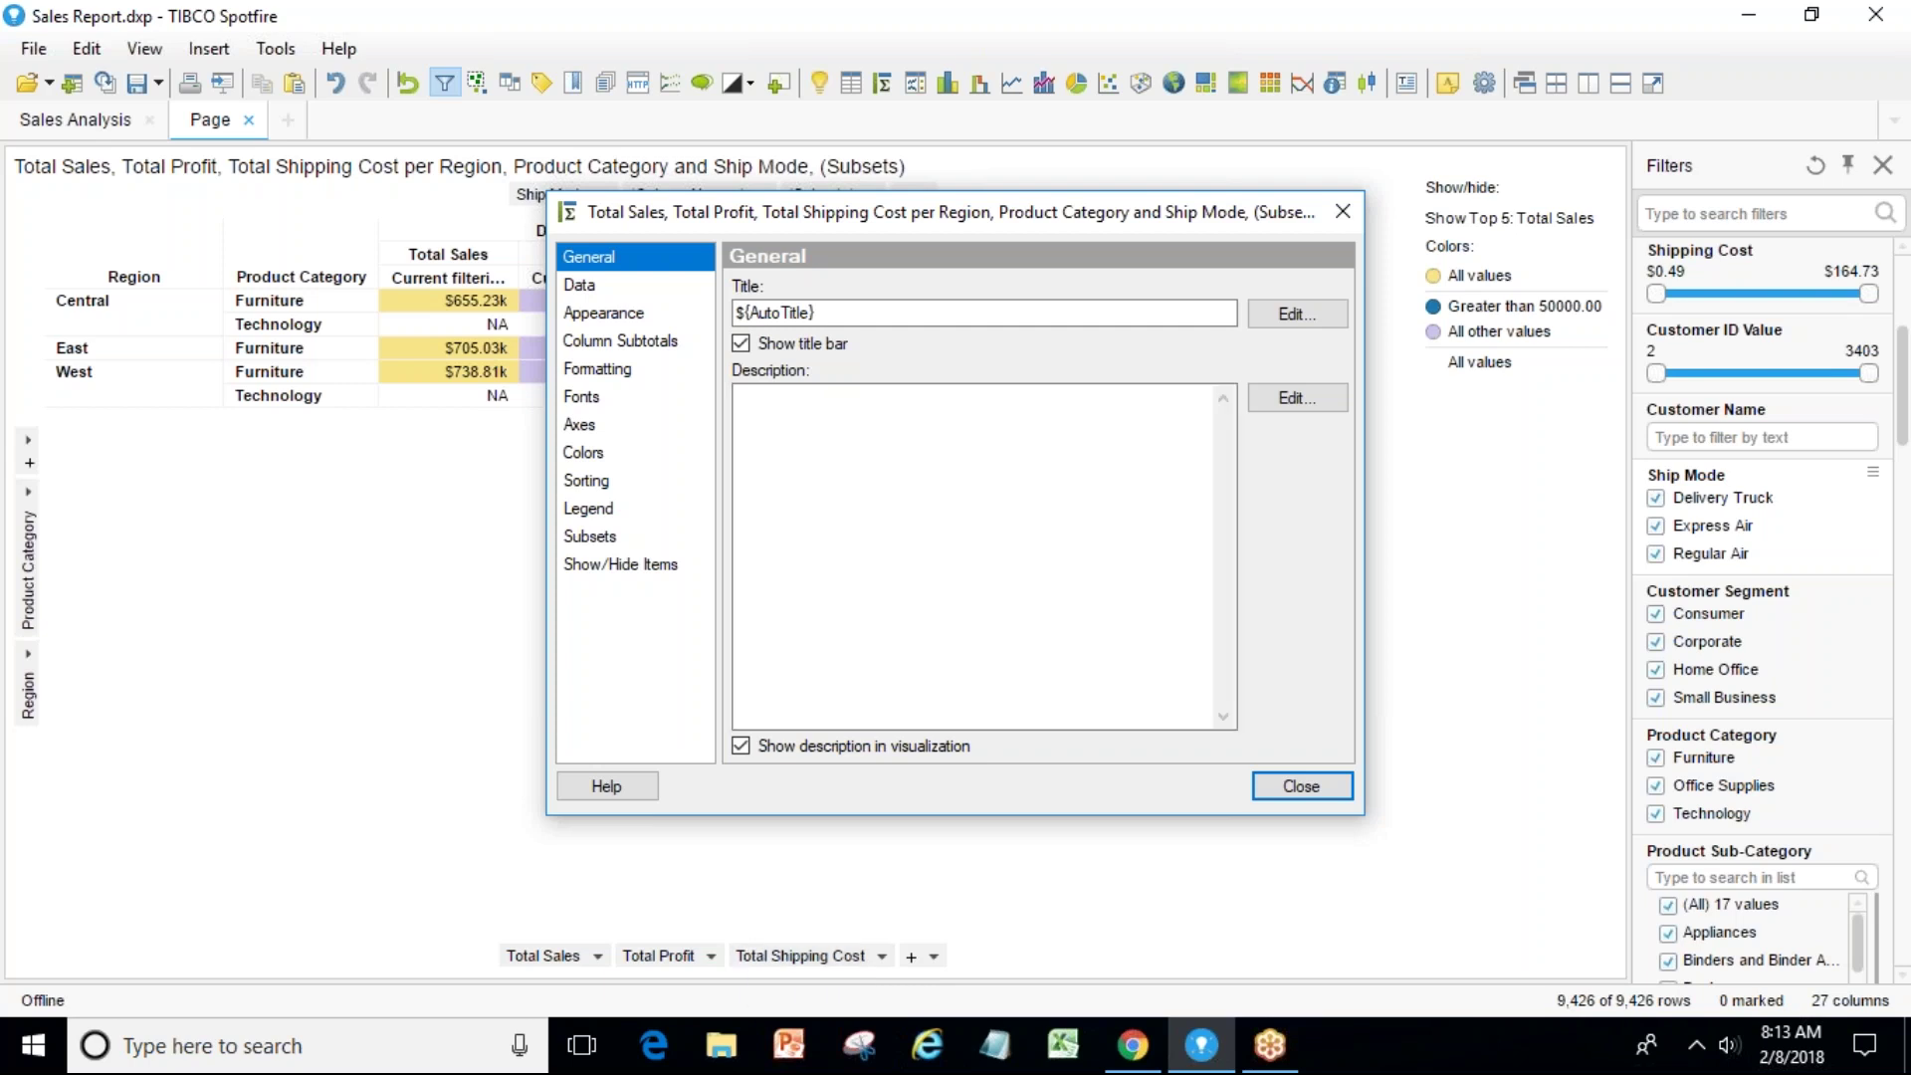
pyautogui.click(1343, 211)
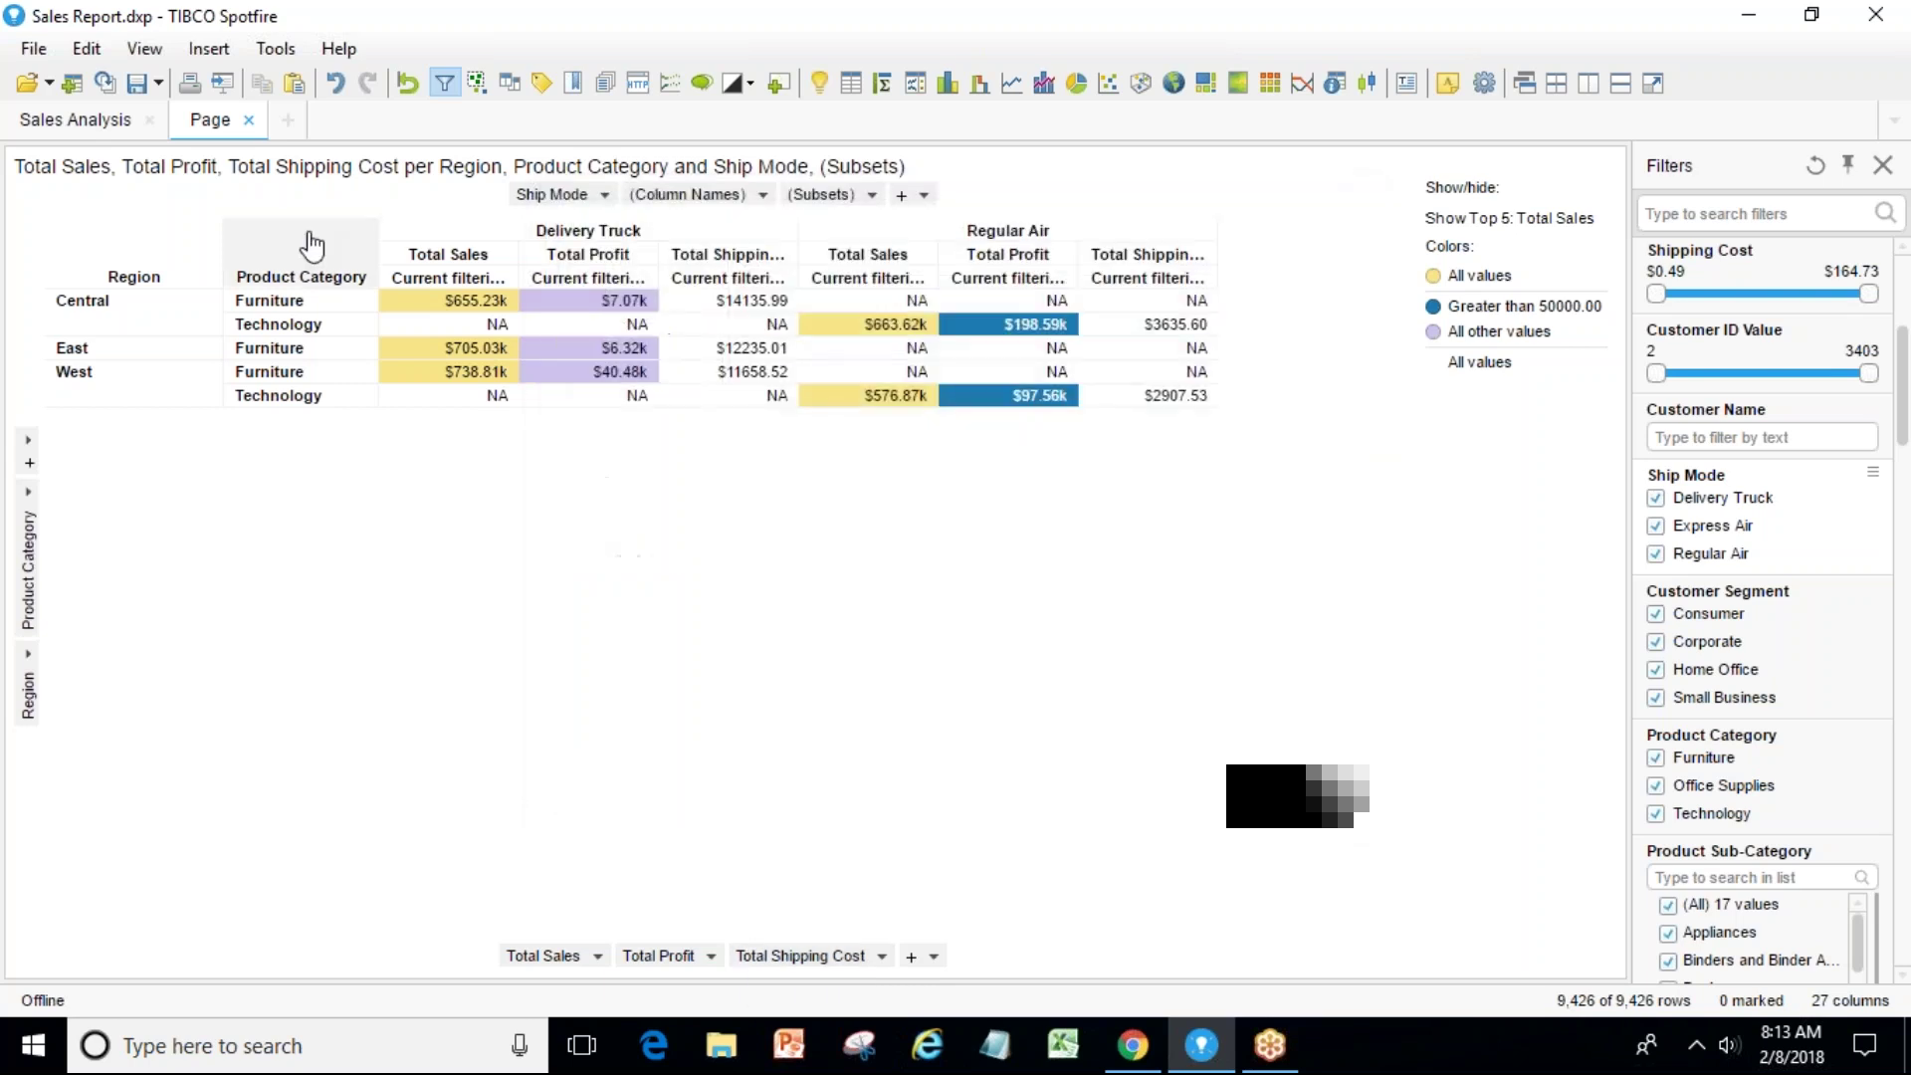
# Undo the show/hide rule, subset and filter changes until (Subsets) is off the horizontal axis, then reset all filters.
pyautogui.click(337, 83)
pyautogui.click(338, 84)
pyautogui.click(337, 83)
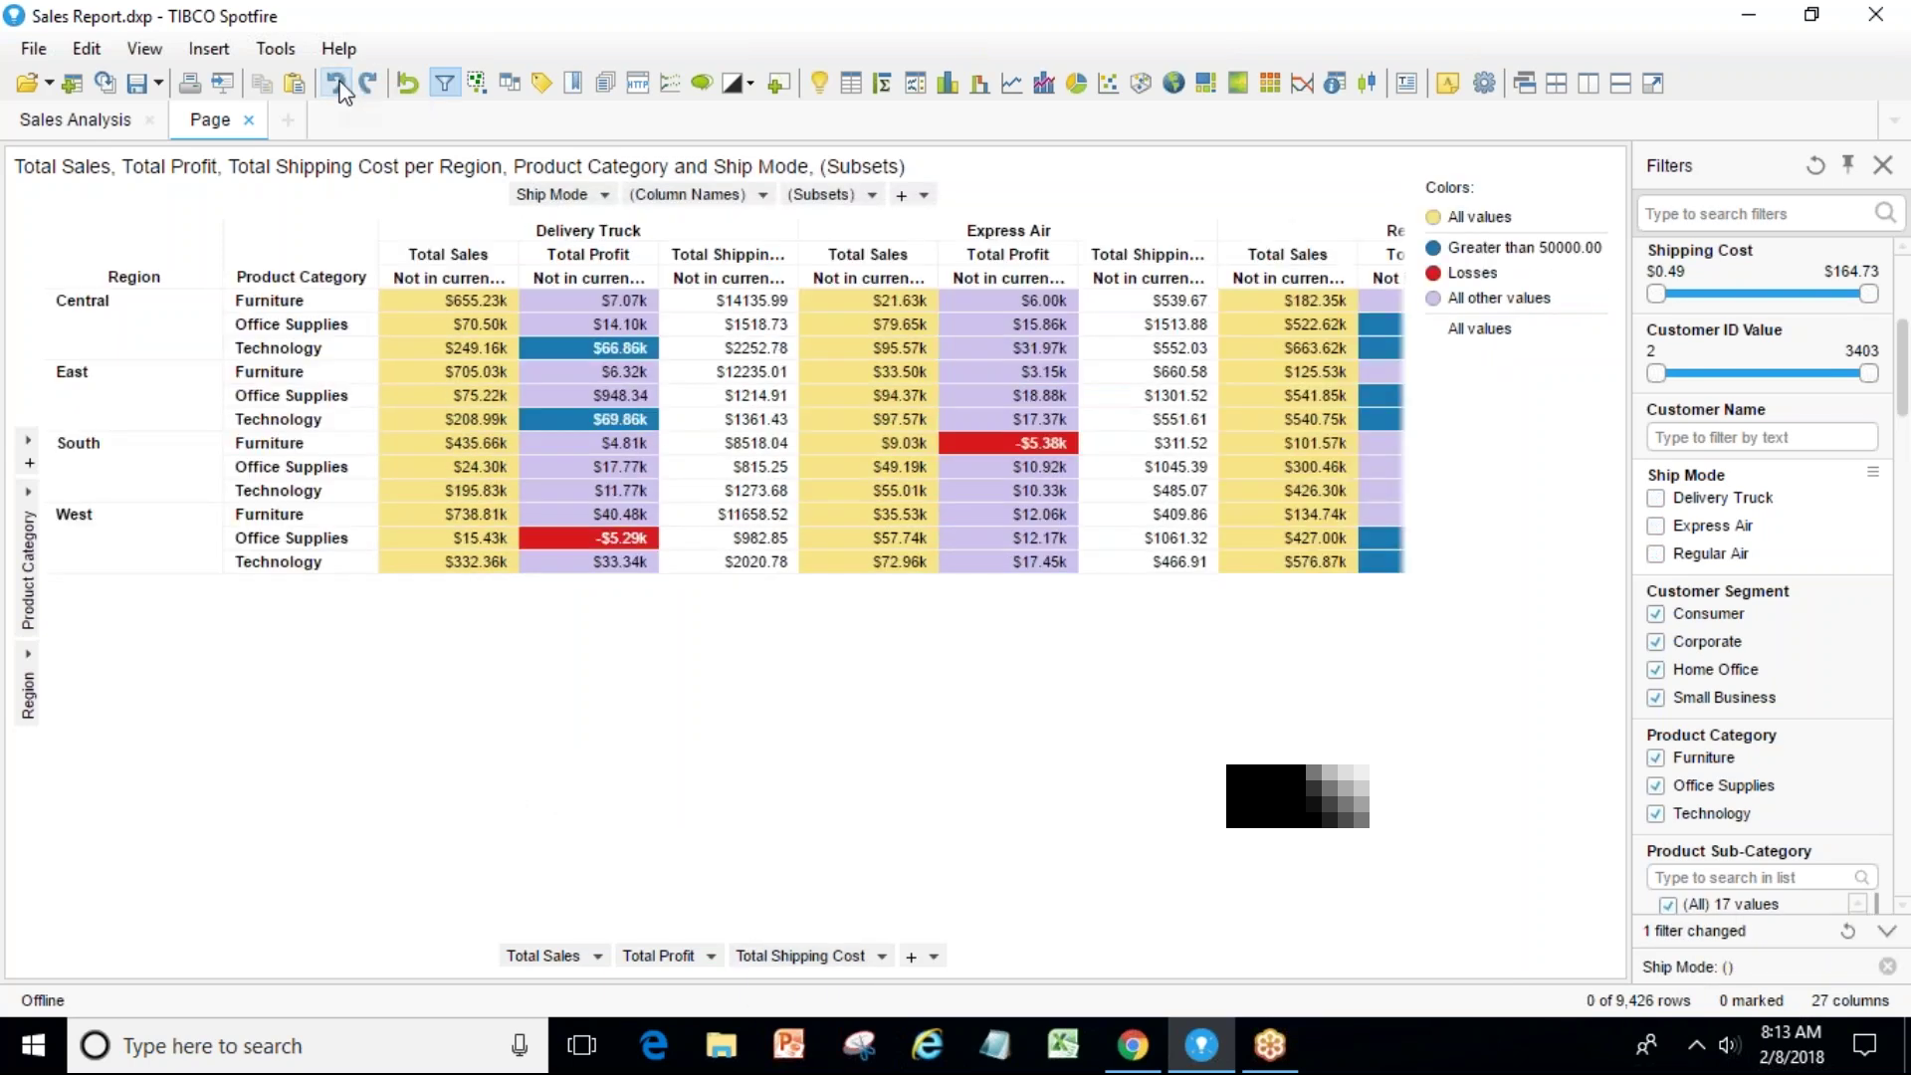
pyautogui.click(337, 83)
pyautogui.click(337, 84)
pyautogui.click(337, 84)
pyautogui.click(337, 83)
pyautogui.click(337, 84)
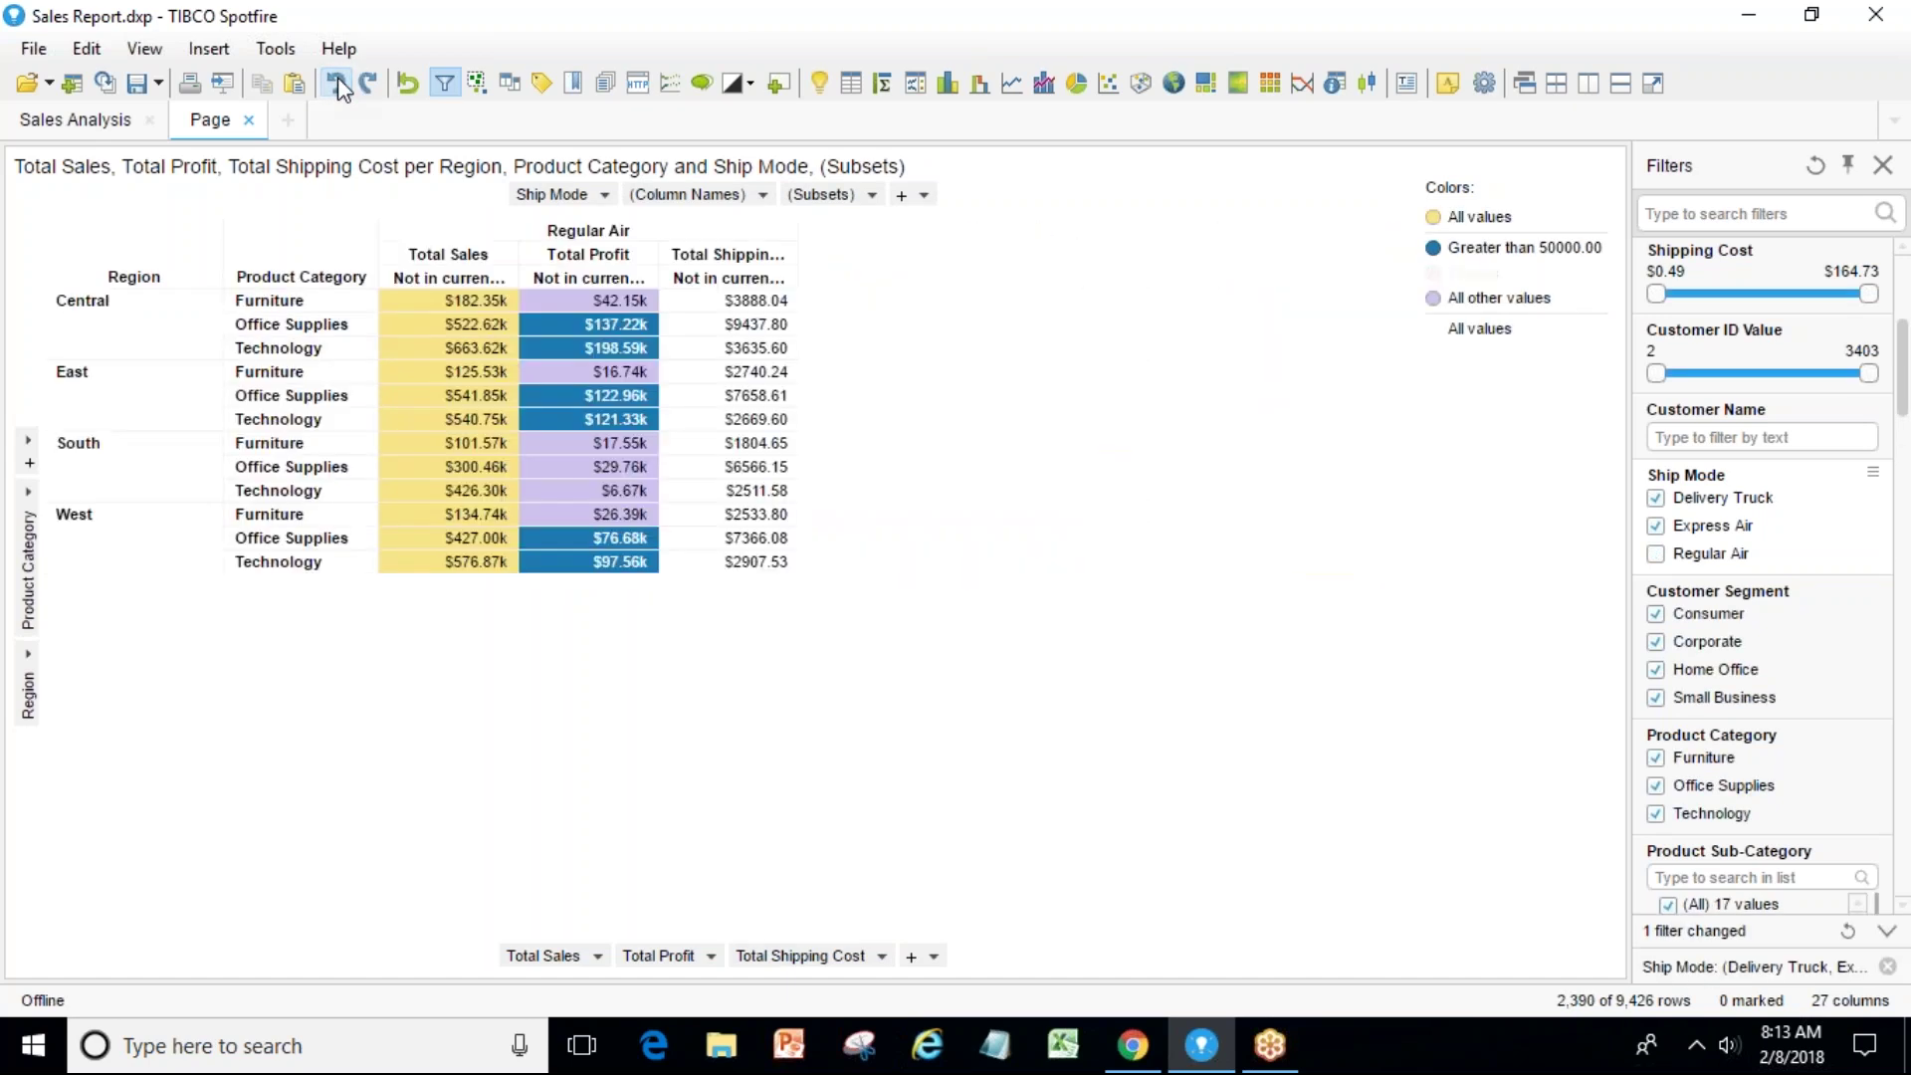
pyautogui.click(337, 84)
pyautogui.click(338, 83)
pyautogui.click(338, 83)
pyautogui.click(337, 83)
pyautogui.click(338, 84)
pyautogui.click(337, 80)
pyautogui.click(337, 80)
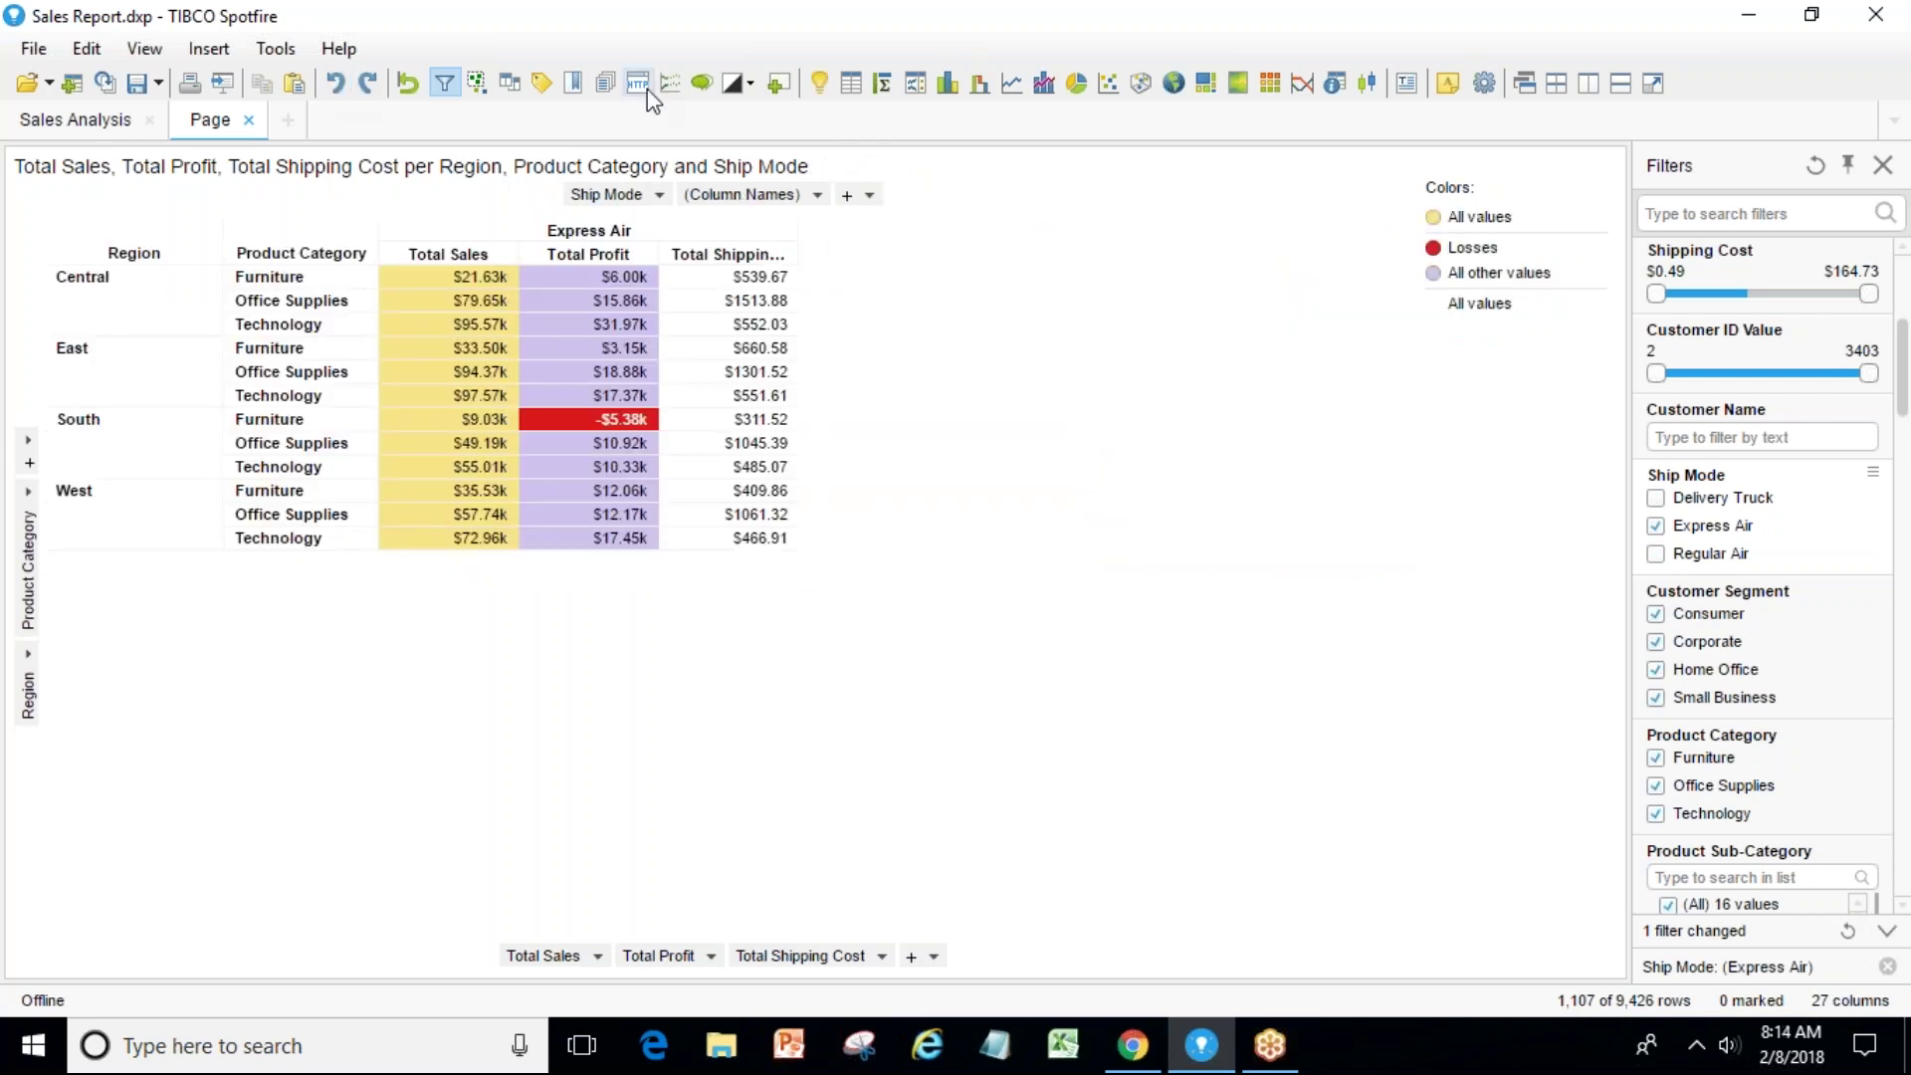
pyautogui.click(407, 86)
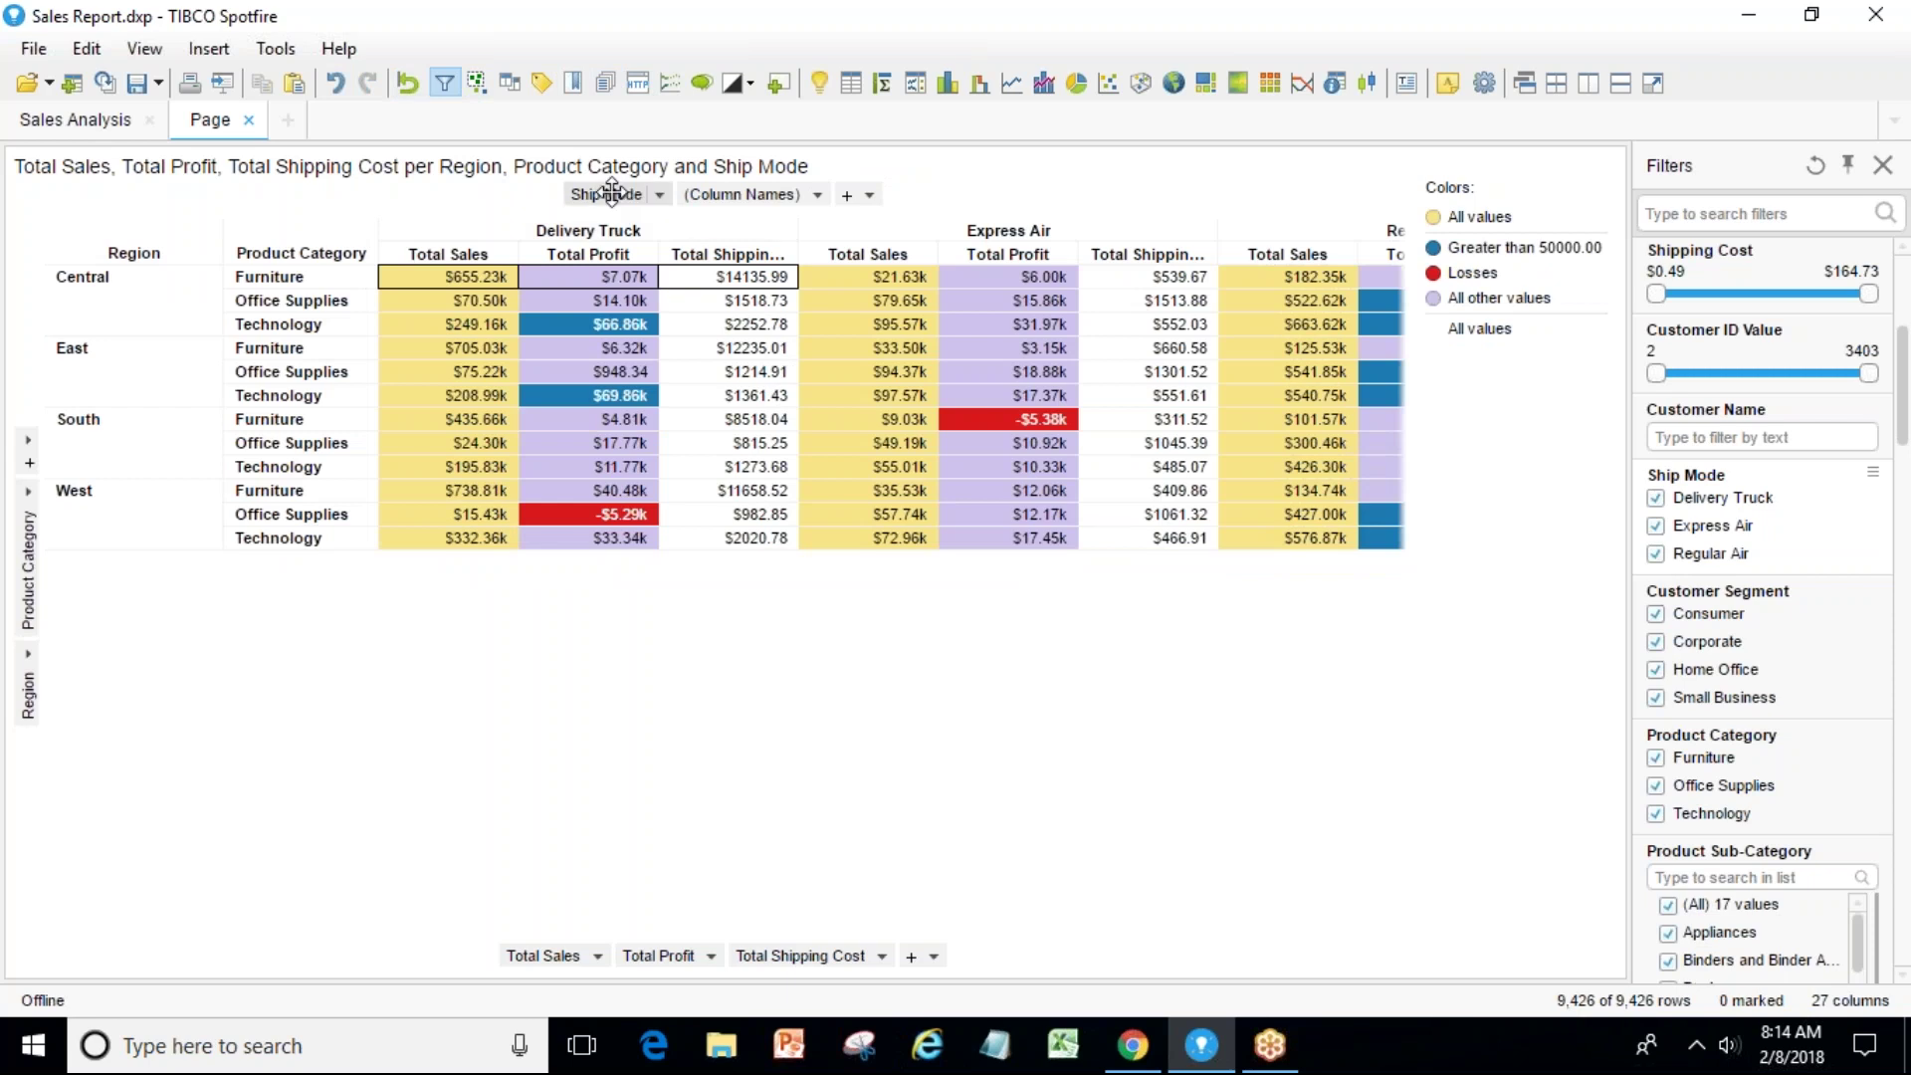
# Remove Ship Mode and (Column Names) from the cross table's horizontal axis.
pyautogui.click(656, 196)
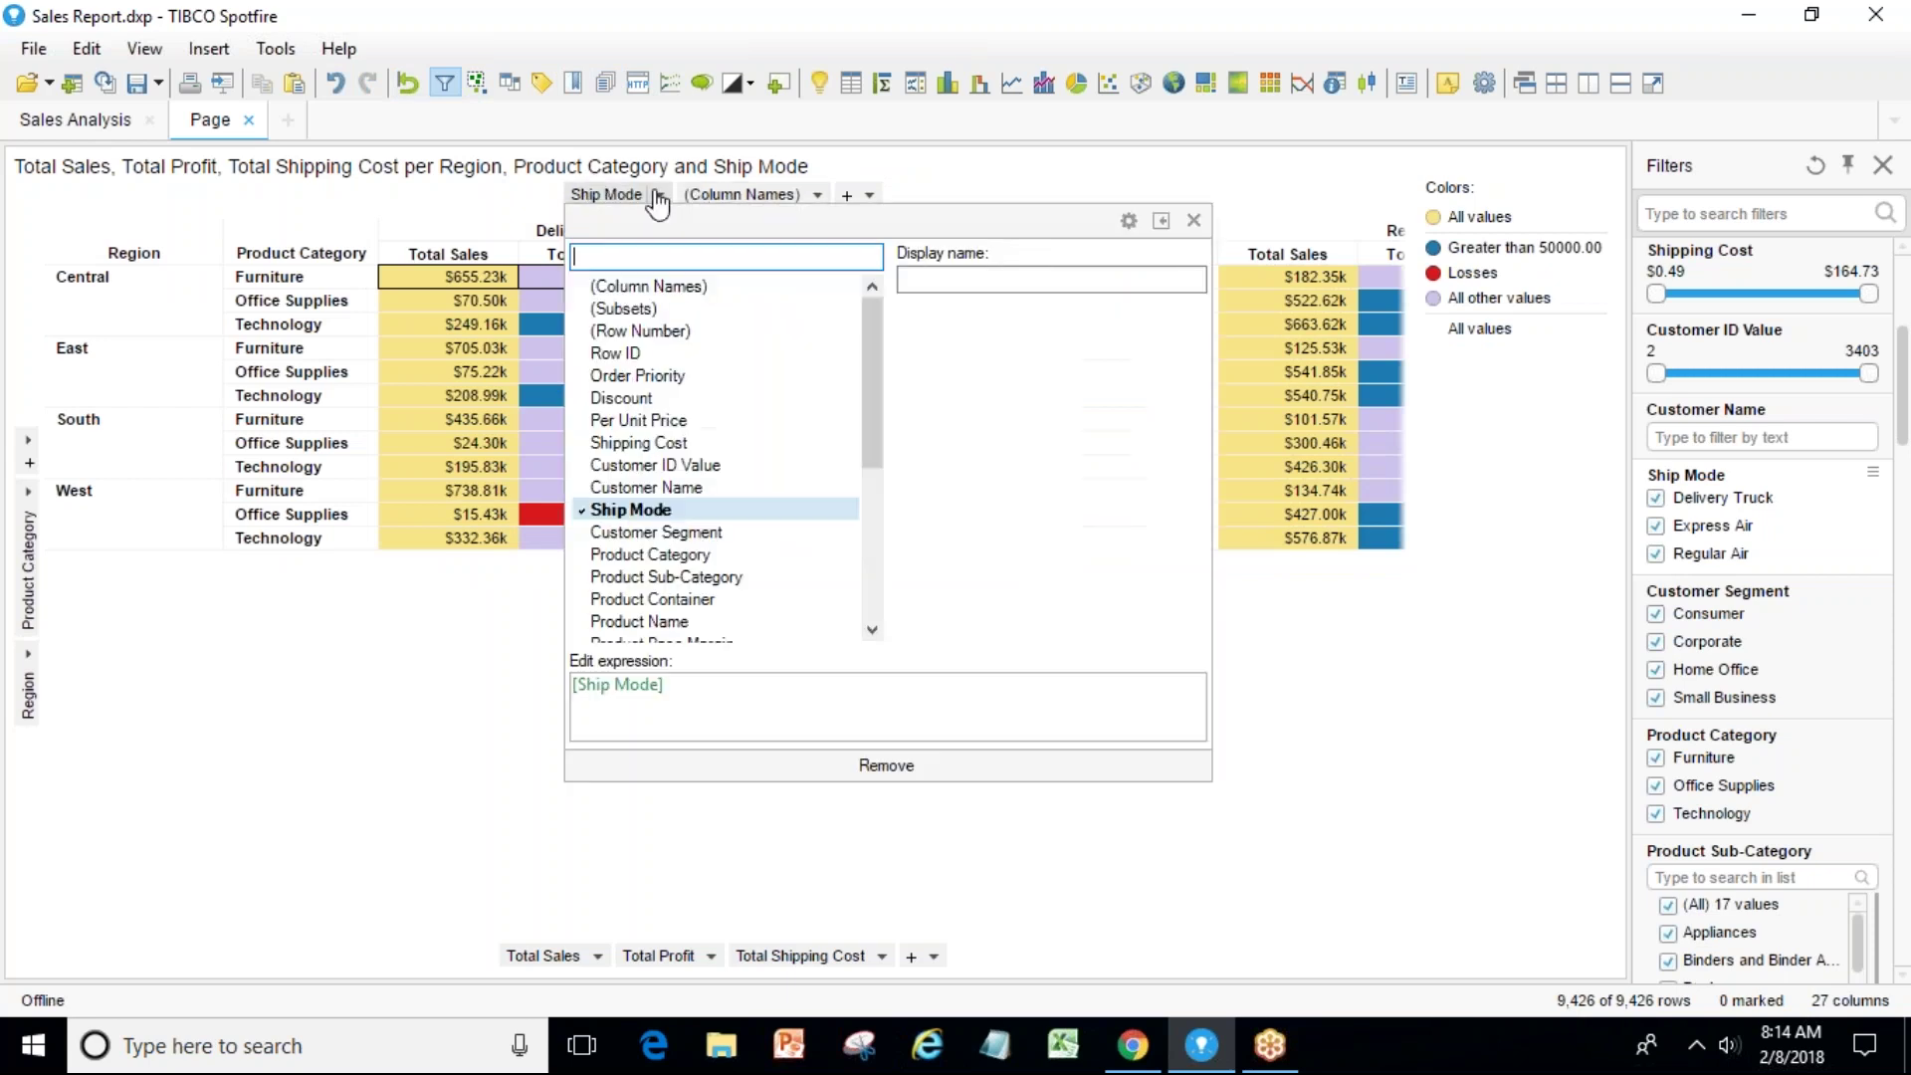
pyautogui.click(886, 763)
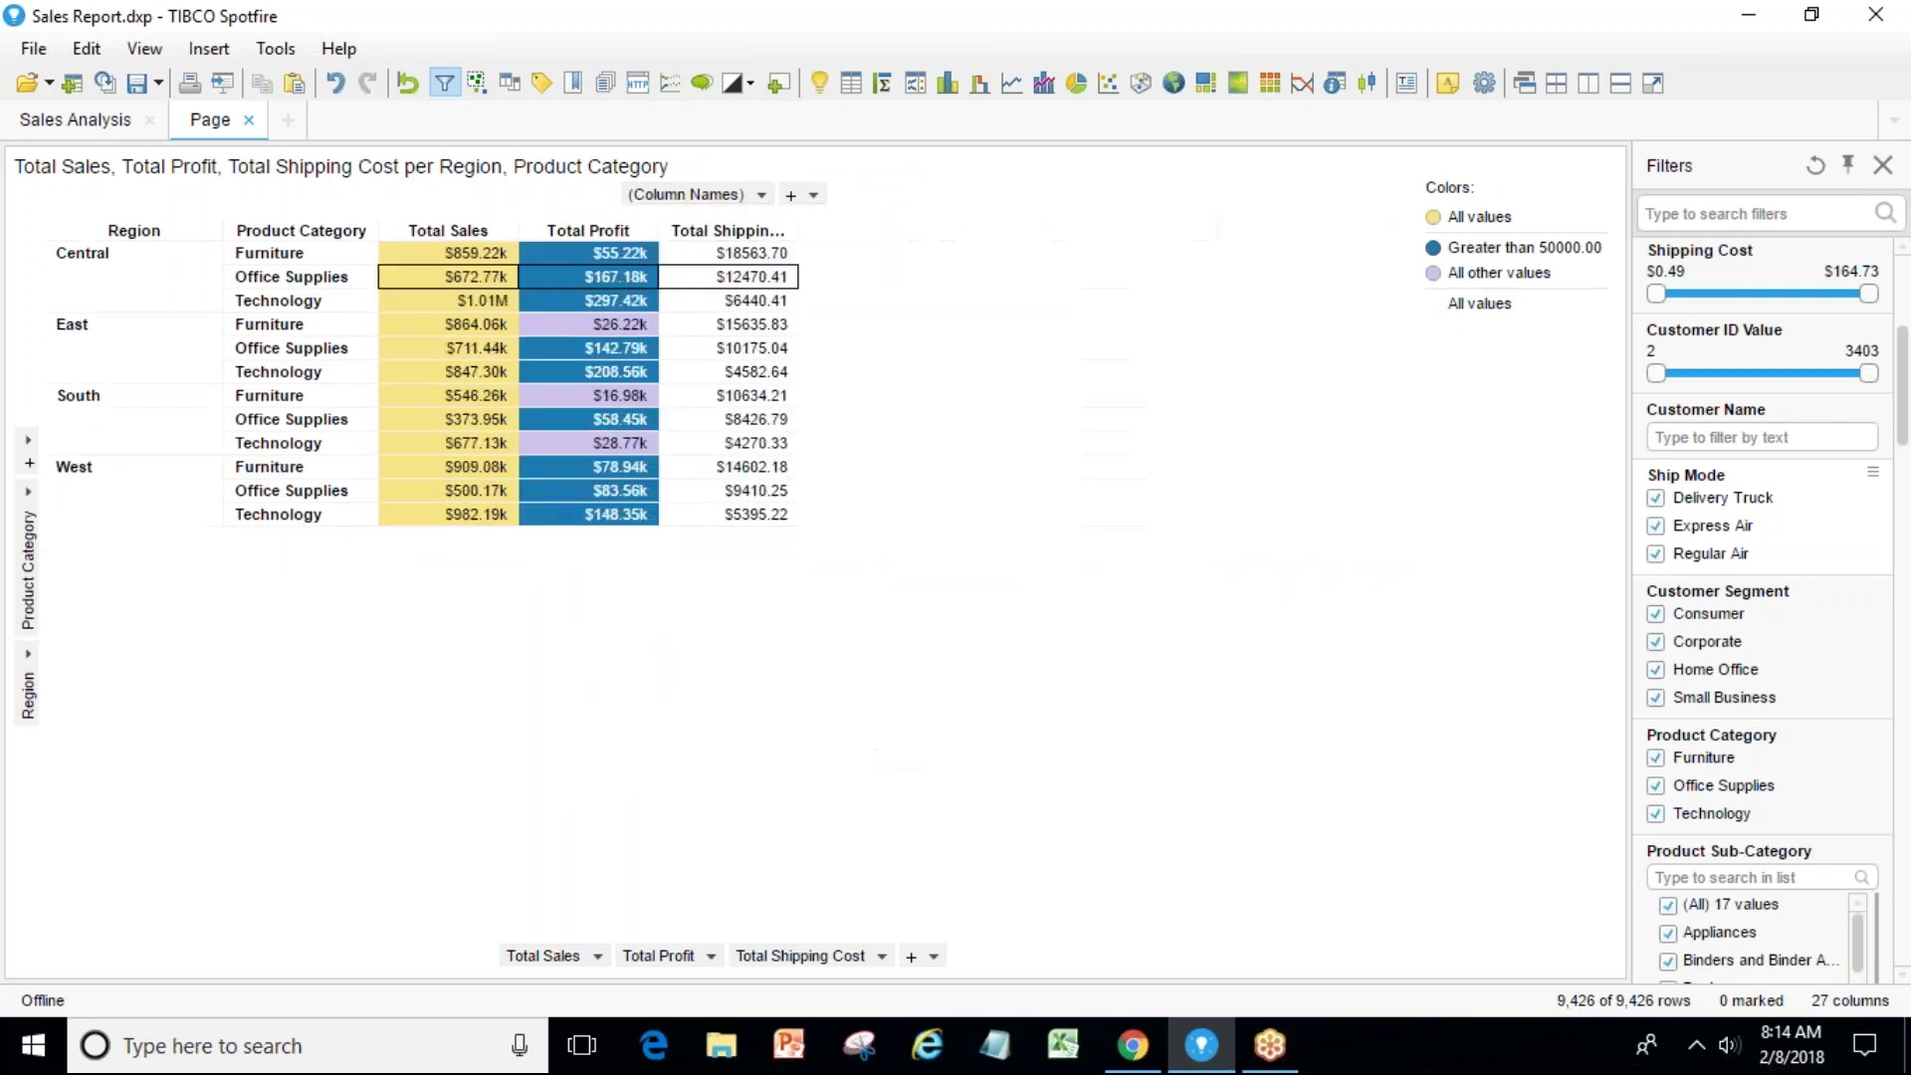
pyautogui.click(762, 194)
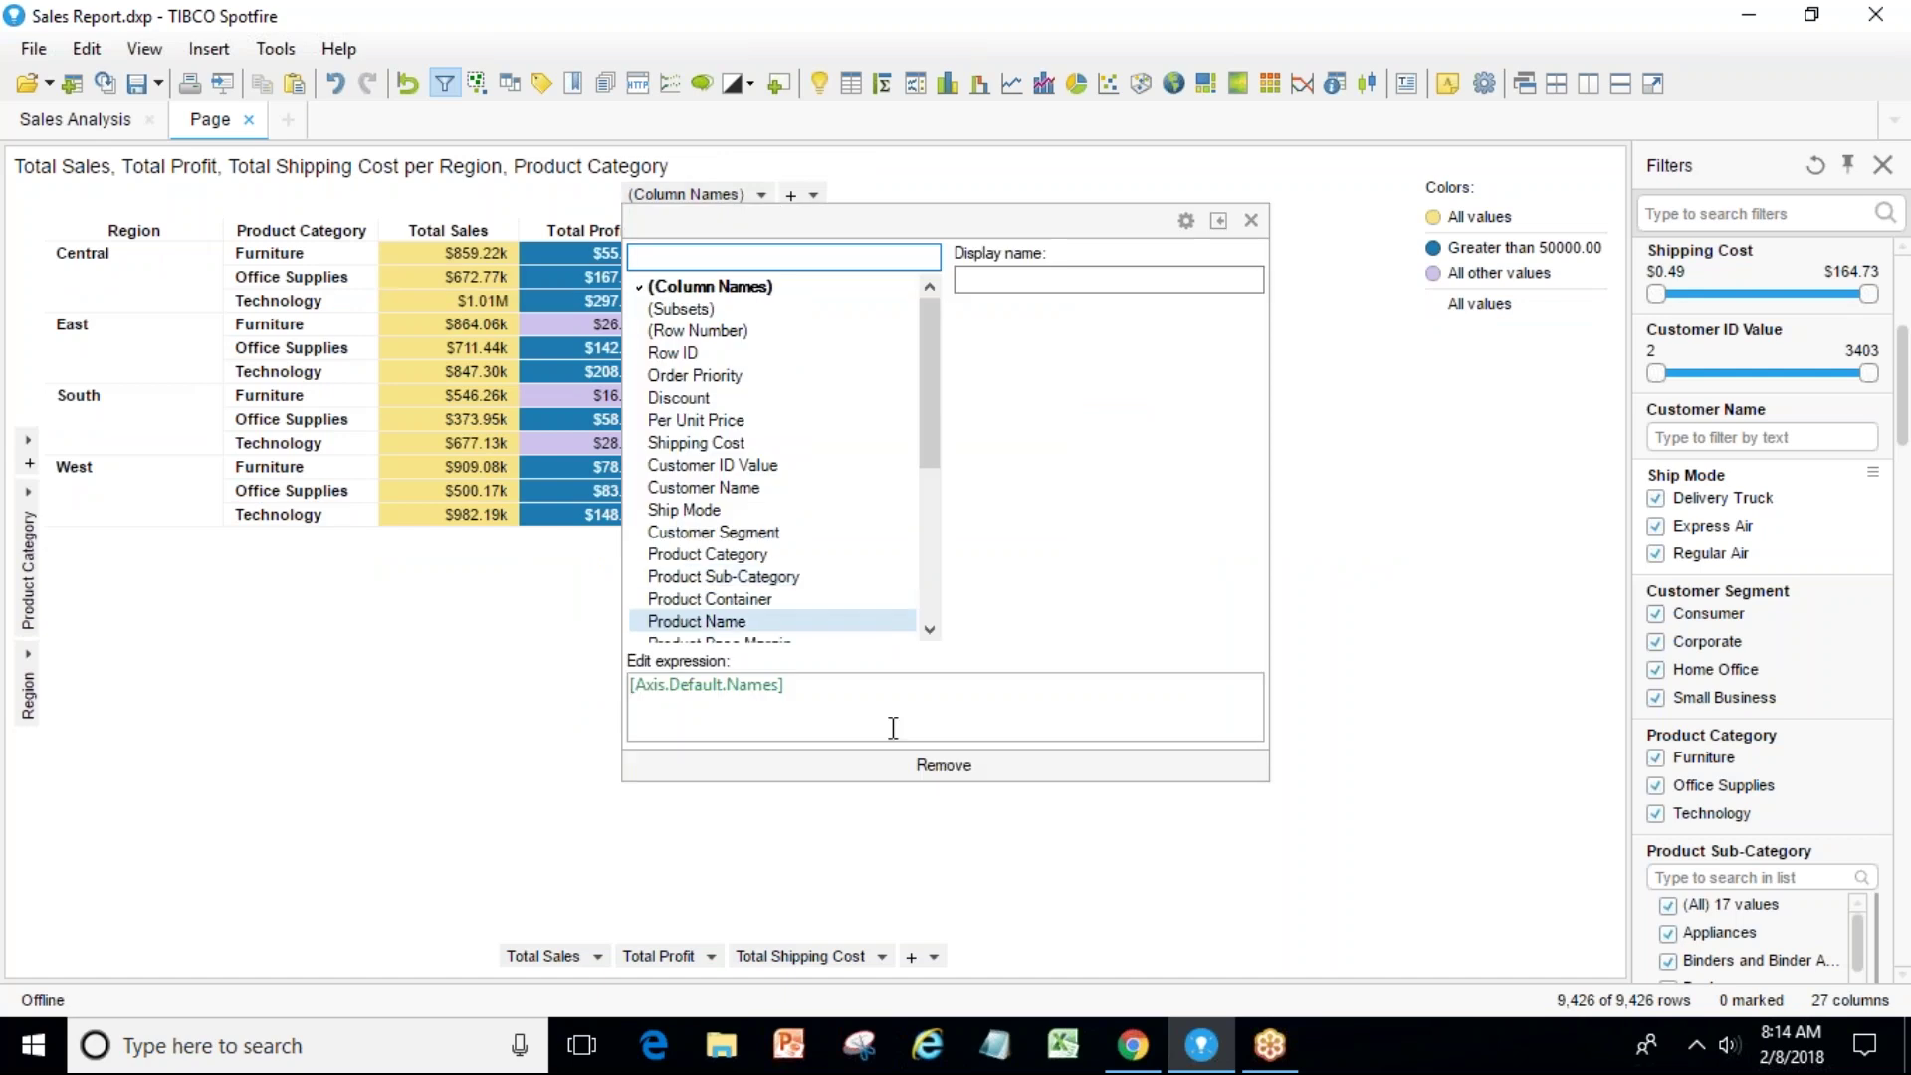
pyautogui.click(896, 764)
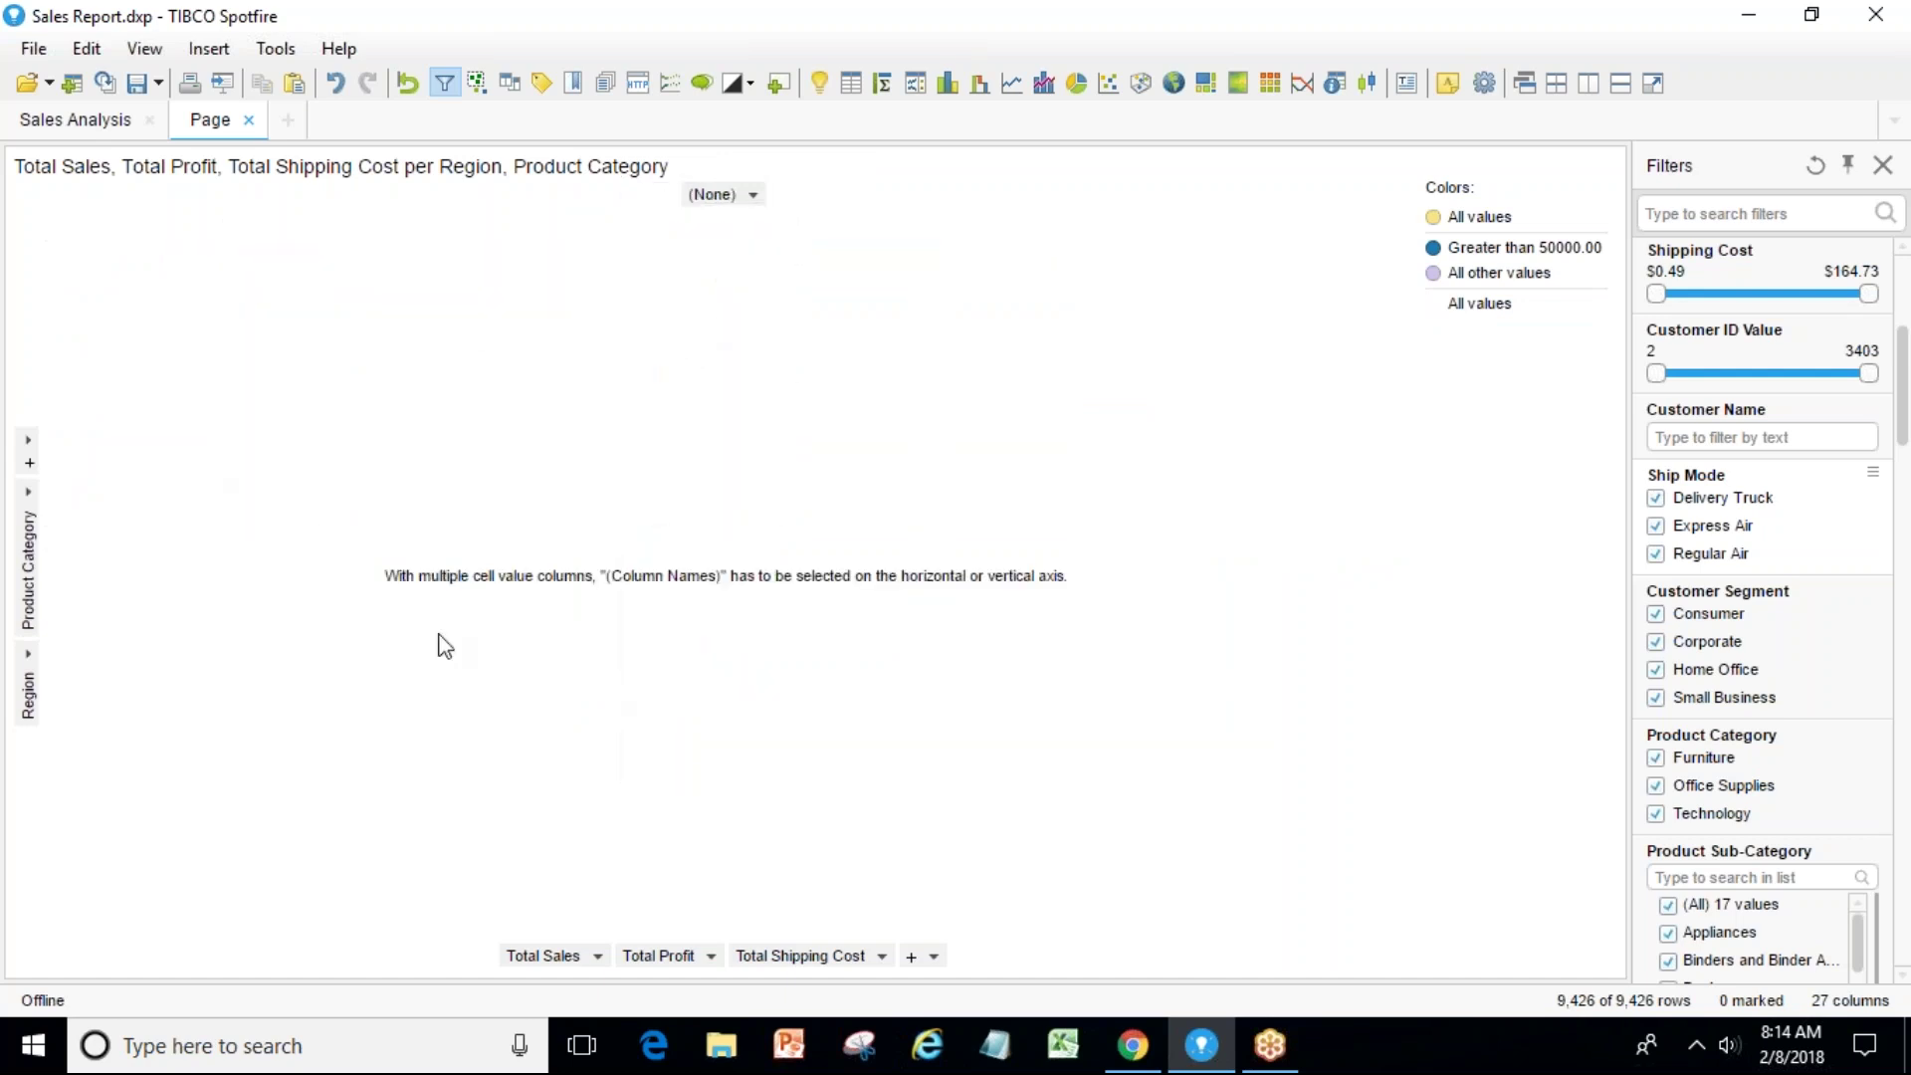
# Set the empty horizontal axis to Order Date, grouped by Year.
pyautogui.click(754, 197)
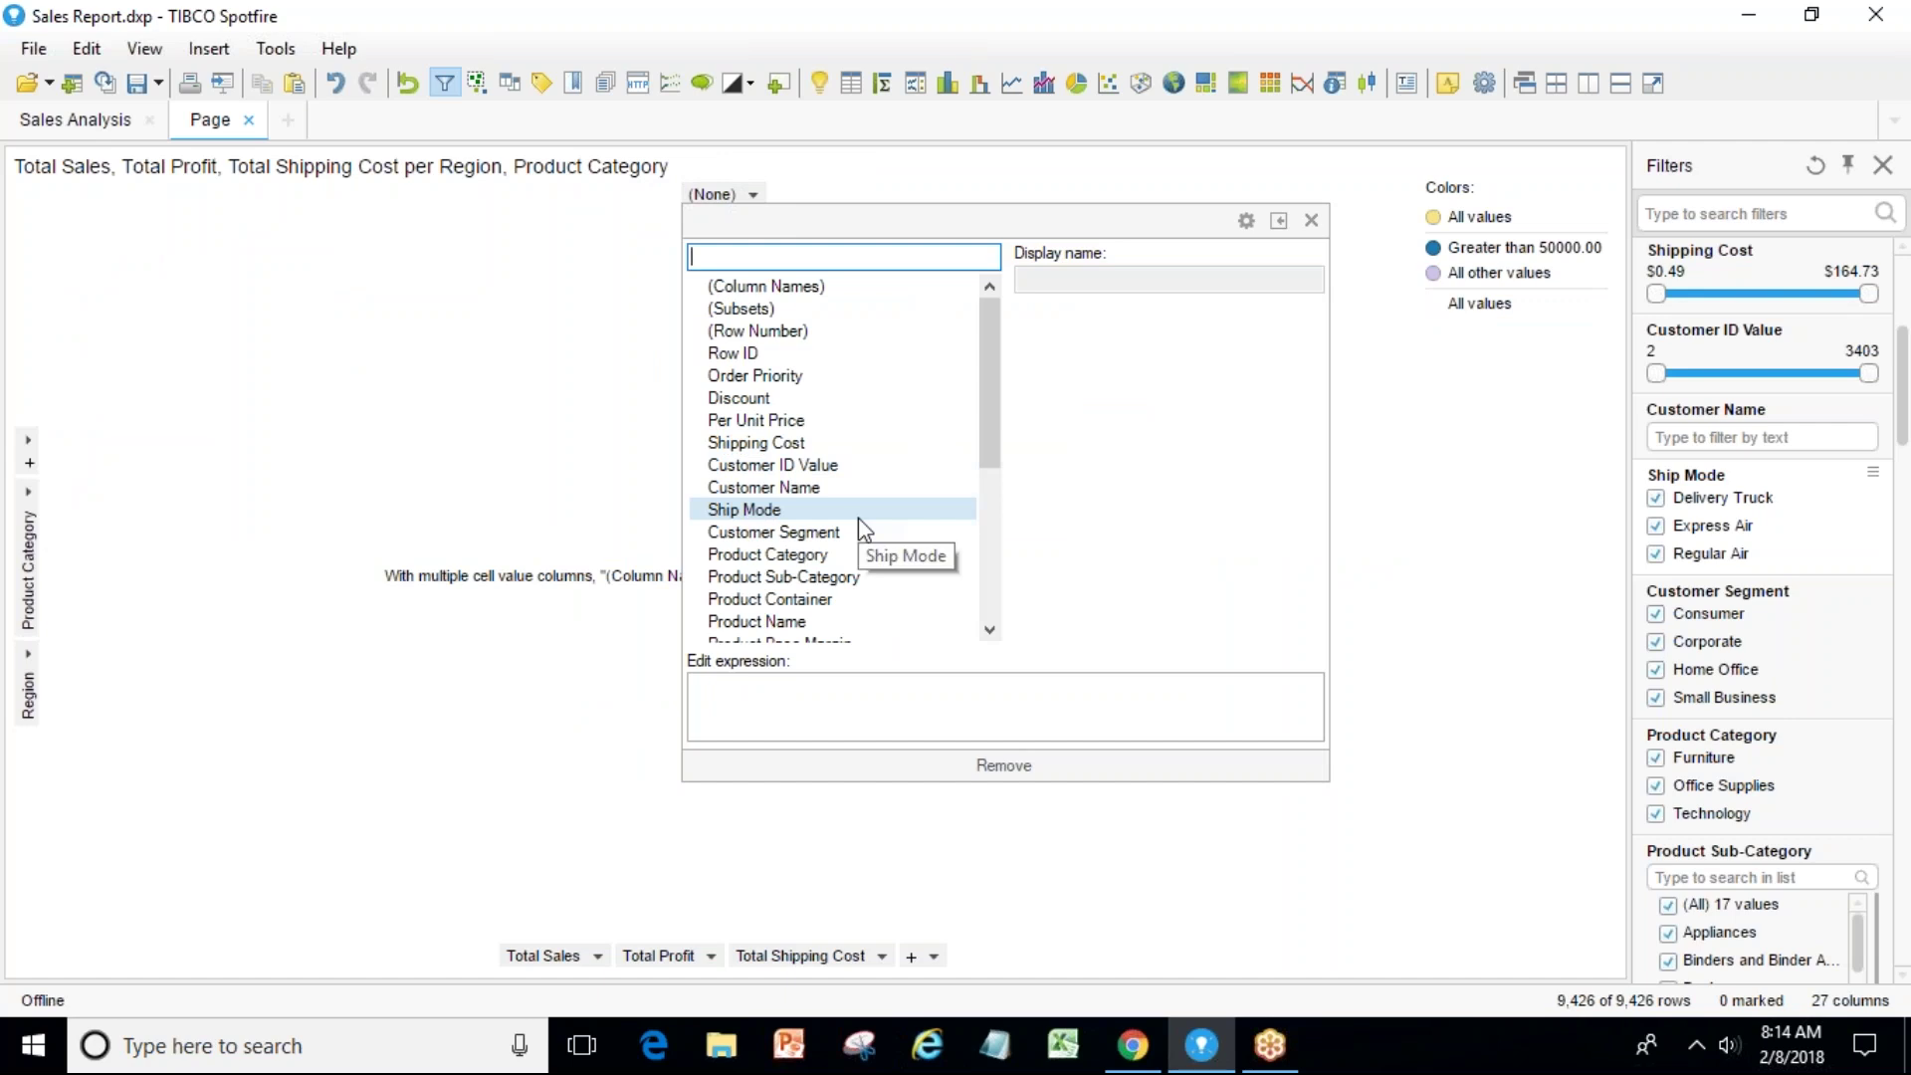
pyautogui.click(990, 629)
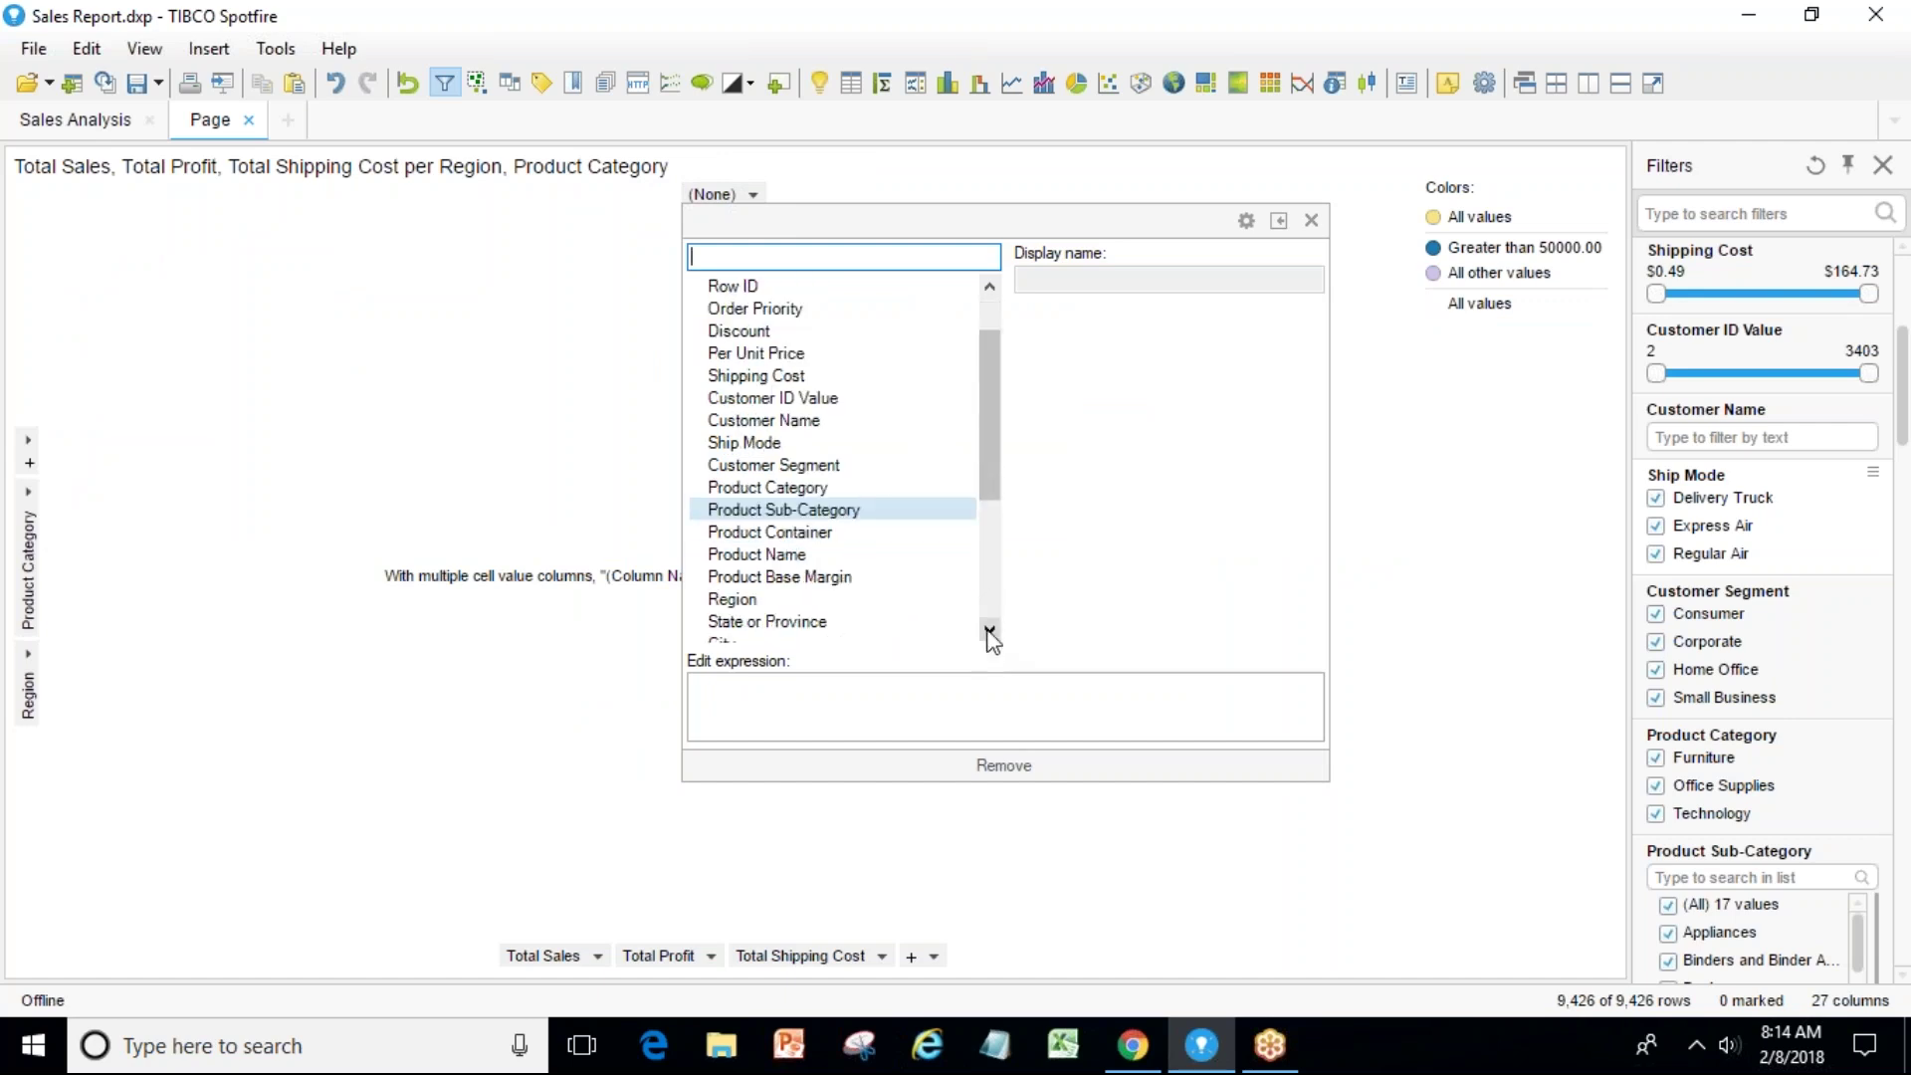
pyautogui.scroll(-4, 990, 637)
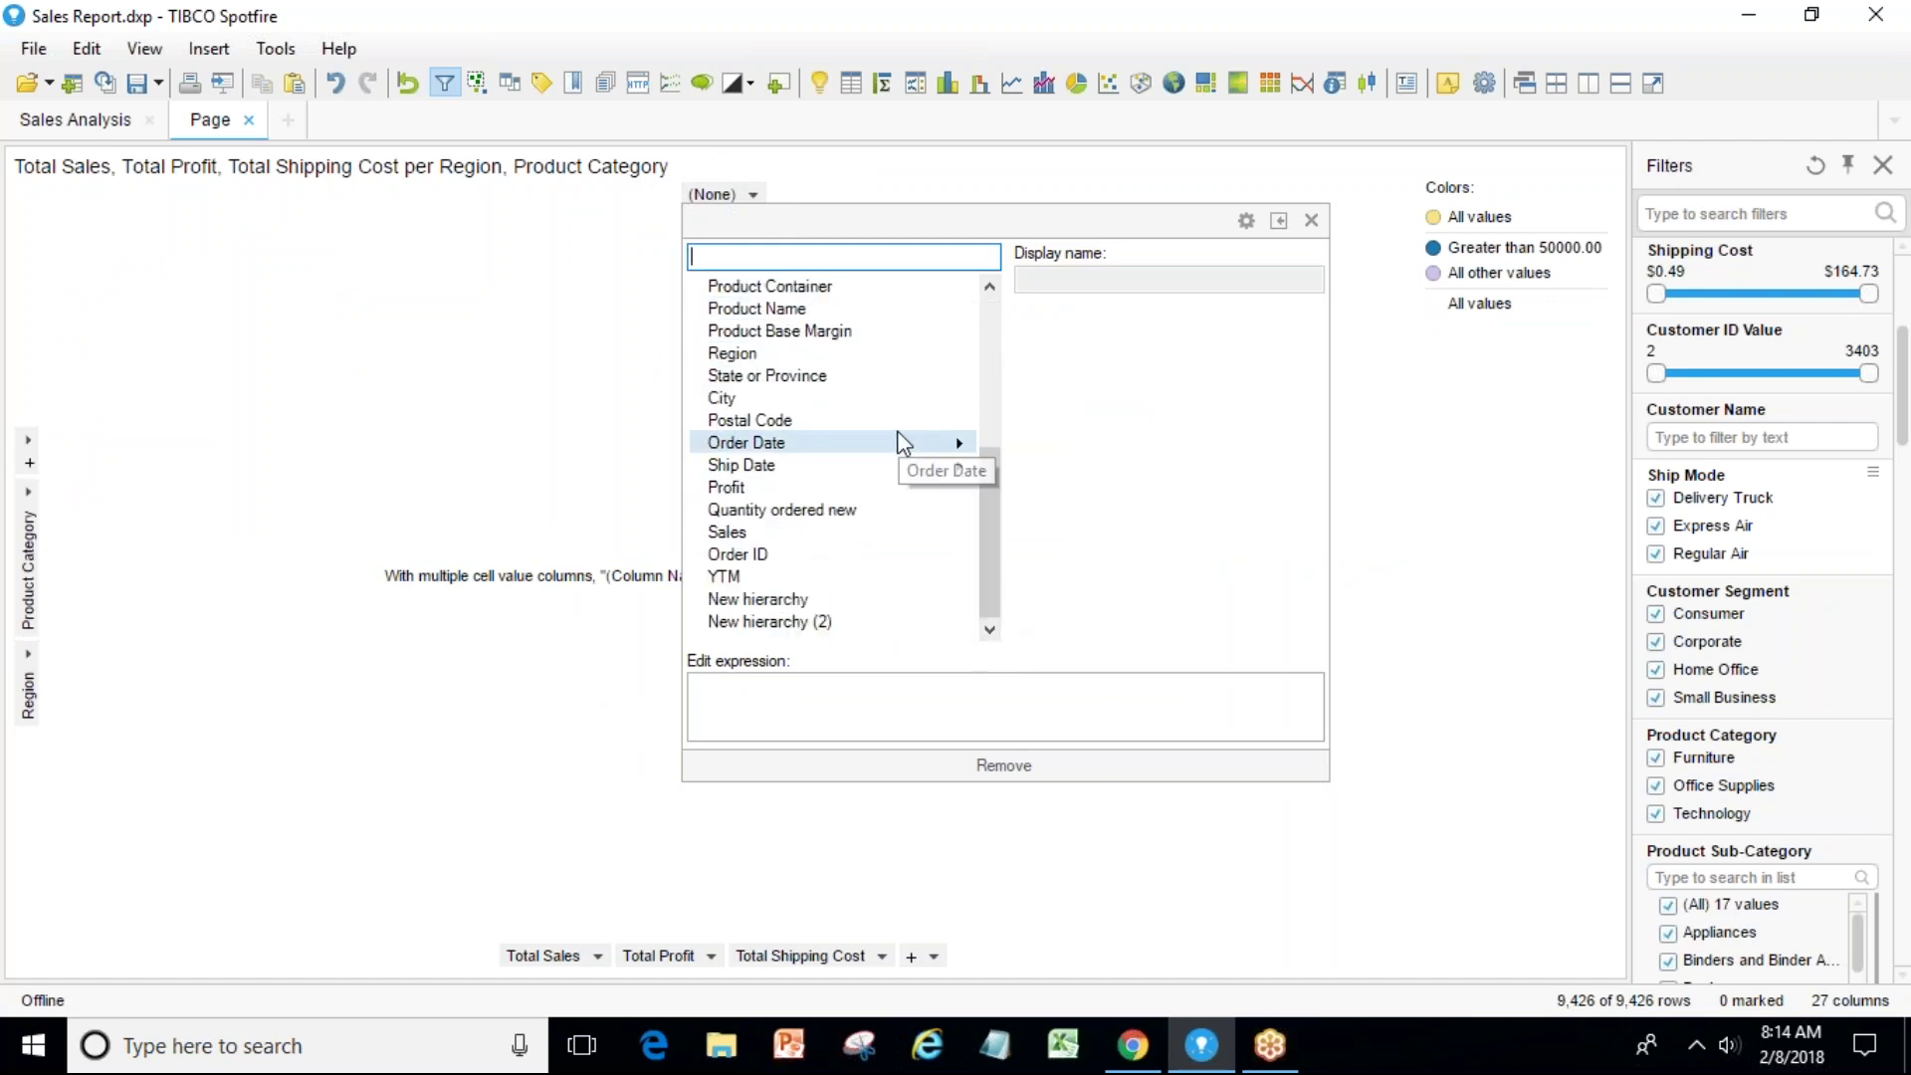
pyautogui.moveTo(899, 449)
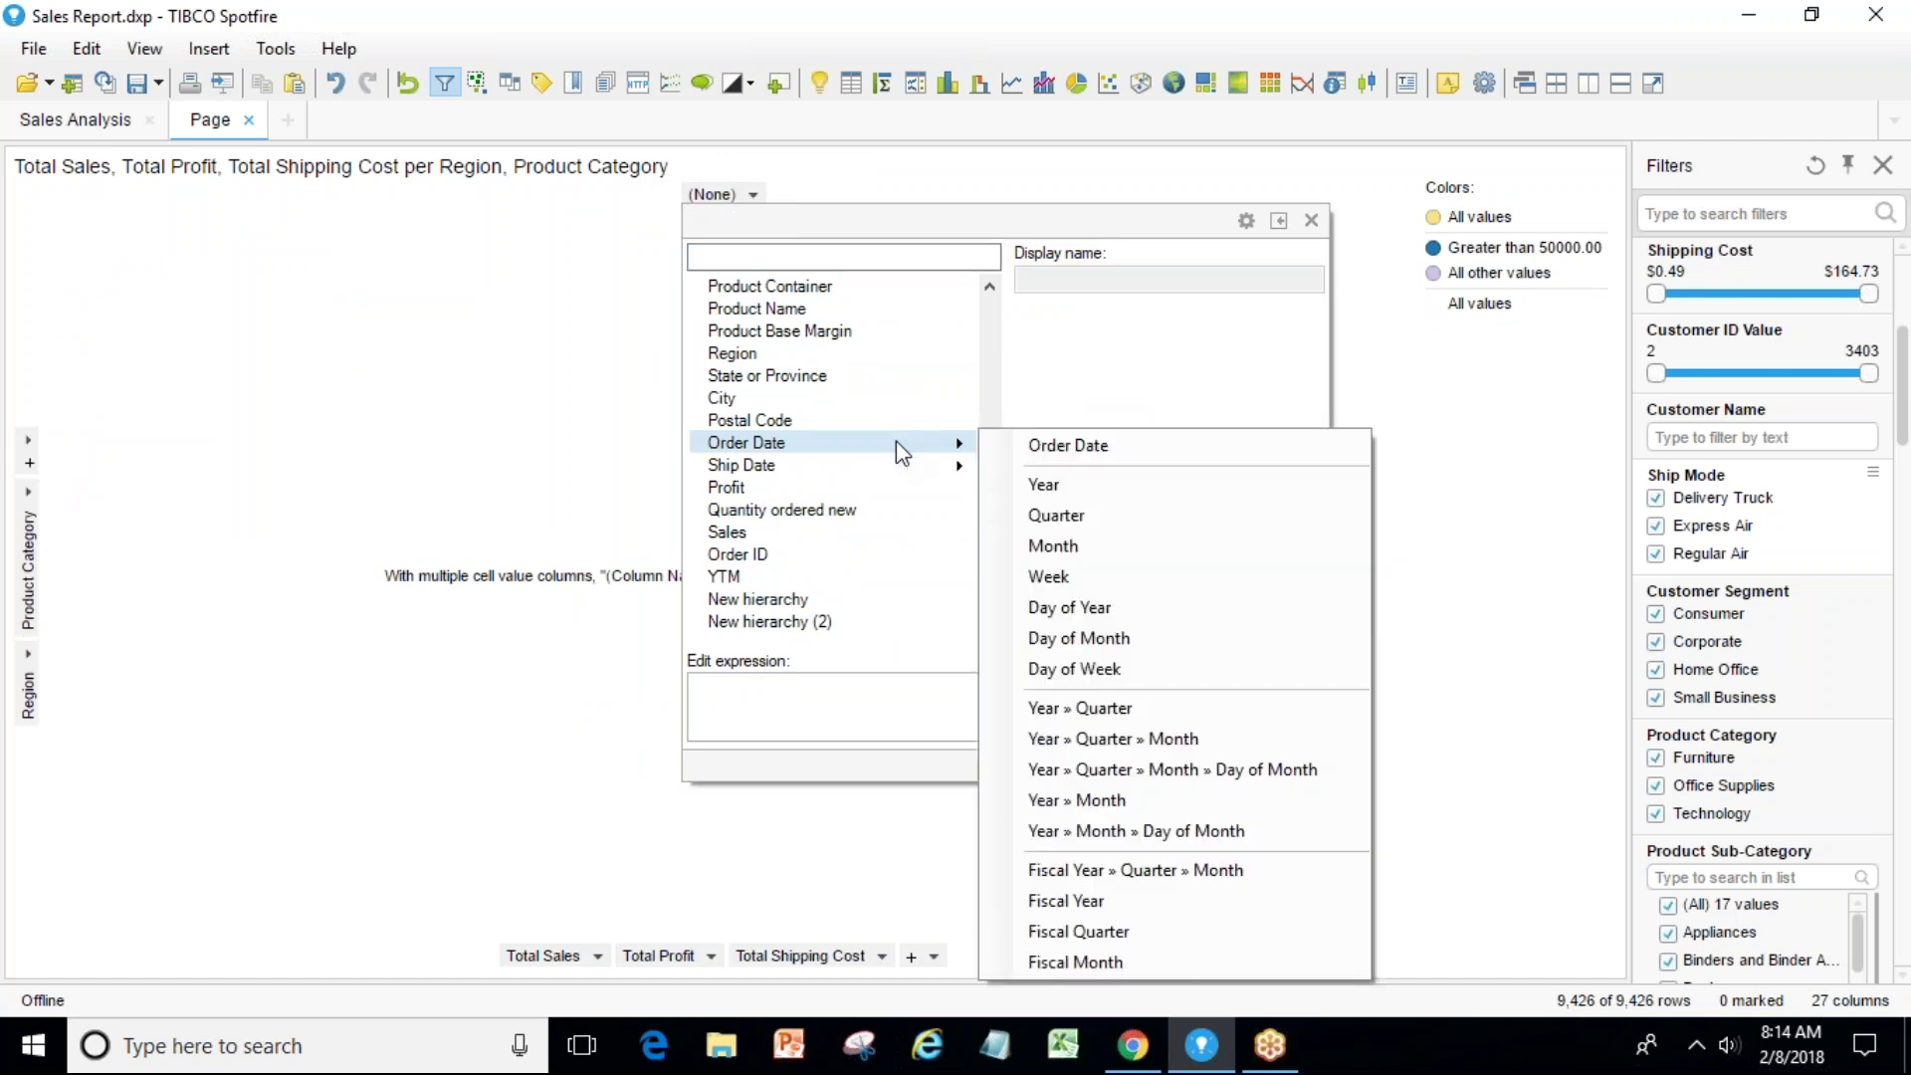
pyautogui.click(1043, 485)
pyautogui.click(538, 316)
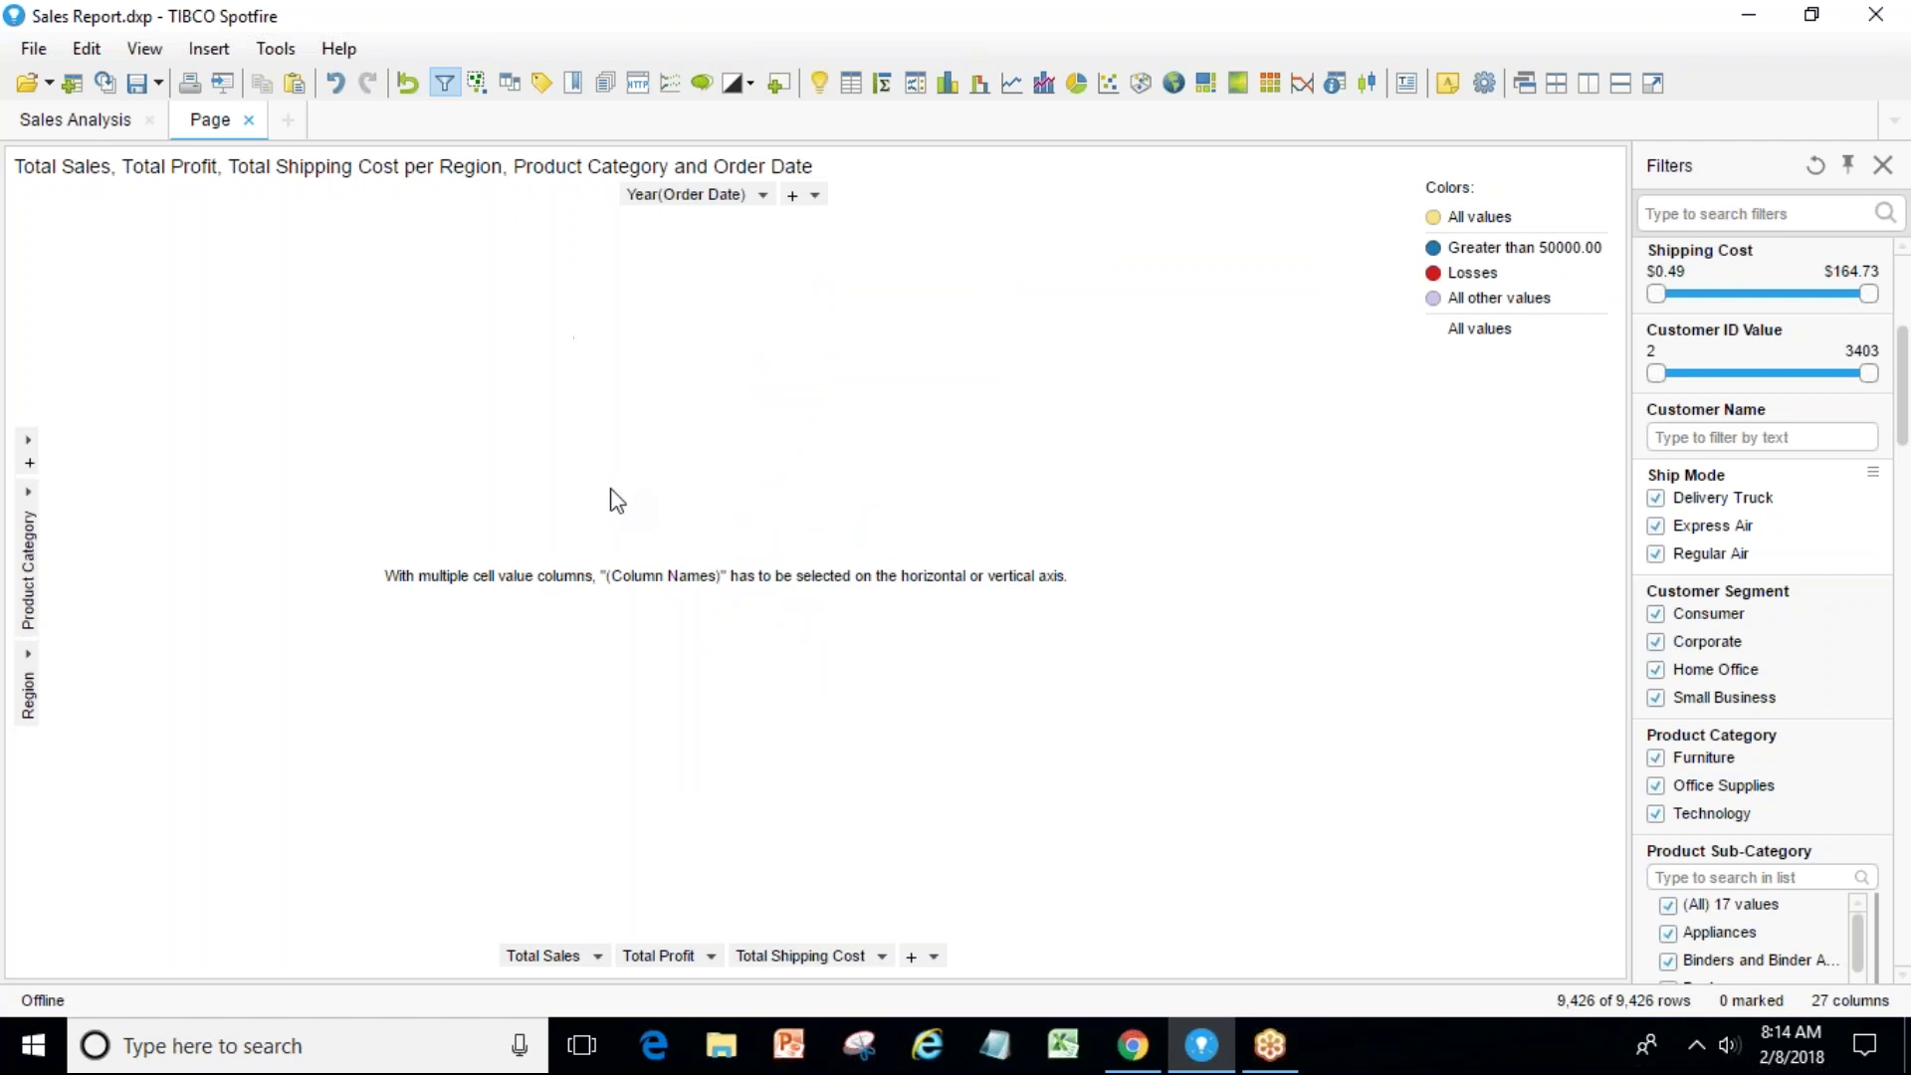
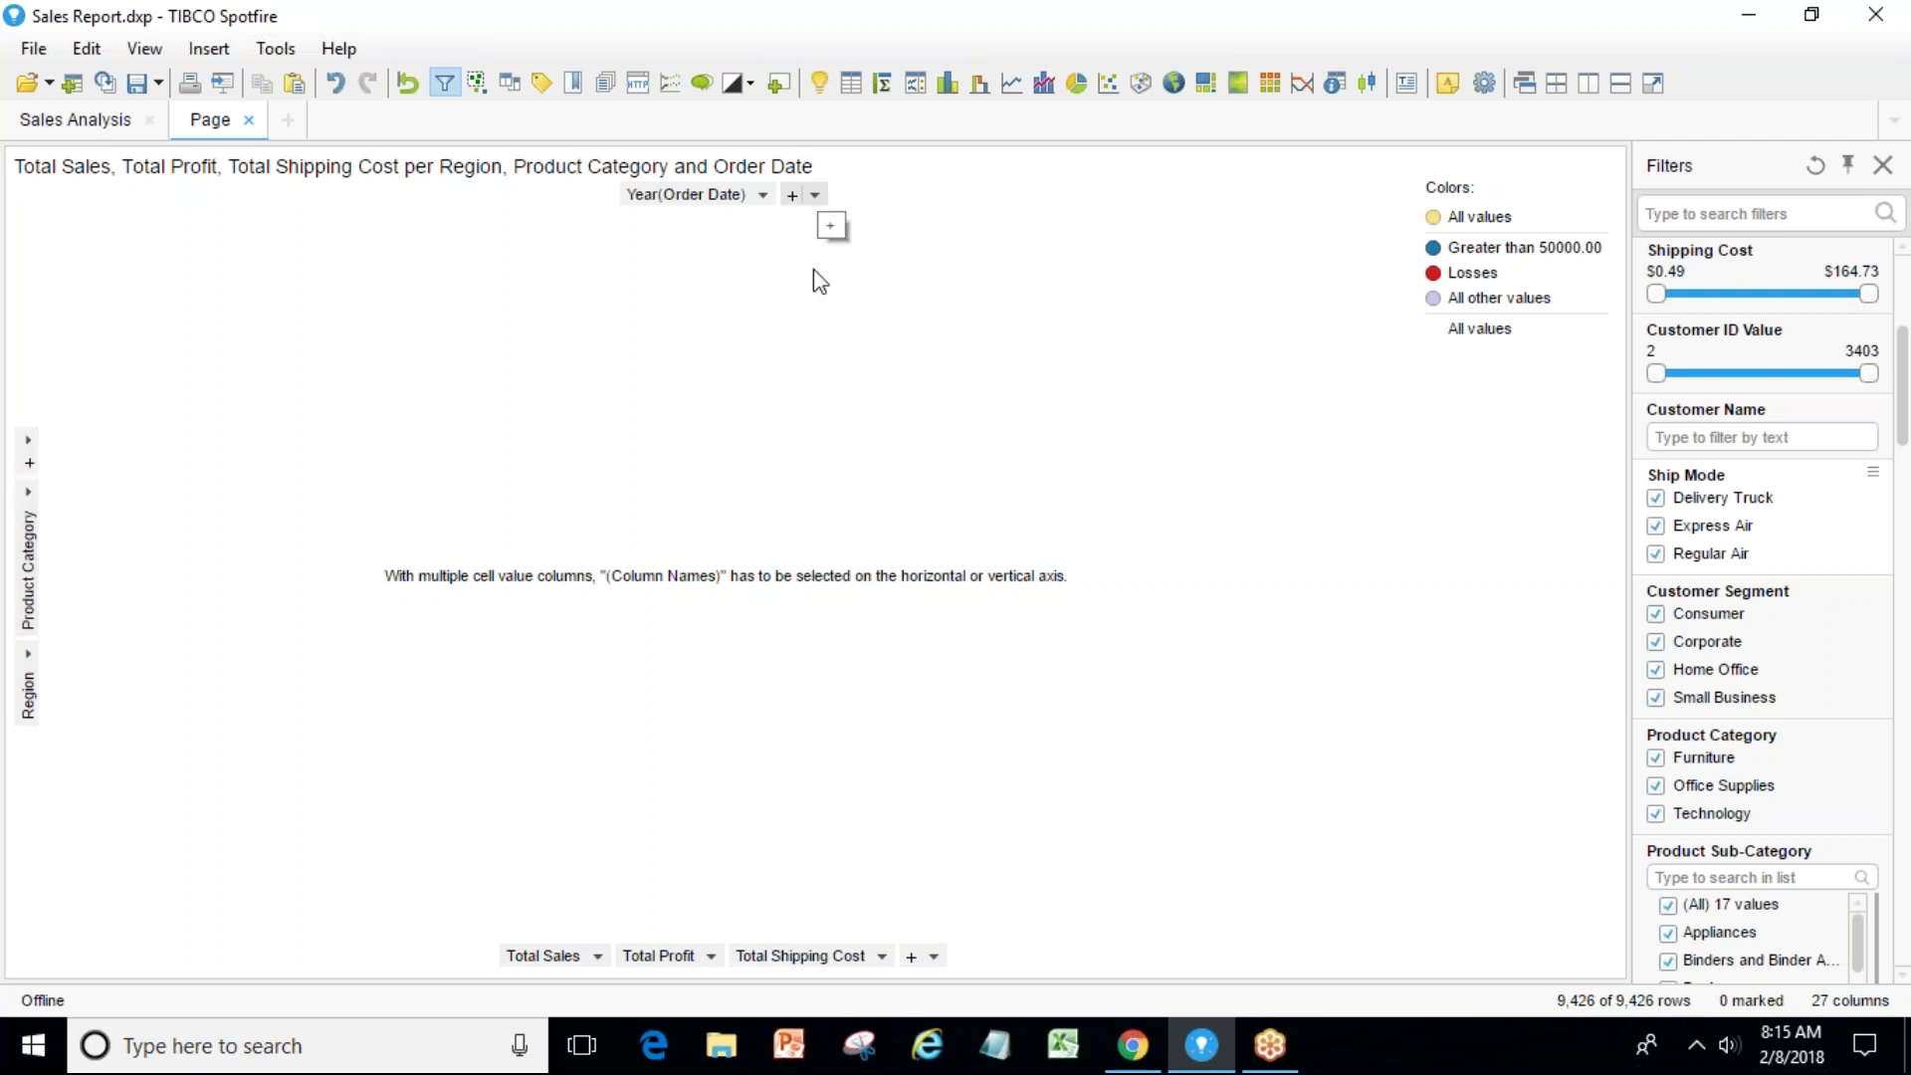
# Remove Total Profit and Total Shipping Cost from the cell values, keeping only Total Sales.
pyautogui.click(710, 956)
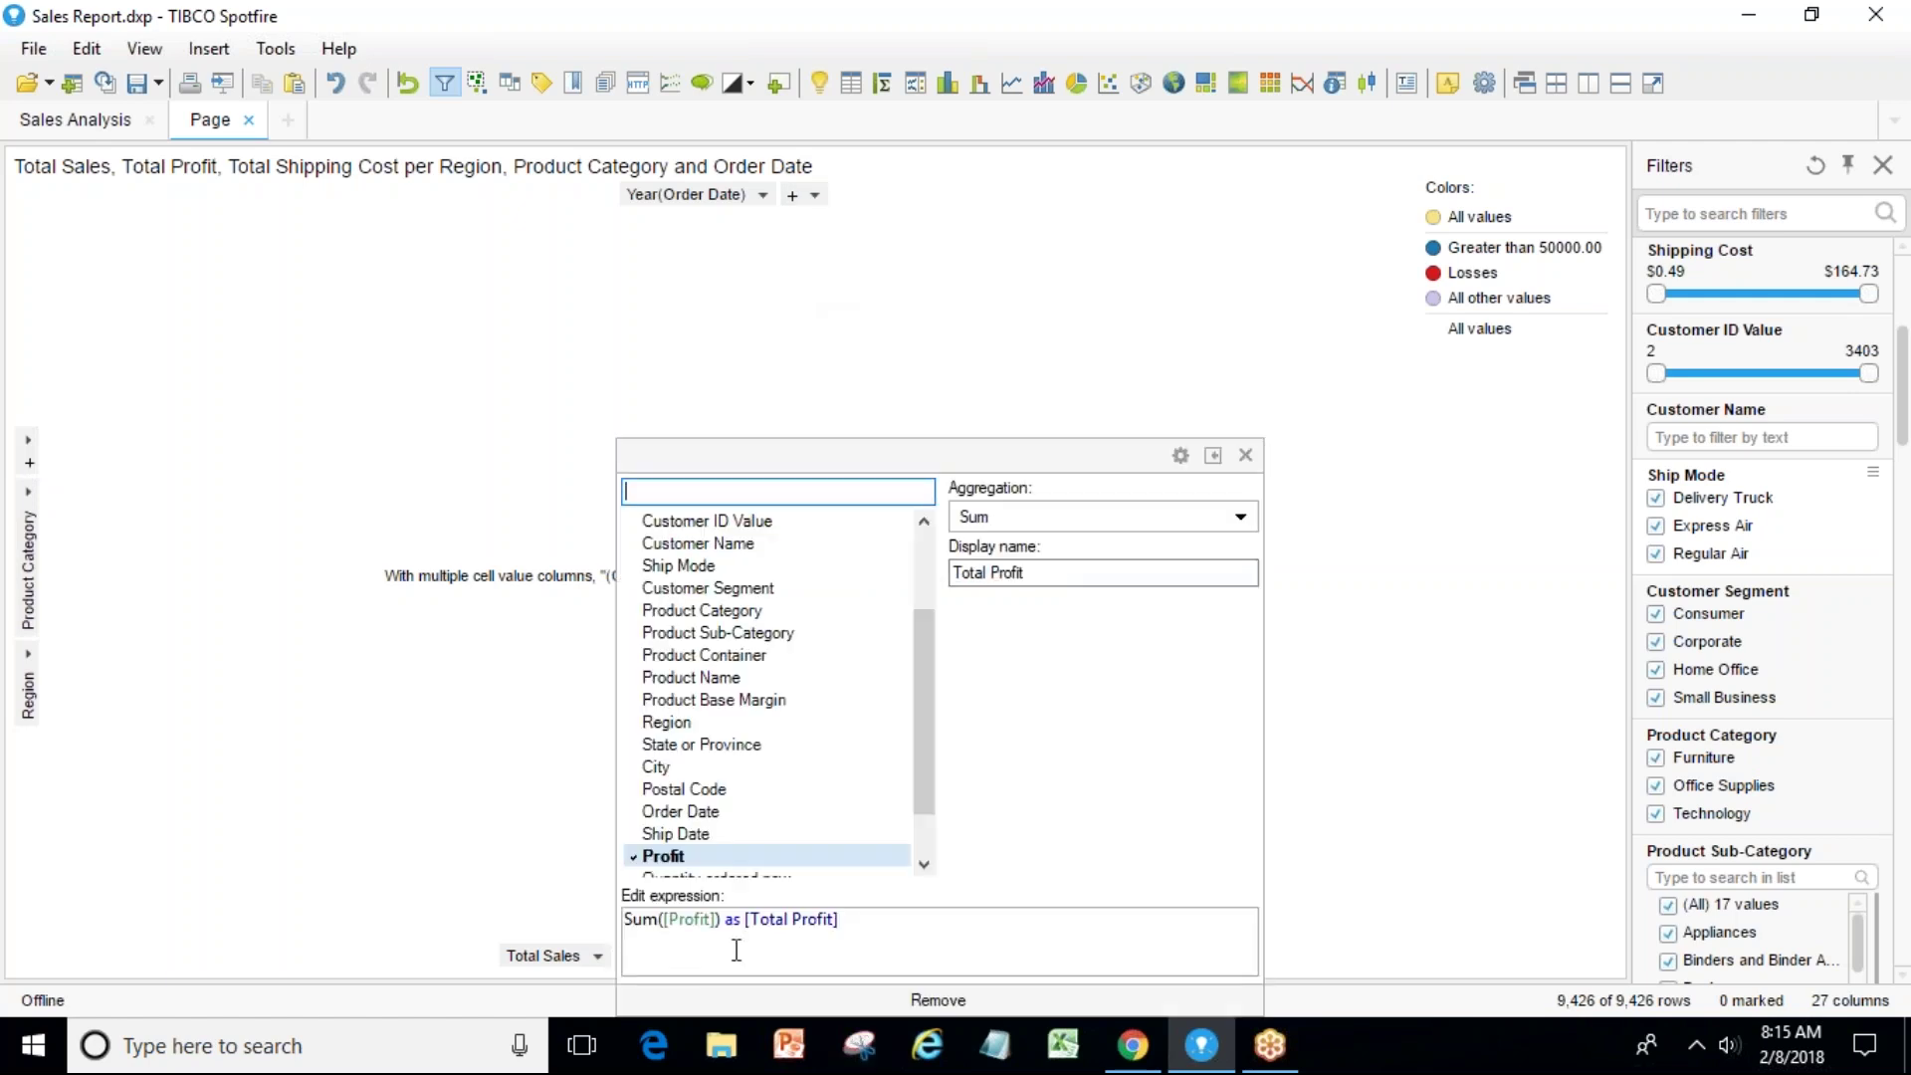
pyautogui.click(930, 998)
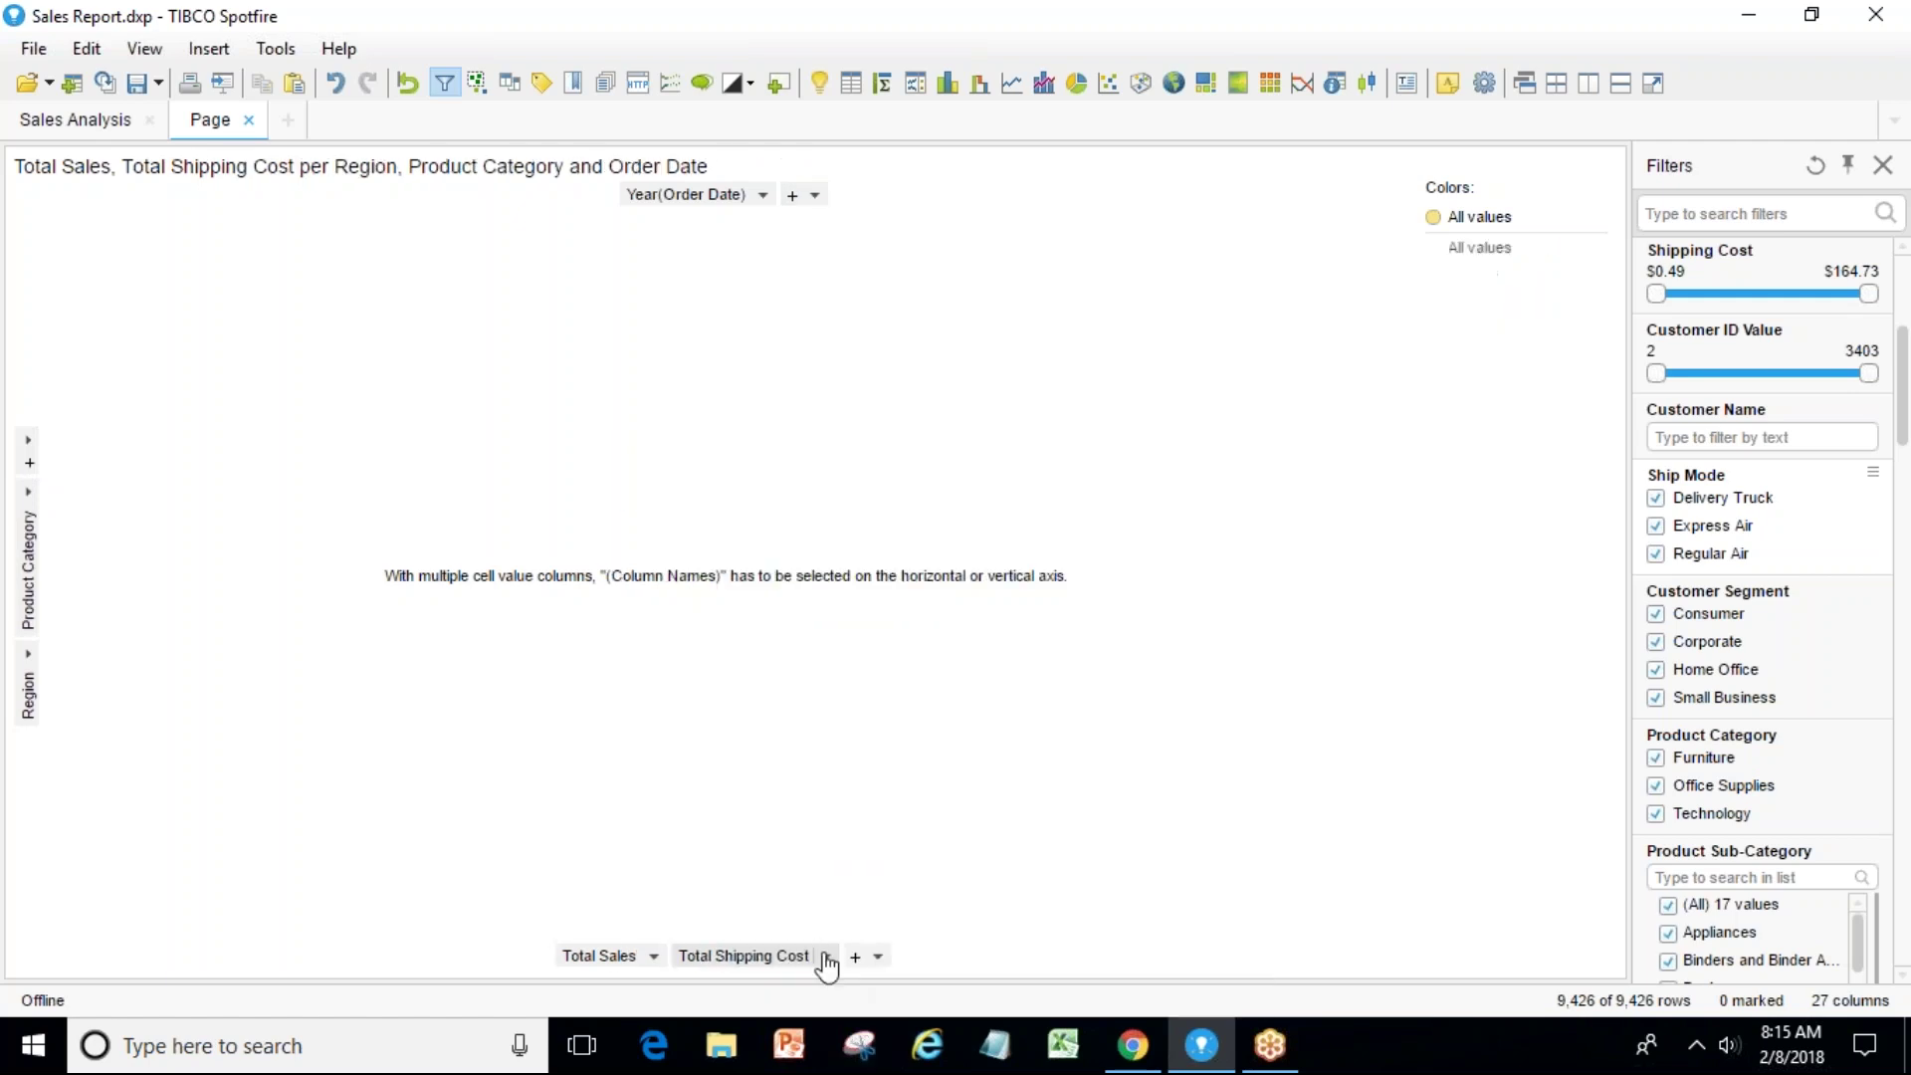
pyautogui.click(824, 955)
pyautogui.click(930, 999)
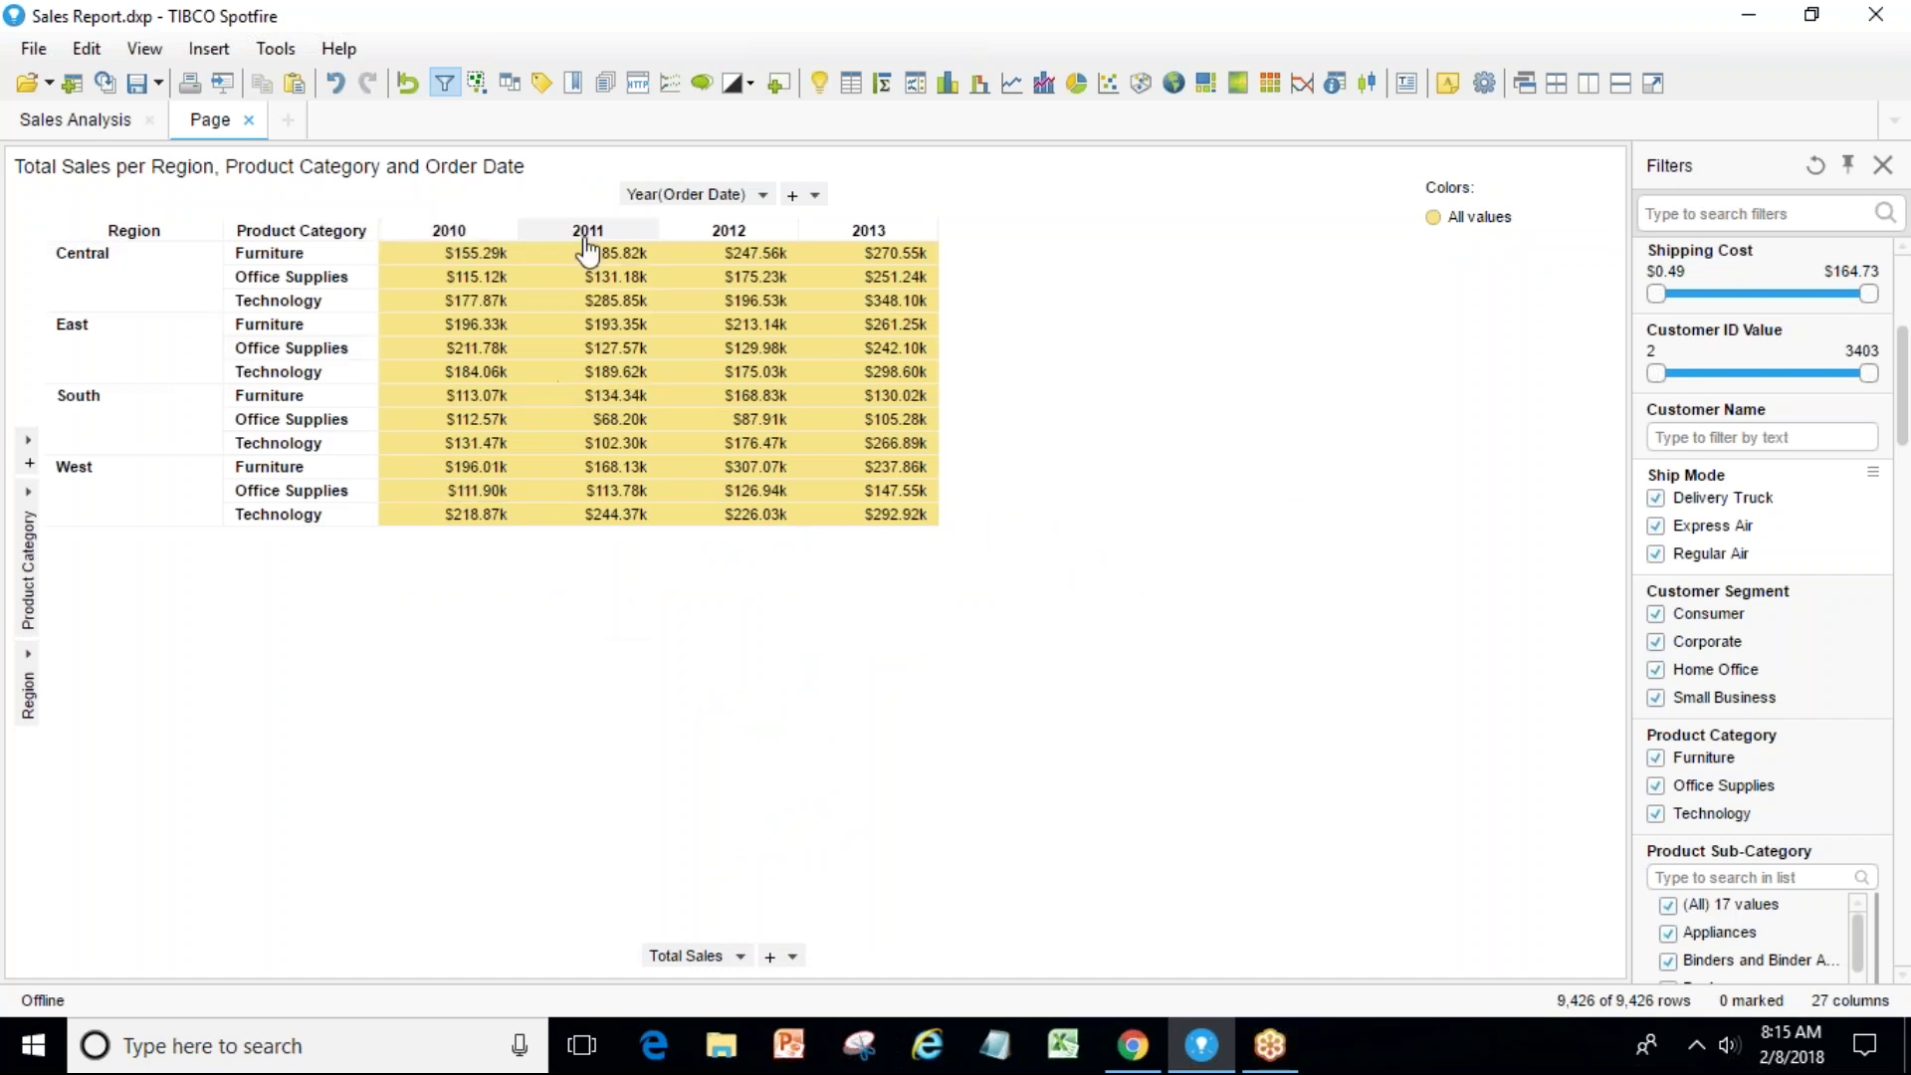
# Switch Order Date to the Year » Quarter » Month hierarchy and roll it up through Quarter to the Year level.
pyautogui.click(762, 195)
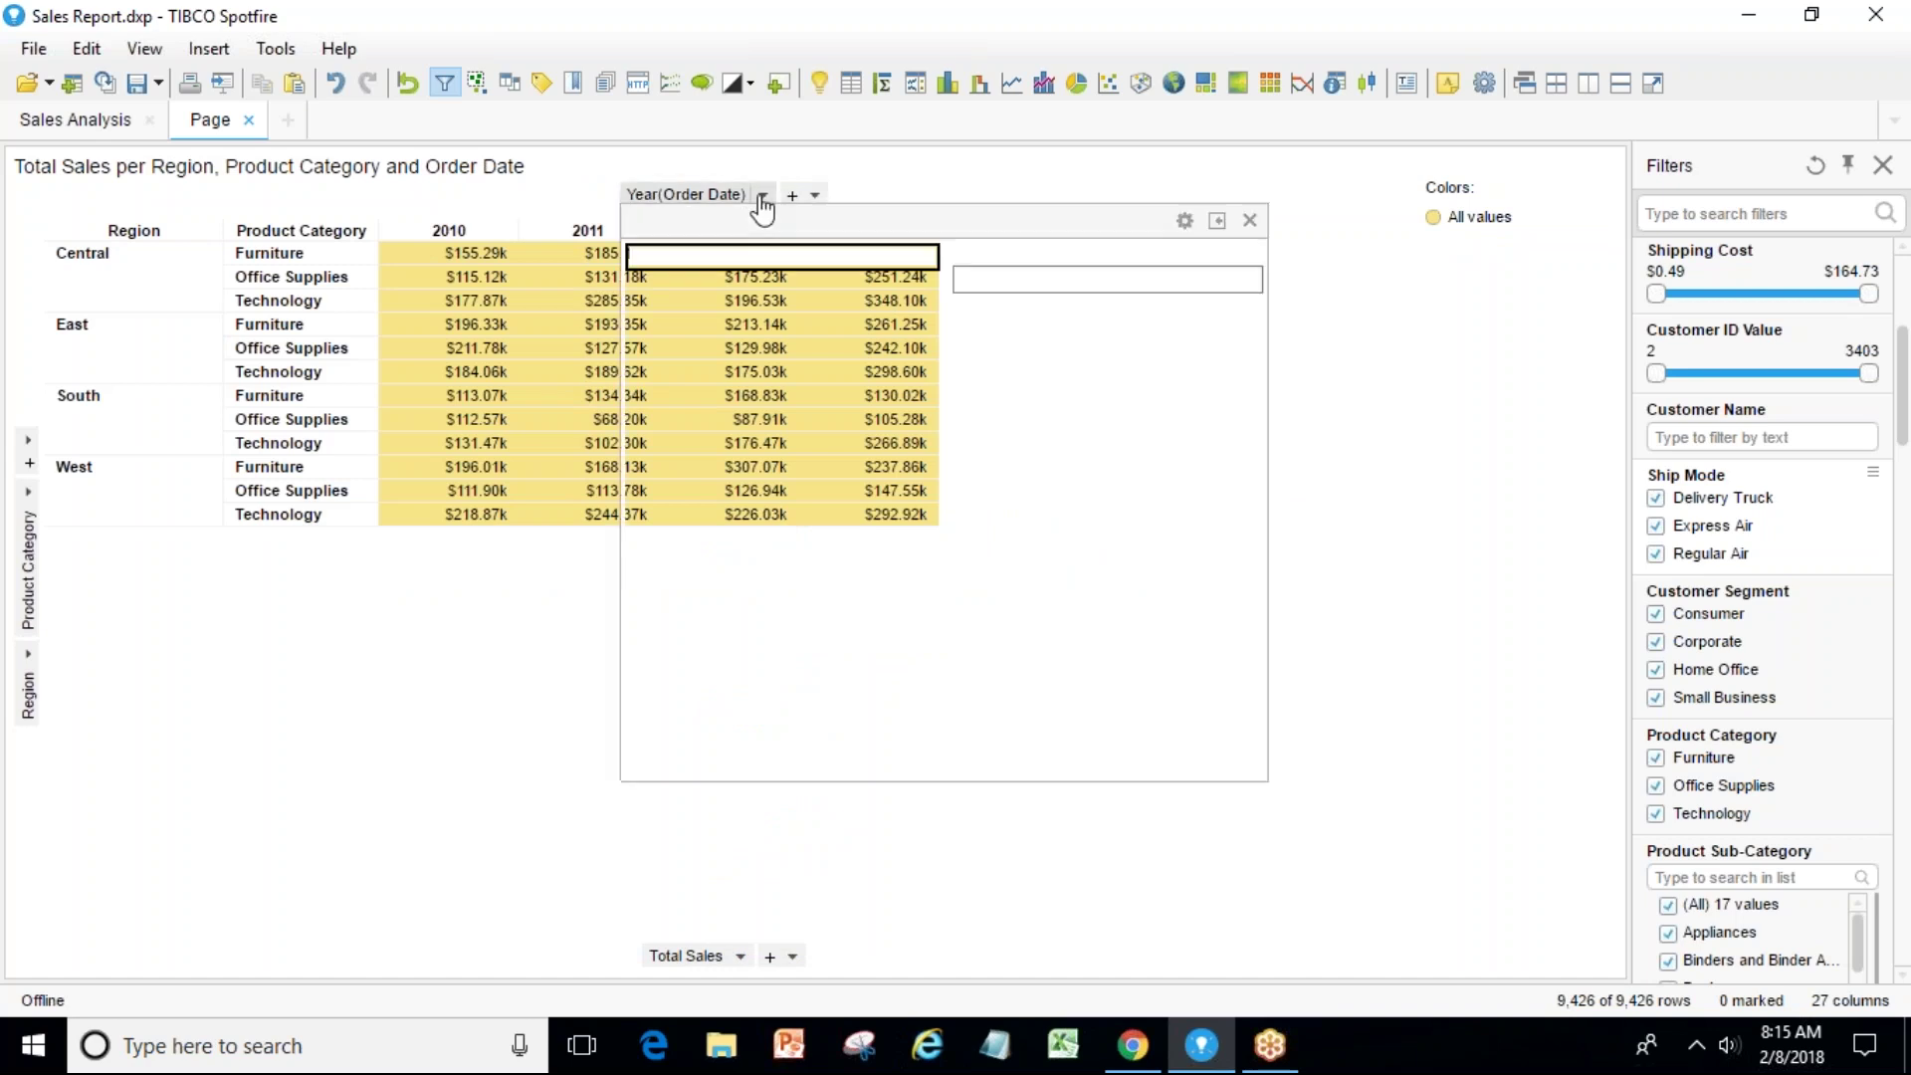
pyautogui.moveTo(822, 630)
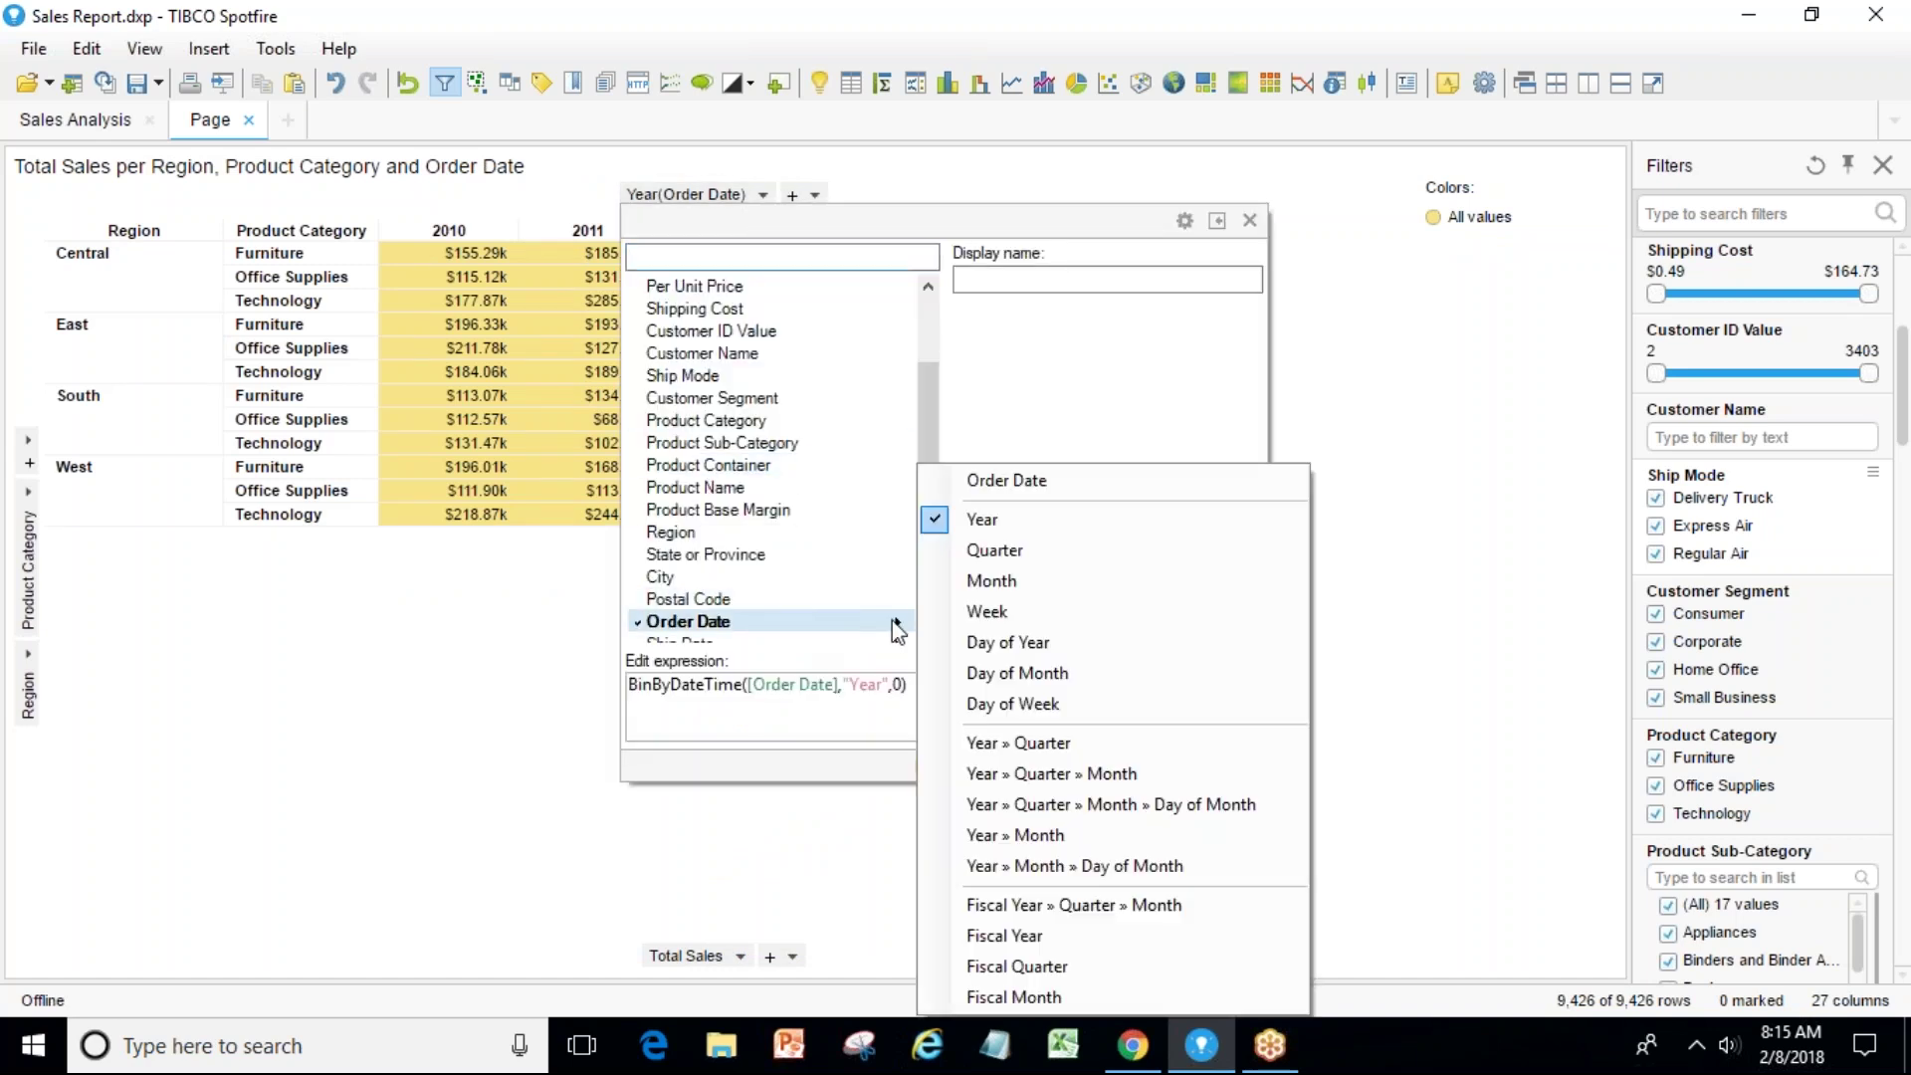
pyautogui.click(1031, 775)
pyautogui.click(876, 869)
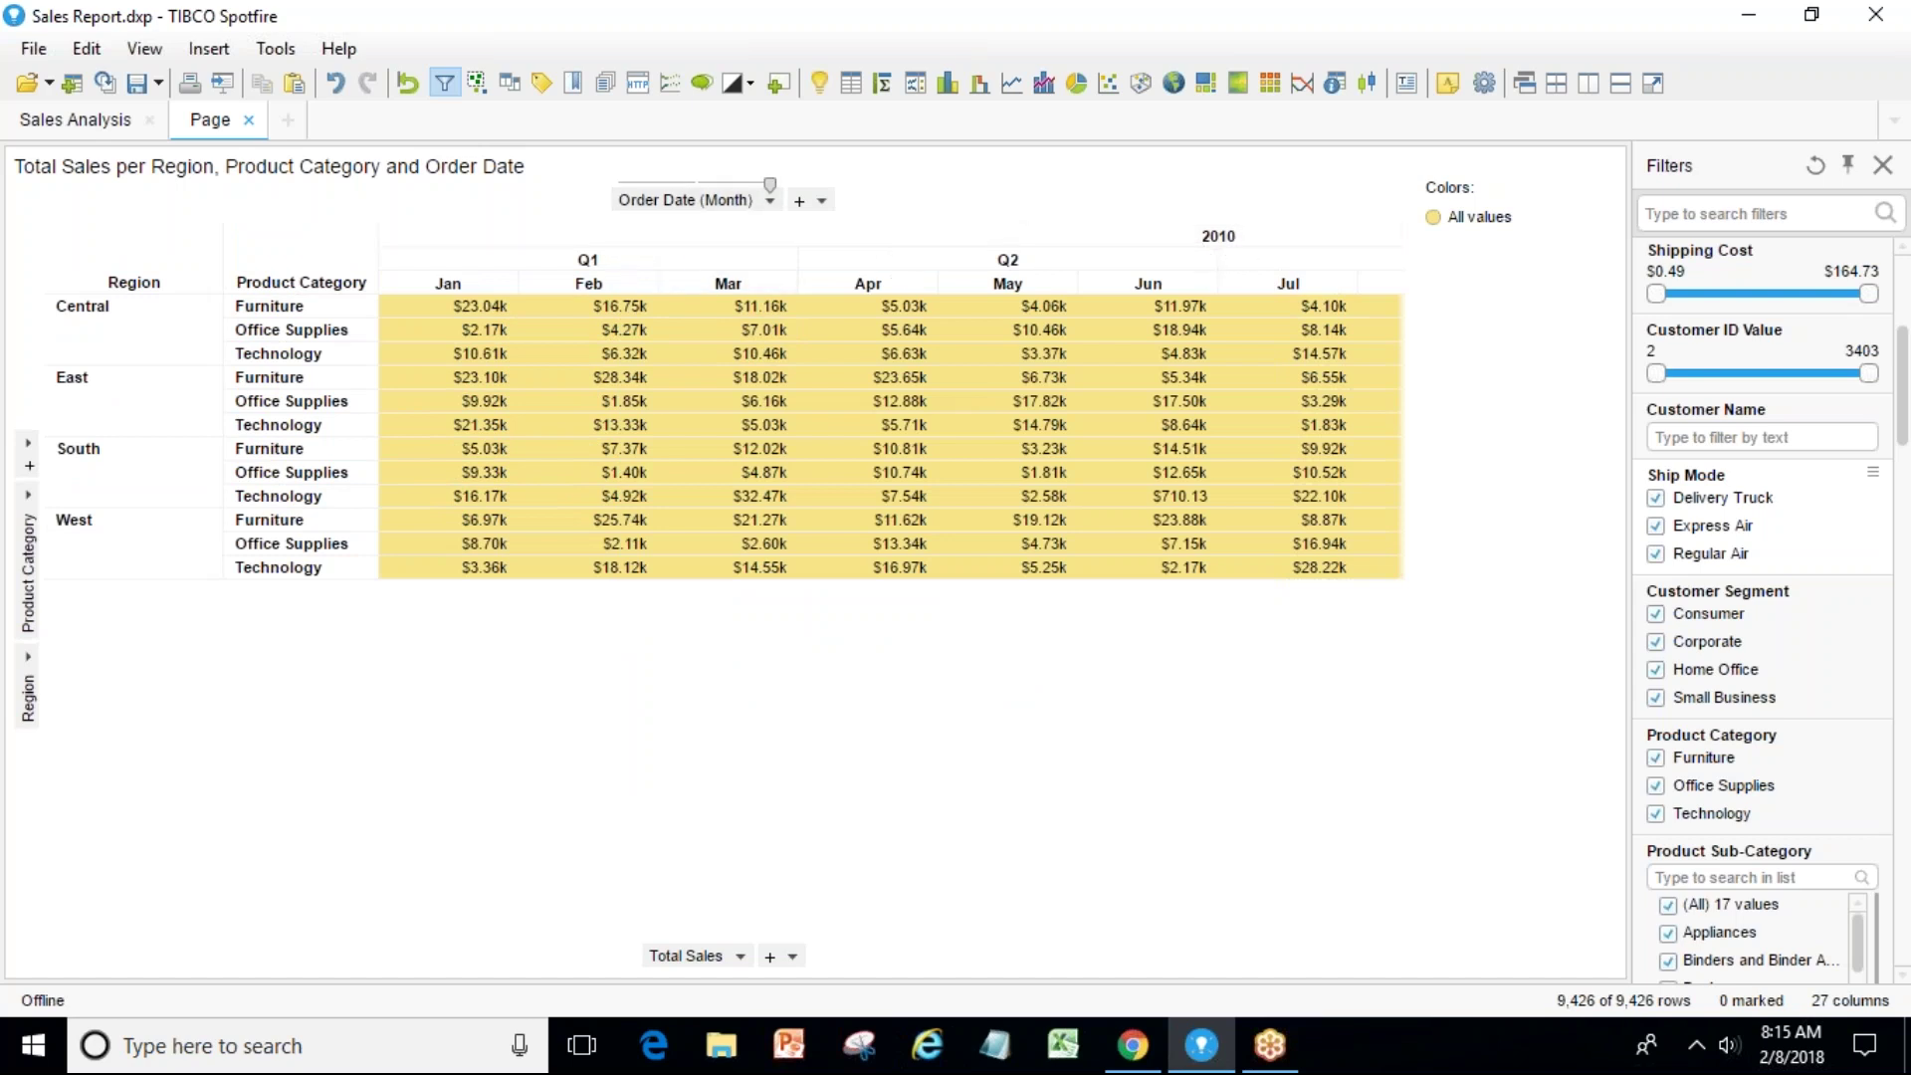
pyautogui.moveTo(769, 185); pyautogui.dragTo(706, 185)
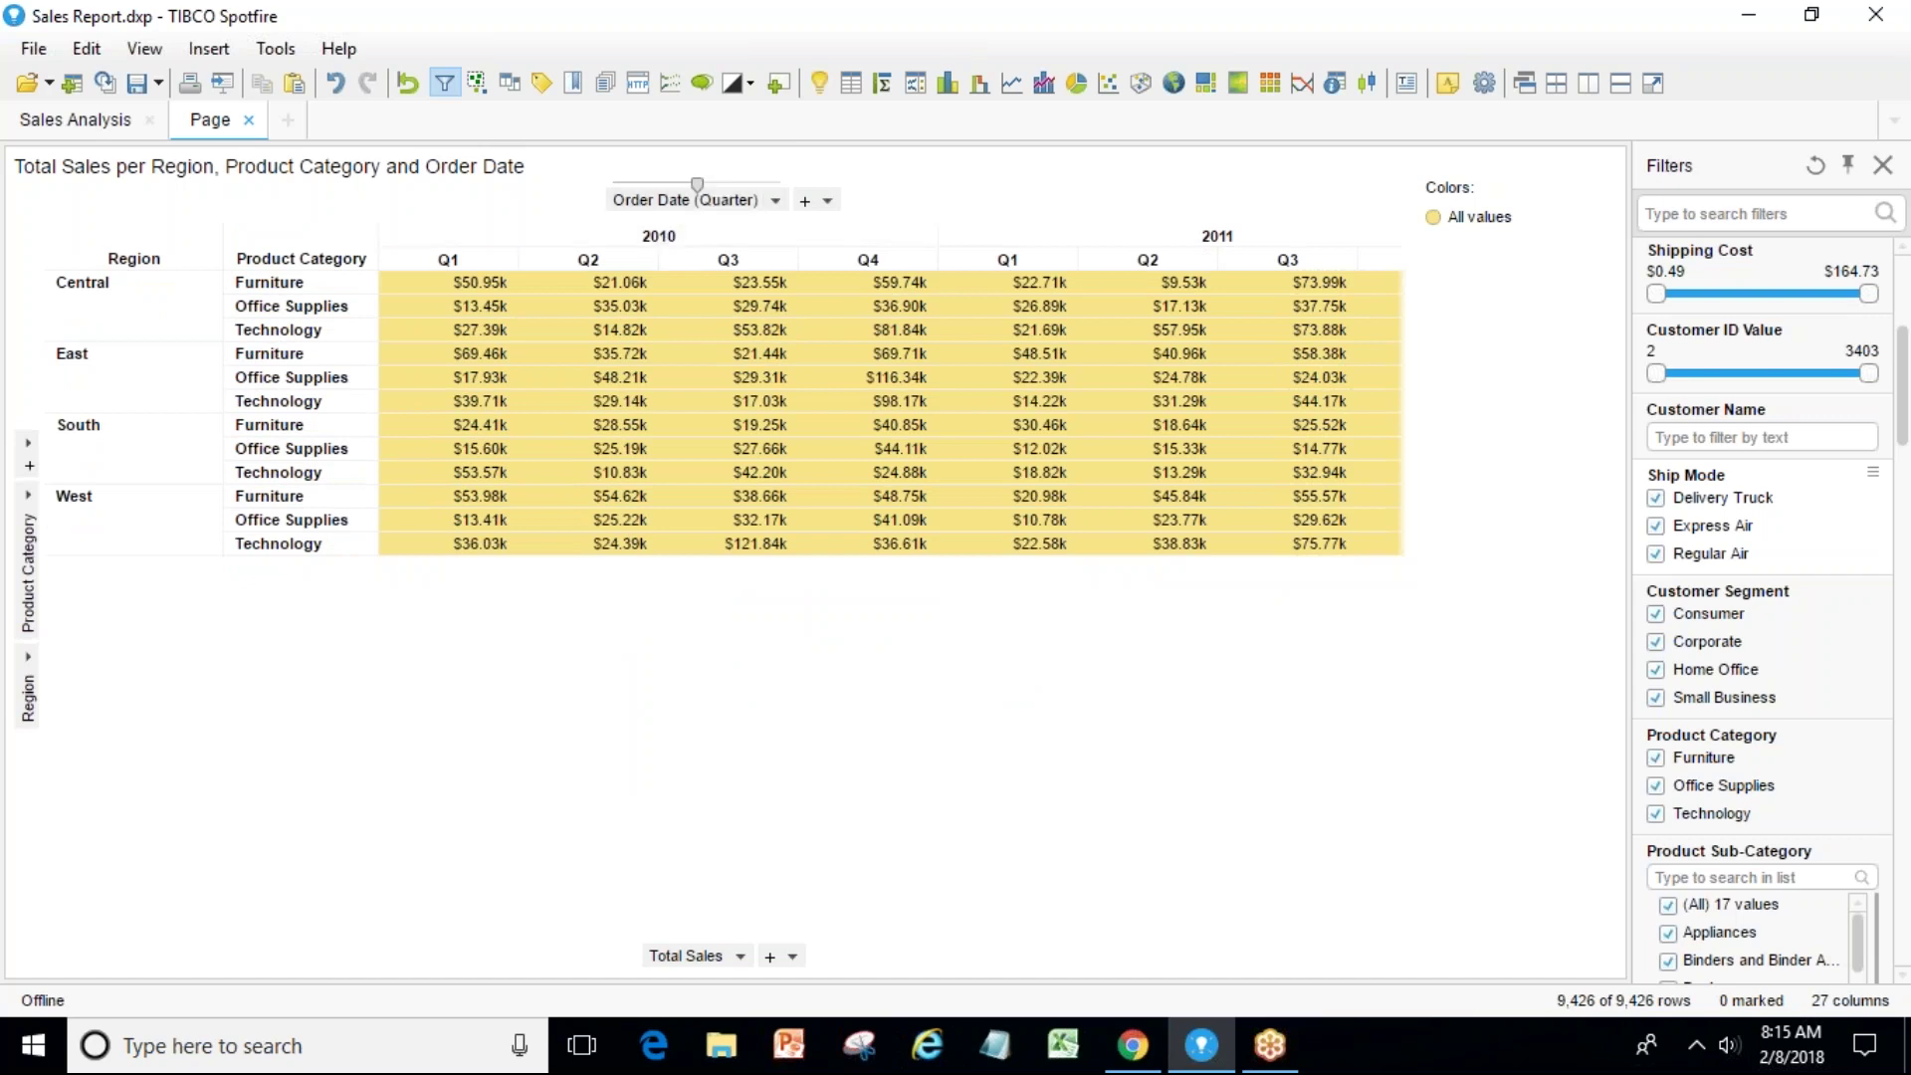
pyautogui.moveTo(696, 186); pyautogui.dragTo(629, 187)
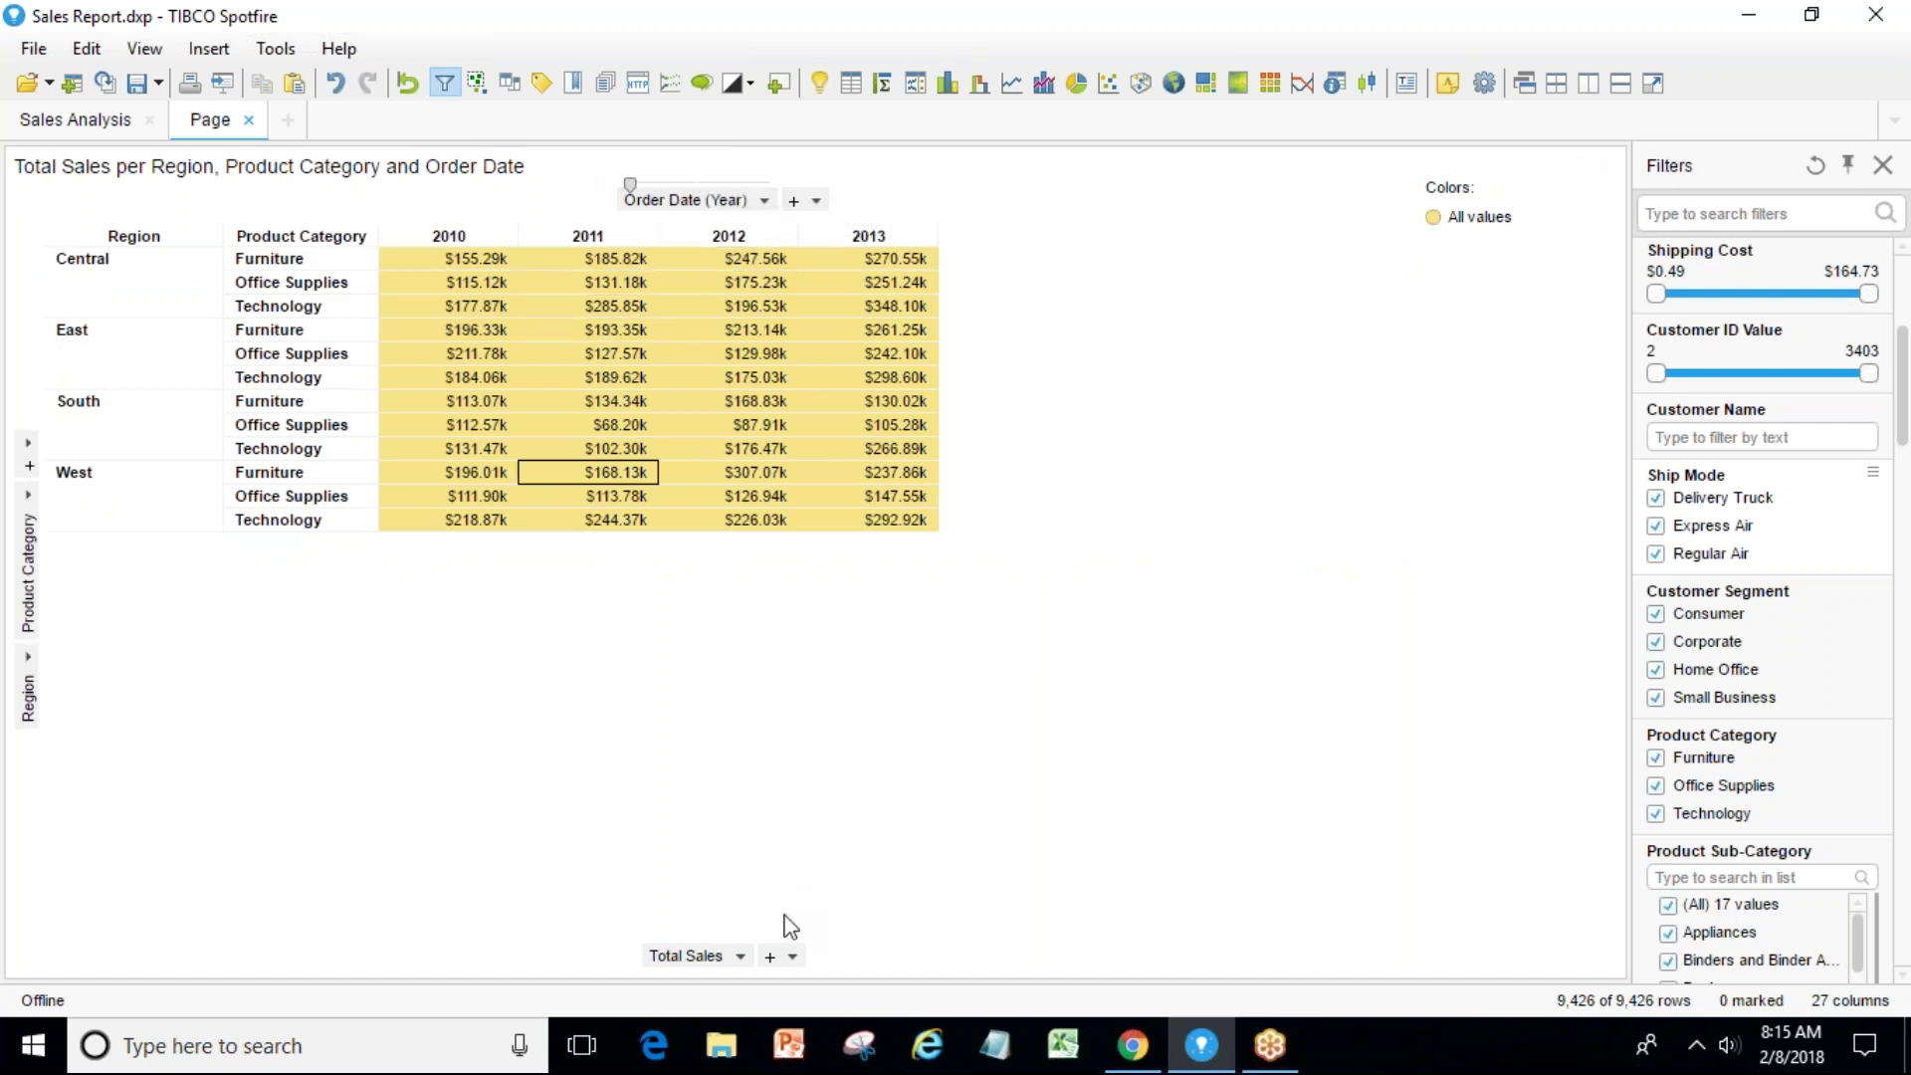
# Add the sum of Profit as a second cell value beside Total Sales.
pyautogui.click(793, 958)
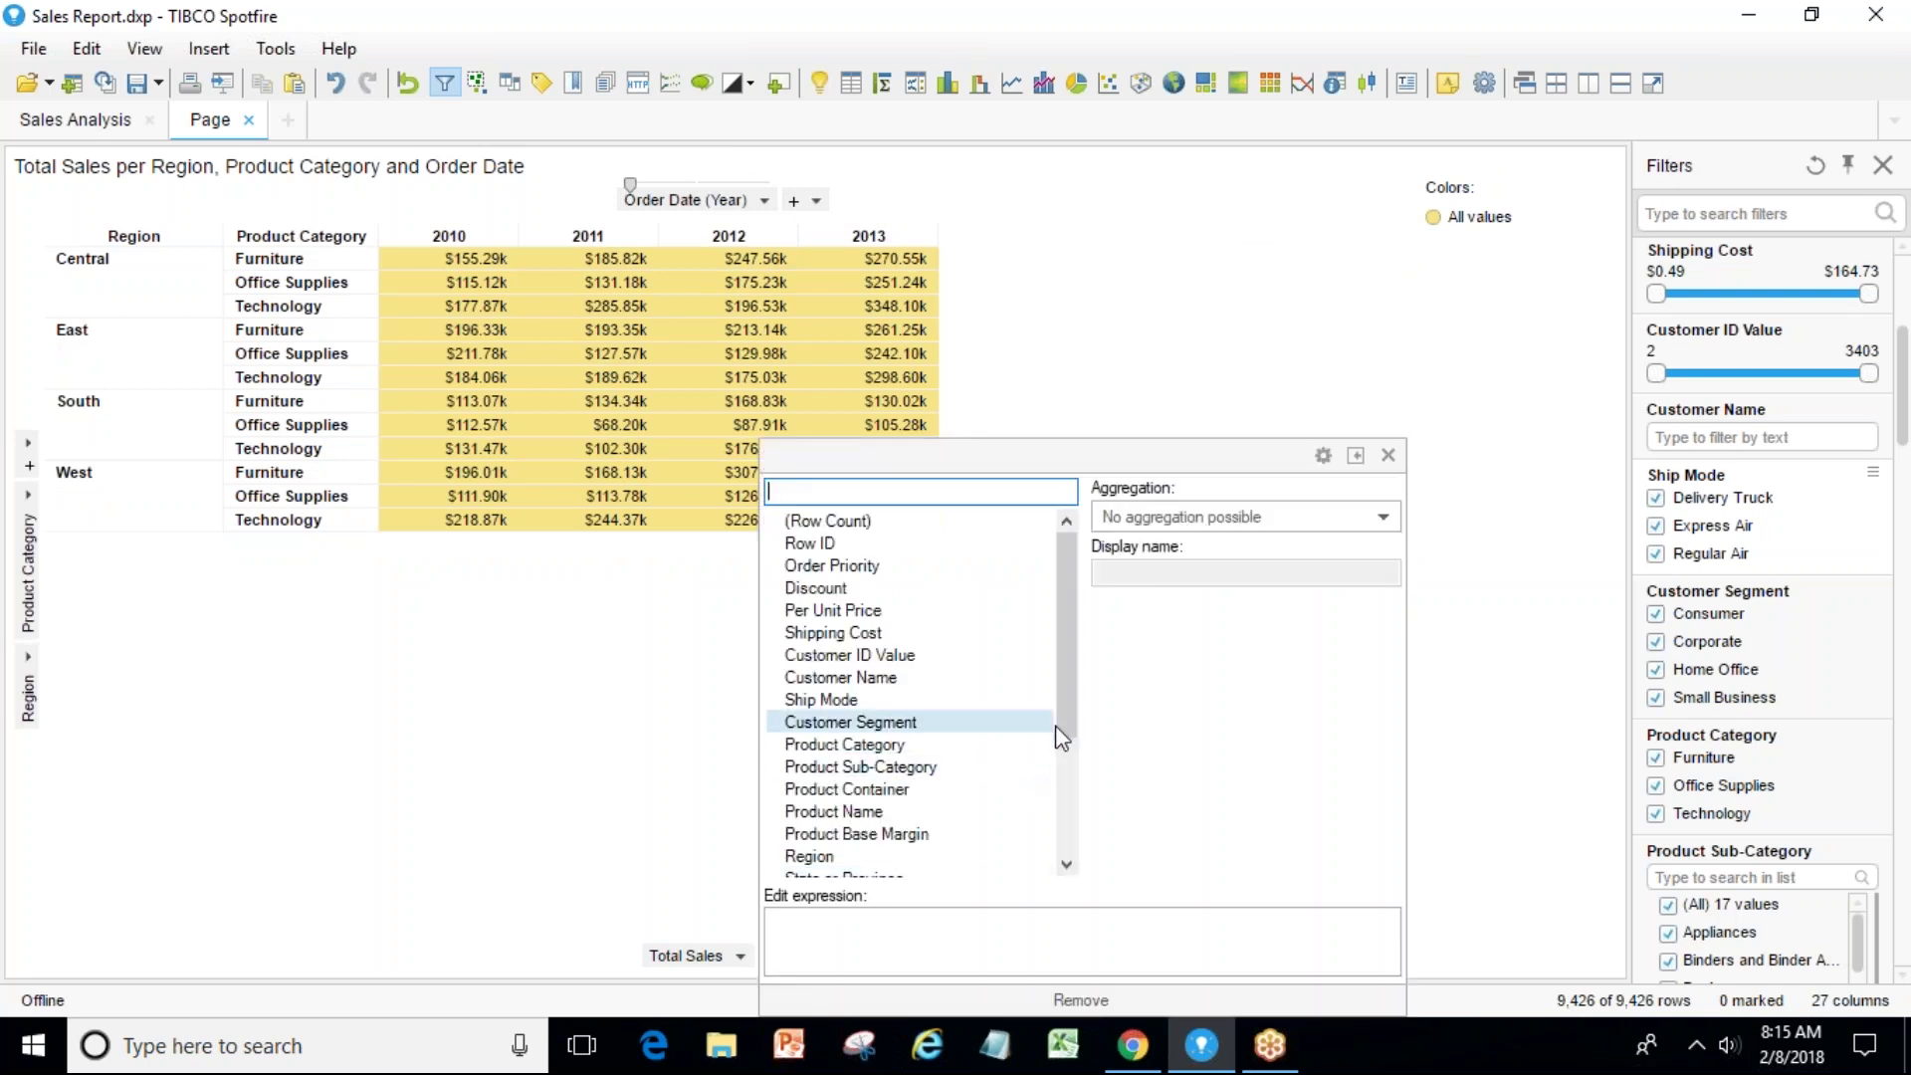
pyautogui.moveTo(1058, 737); pyautogui.dragTo(1055, 881)
pyautogui.click(950, 792)
pyautogui.click(616, 791)
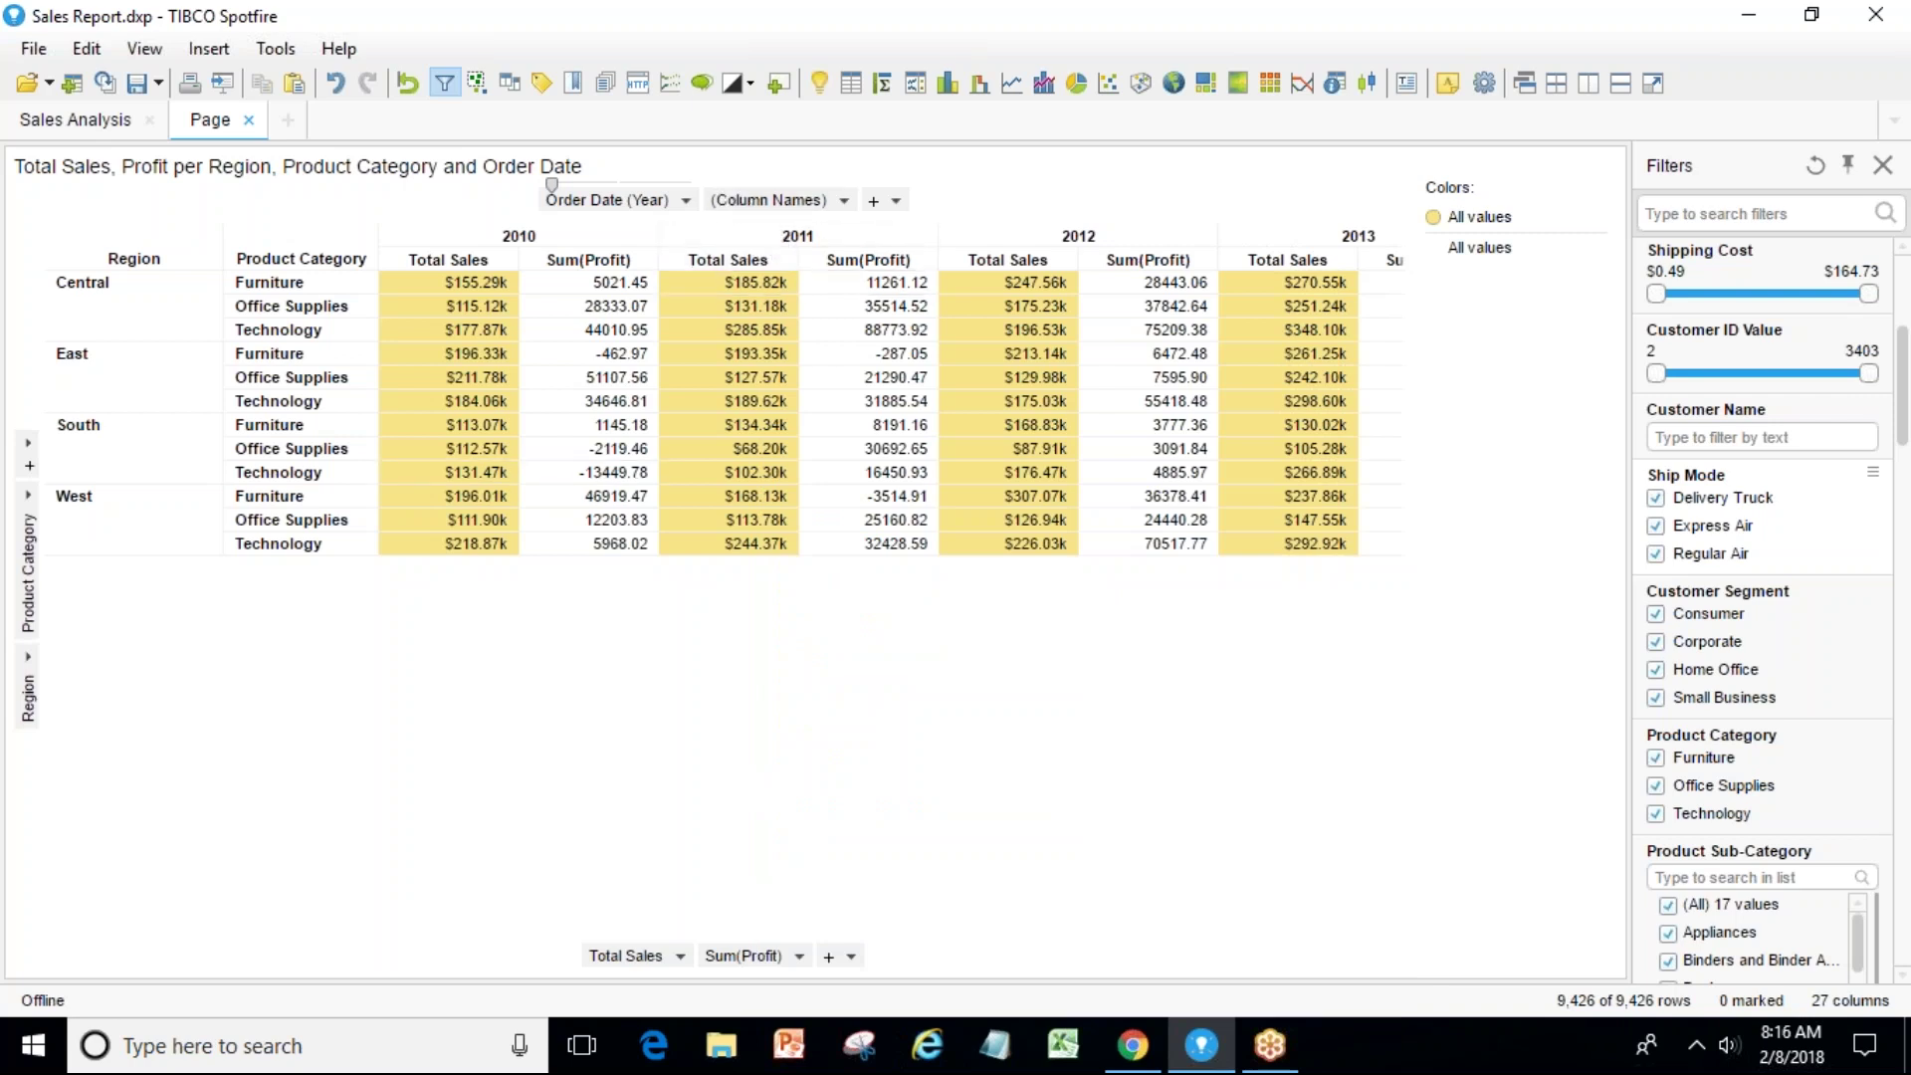
# Move (Column Names) from the horizontal to the vertical axis and widen its column until the full header fits.
pyautogui.click(799, 200)
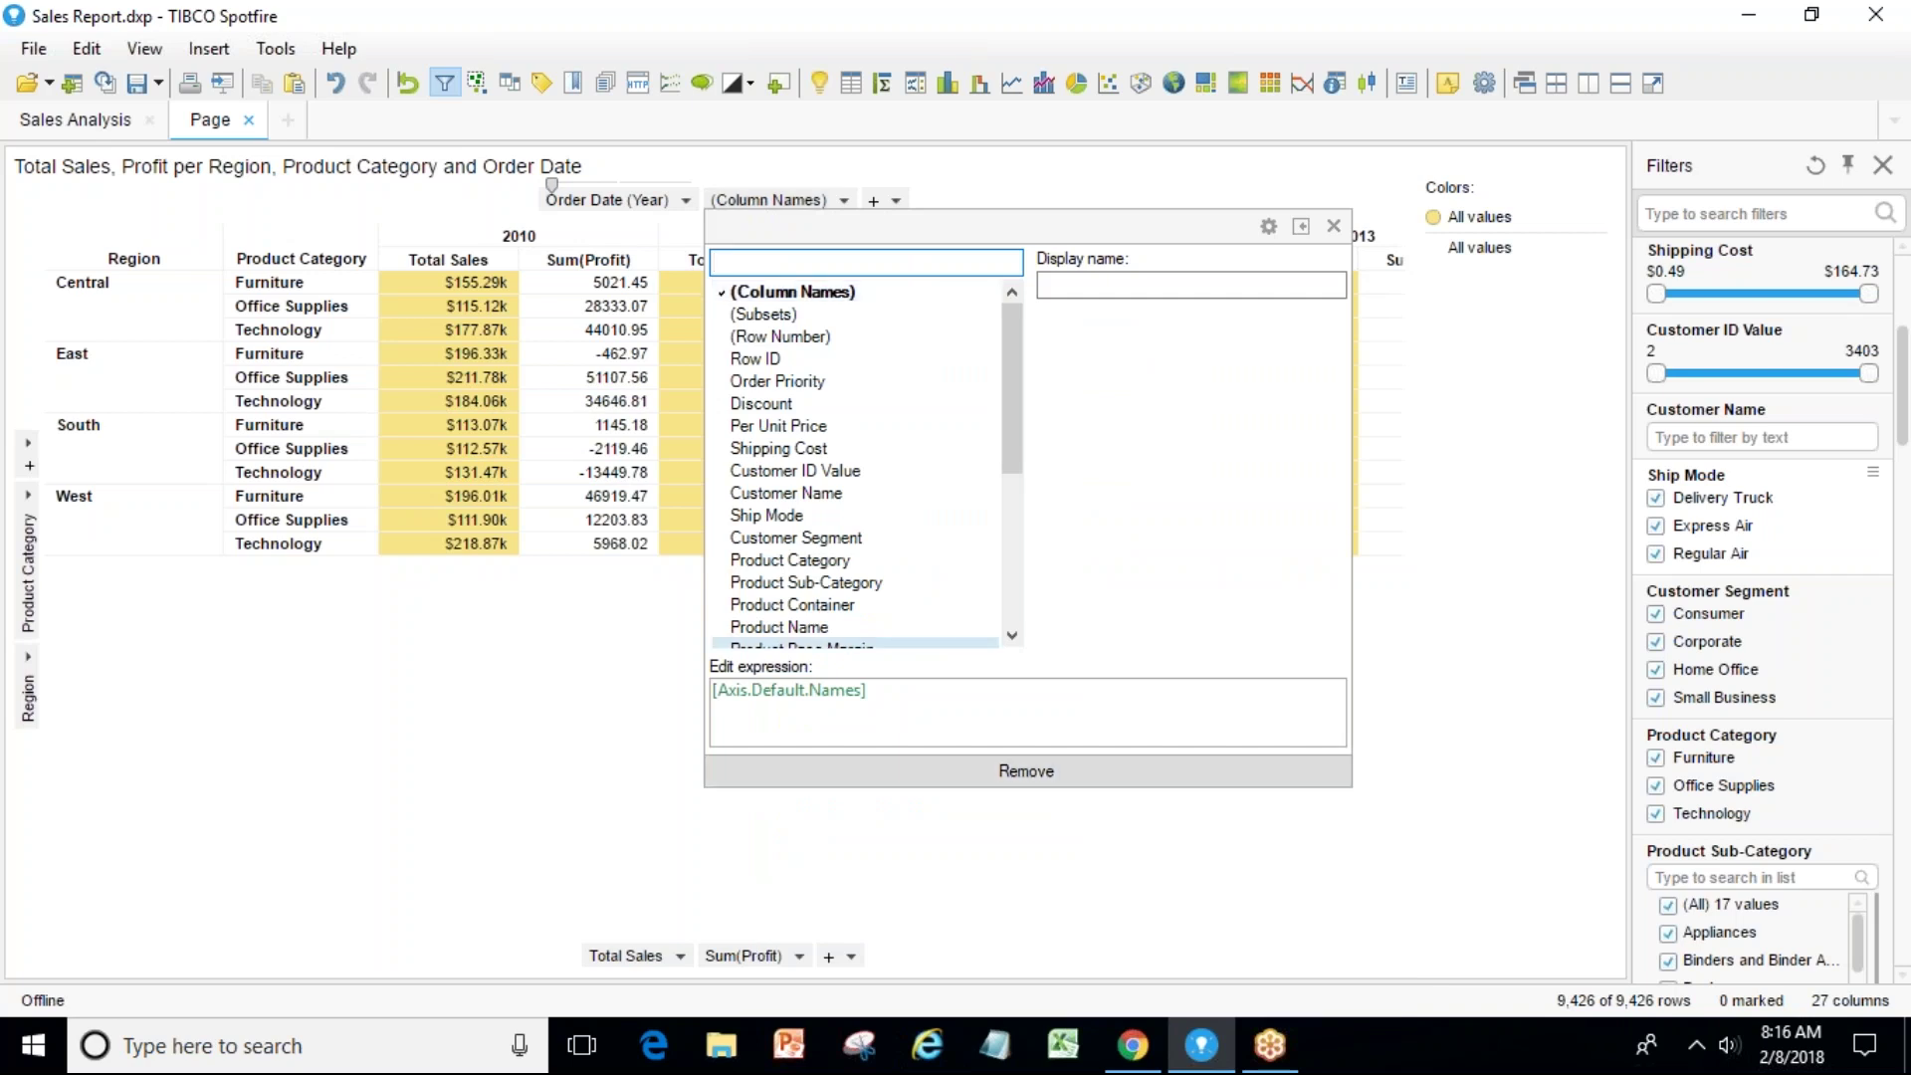
pyautogui.click(989, 772)
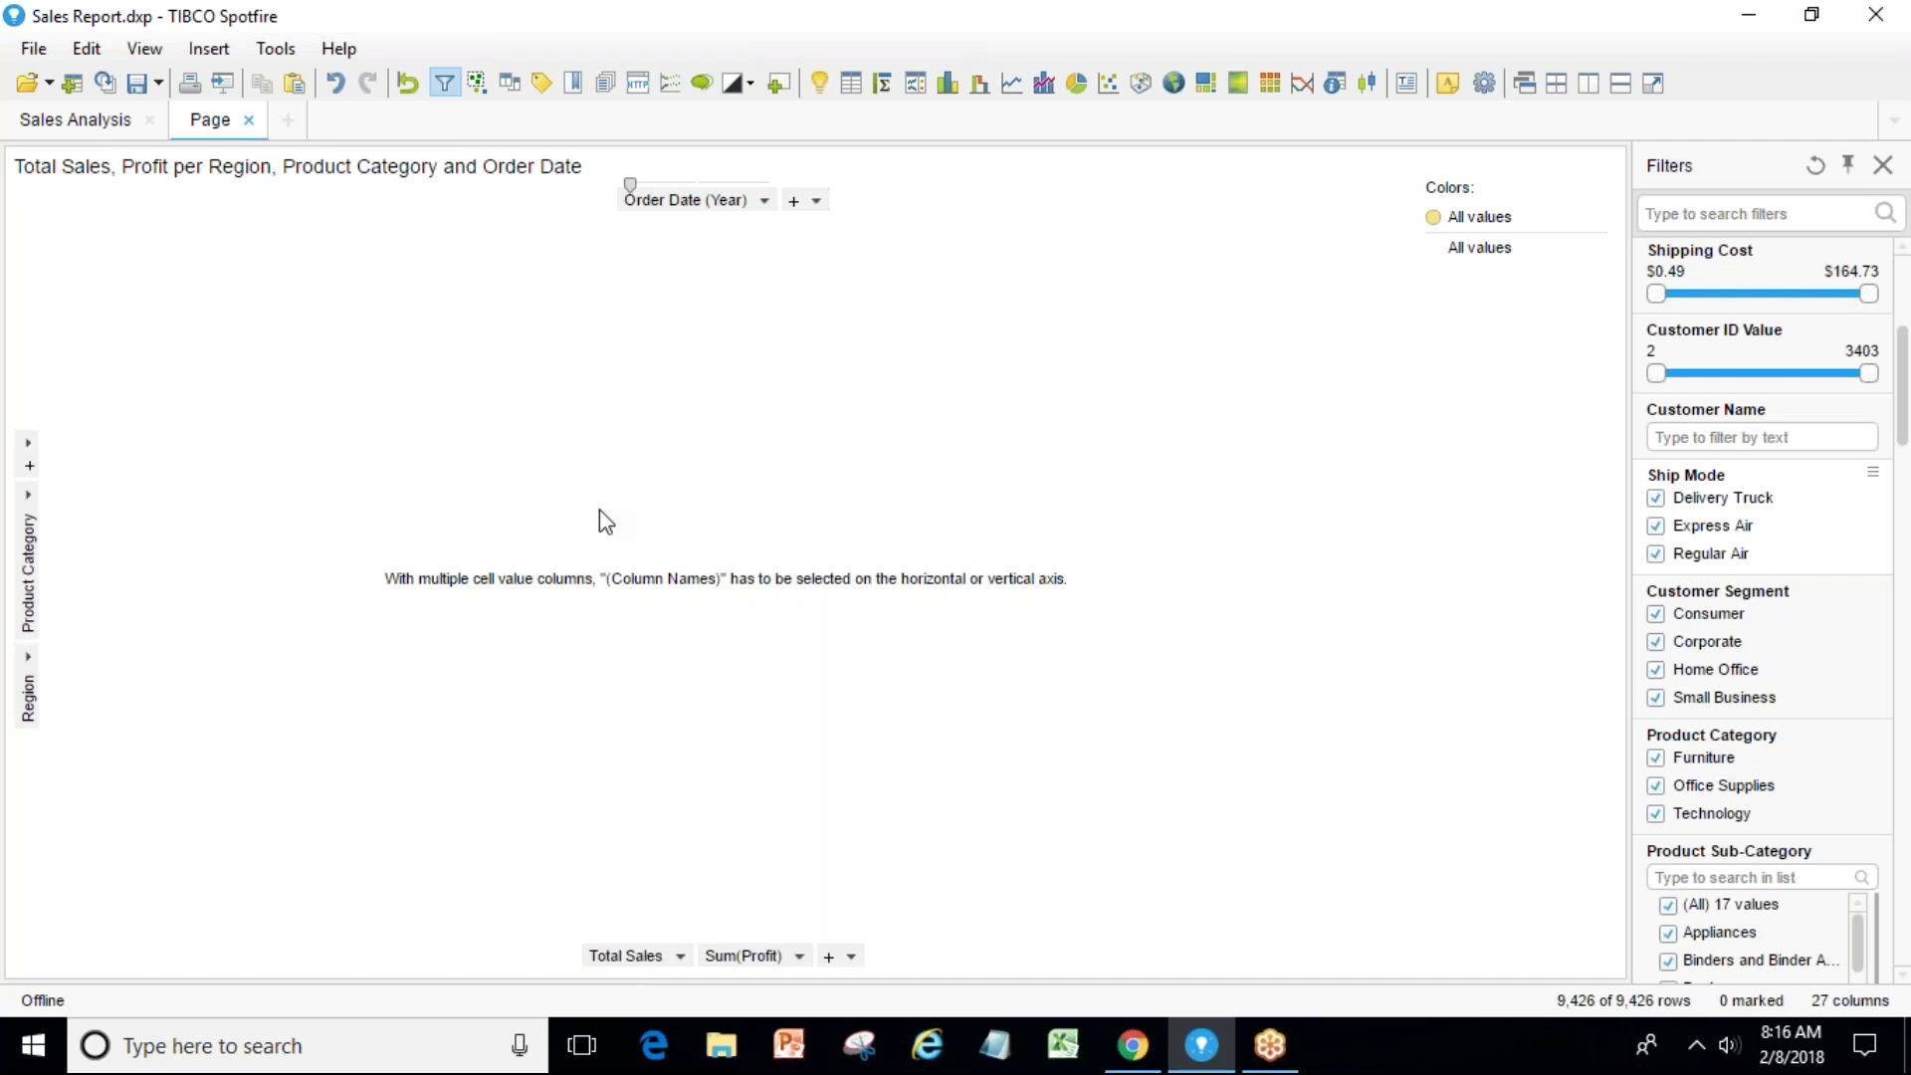
pyautogui.click(30, 450)
pyautogui.click(164, 513)
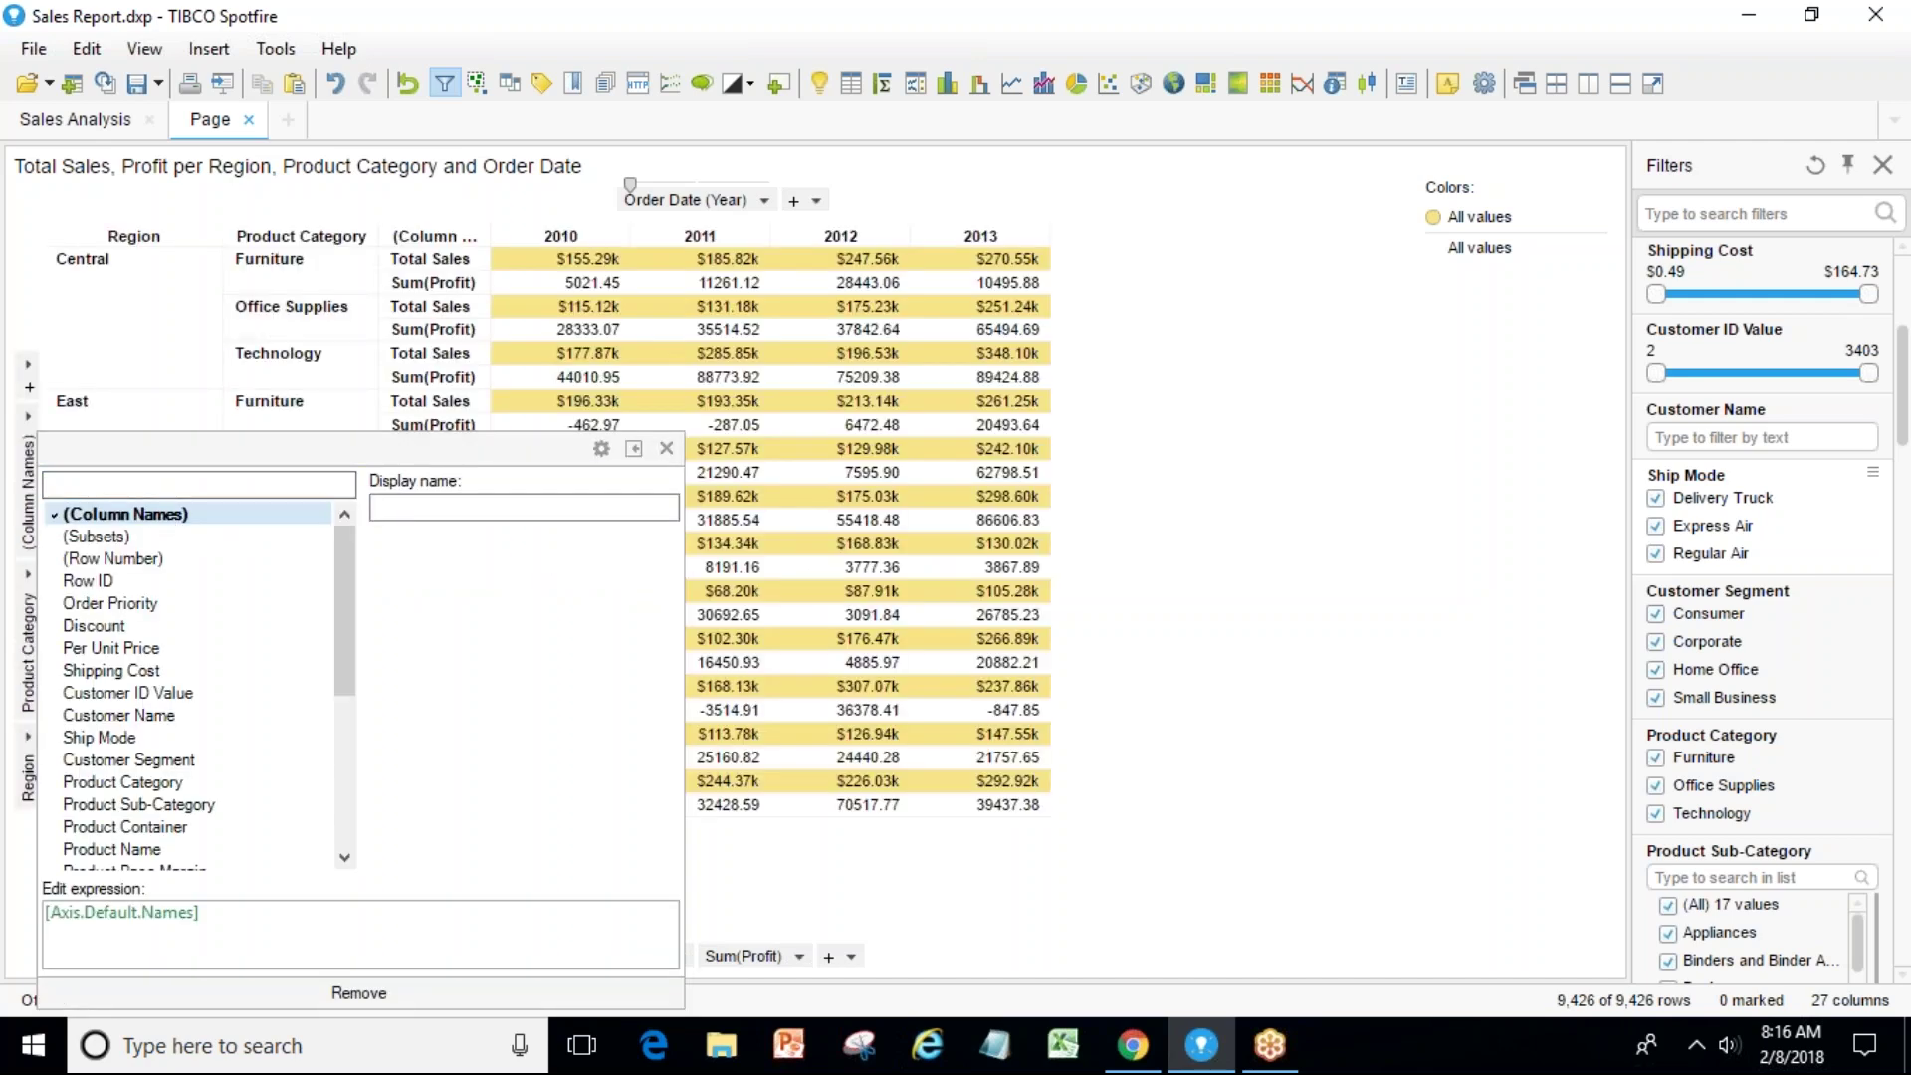
pyautogui.click(1213, 343)
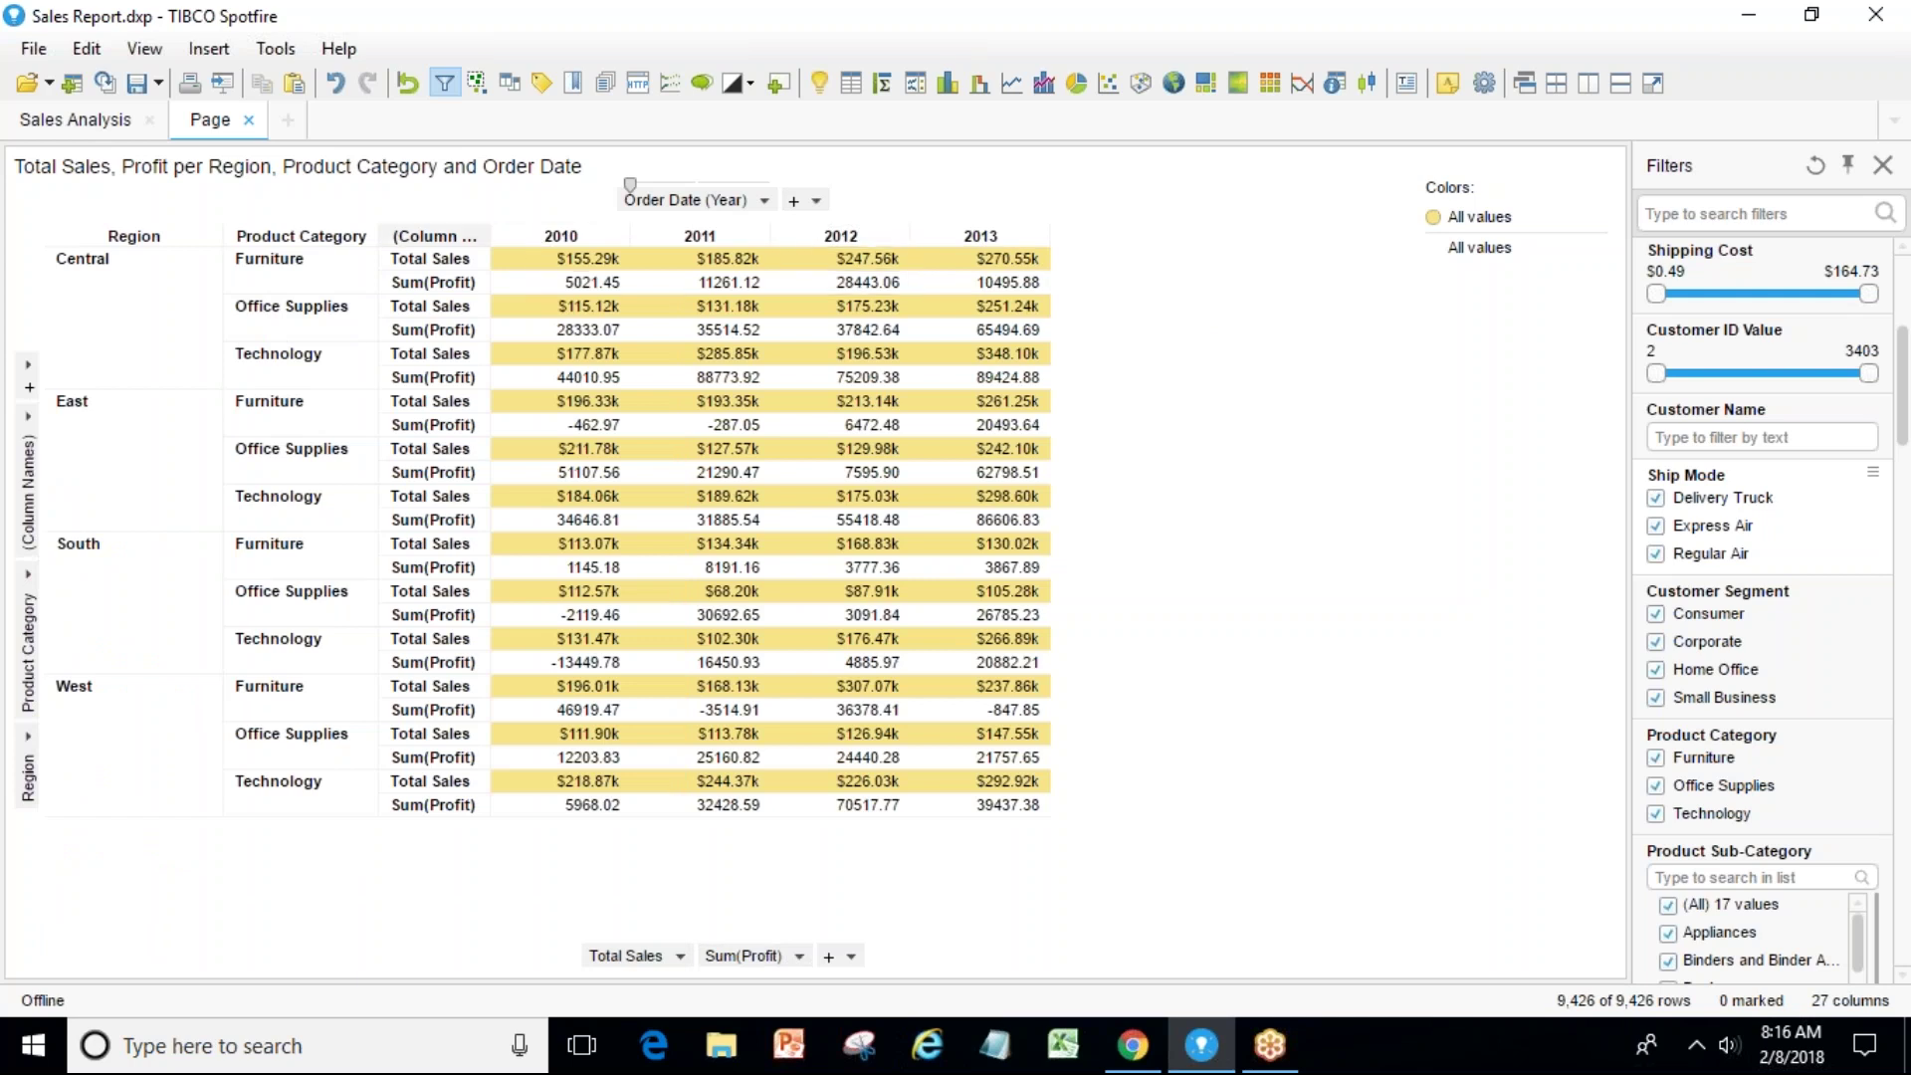
pyautogui.moveTo(491, 235); pyautogui.dragTo(581, 235)
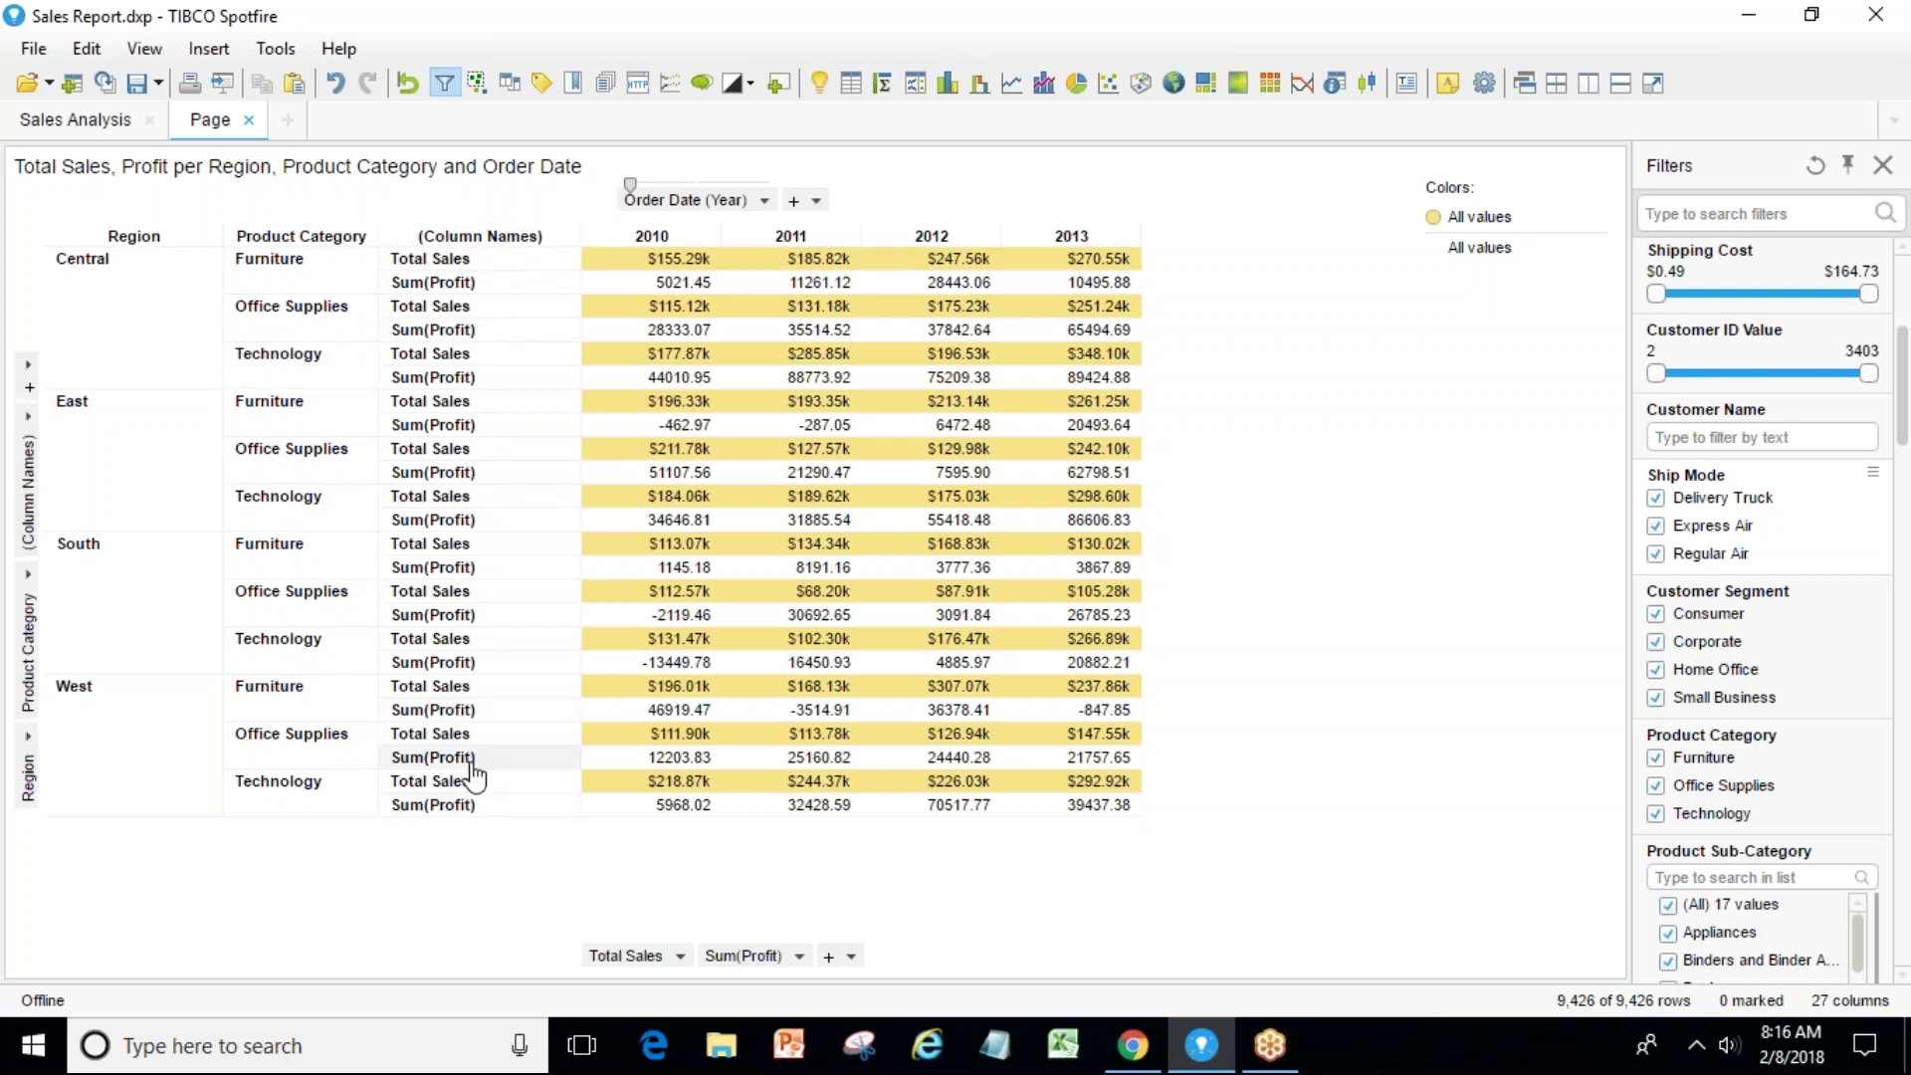
# Remove (Column Names) from the vertical axis and add it back to the horizontal axis after Order Date.
pyautogui.click(23, 430)
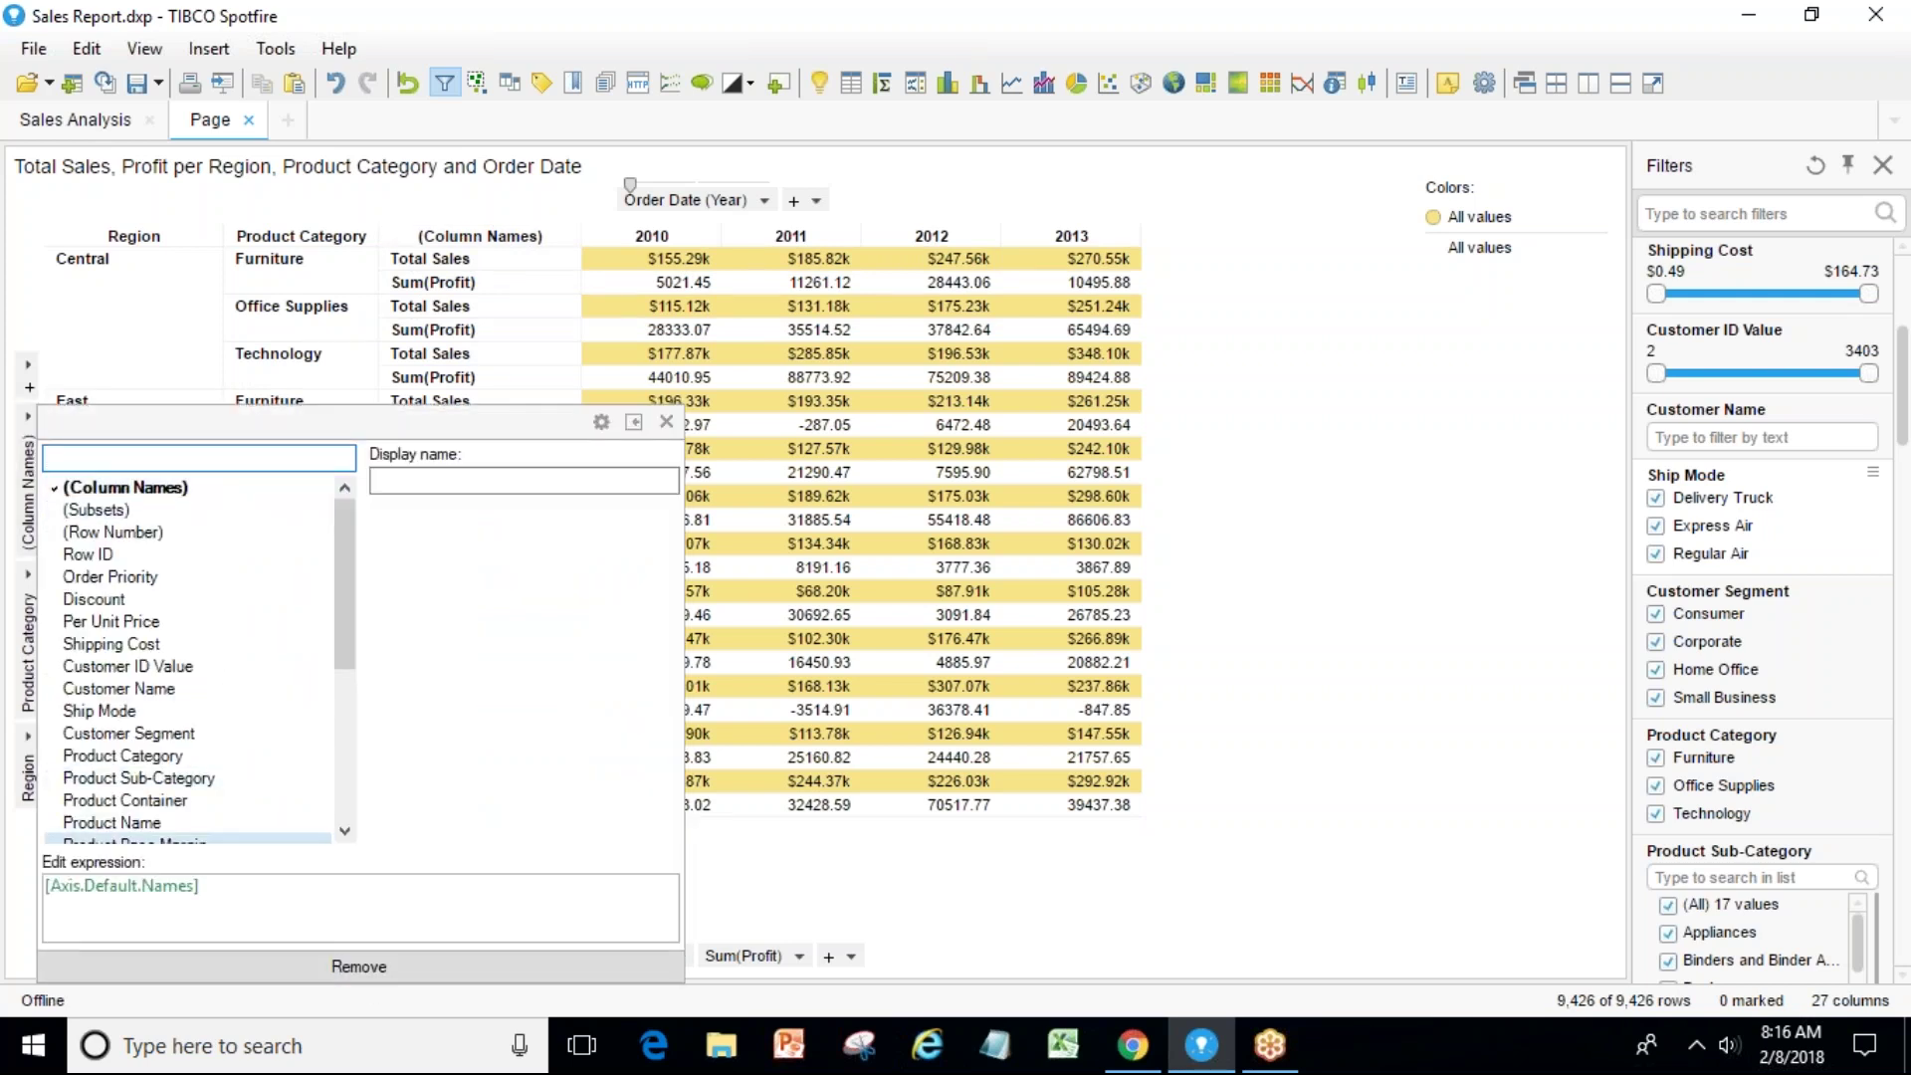
pyautogui.click(370, 985)
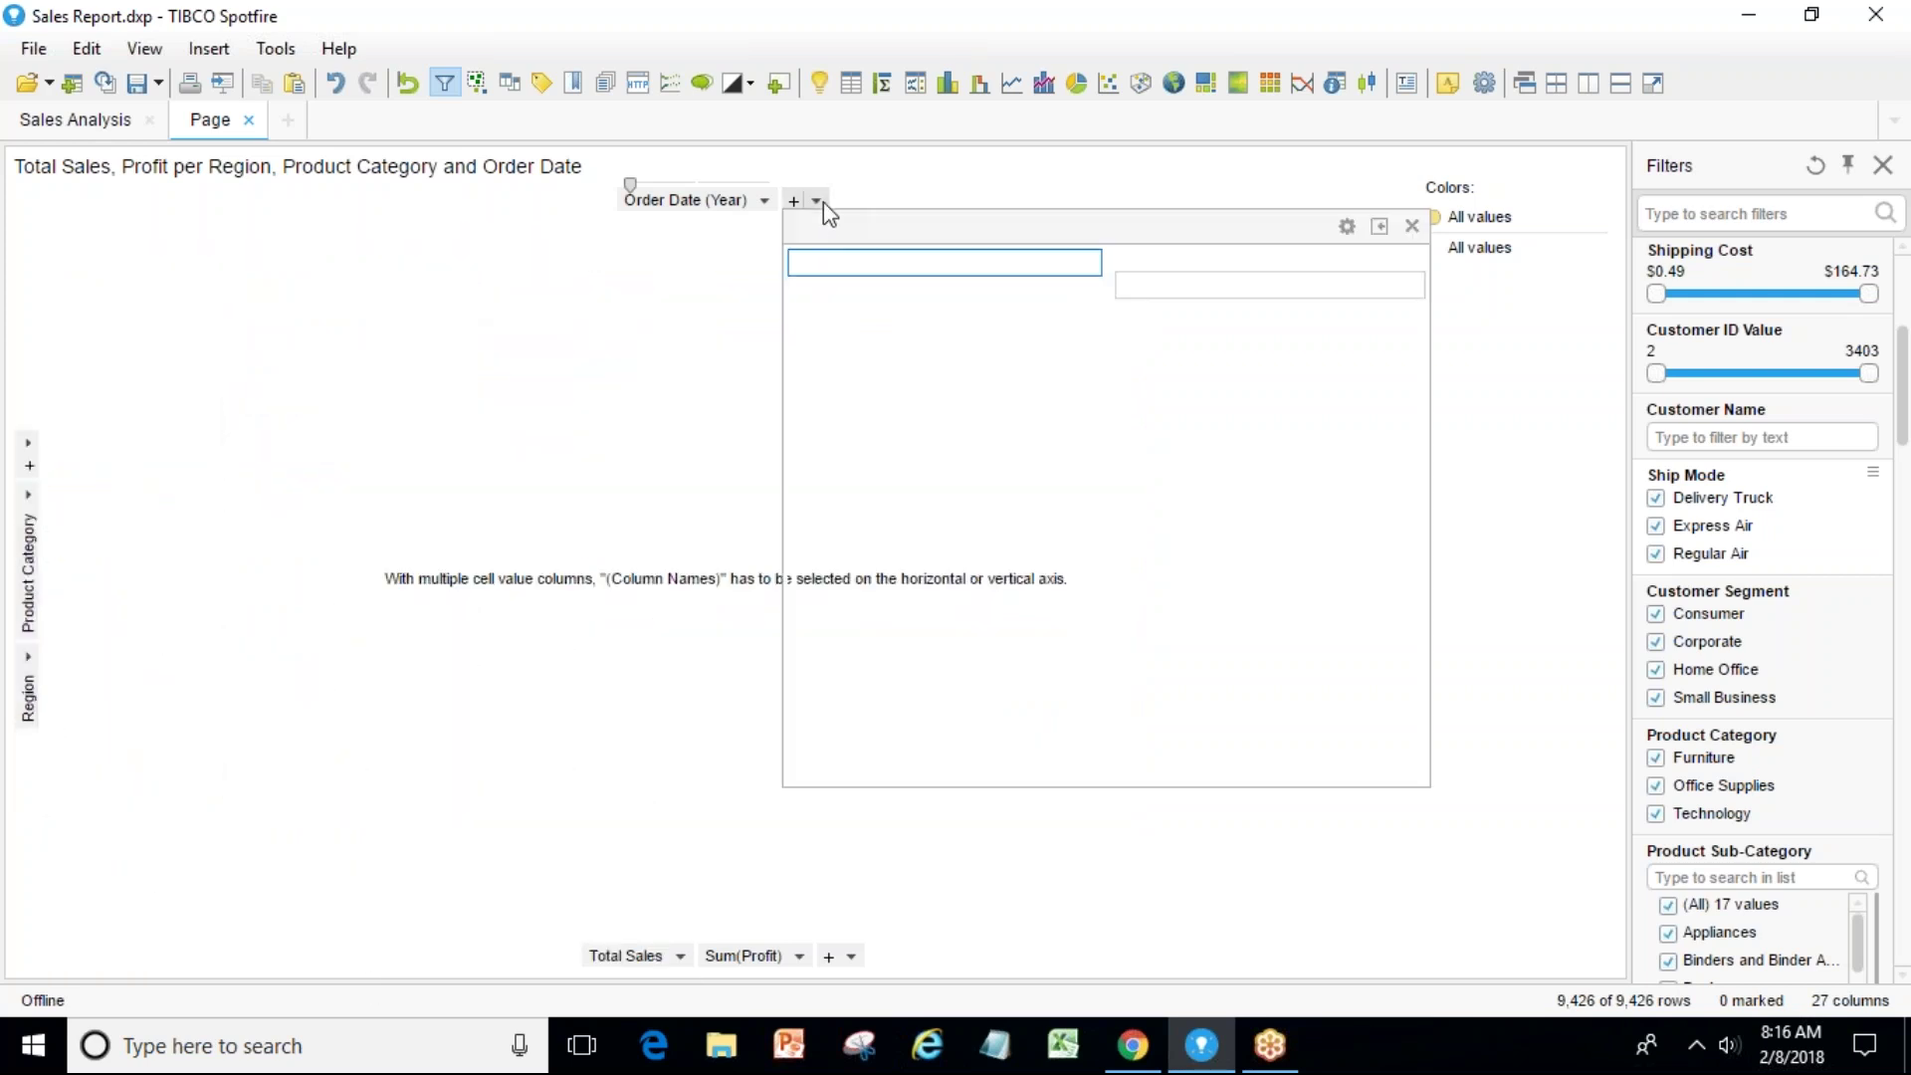
pyautogui.click(818, 201)
pyautogui.click(888, 295)
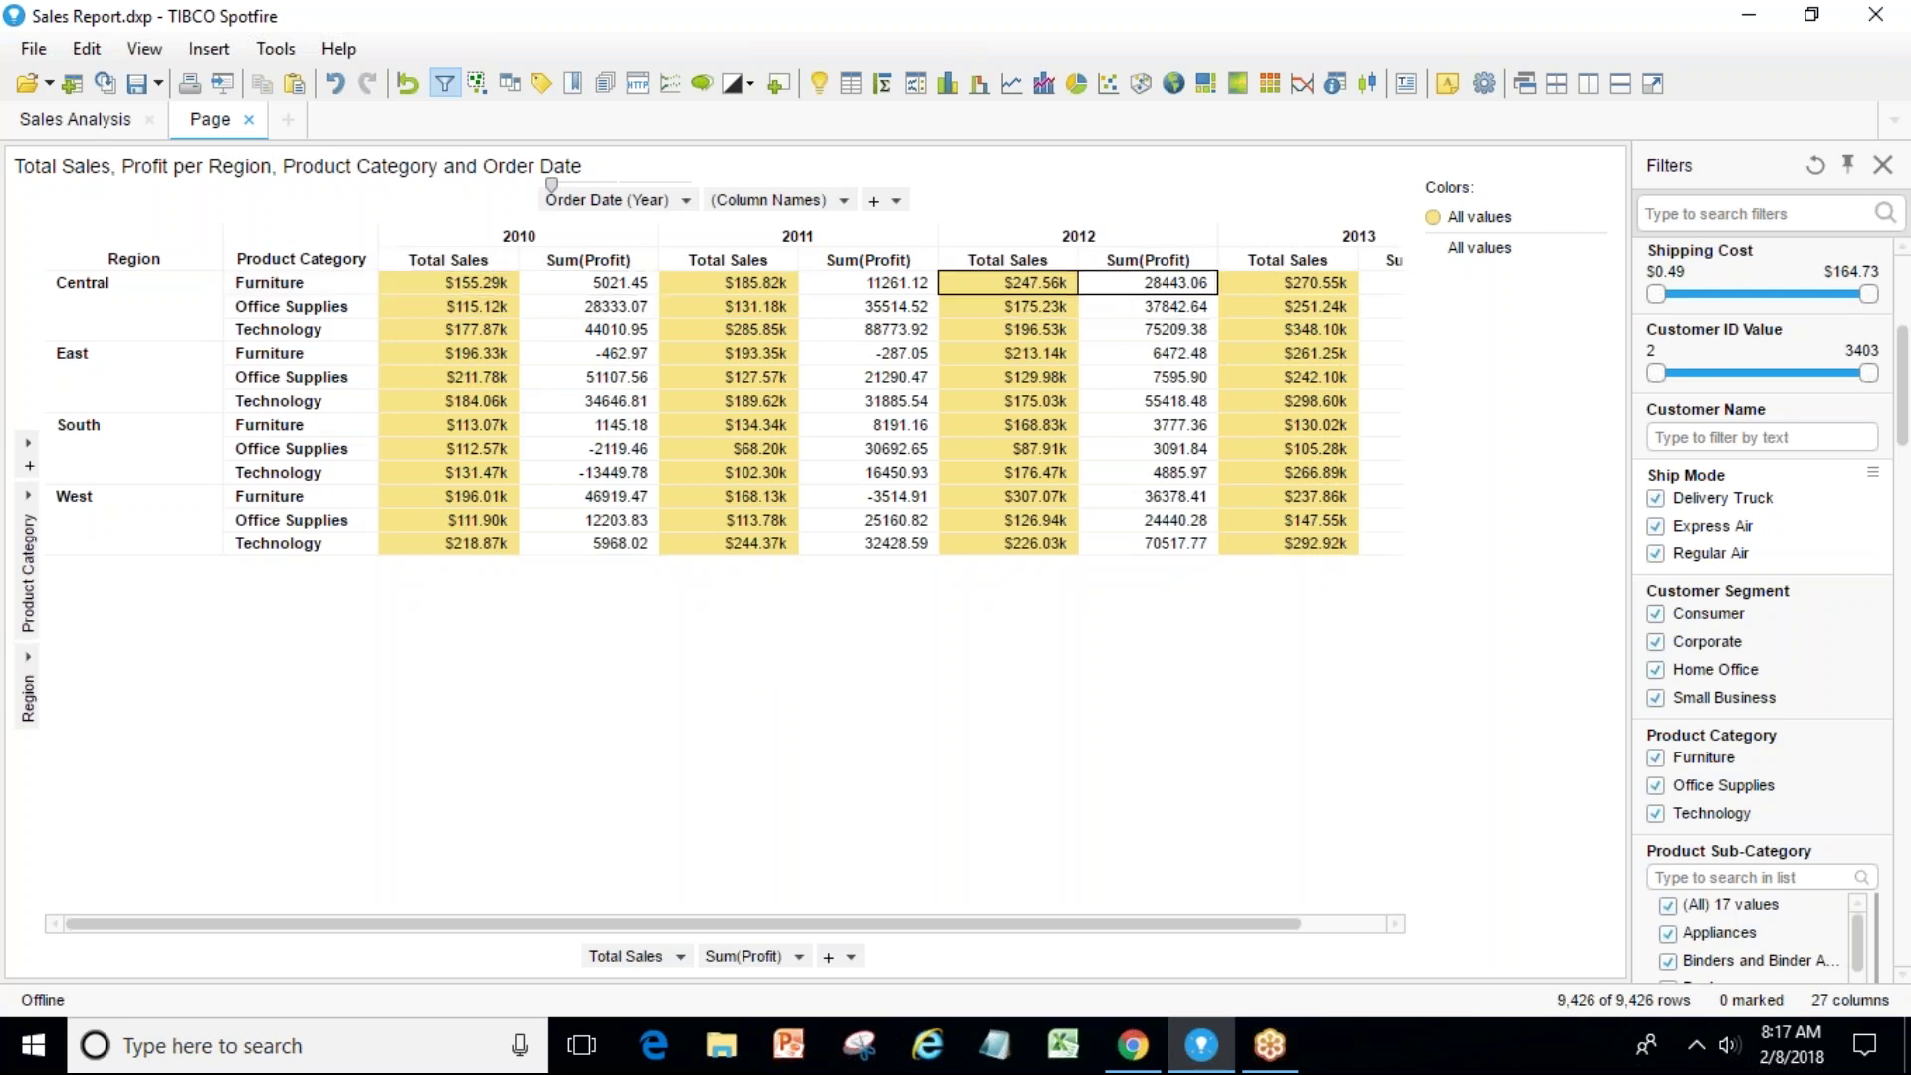
pyautogui.click(24, 460)
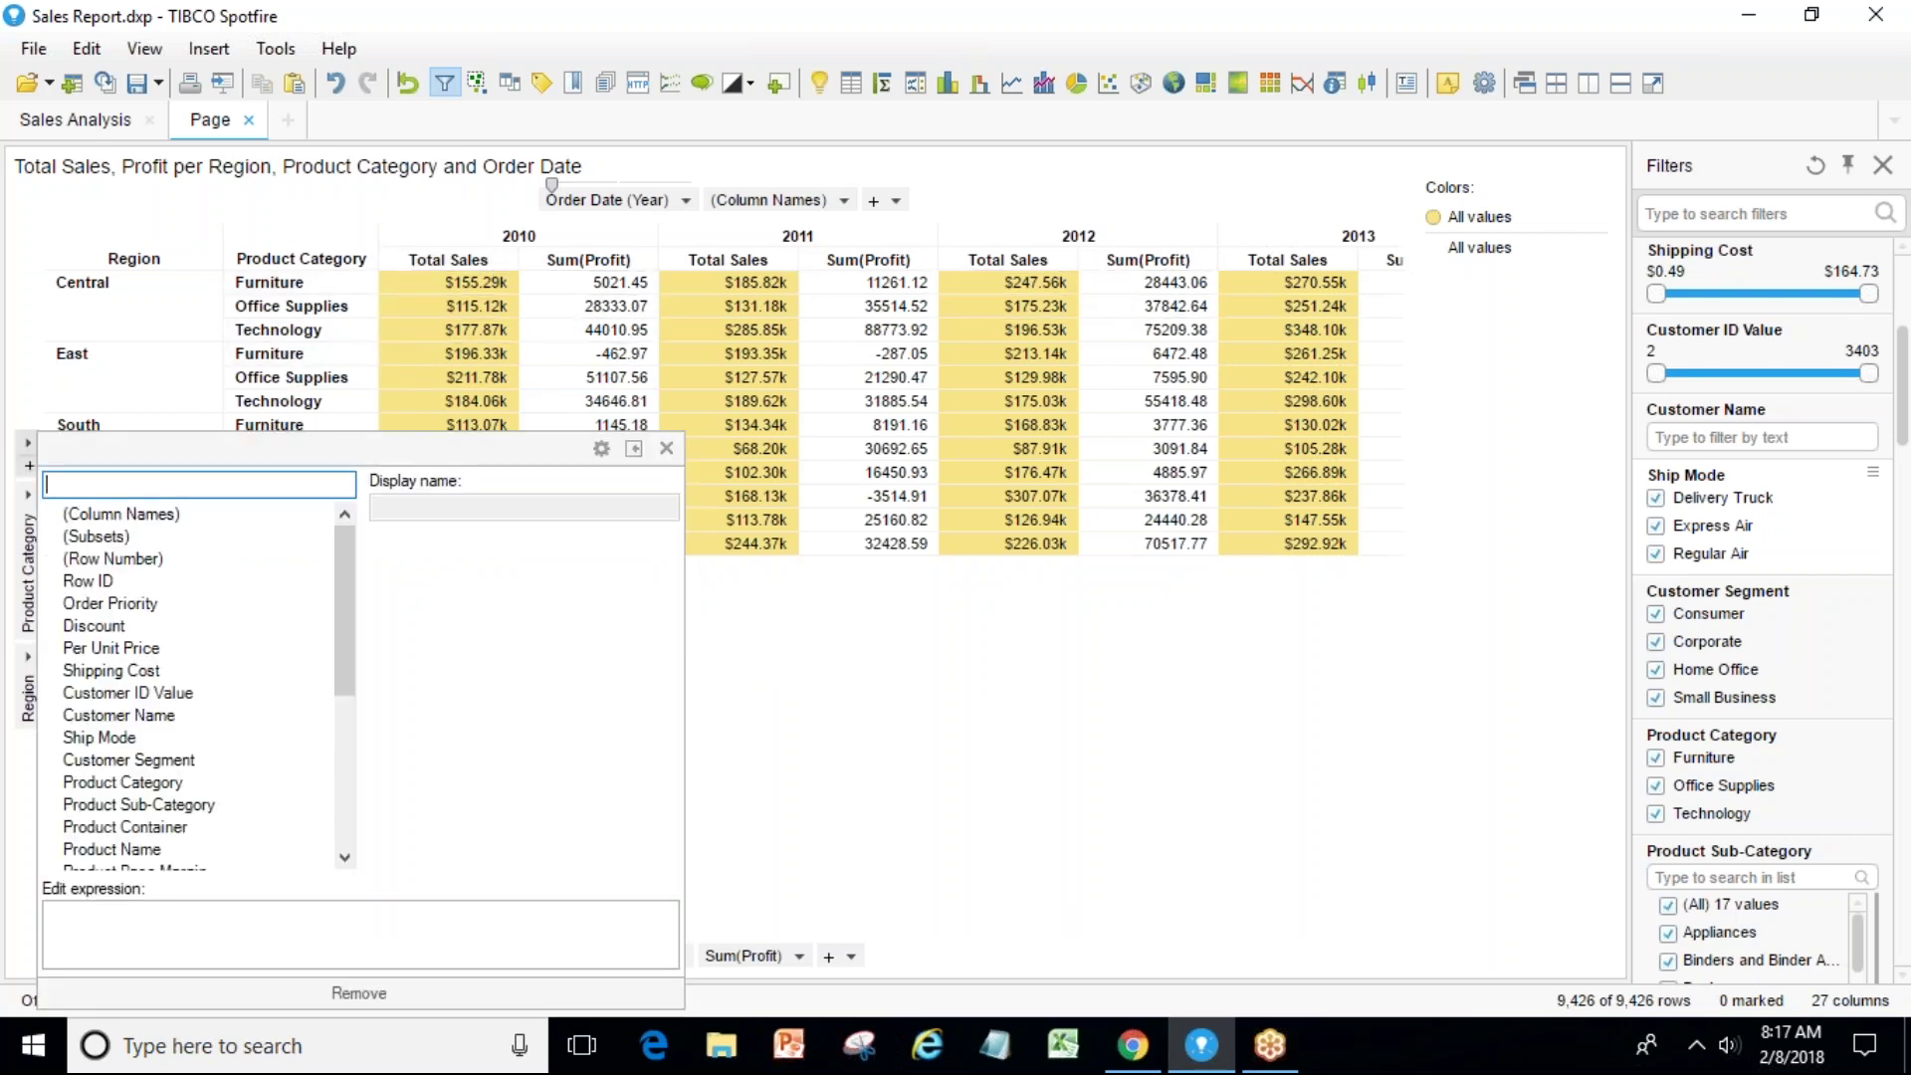
pyautogui.click(710, 643)
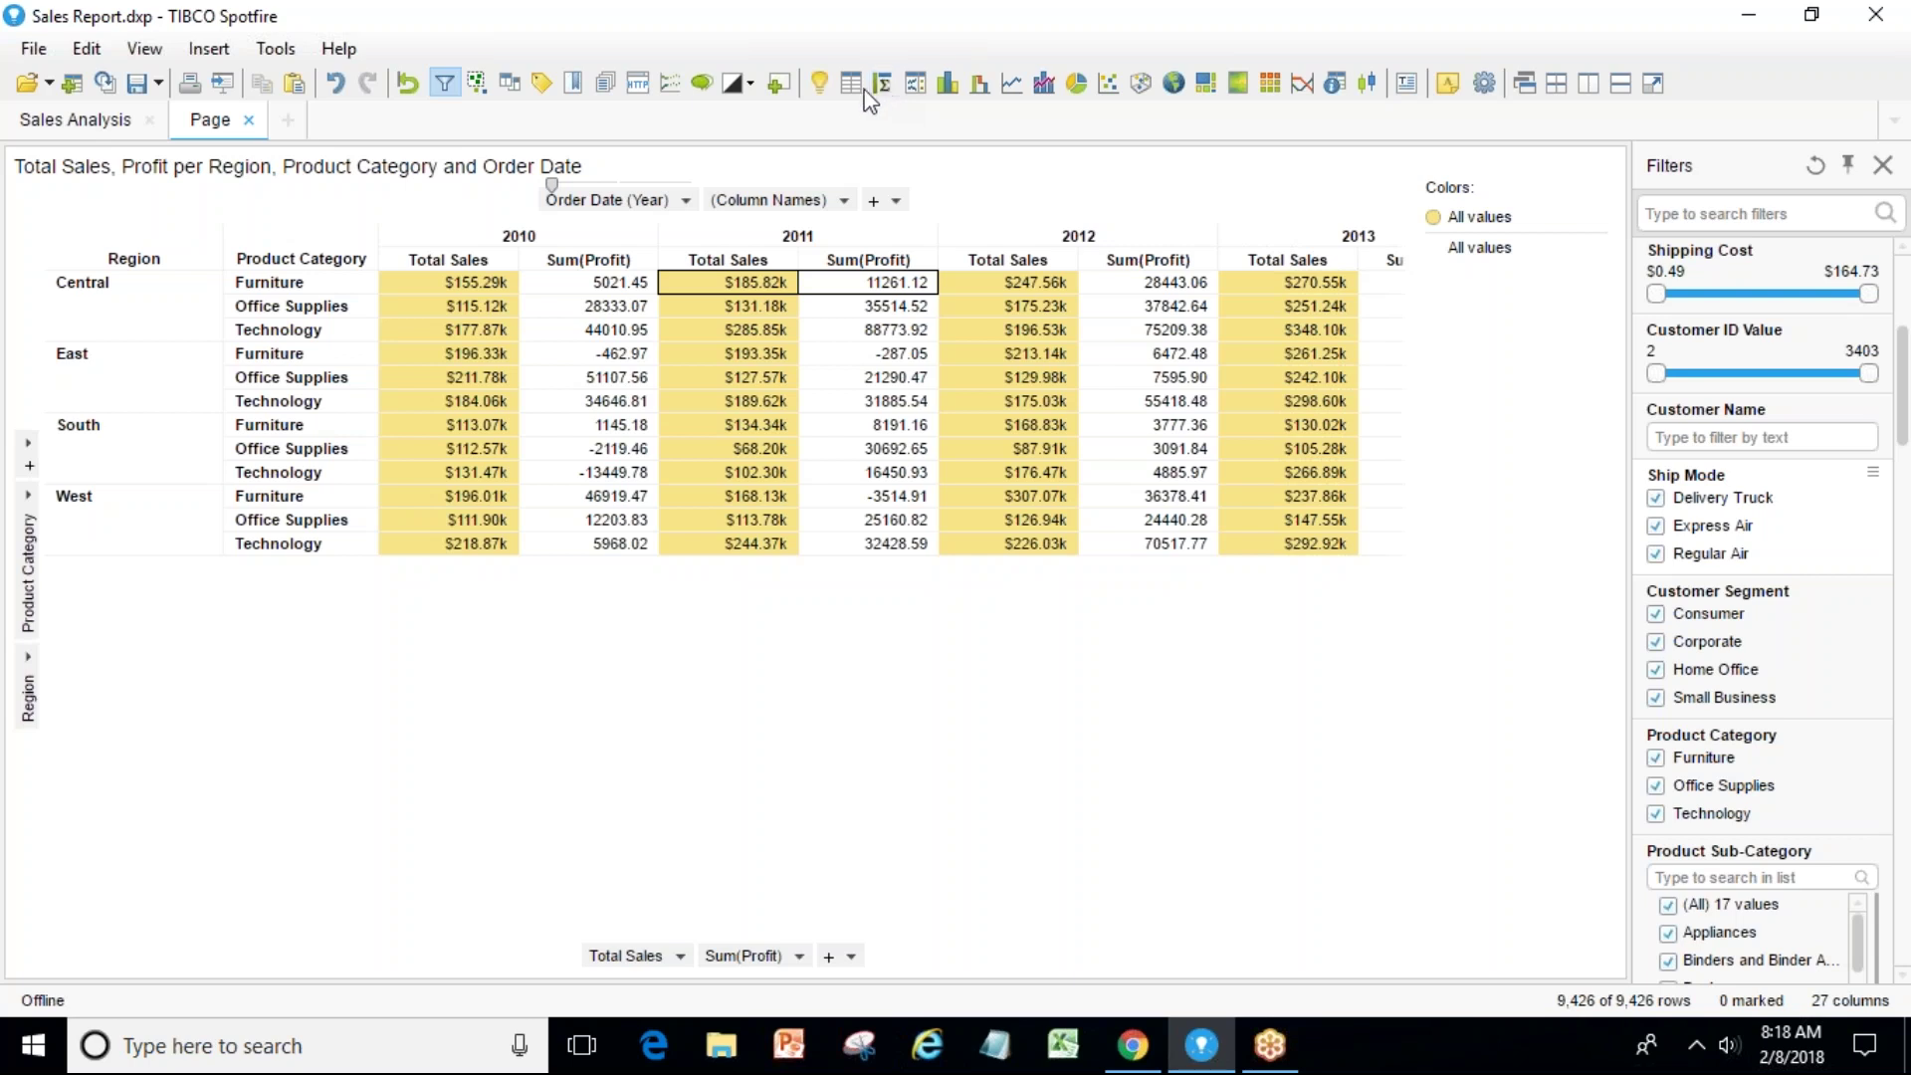
# Add a new page with a graphical table and open the table's properties.
pyautogui.hotkey('ctrl', 't')
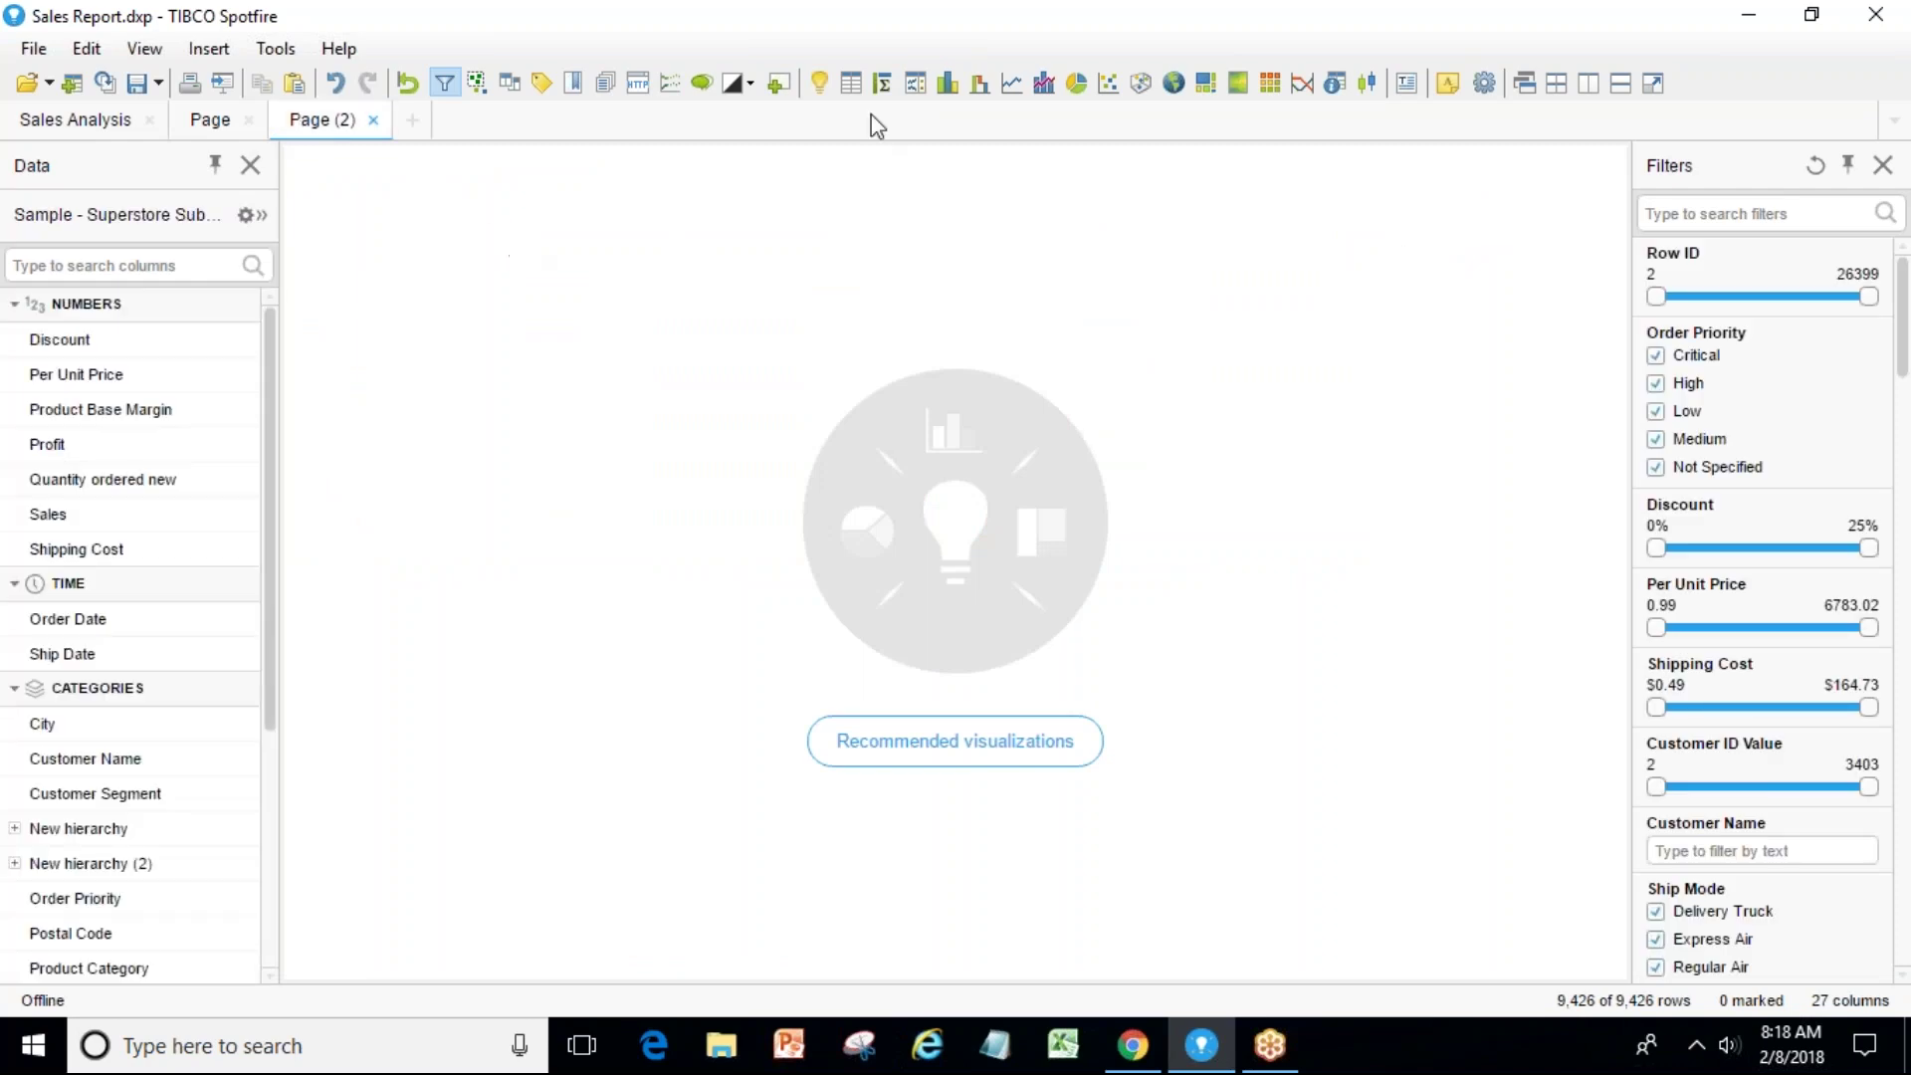
pyautogui.click(914, 88)
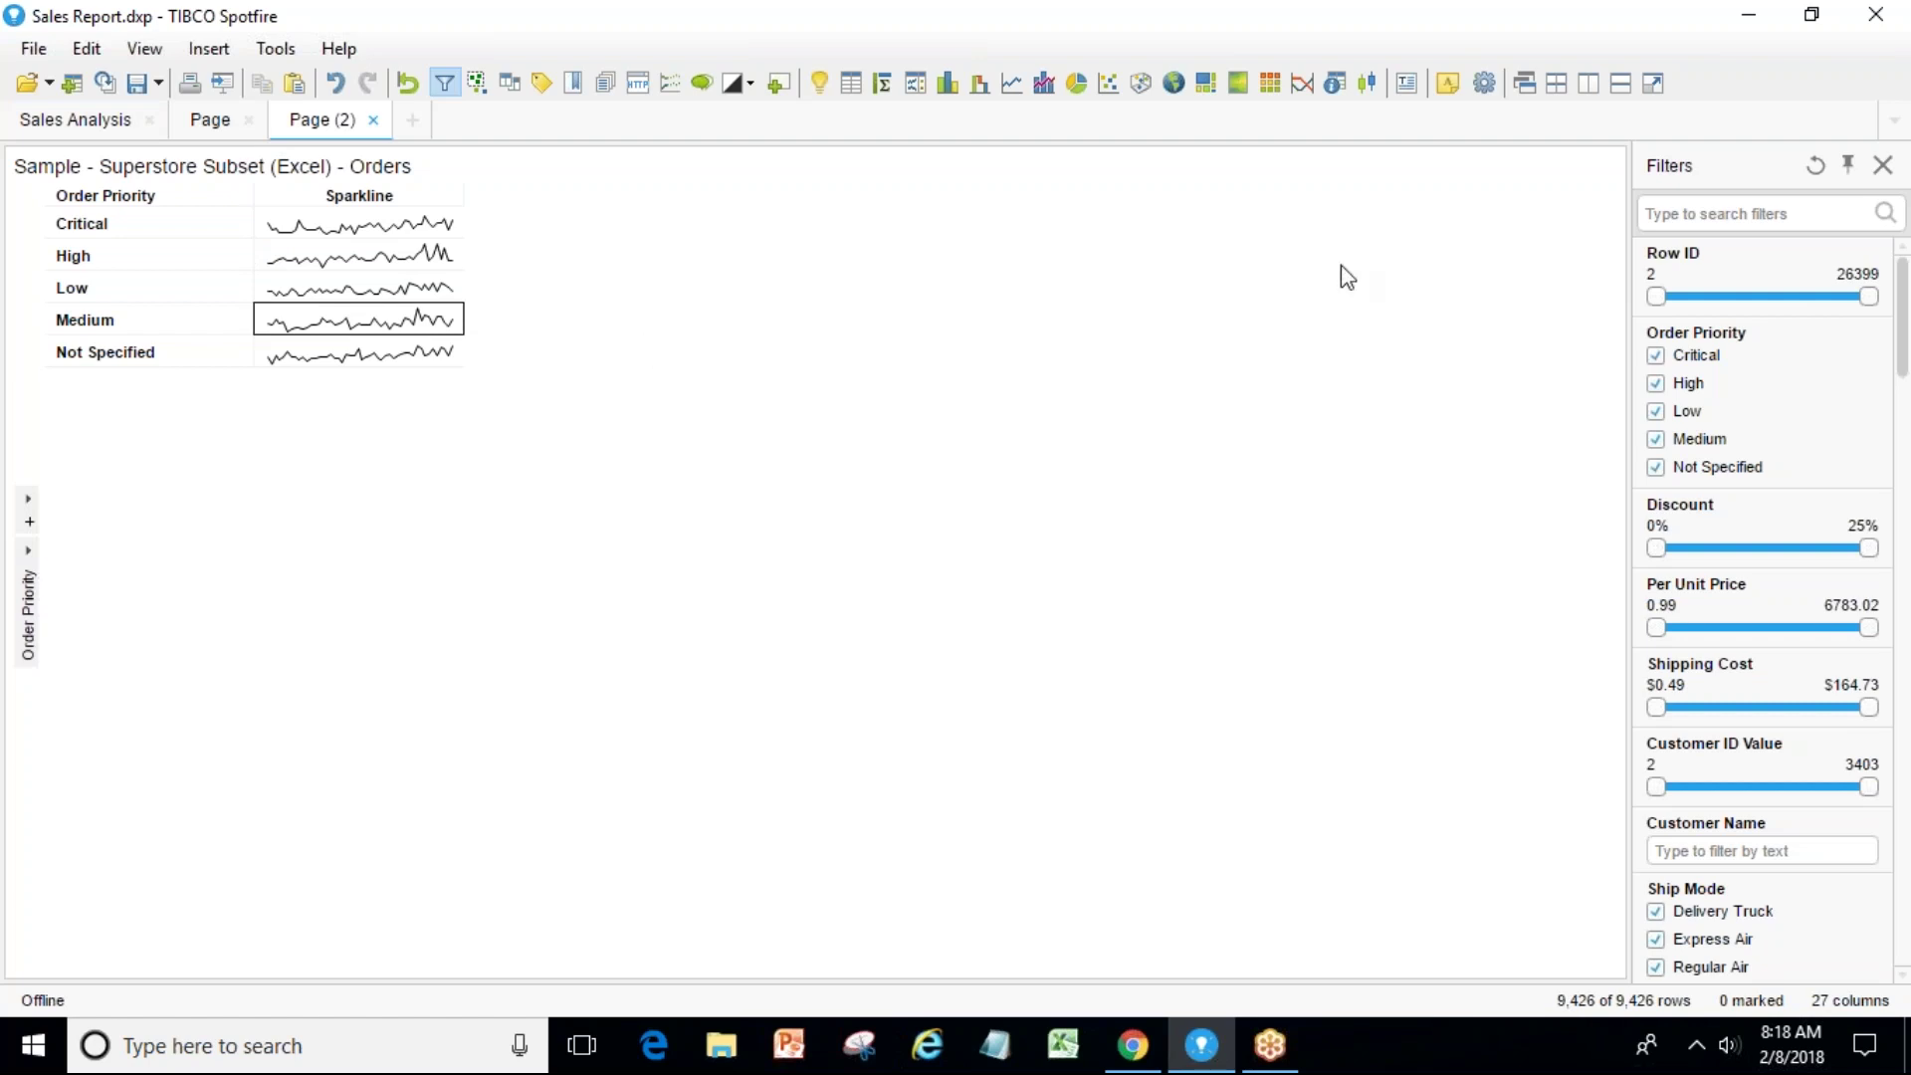
pyautogui.click(1540, 165)
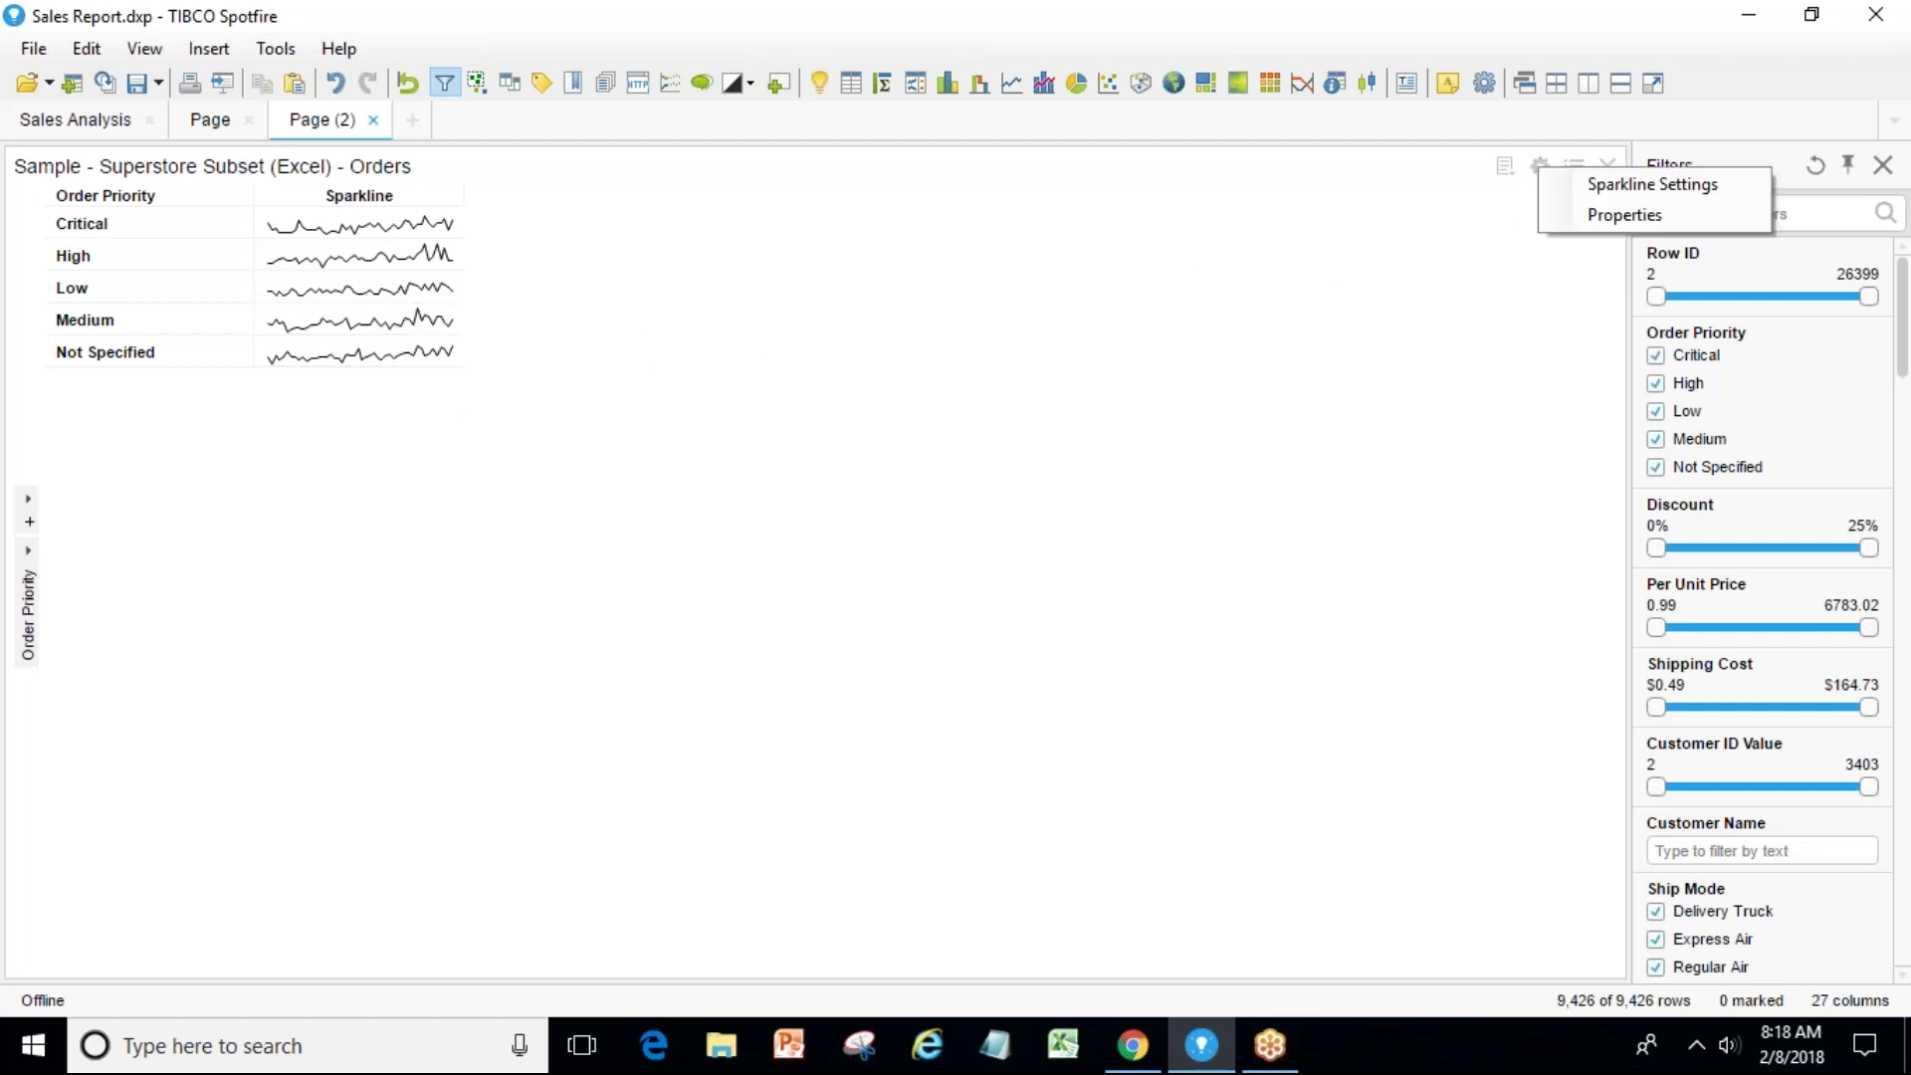
pyautogui.click(1558, 216)
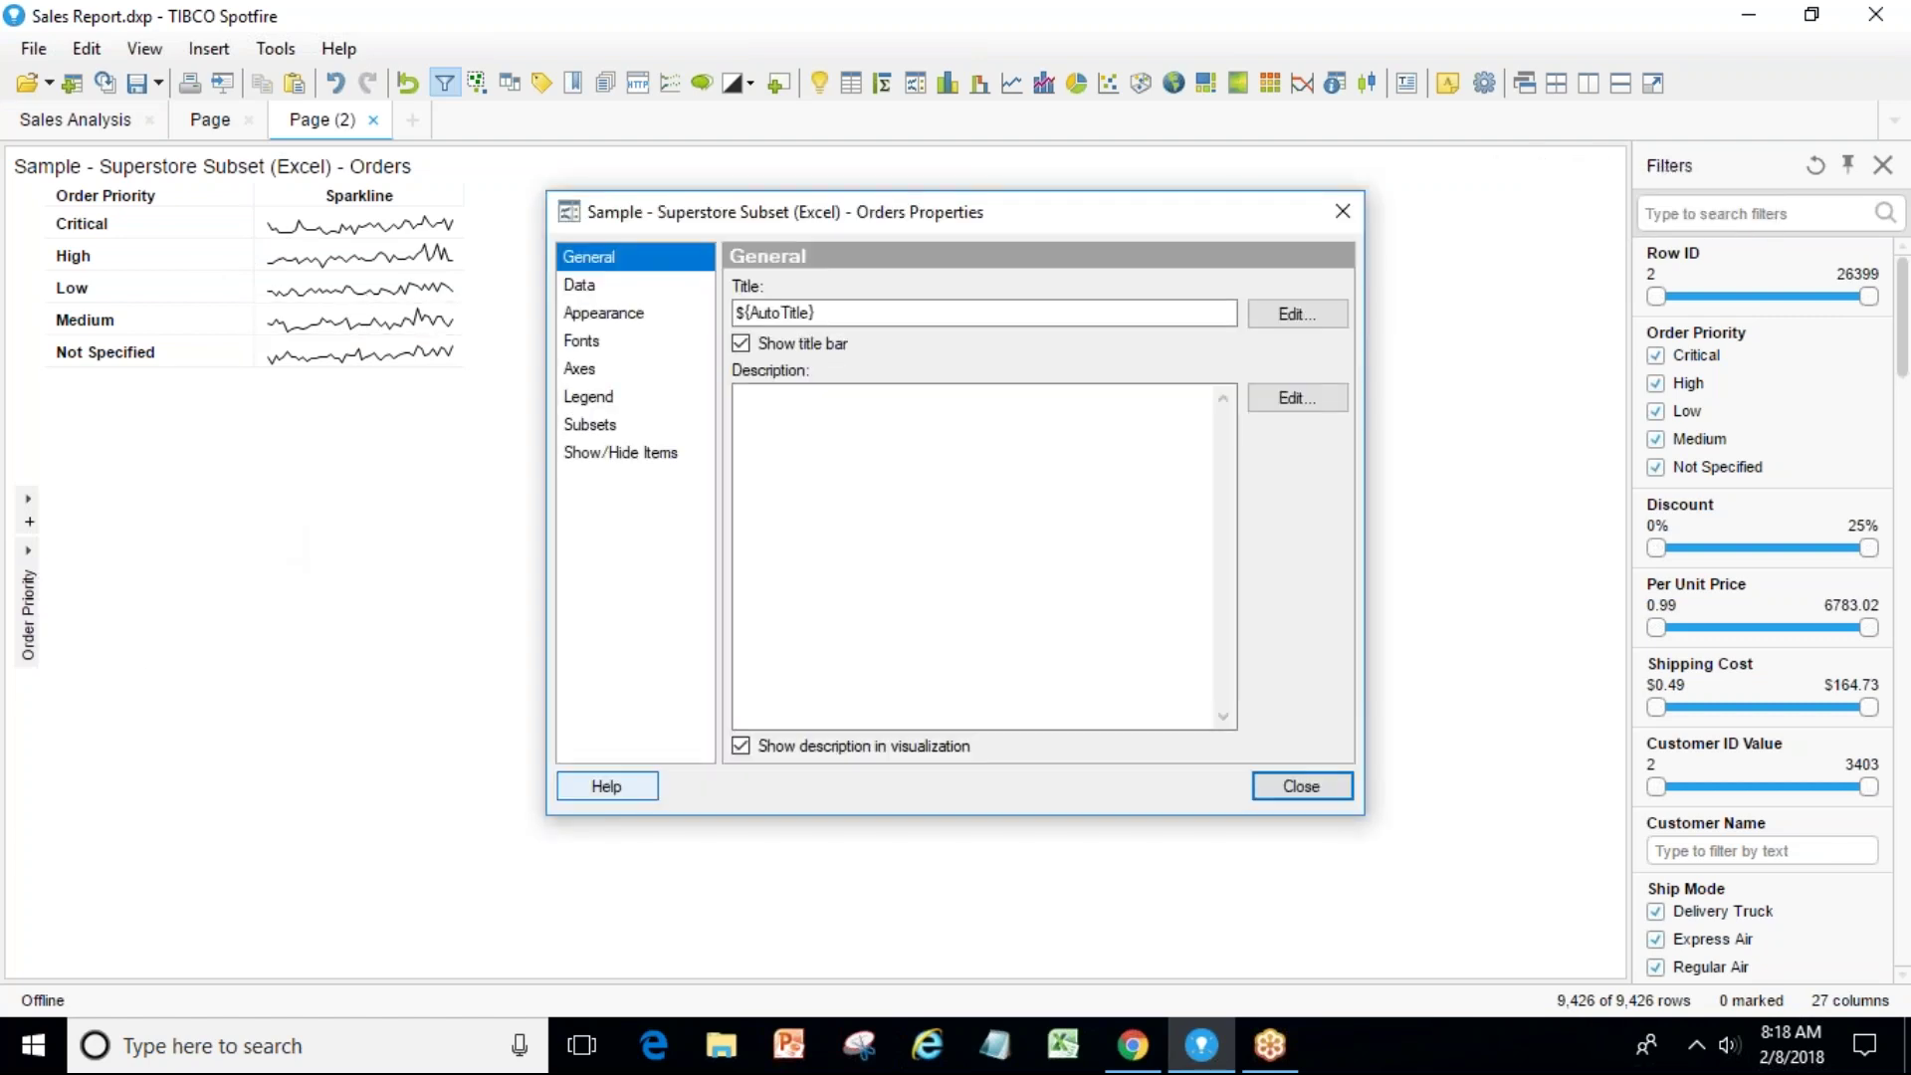
# Read the User's Guide topics explaining what a graphical table, a cross table and a table are.
pyautogui.click(583, 789)
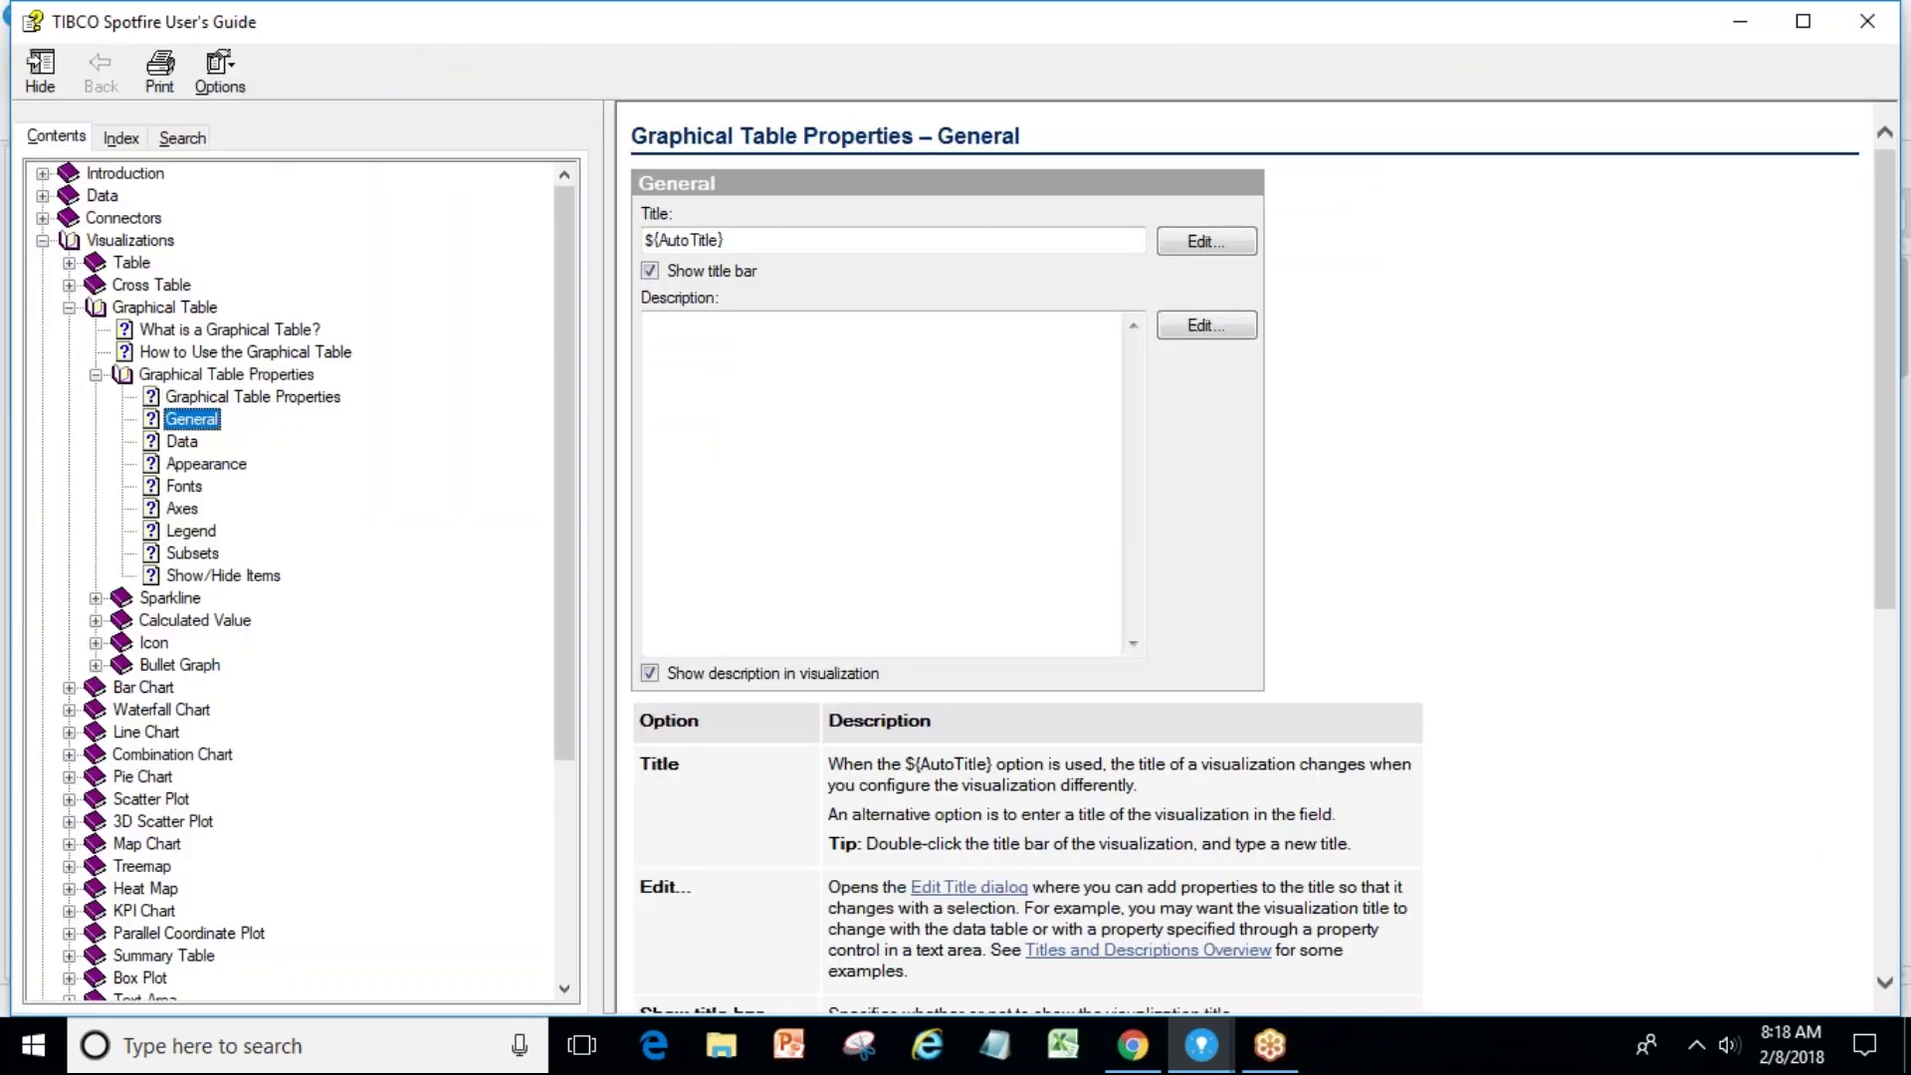
pyautogui.click(673, 342)
pyautogui.click(194, 330)
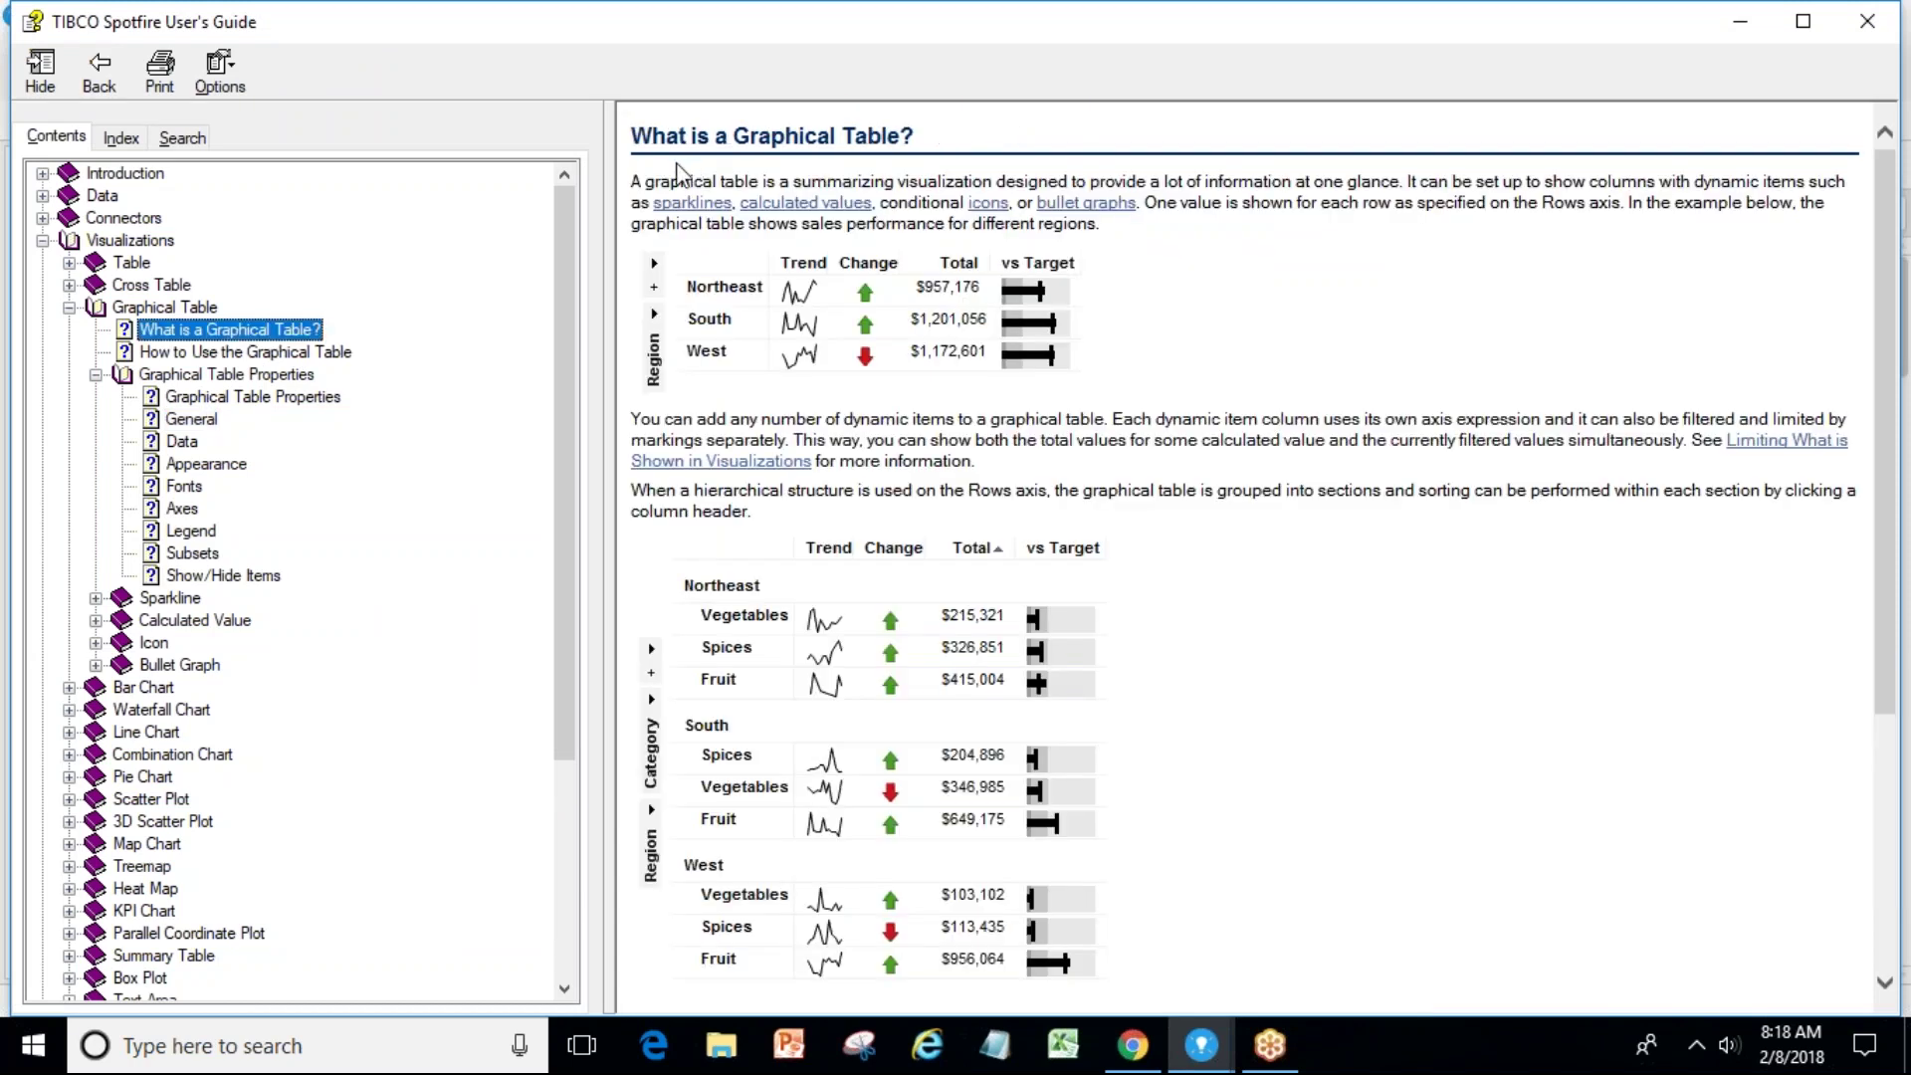
pyautogui.click(69, 285)
pyautogui.click(174, 308)
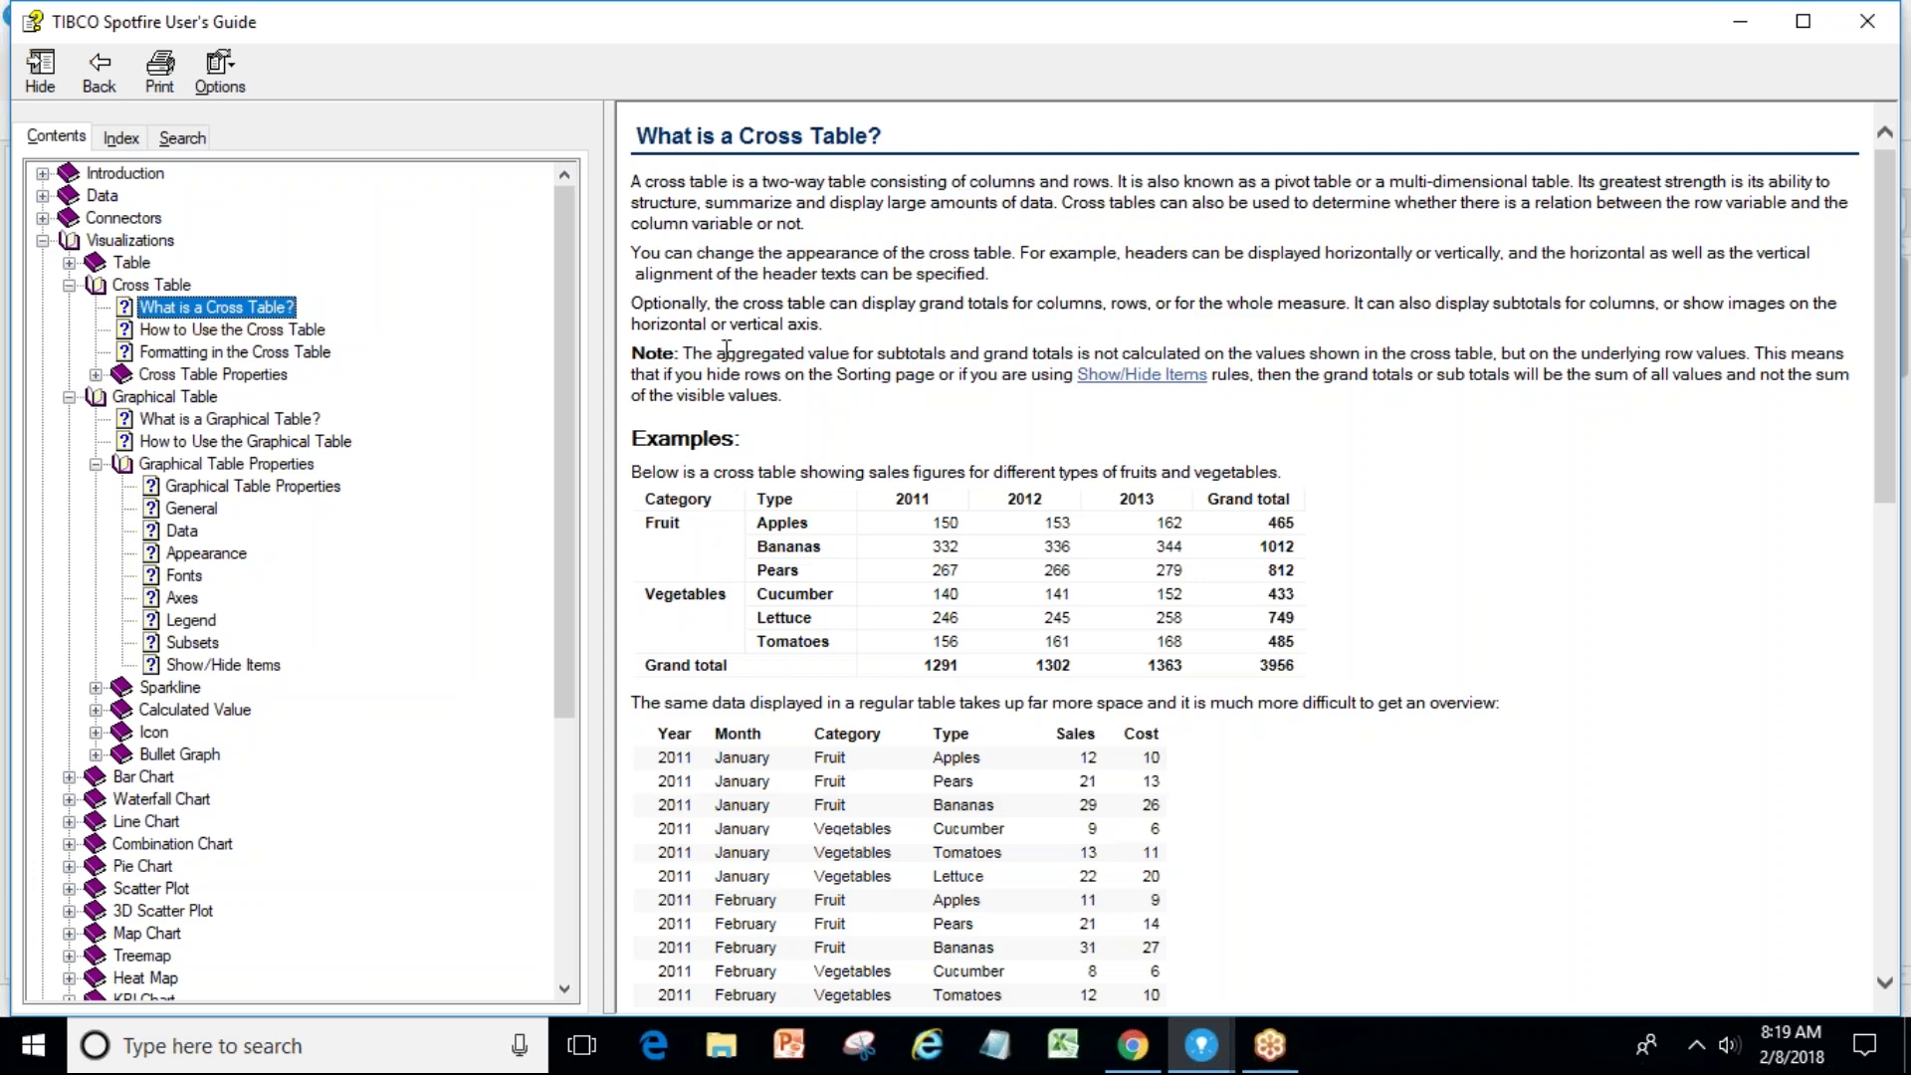
pyautogui.click(70, 263)
pyautogui.click(169, 285)
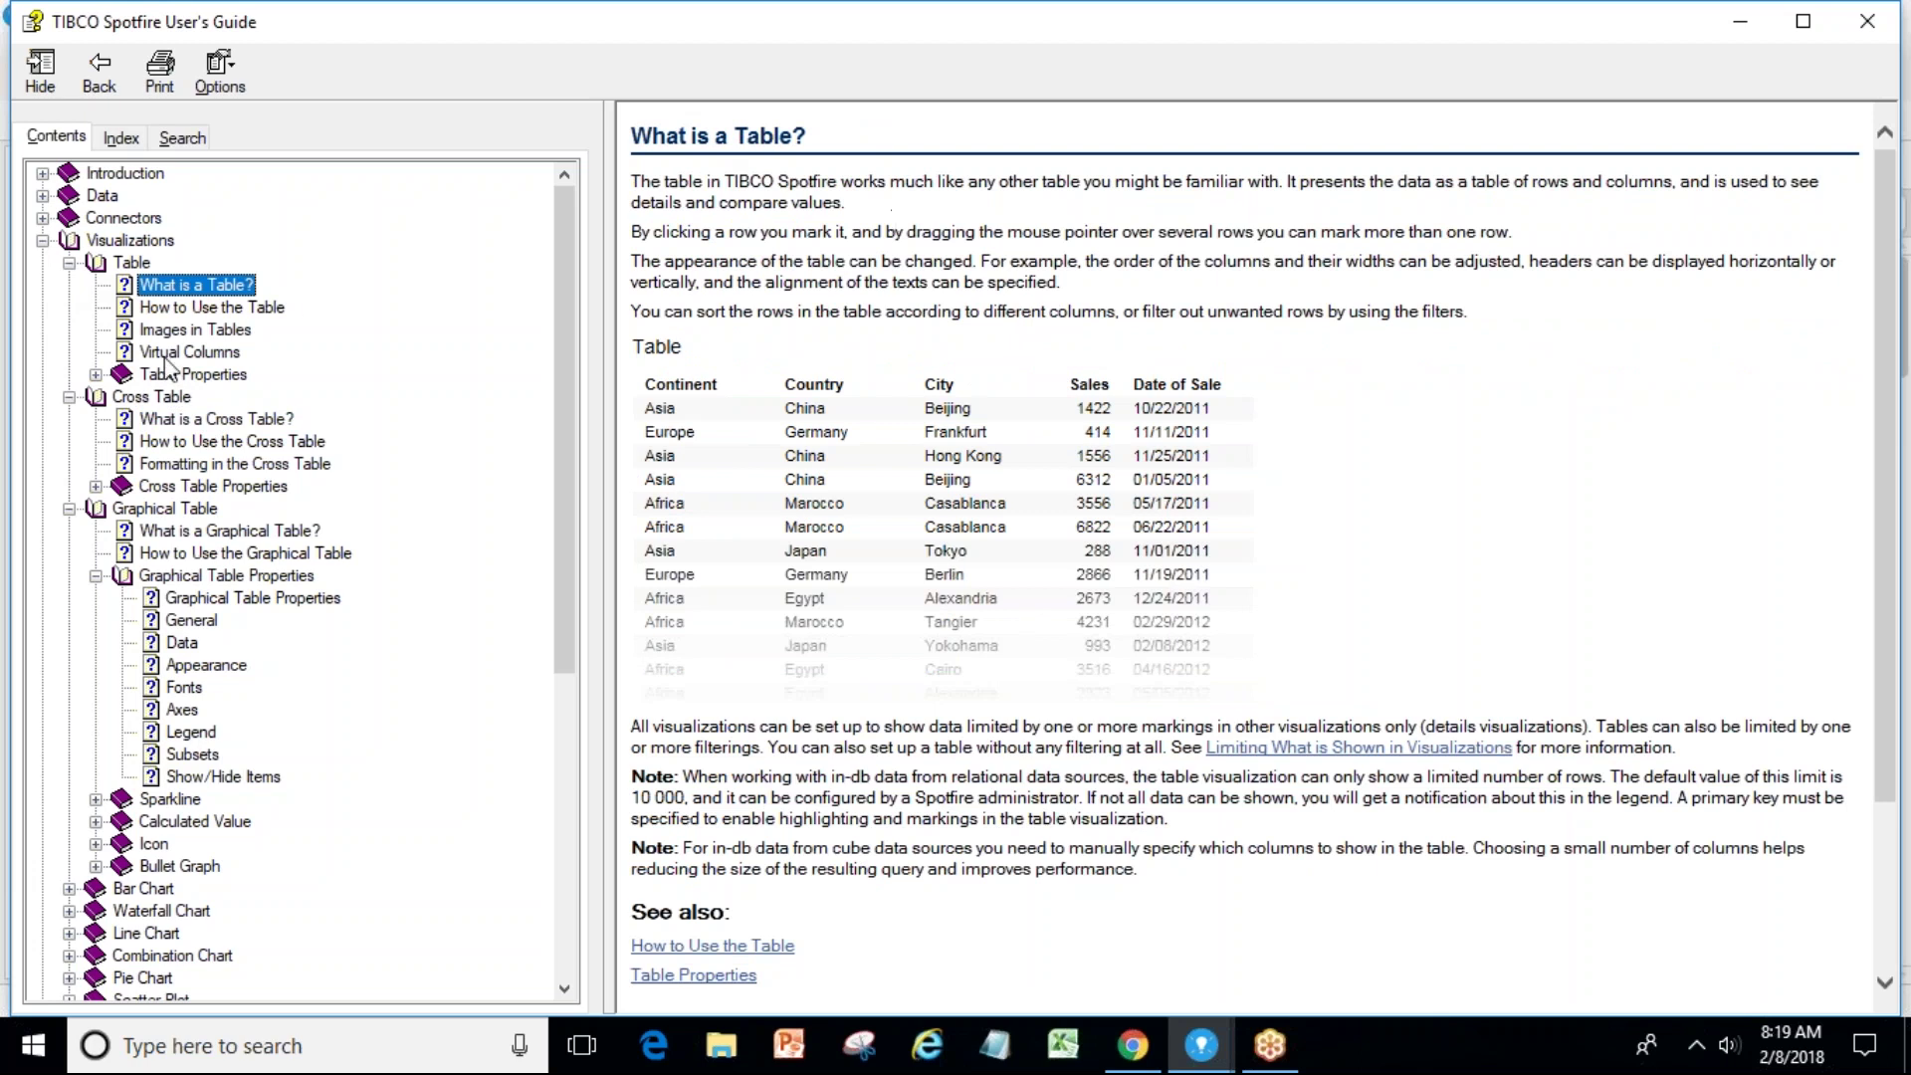
pyautogui.click(185, 532)
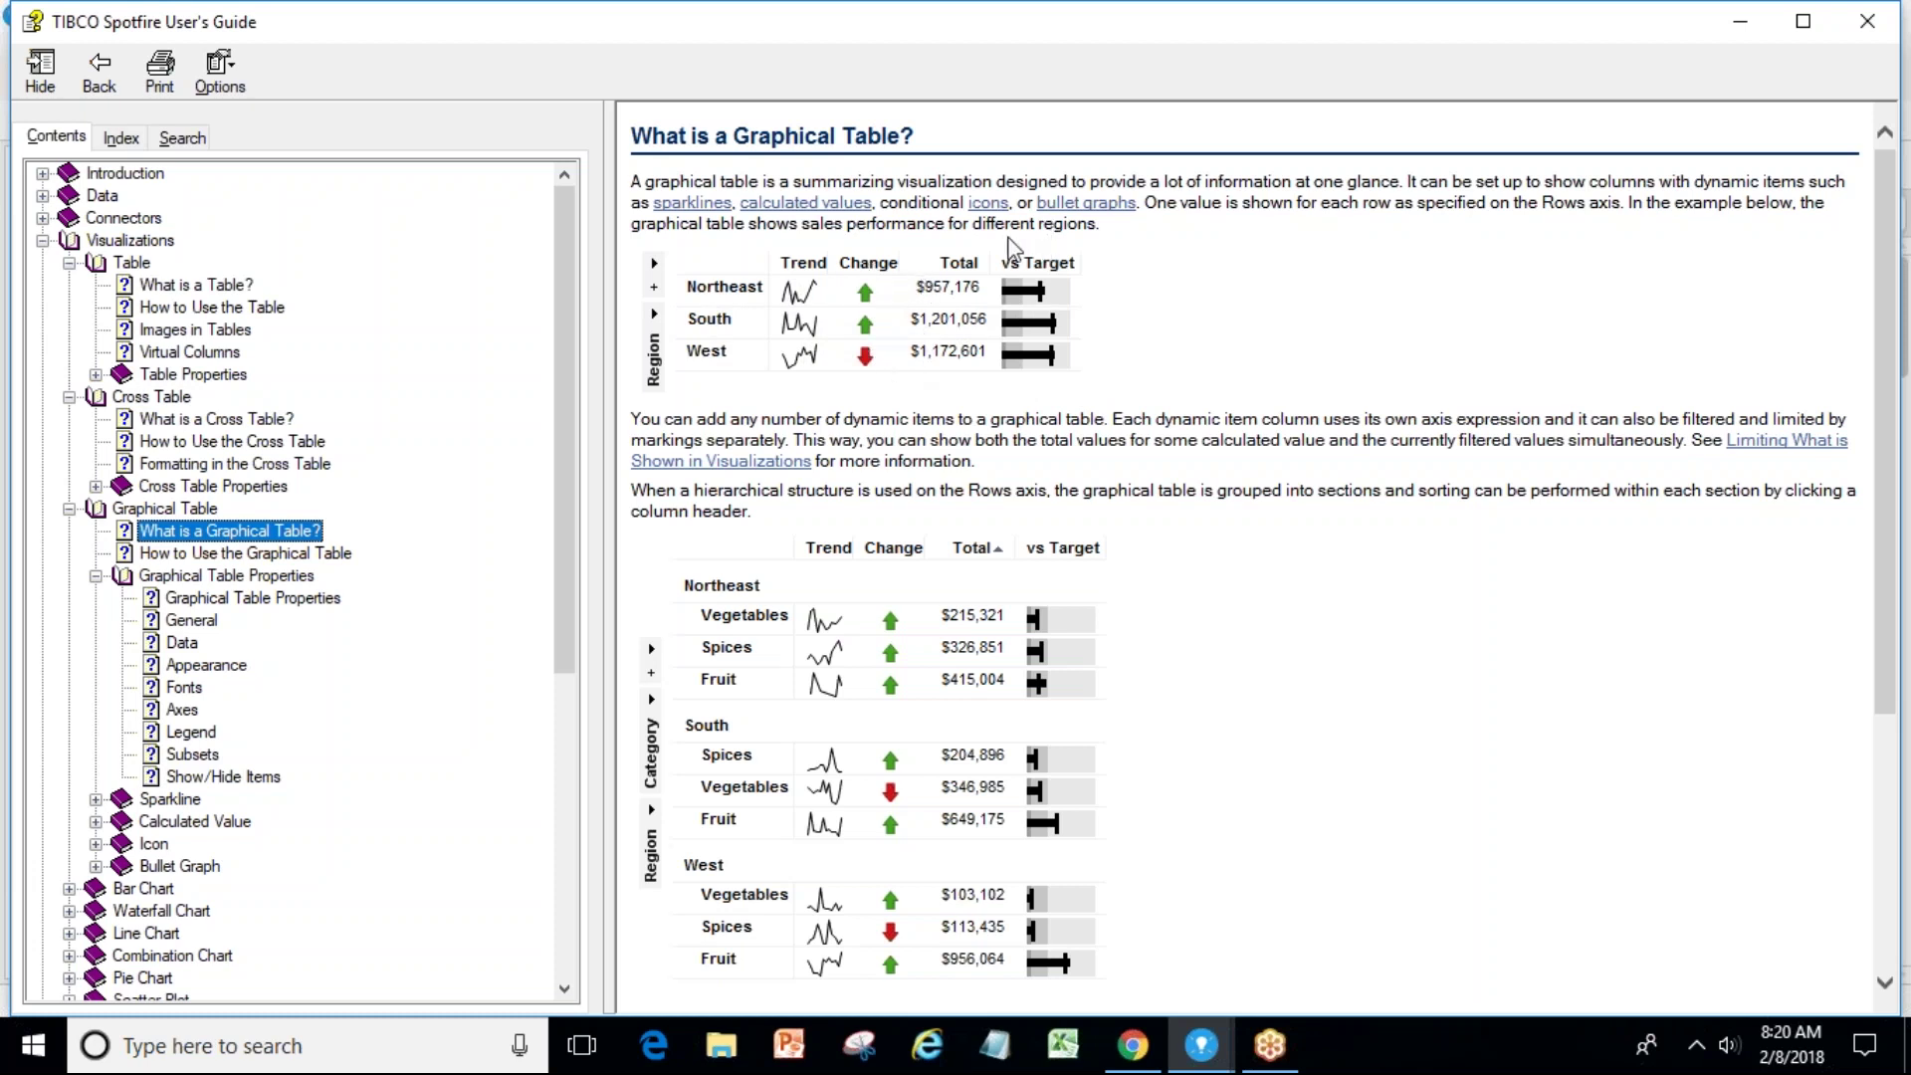
pyautogui.click(1857, 25)
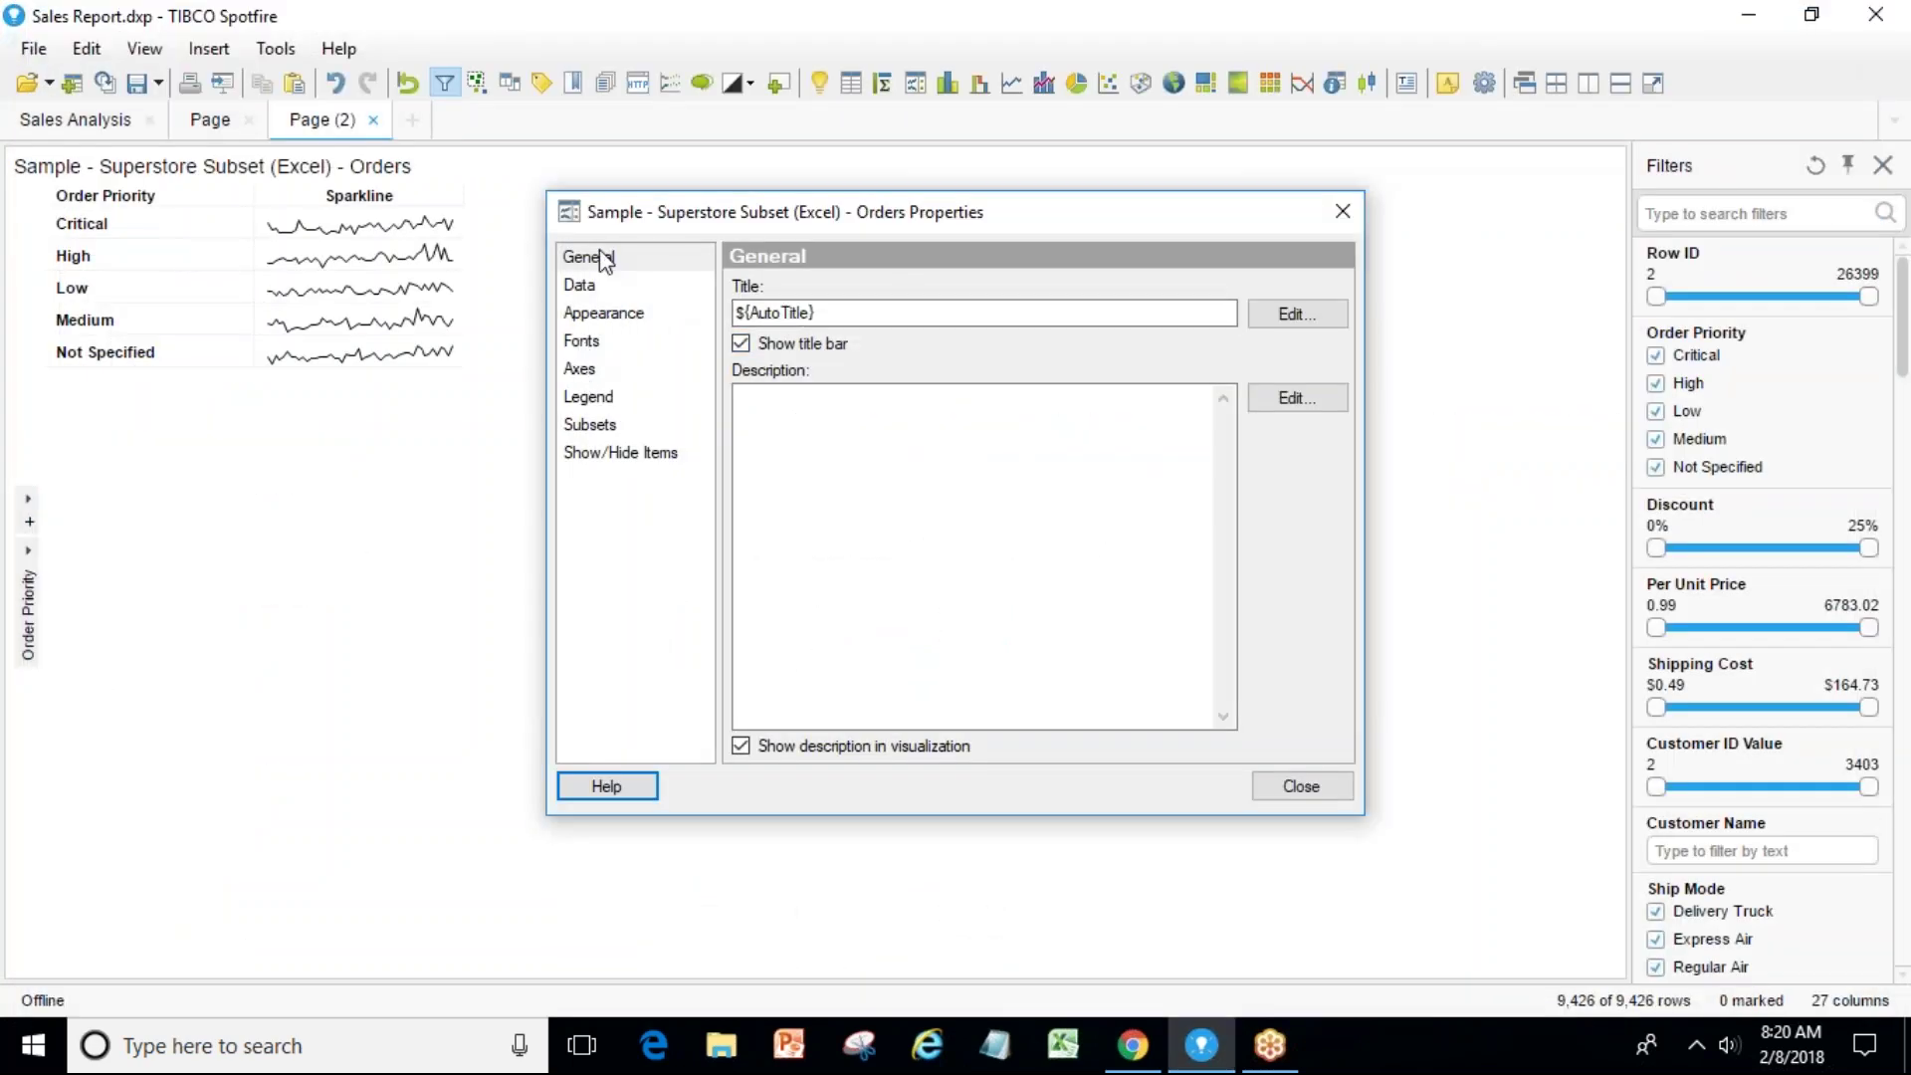
# Change the graphical table's rows axis to Region.
pyautogui.click(592, 287)
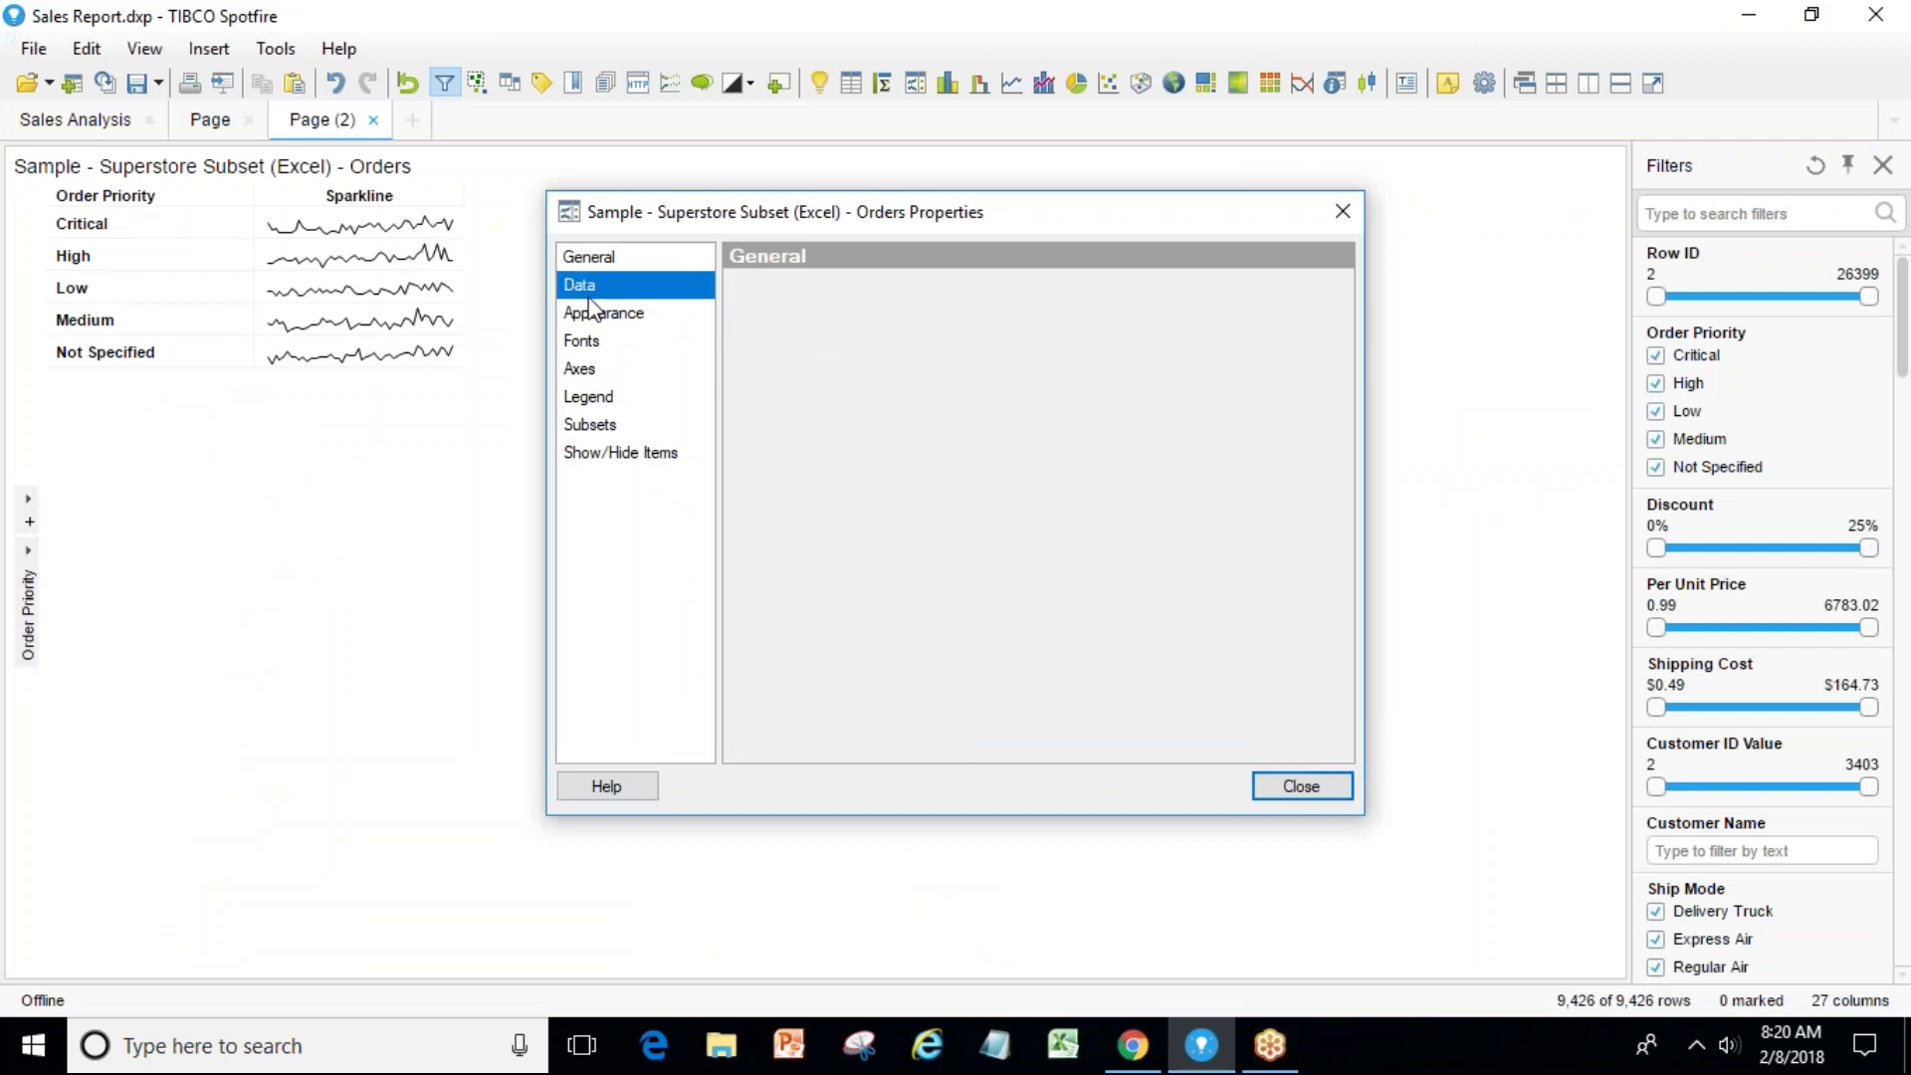
pyautogui.click(599, 313)
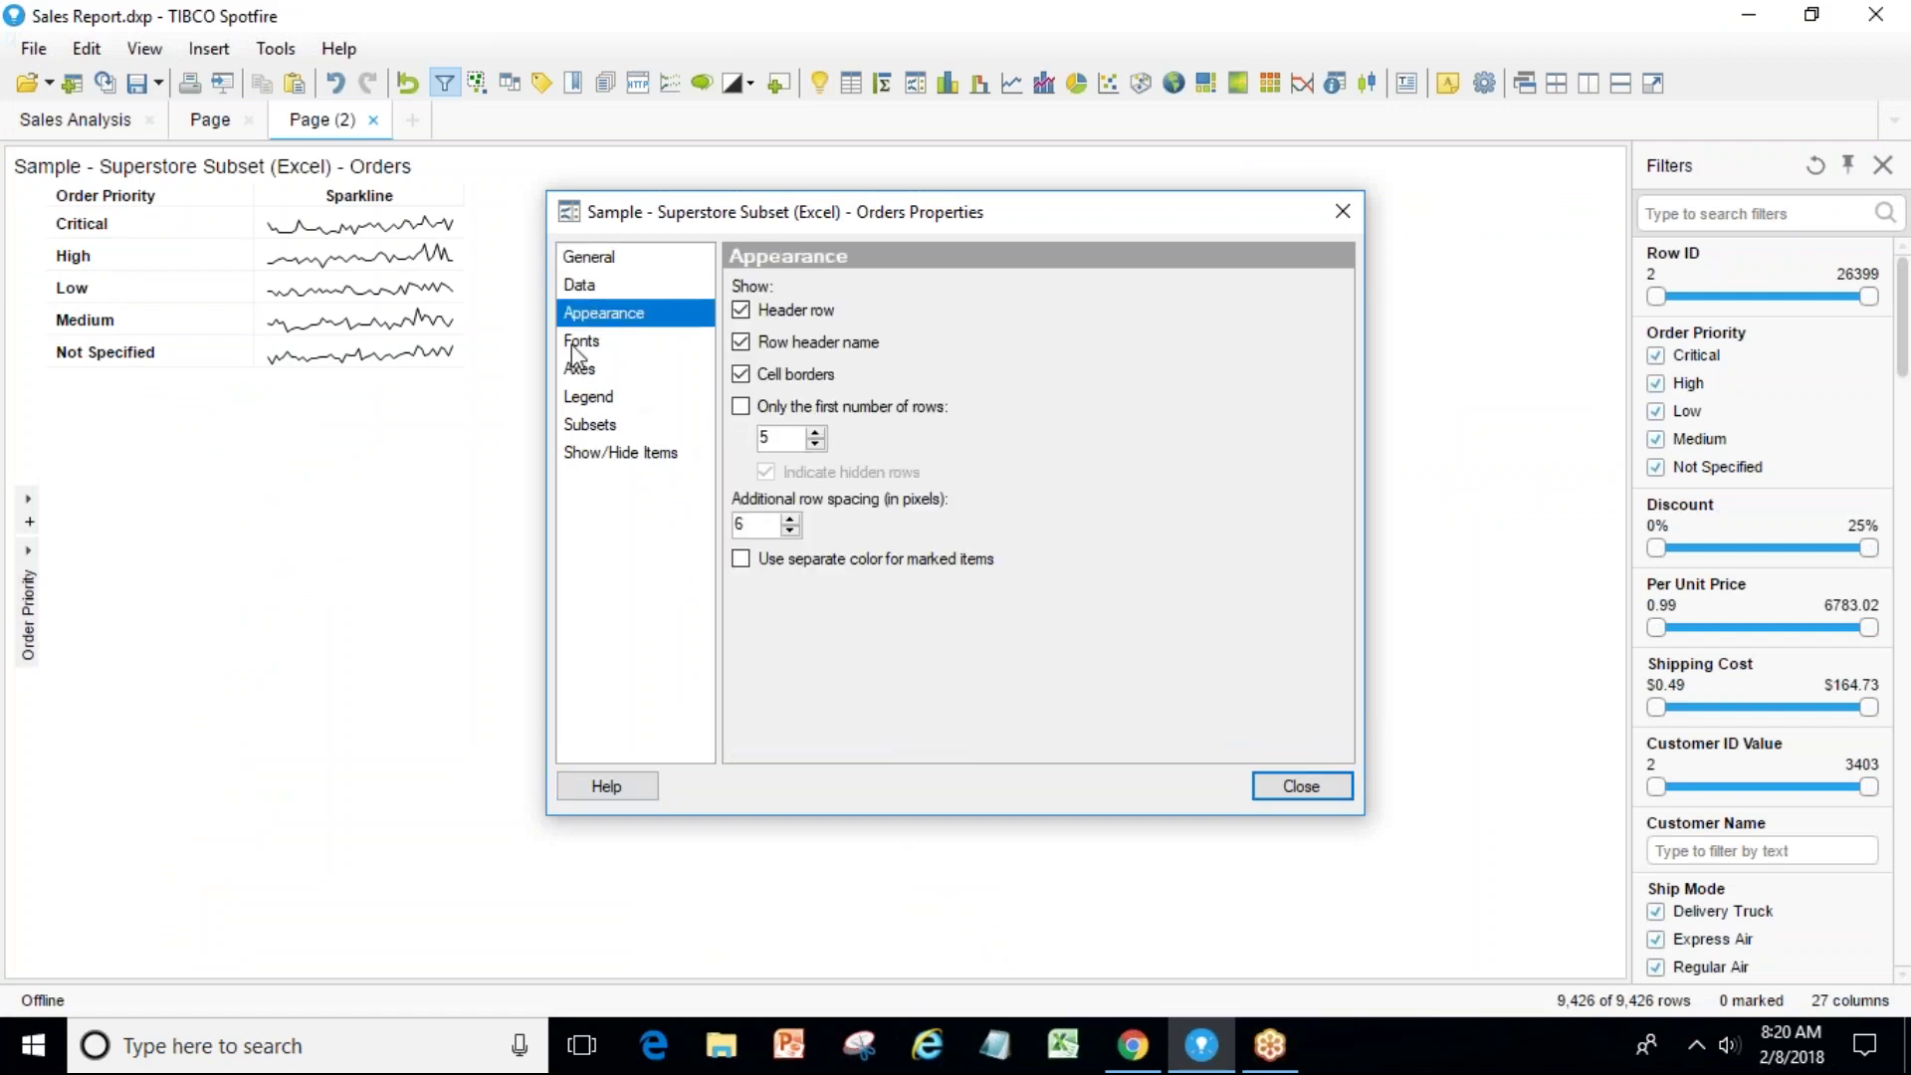
pyautogui.click(593, 375)
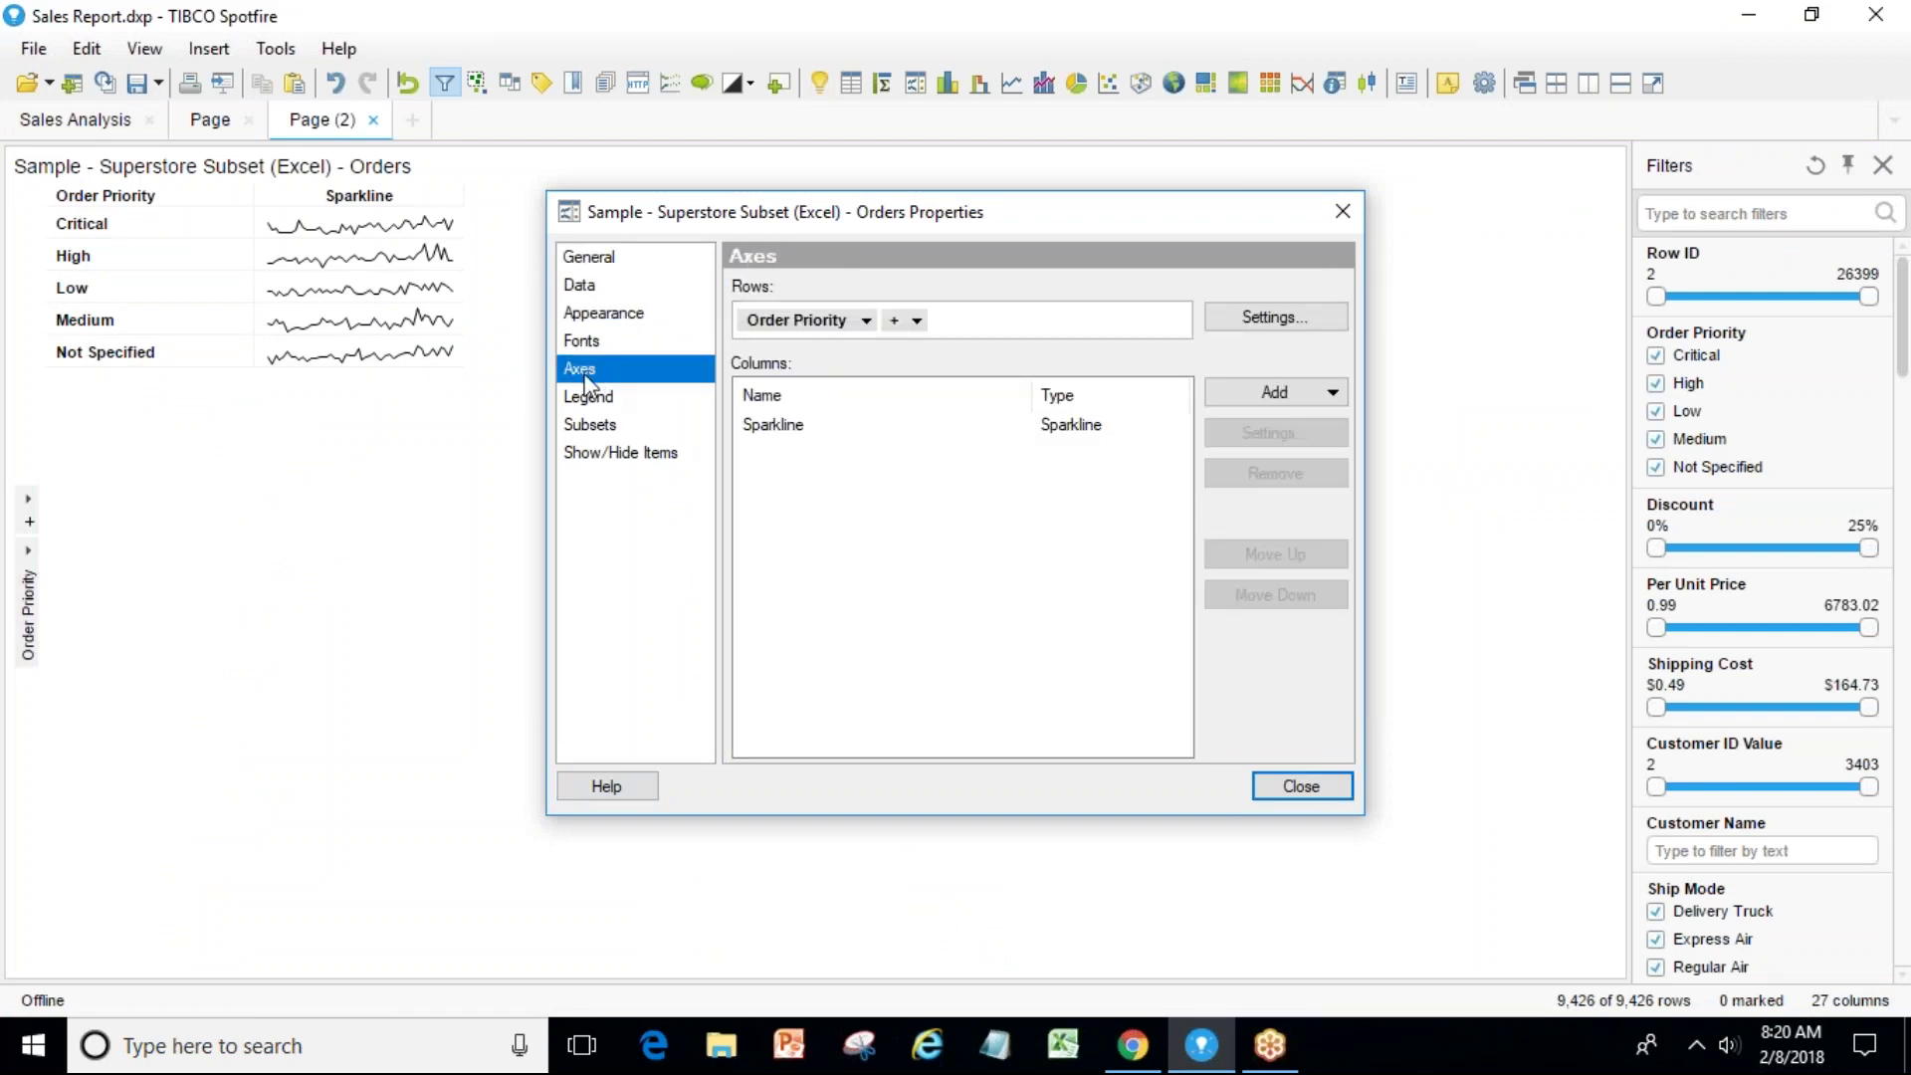
pyautogui.click(867, 322)
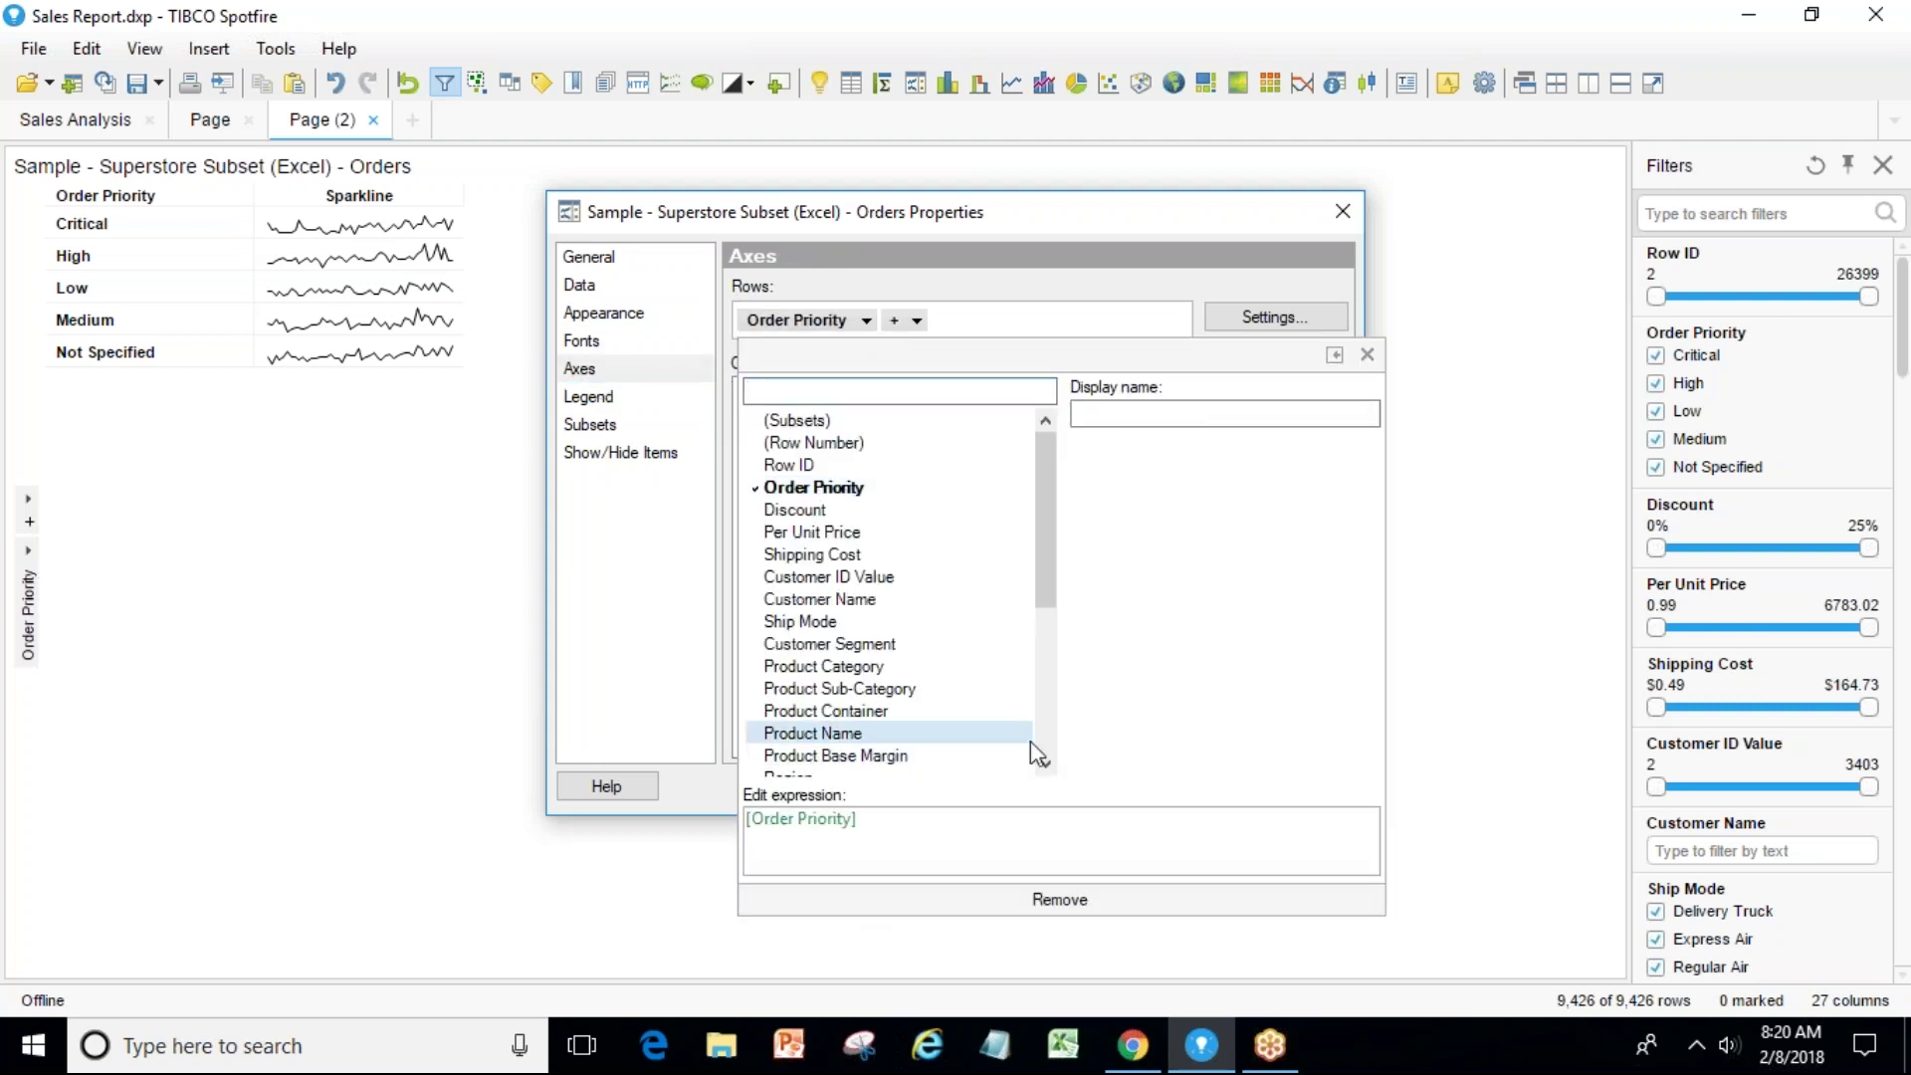
pyautogui.click(1045, 758)
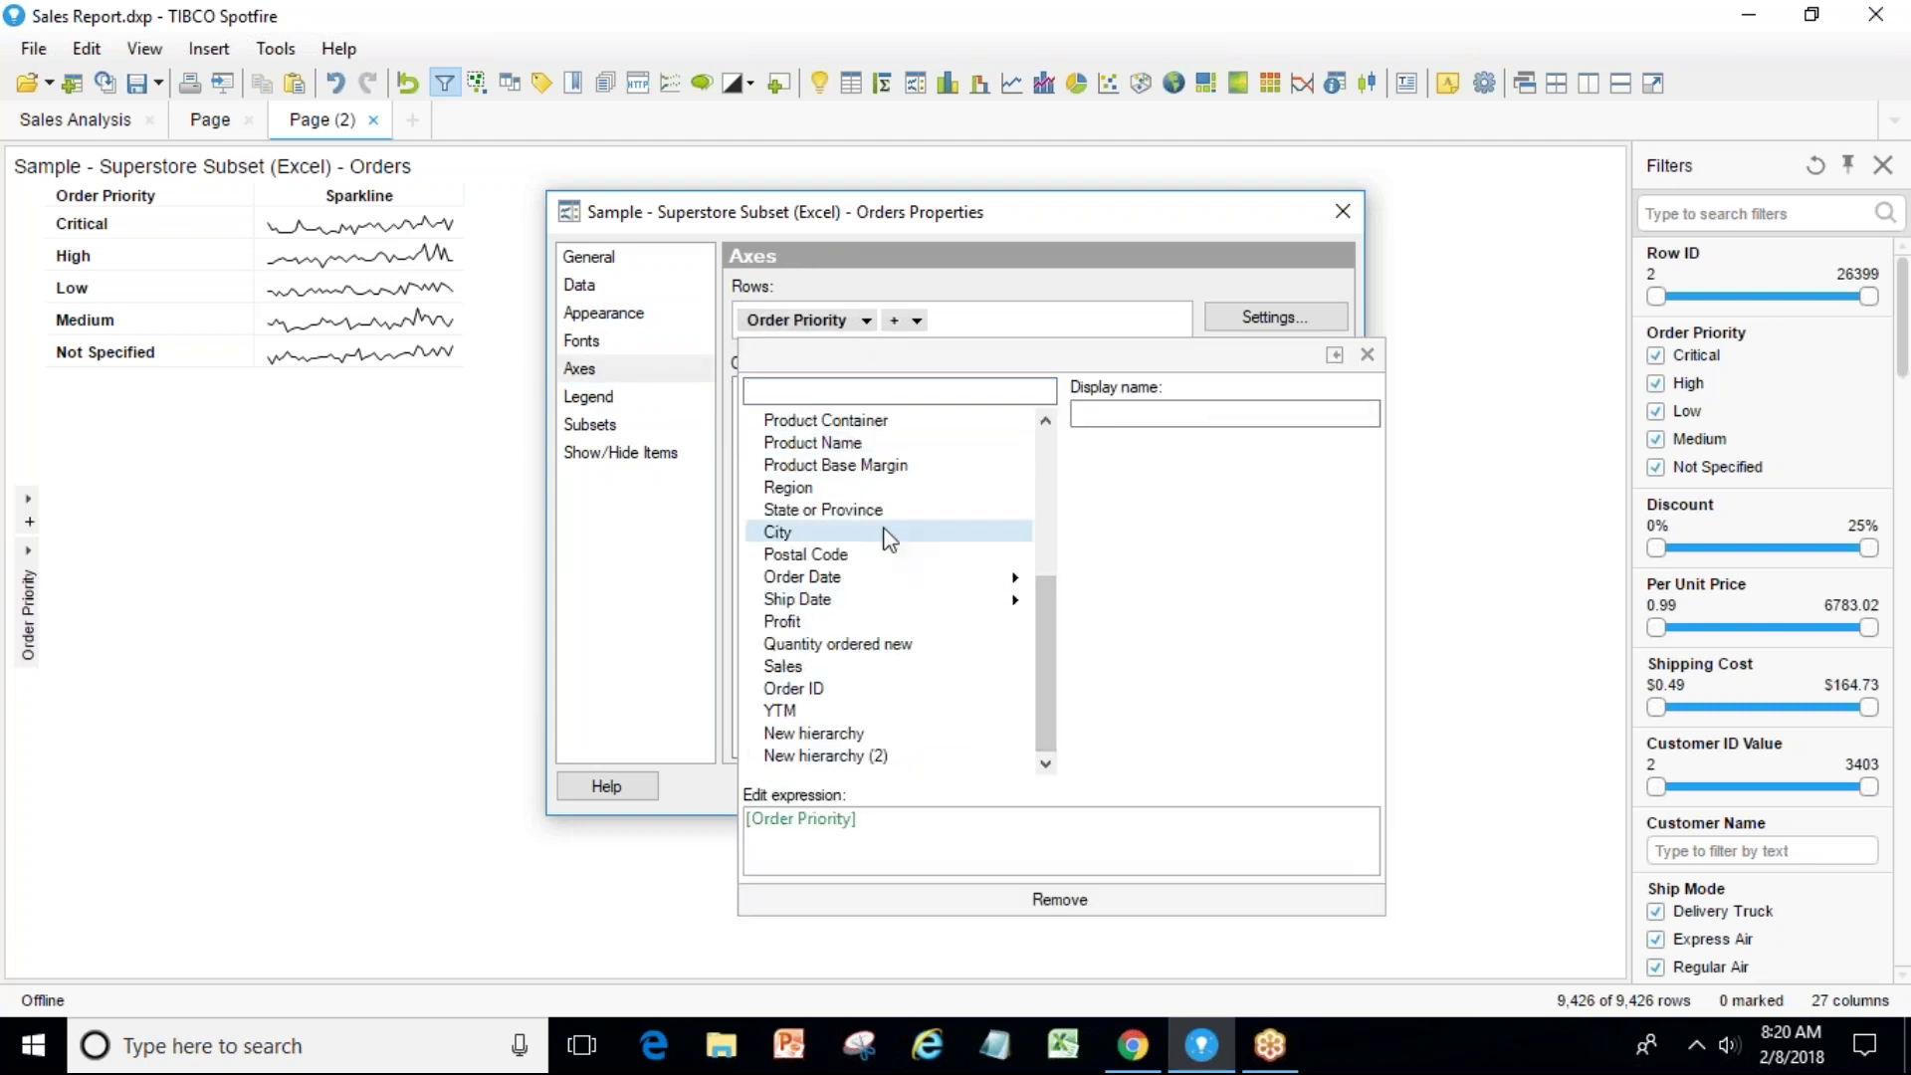
pyautogui.click(876, 490)
pyautogui.click(937, 266)
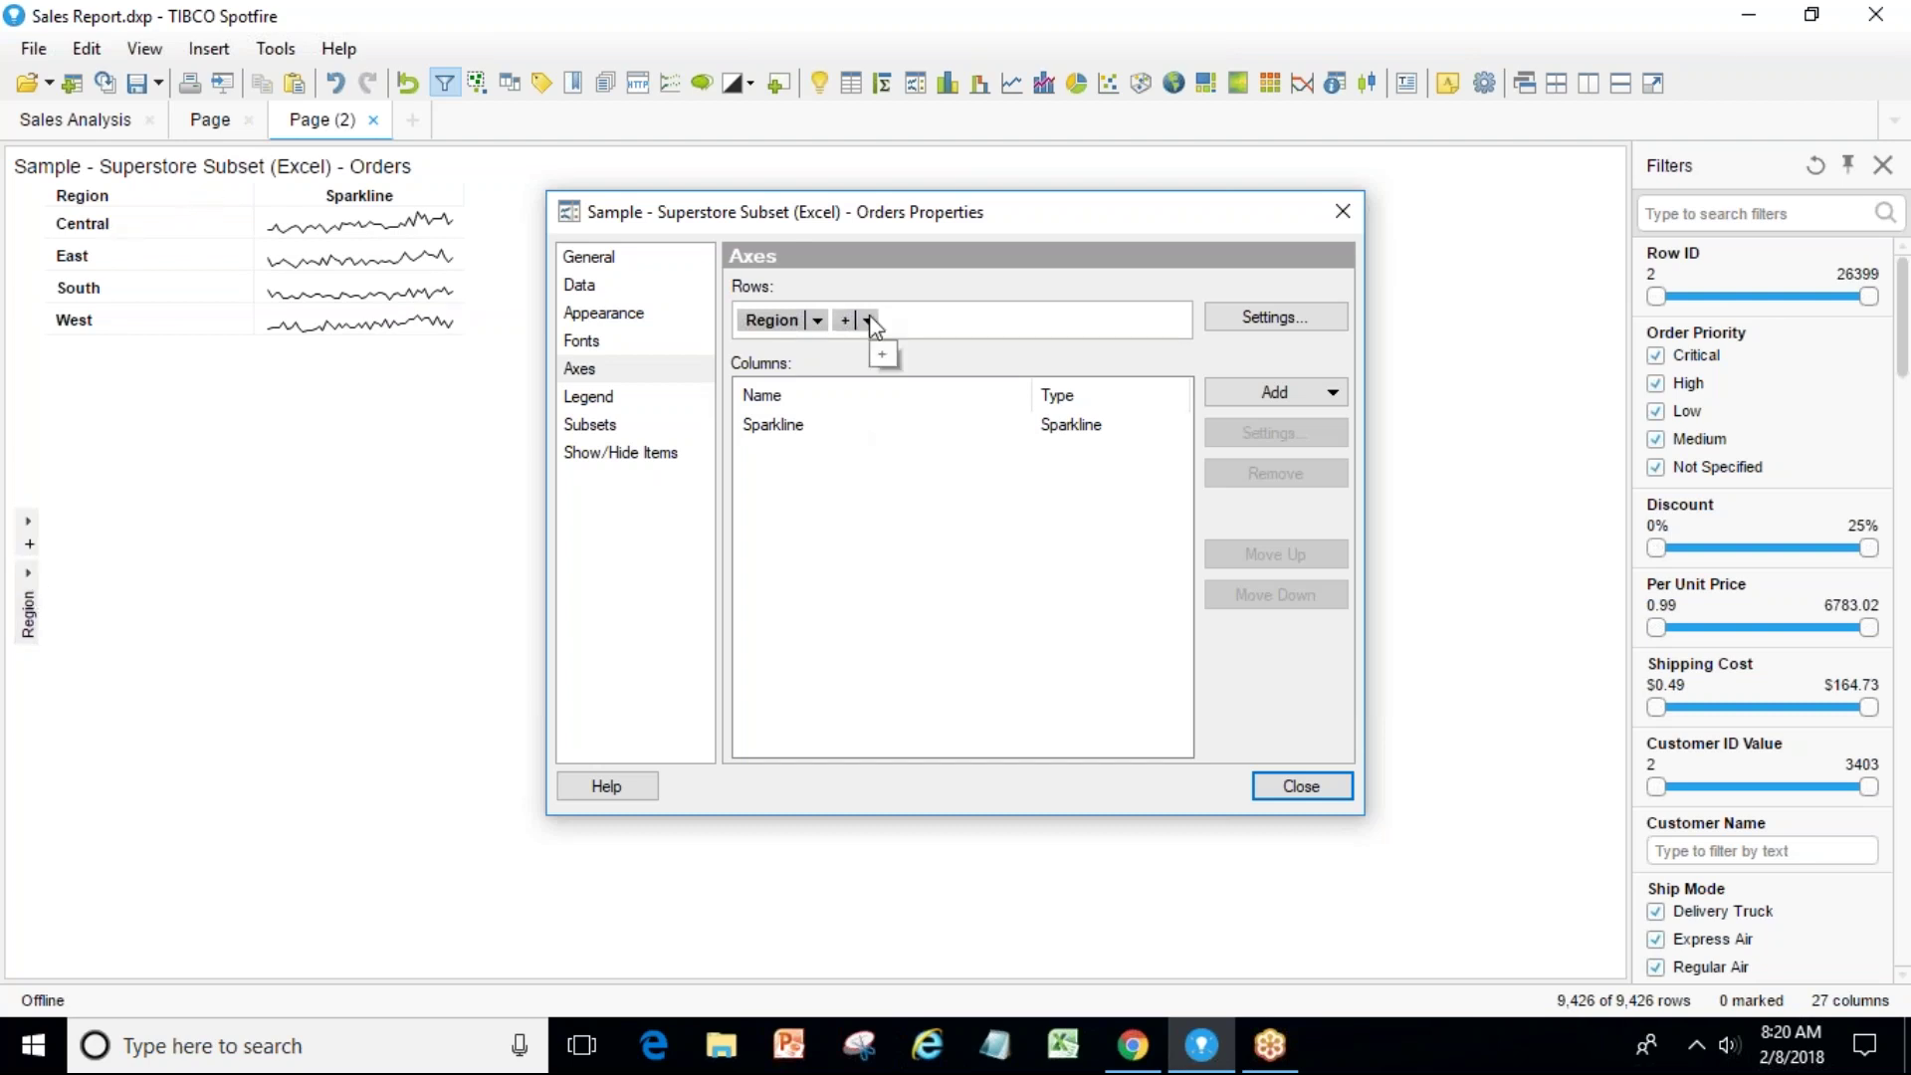
# Add a second sparkline column to the graphical table and remove it again.
pyautogui.click(925, 426)
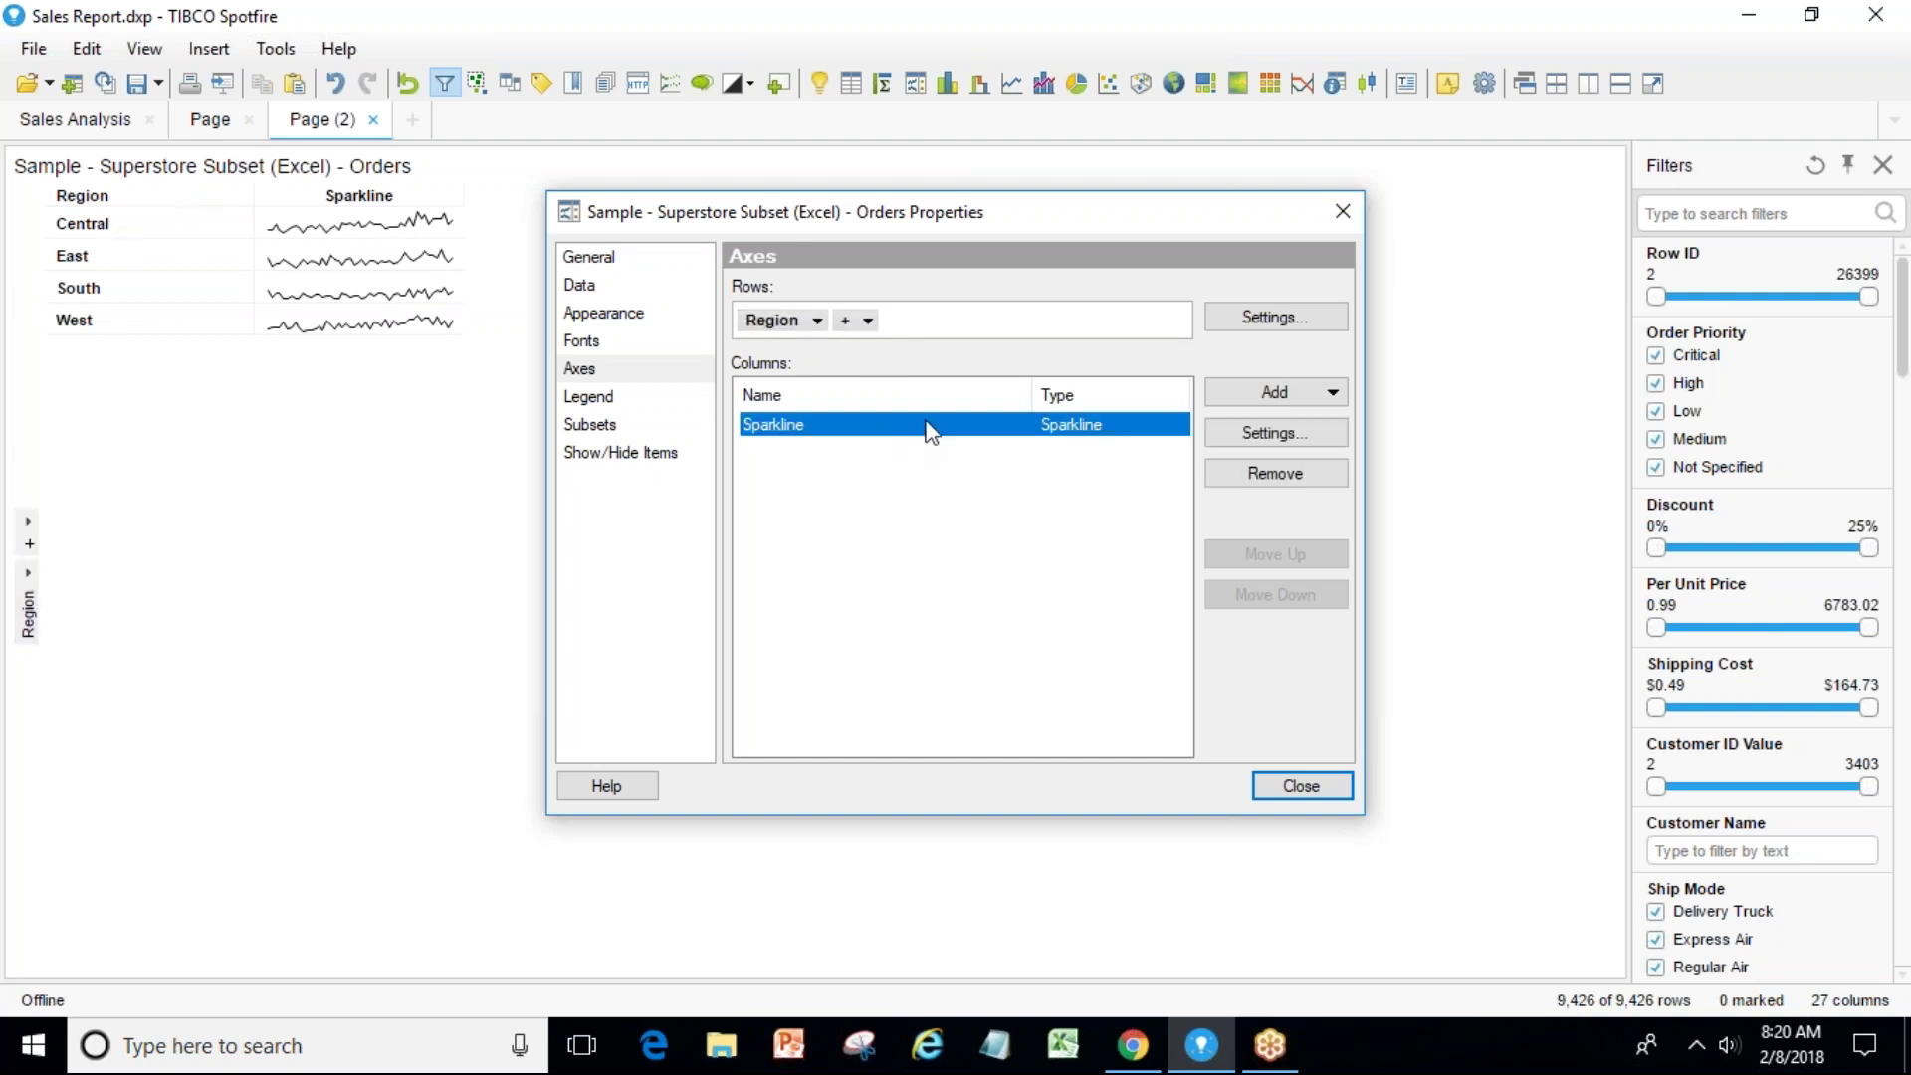
pyautogui.click(1299, 396)
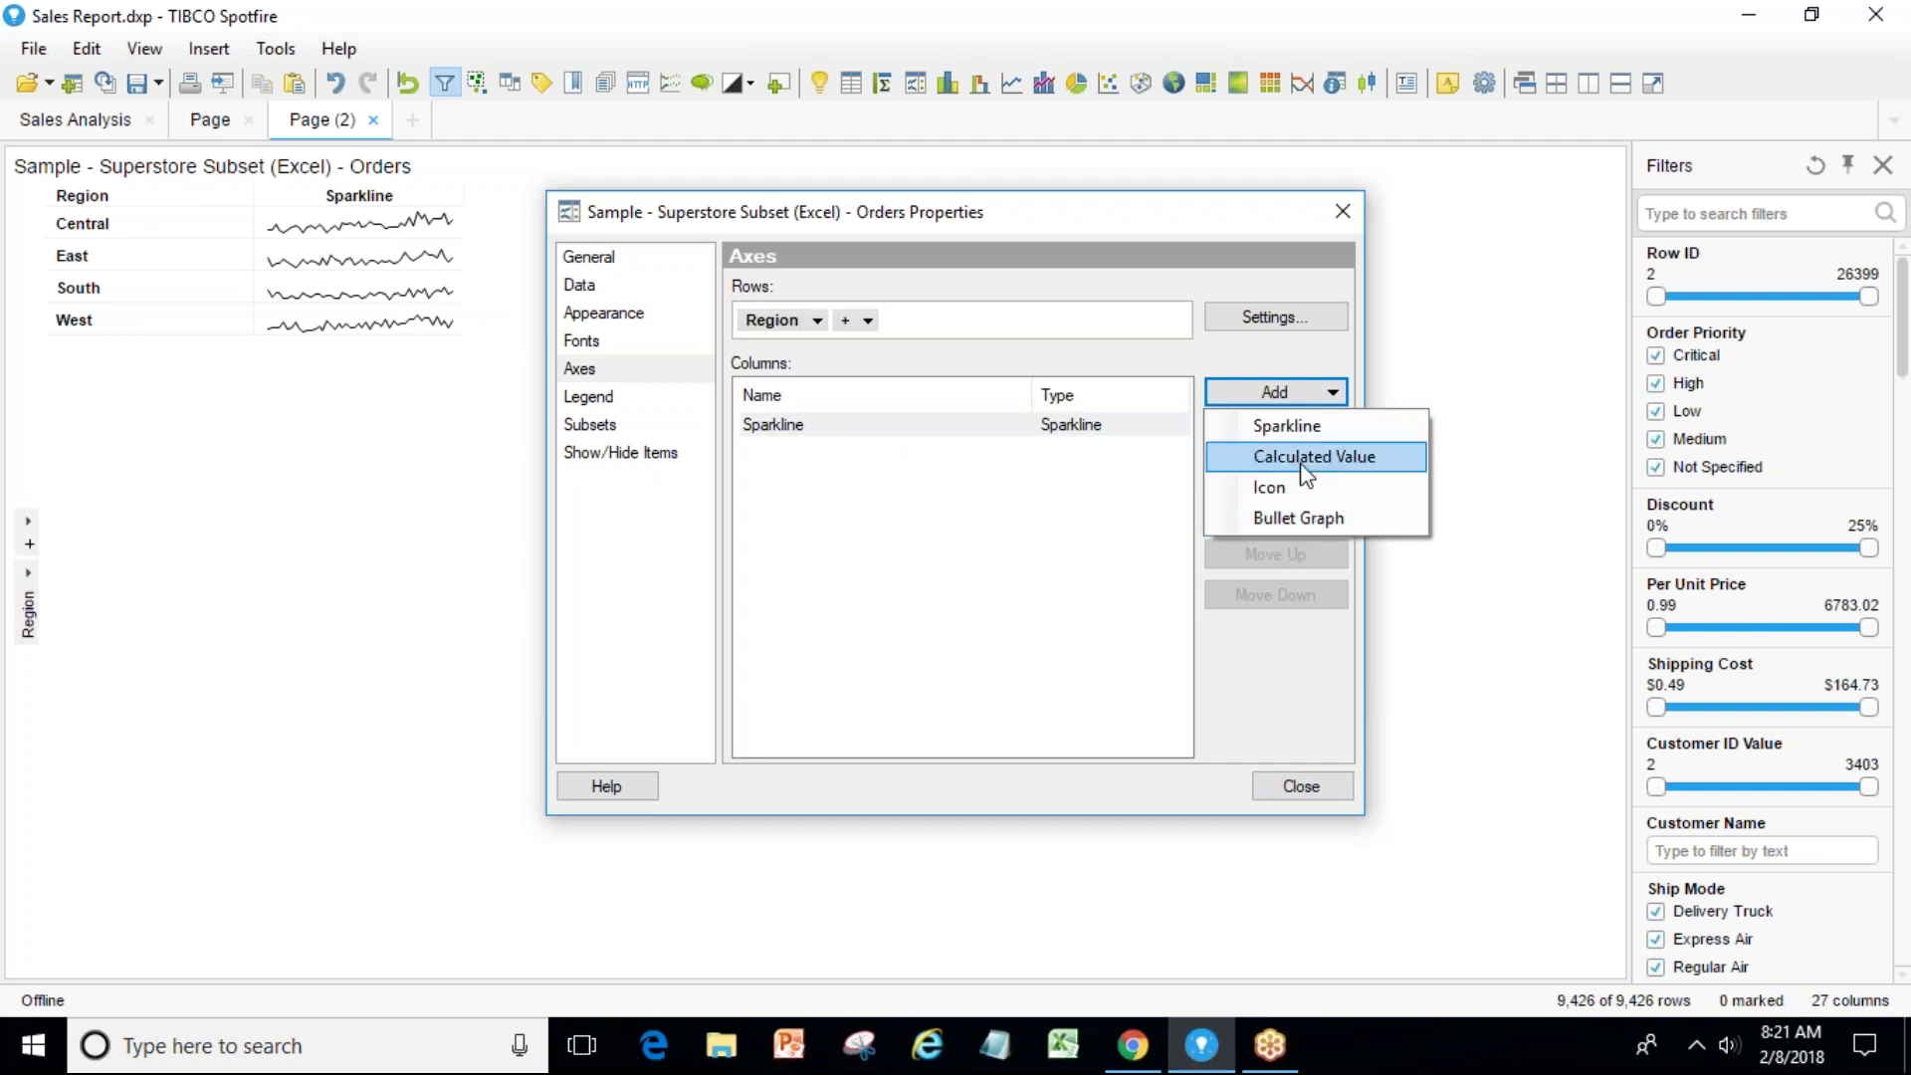
pyautogui.click(1334, 426)
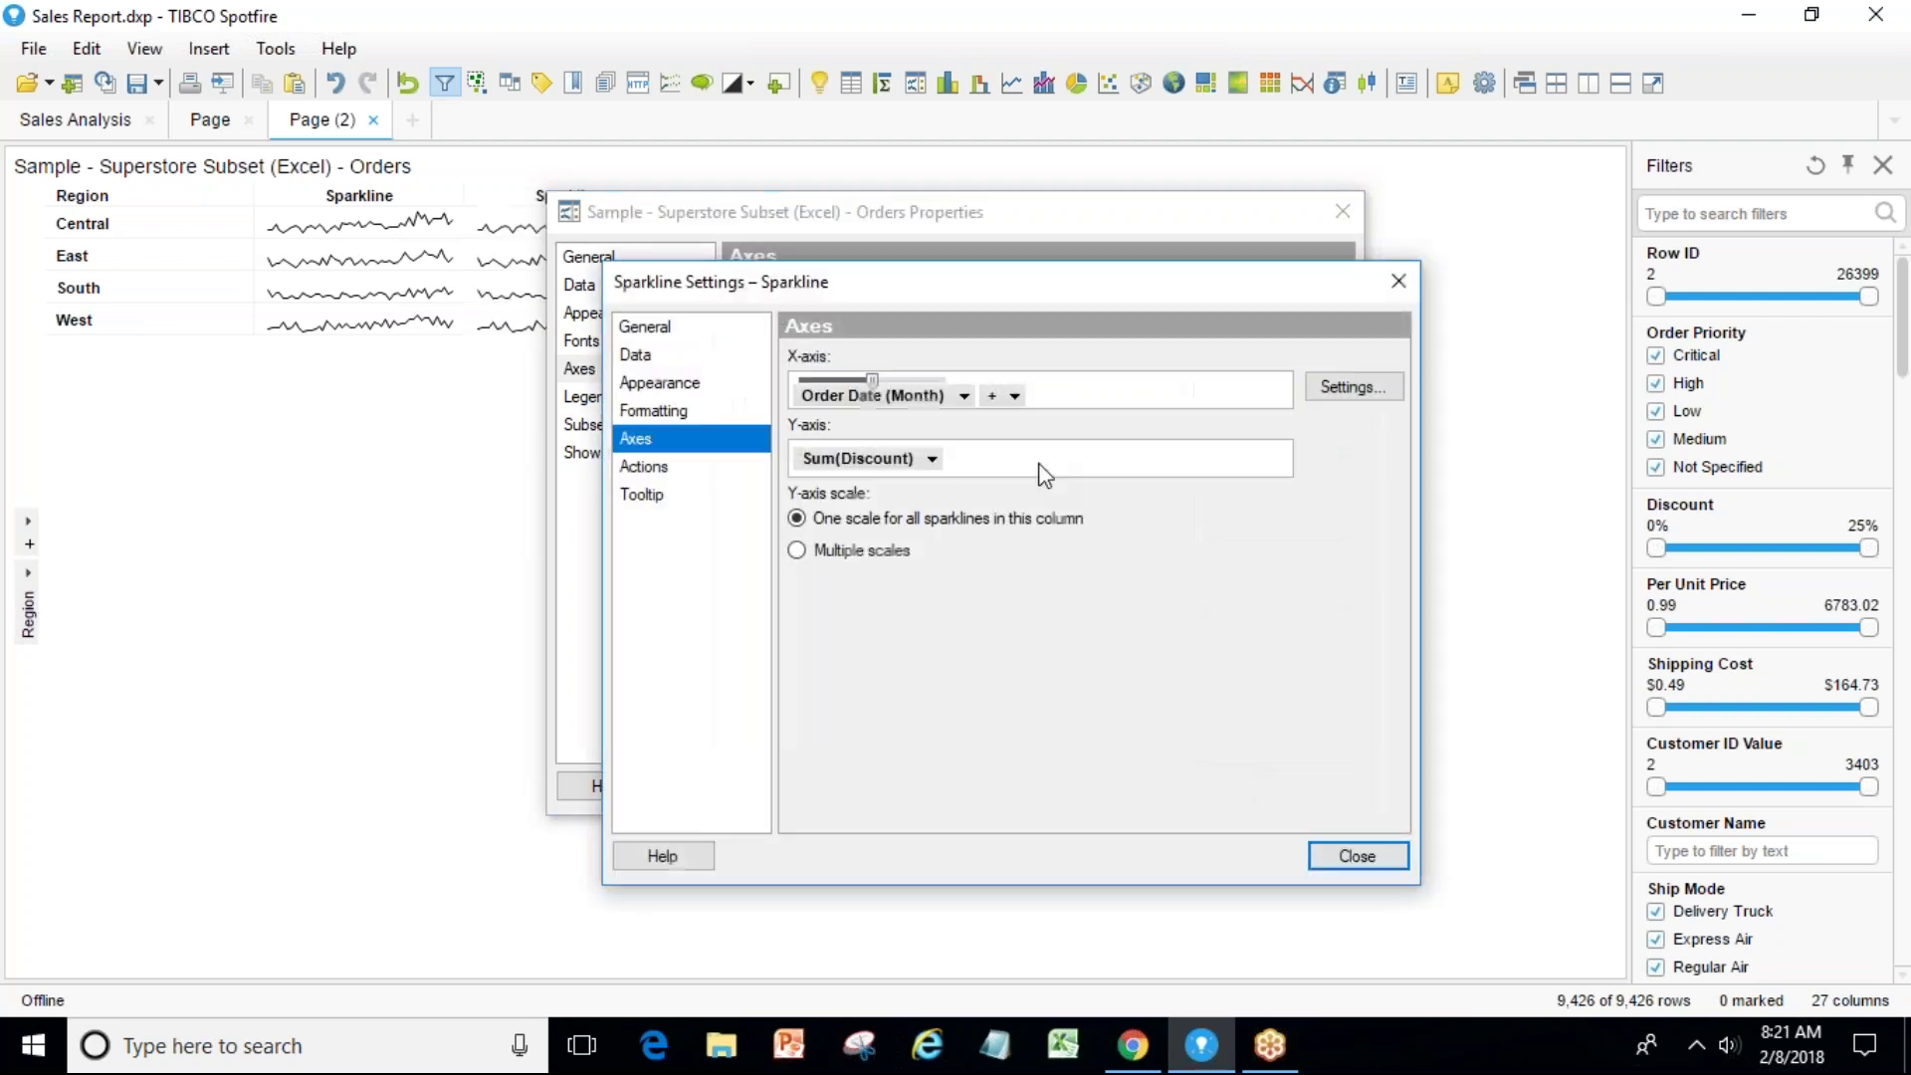
pyautogui.click(1357, 856)
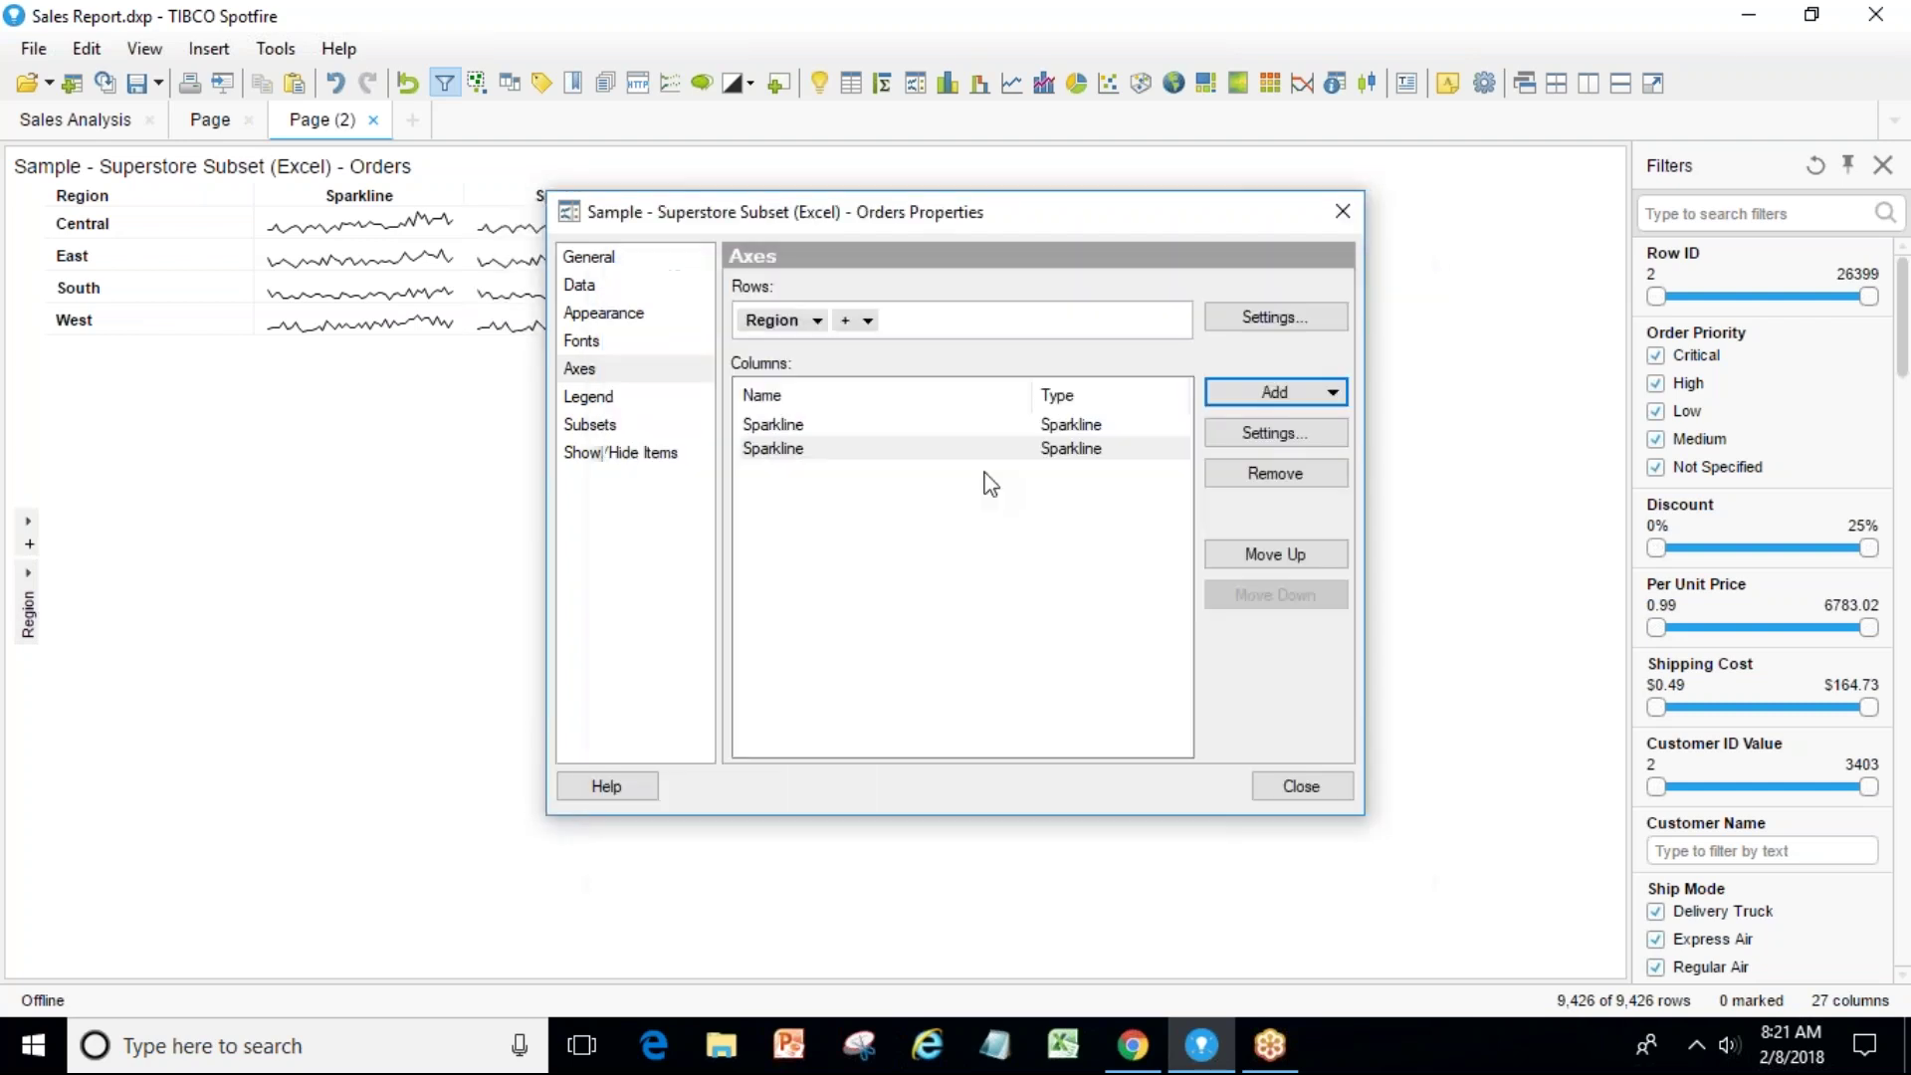
pyautogui.click(1035, 449)
pyautogui.click(1278, 474)
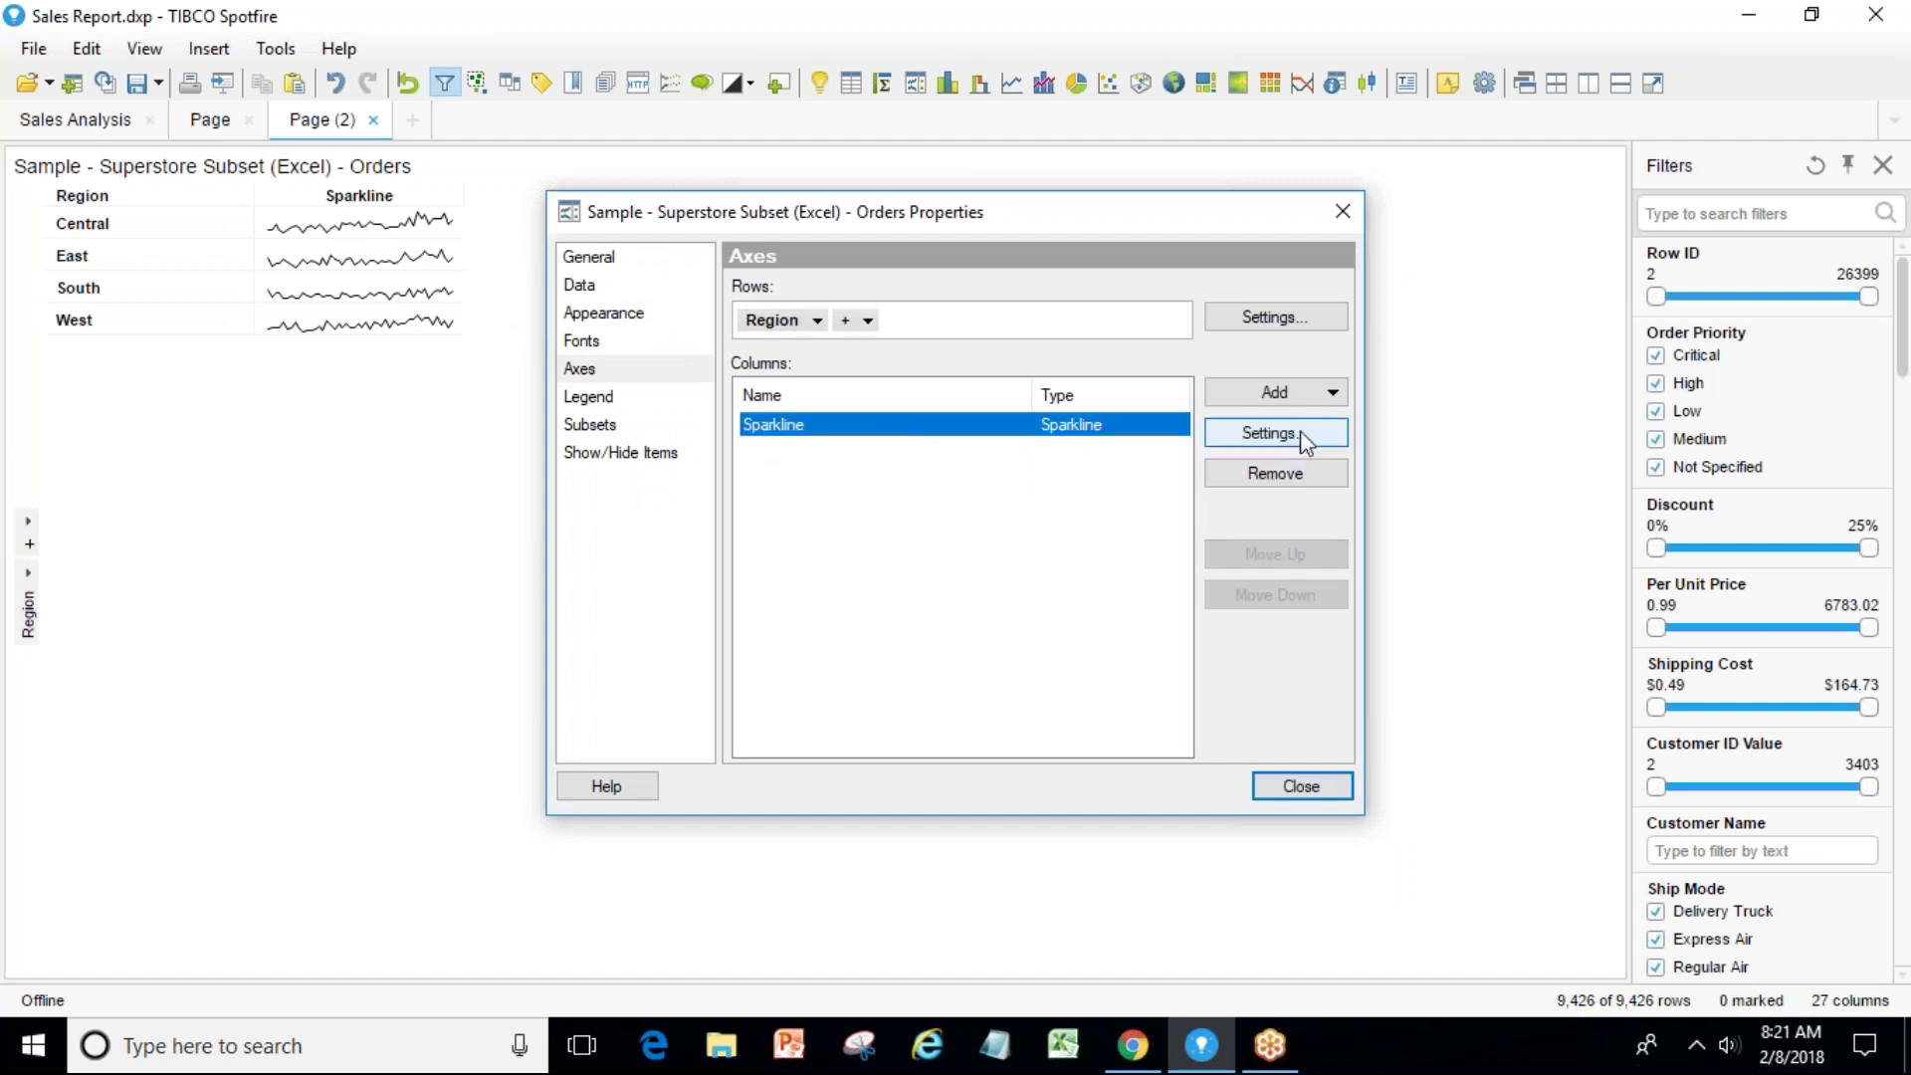
# Rename the remaining sparkline column as Trend.
pyautogui.click(1265, 433)
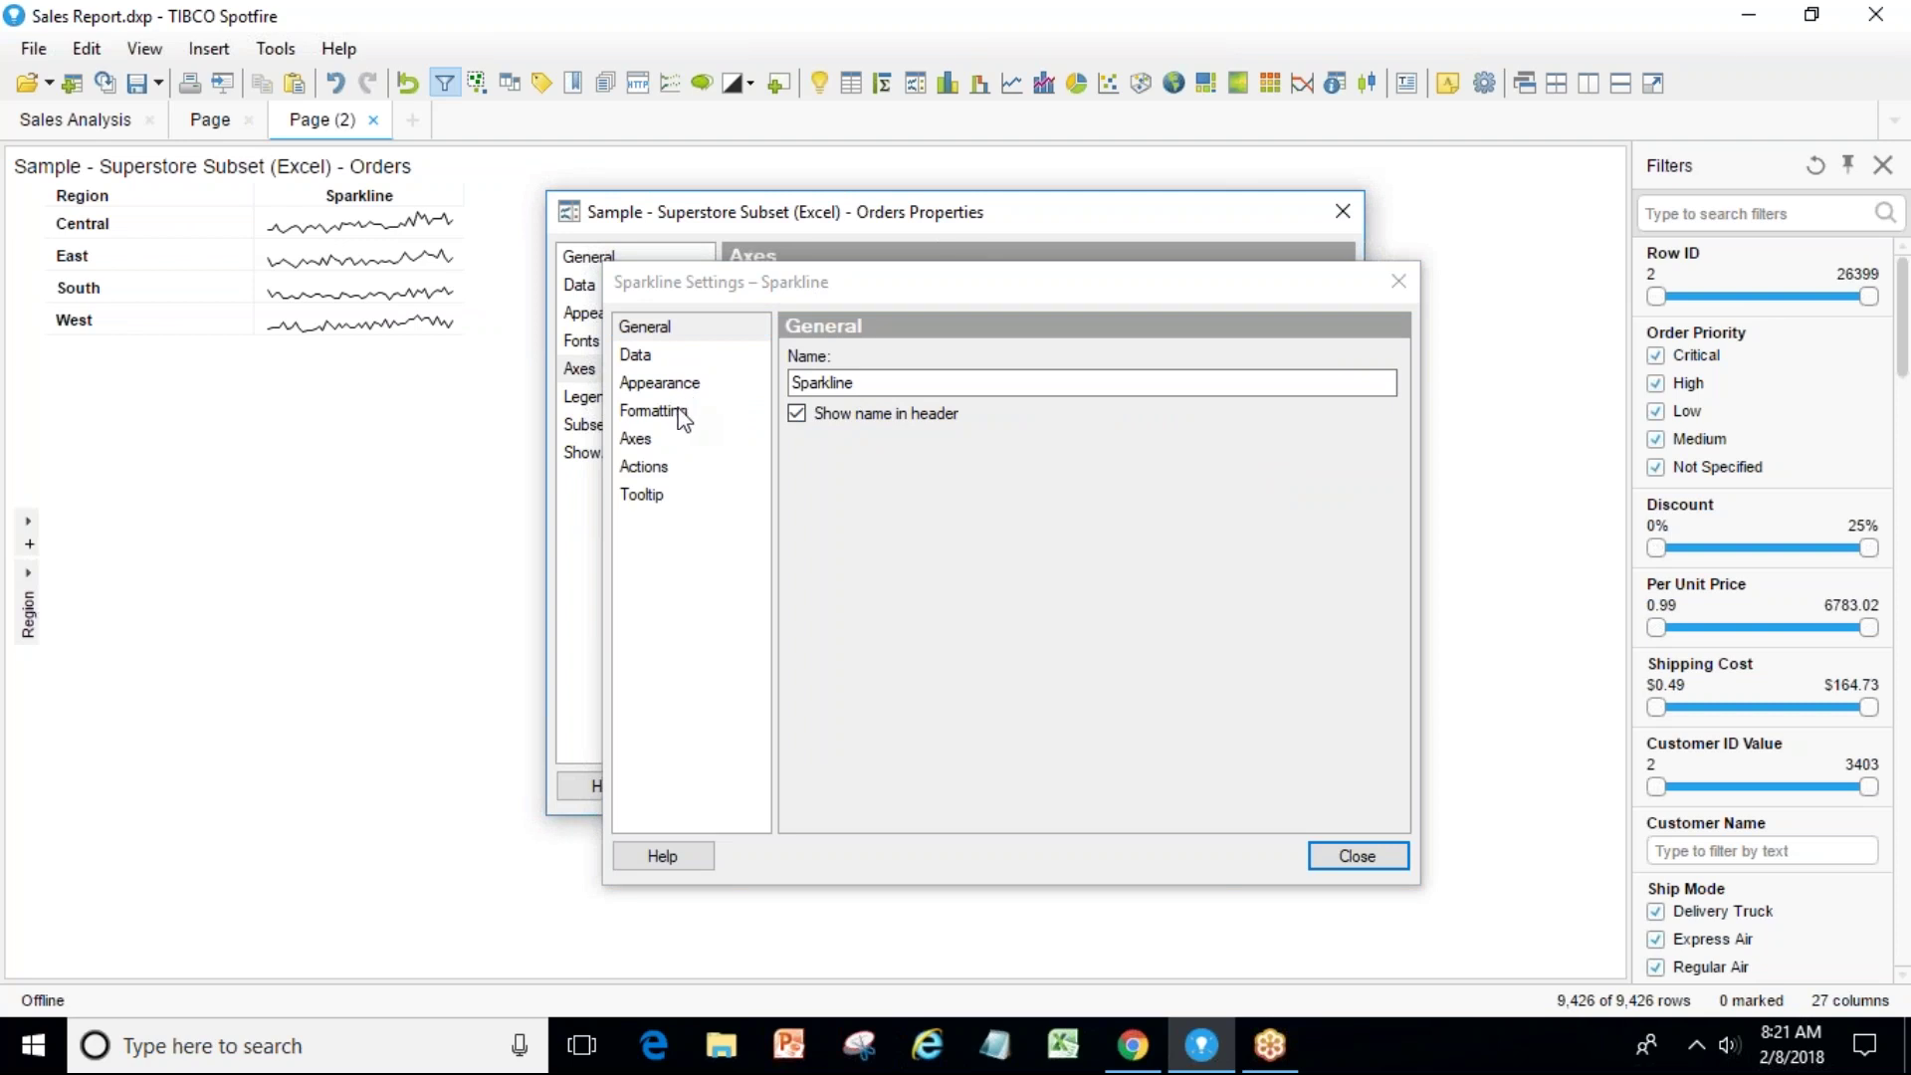
pyautogui.click(675, 336)
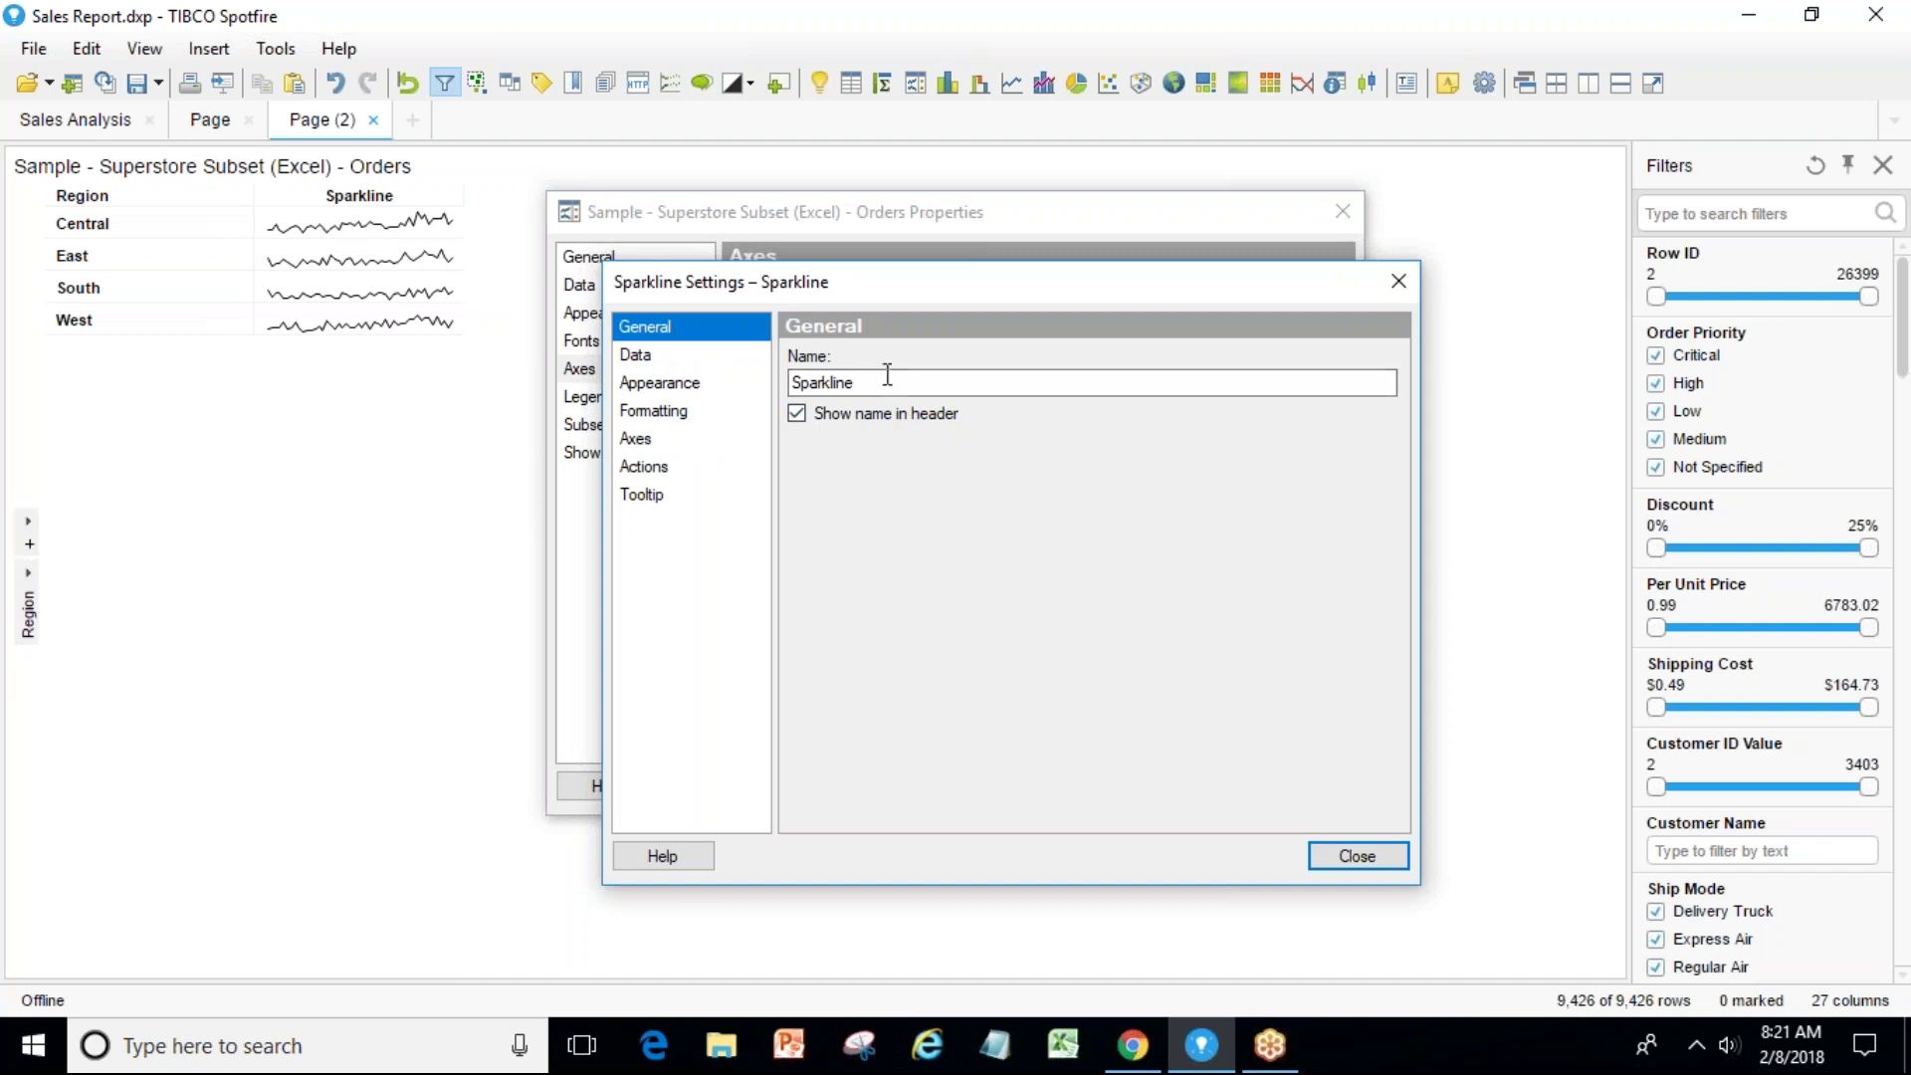
pyautogui.click(814, 379)
pyautogui.doubleClick(814, 379)
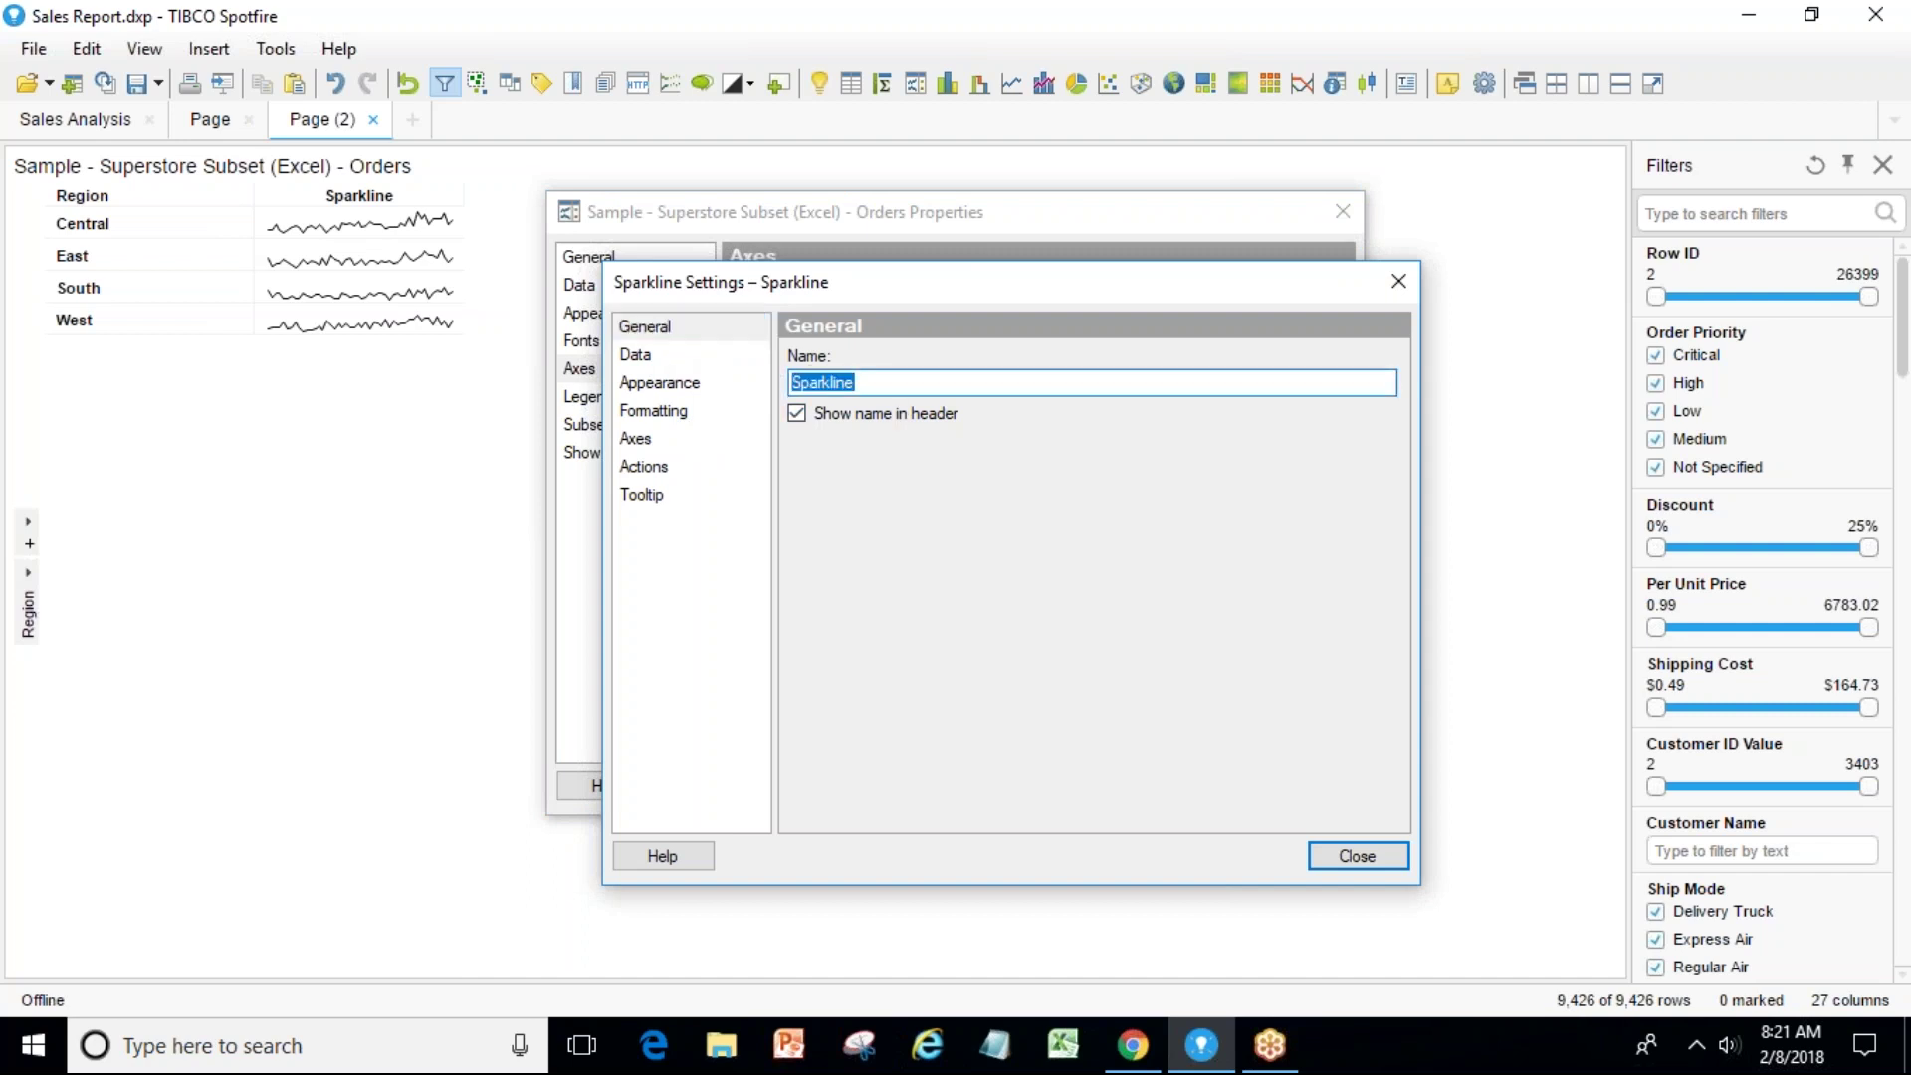
pyautogui.write('Trend')
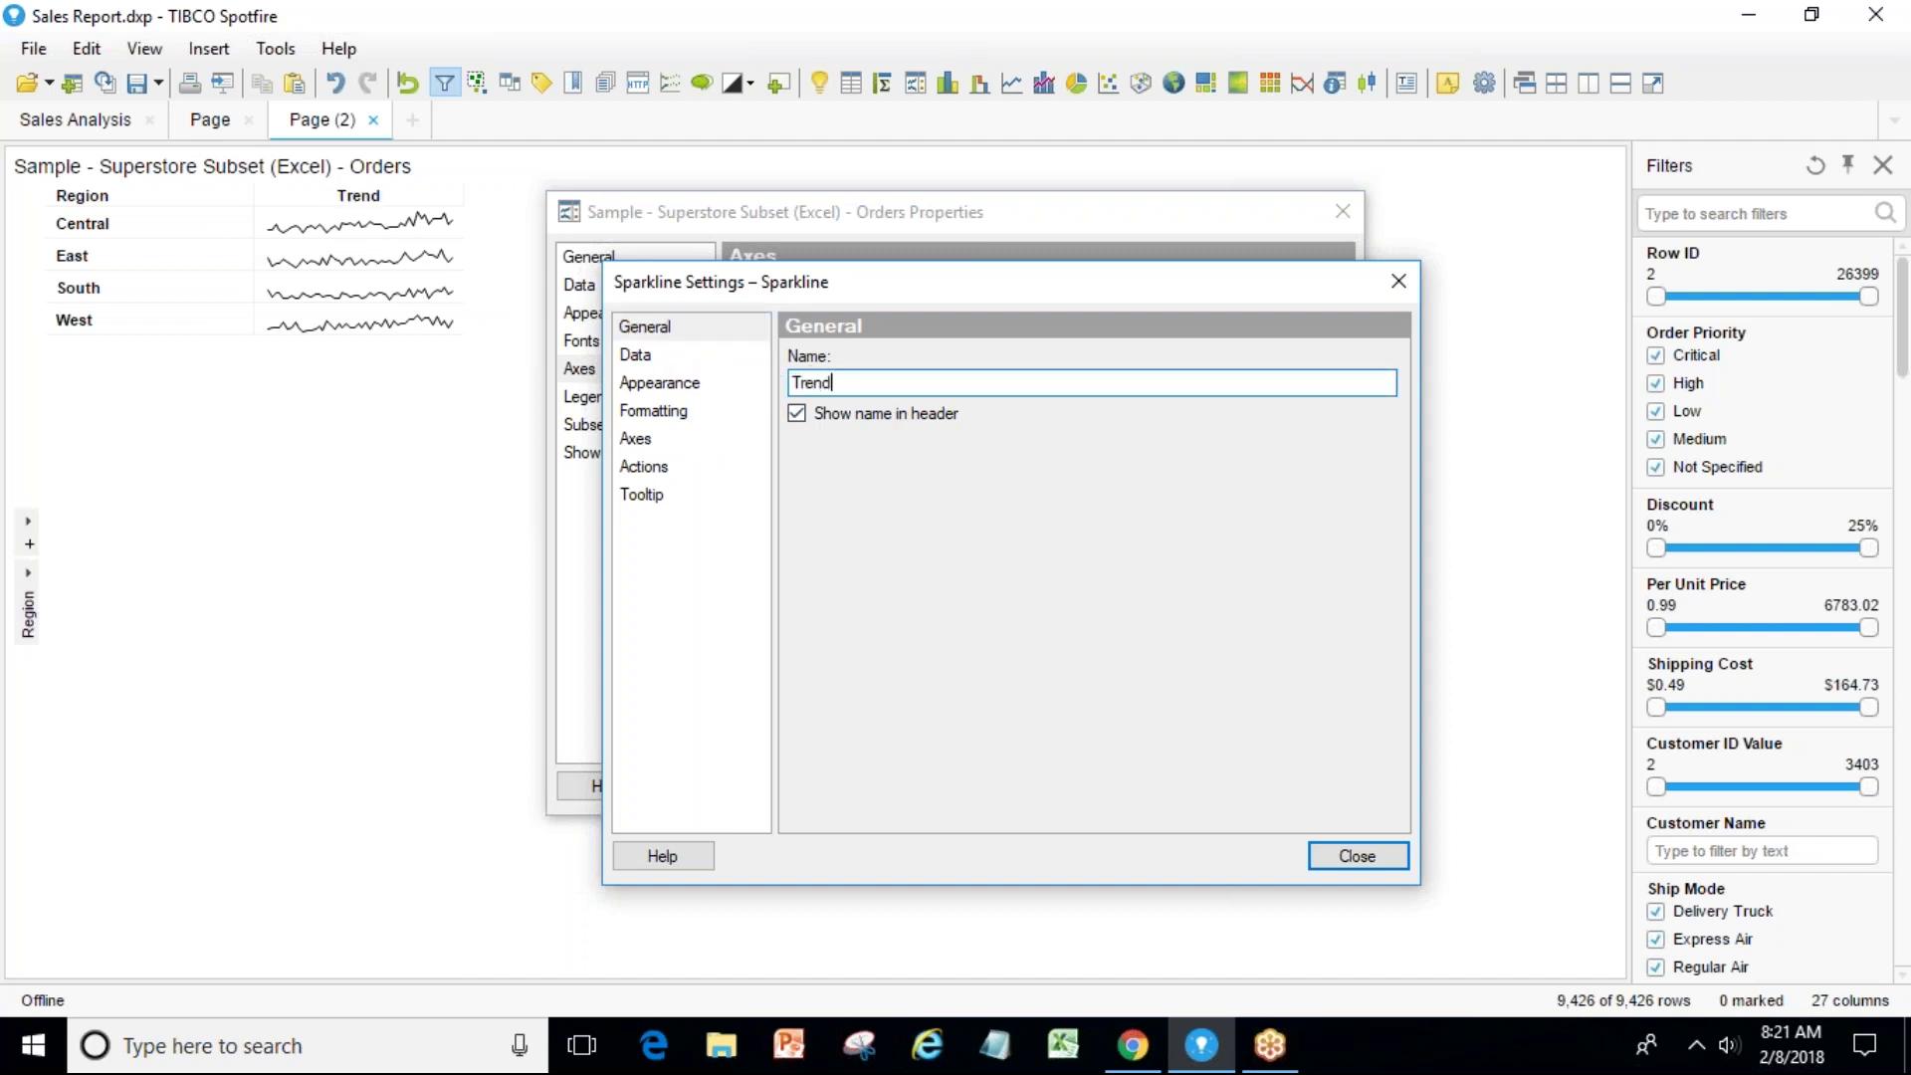
# Set the Trend sparkline's X-axis to the plain Order Date without a date hierarchy.
pyautogui.click(686, 364)
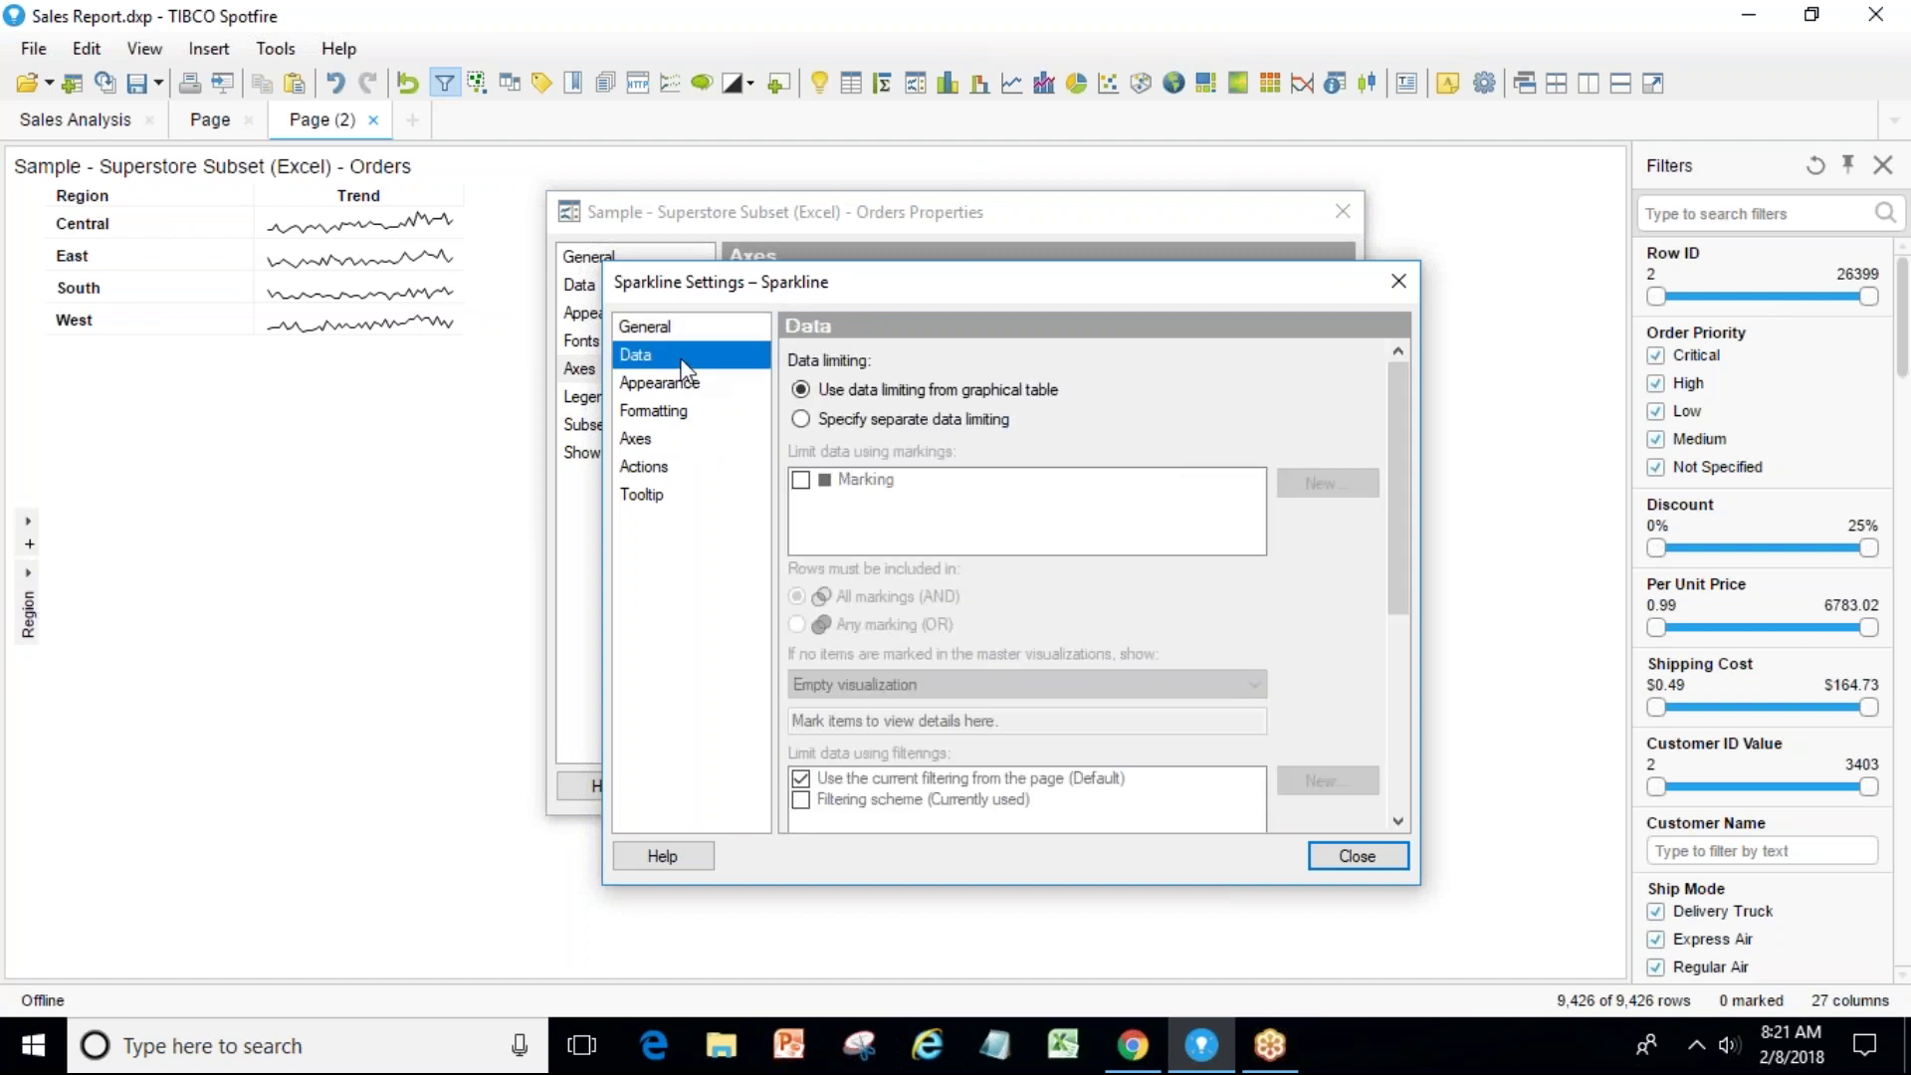
pyautogui.click(663, 385)
pyautogui.click(680, 423)
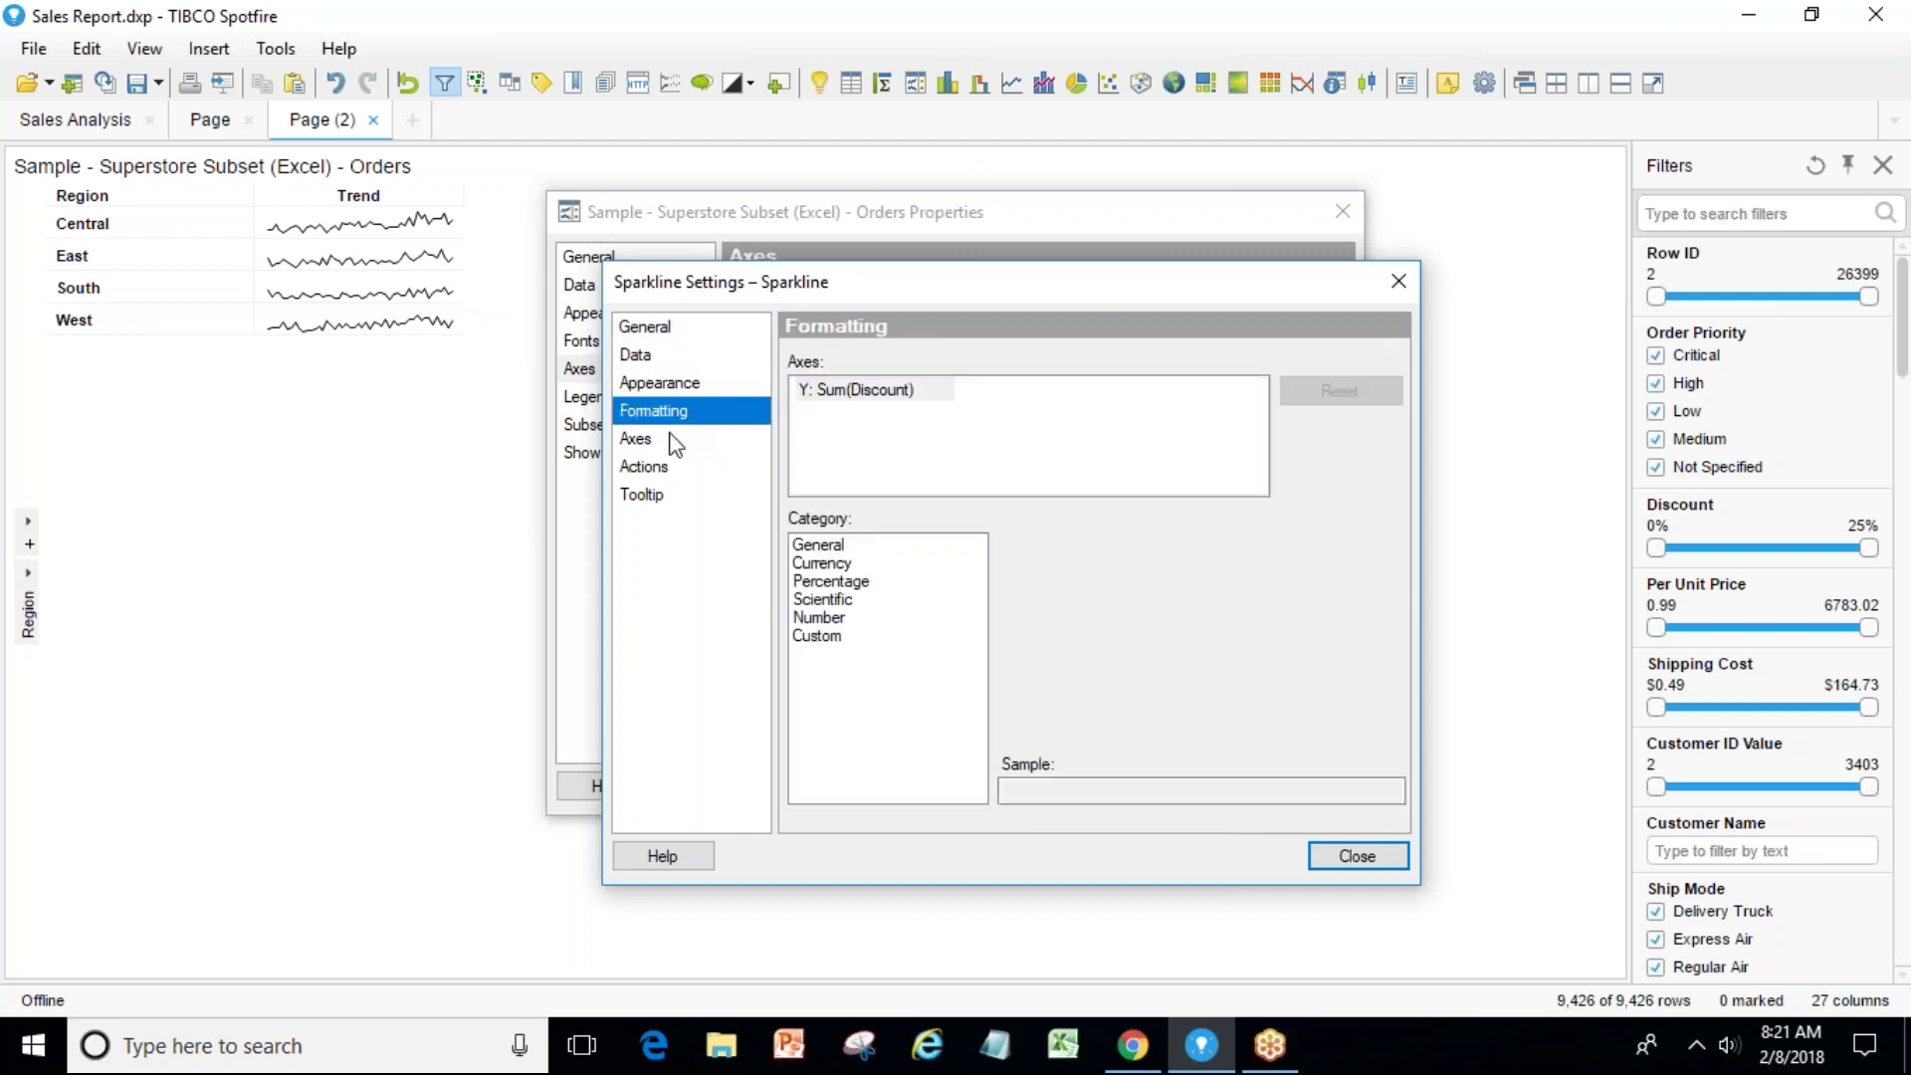
pyautogui.click(670, 439)
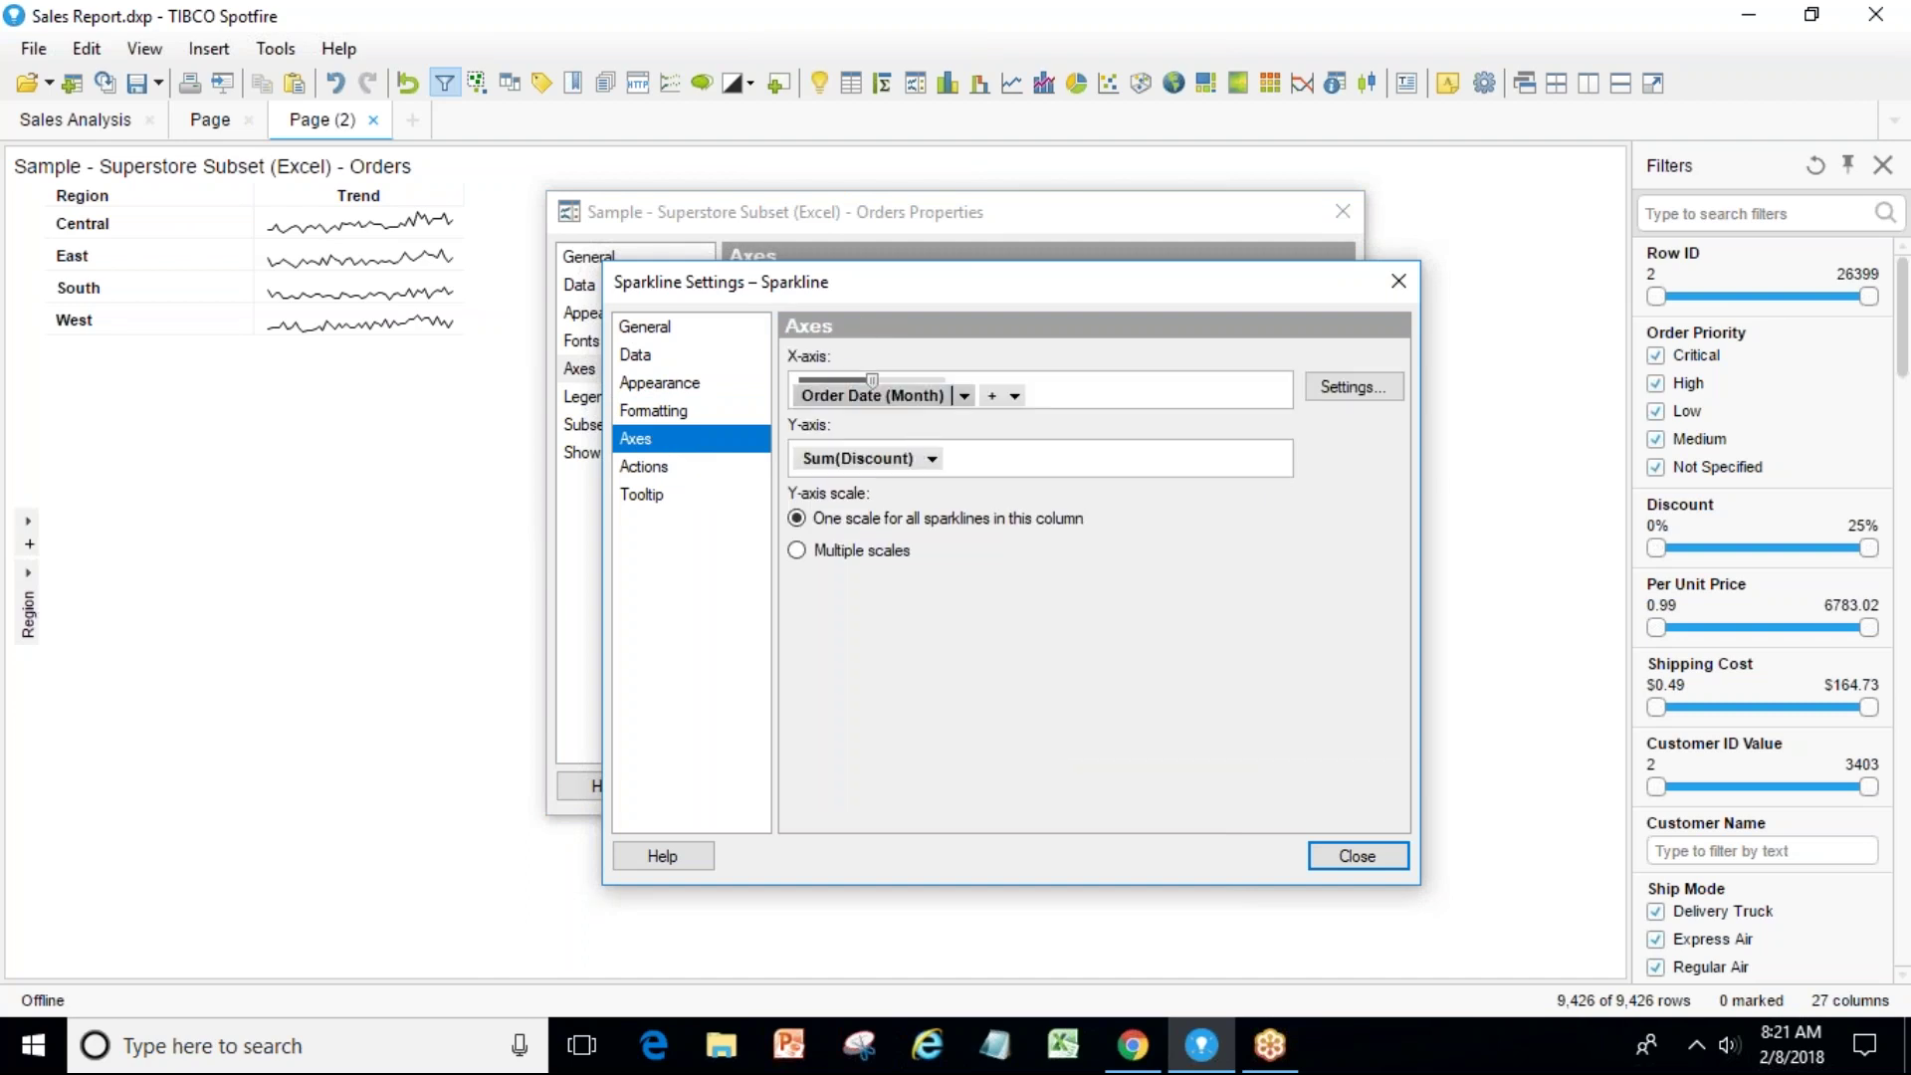
pyautogui.click(966, 397)
pyautogui.moveTo(923, 822)
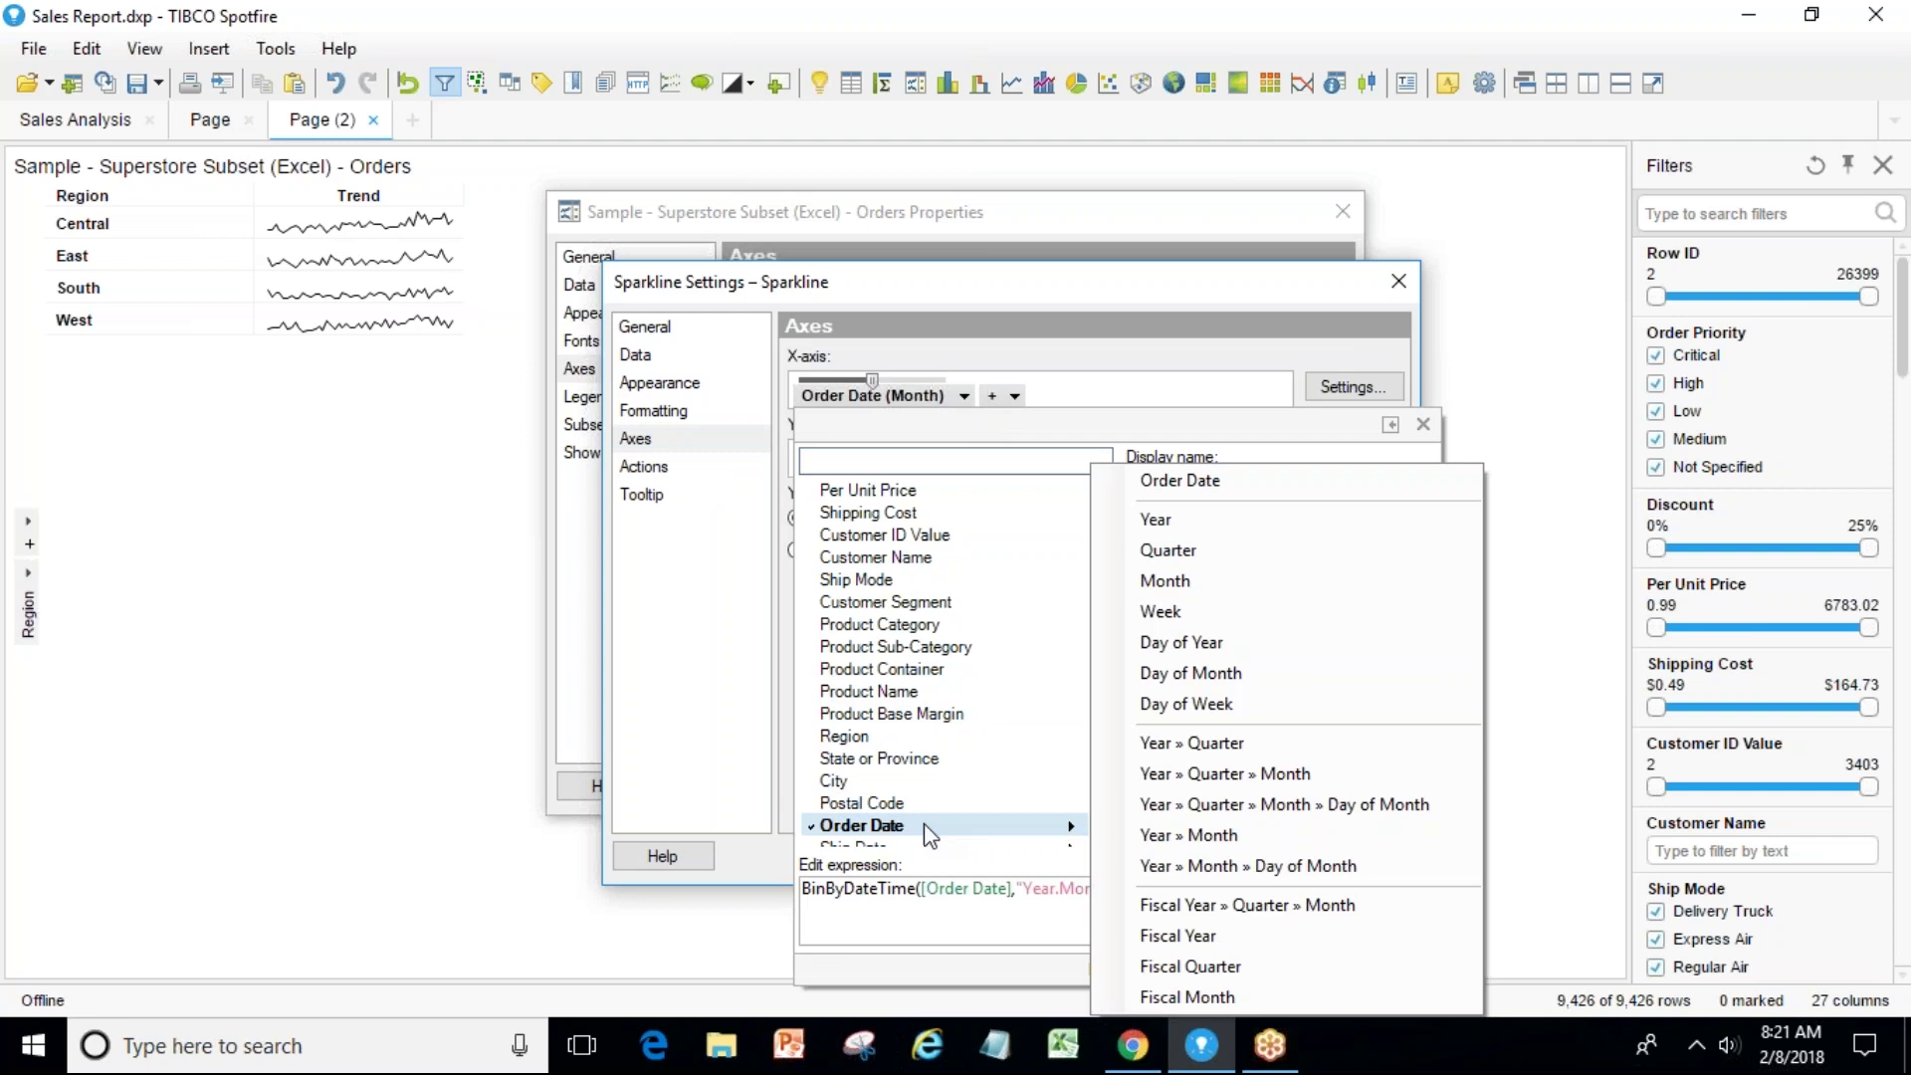
pyautogui.click(1254, 478)
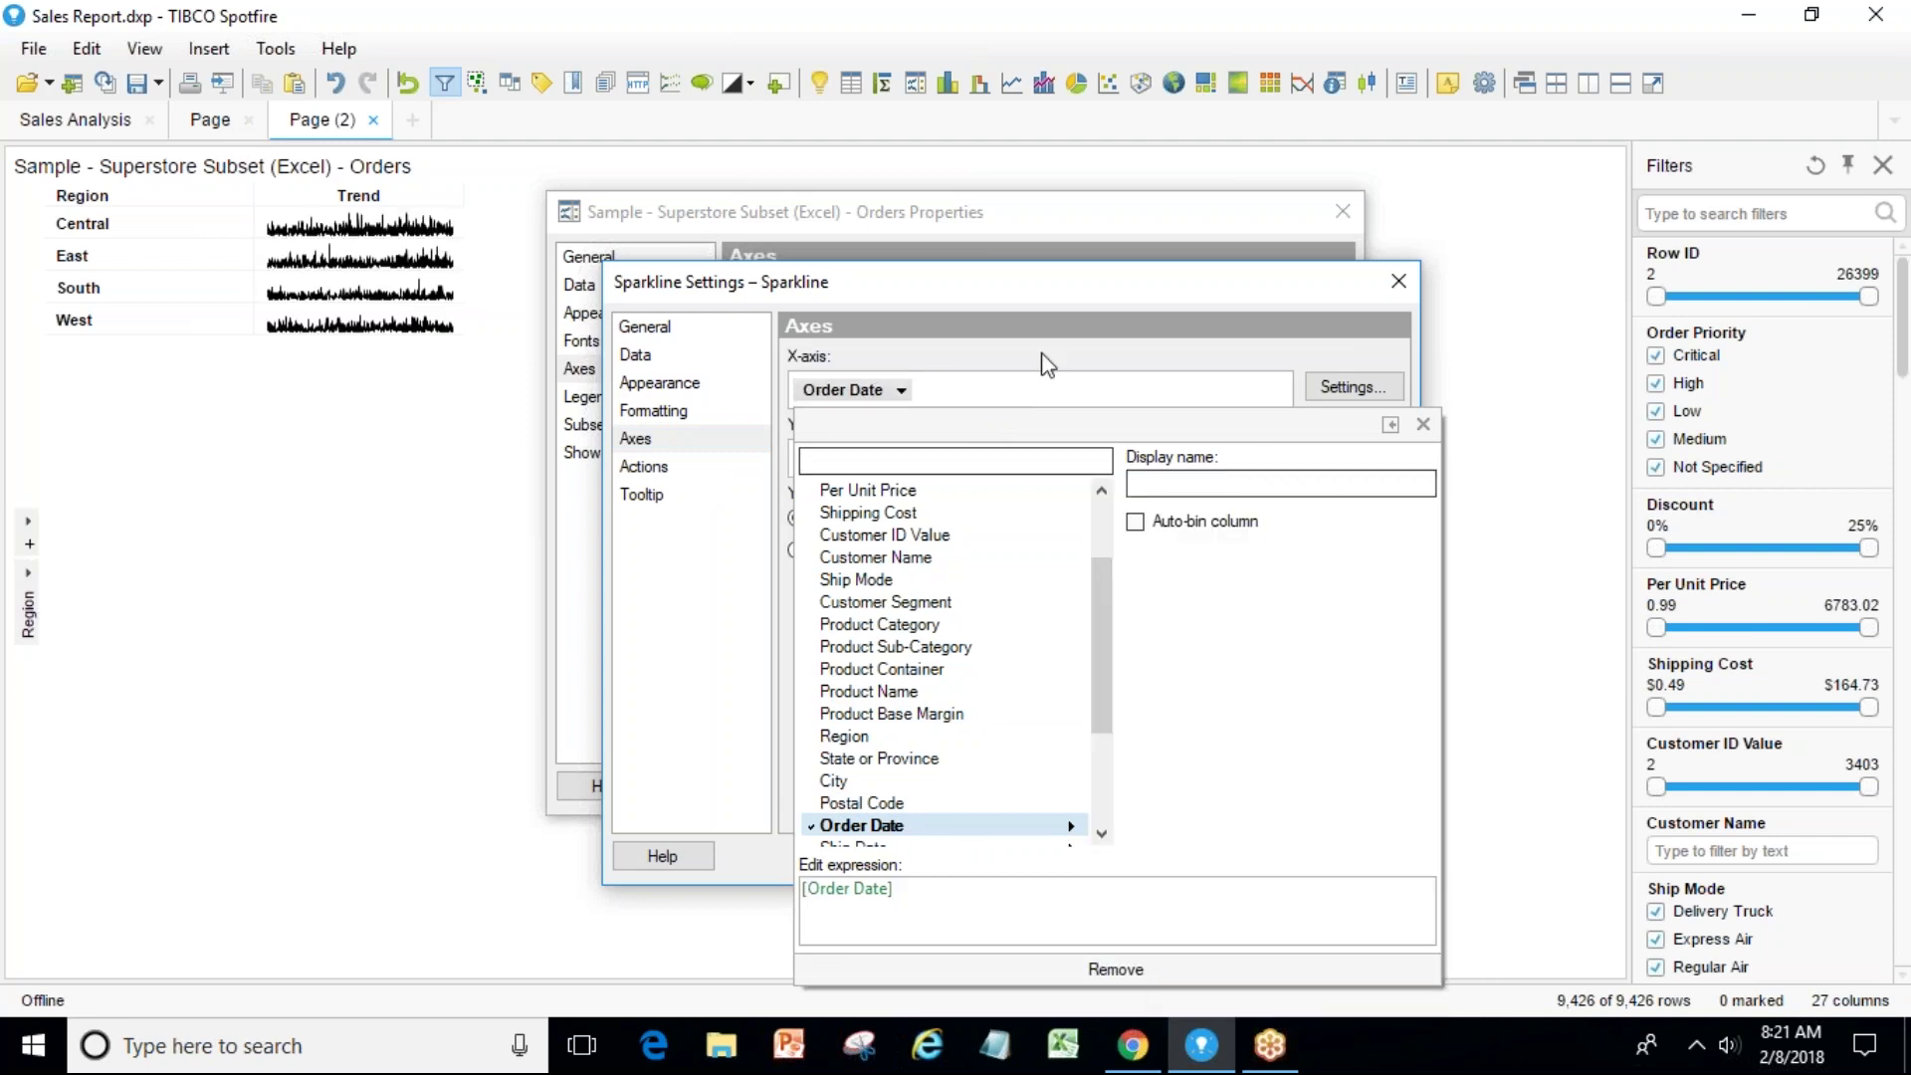
# Set the Trend sparkline's Y-axis to the sum of Sales.
pyautogui.click(931, 458)
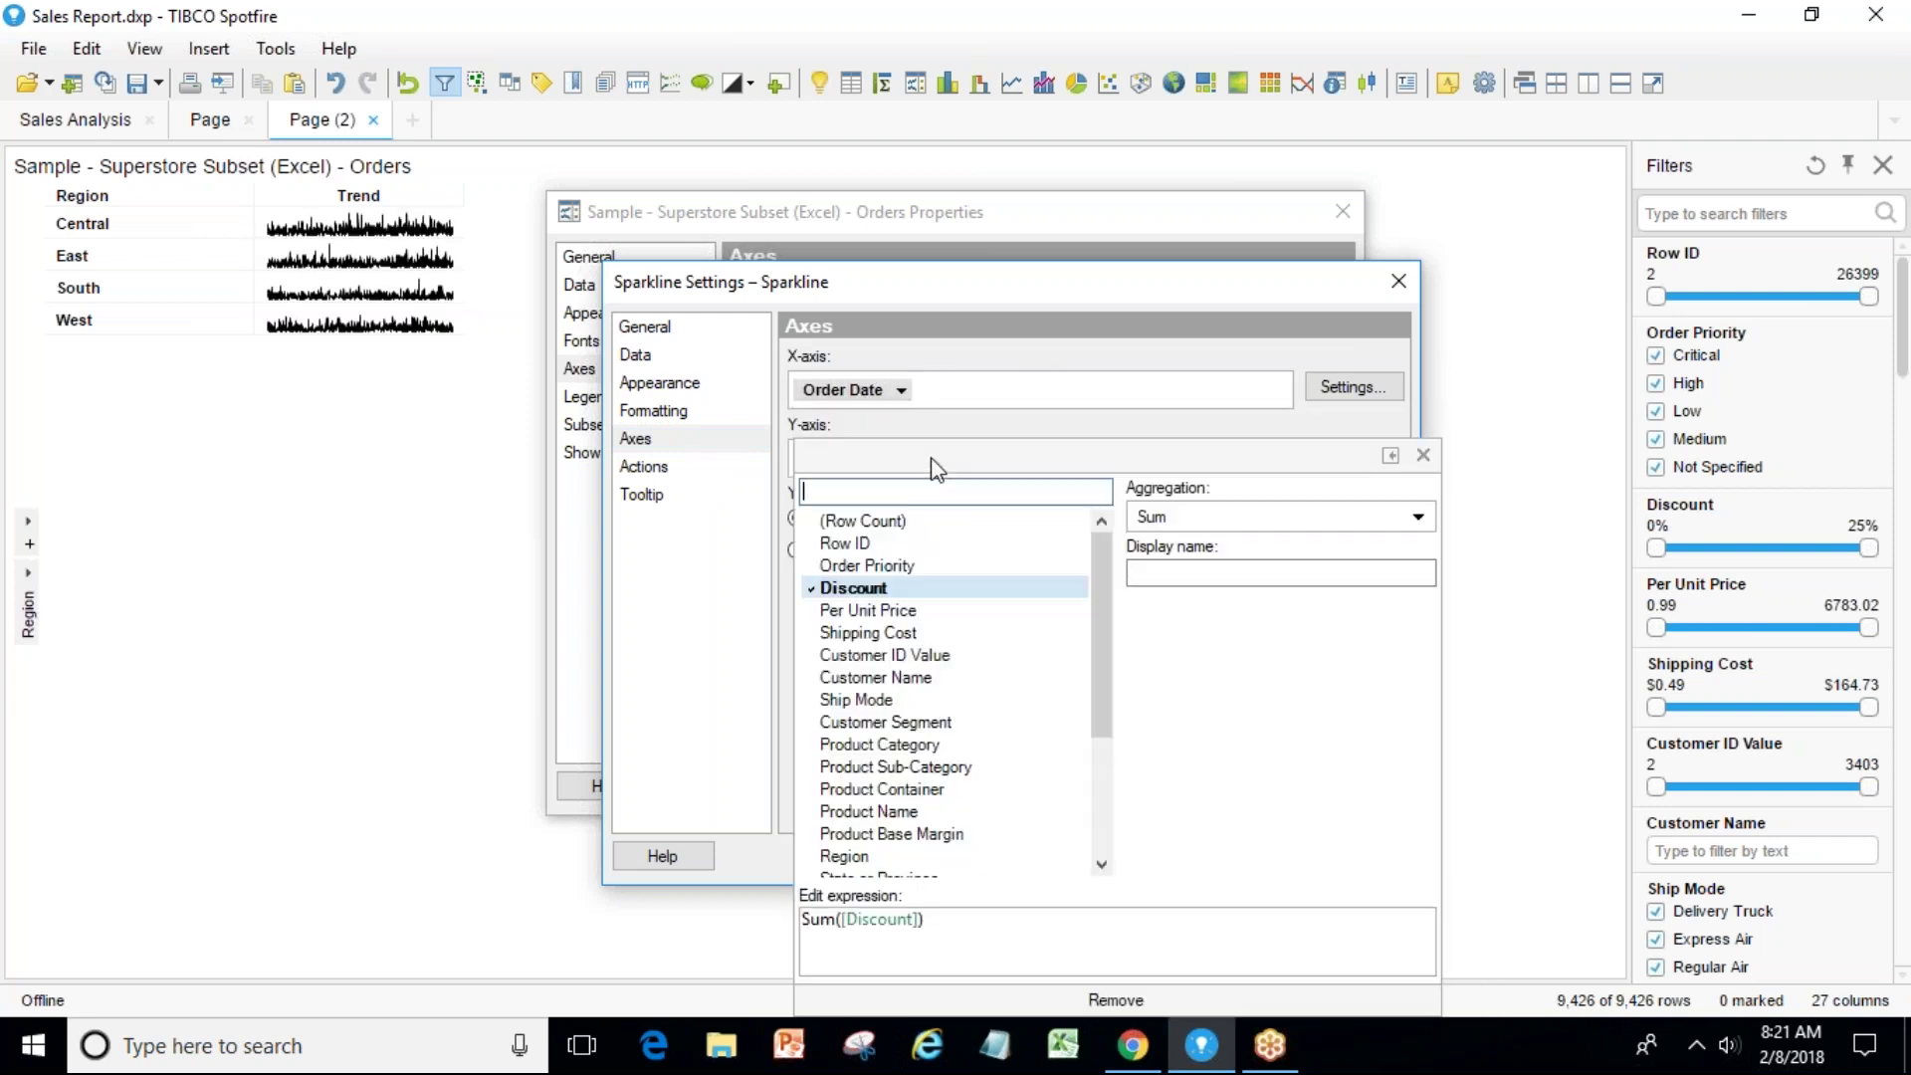
pyautogui.moveTo(1091, 691); pyautogui.dragTo(1099, 867)
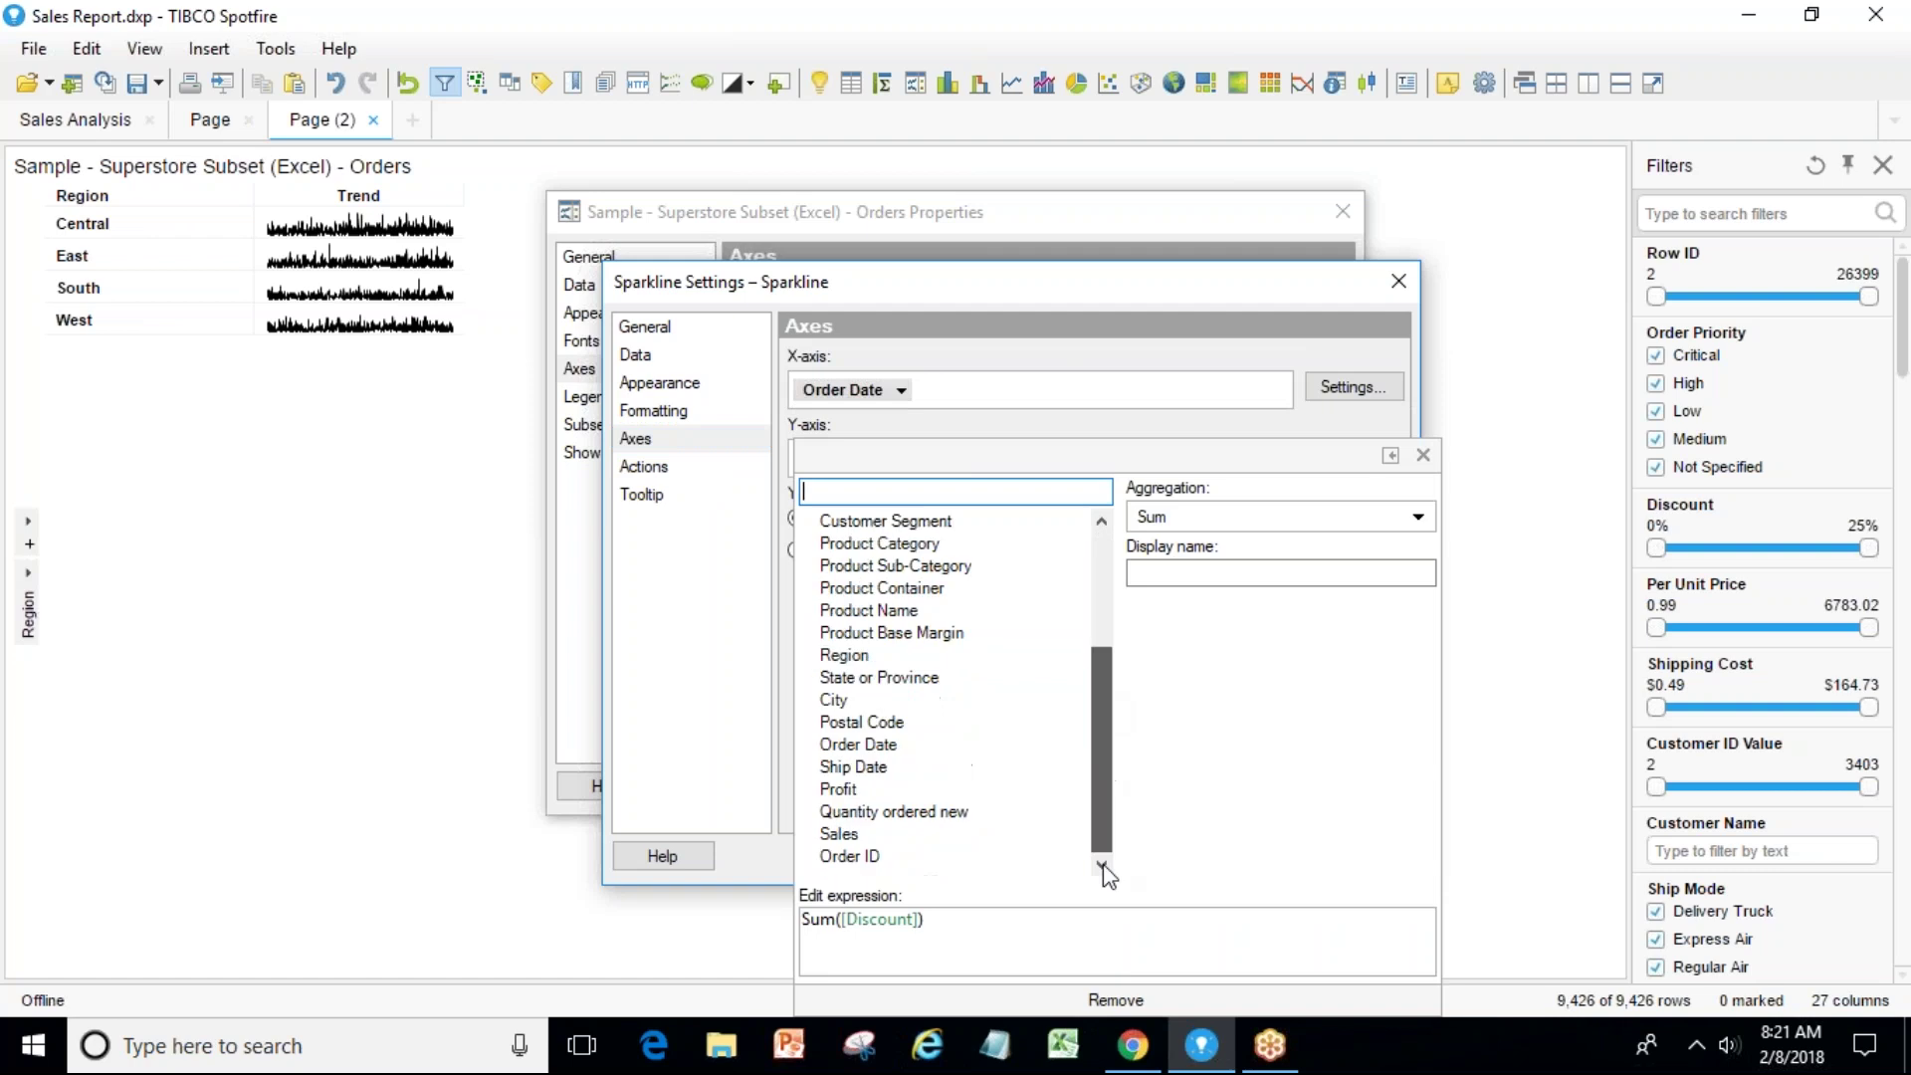
pyautogui.click(952, 839)
pyautogui.click(1008, 278)
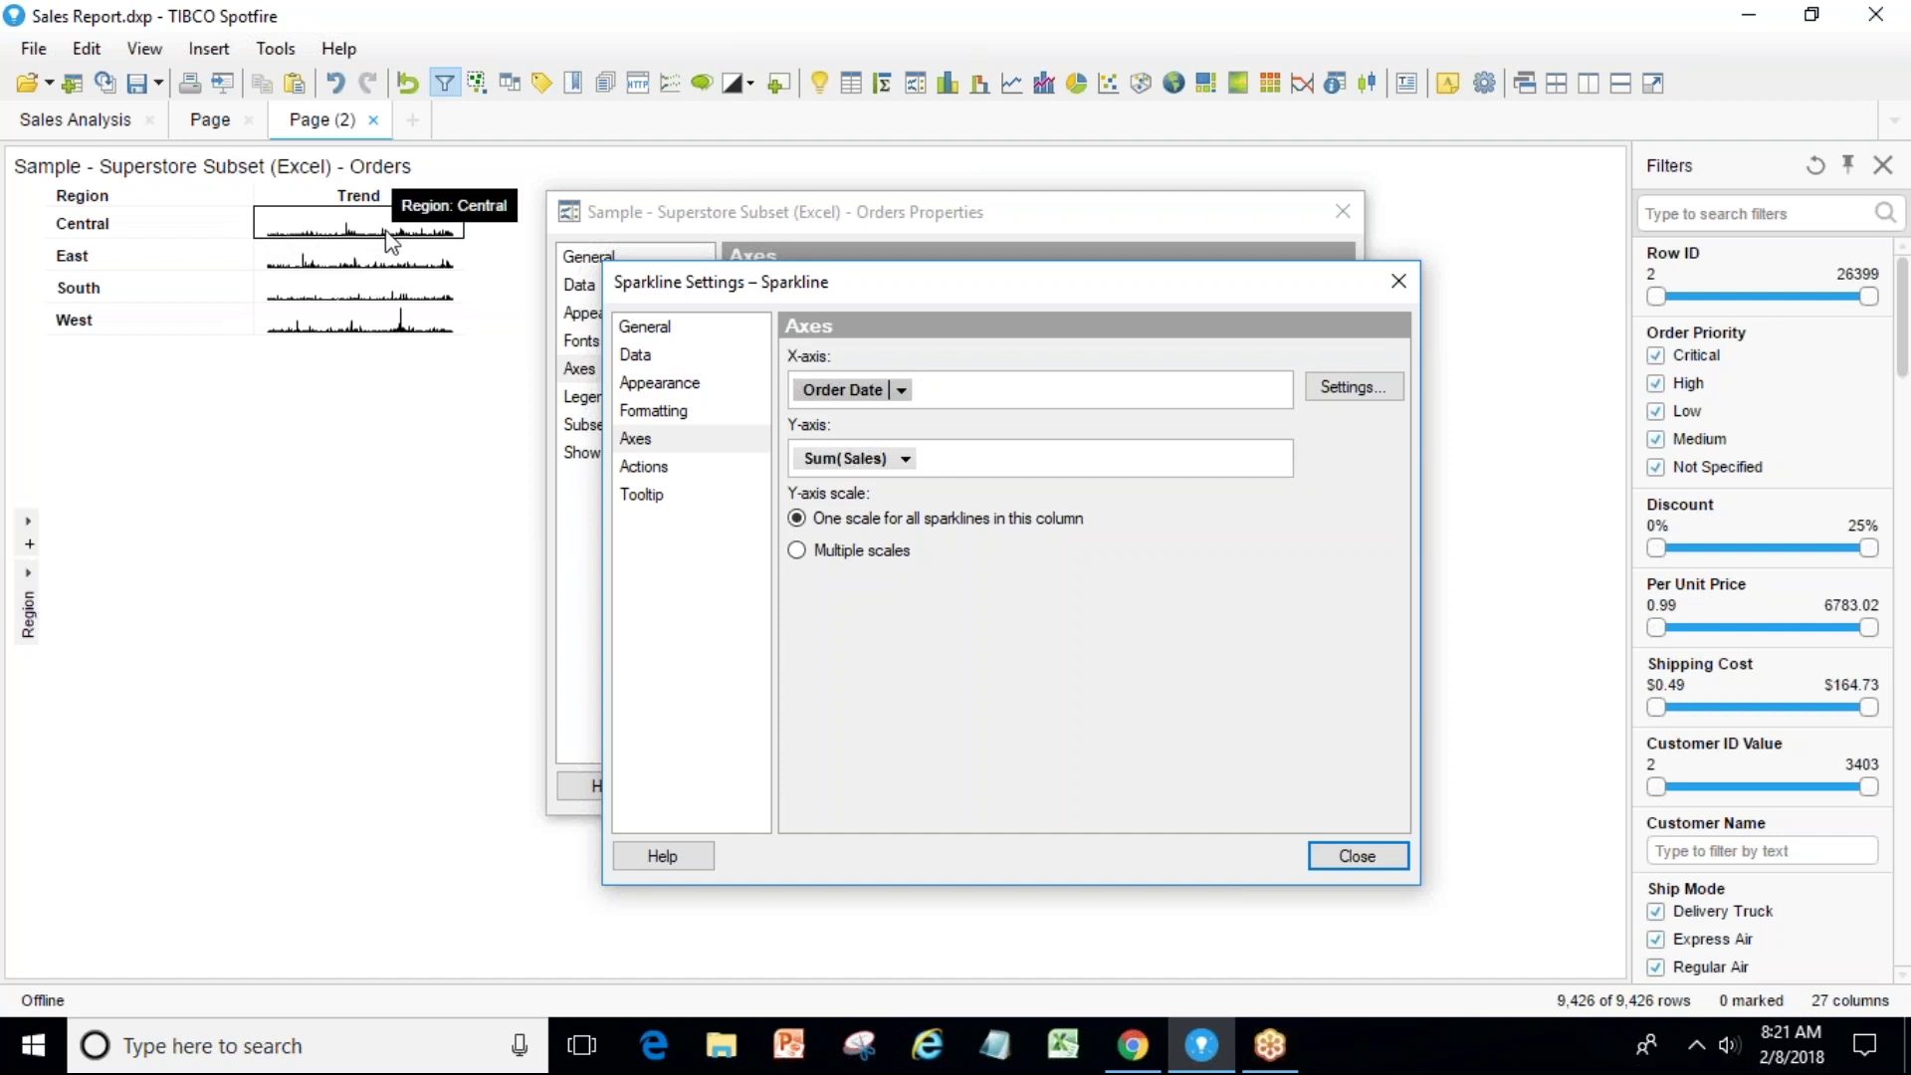
# Set the Trend sparkline's X-axis to the Order Date hierarchy Year » Quarter » Month.
pyautogui.click(906, 395)
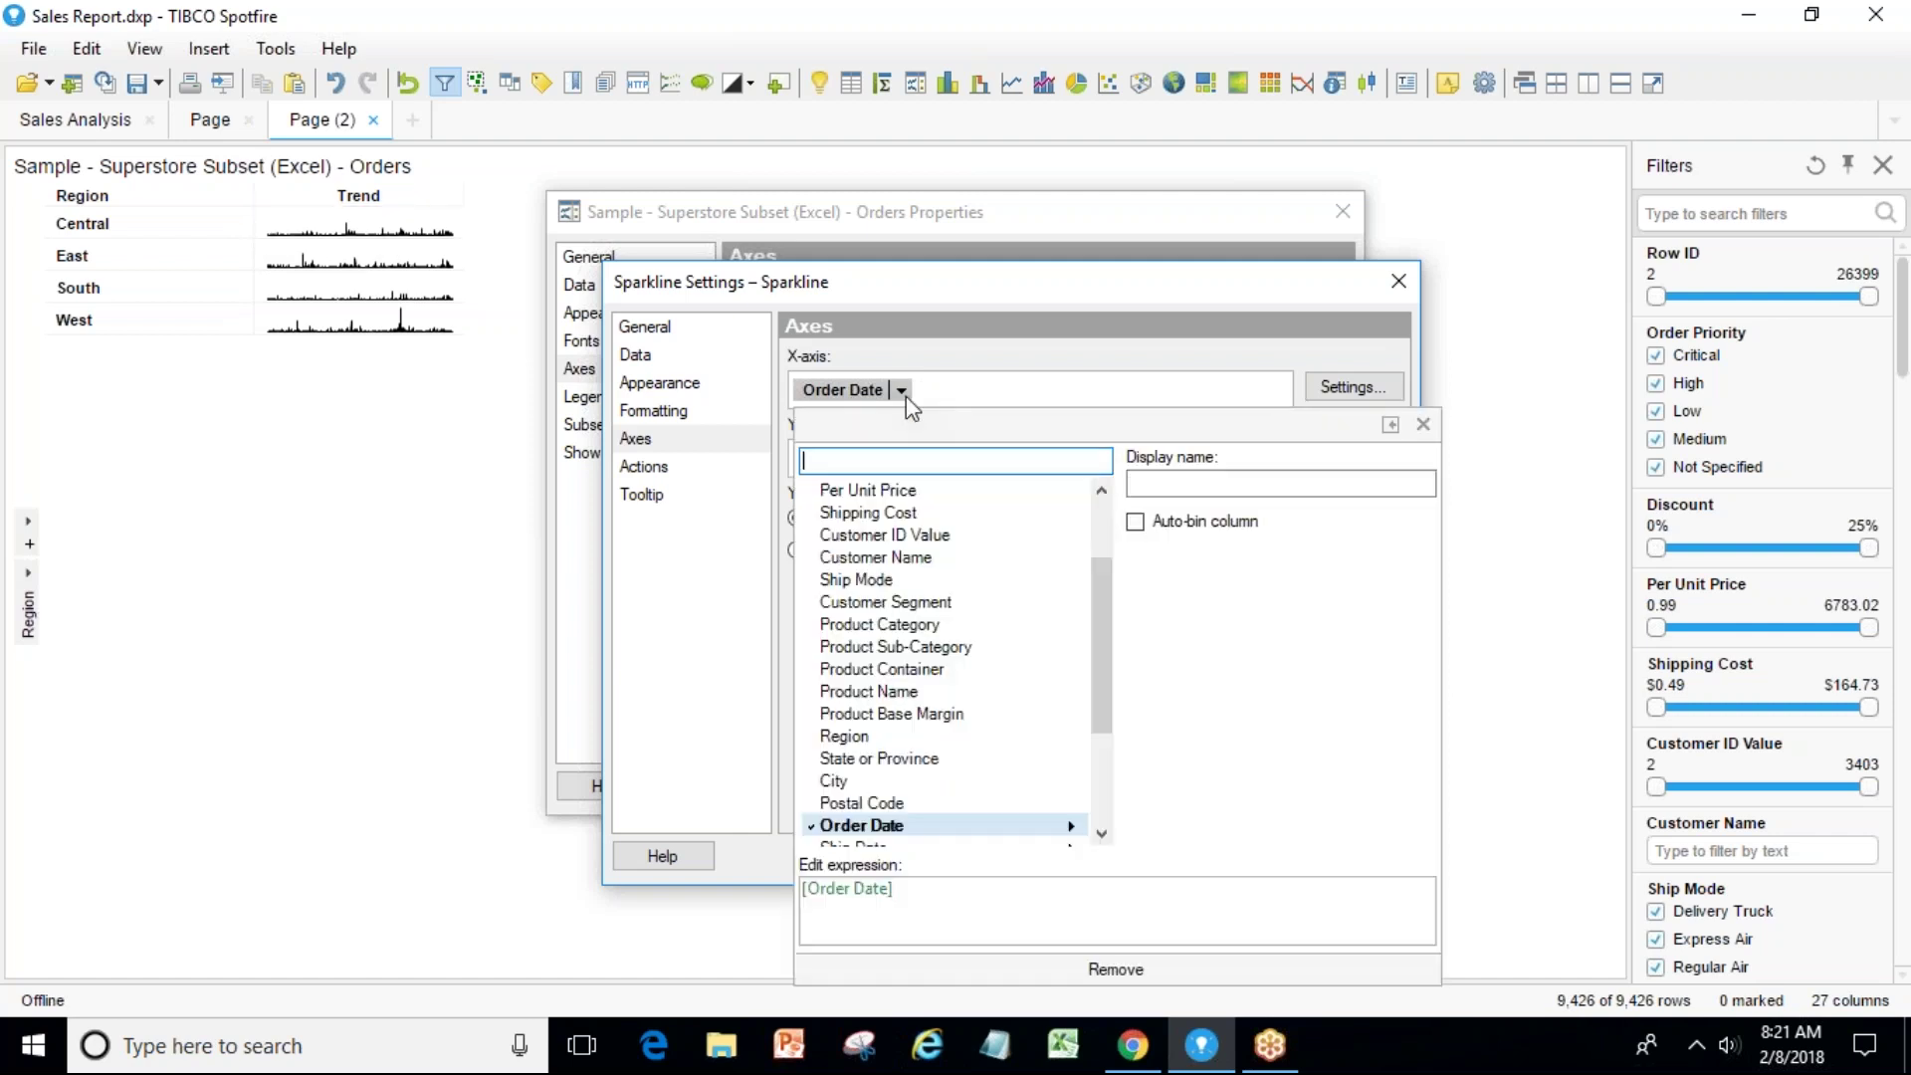
pyautogui.moveTo(964, 828)
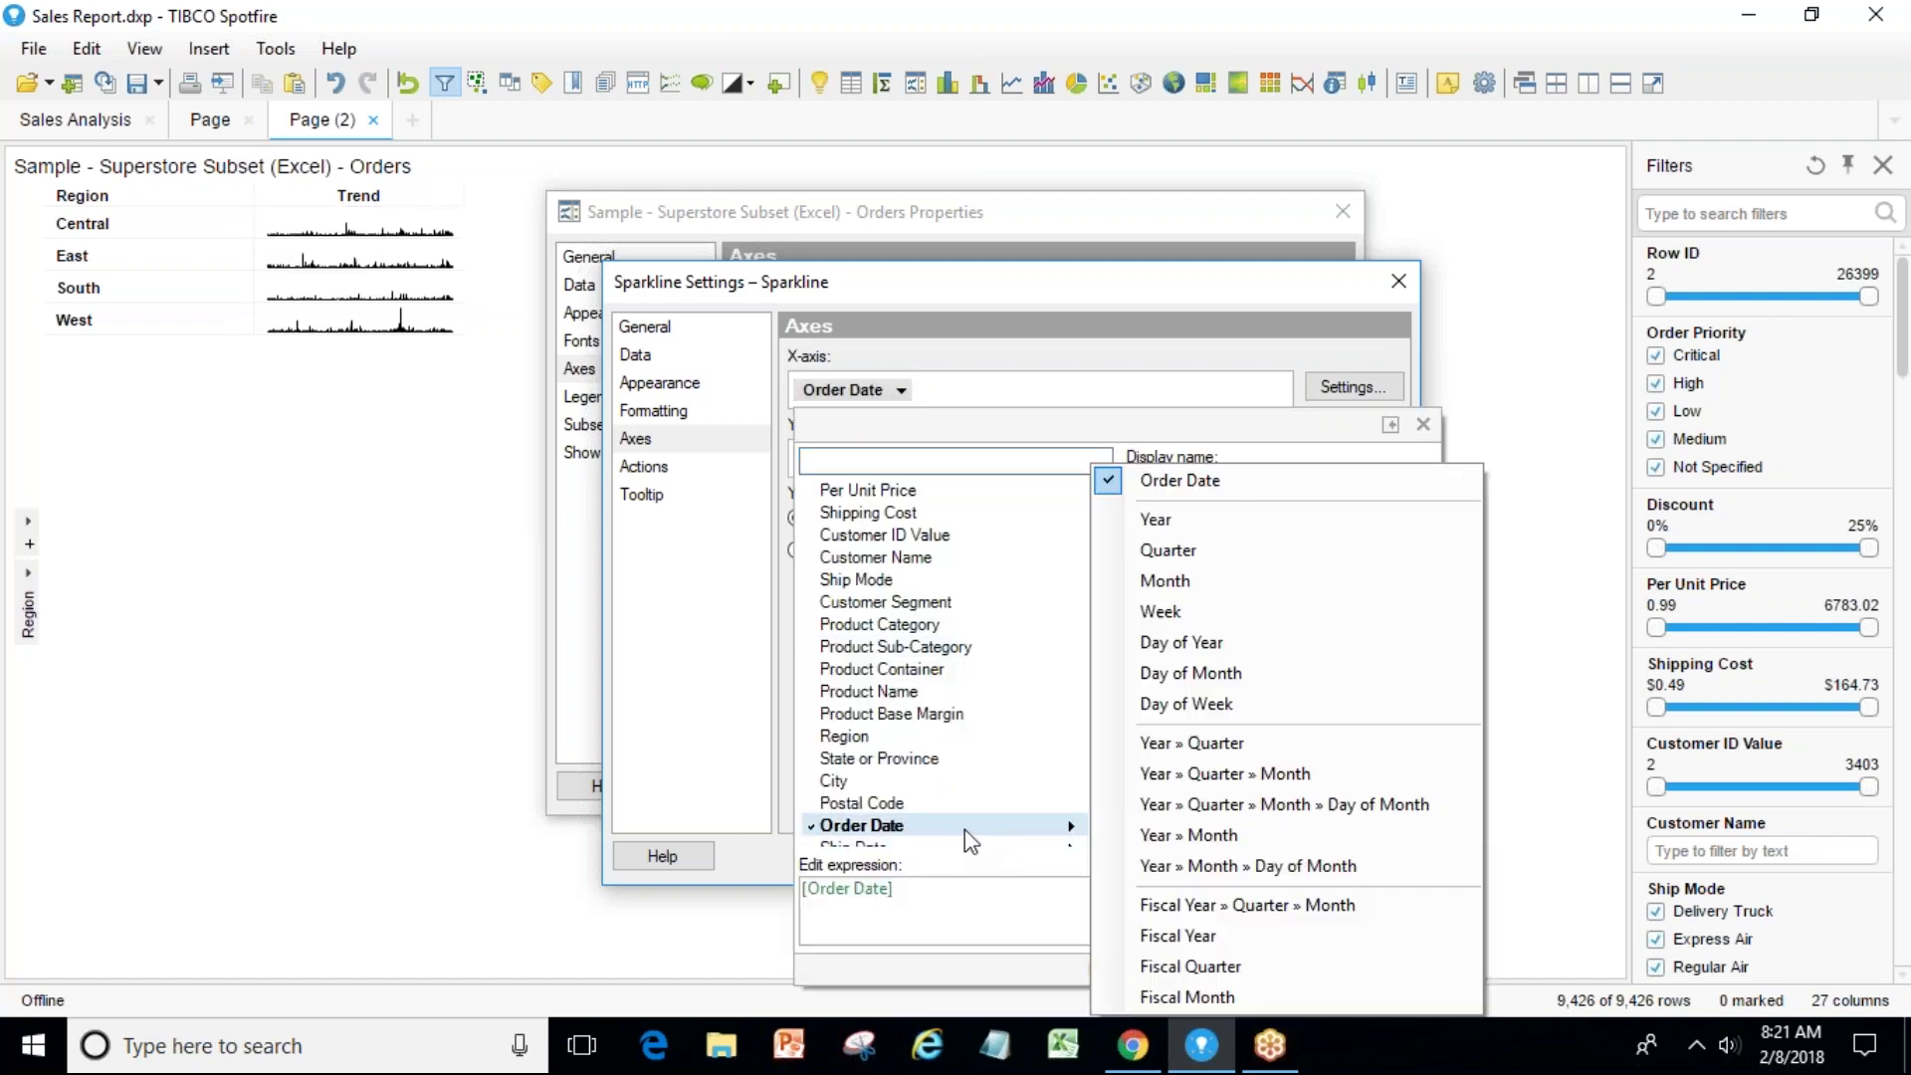
pyautogui.click(1157, 785)
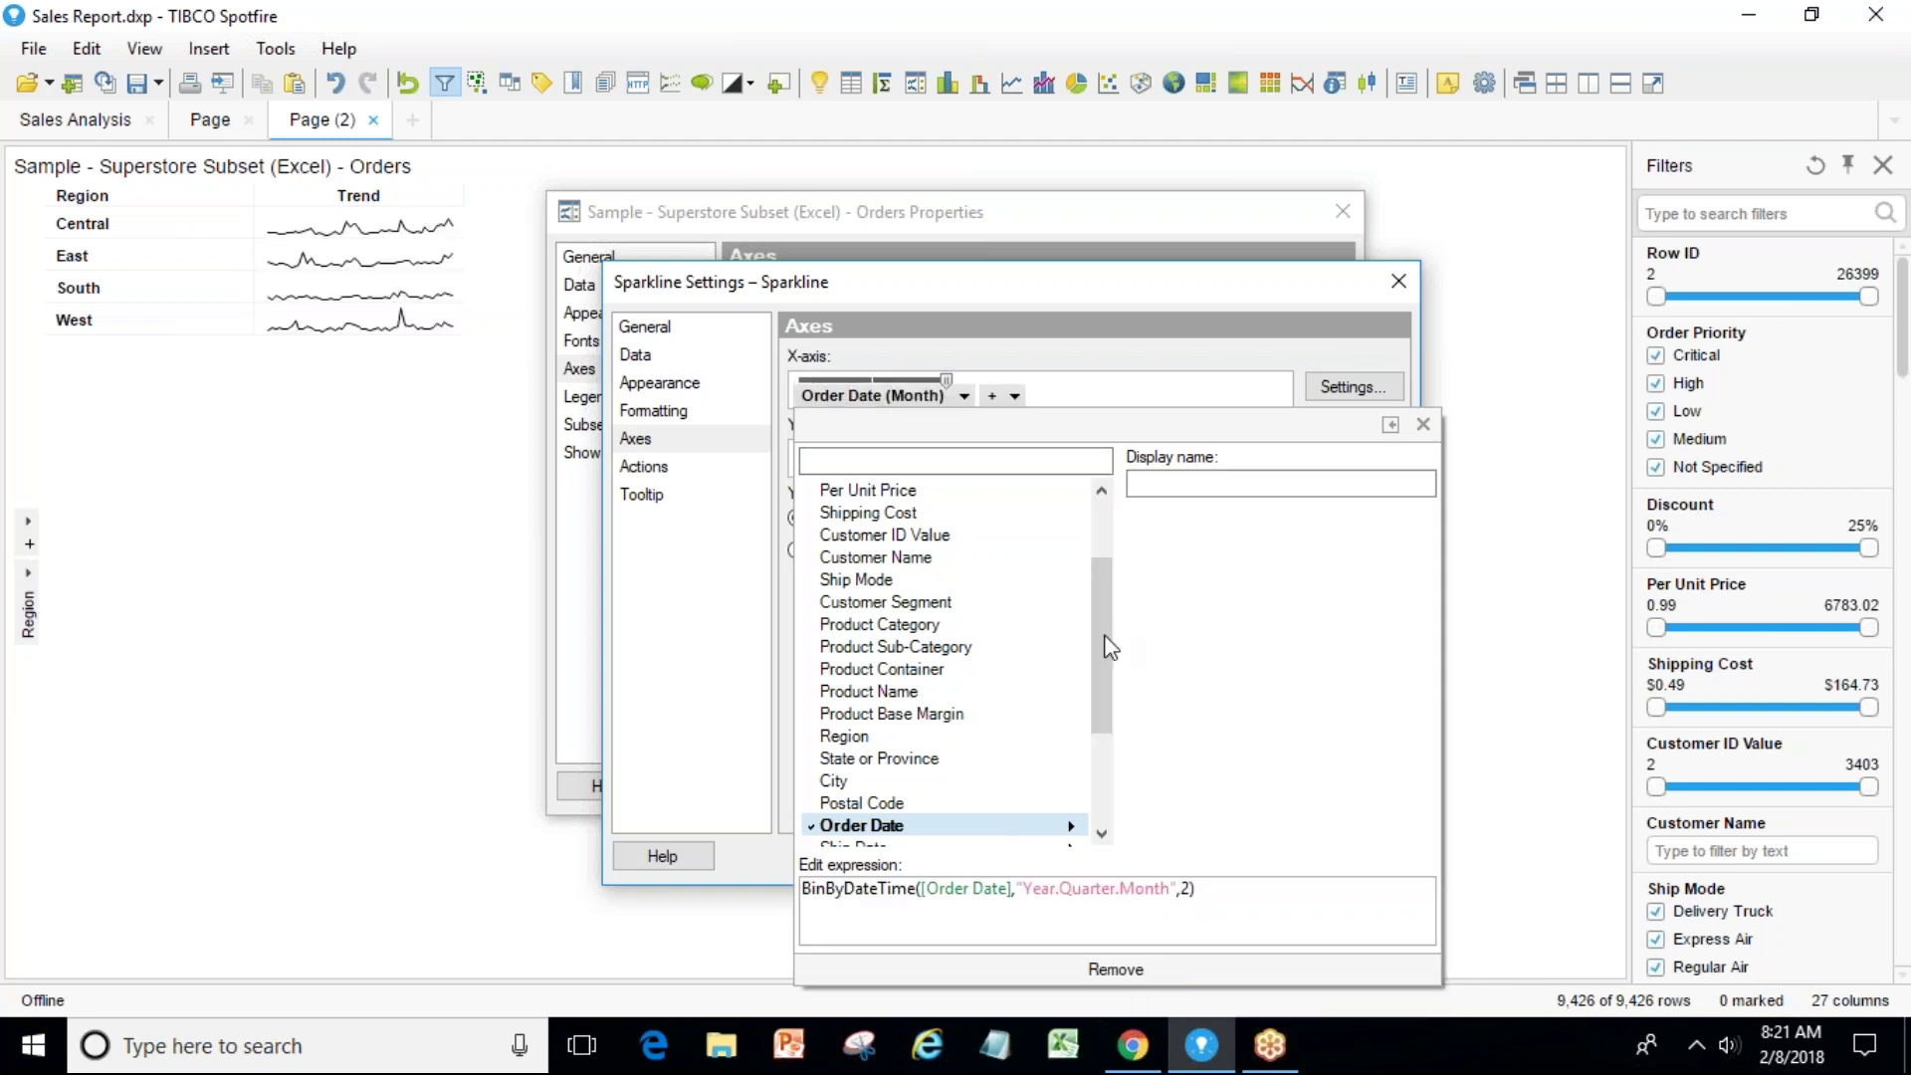
pyautogui.click(1099, 363)
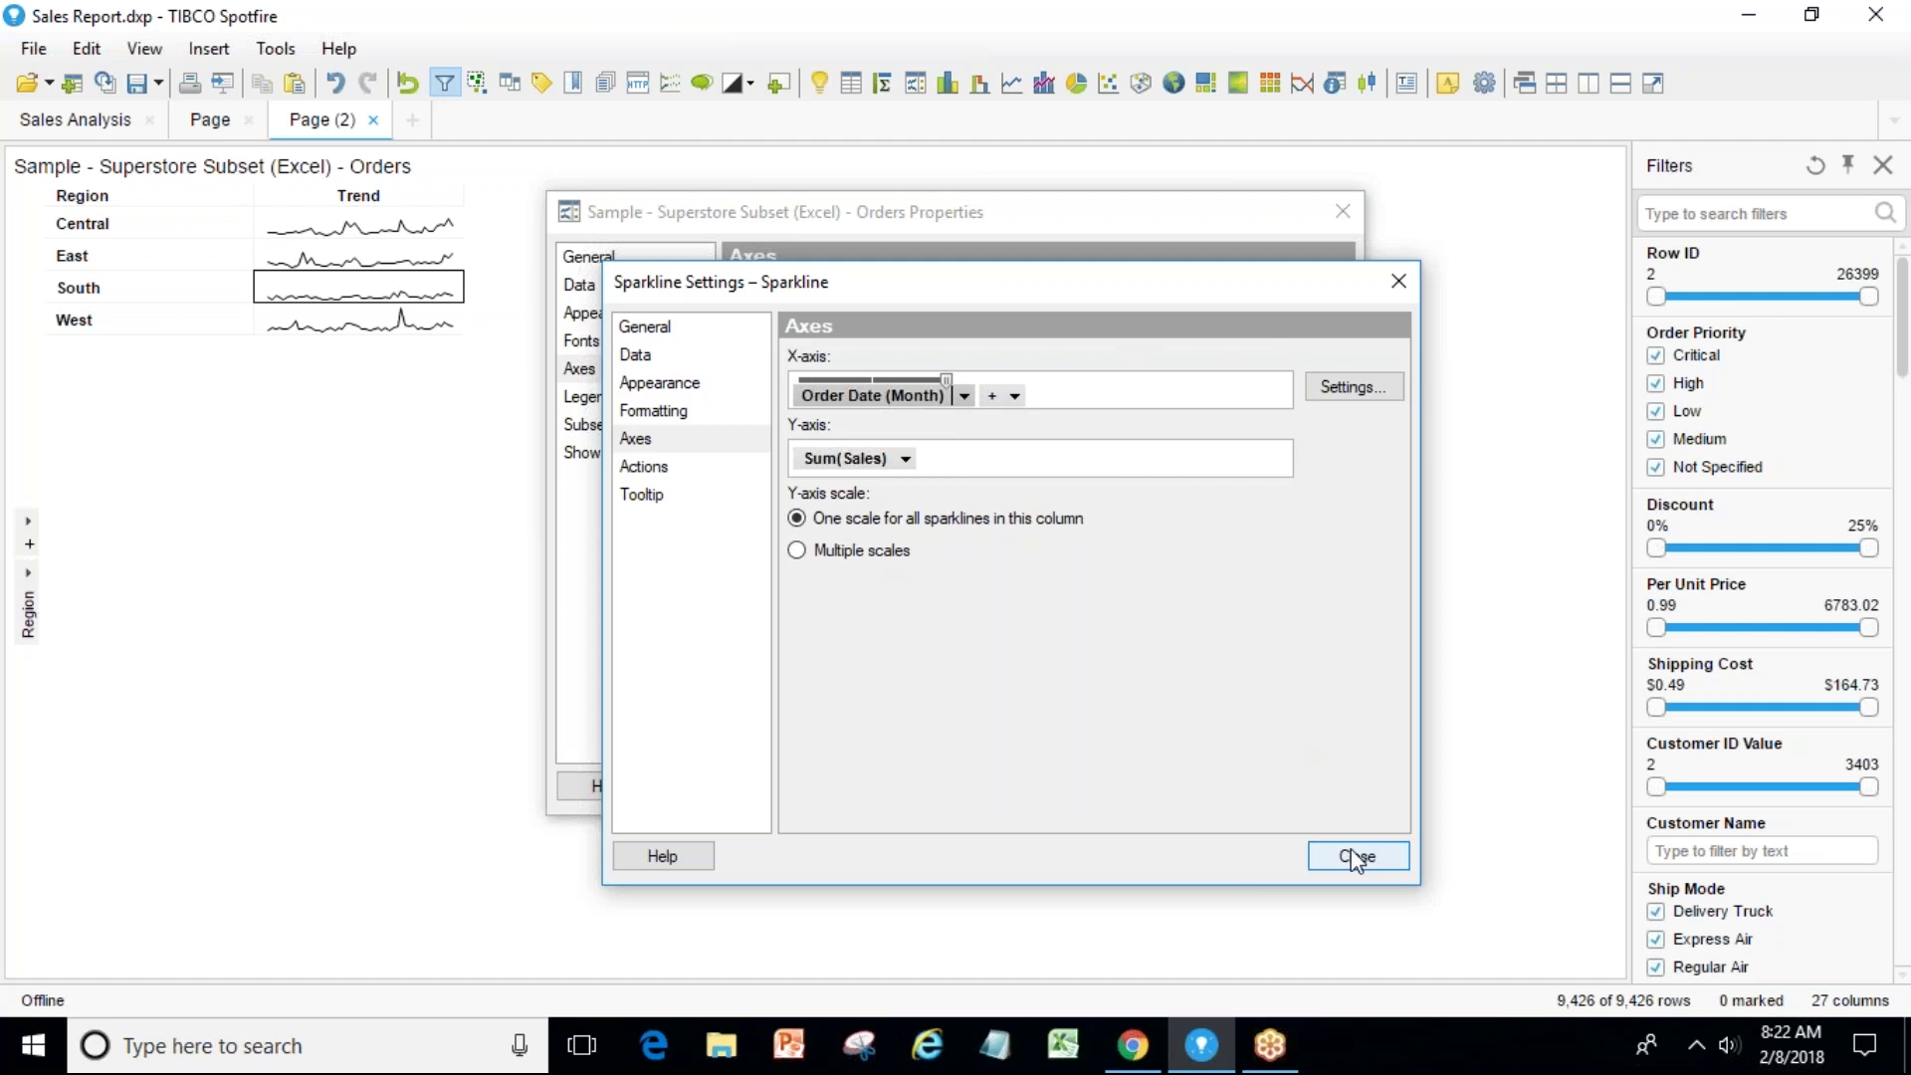
# Show the Trend sparkline's Y-axis values for the start and end points and hide them again.
pyautogui.click(707, 387)
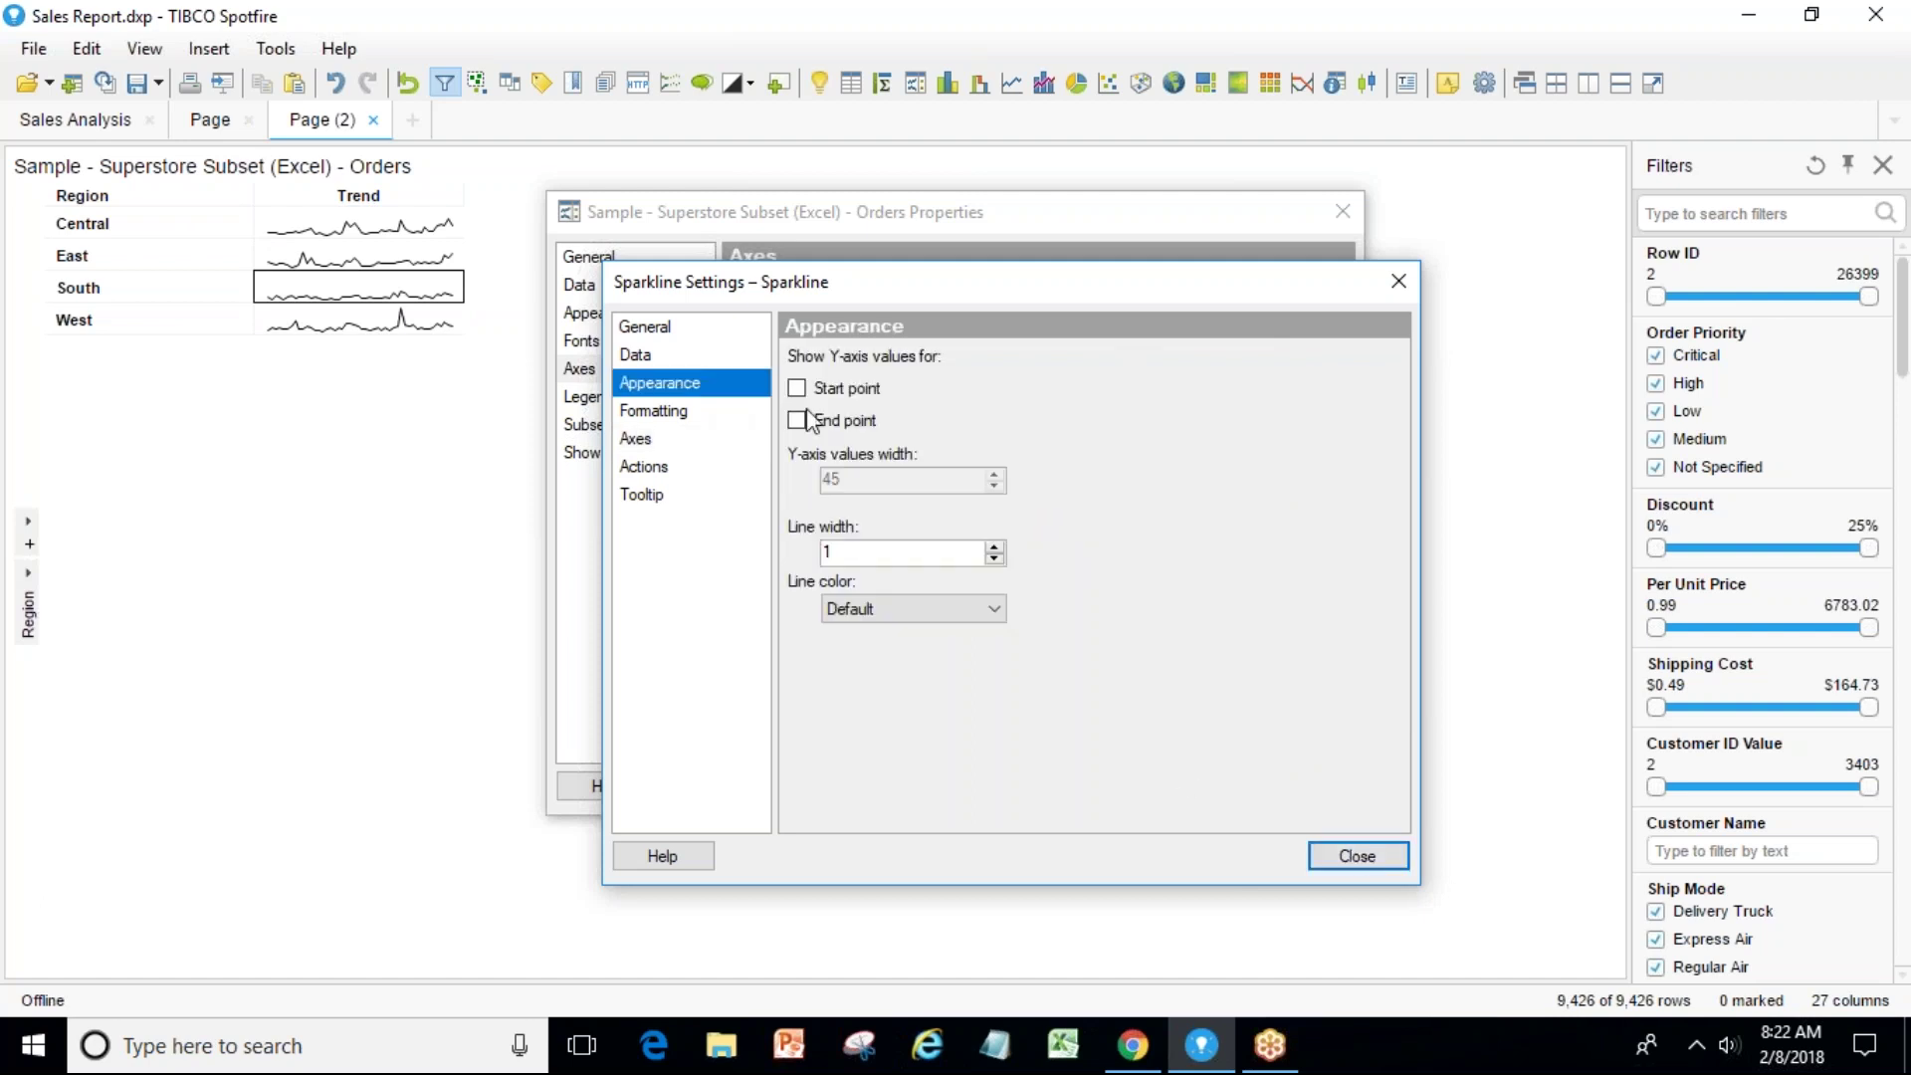
pyautogui.click(796, 388)
pyautogui.click(797, 420)
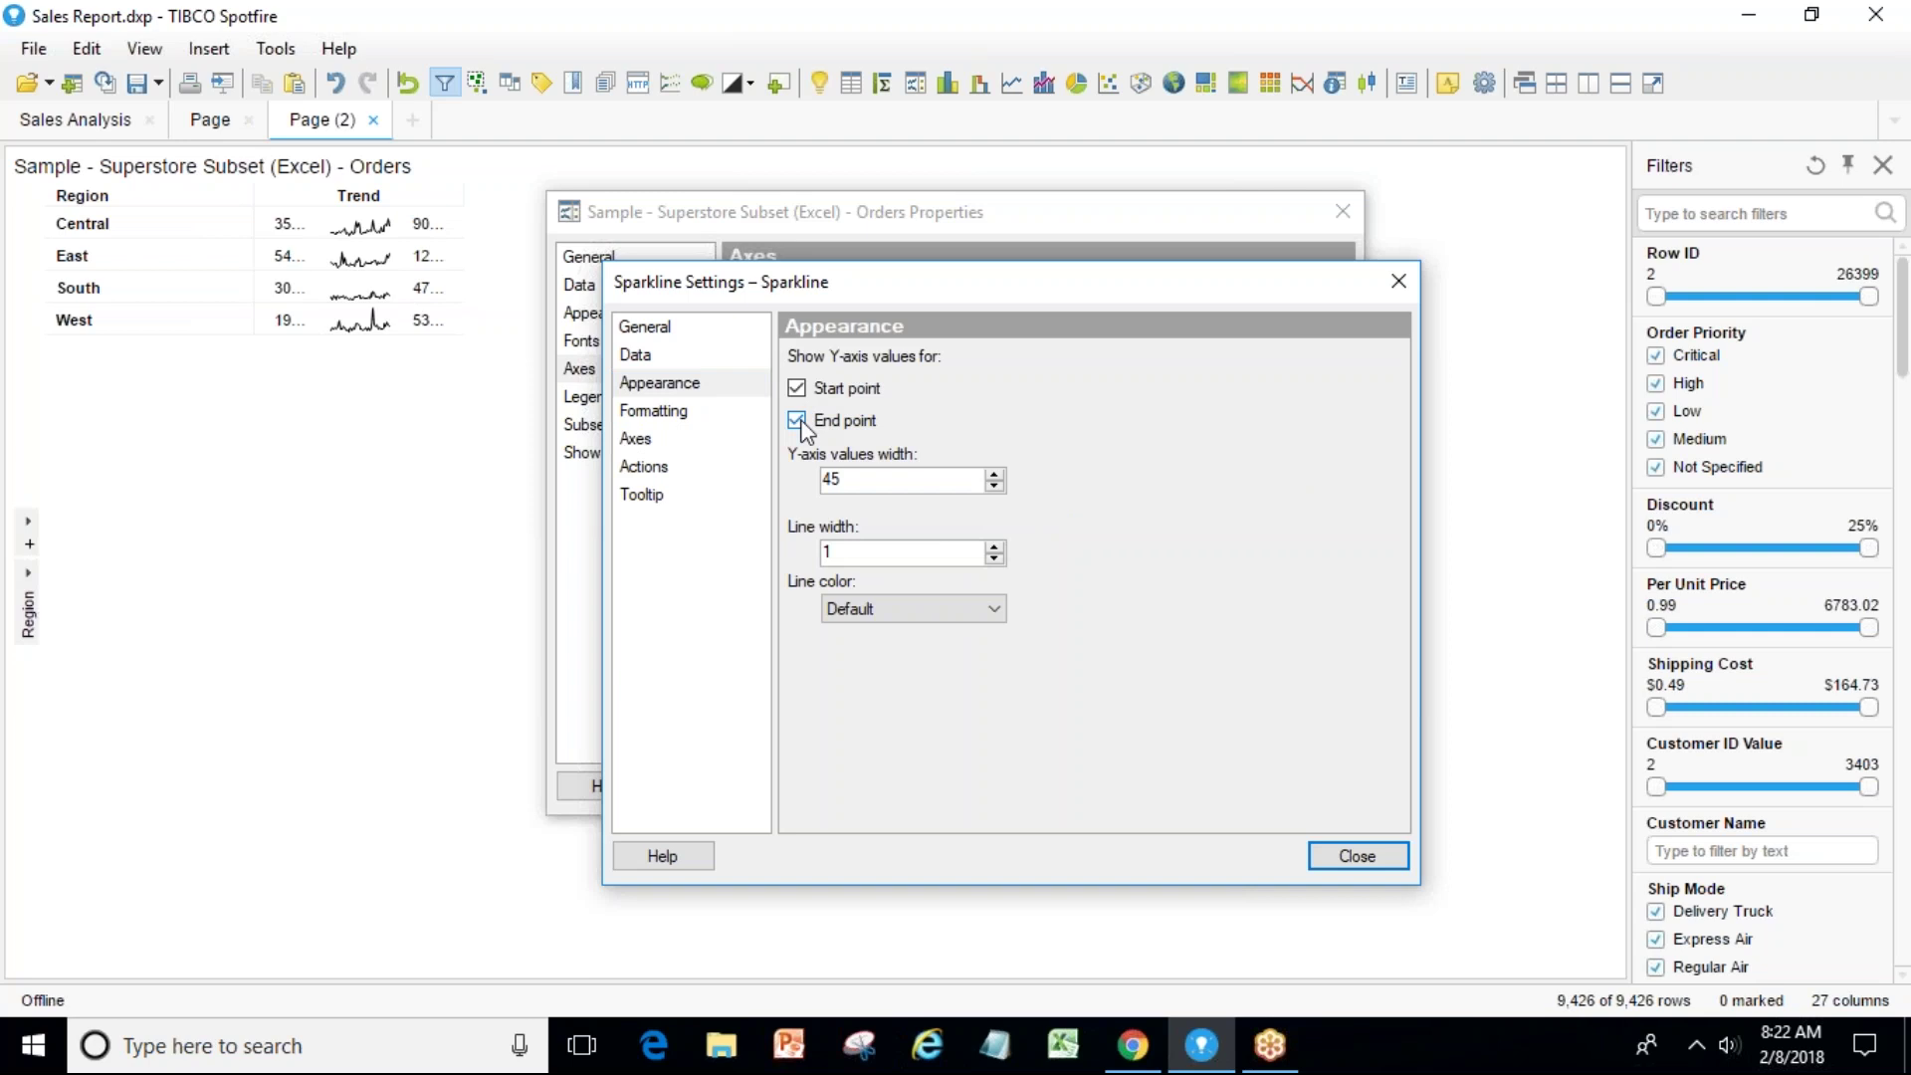
pyautogui.click(797, 420)
pyautogui.click(796, 388)
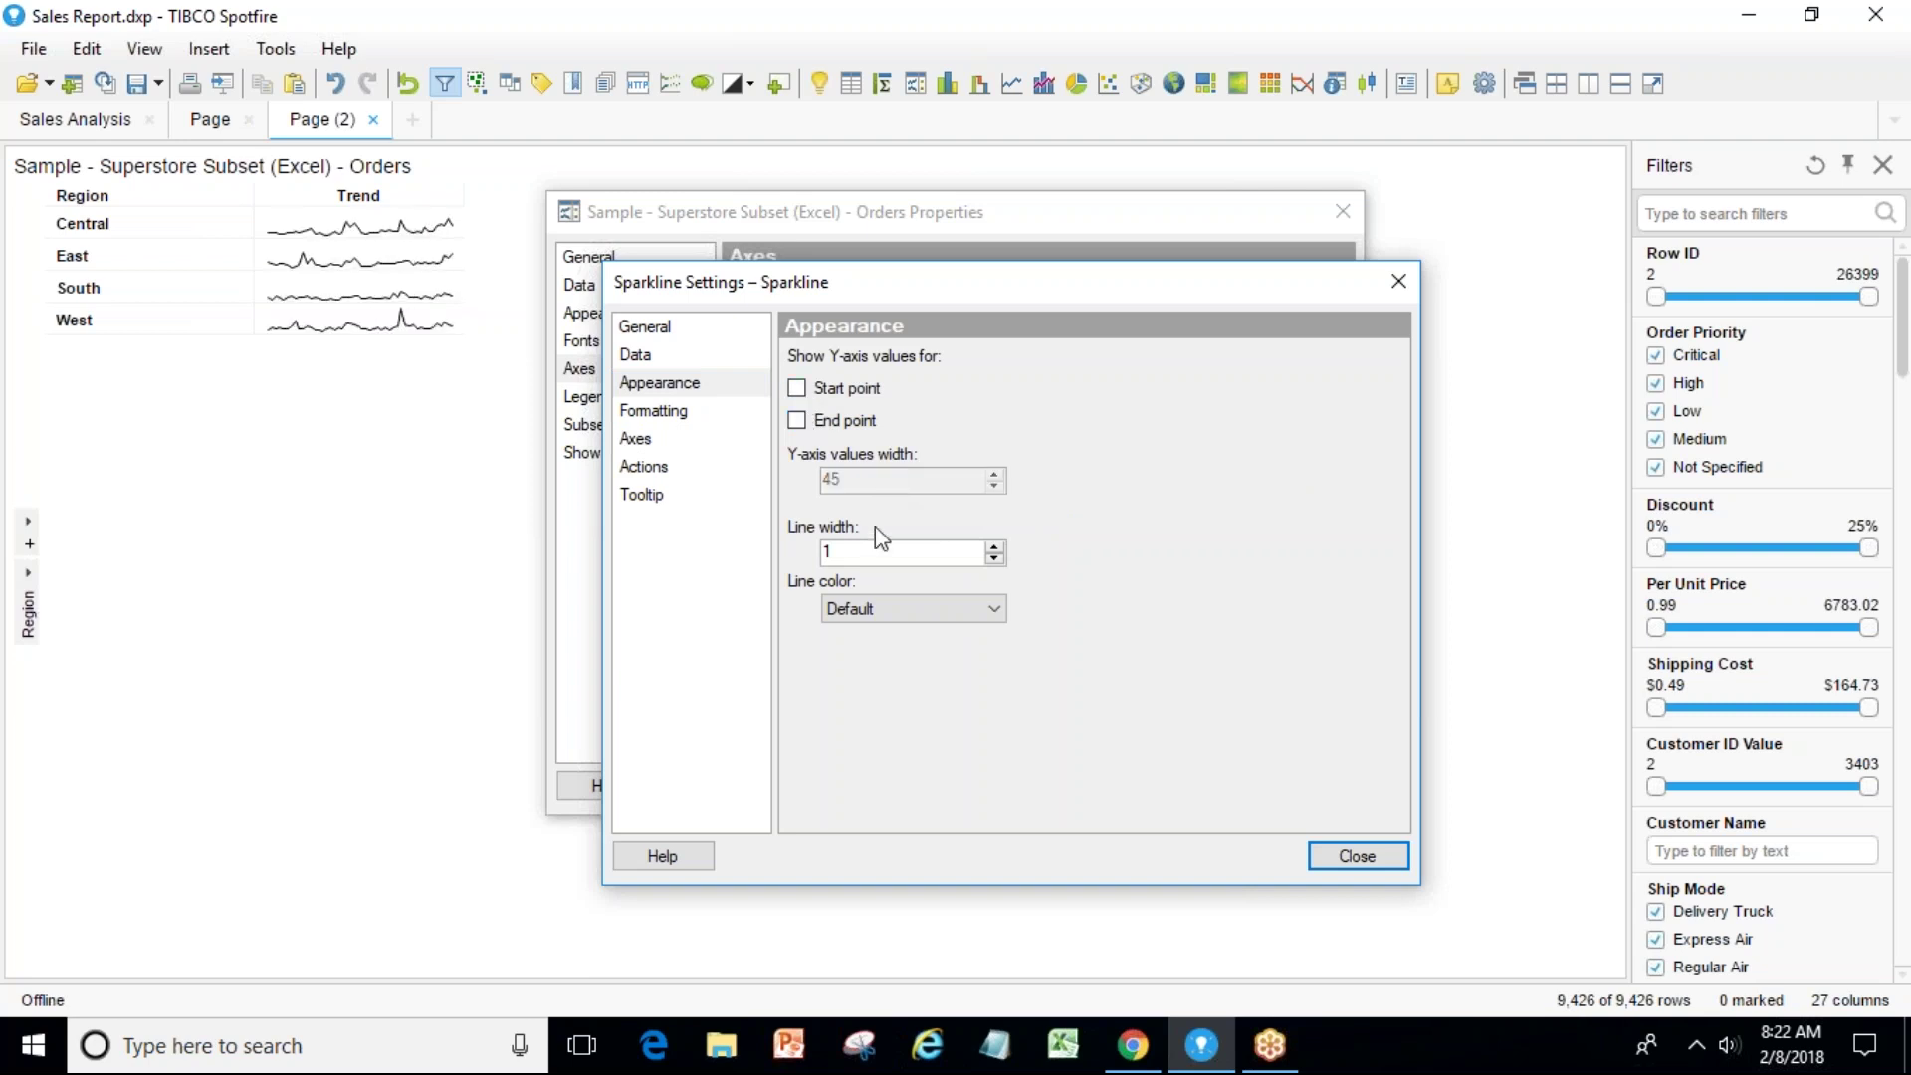
# Set the Trend sparkline's line width to 2 and its line color to red, and close the sparkline settings.
pyautogui.click(994, 547)
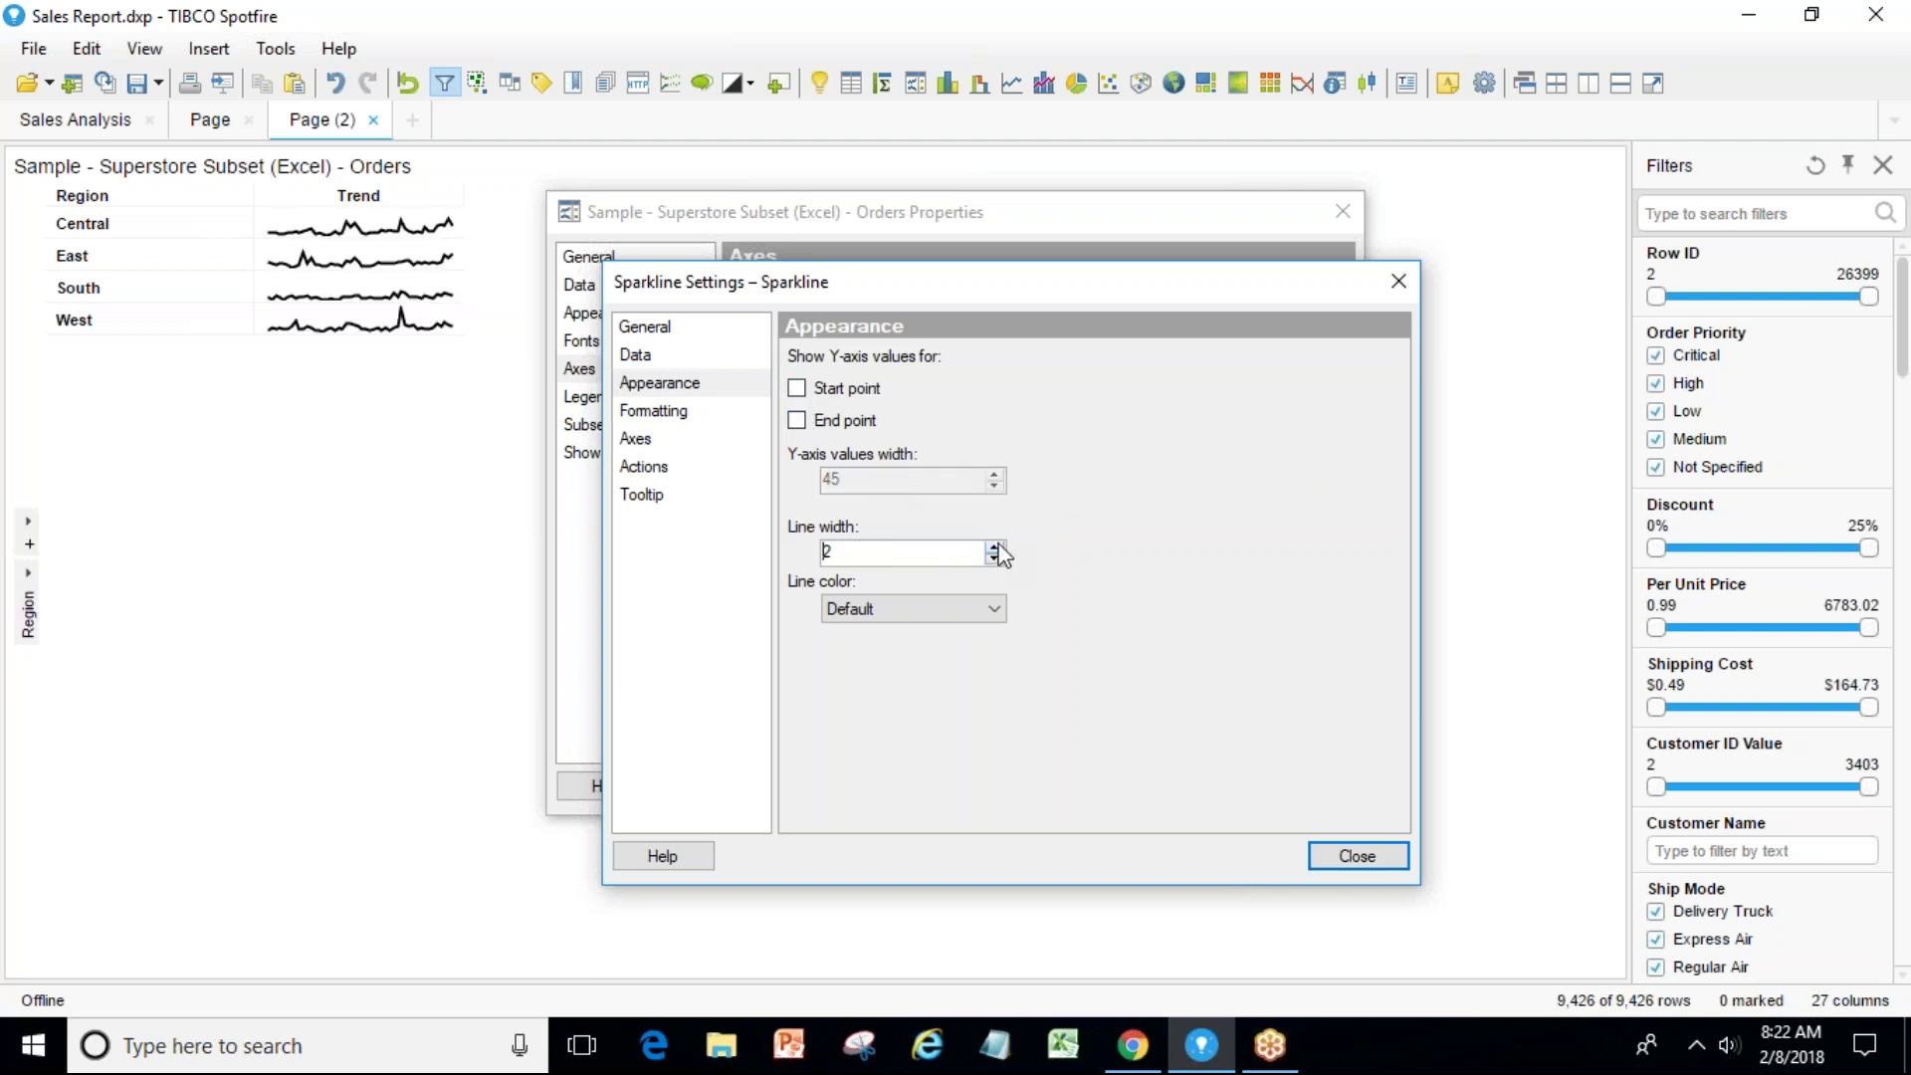
pyautogui.click(994, 608)
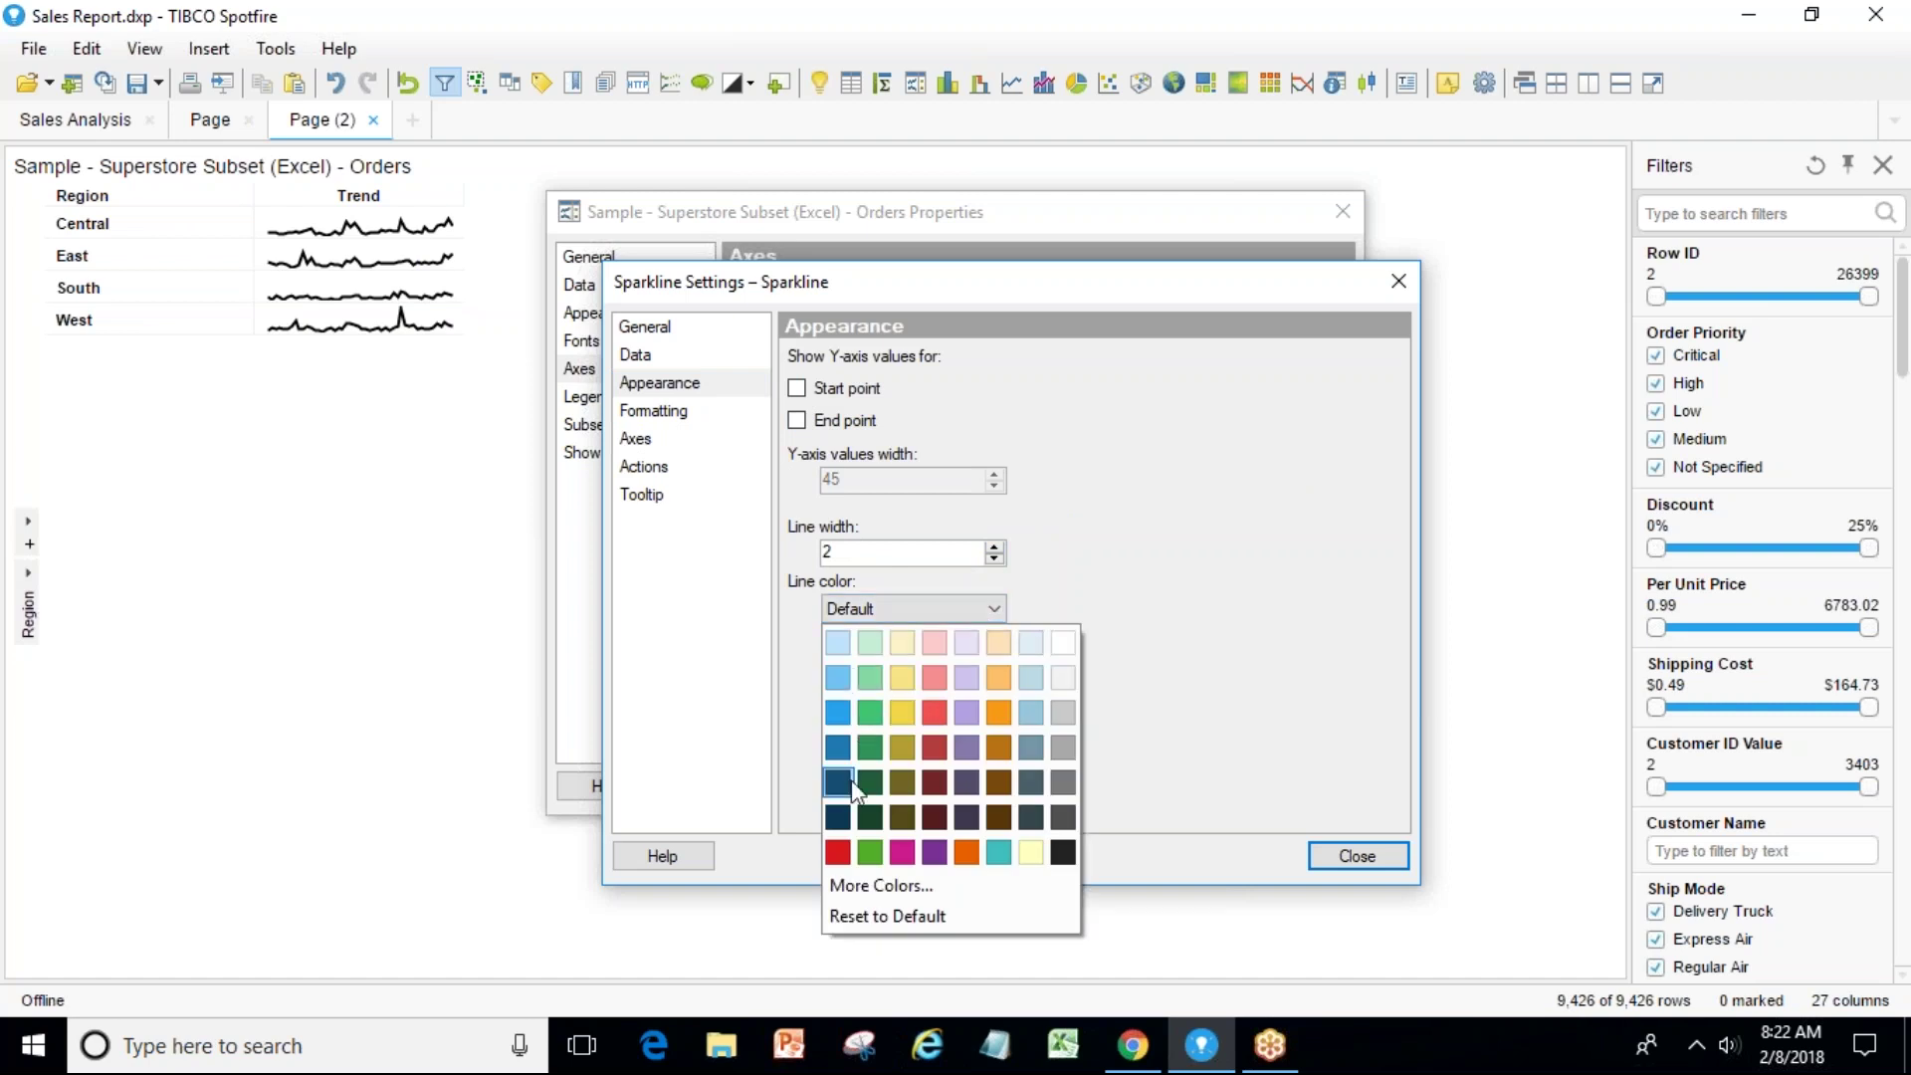
pyautogui.click(836, 852)
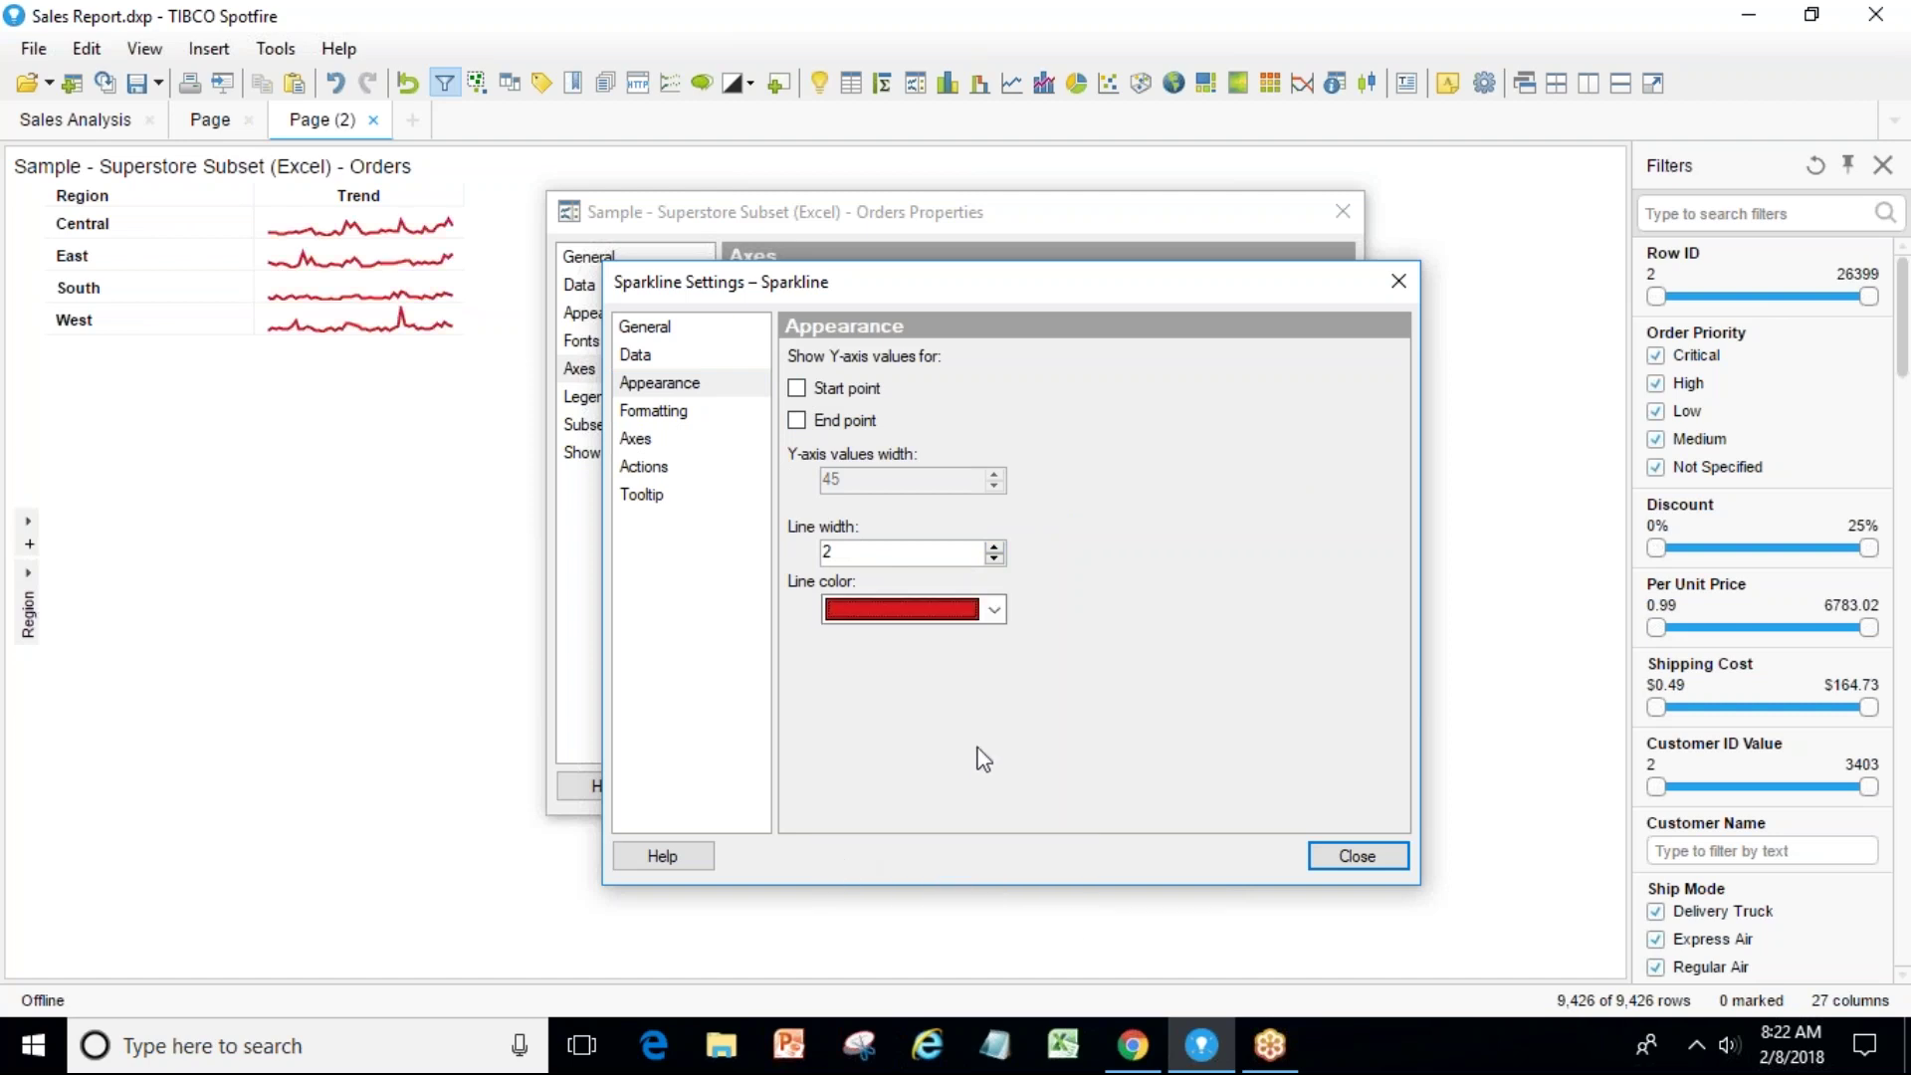
pyautogui.click(1391, 866)
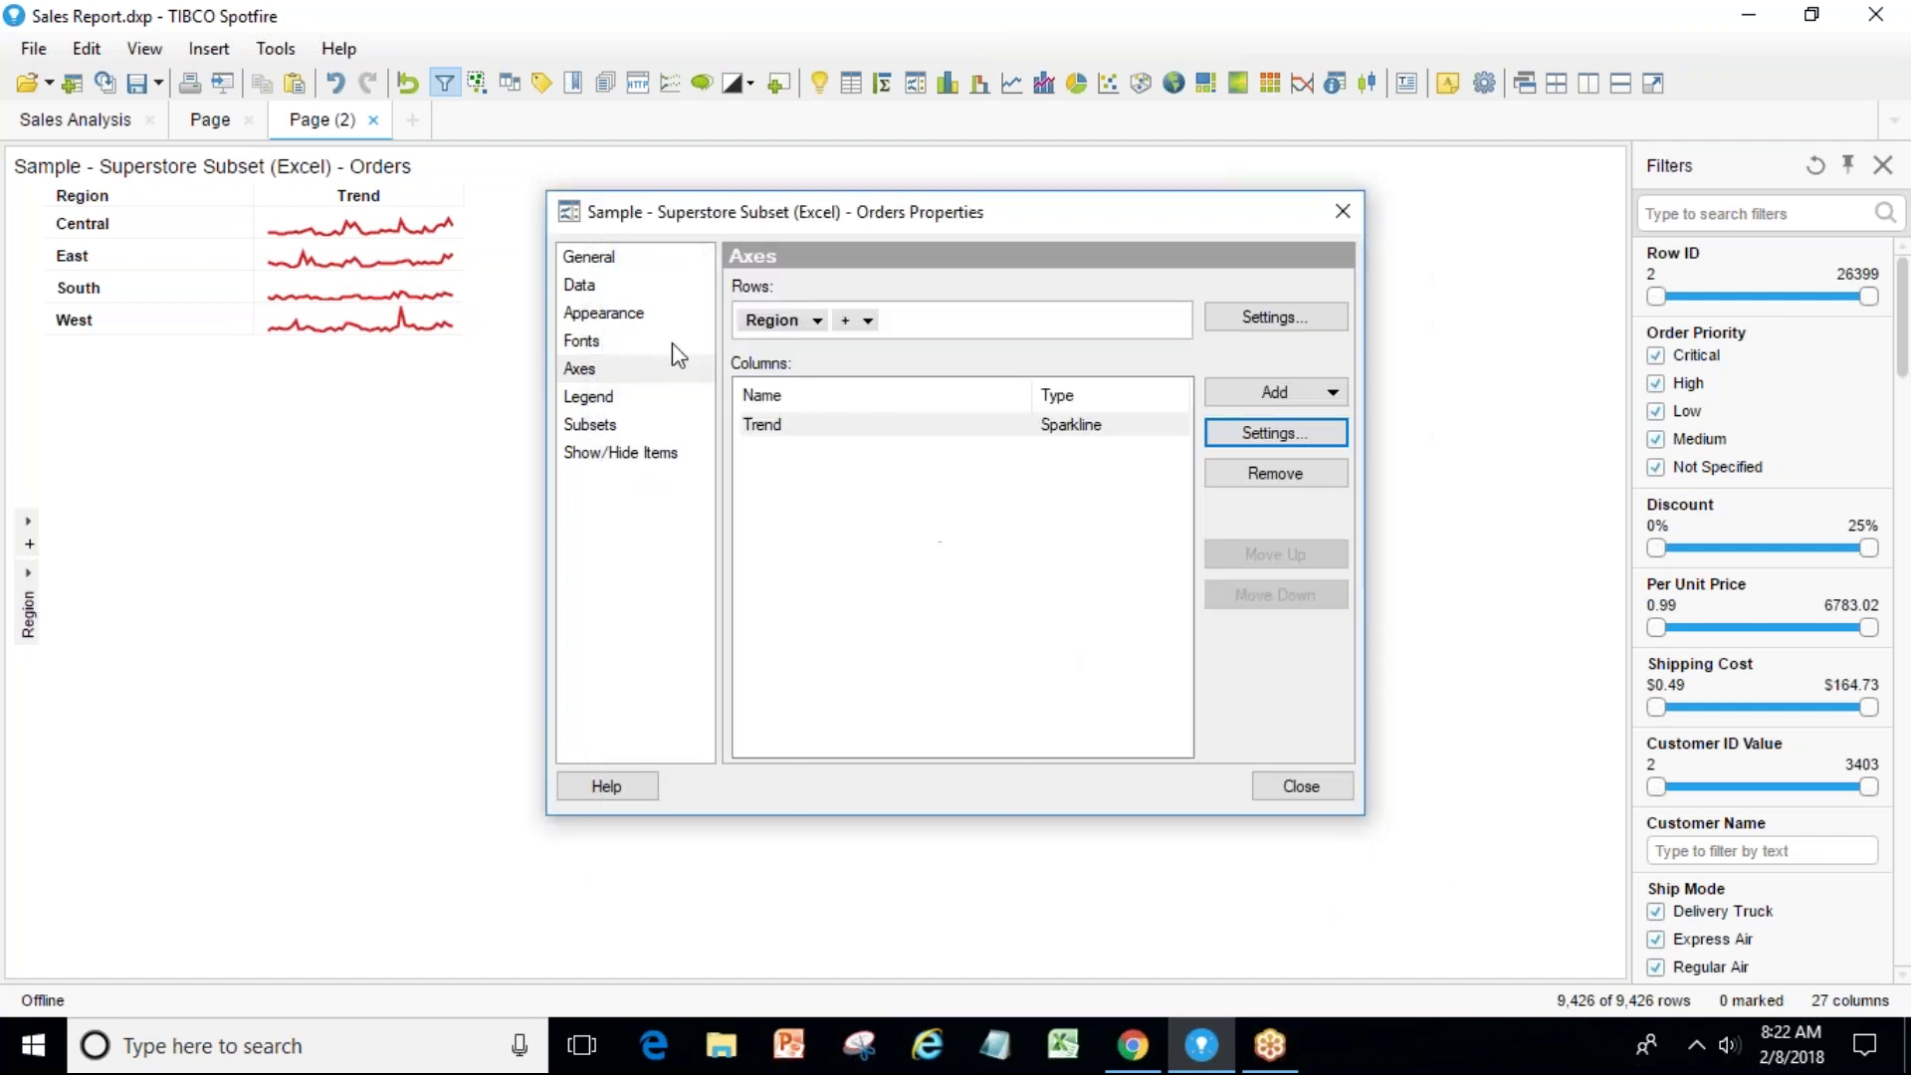
# Set the graphical table's additional row spacing to 30 pixels.
pyautogui.click(604, 314)
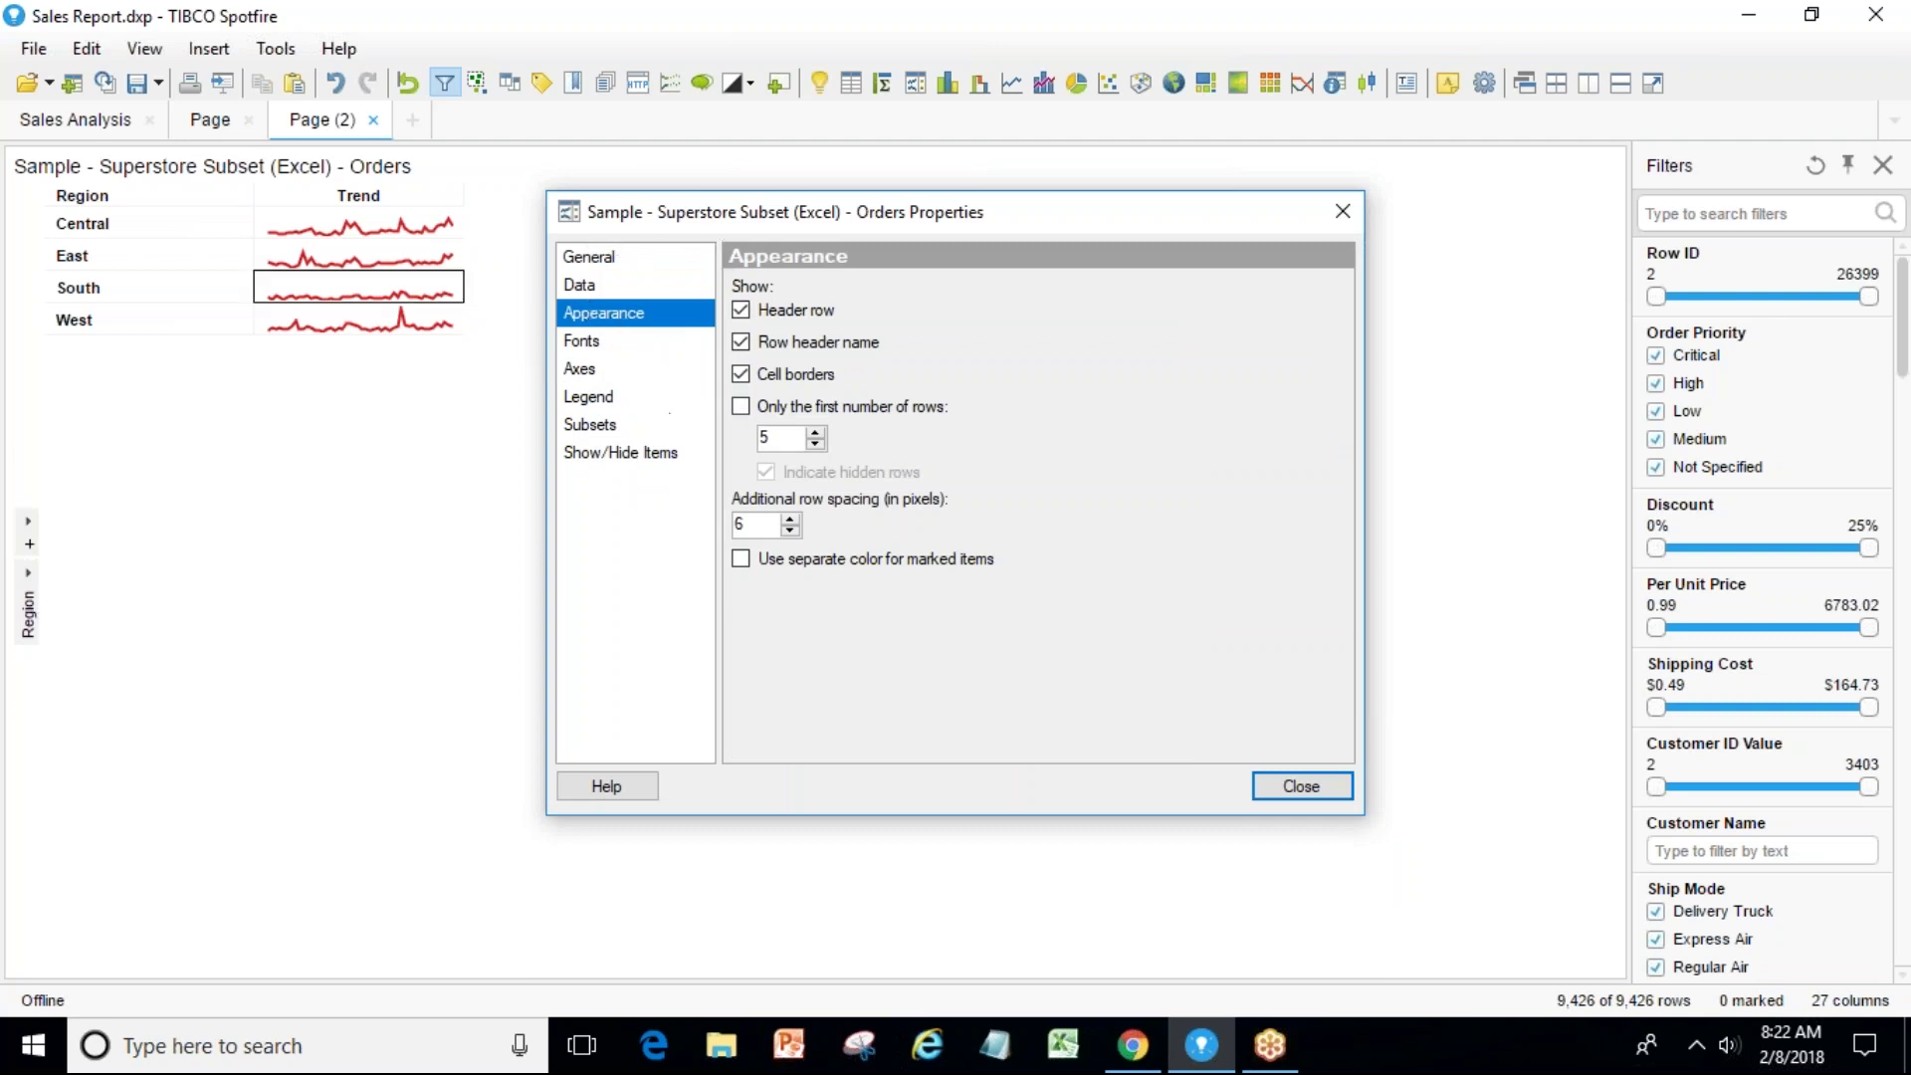
pyautogui.click(793, 520)
pyautogui.click(793, 519)
pyautogui.click(793, 519)
pyautogui.click(794, 520)
pyautogui.click(793, 519)
pyautogui.click(793, 520)
pyautogui.click(793, 519)
pyautogui.click(793, 520)
pyautogui.doubleClick(793, 519)
pyautogui.click(793, 519)
pyautogui.doubleClick(793, 520)
pyautogui.doubleClick(793, 519)
pyautogui.doubleClick(793, 520)
pyautogui.click(793, 520)
pyautogui.click(793, 519)
pyautogui.click(793, 519)
pyautogui.doubleClick(793, 520)
pyautogui.click(793, 519)
pyautogui.click(793, 519)
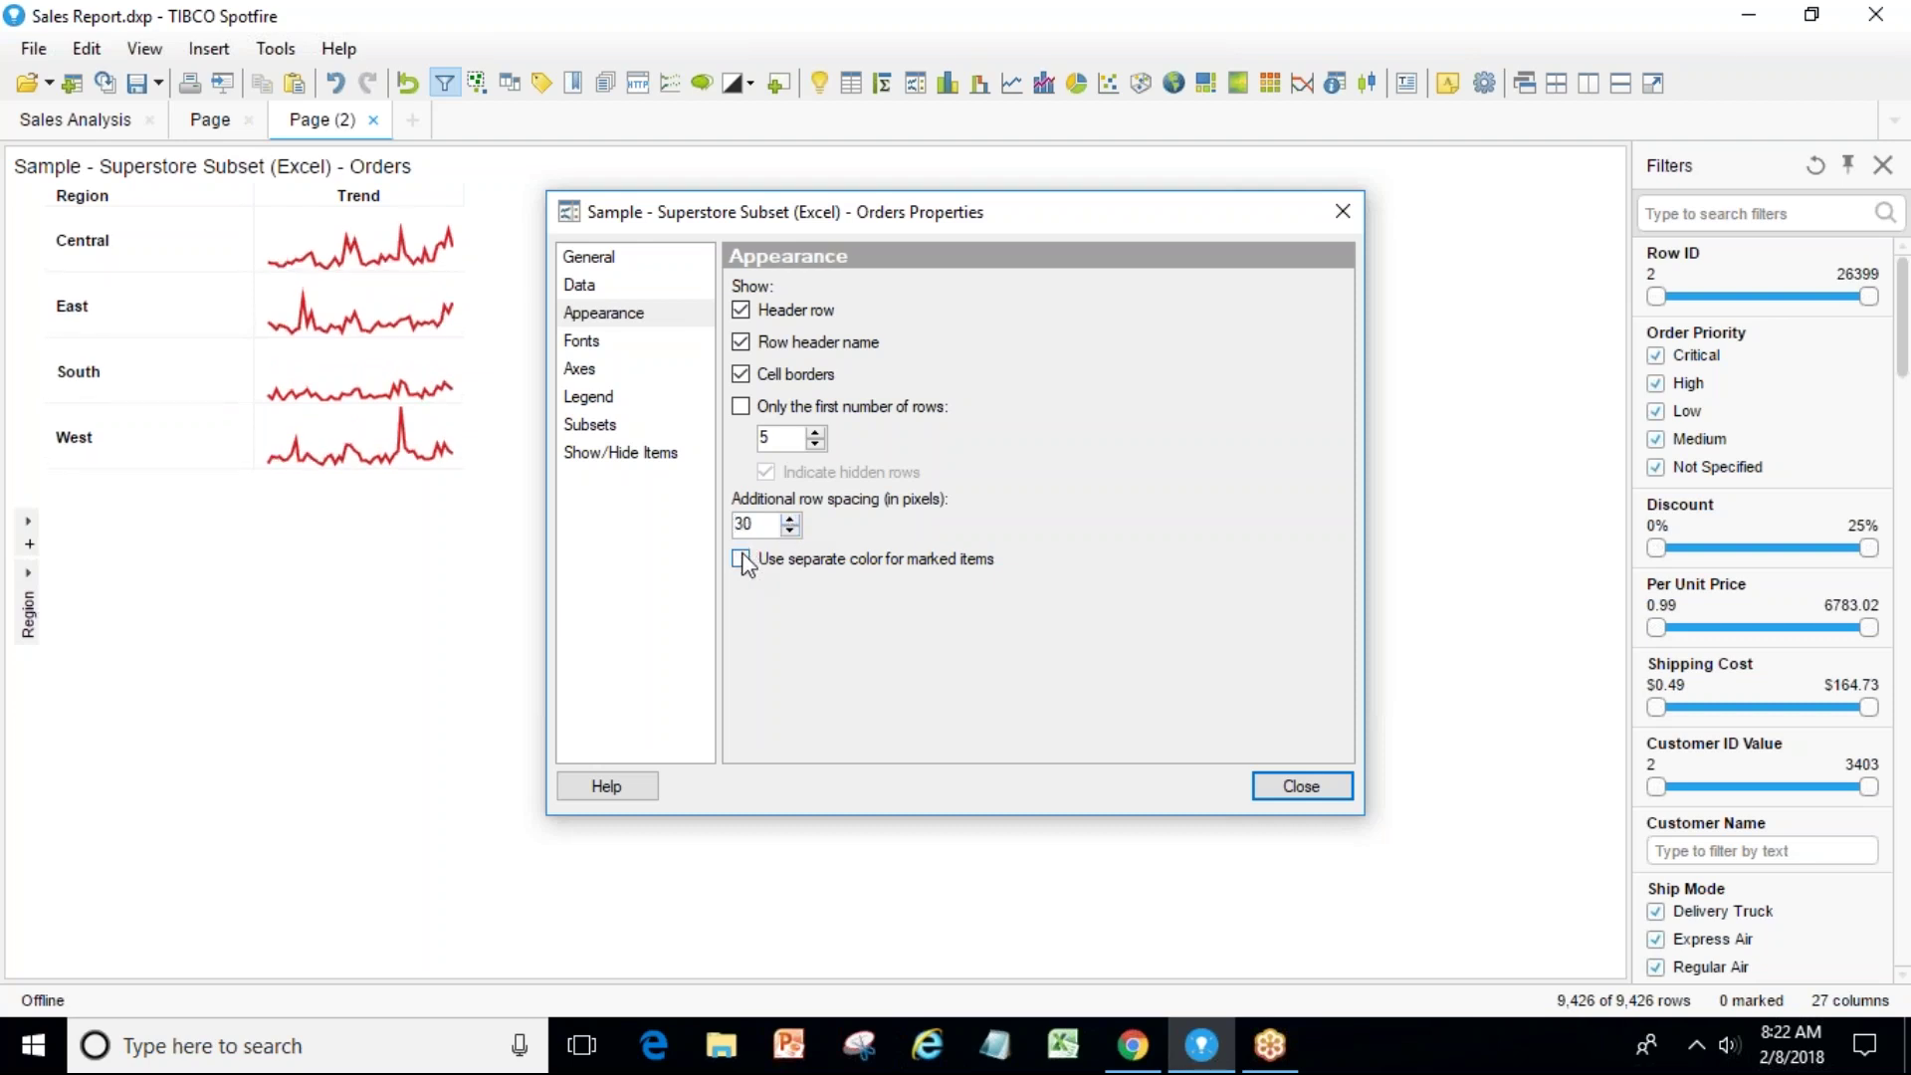
# Use a separate color for marked items, test it on the Central and South sparklines, and close the table properties.
pyautogui.click(410, 315)
pyautogui.click(402, 267)
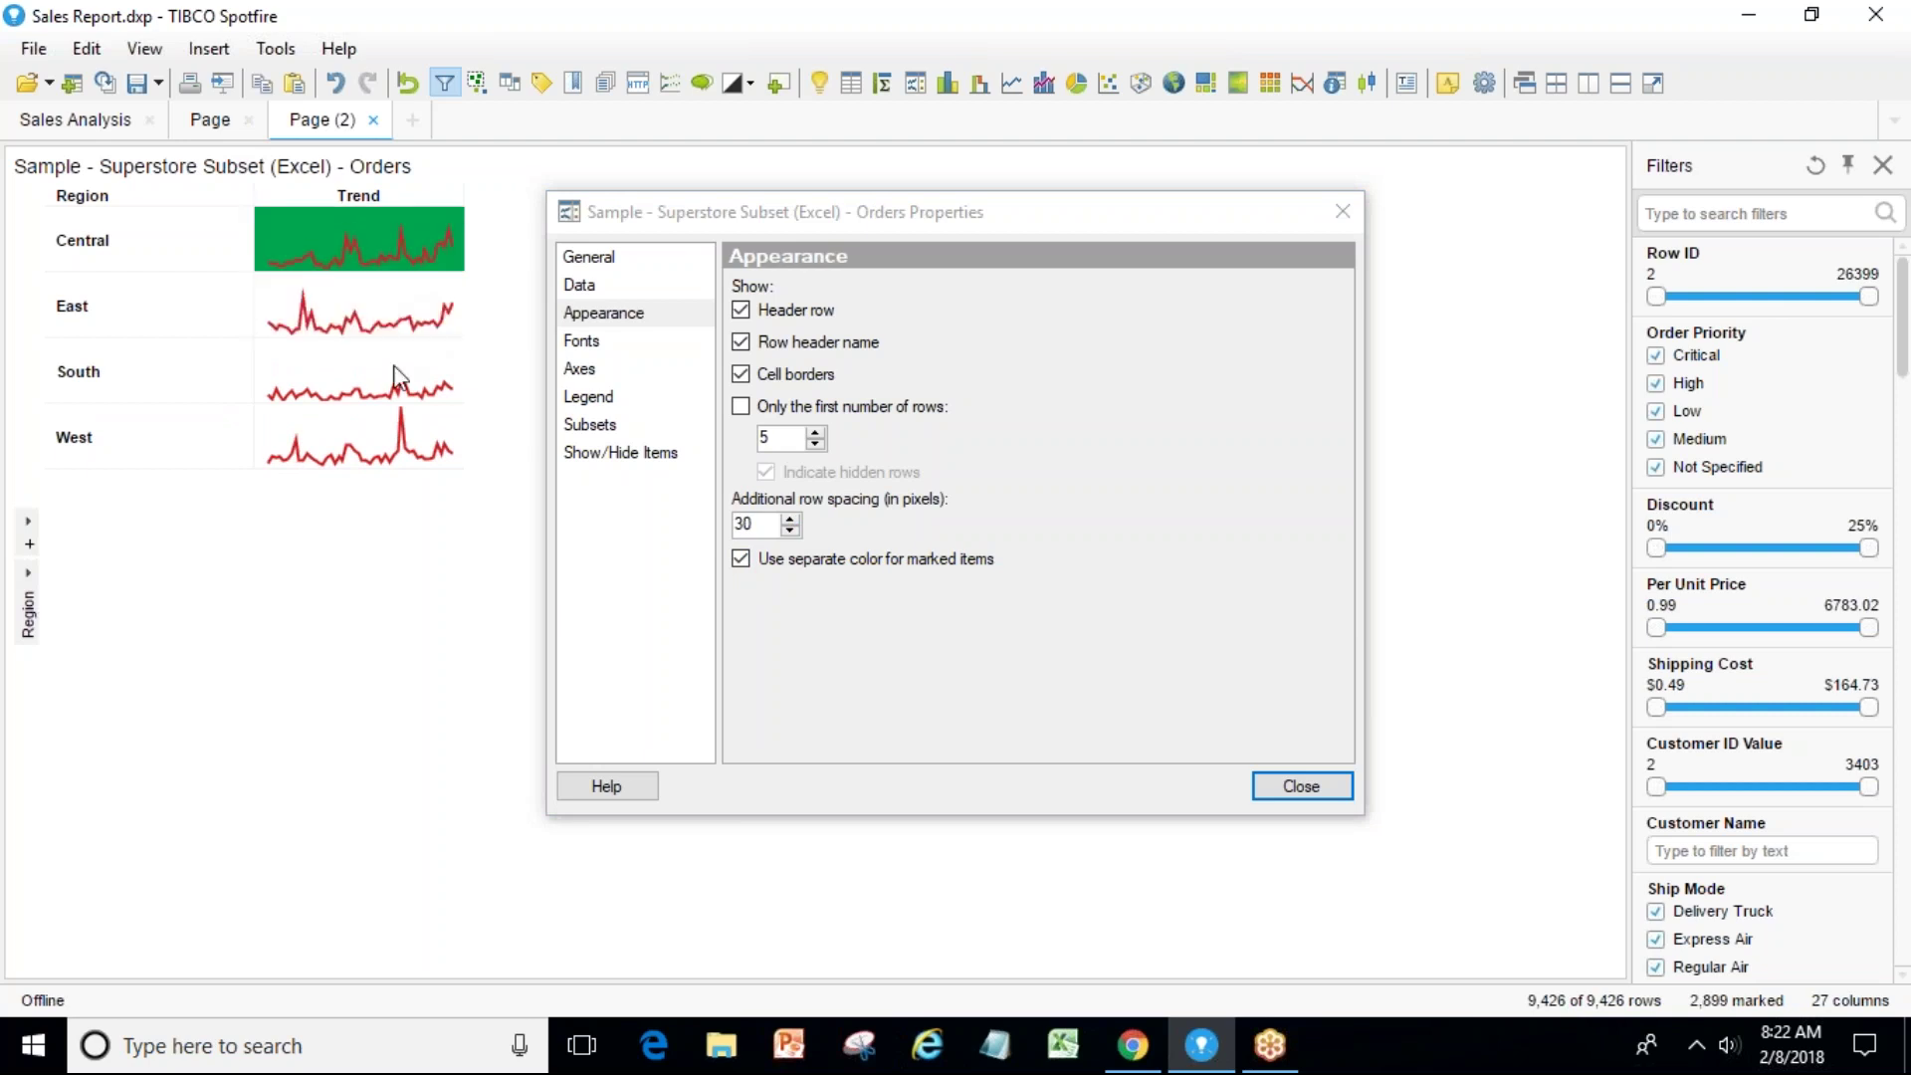
pyautogui.click(400, 377)
pyautogui.click(741, 559)
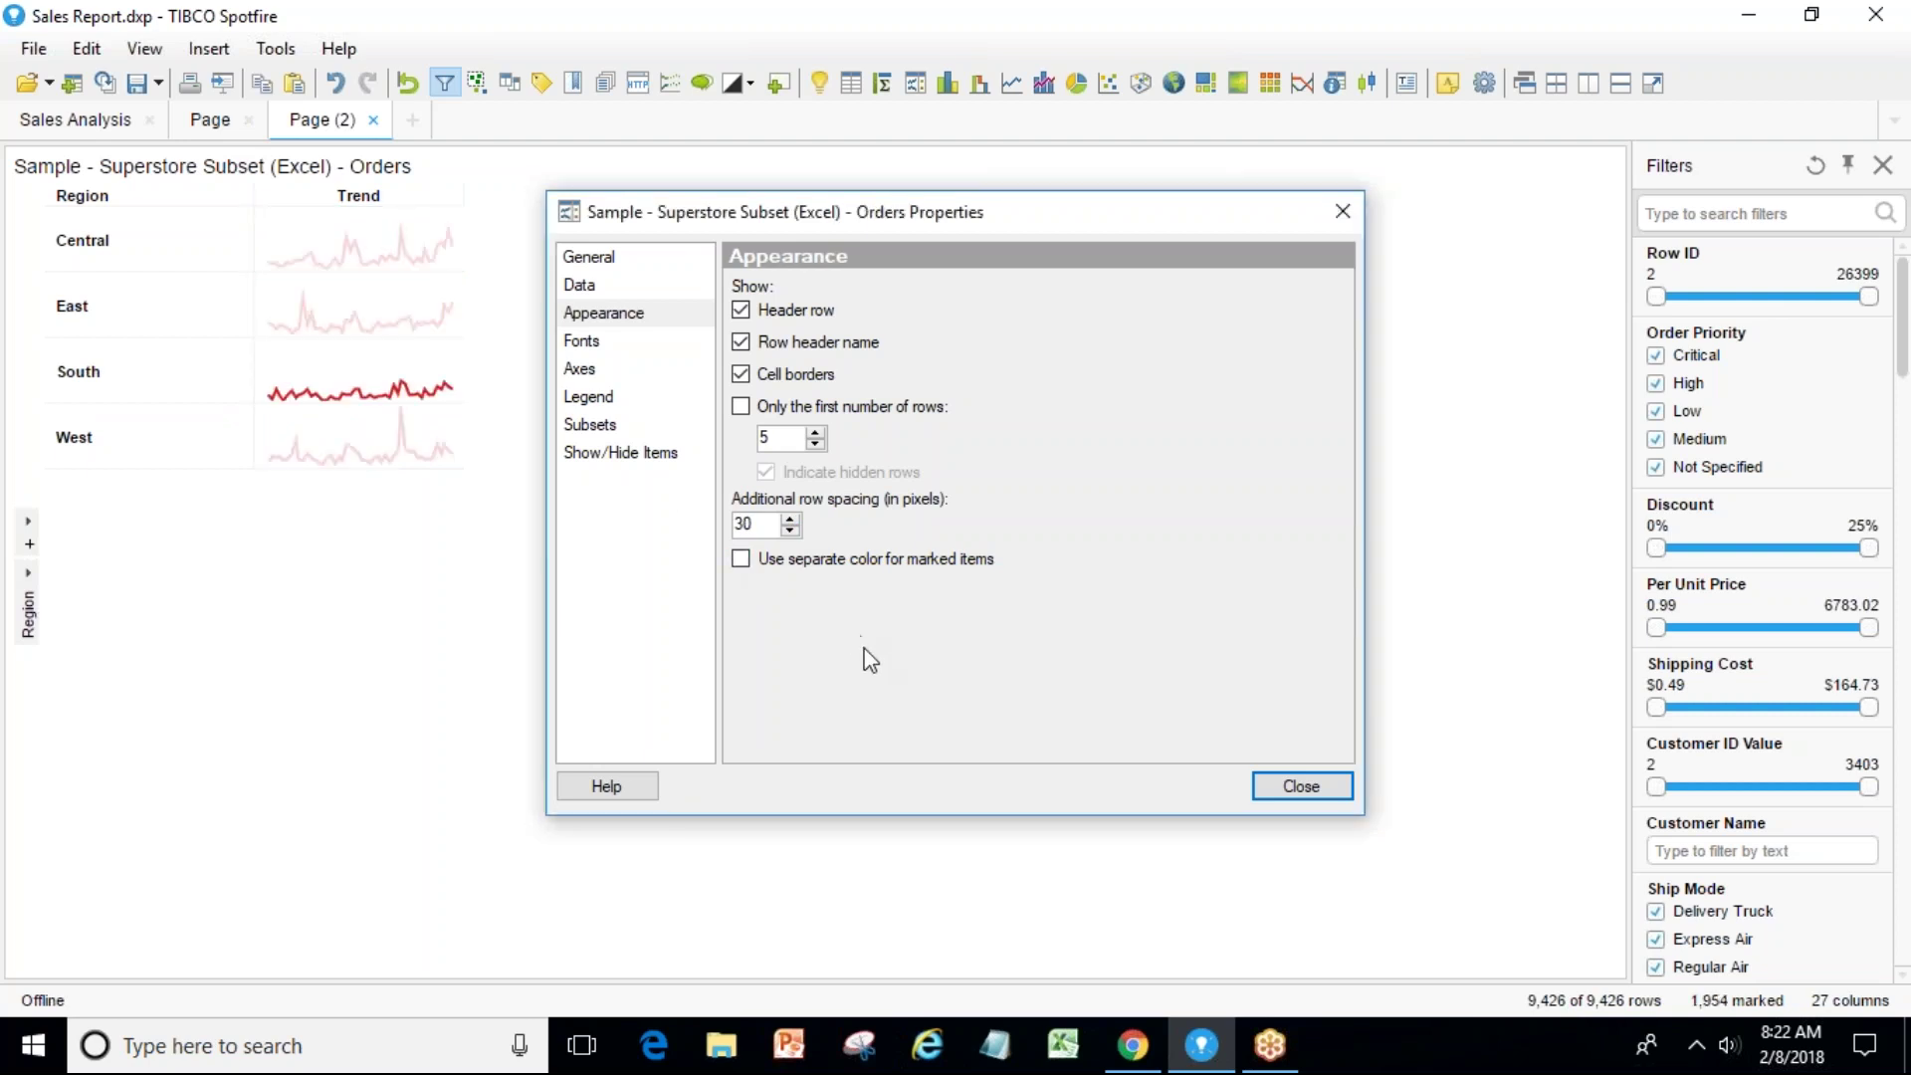
pyautogui.click(619, 344)
pyautogui.click(597, 372)
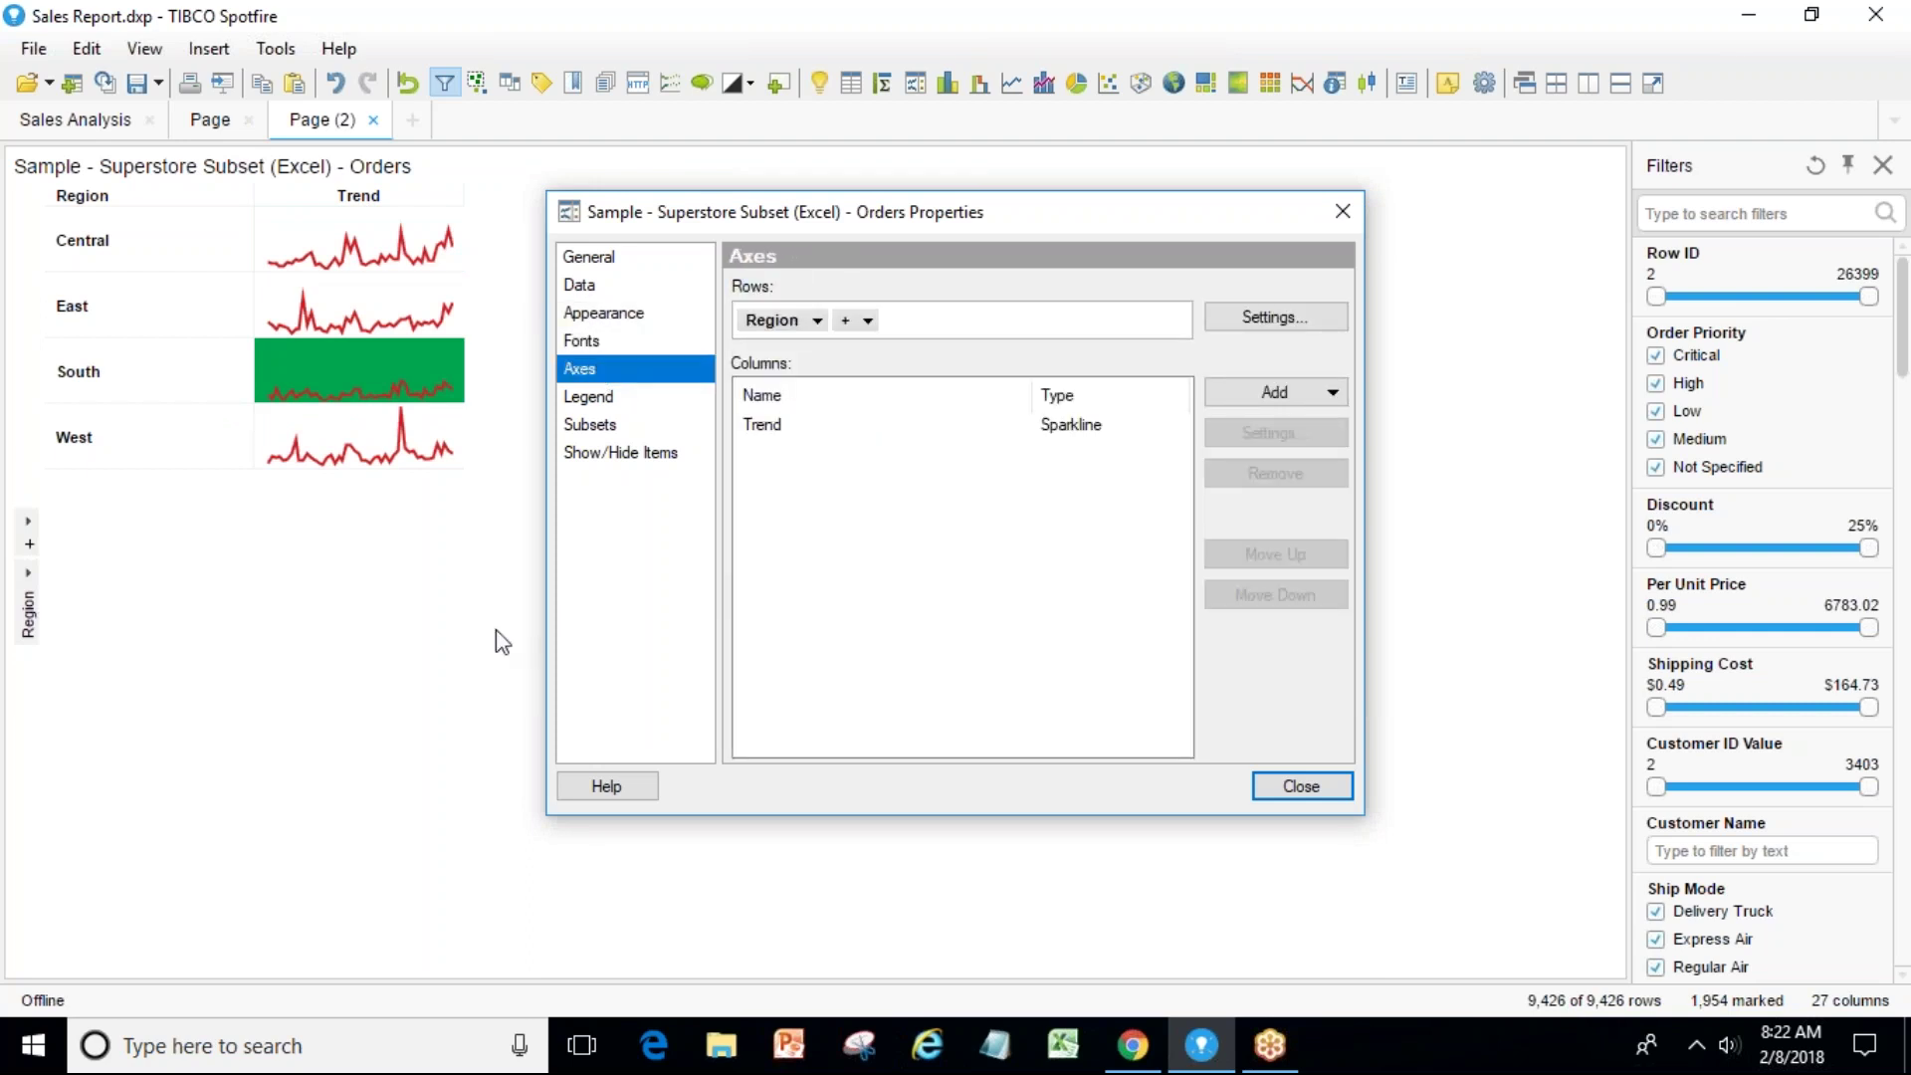
pyautogui.click(1321, 790)
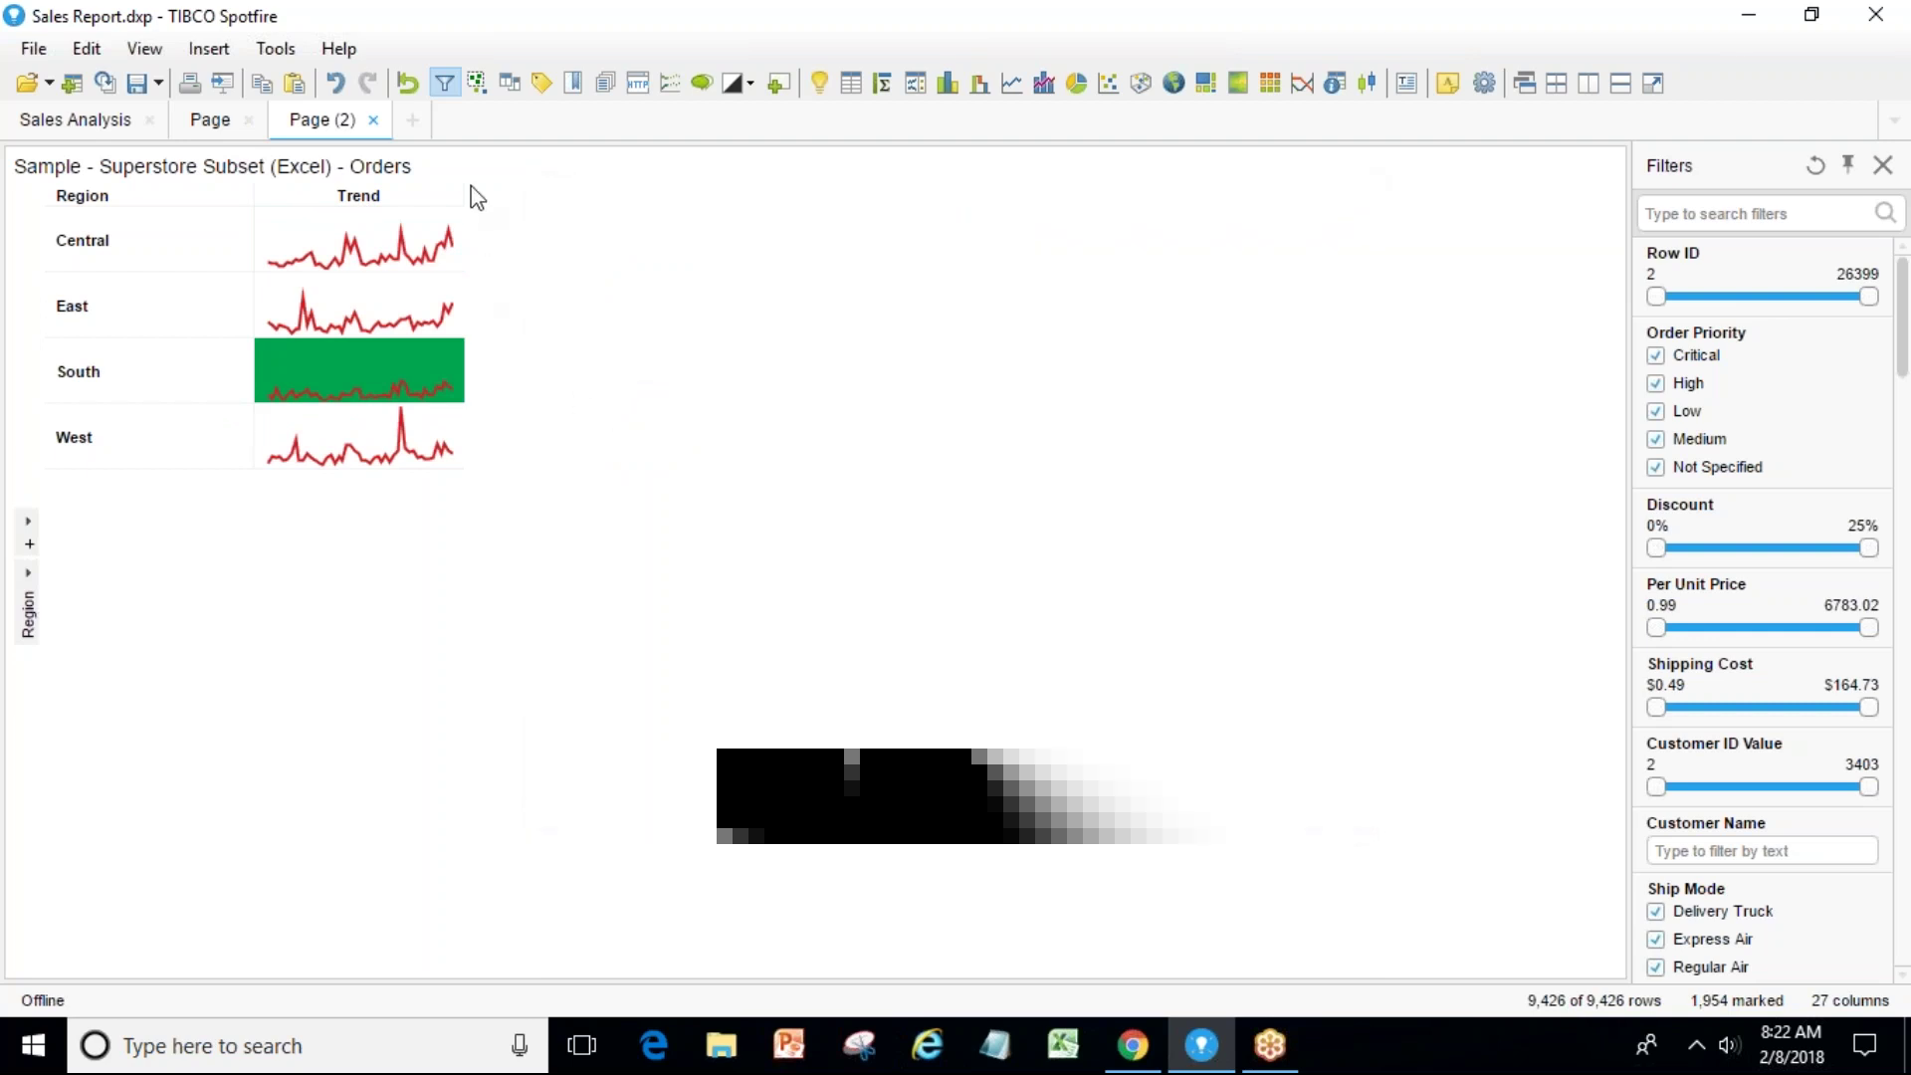
# Widen the Trend column to about two and a half times its width and clear the marking.
pyautogui.moveTo(469, 189); pyautogui.dragTo(777, 169)
pyautogui.click(490, 593)
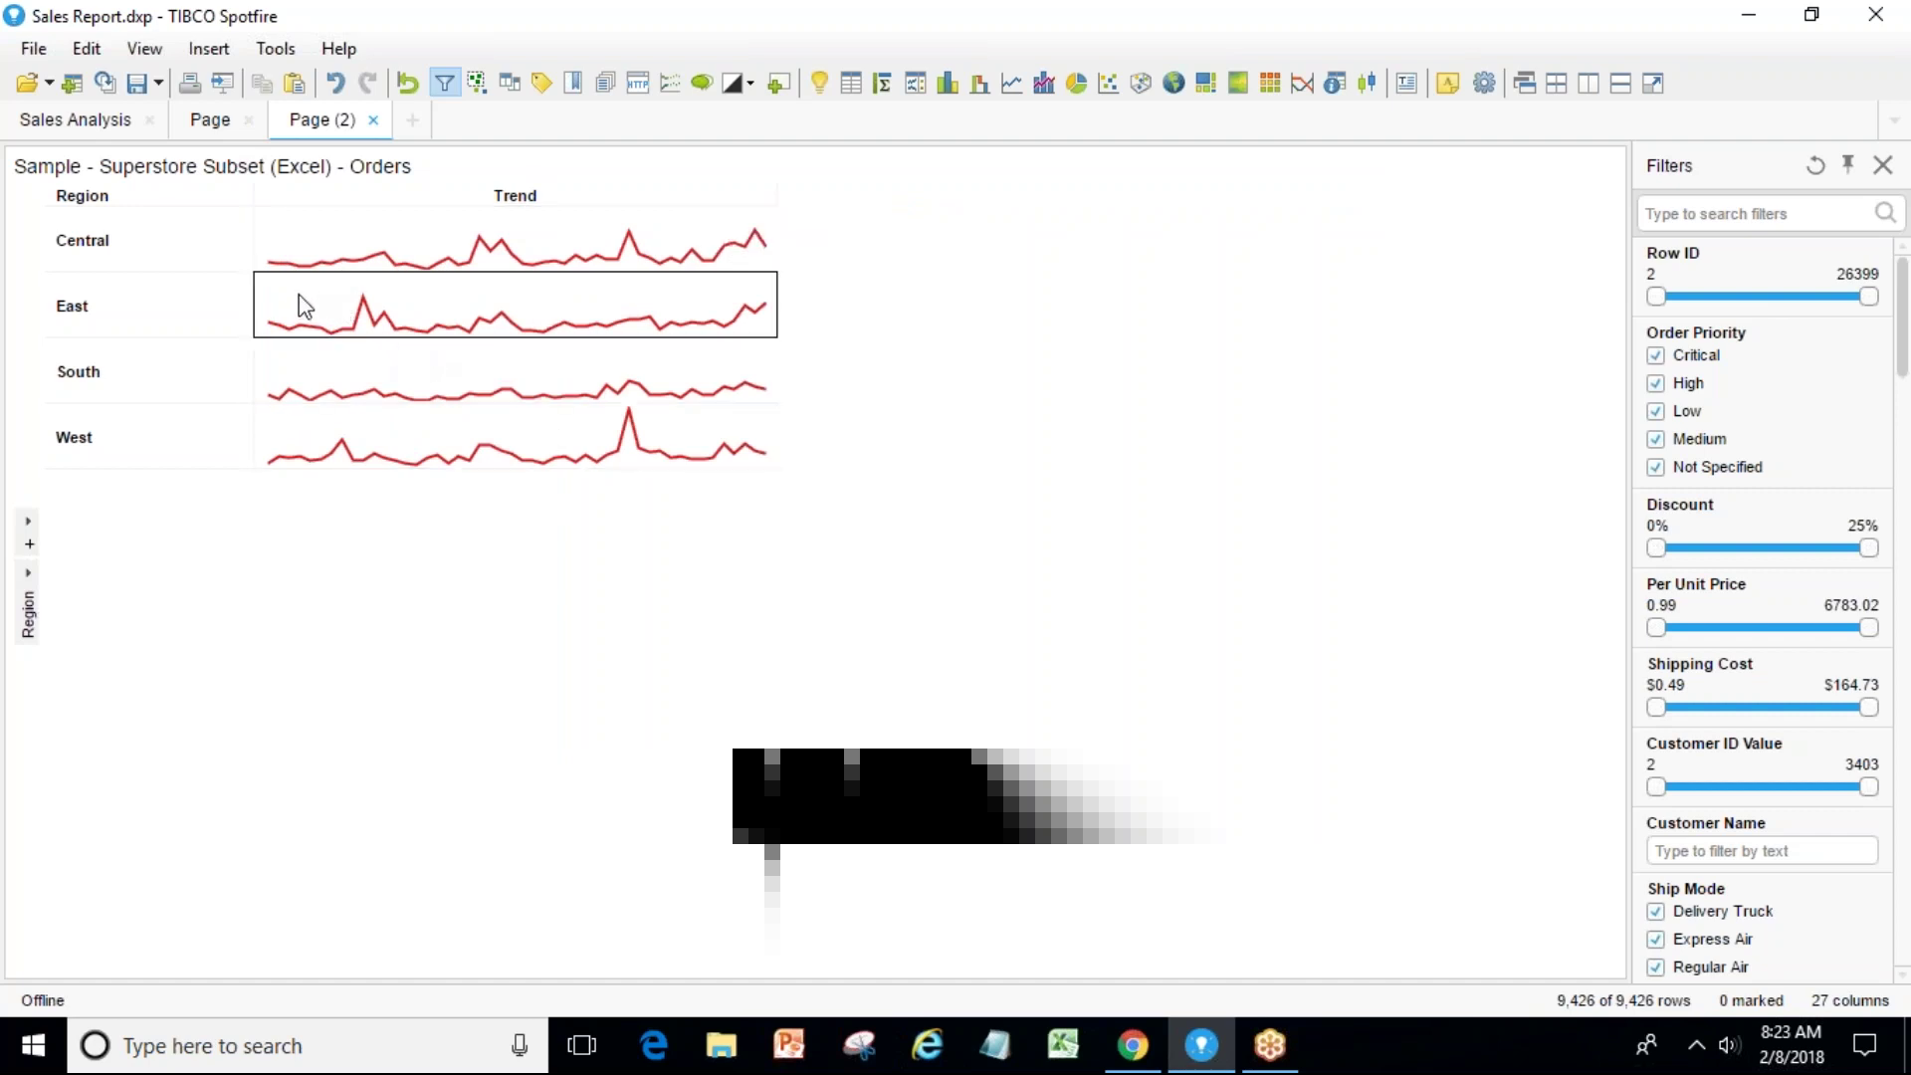
# Mark region rows in turn, including Central and East, and clear the marking again.
pyautogui.click(474, 243)
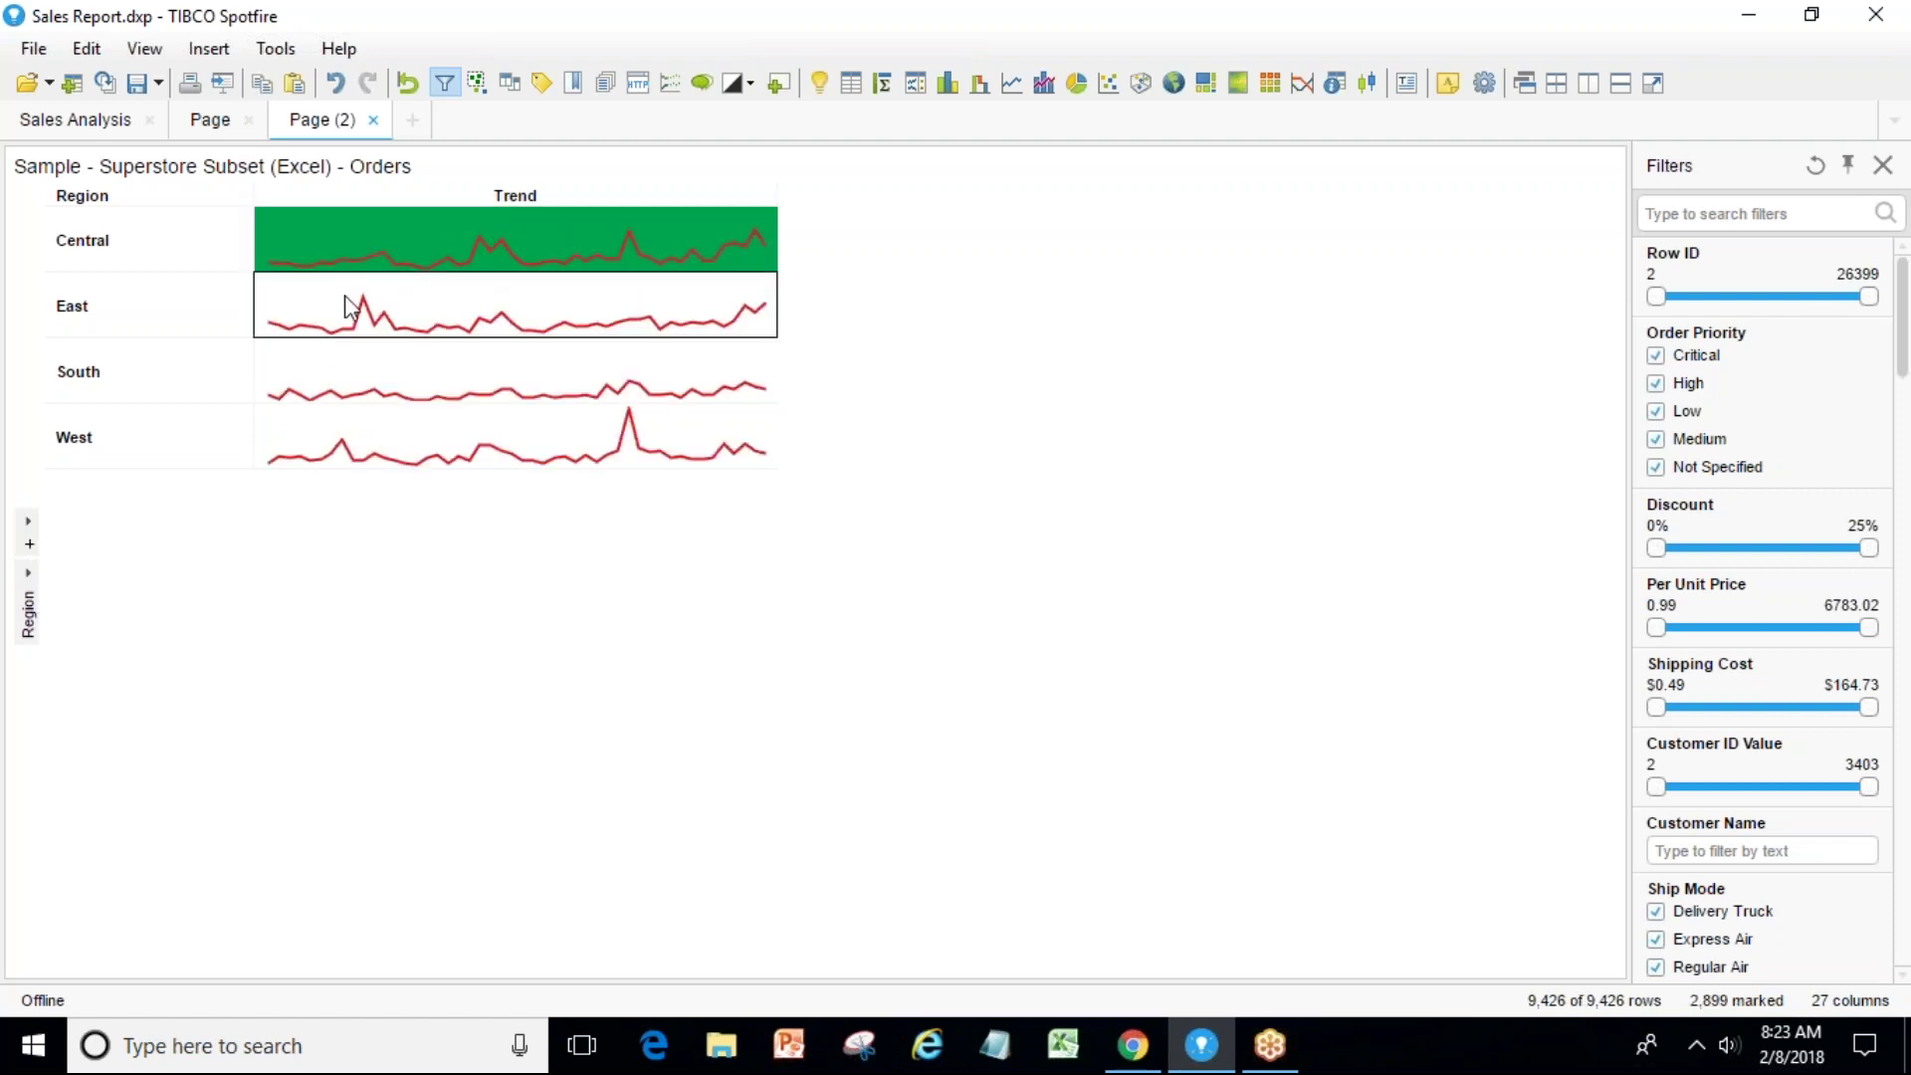
pyautogui.click(418, 316)
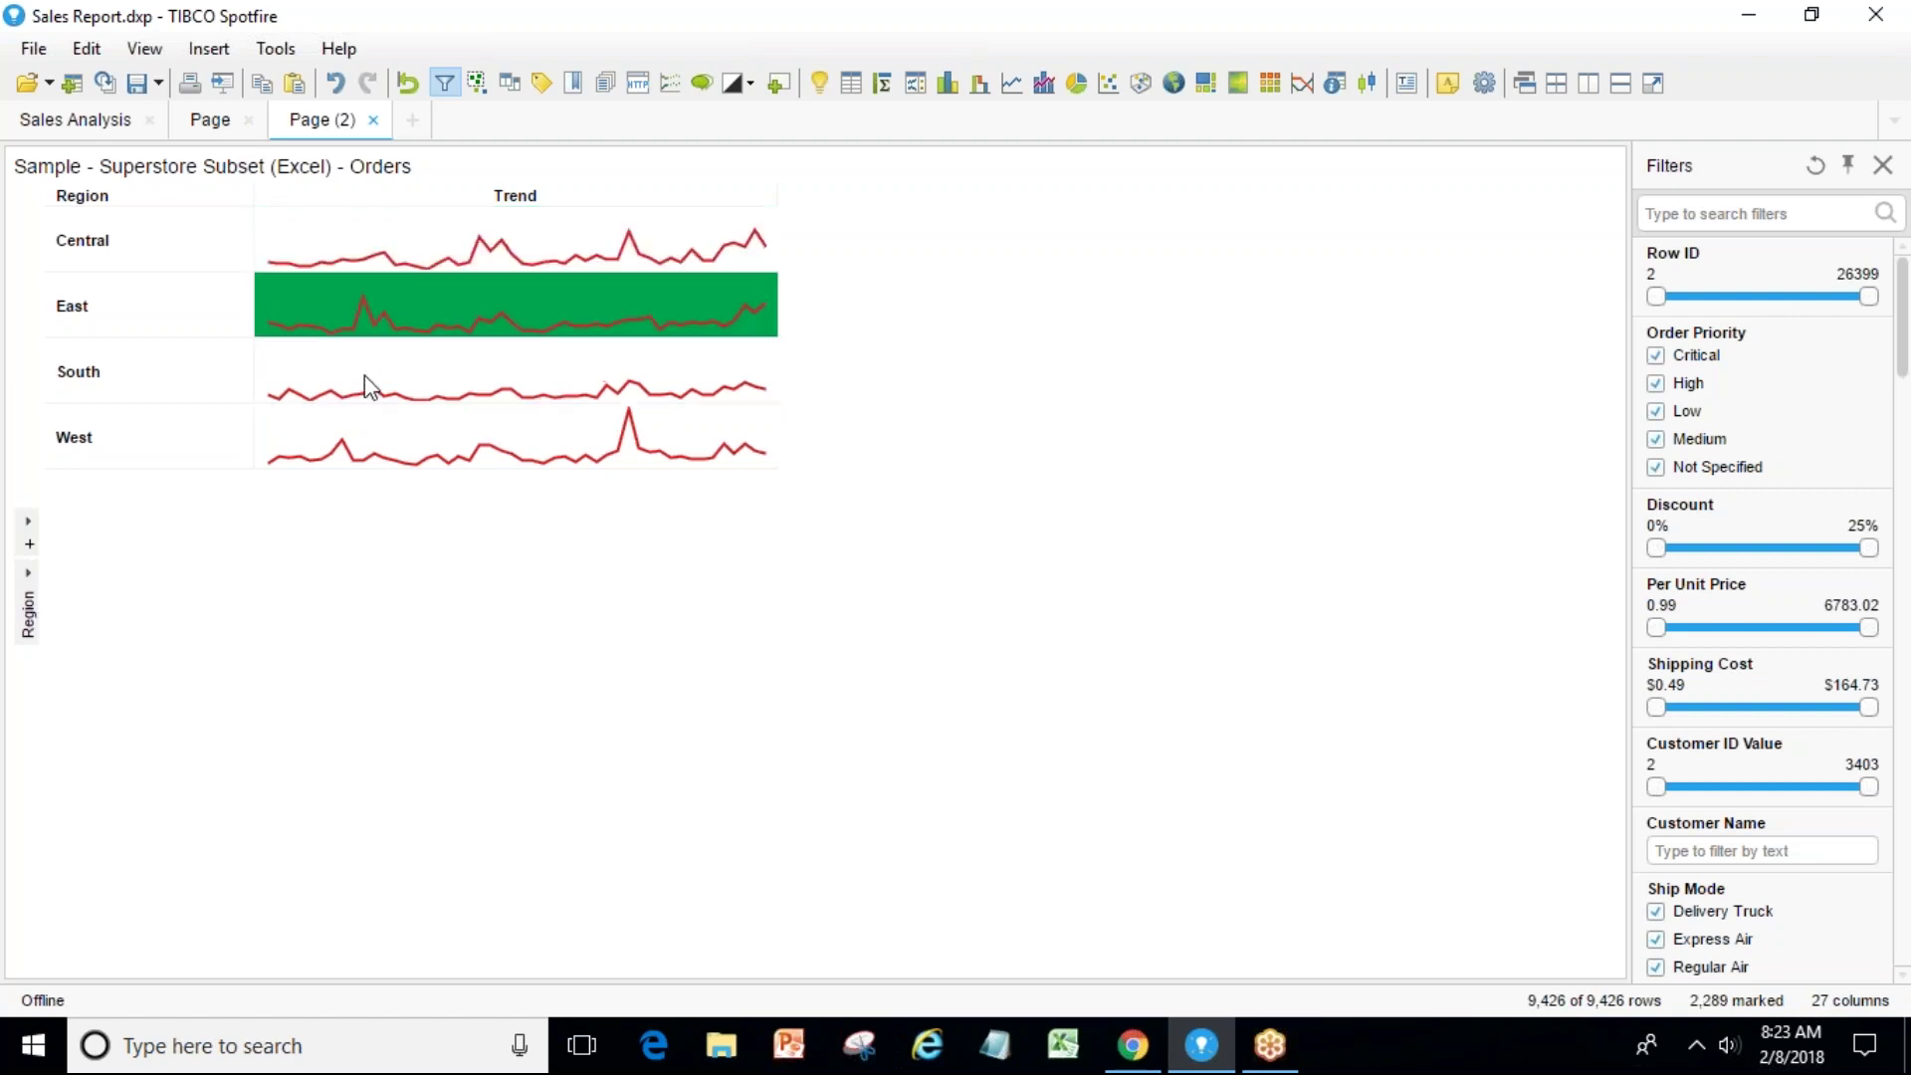
pyautogui.moveTo(369, 374); pyautogui.dragTo(444, 420)
pyautogui.click(566, 731)
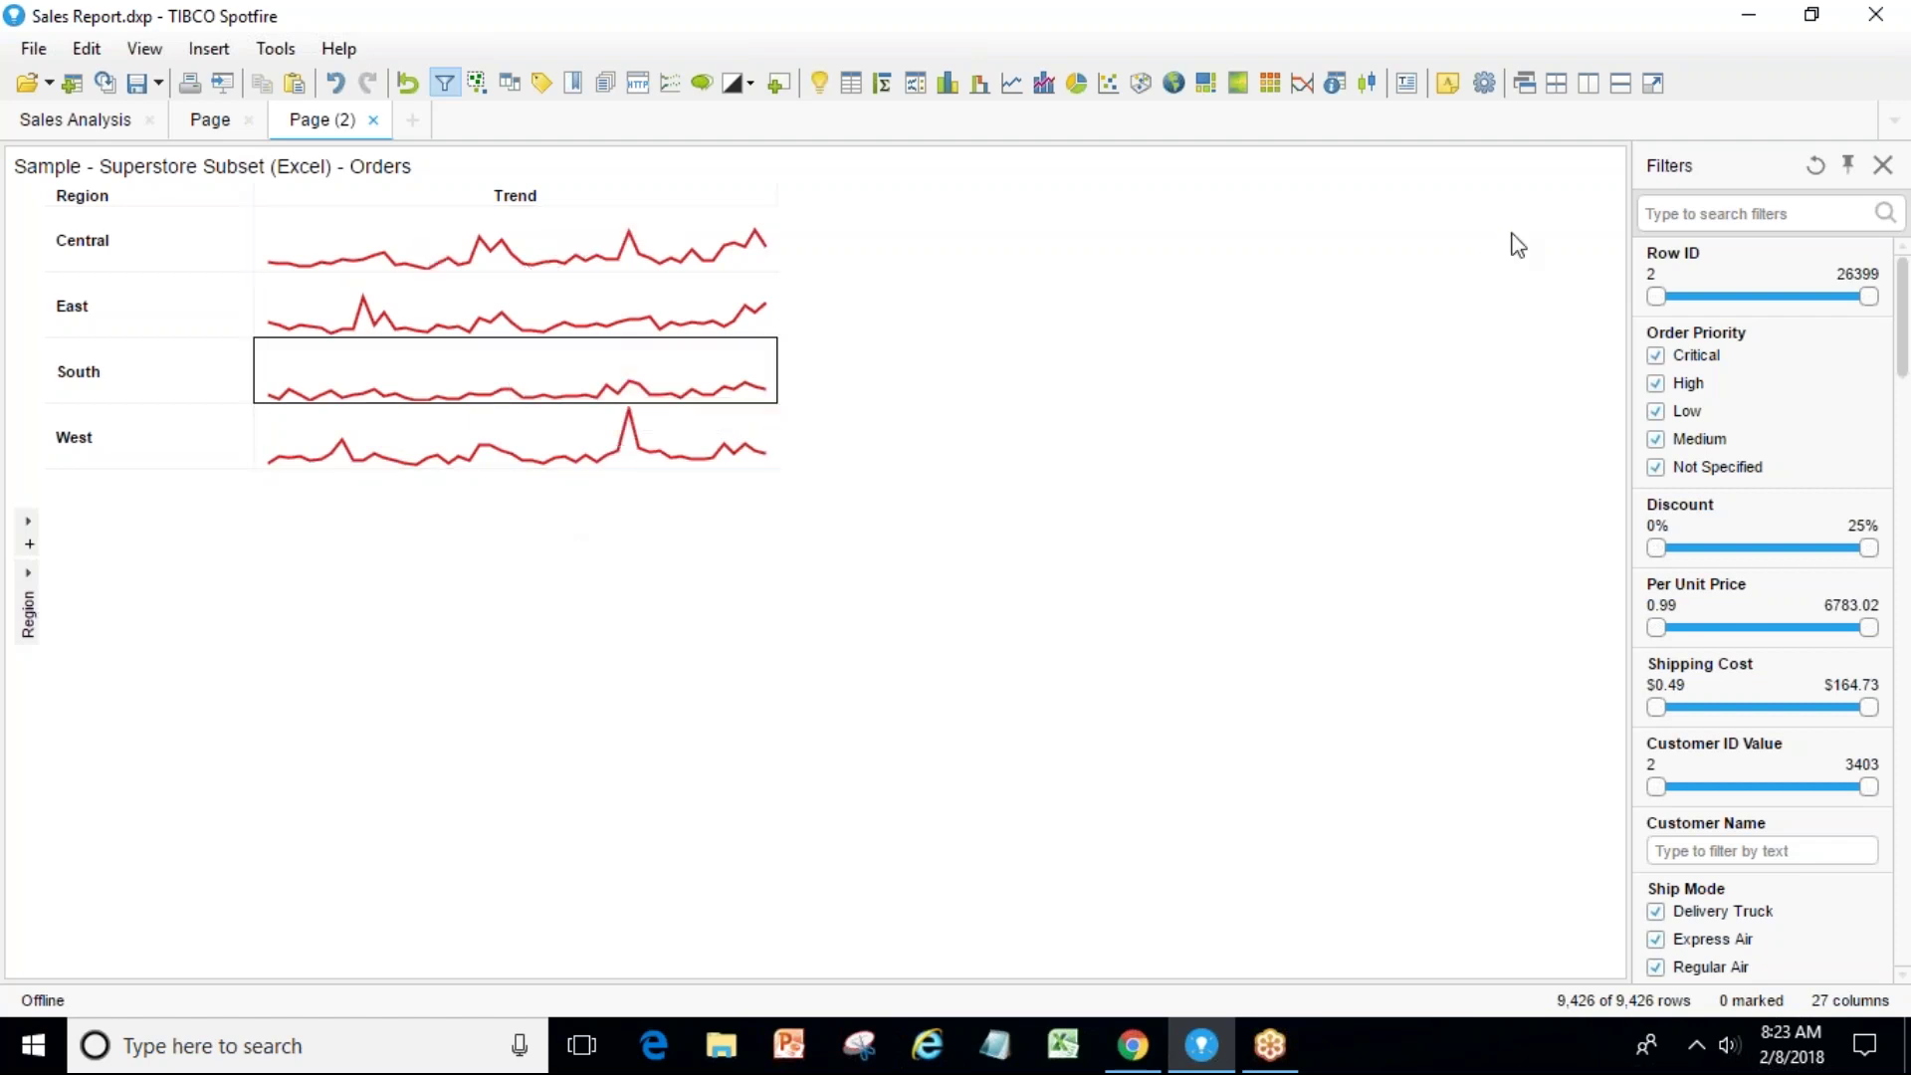
# Open the graphical table's settings.
pyautogui.click(1540, 166)
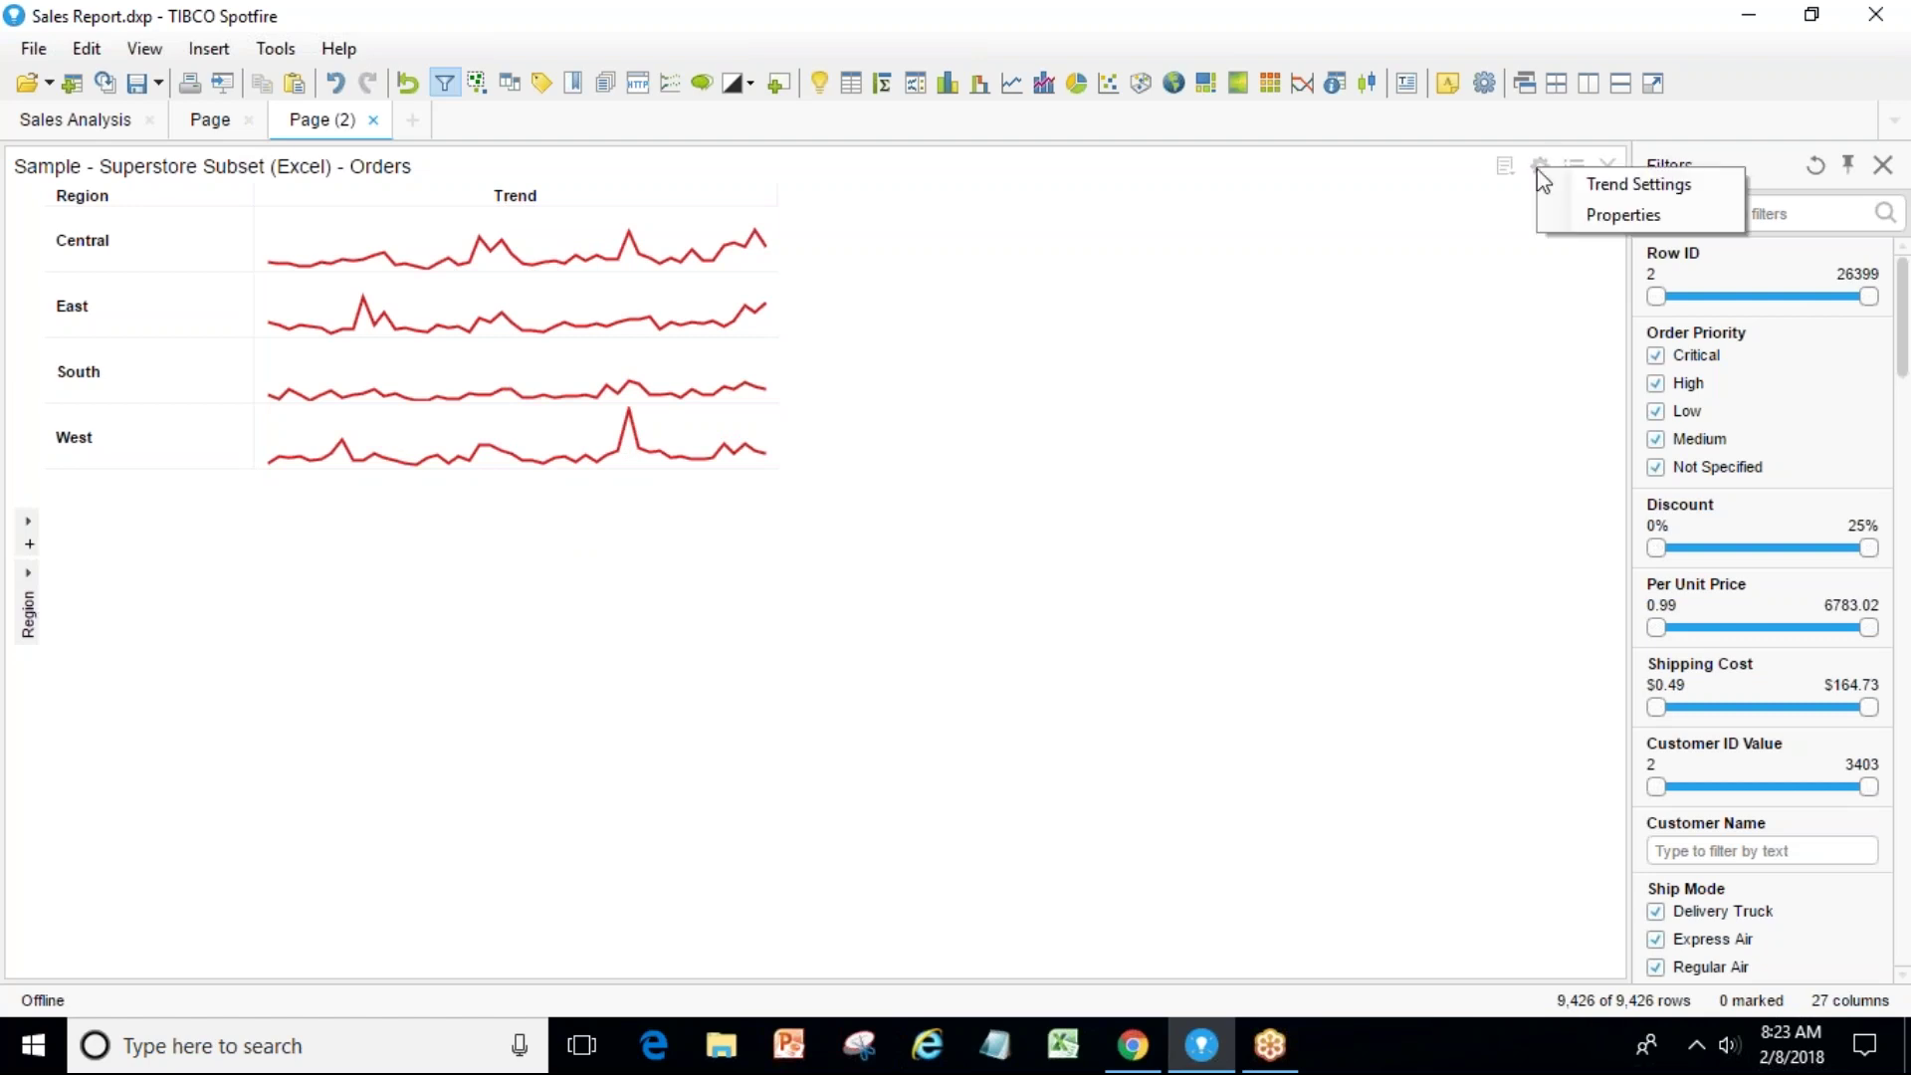